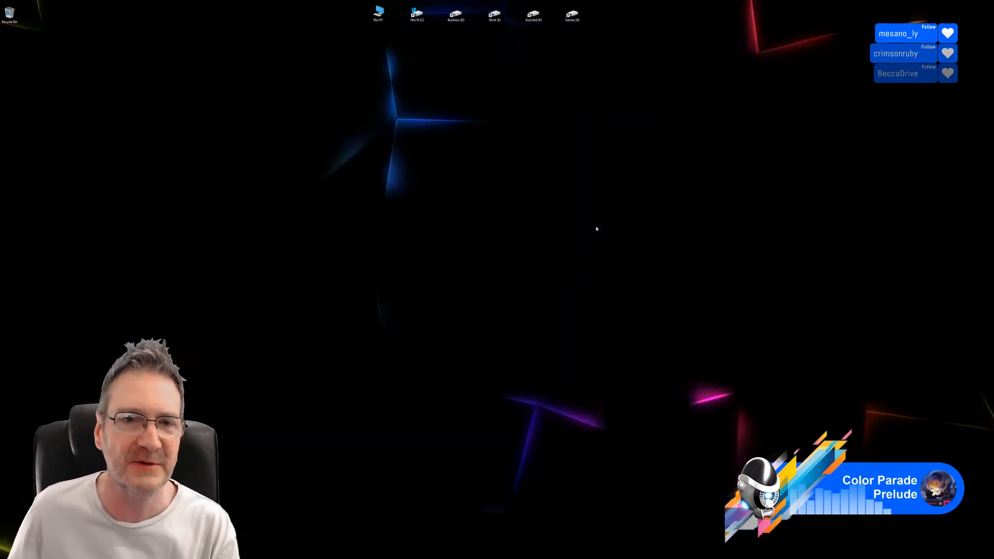
Switch to Substance Painter and open the texture export settings for the bed curtain project
key("alt+Tab")
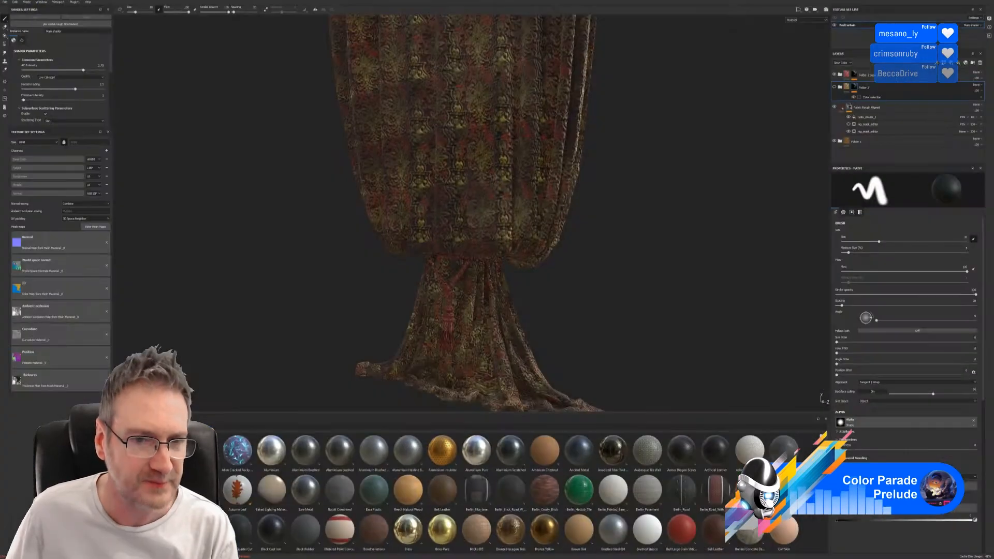
left_click_drag(573, 251, 373, 252, "alt")
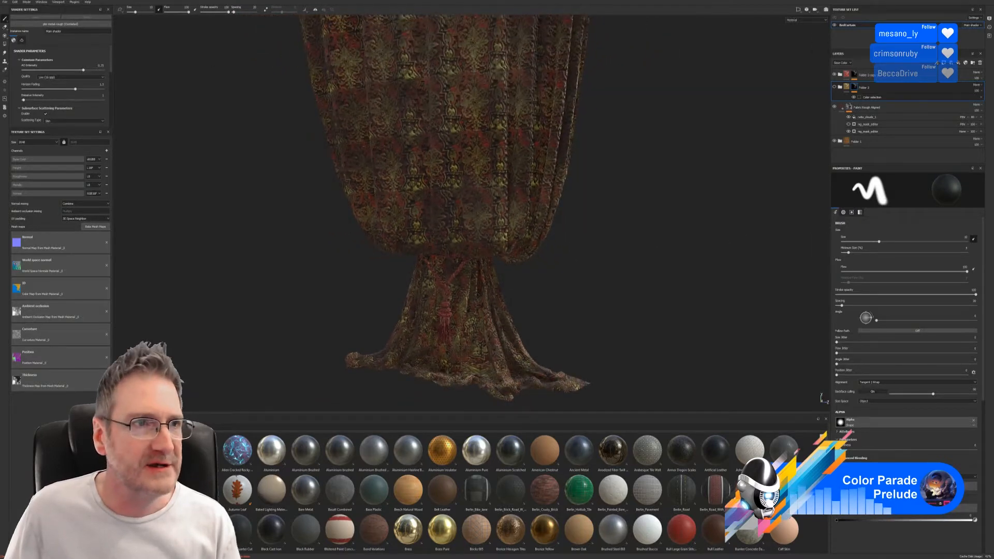
left_click(4, 2)
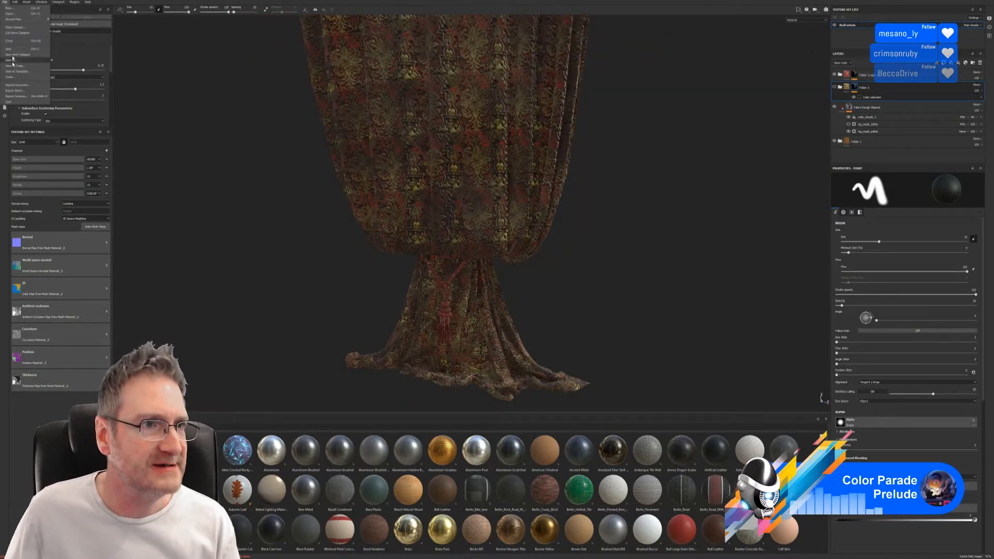
left_click(16, 97)
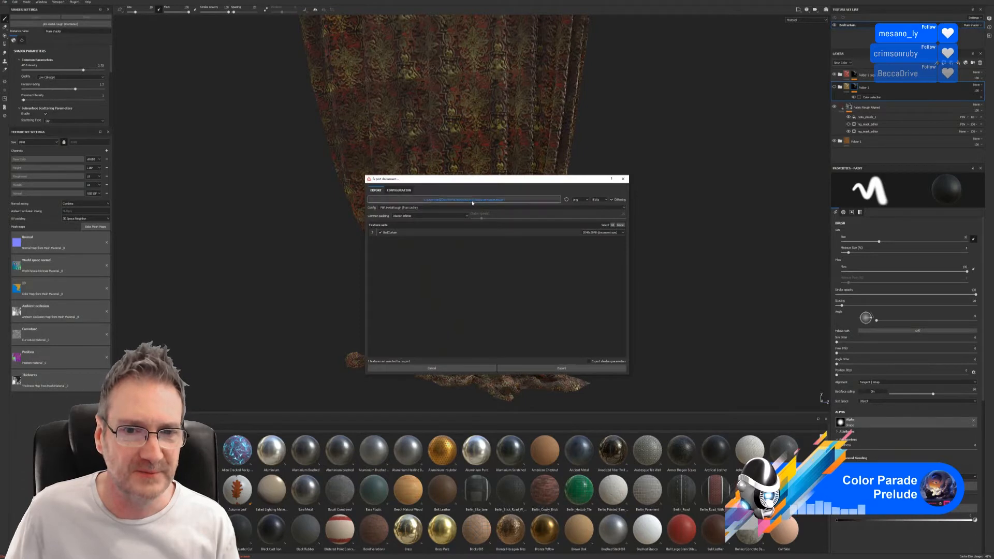
Set the texture export folder to UE4 Projects, Models, Bedroom, Chosen, CanopyBed on the Work (E:) drive
left_click(480, 199)
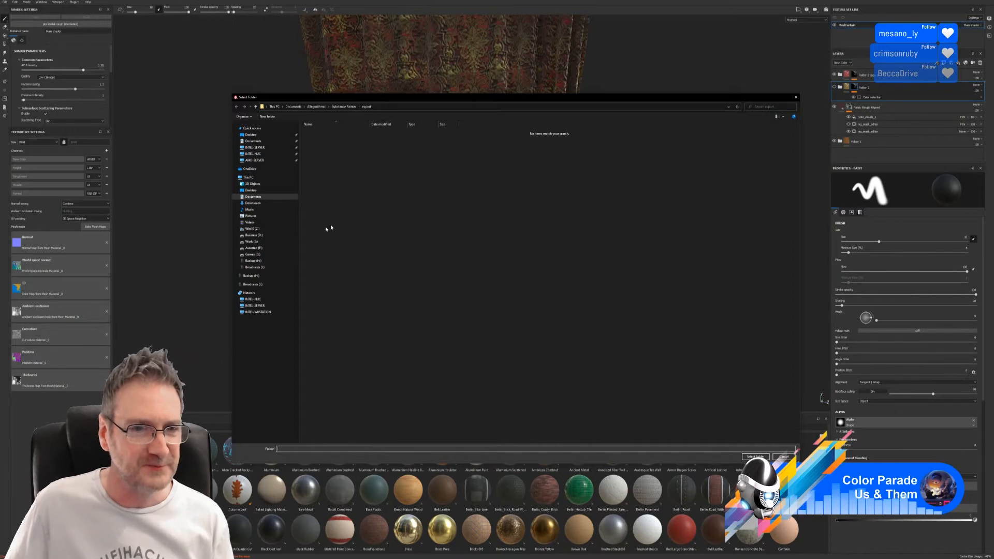
left_click(258, 243)
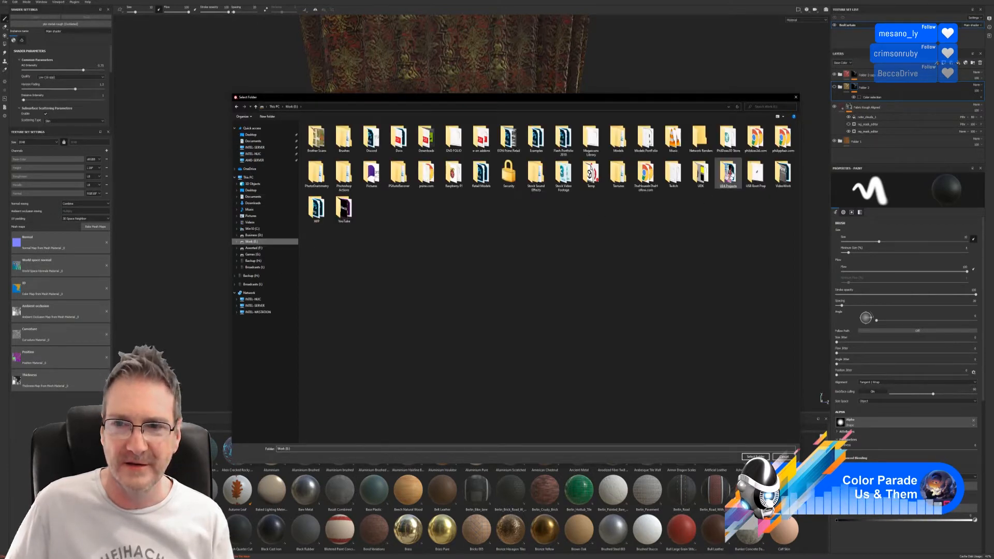
double_click(728, 173)
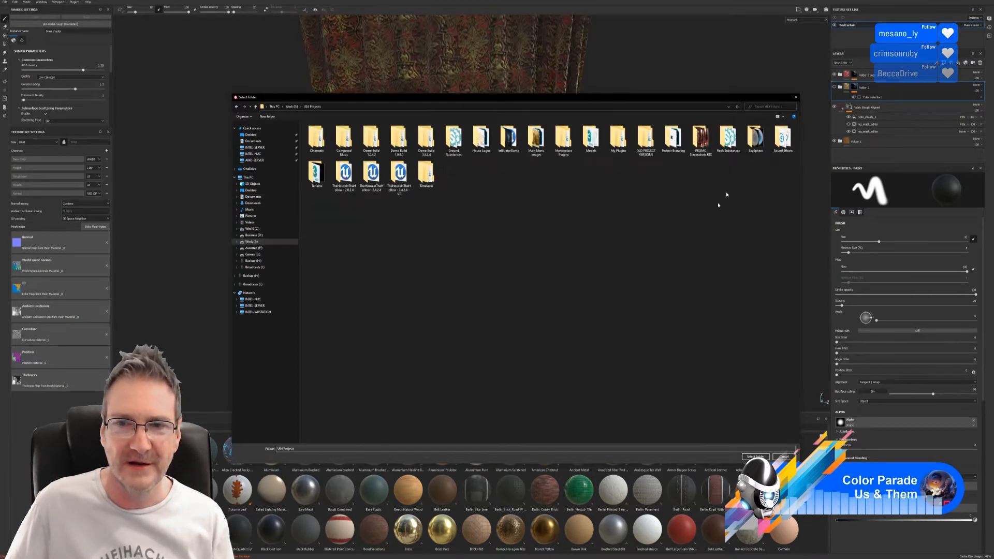
double_click(590, 138)
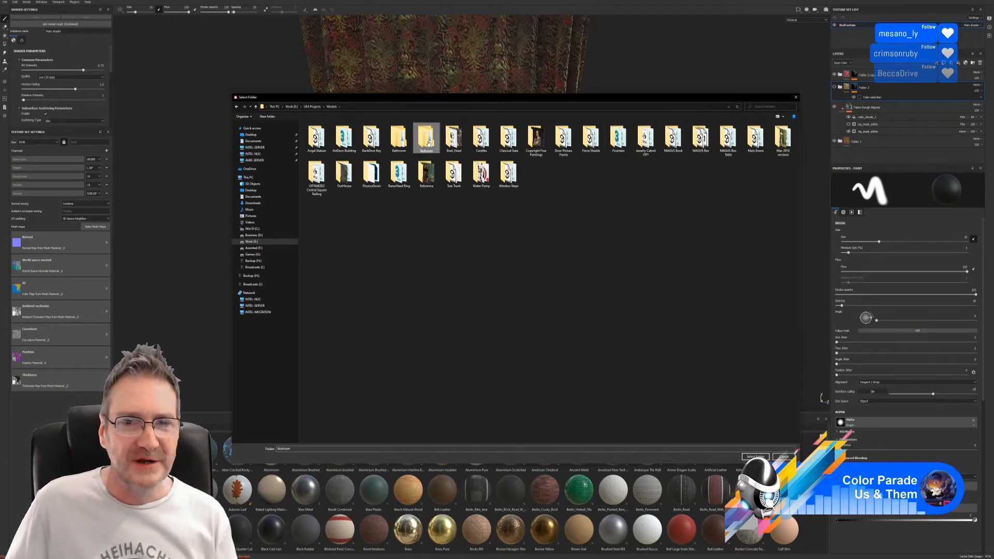
double_click(426, 137)
double_click(563, 137)
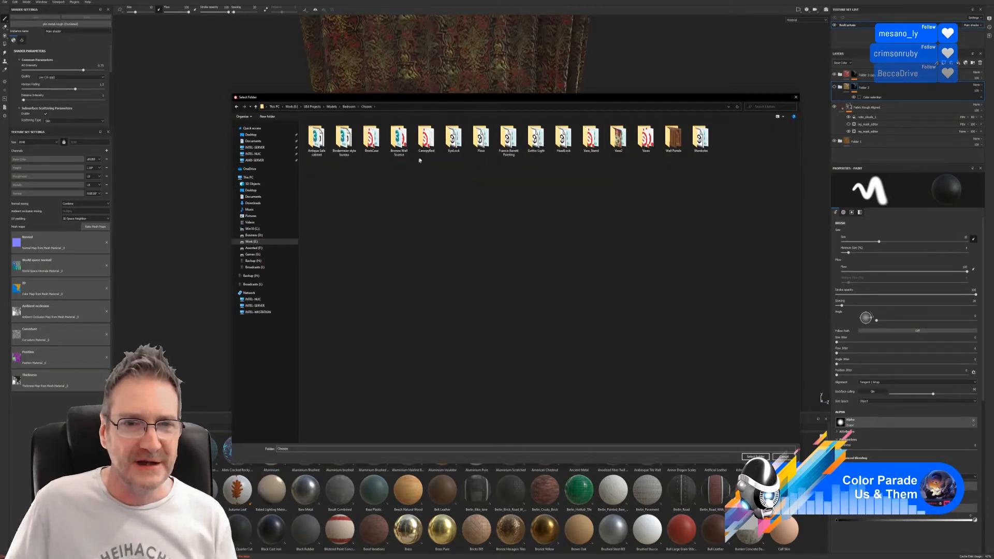
double_click(426, 137)
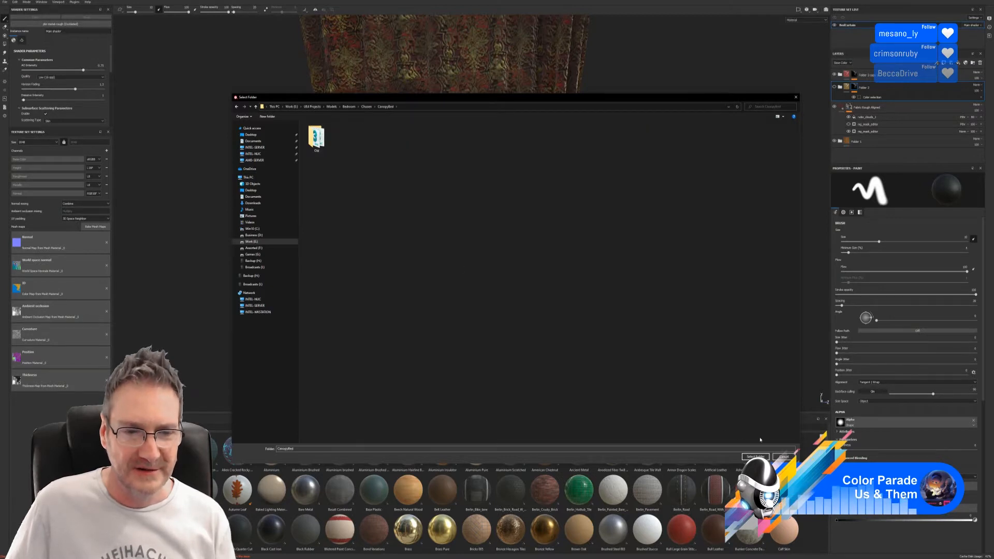
left_click(756, 456)
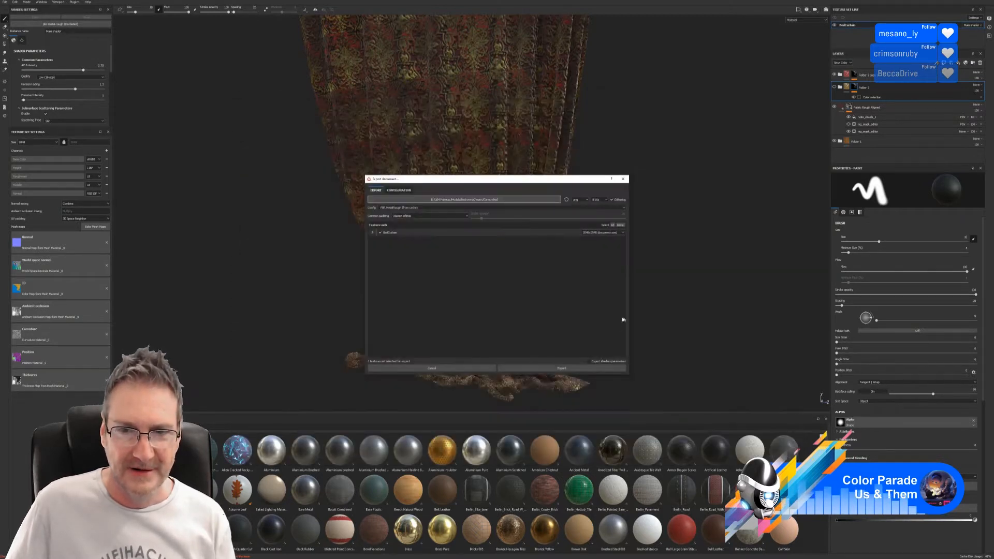
Export the bed curtain texture set and dismiss the export dialogs
left_click(578, 368)
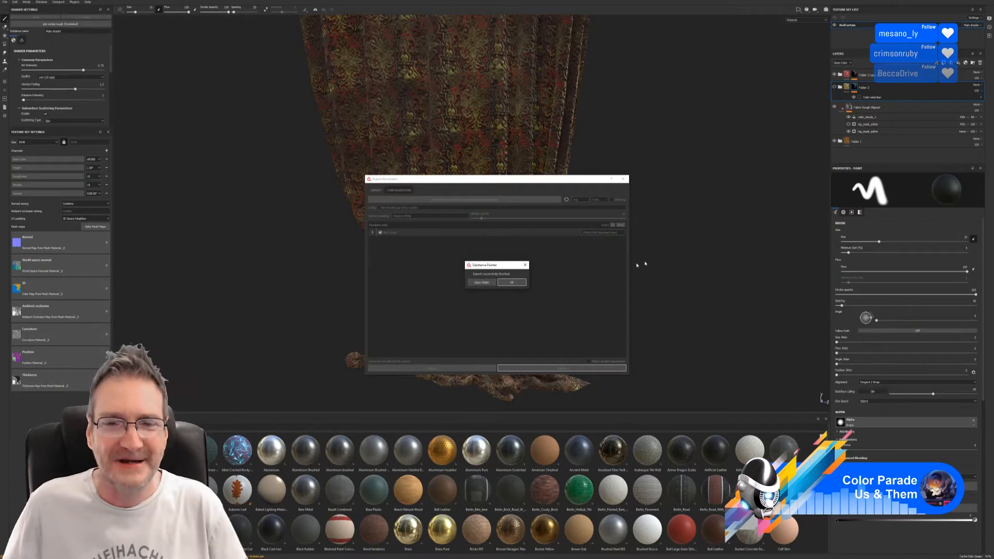
left_click(521, 284)
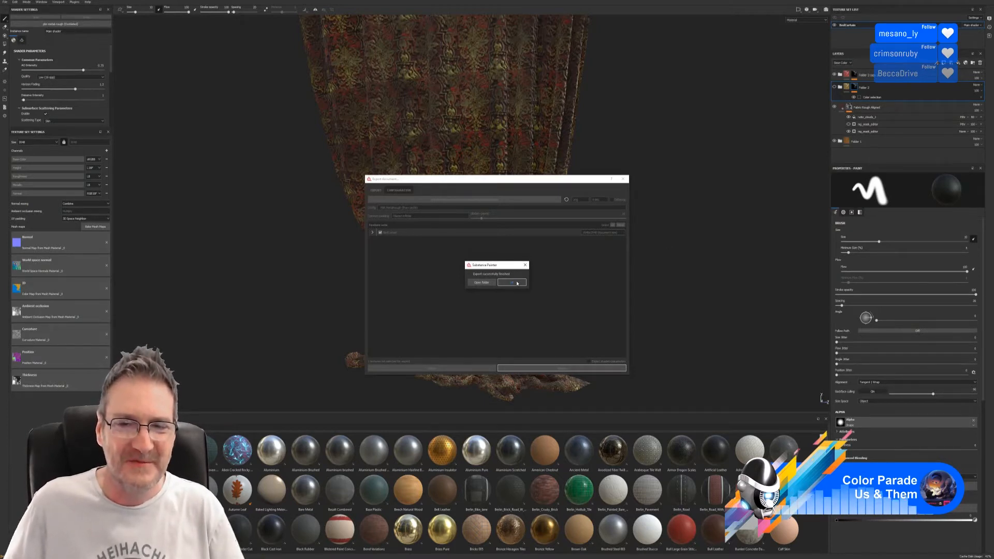
left_click(516, 283)
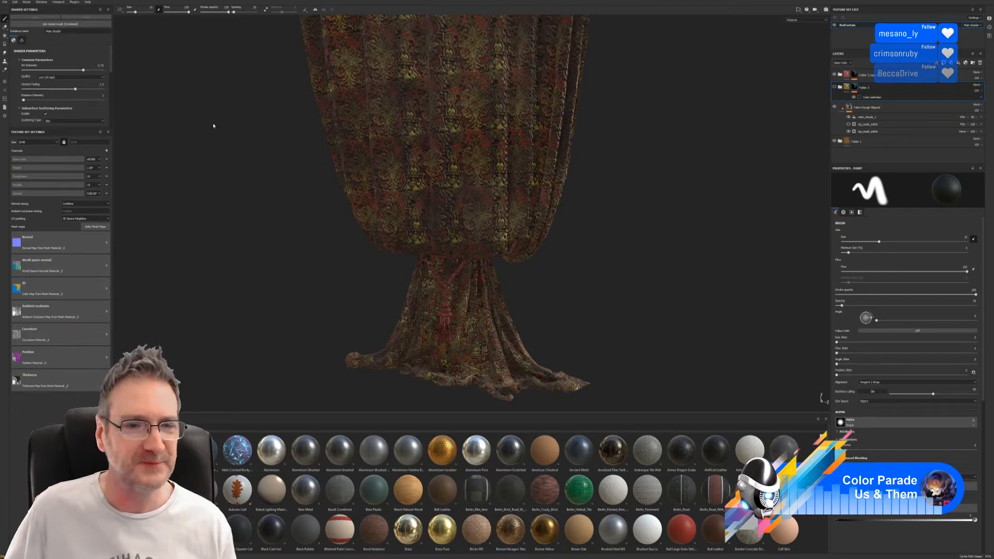
Start a new project and choose the bed mattress FBX file from the CanopyBed folder as its mesh
mouse_move(556, 217)
left_mouse_down("alt")
mouse_move(577, 173)
mouse_move(598, 189)
mouse_move(524, 199)
mouse_move(553, 201)
left_mouse_up("alt")
left_click_drag(427, 221, 481, 226, "alt")
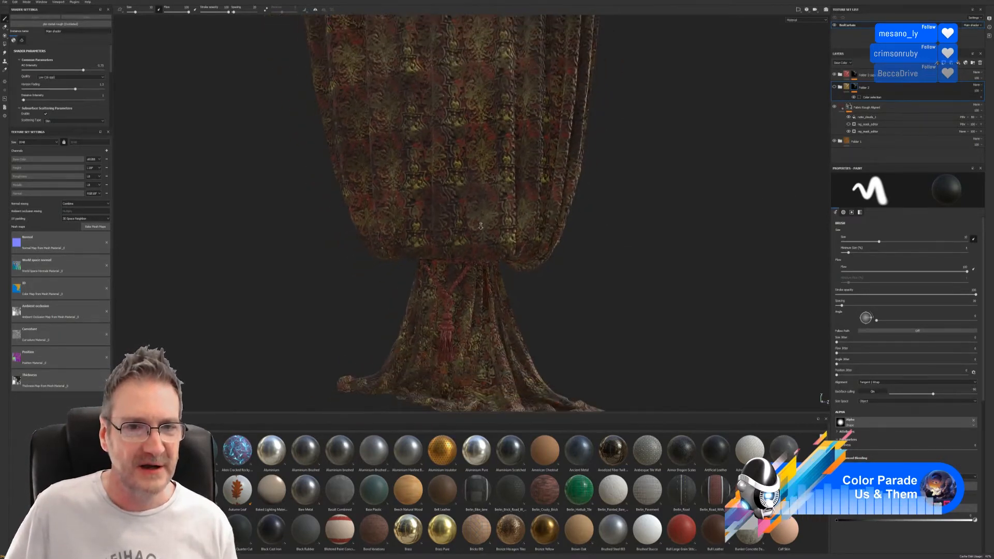
left_click(4, 2)
left_click(16, 9)
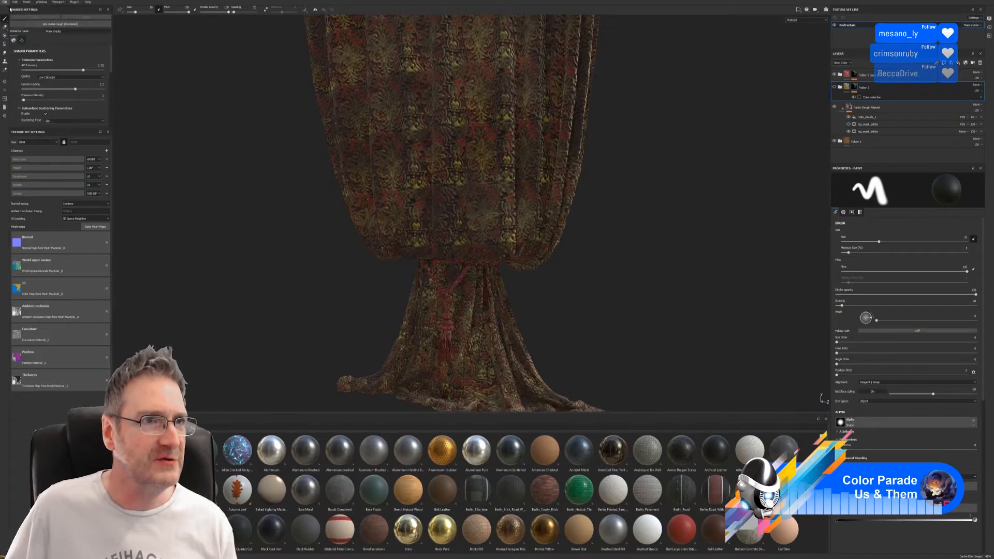
left_click(550, 222)
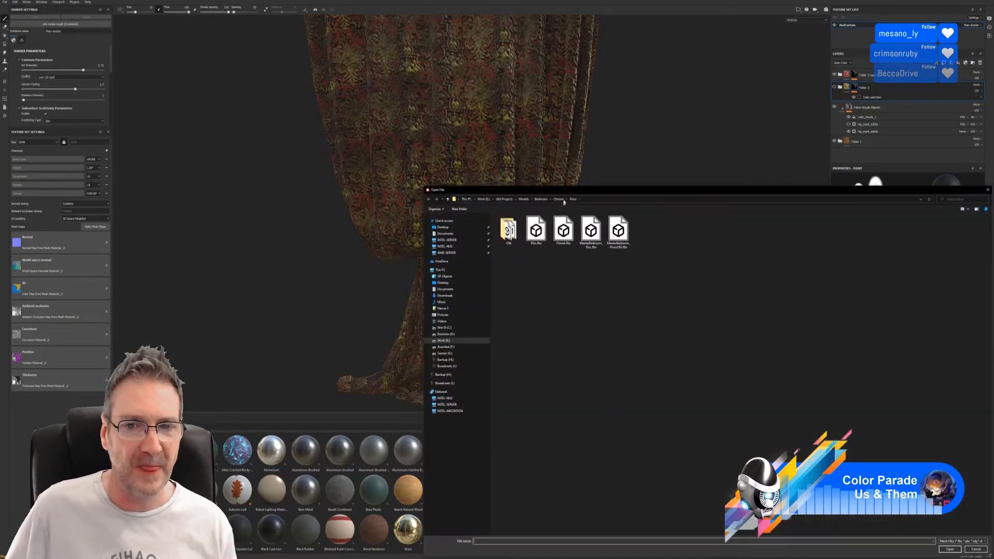
left_click_drag(569, 195, 433, 95)
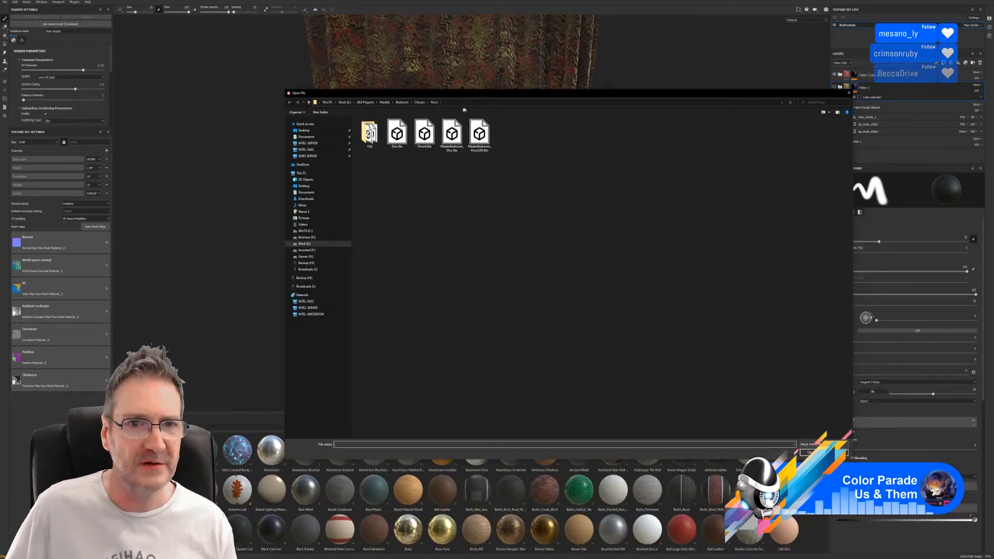
left_click(419, 103)
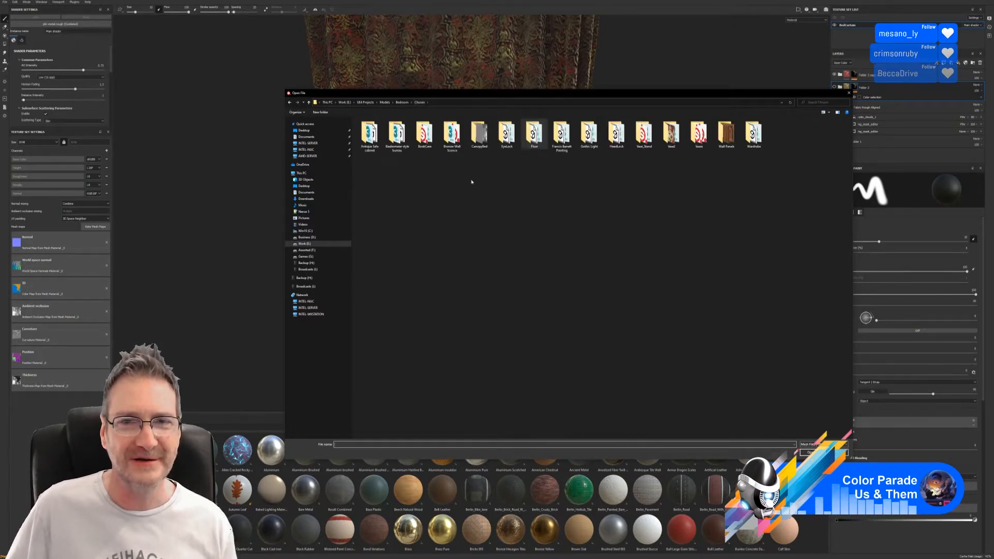
double_click(479, 134)
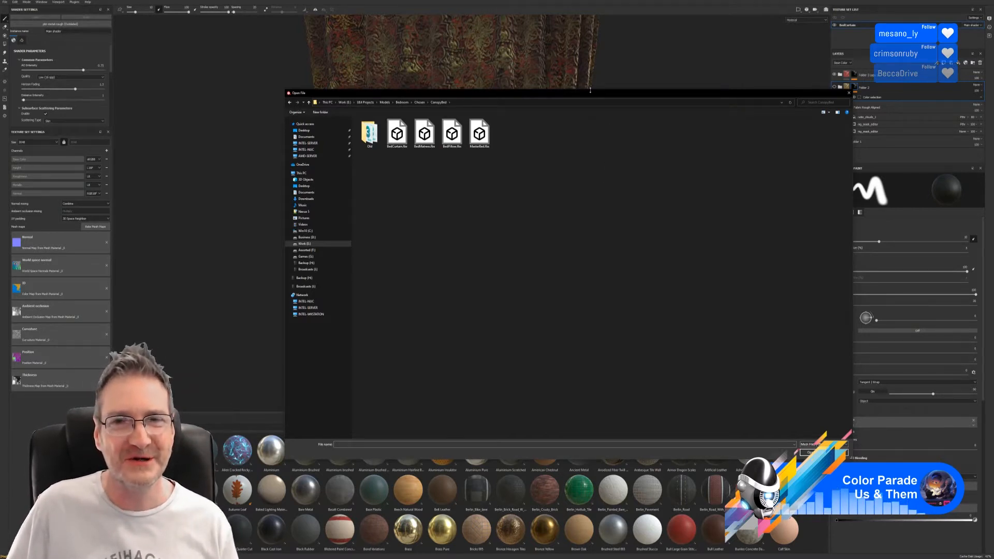
left_click_drag(585, 96, 541, 84)
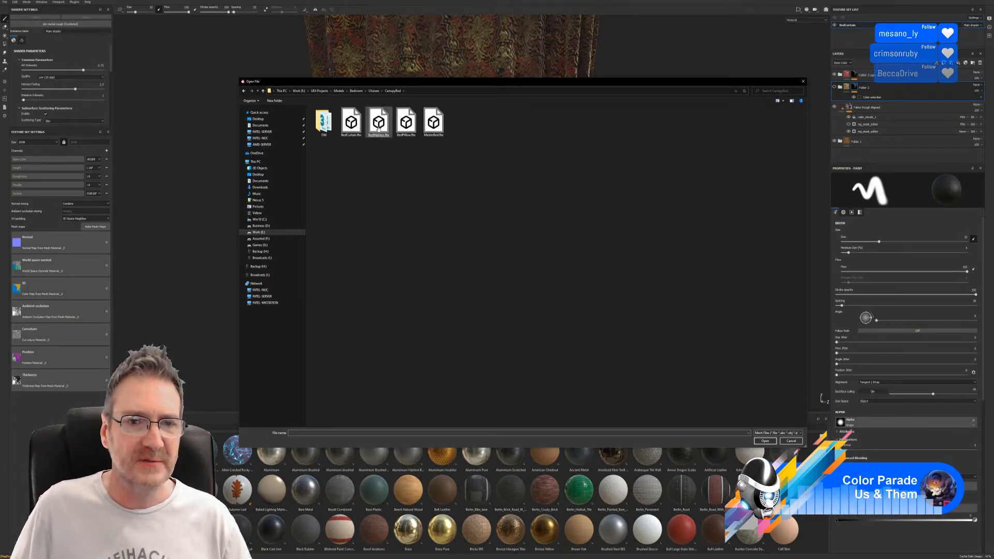
double_click(377, 125)
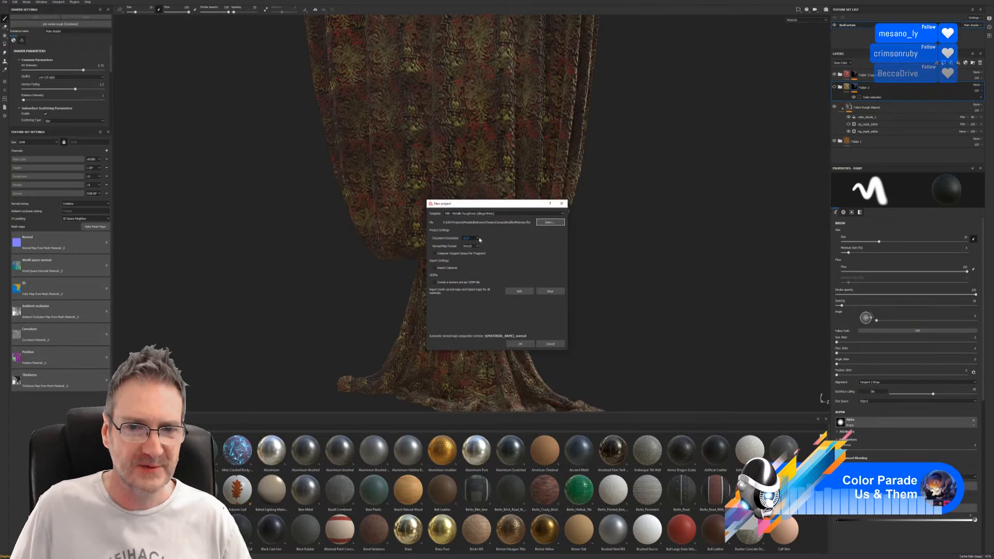
Create the mattress project with a 2048 document resolution and tangent space computed per fragment, saving the changes to the curtain project
left_click(477, 238)
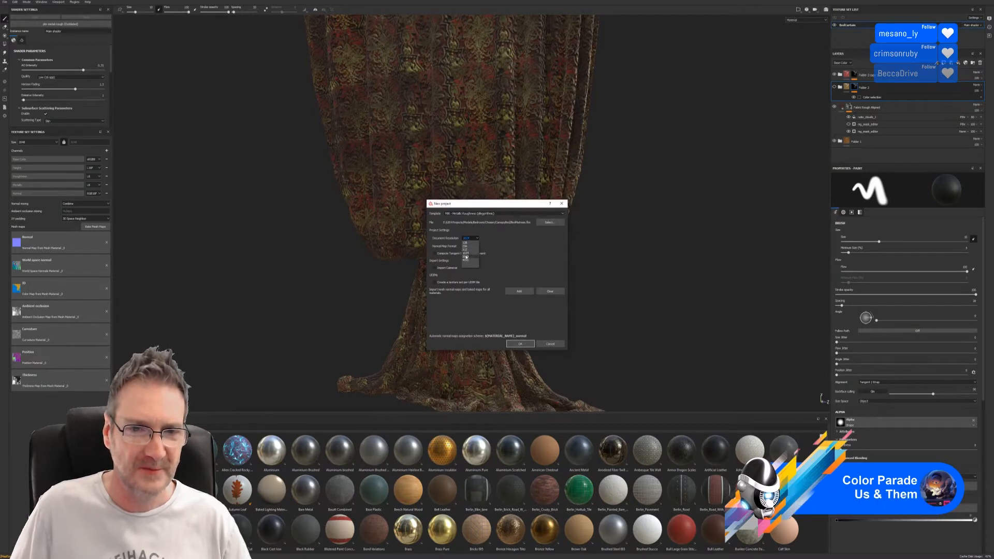
left_click(466, 257)
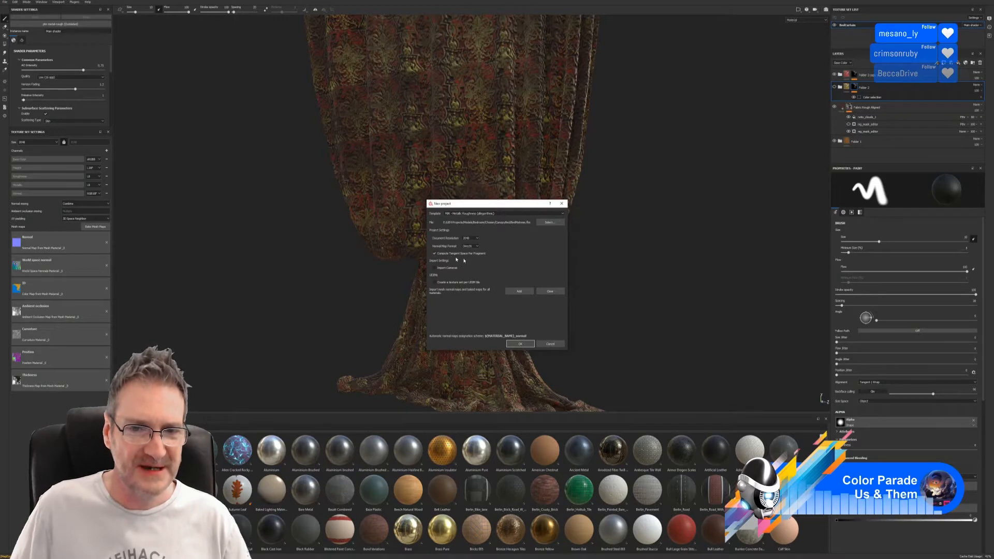
left_click(519, 344)
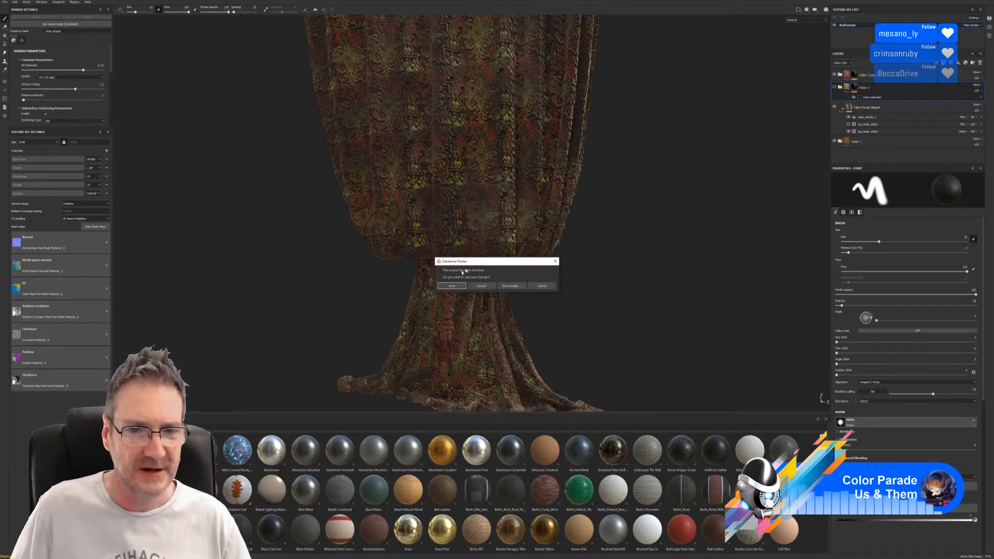
left_click(452, 285)
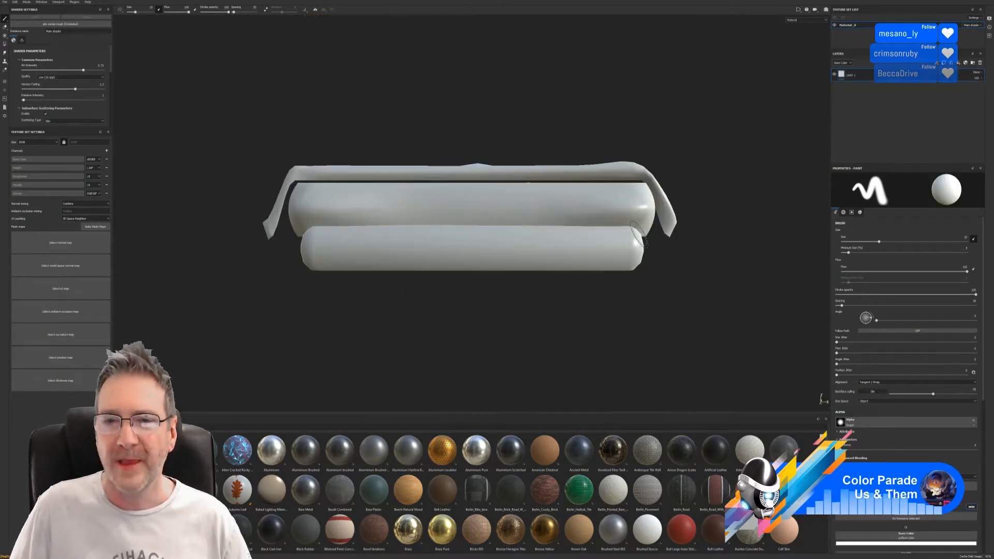
Bake all mesh maps for the mattress model at an output size of 2048
left_click_drag(594, 190, 579, 231, "alt")
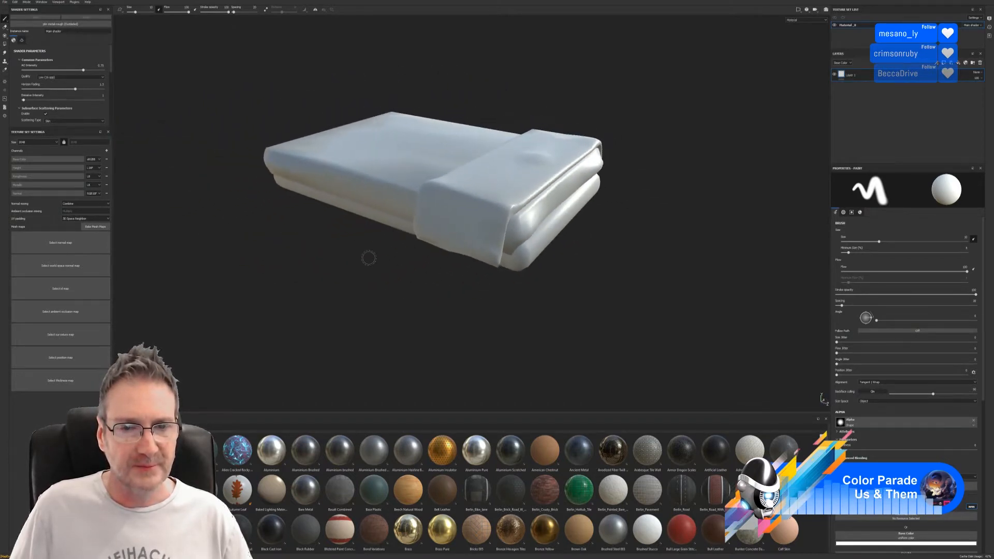
left_click_drag(368, 257, 479, 259, "alt")
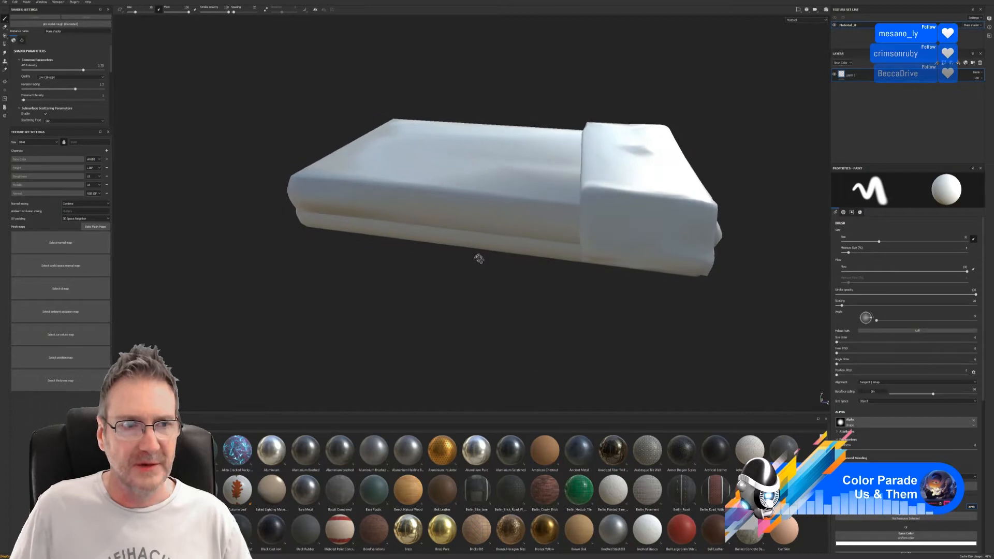
left_click(95, 227)
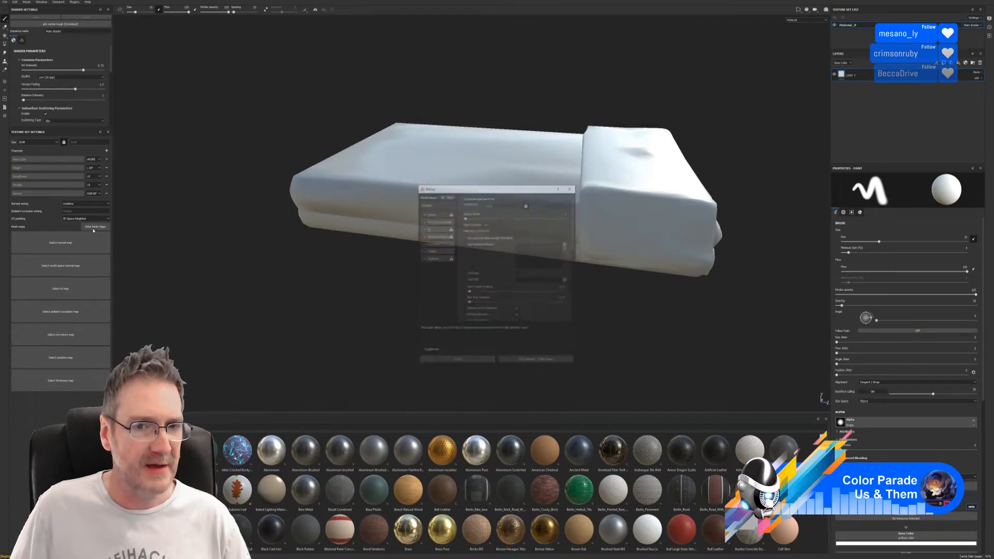
left_click(497, 204)
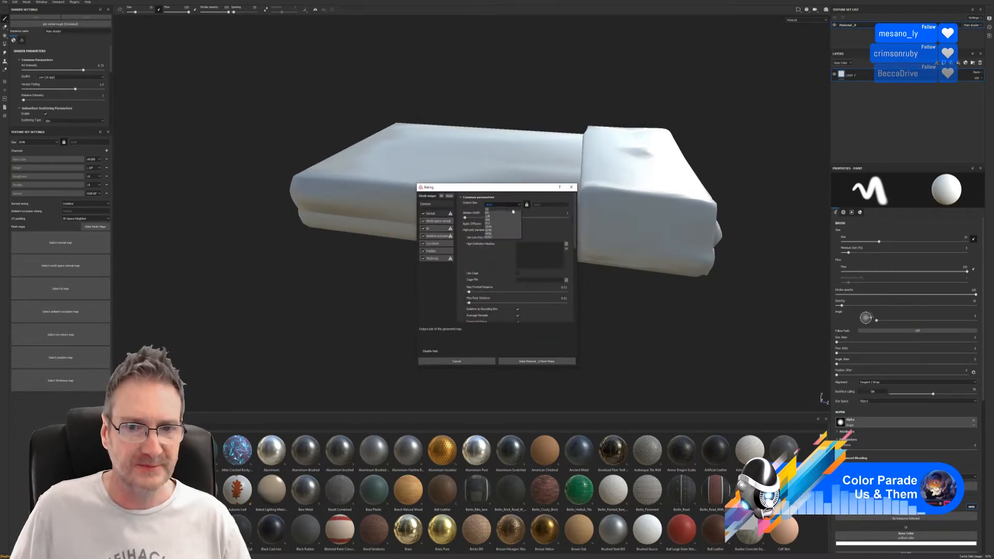
left_click(488, 230)
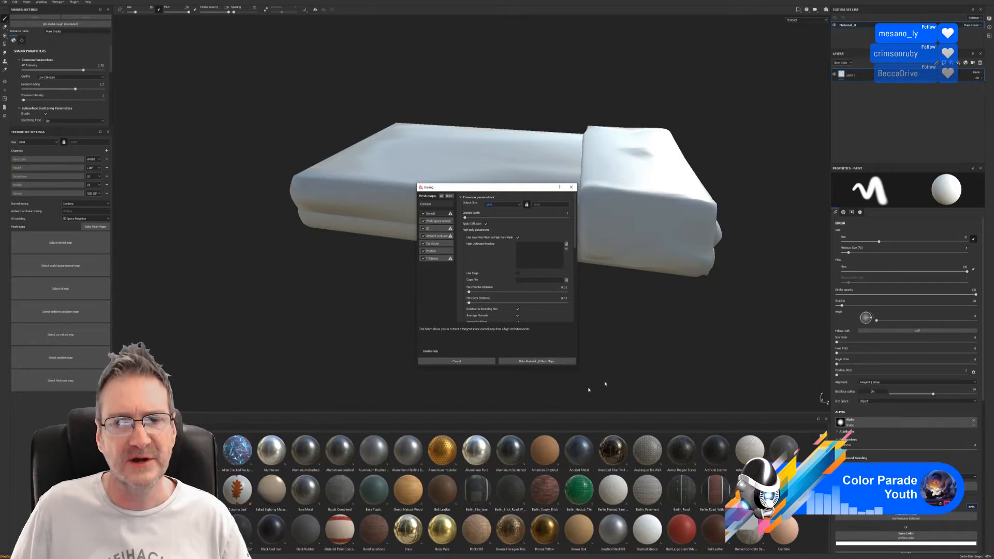
left_click(538, 361)
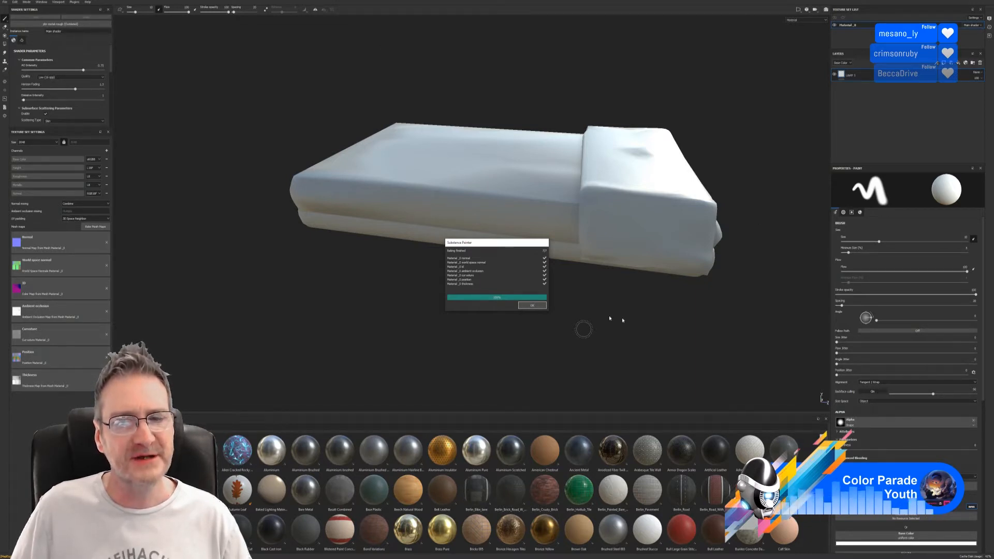
left_click(525, 307)
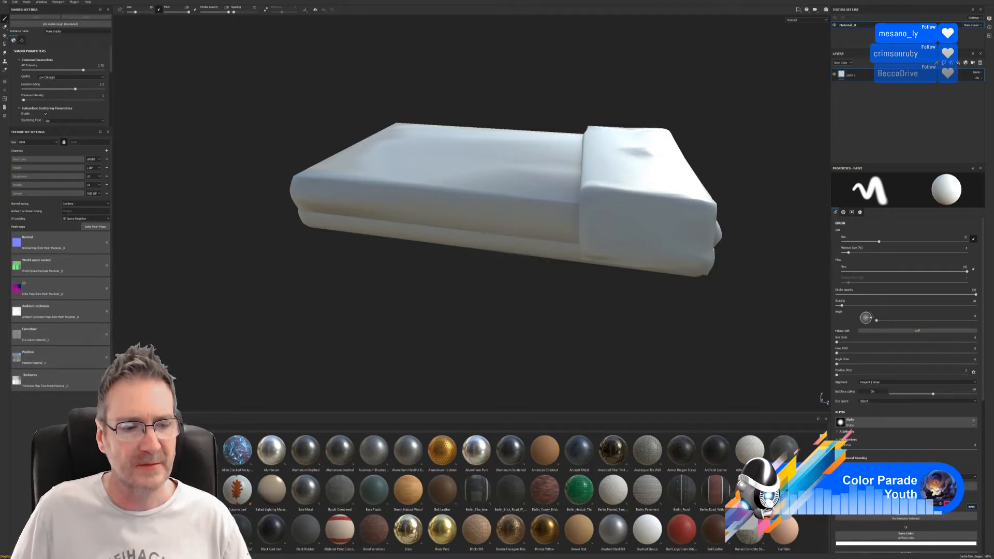
Allow the program in the firewall alert to always access the internet
key("super")
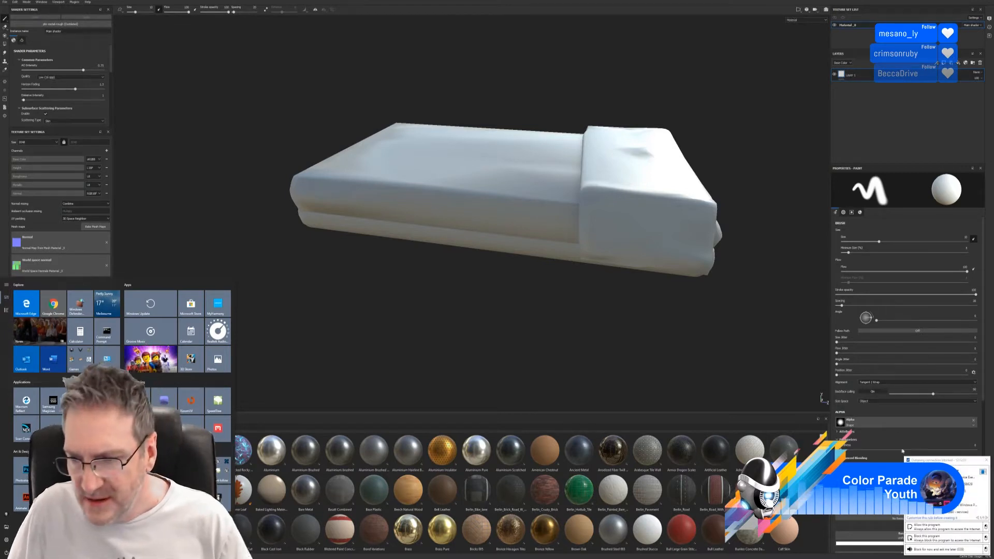
left_click(937, 528)
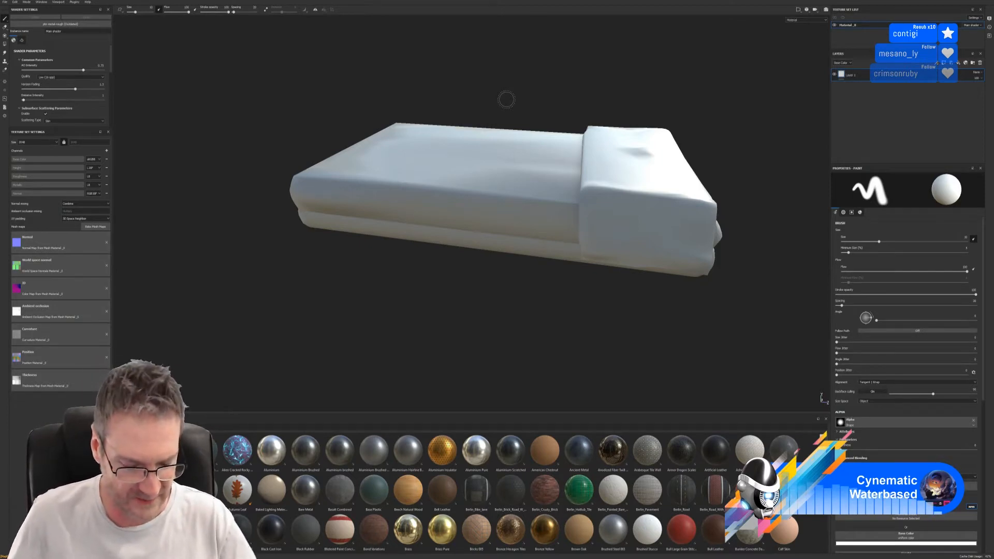
Rename the model's texture set as Mattress
mouse_move(513, 331)
left_mouse_down("alt")
mouse_move(517, 339)
mouse_move(450, 333)
mouse_move(437, 278)
mouse_move(350, 285)
left_mouse_up("alt")
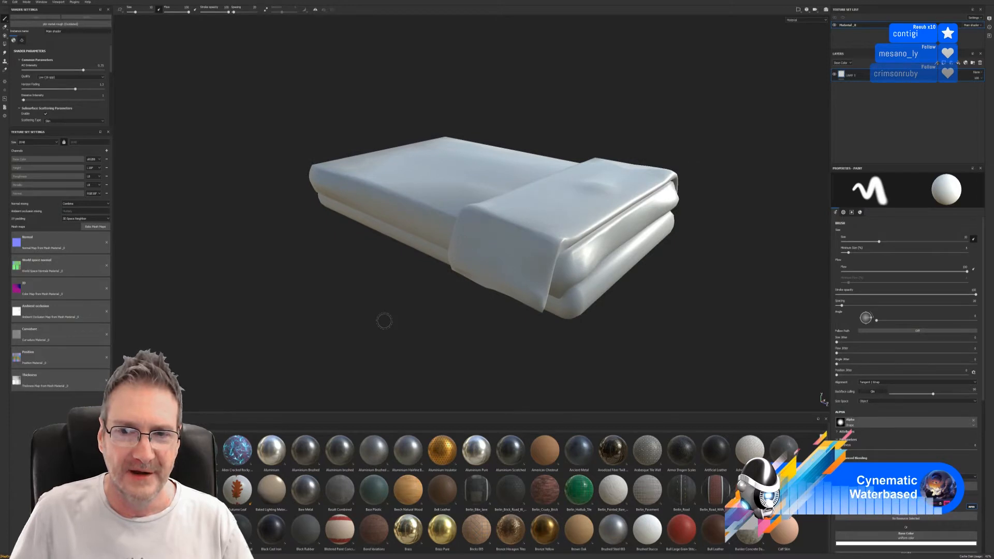
left_click_drag(384, 321, 399, 338, "alt")
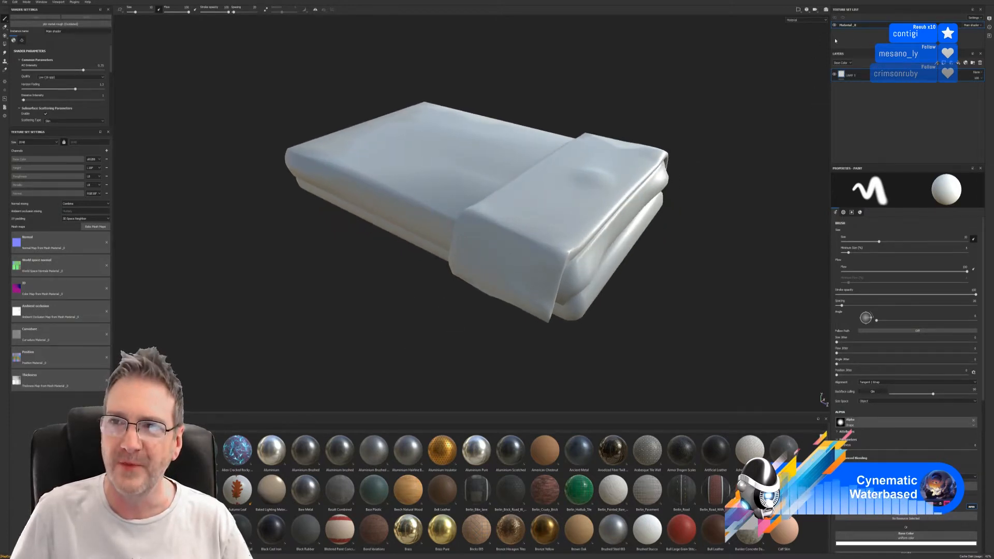
double_click(847, 25)
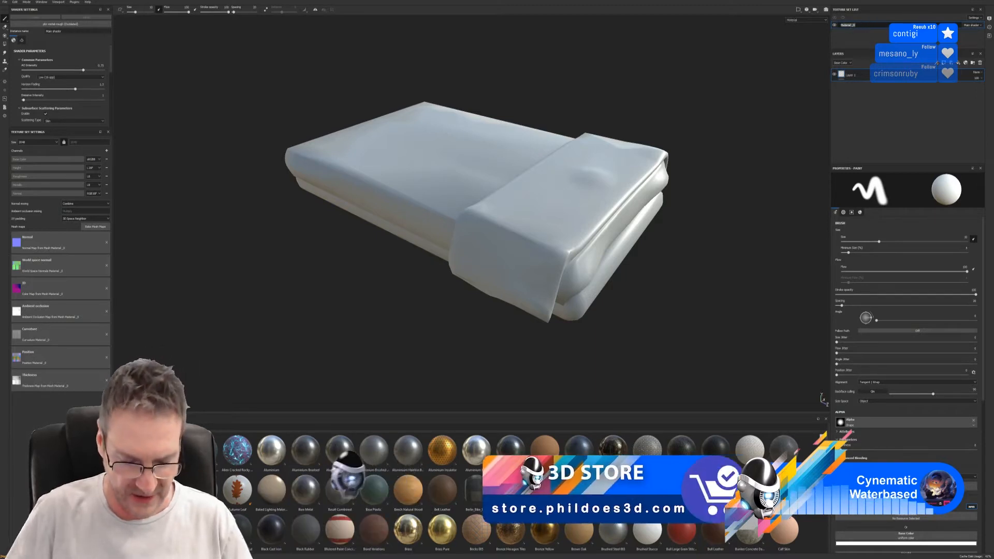
type("Mattress")
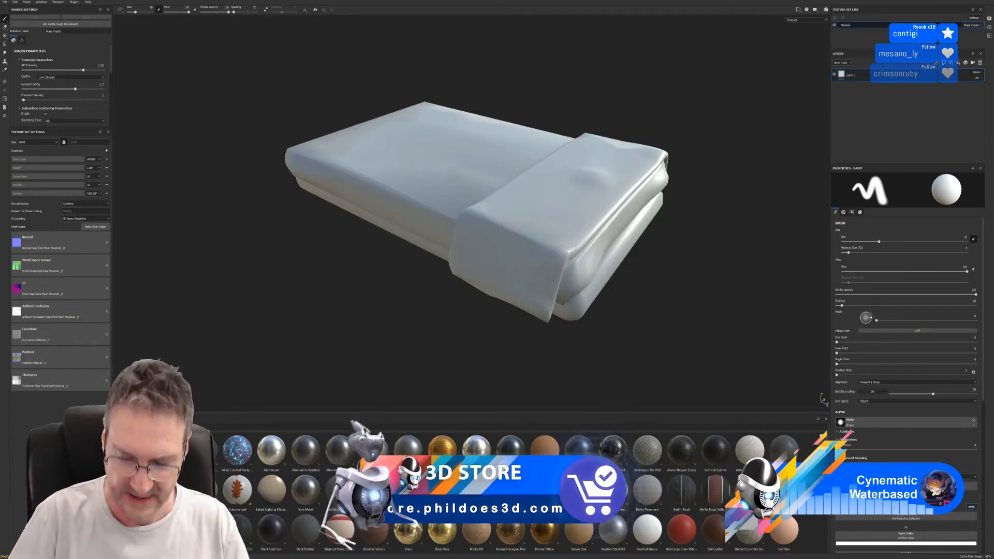
key("Return")
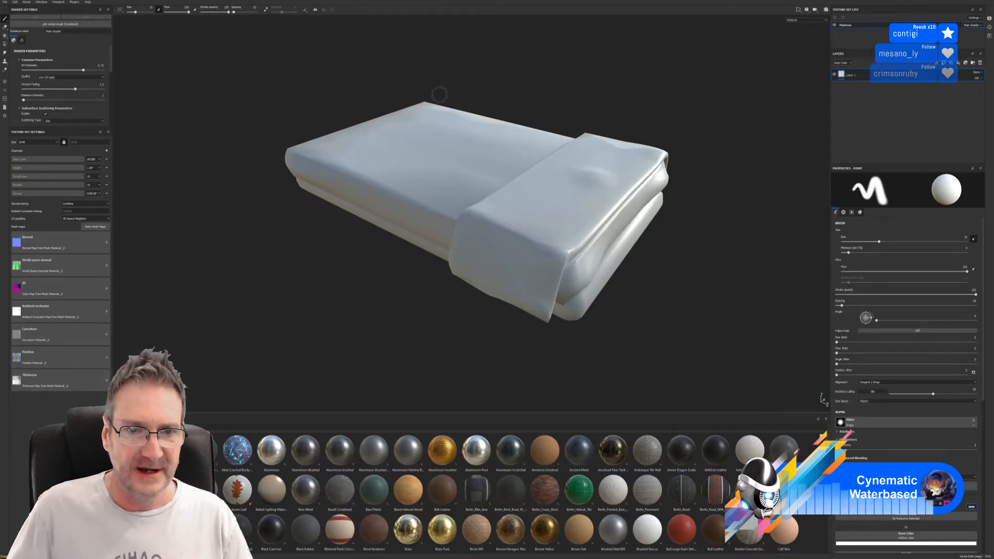
Browse the material library for a fabric suited to the mattress
mouse_move(691, 356)
left_mouse_down("alt")
mouse_move(670, 337)
mouse_move(671, 315)
mouse_move(672, 330)
left_mouse_up("alt")
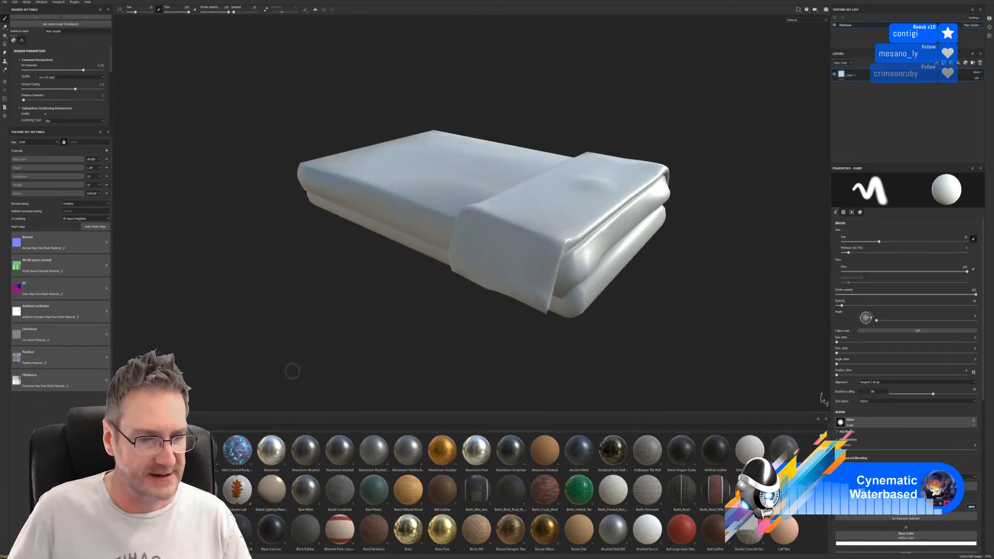
scroll(691, 456, "down", 3)
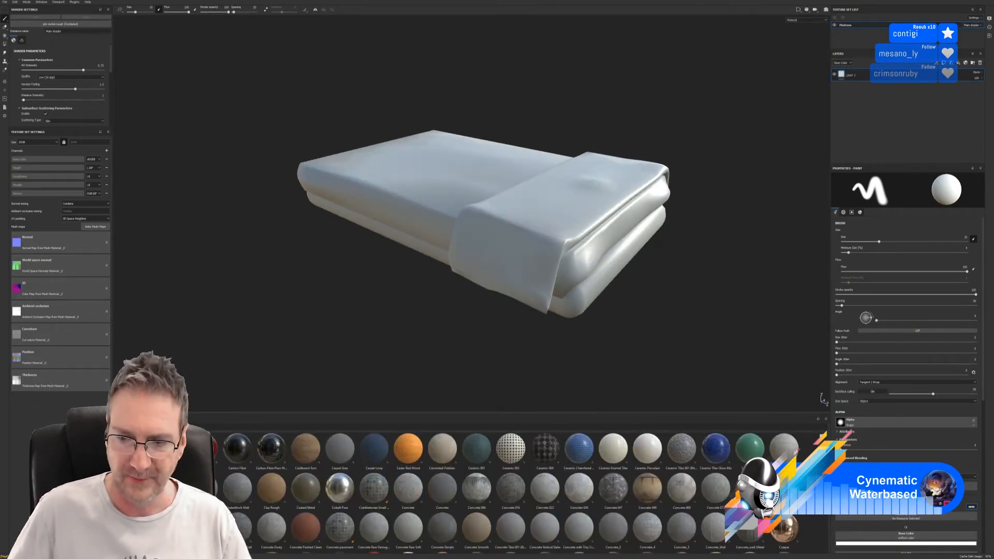
scroll(691, 455, "down", 3)
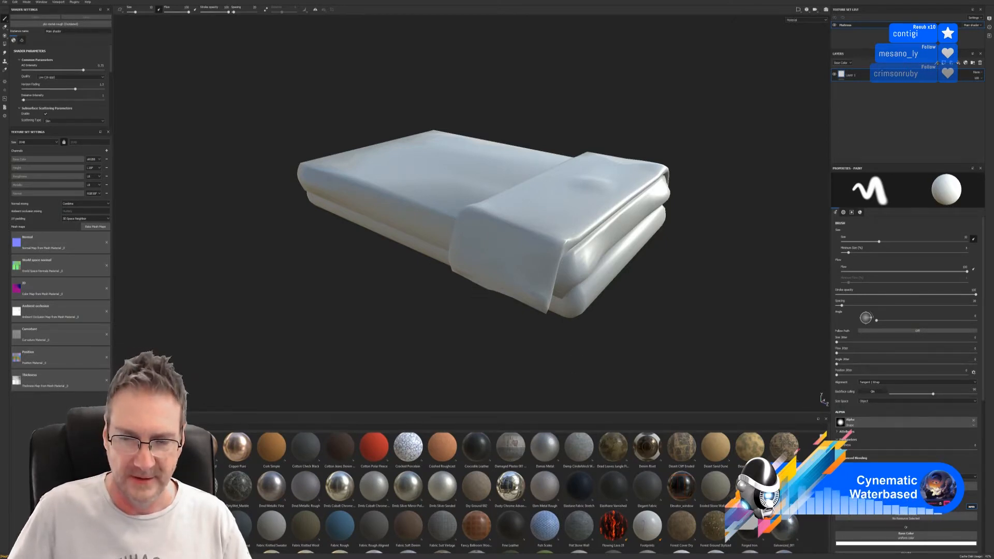
scroll(720, 496, "down", 3)
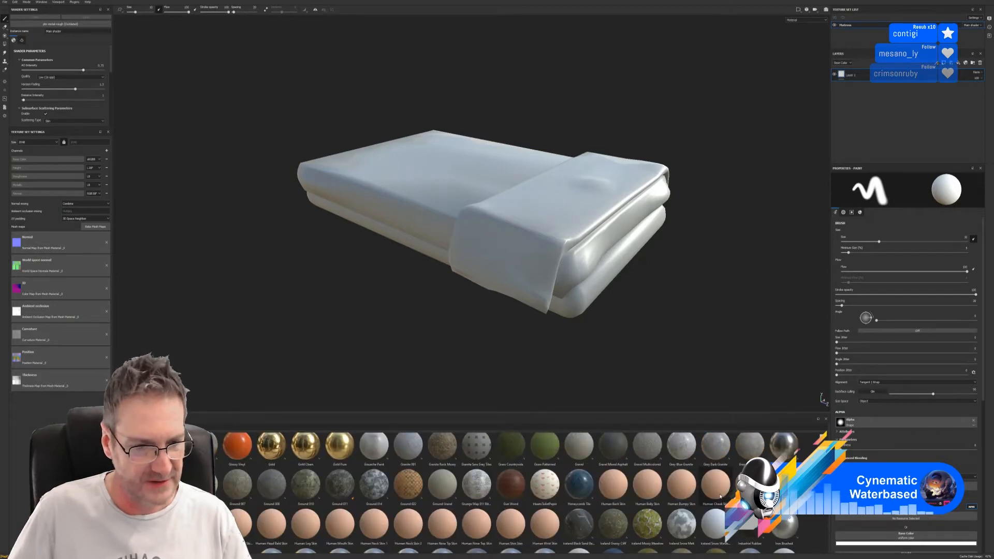
scroll(719, 495, "down", 3)
scroll(719, 495, "down", 3)
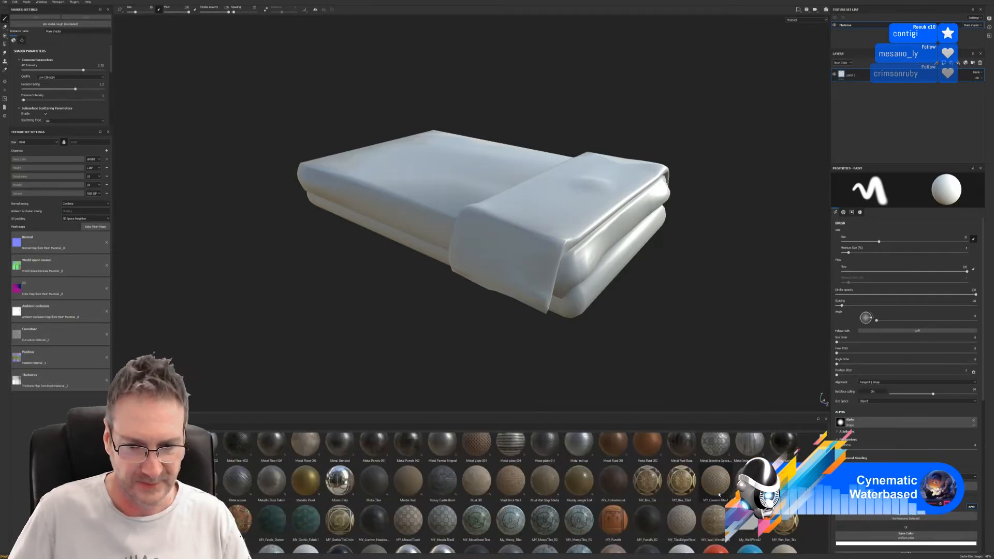
scroll(719, 495, "down", 3)
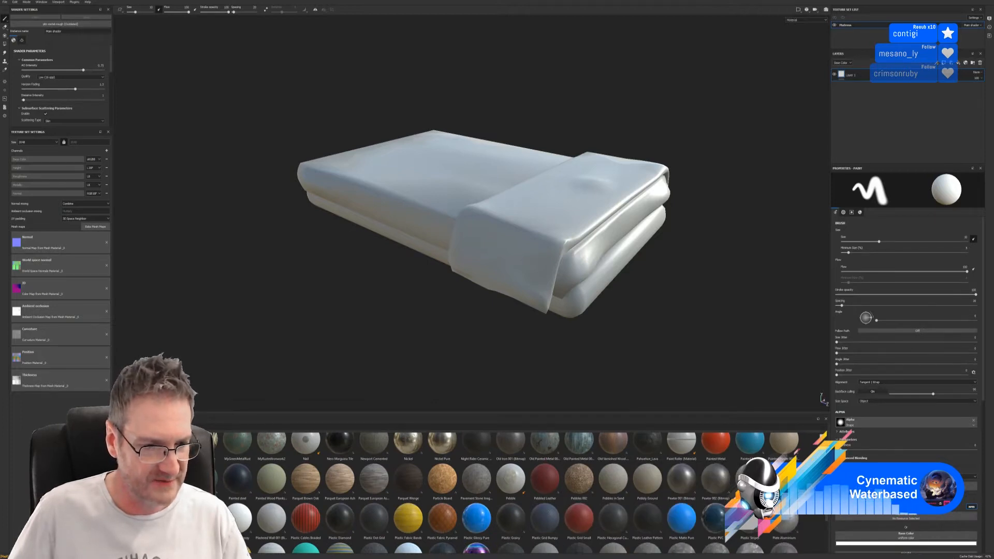
scroll(367, 500, "down", 3)
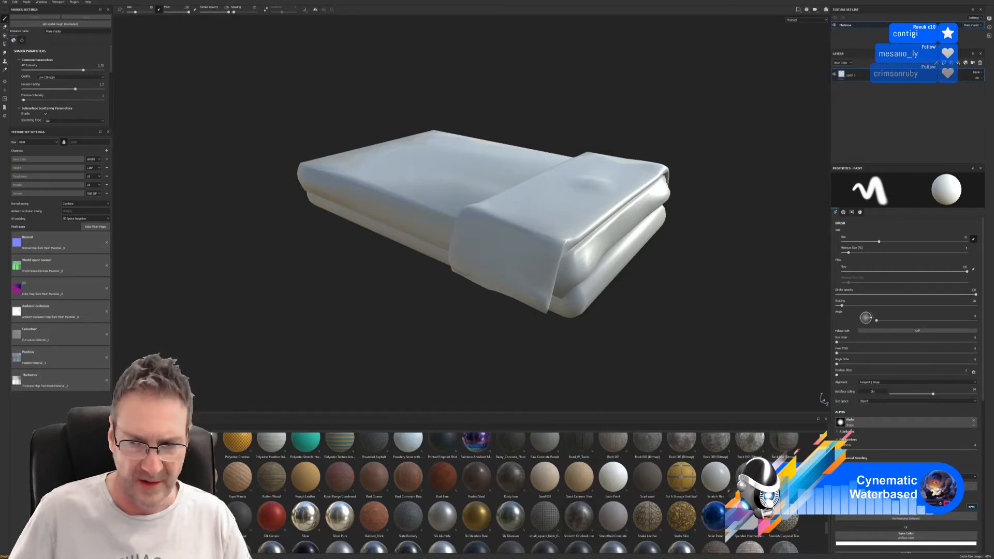
scroll(829, 530, "down", 1)
scroll(828, 530, "down", 3)
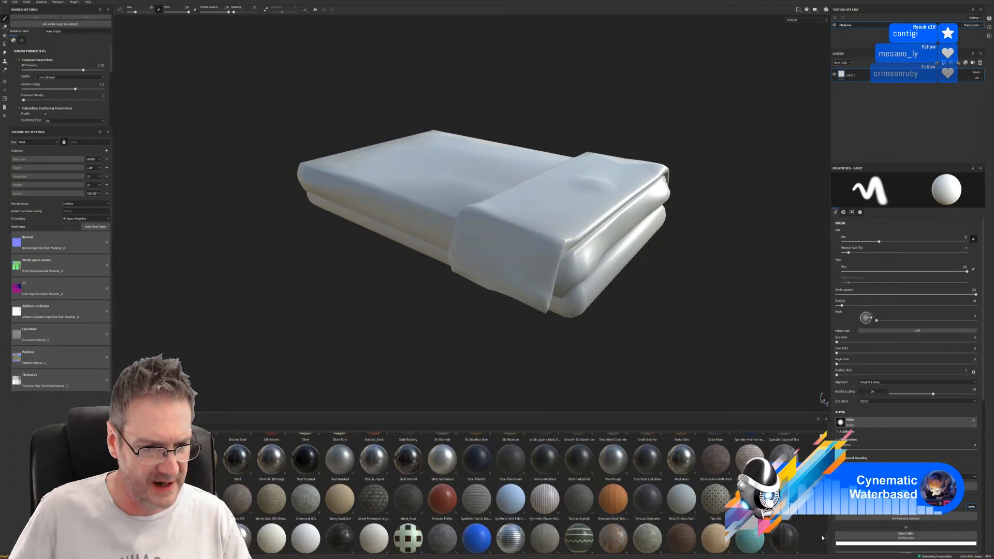
scroll(825, 529, "up", 7)
scroll(829, 524, "up", 6)
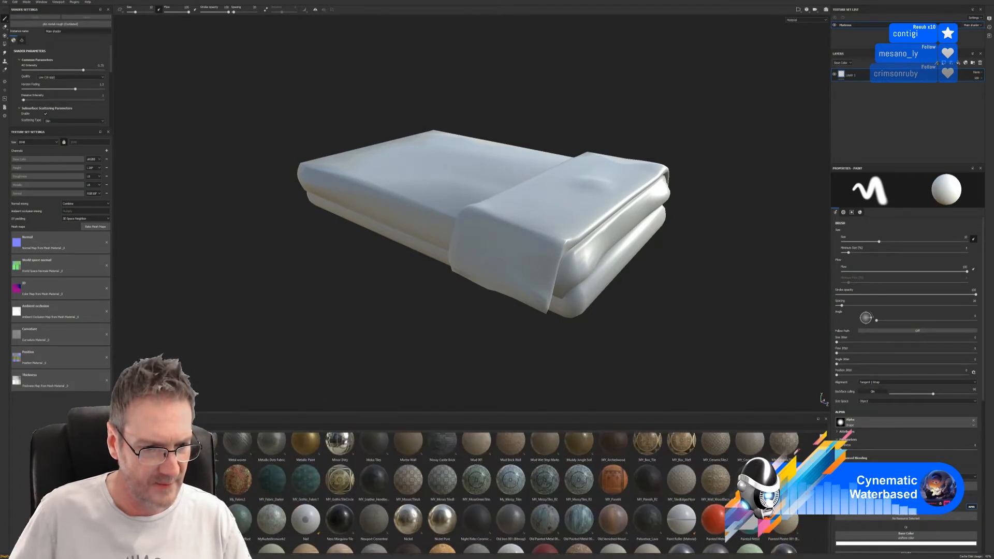
scroll(827, 525, "up", 1)
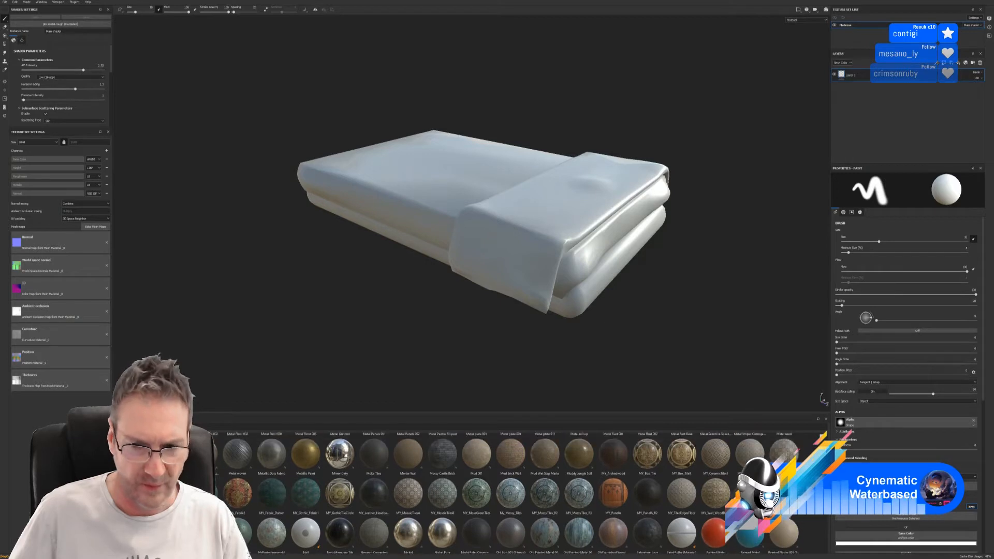
scroll(828, 525, "up", 5)
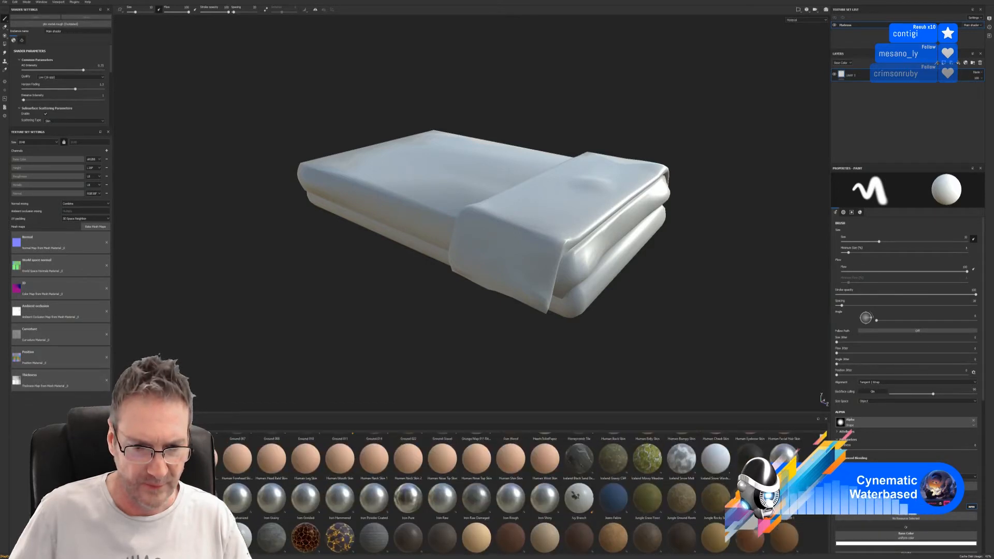
scroll(827, 525, "up", 2)
scroll(827, 526, "up", 2)
scroll(388, 502, "up", 3)
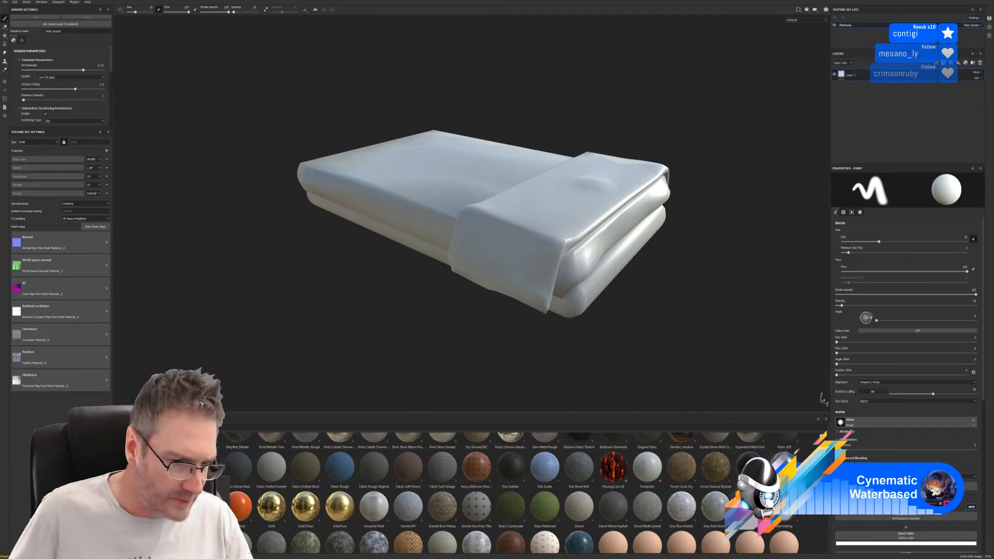
Compare the fabric materials and apply Fabric Baseball Hat to the mattress as a fill layer above Layer 1
mouse_move(235, 464)
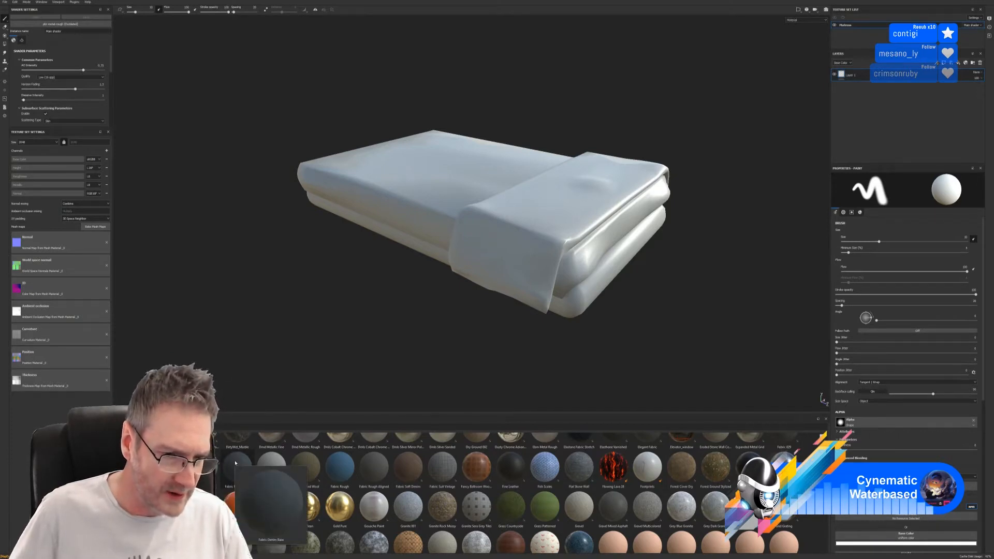
mouse_move(272, 462)
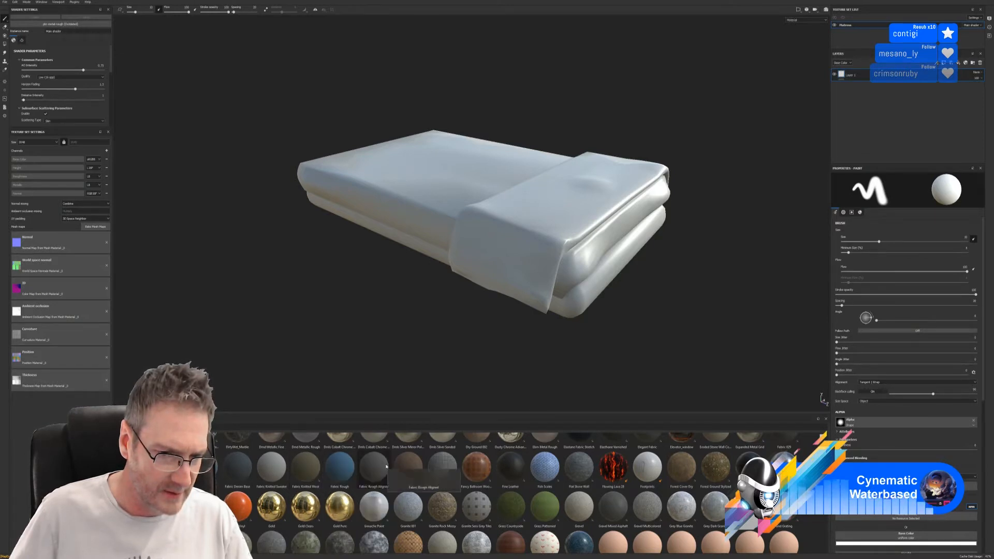
mouse_move(382, 467)
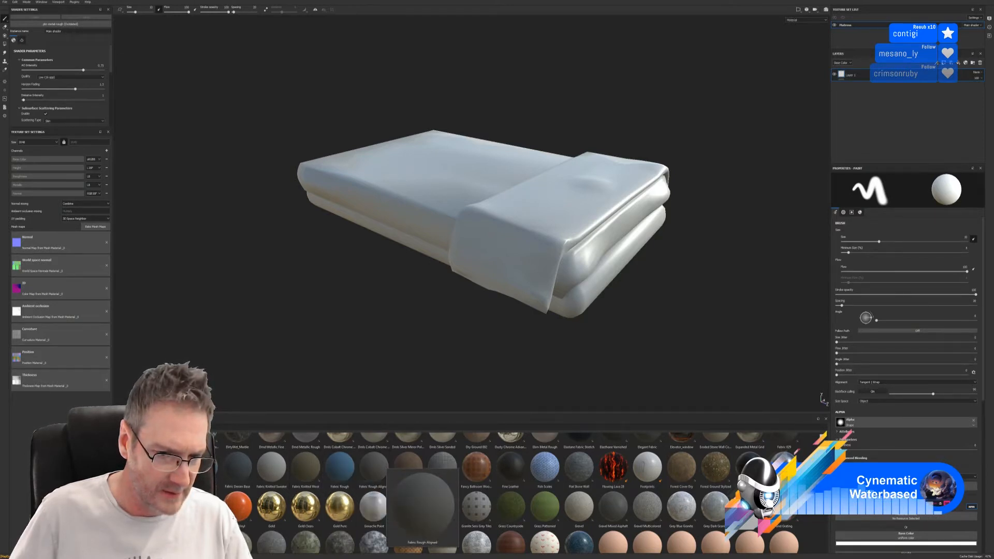
mouse_move(413, 471)
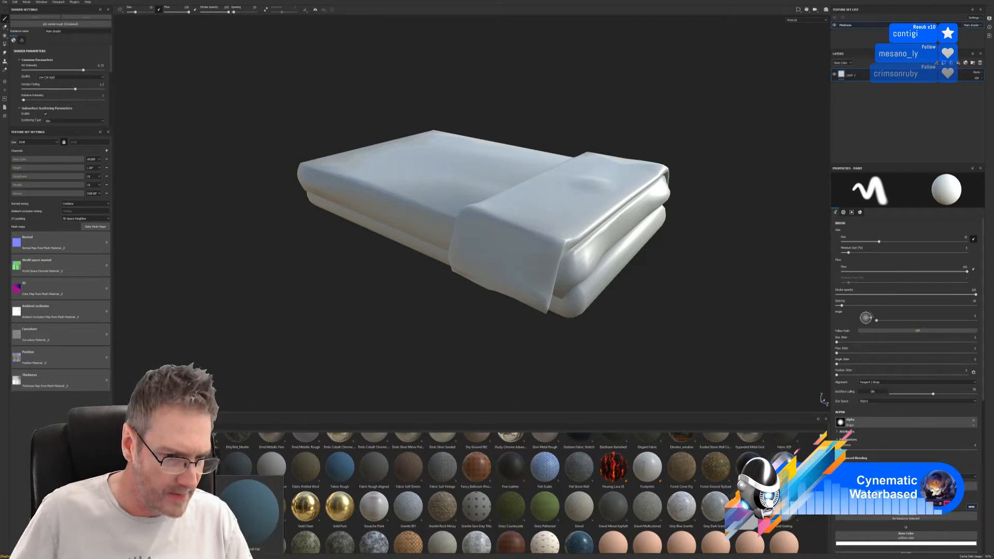
left_click_drag(204, 466, 442, 272)
right_click_drag(667, 208, 735, 156, "alt")
left_click_drag(496, 201, 487, 152, "alt")
right_click_drag(311, 210, 243, 237, "alt")
left_click_drag(404, 235, 375, 204, "alt")
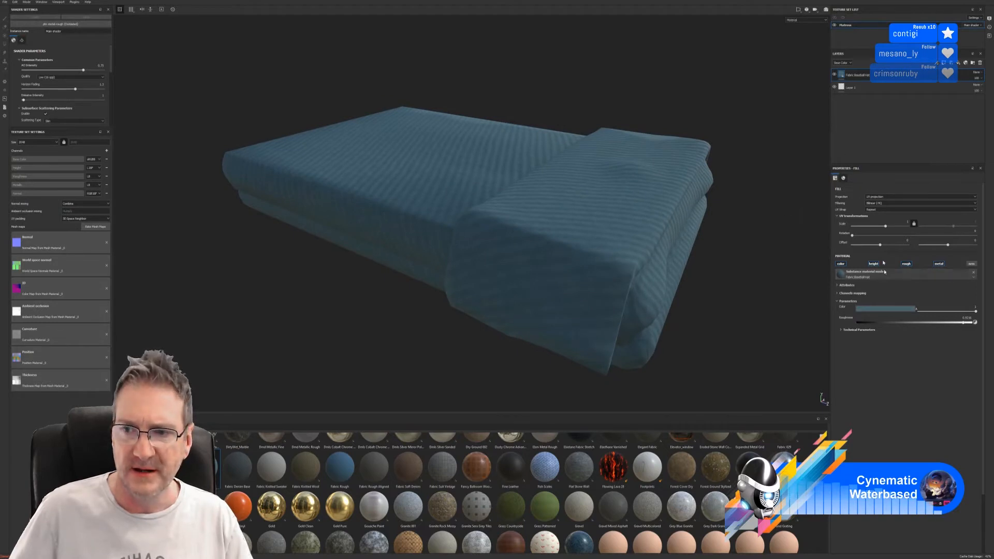
Increase the UV scale of the fabric fill layer to give the mattress a finer weave
left_click_drag(893, 231, 892, 231)
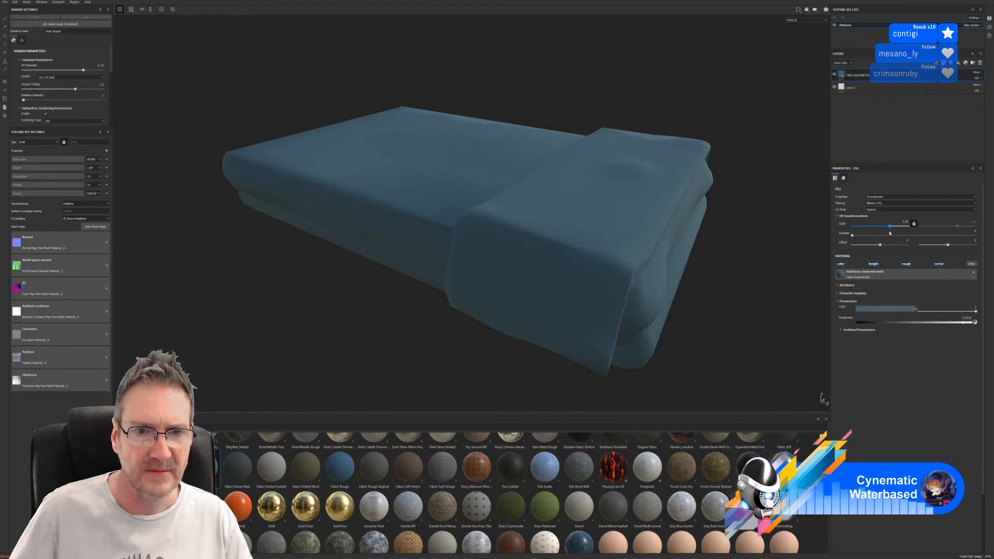
left_click_drag(493, 238, 474, 152, "alt")
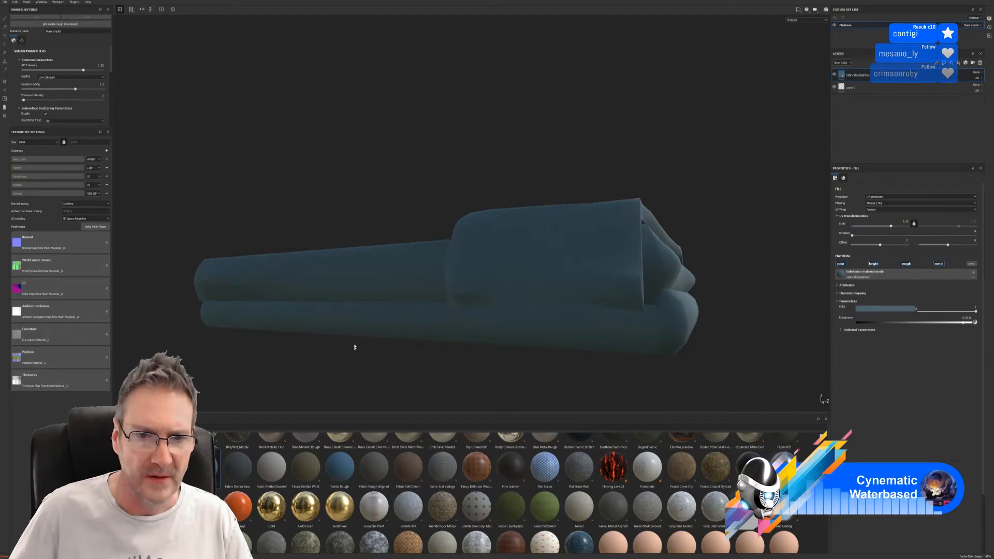
right_click_drag(355, 346, 869, 303, "alt")
middle_click_drag(565, 287, 658, 22, "alt")
left_click_drag(463, 147, 427, 316, "alt")
right_click_drag(353, 364, 520, 334, "alt")
left_click_drag(481, 304, 466, 269, "alt")
right_click_drag(466, 269, 204, 340, "alt")
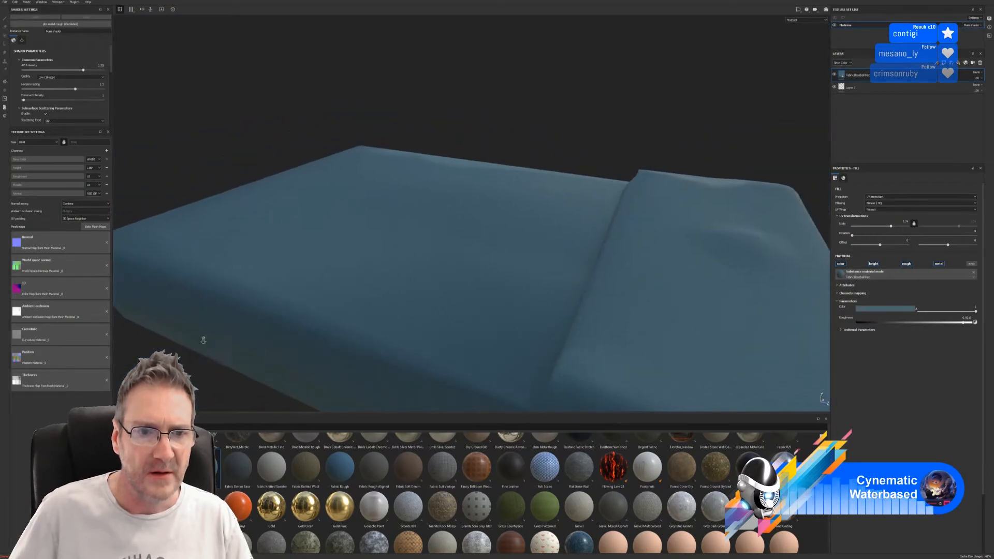
left_click_drag(375, 260, 391, 215, "alt")
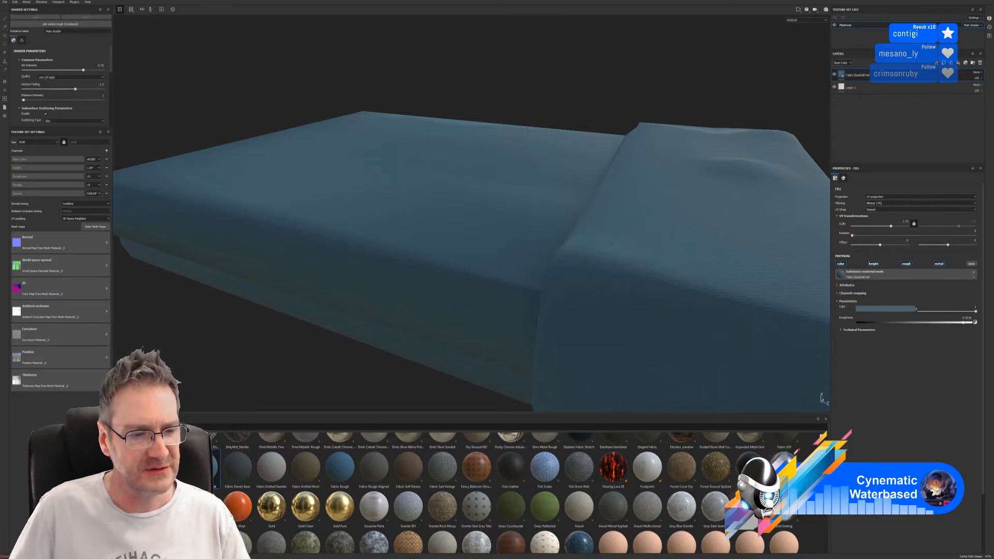
key("super")
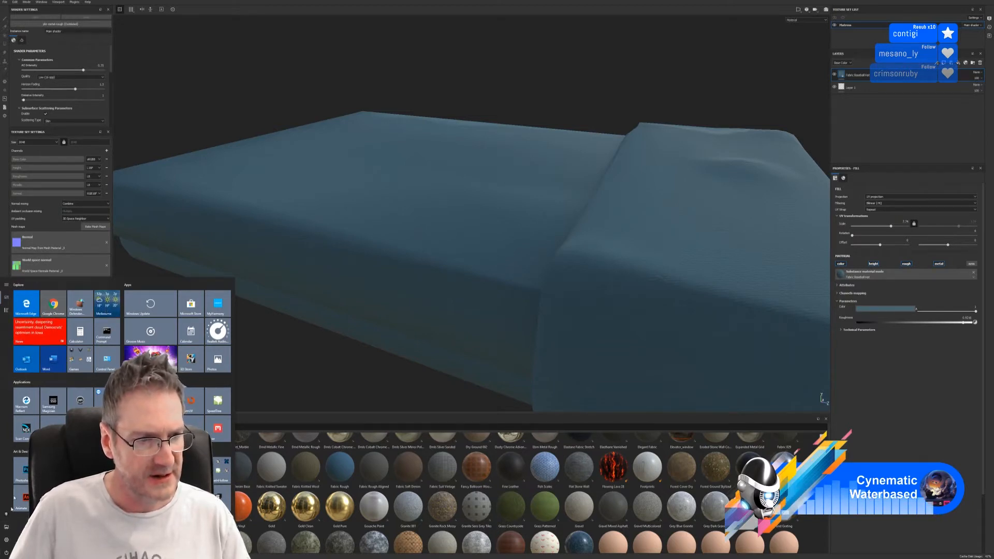
left_click(6, 310)
scroll(52, 363, "down", 3)
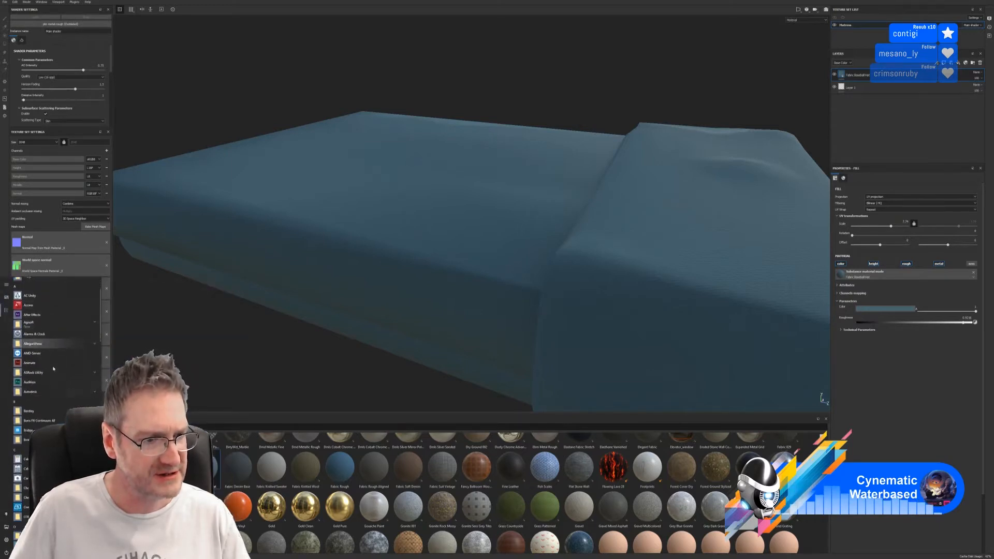
scroll(57, 378, "down", 8)
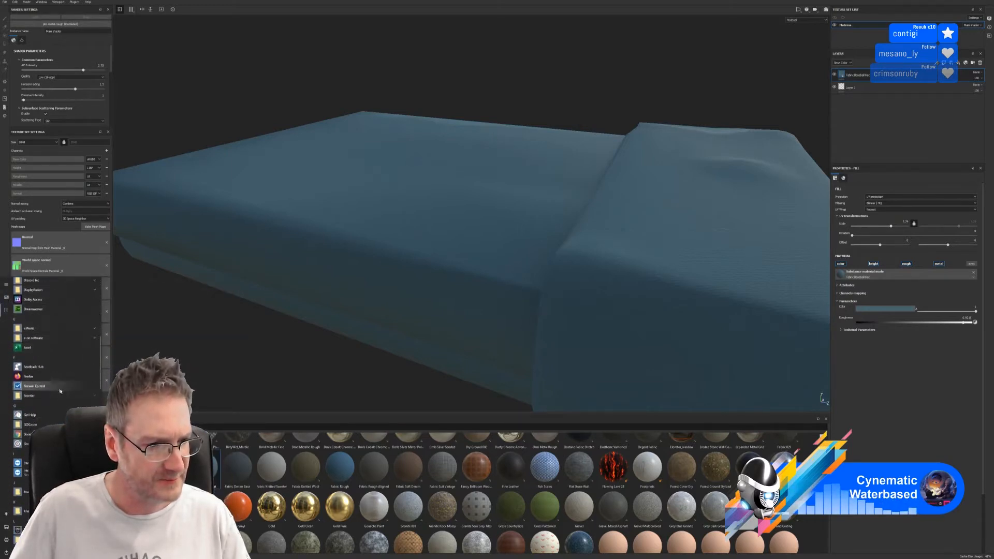
scroll(60, 393, "down", 5)
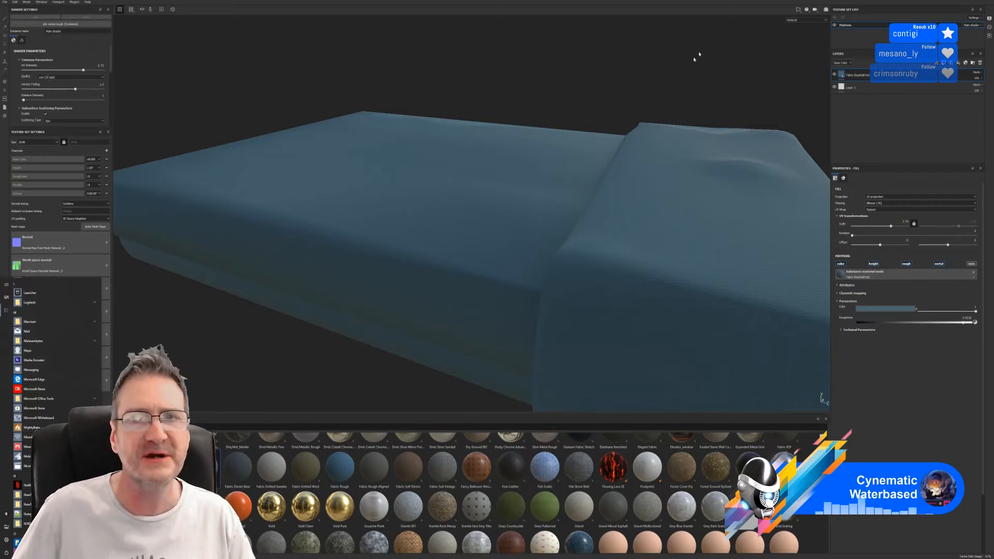
left_click(727, 7)
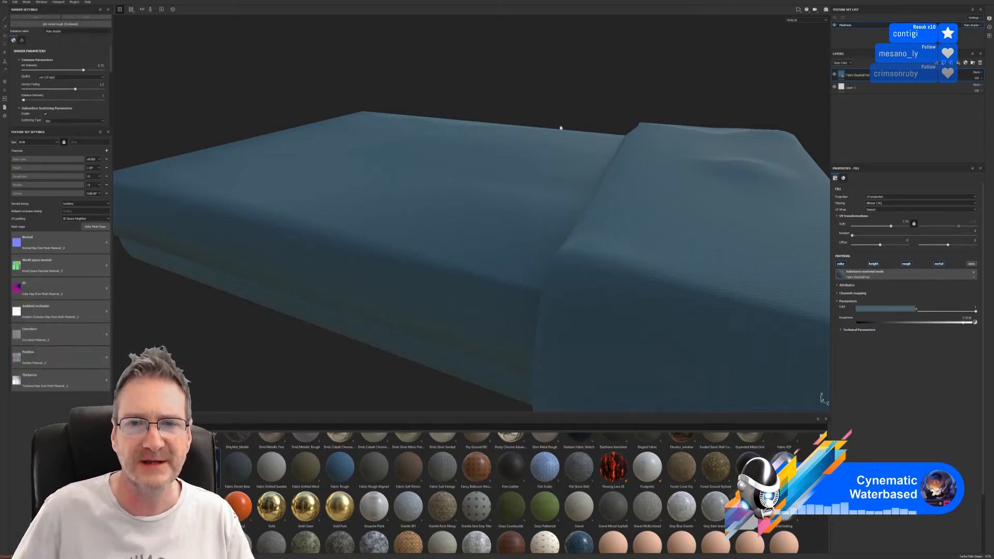
left_click_drag(466, 197, 464, 264, "alt")
right_click_drag(488, 235, 313, 248, "alt")
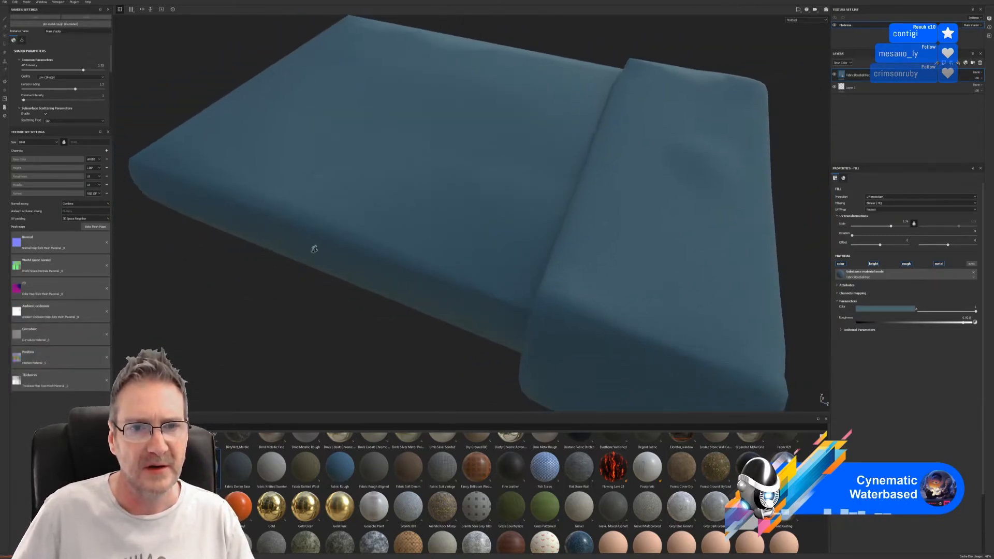
middle_click_drag(391, 209, 394, 222, "alt")
left_click_drag(413, 211, 395, 189, "alt")
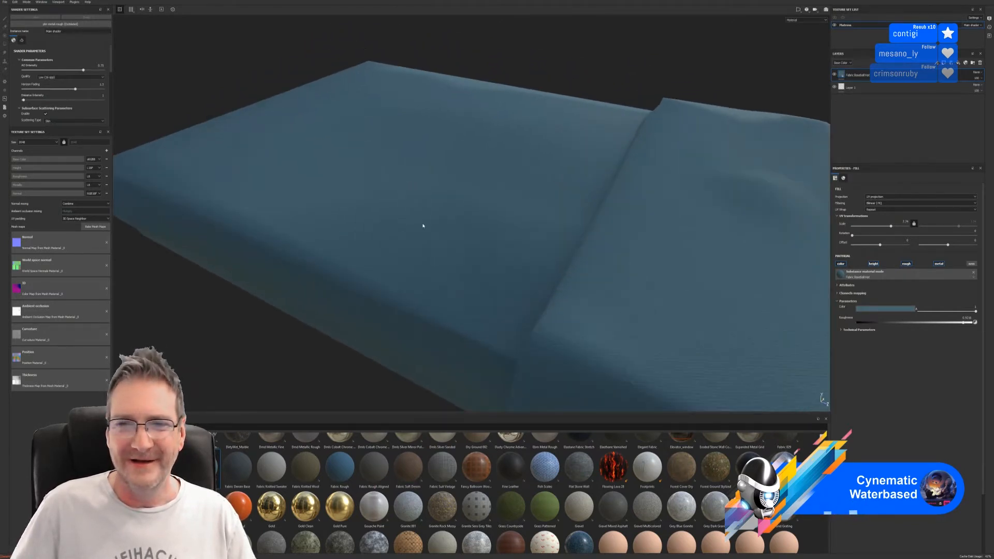
left_click_drag(421, 224, 315, 257, "alt")
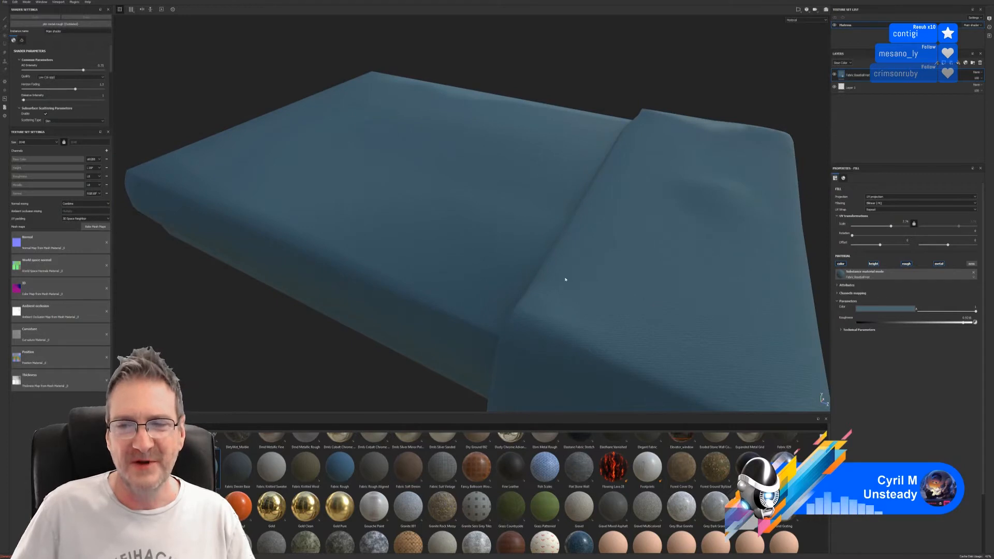
left_click_drag(555, 264, 488, 263, "alt")
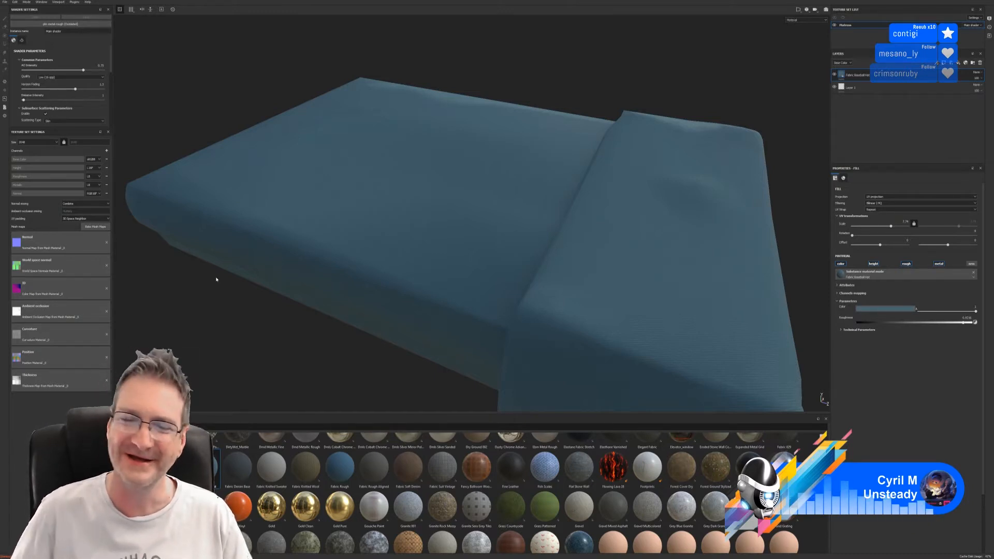
Desaturate and lighten the Fabric Baseball Hat fill layer's colour from saturated blue to a muted grey-blue
left_click_drag(369, 215, 331, 254, "alt")
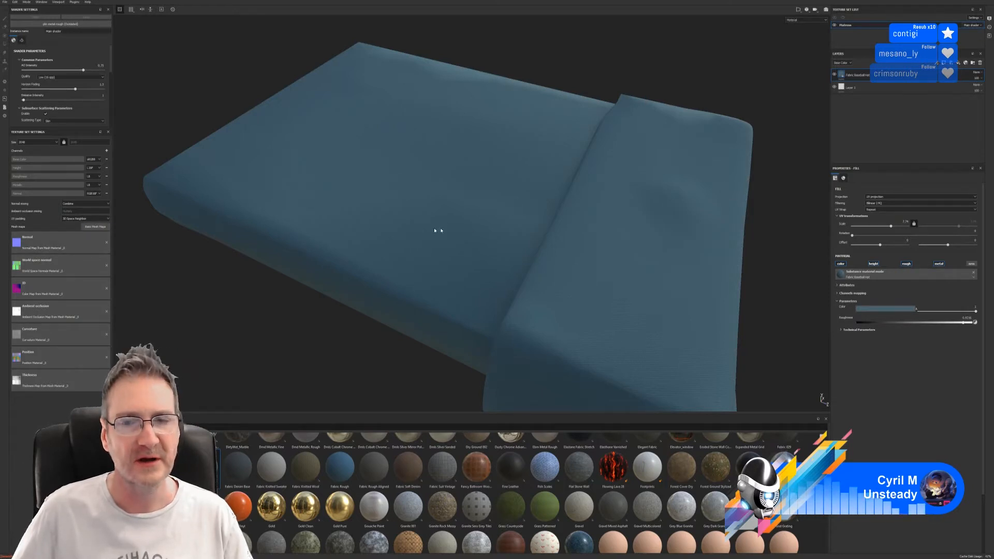
left_click_drag(459, 241, 400, 242, "alt")
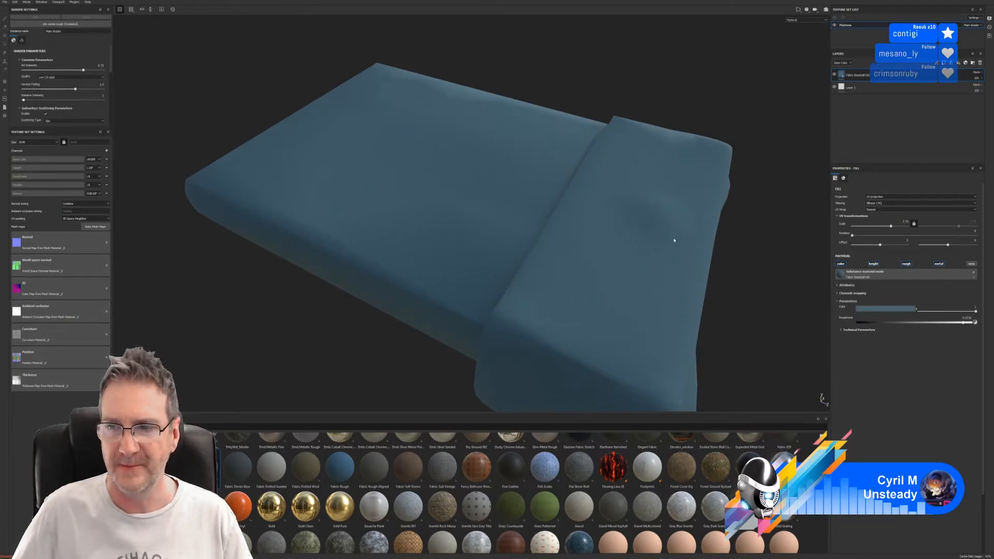
left_click_drag(515, 271, 431, 244, "alt")
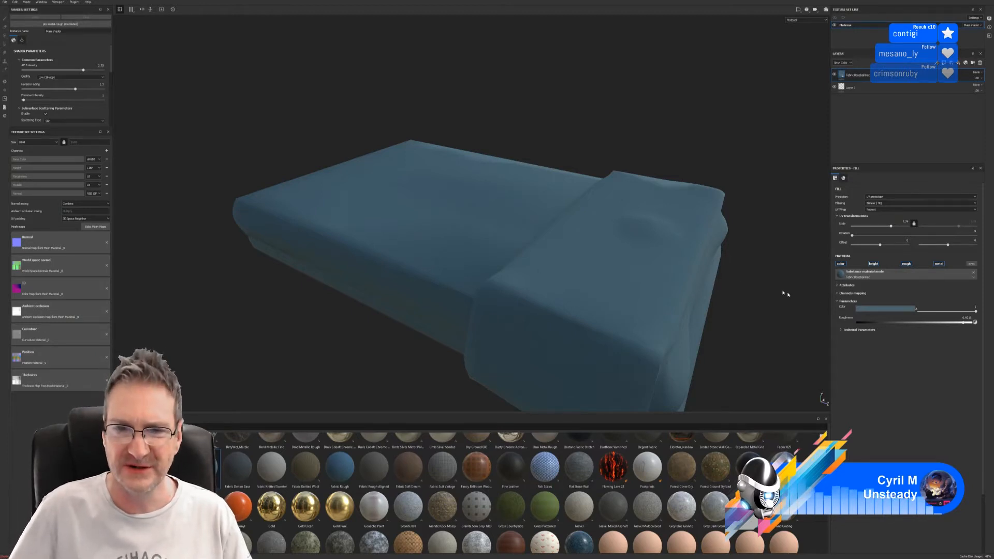
left_click(881, 312)
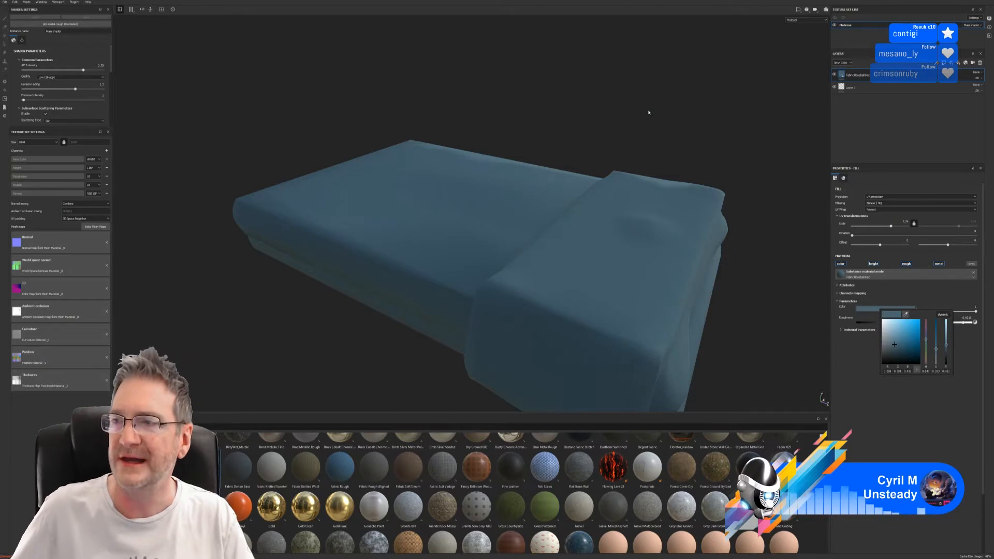
key("Escape")
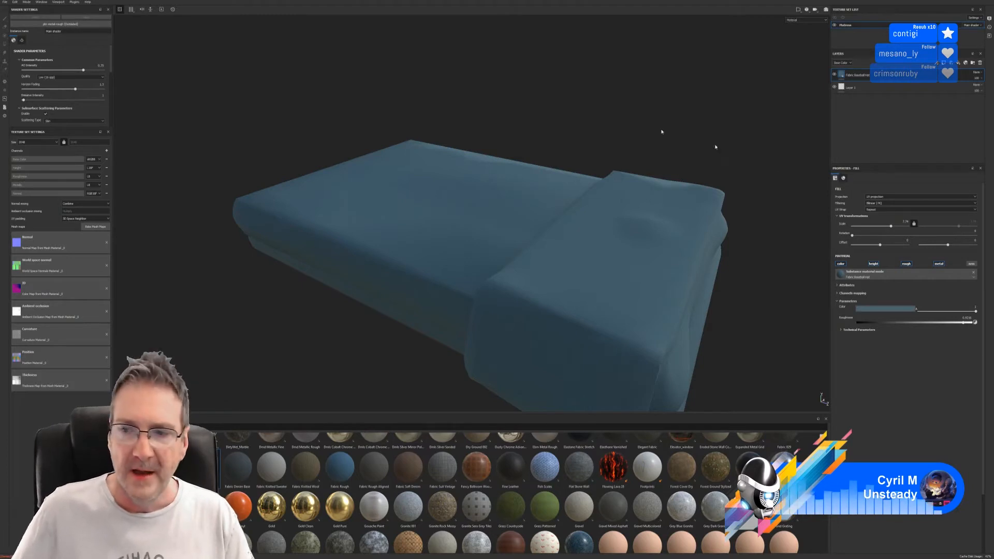
left_click(895, 310)
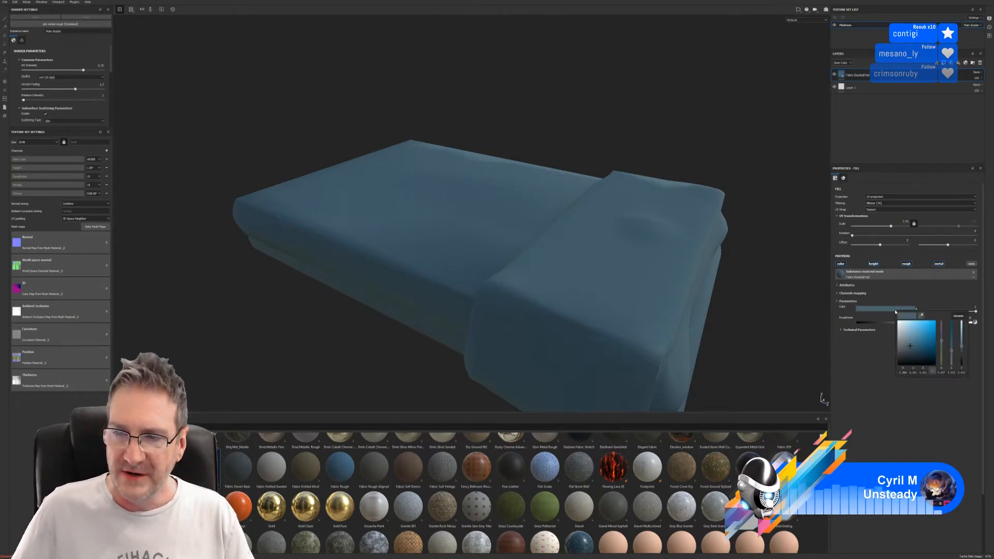
left_click(905, 345)
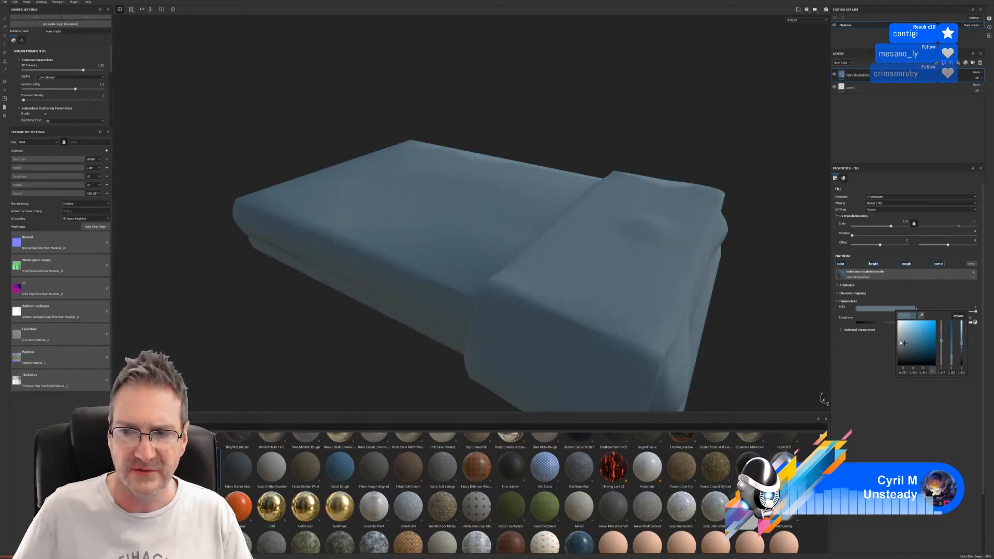
left_click_drag(903, 342, 900, 336)
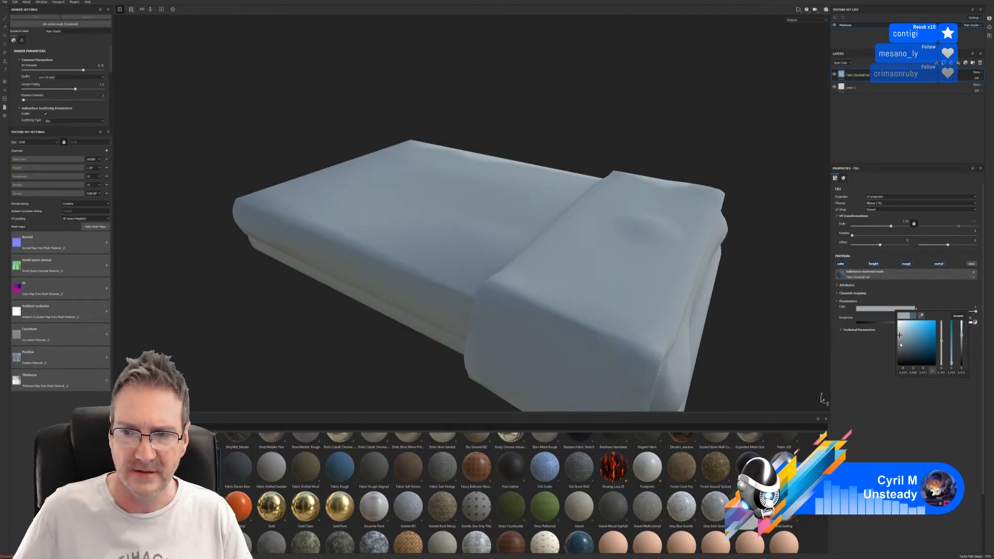
left_click(900, 344)
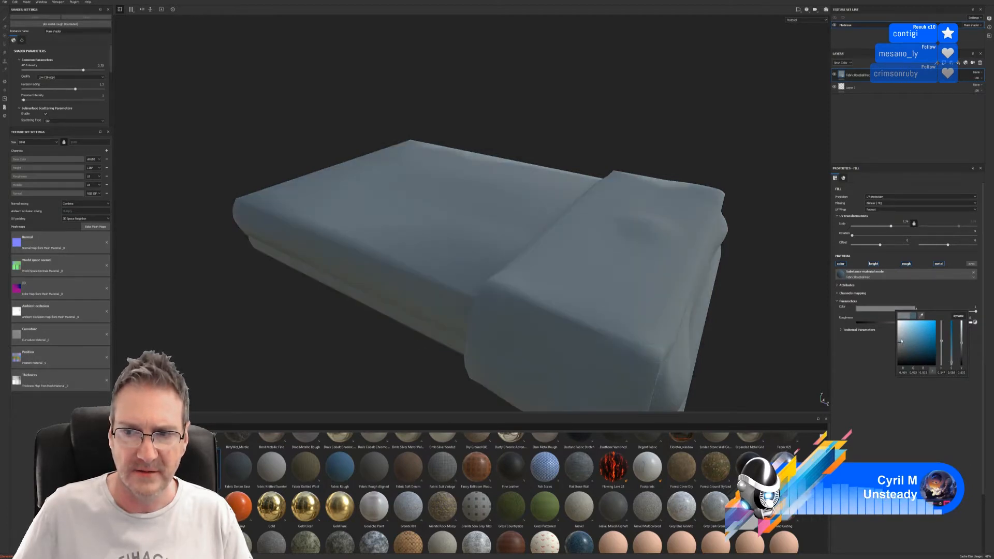
left_click_drag(901, 340, 900, 337)
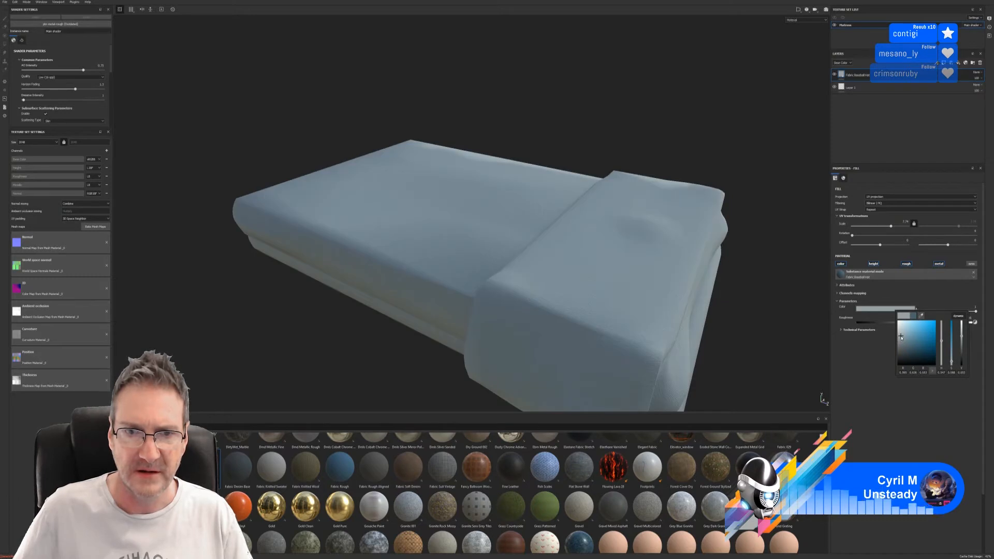
left_click(901, 340)
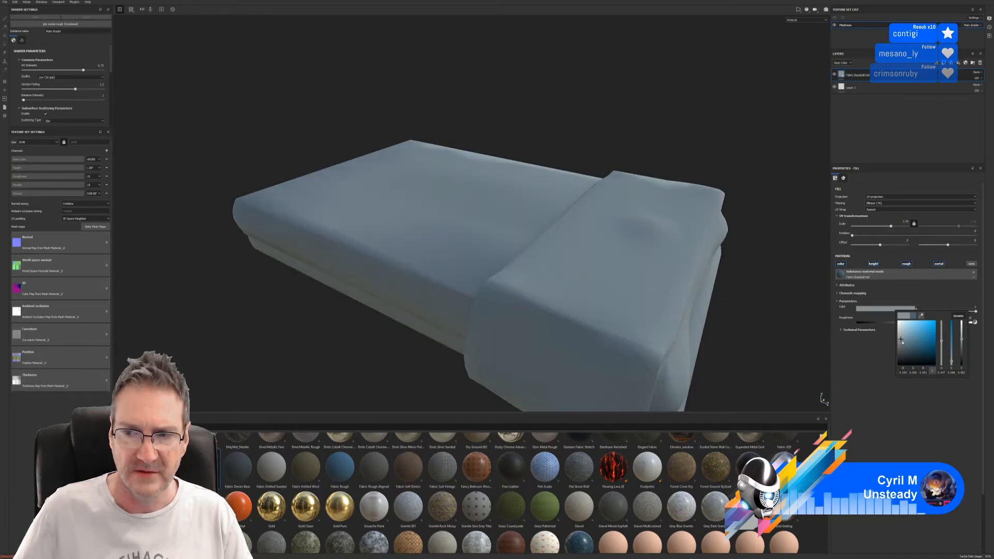
left_click(902, 343)
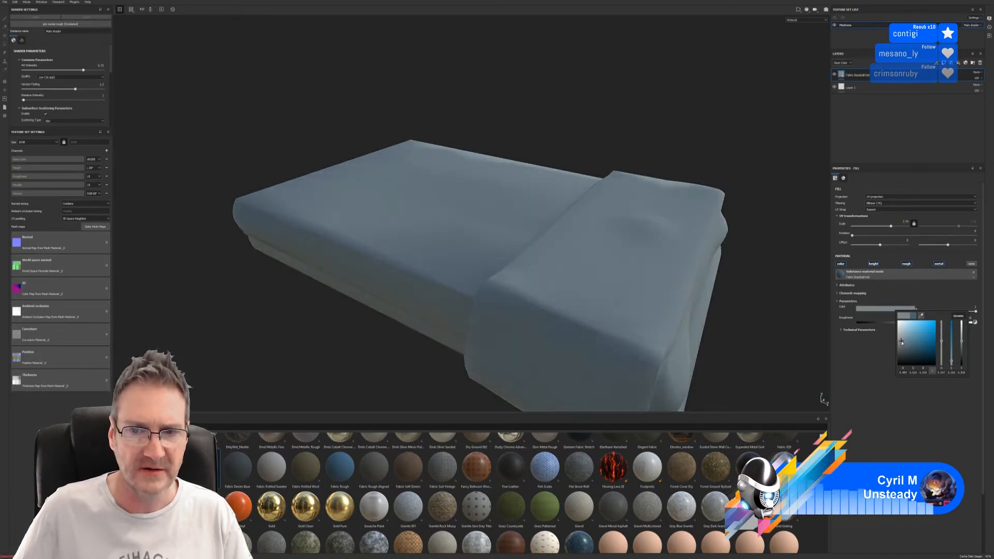
Delete the unused Layer 1 beneath the Fabric Baseball Hat fill layer
left_click_drag(654, 310, 401, 263, "alt")
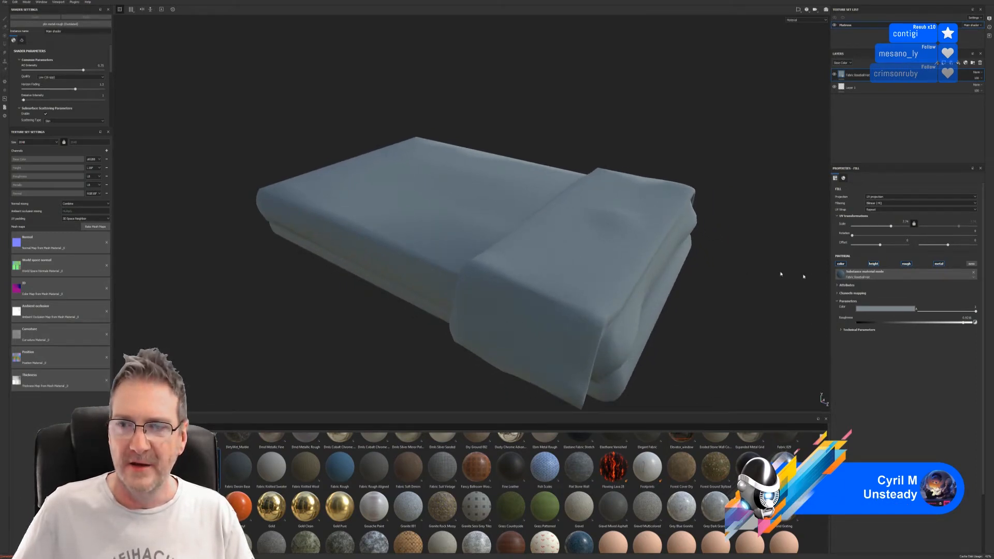
left_click(880, 88)
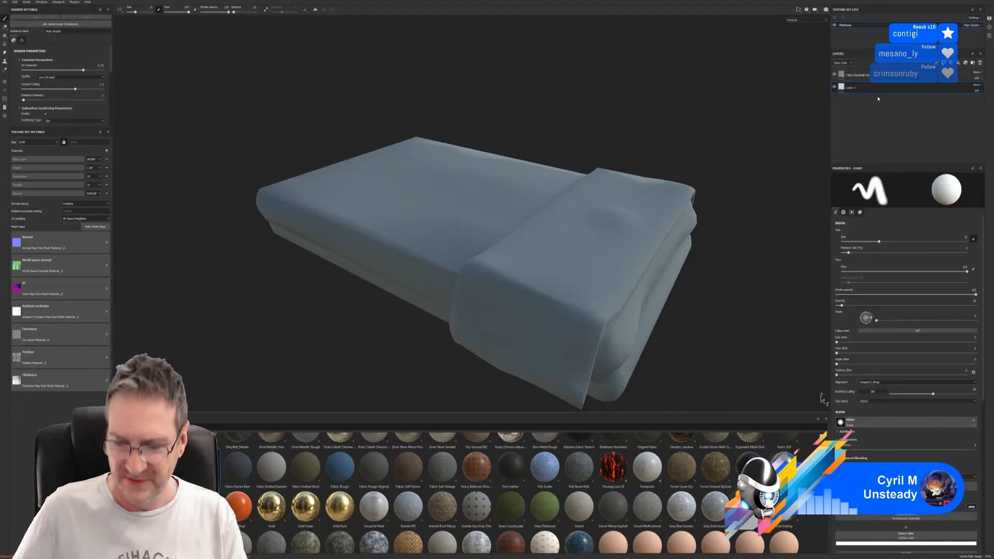
key("Delete")
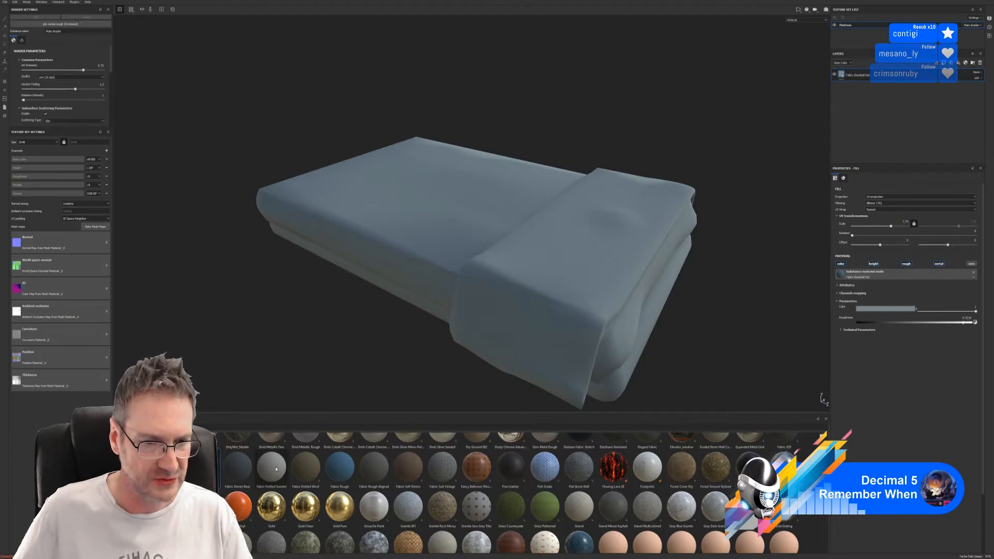
Add Fabric Knitted Sweater to the mattress as a top fill layer and increase its UV scale for a fine knit
mouse_move(276, 469)
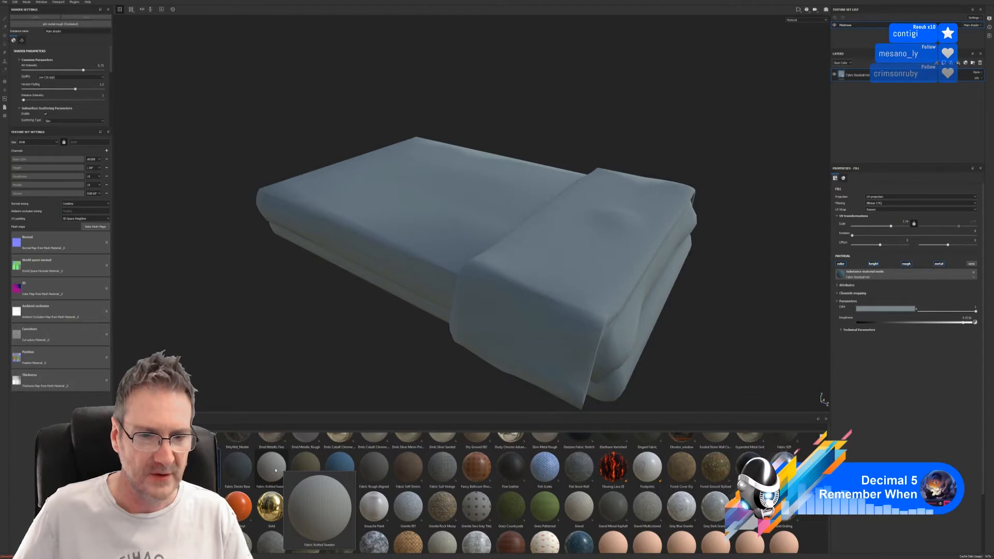
left_click_drag(280, 470, 446, 215)
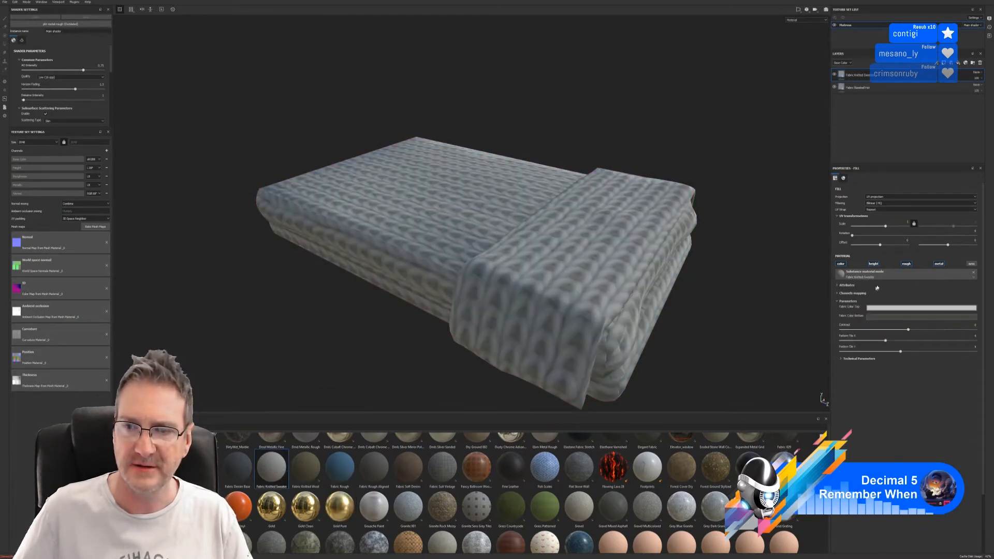
left_click_drag(885, 226, 893, 229)
right_click_drag(378, 257, 547, 259, "alt")
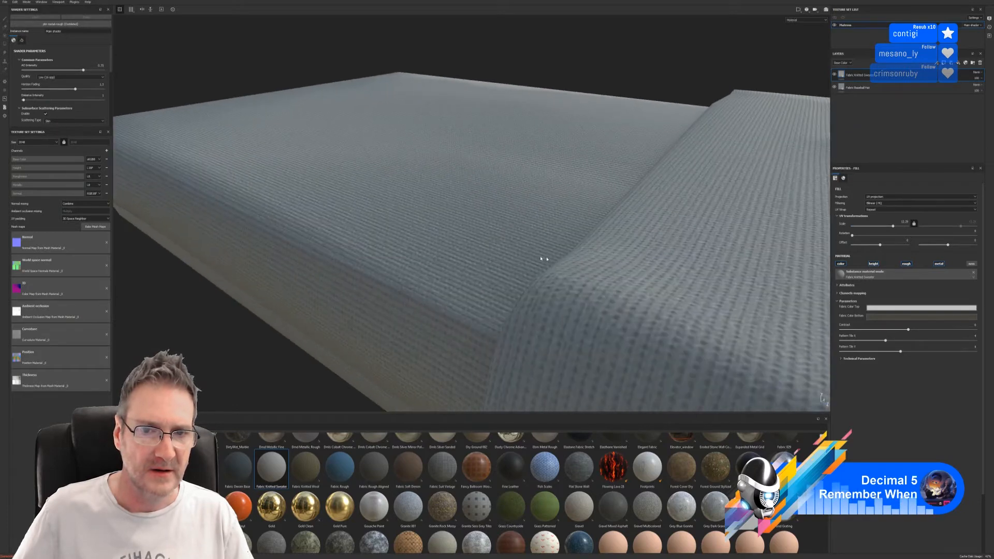
left_click_drag(541, 259, 501, 345, "alt")
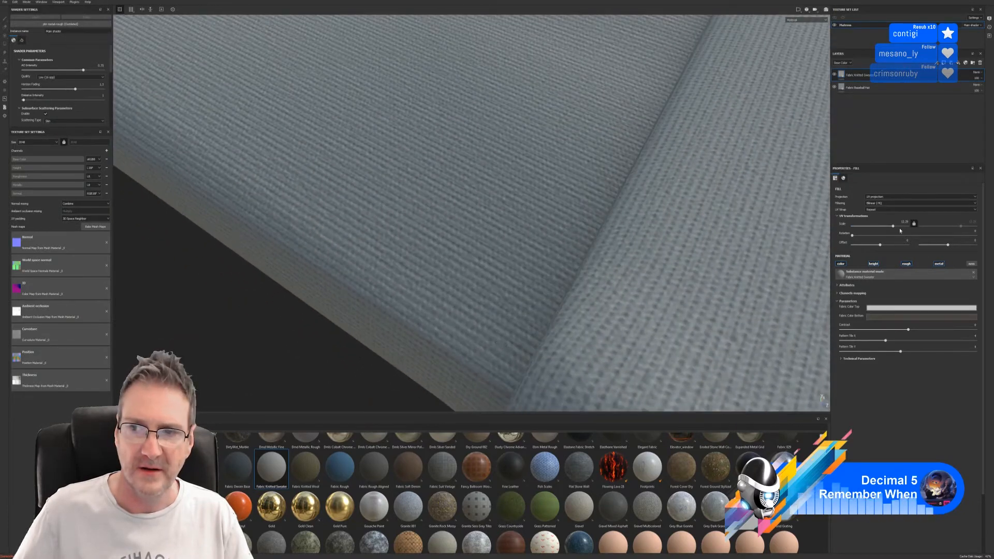
left_click_drag(893, 229, 895, 230)
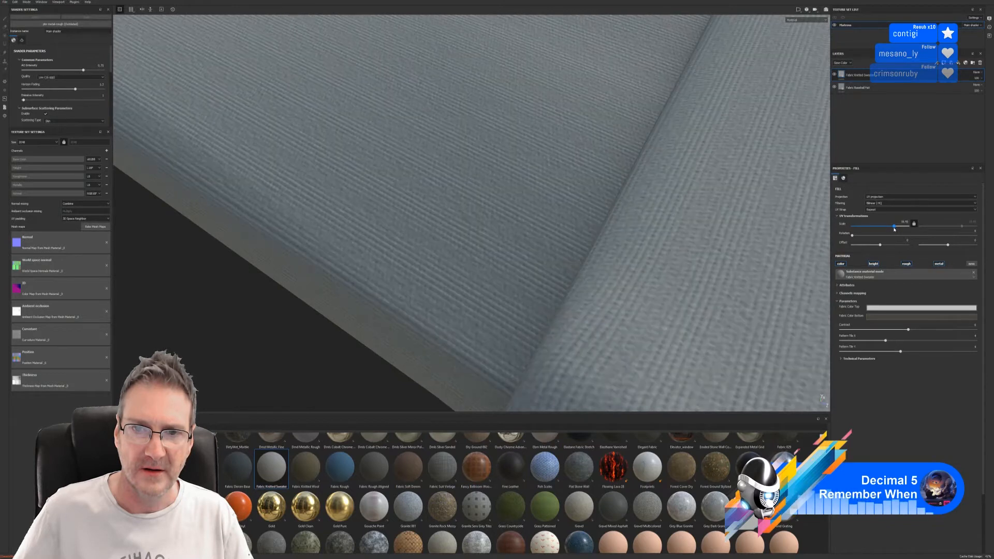
scroll(440, 228, "down", 5)
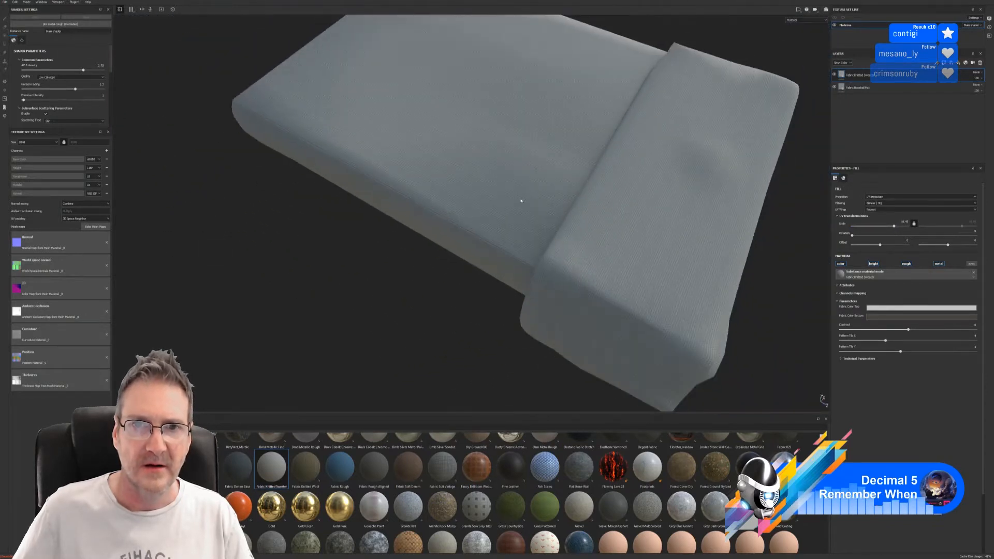
Compare the mattress with and without the Fabric Knitted Sweater layer and examine the weave from several angles and distances
left_click_drag(472, 271, 585, 217, "alt")
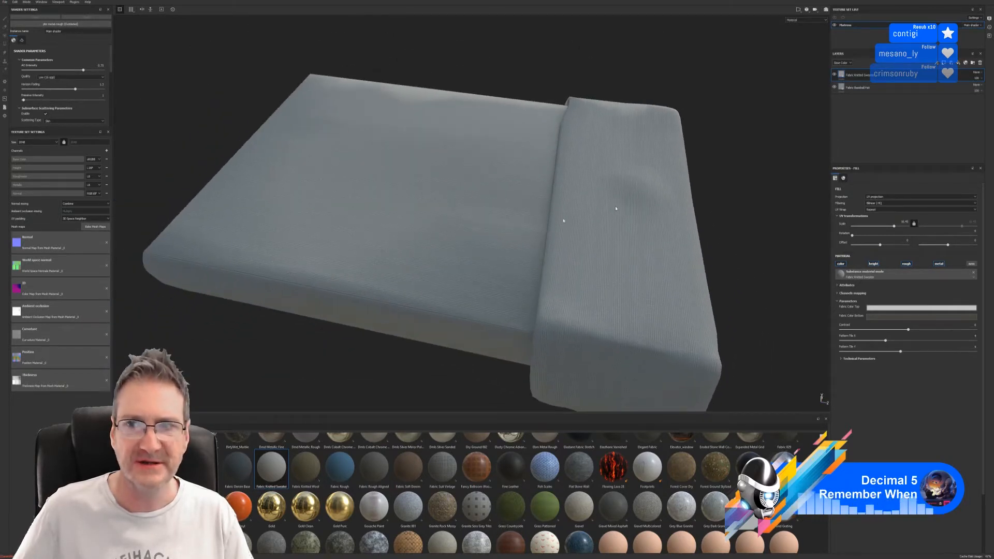
left_click(834, 75)
left_click(835, 74)
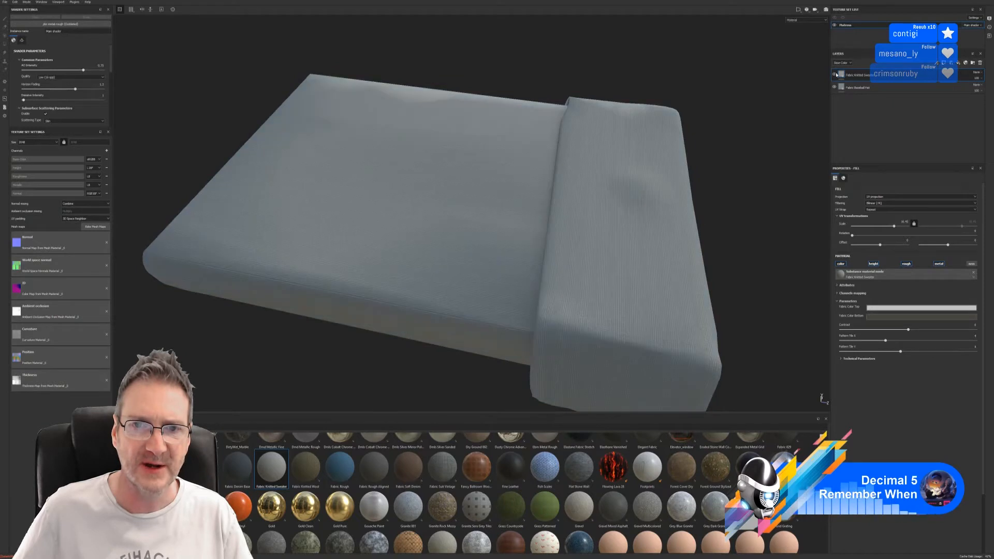
scroll(420, 241, "down", 3)
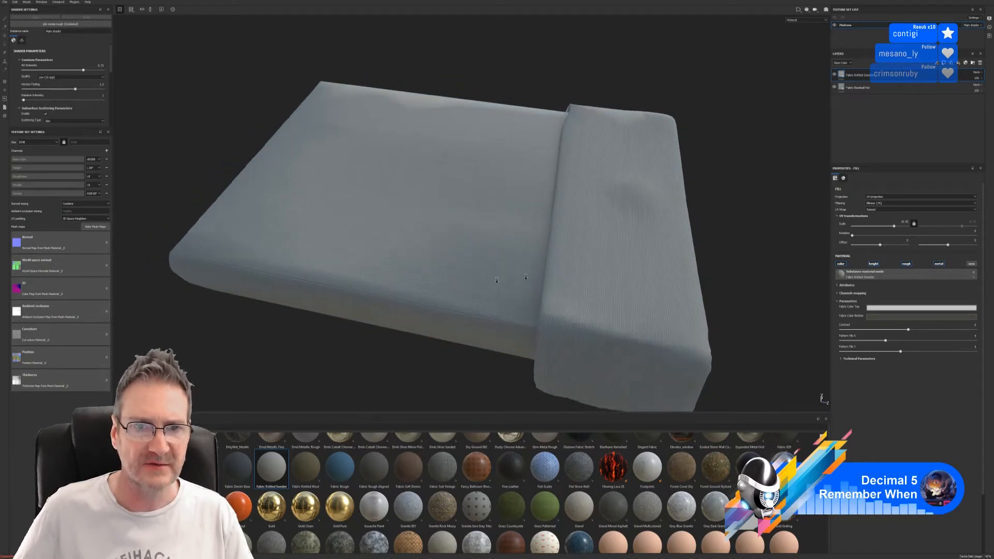
left_click_drag(419, 241, 444, 209, "alt")
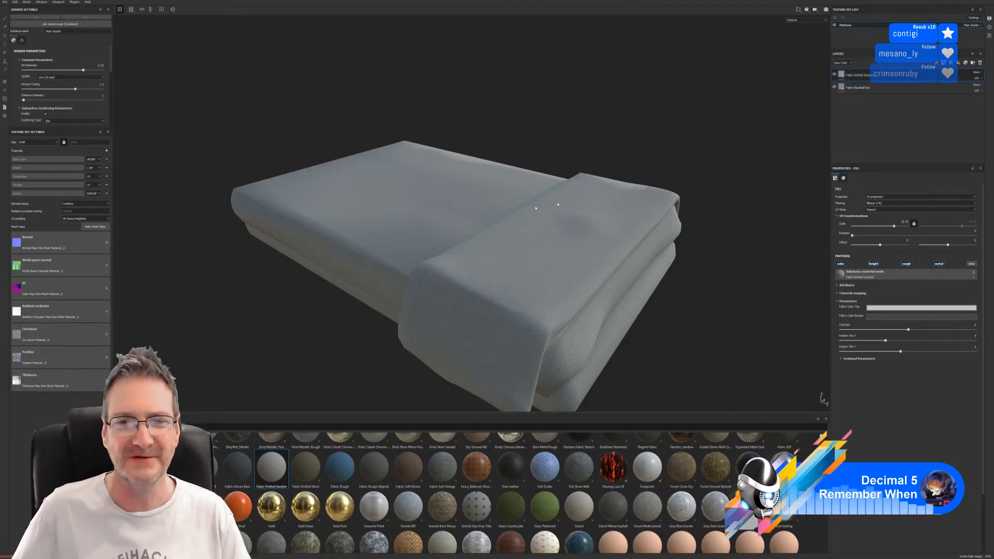
left_click_drag(442, 177, 509, 253, "alt")
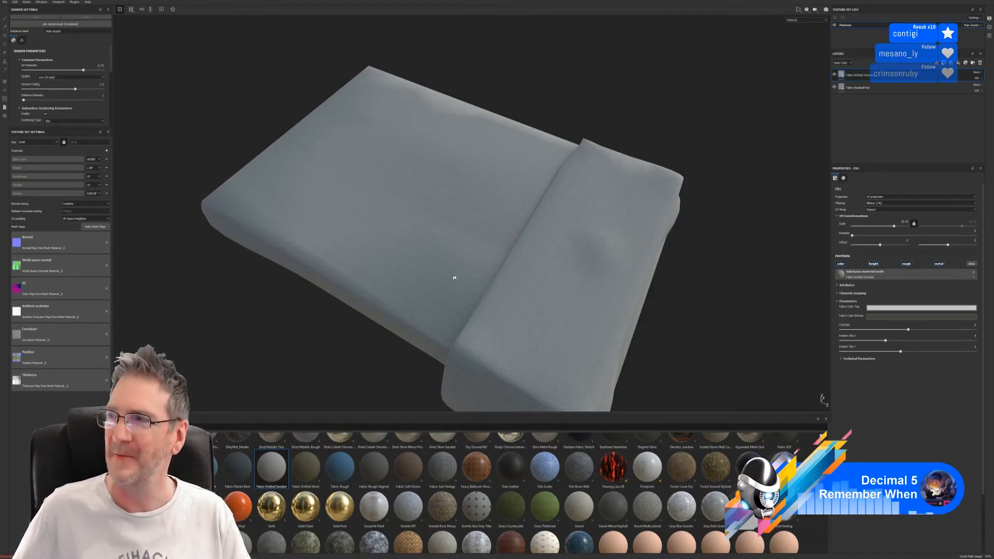
left_click_drag(453, 276, 447, 248, "alt")
right_click_drag(434, 250, 510, 317, "alt")
mouse_move(719, 316)
left_mouse_down("alt")
mouse_move(743, 284)
mouse_move(459, 250)
left_mouse_up("alt")
right_click_drag(459, 250, 195, 283, "alt")
left_click_drag(517, 244, 455, 208, "alt")
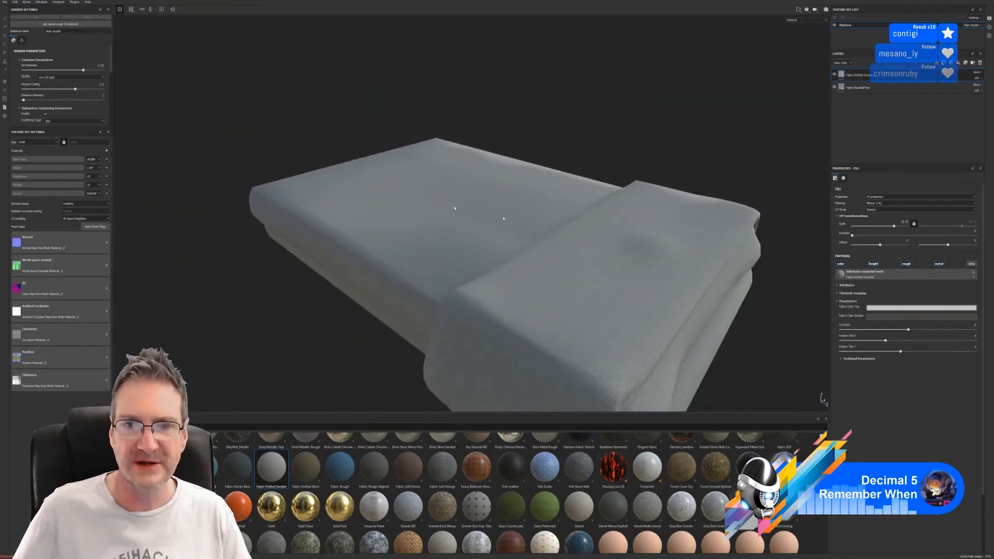
Hide the Fabric Knitted Sweater layer and lighten the Fabric Baseball Hat layer's colour to a pale grey
left_click(835, 75)
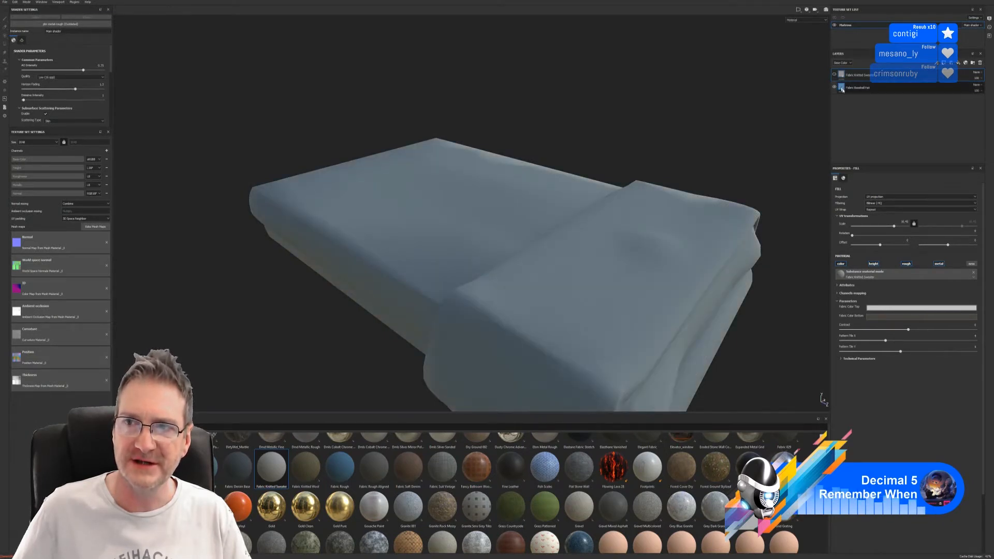
left_click(842, 88)
left_click(884, 310)
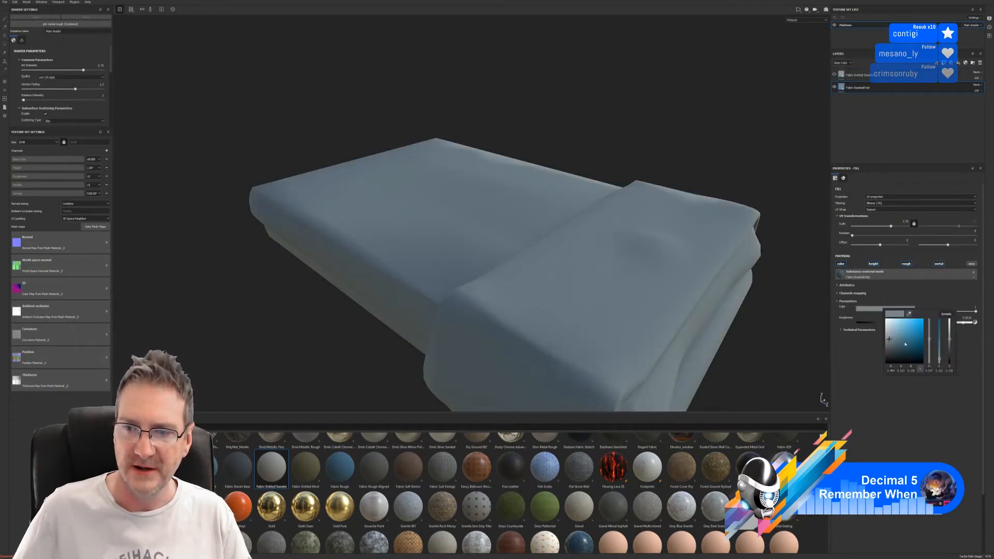
left_click_drag(889, 337, 887, 335)
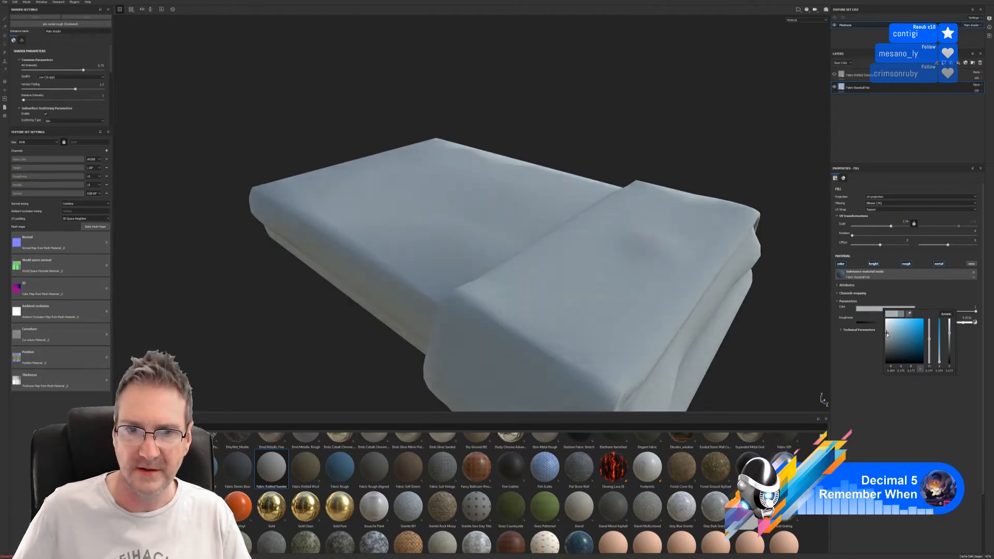
Compare the mattress with the Fabric Knitted Sweater layer shown and hidden, and darken the Fabric Baseball Hat colour to a mid grey
left_click(833, 76)
left_click(833, 77)
left_click(833, 76)
left_click(833, 76)
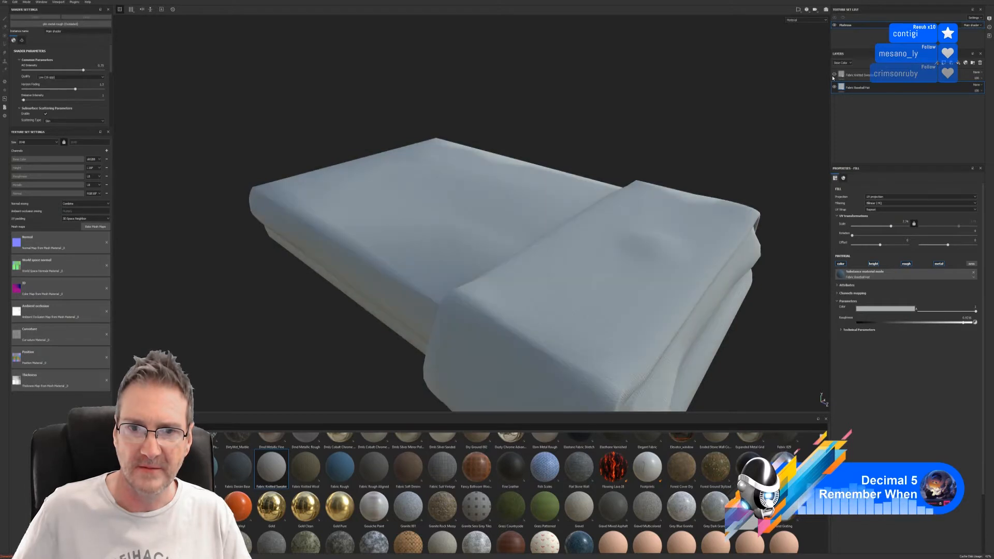
left_click(887, 310)
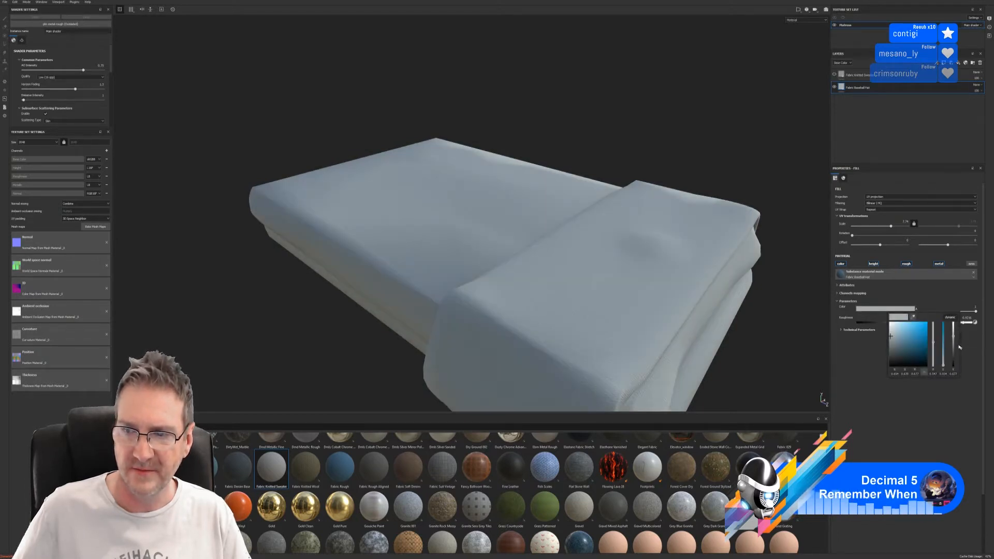
left_click(954, 344)
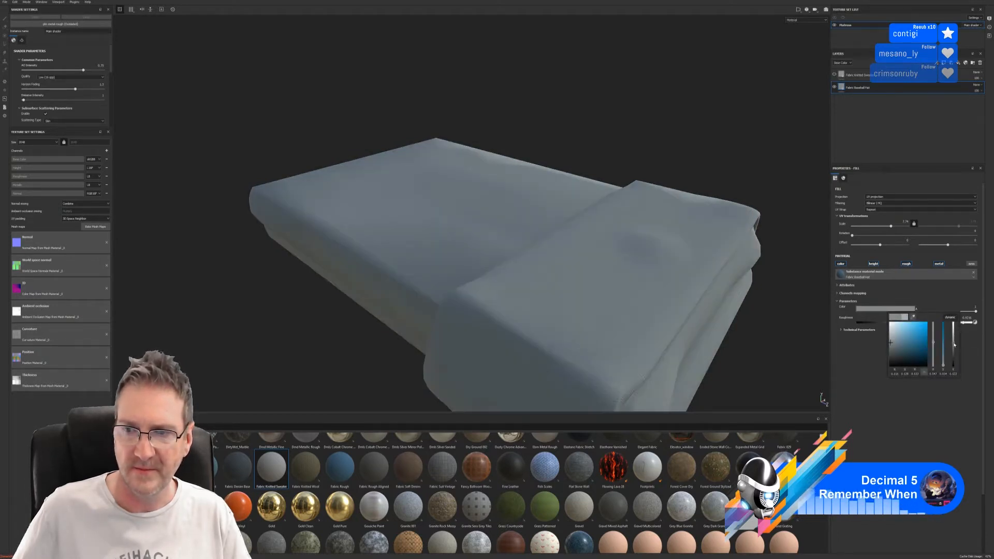
left_click(951, 340)
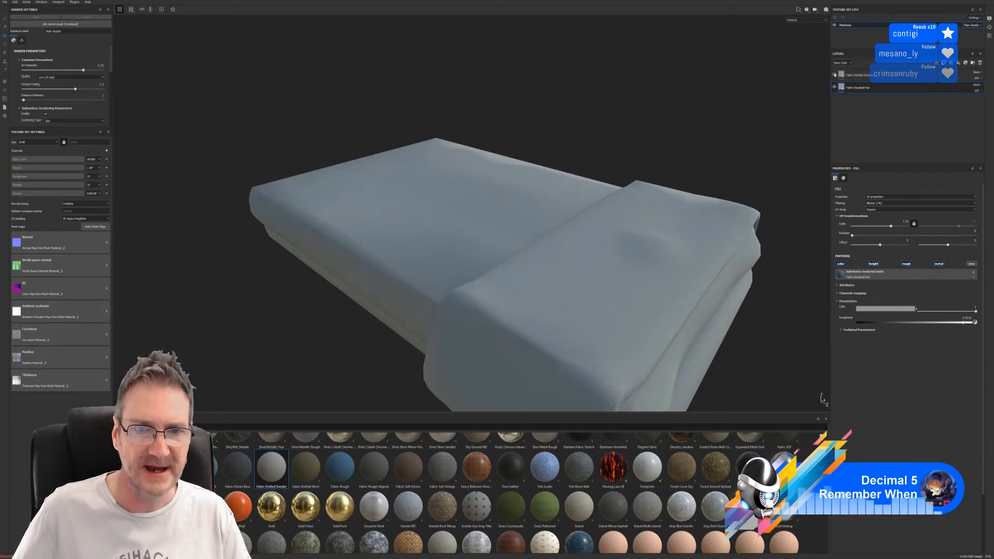
Fine-tune the Fabric Baseball Hat layer's grey to match the Fabric Knitted Sweater layer and leave the knit layer visible
left_click(888, 311)
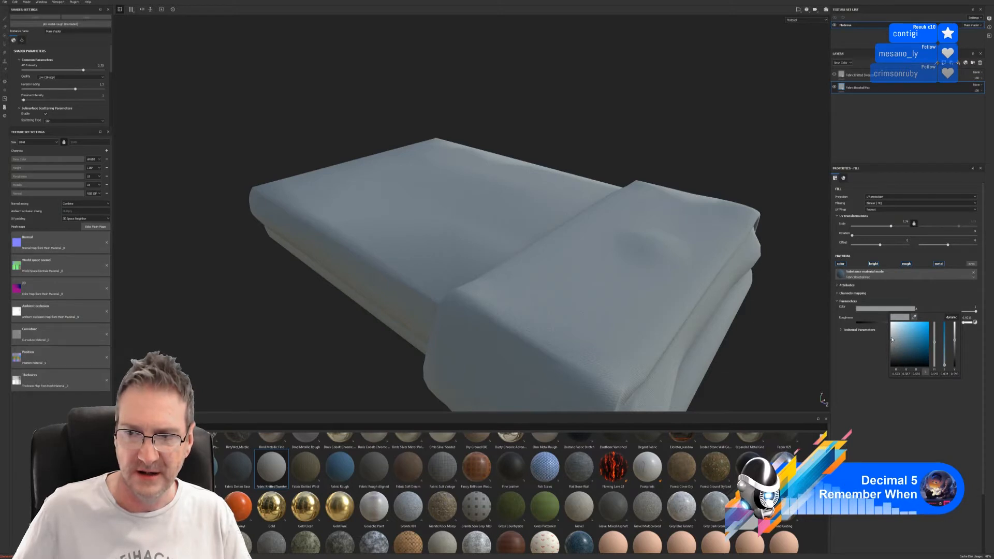
left_click(892, 337)
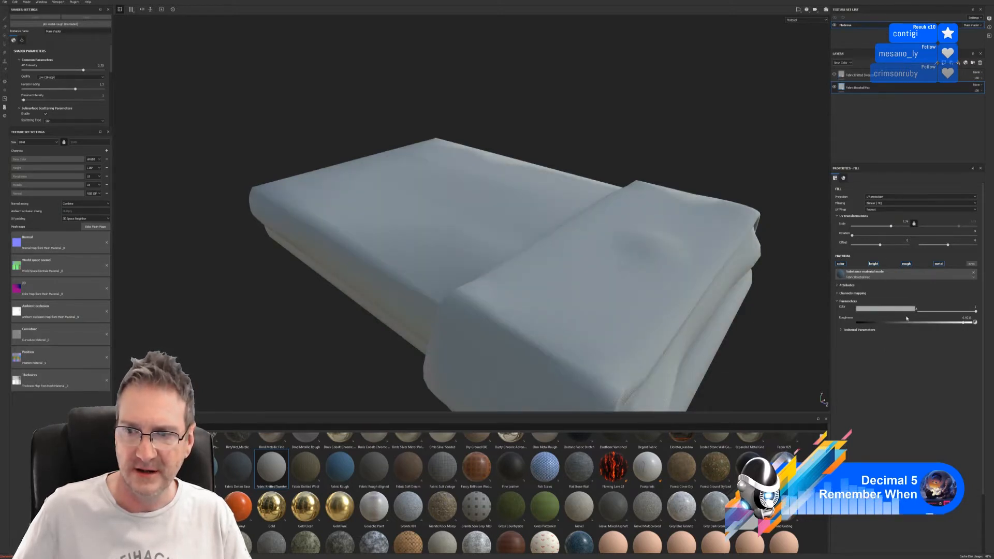
left_click(900, 313)
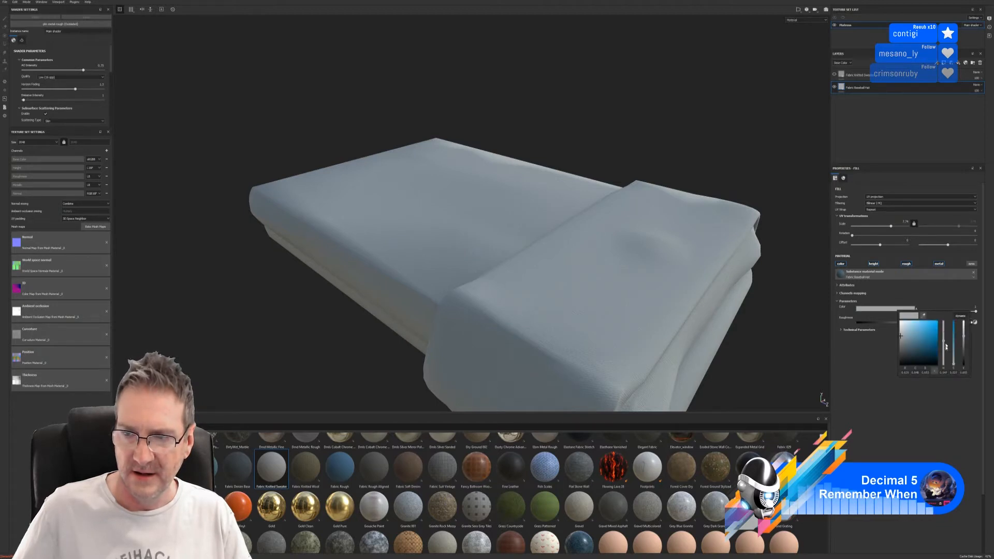
left_click(964, 342)
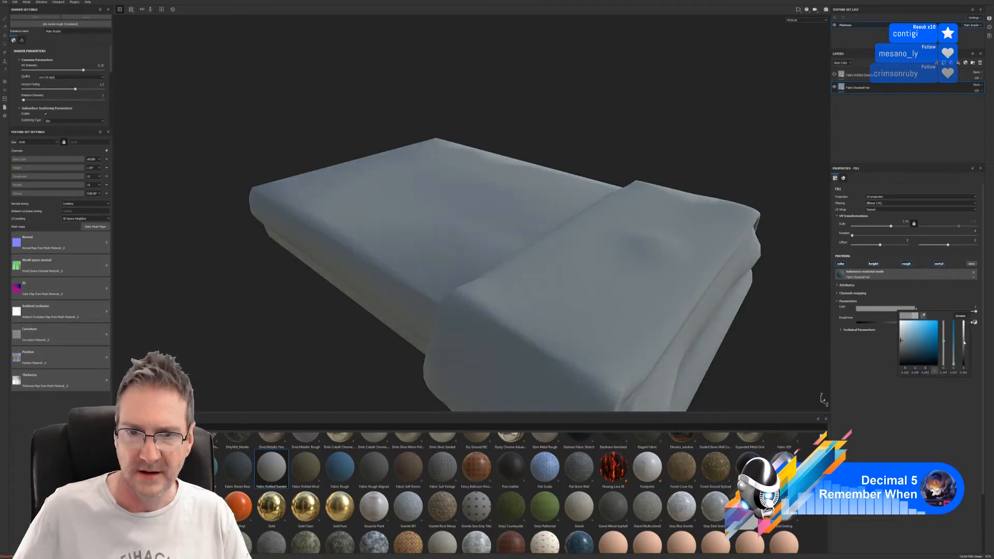
left_click(835, 75)
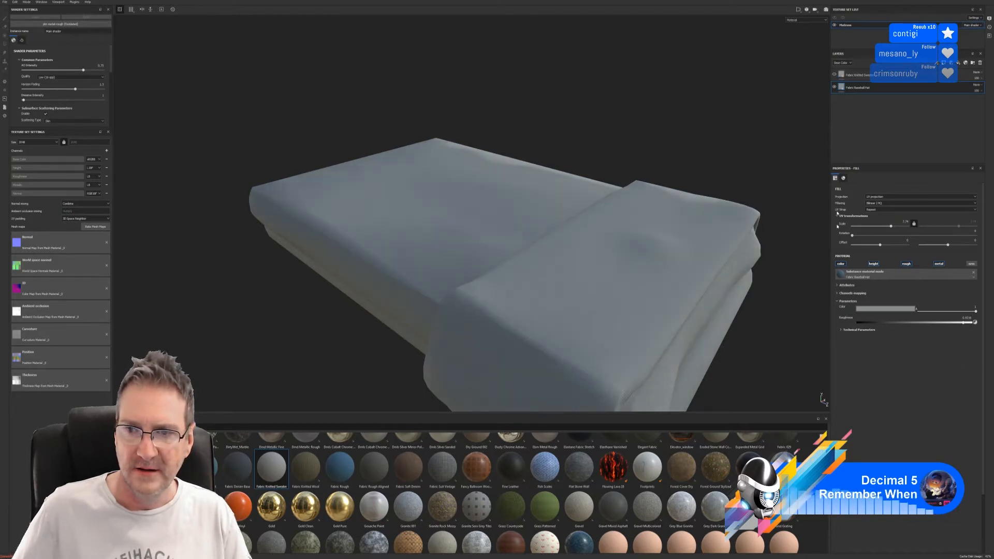
left_click(881, 311)
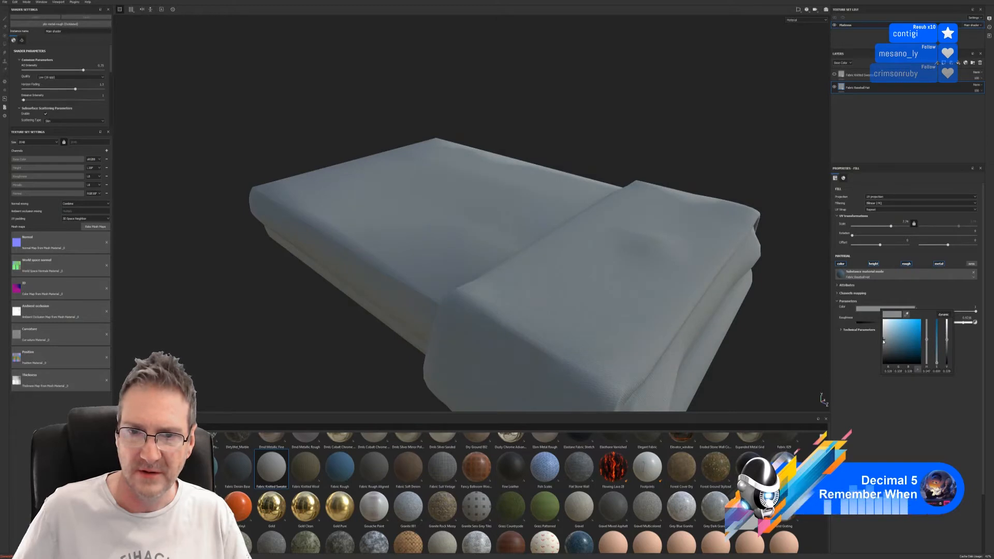
left_click(834, 75)
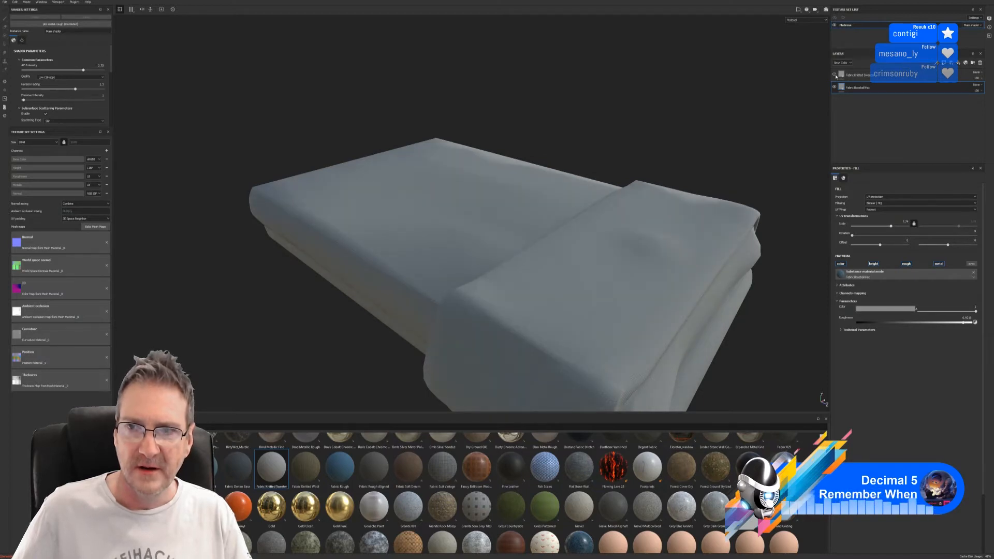
left_click(834, 76)
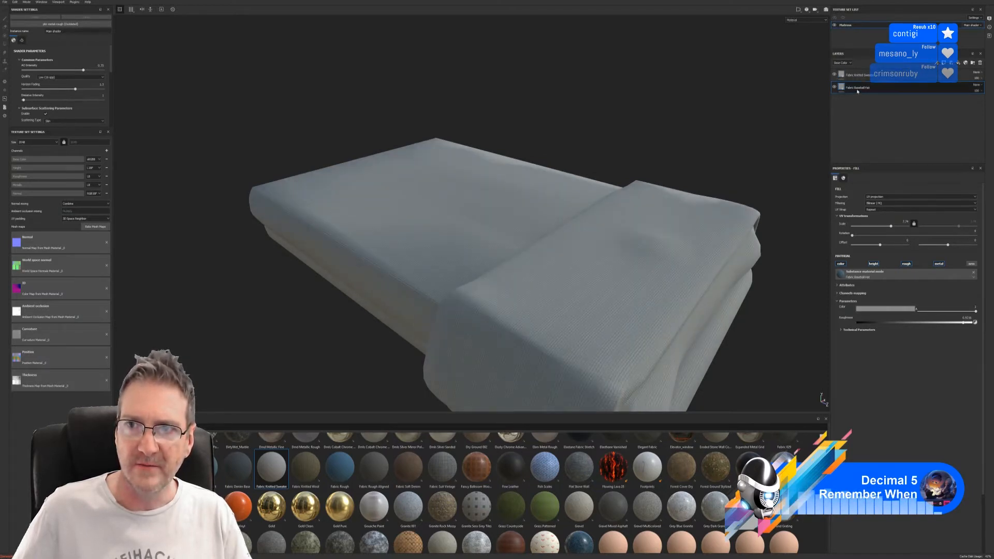
Apply the Fabric Edge Damage smart mask to the Fabric Knitted Sweater layer
left_click(857, 75)
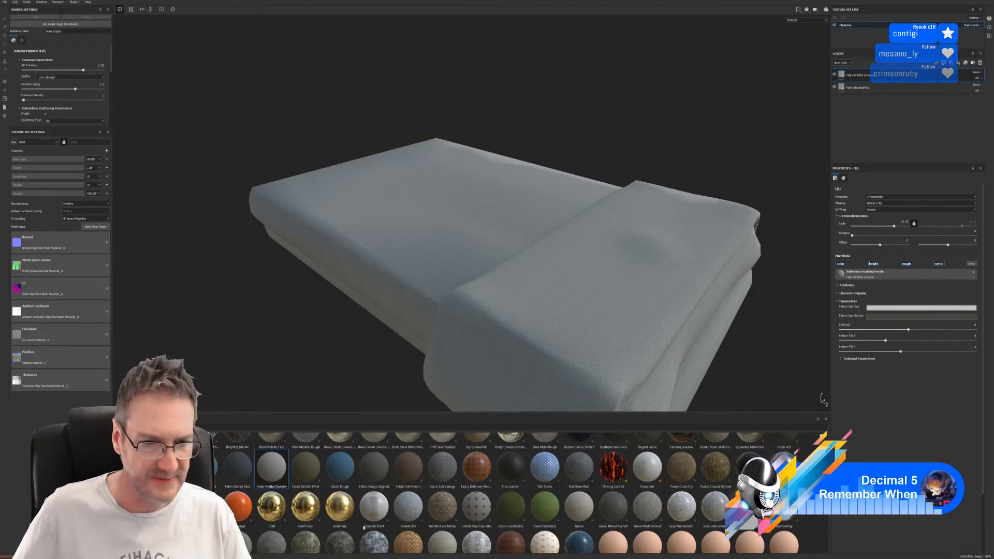
scroll(364, 527, "down", 10)
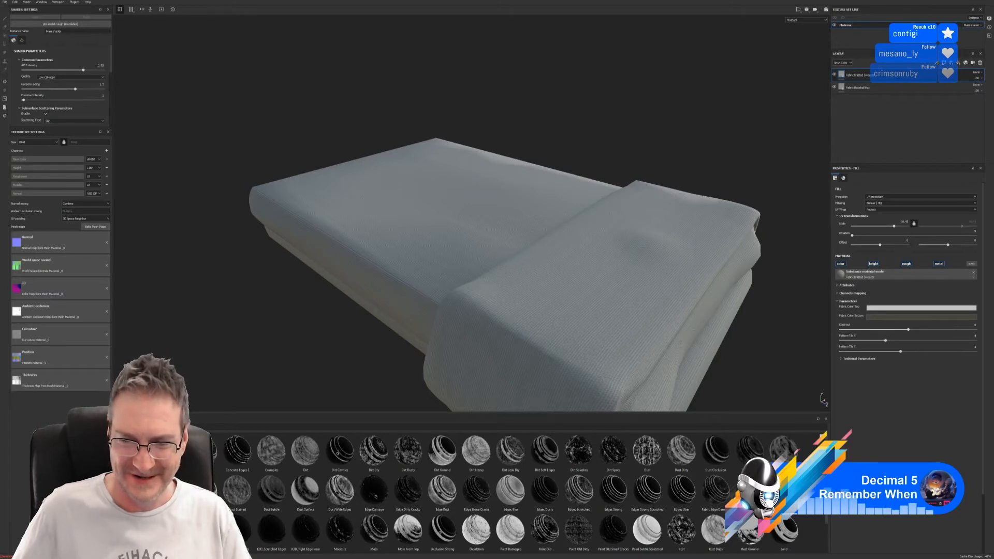
scroll(512, 491, "down", 1)
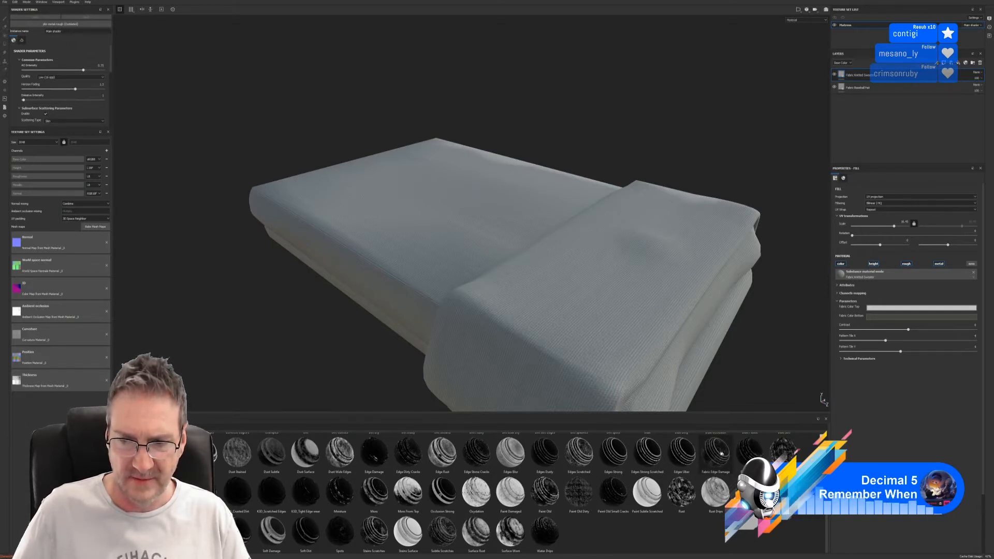
left_click_drag(721, 453, 900, 70)
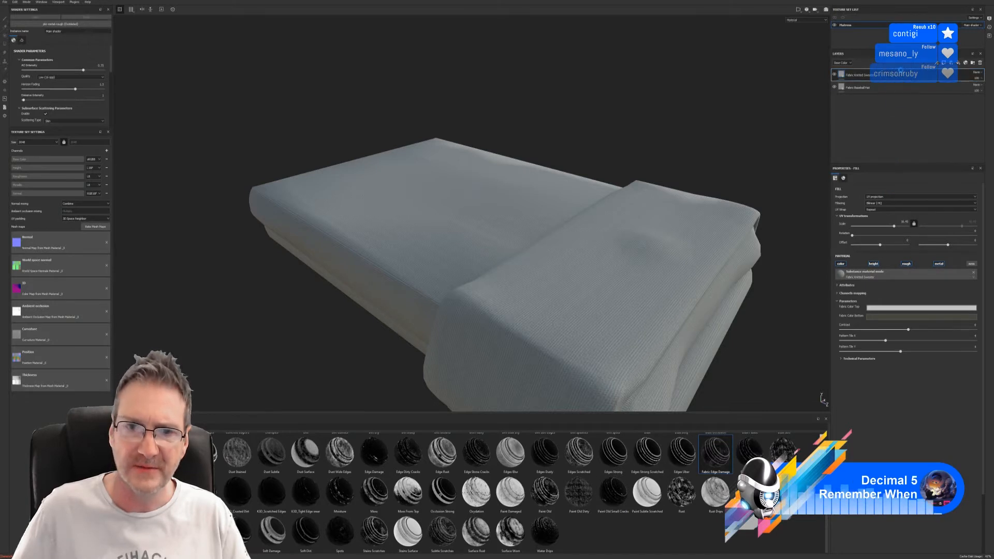
Invert the knit layer's Mask Editor generator globally and raise its global balance to about 0.95
scroll(808, 266, "up", 3)
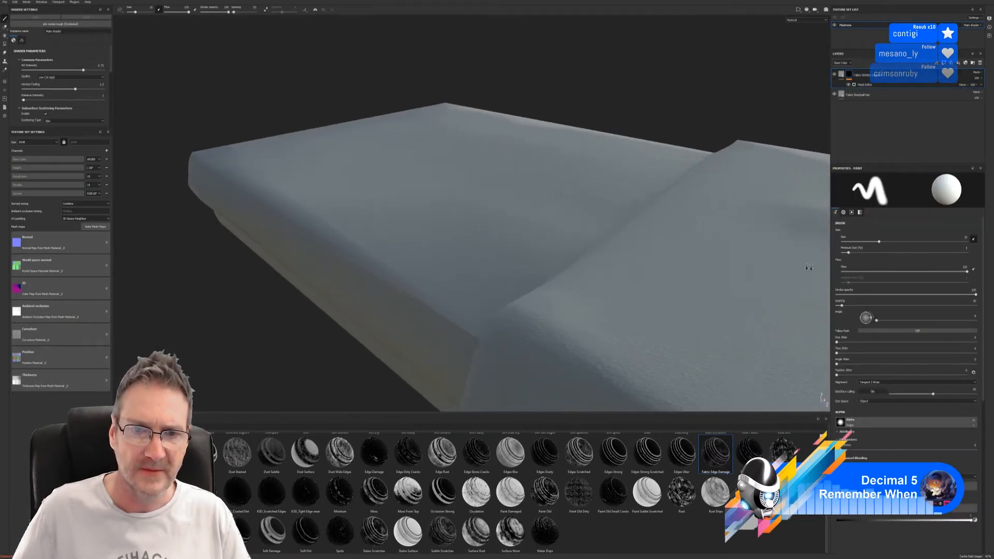
scroll(808, 267, "up", 4)
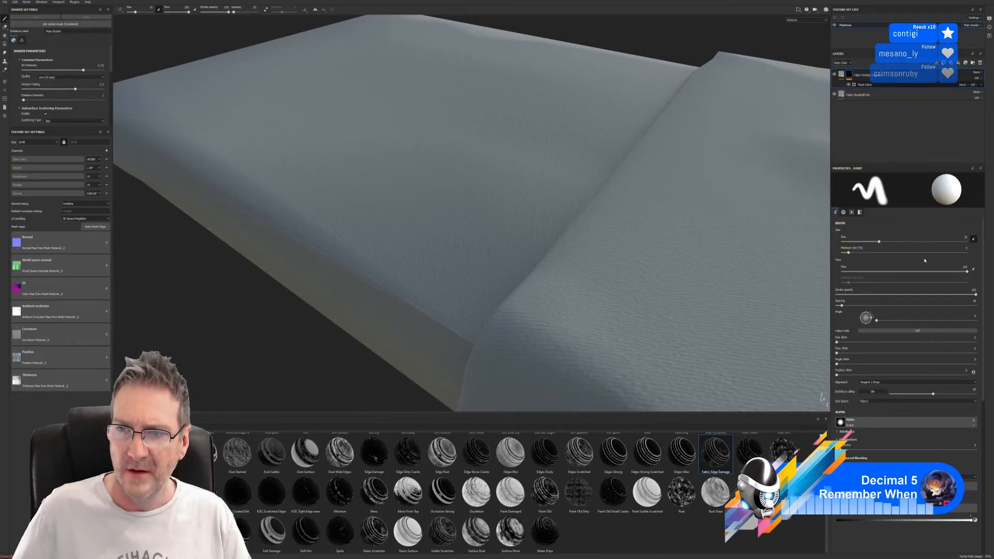
left_click(863, 84)
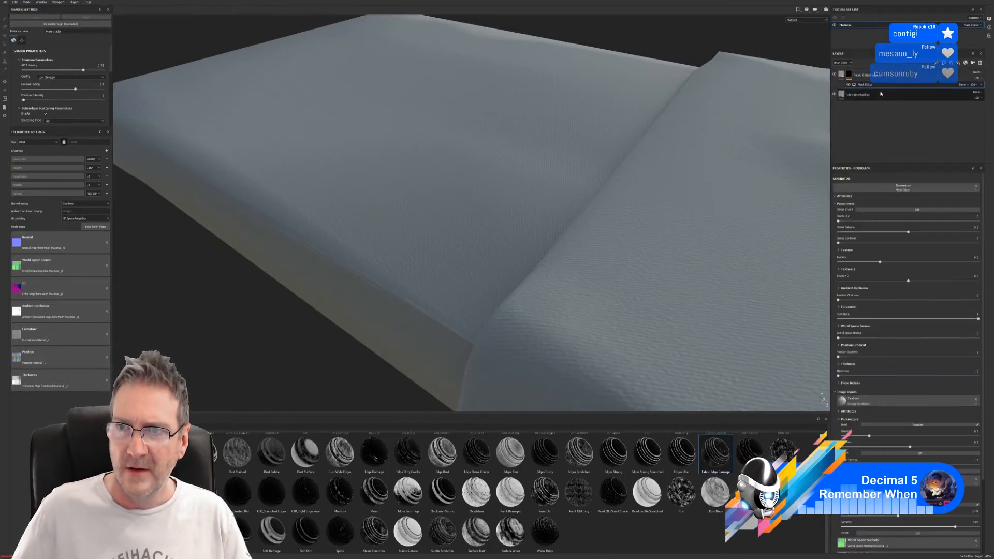
left_click(917, 210)
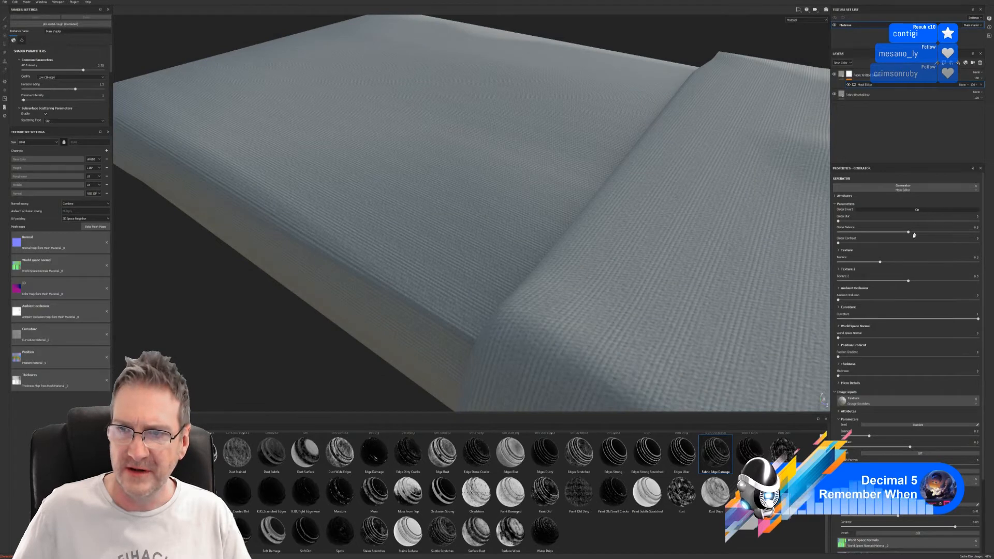
left_click_drag(909, 232, 975, 233)
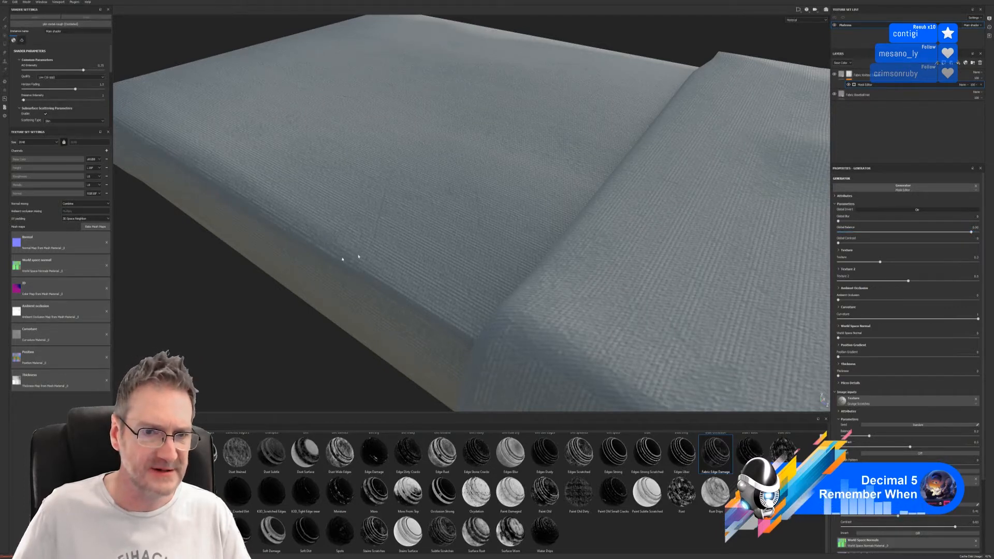
Examine how the masked knit blends into the base fabric across the mattress from several angles and distances
left_click_drag(358, 257, 415, 264, "alt")
right_click_drag(414, 264, 349, 266, "alt")
left_click_drag(349, 267, 271, 239, "alt")
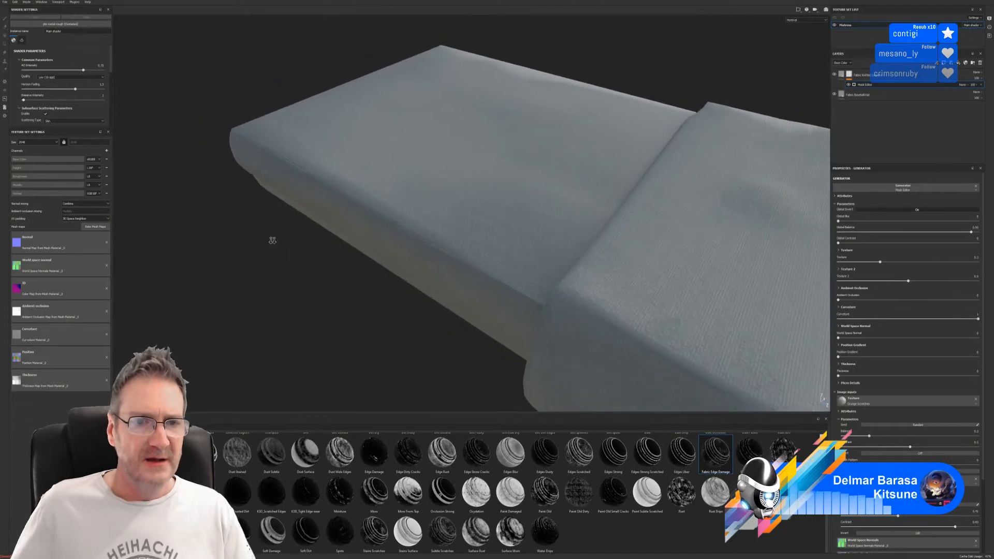
right_click_drag(271, 239, 451, 235, "alt")
left_click_drag(552, 211, 497, 223, "alt")
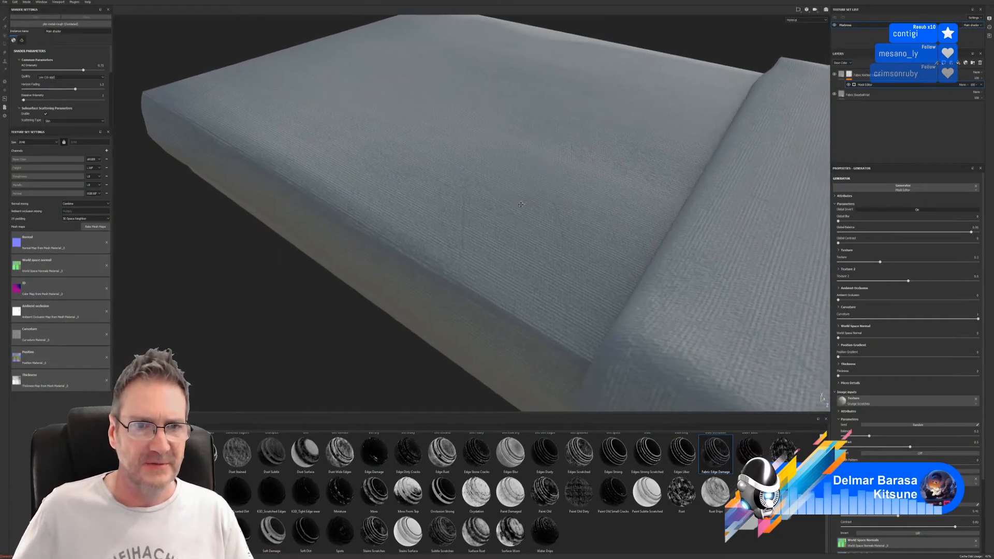
right_click_drag(497, 223, 528, 236, "alt")
left_click_drag(528, 235, 514, 213, "alt")
right_click_drag(514, 213, 462, 209, "alt")
left_click_drag(462, 208, 316, 168, "alt")
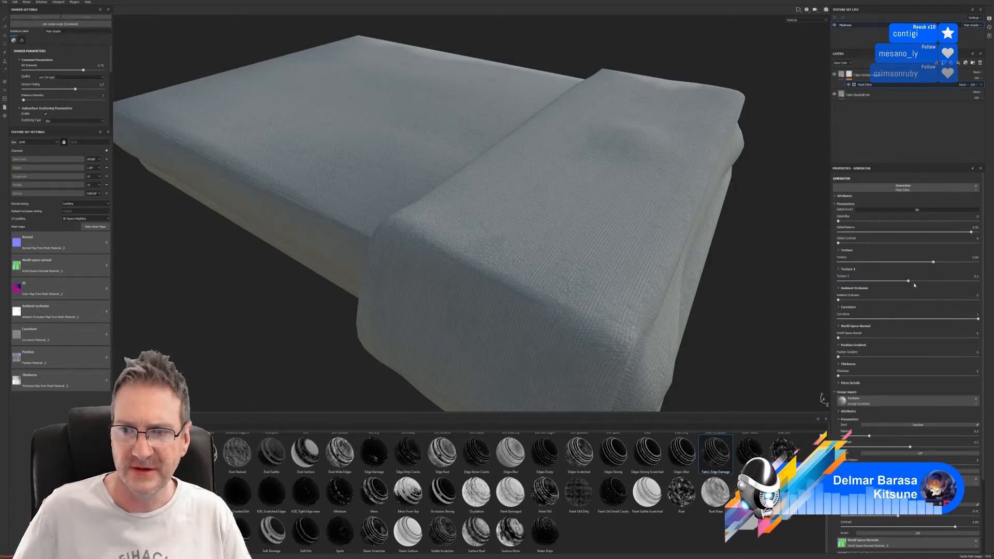
Set the mask's Texture, Texture 2, Ambient Occlusion and Curvature to about 0.68, 0.78, 0.66 and 0.54, and slightly raise World Space Normal
left_click_drag(908, 281, 948, 279)
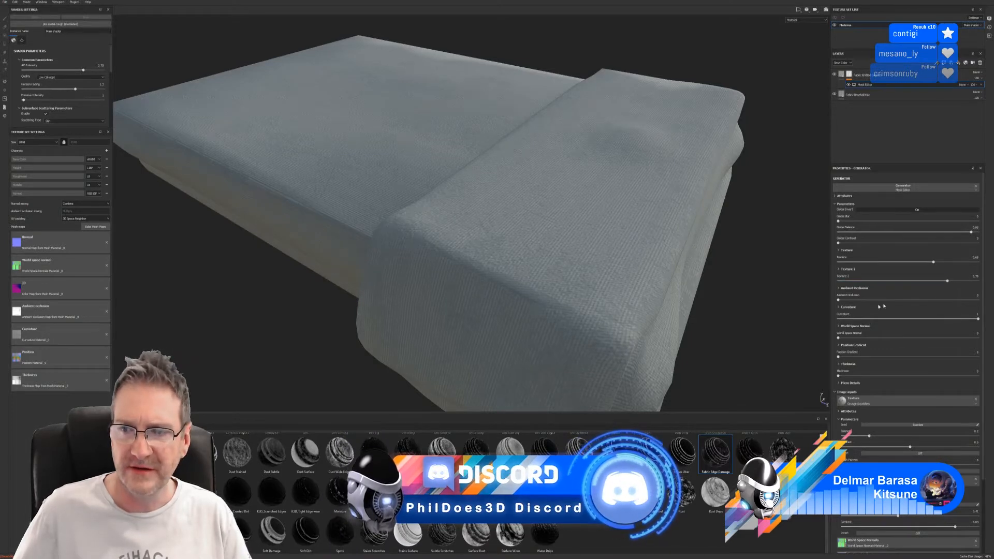
left_click_drag(839, 299, 930, 300)
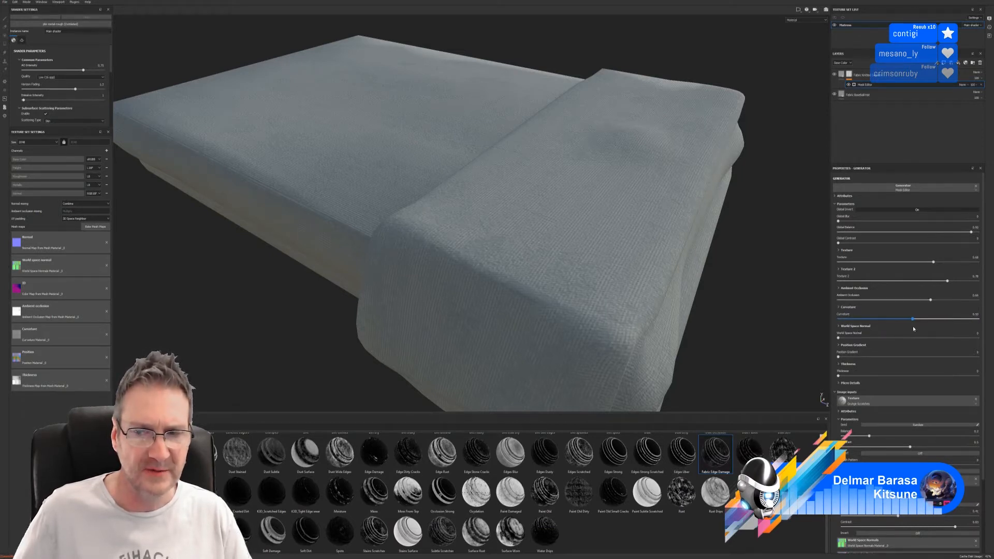
left_click_drag(840, 339, 841, 339)
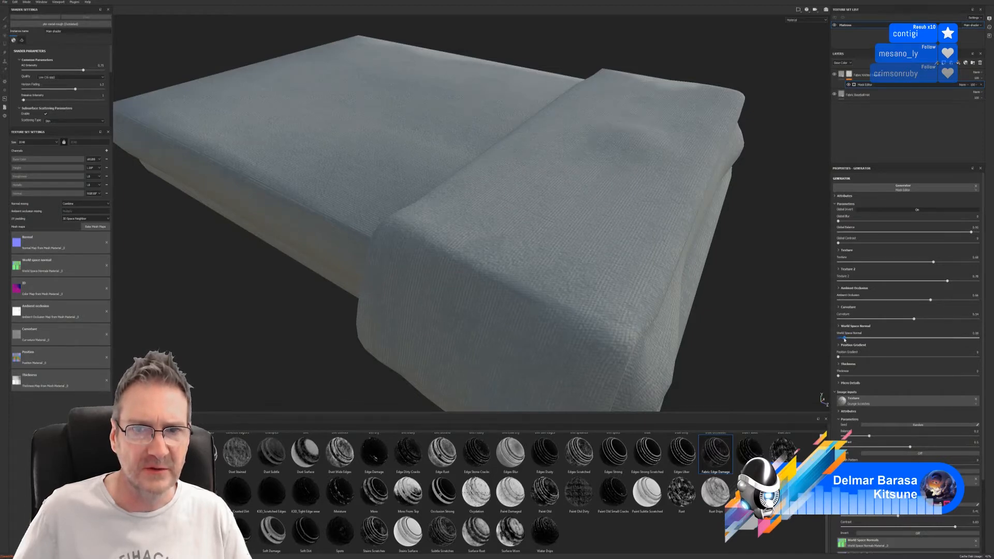
left_click_drag(845, 340, 844, 340)
left_click_drag(413, 215, 441, 231, "alt")
middle_click_drag(441, 231, 547, 358, "alt")
right_click_drag(399, 251, 519, 202, "alt")
left_click_drag(476, 165, 610, 122, "alt")
right_click_drag(610, 122, 176, 245, "alt")
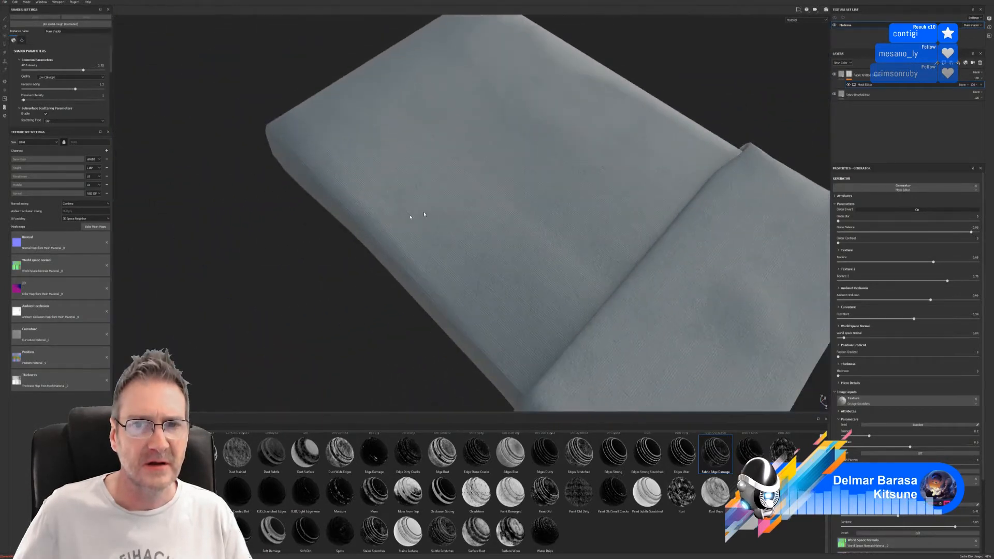
left_click_drag(424, 214, 464, 212, "alt")
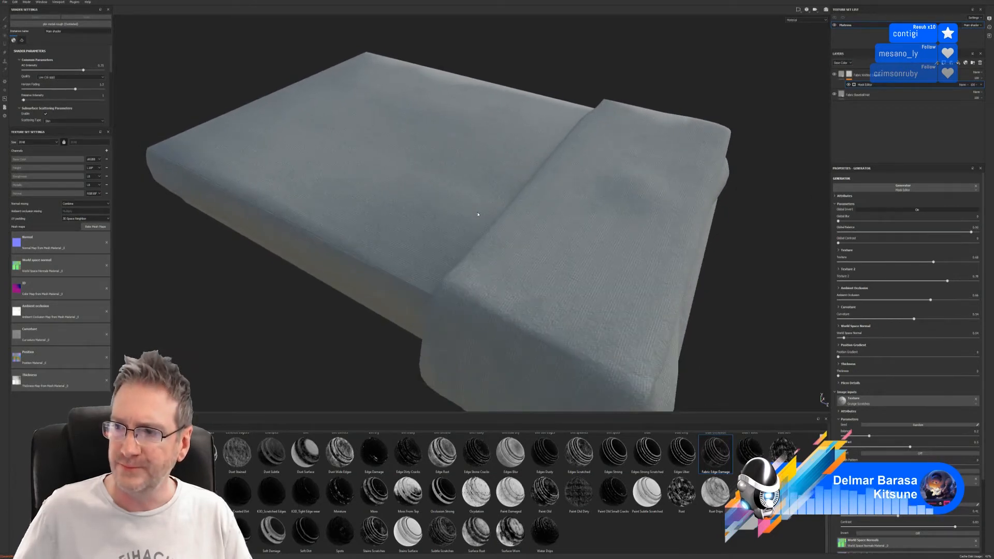
Group the Fabric Knitted Sweater and Fabric Baseball Hat layers into a folder named Mattress
left_click(882, 95)
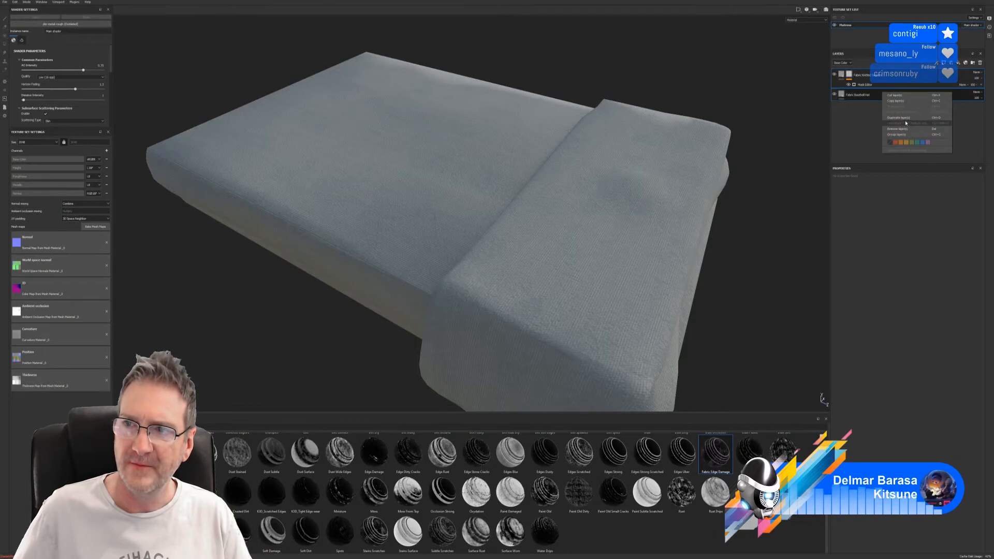
left_click(897, 134)
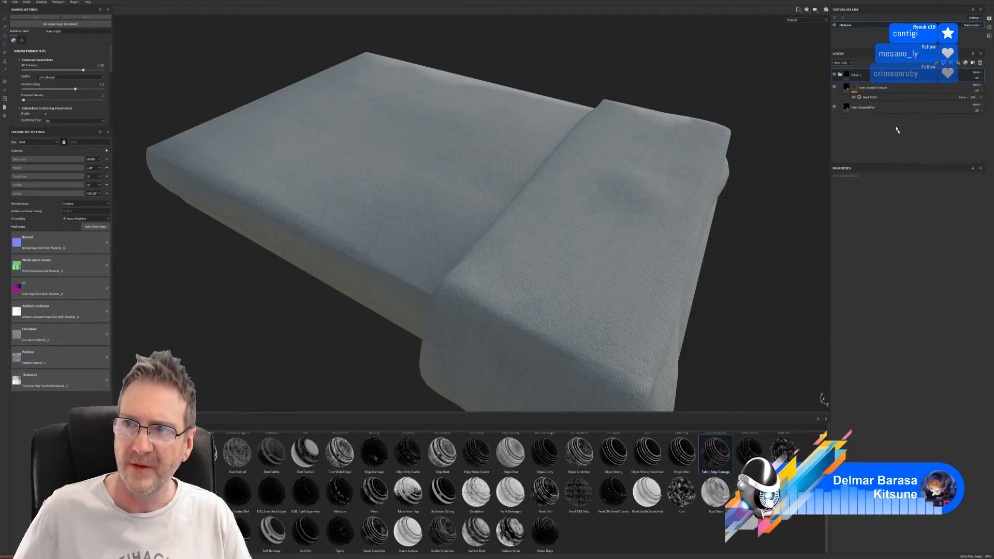
double_click(859, 77)
type("Mat")
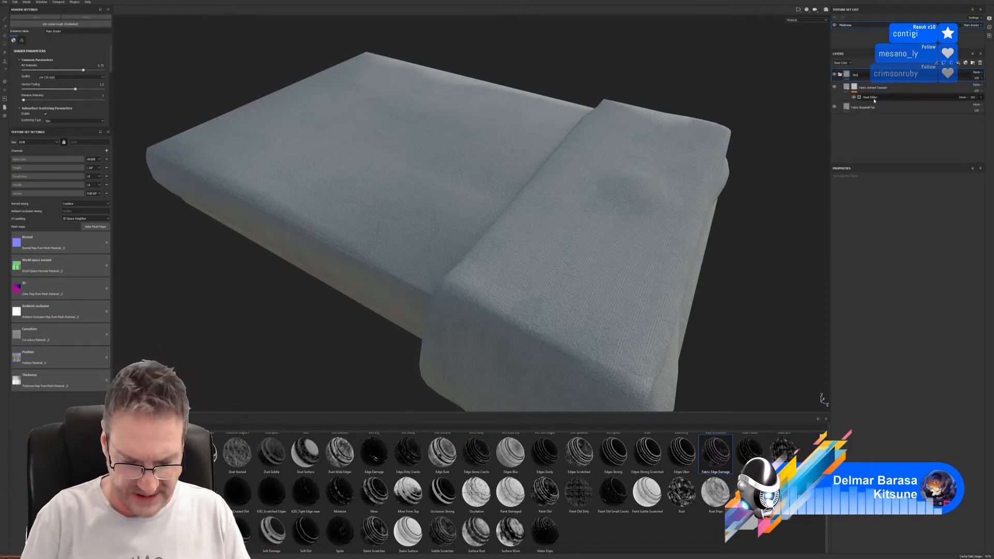
type("tress")
key("Return")
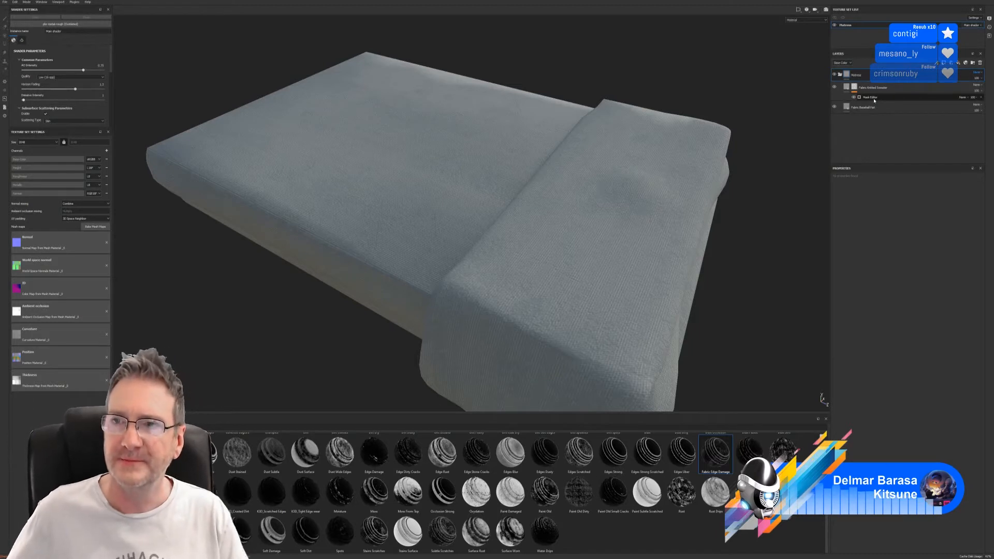
left_click(877, 81)
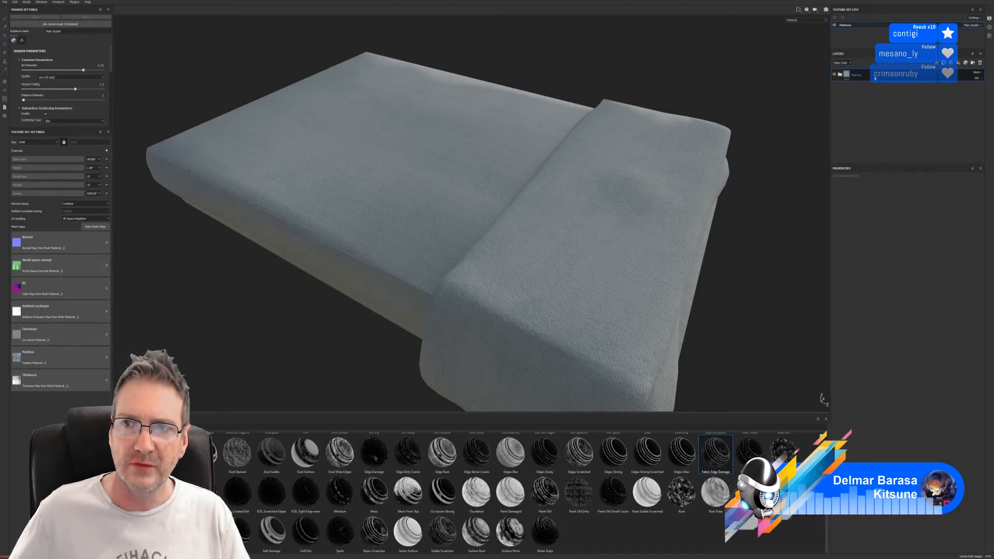
left_click(875, 79)
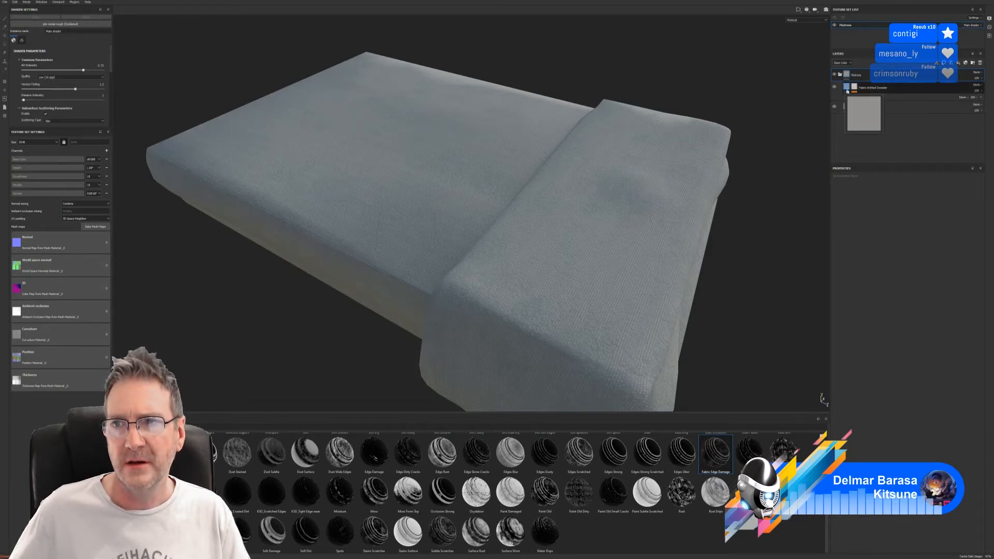
Duplicate the Fabric Knitted Sweater layer, move the copy above the Mattress folder and collapse the folder
left_click(886, 88)
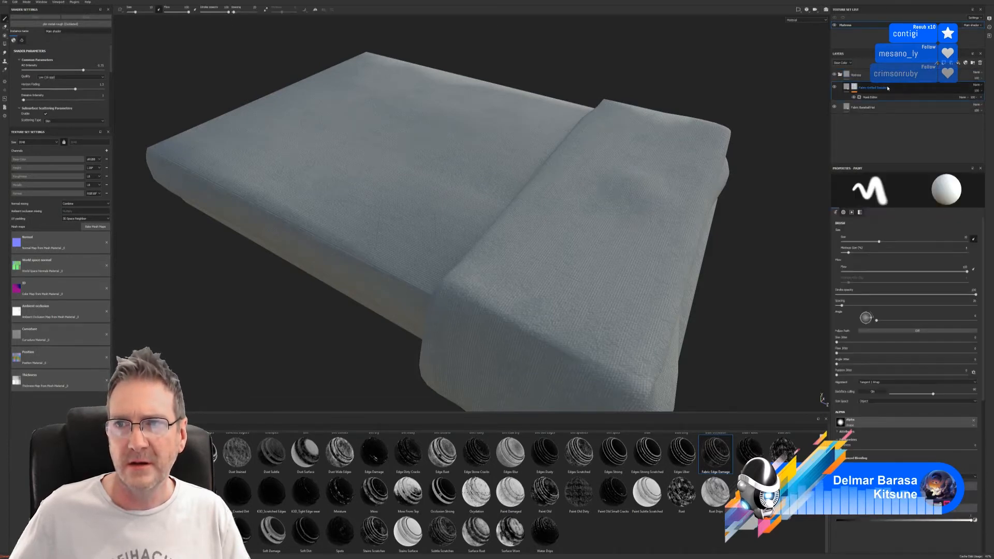
right_click(894, 91)
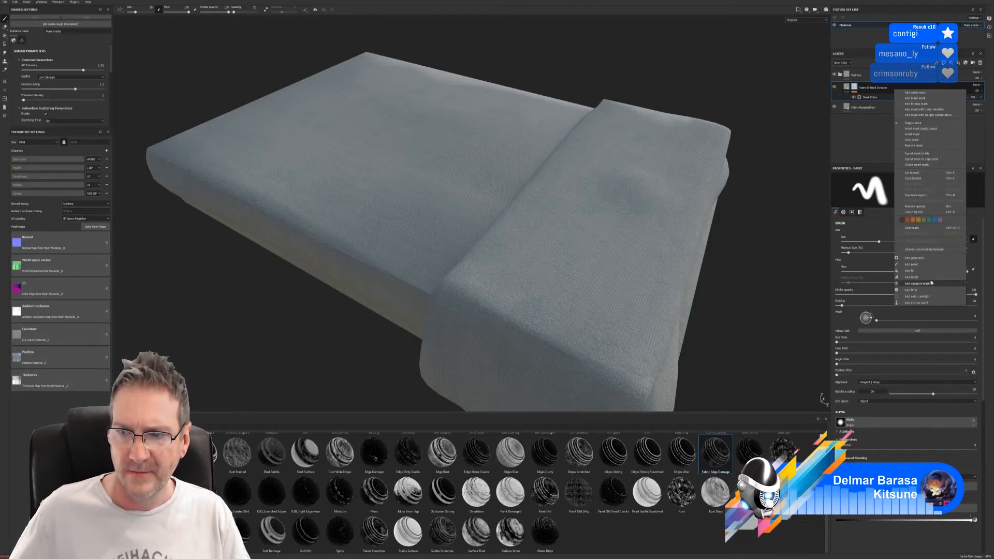
left_click(917, 196)
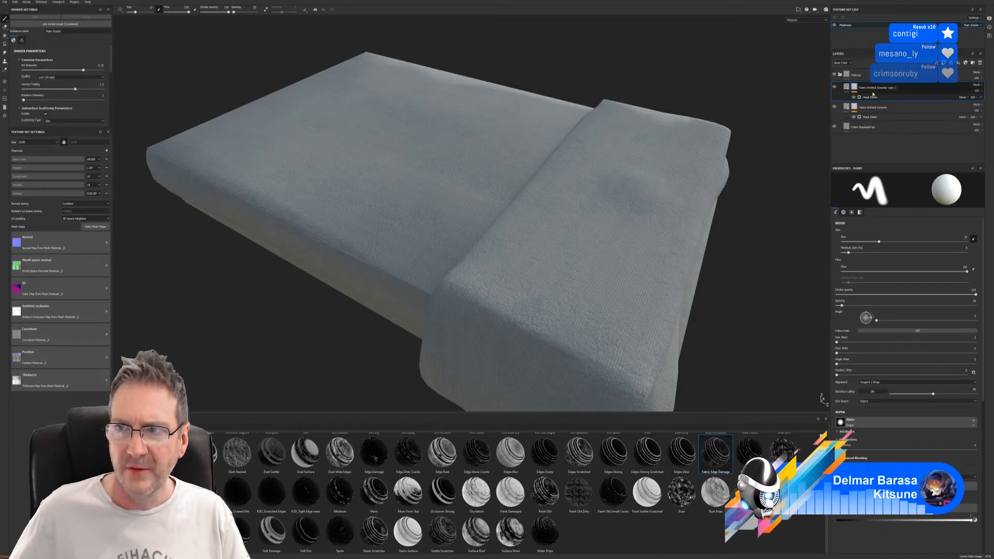
left_click_drag(876, 89, 841, 74)
left_click(840, 94)
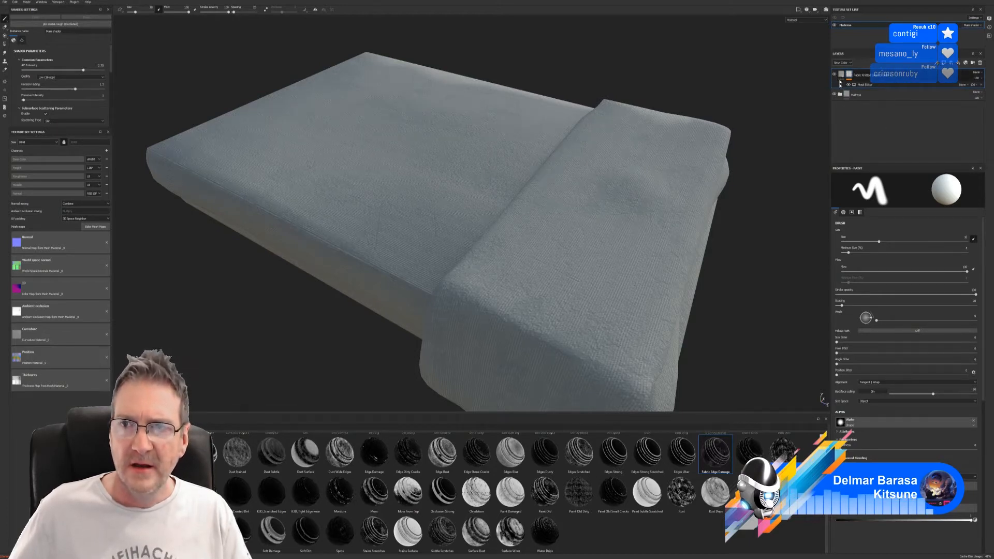
Delete the Mask Editor generator from the copied knit layer and remove its mask
mouse_move(850, 75)
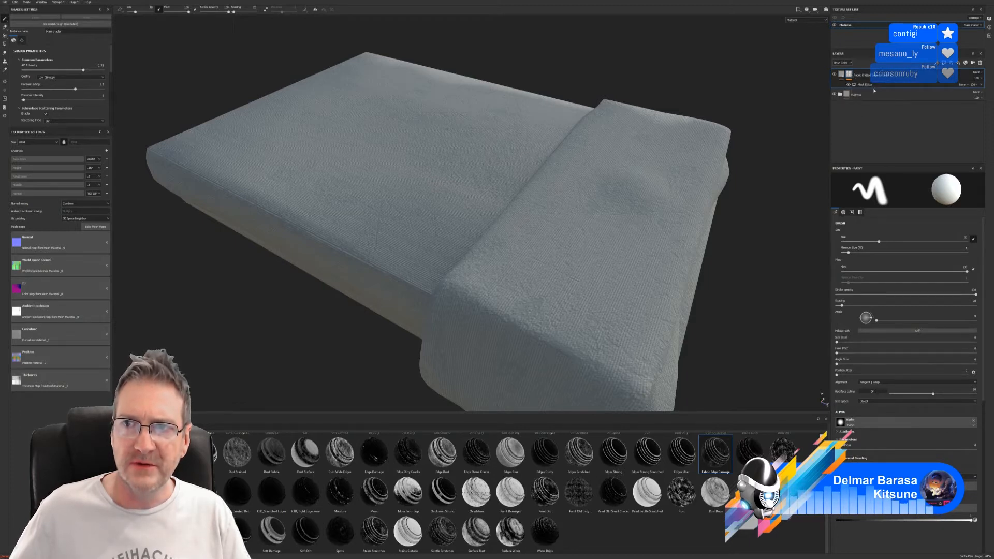
left_click(981, 85)
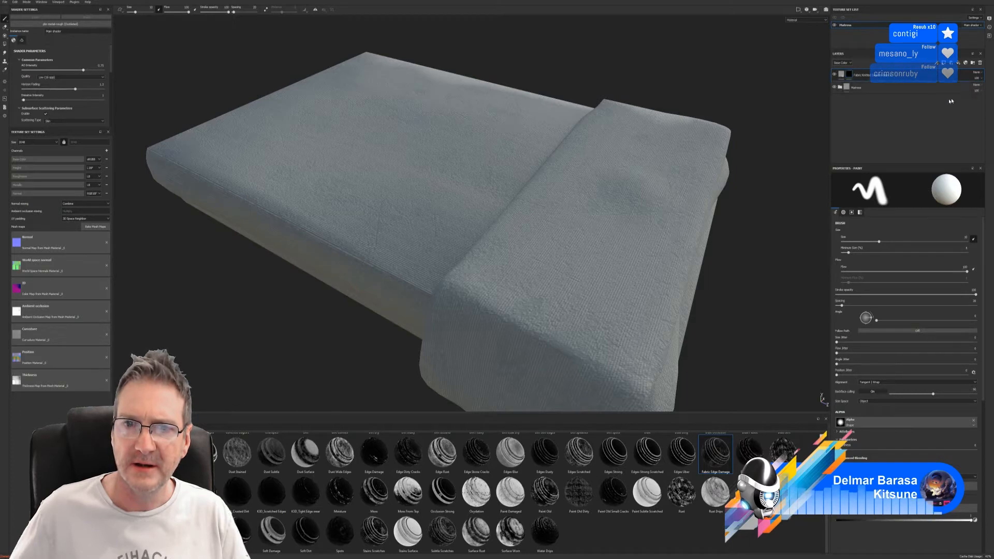
right_click(848, 76)
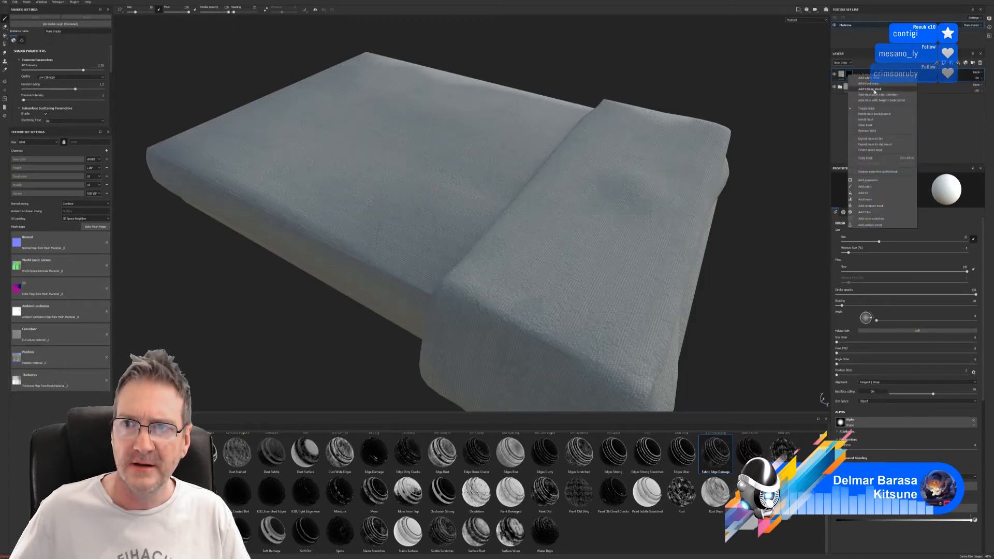
left_click(880, 132)
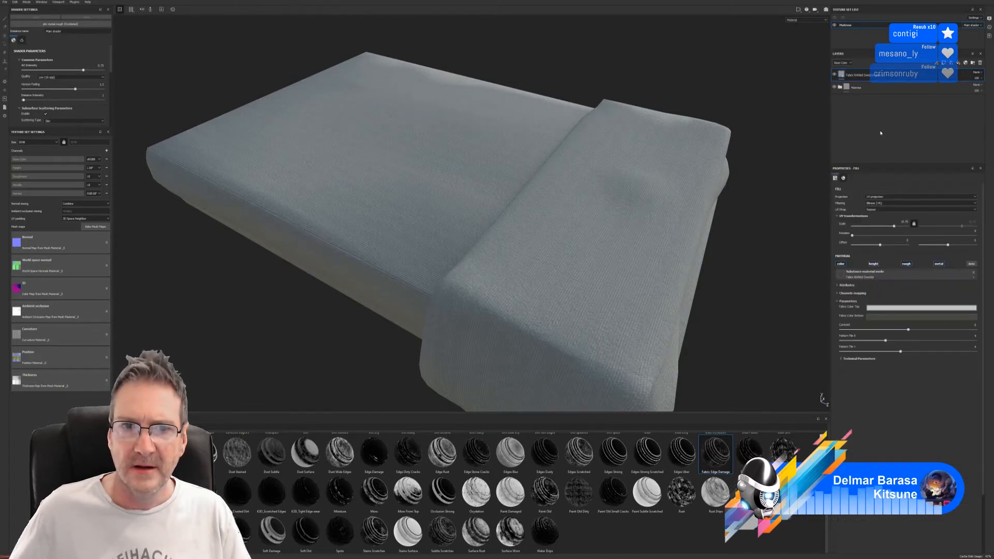
Try several blending modes on the knit copy, keep one that subtly darkens the weave, and compare the mattress with the copy hidden and shown
left_click(978, 73)
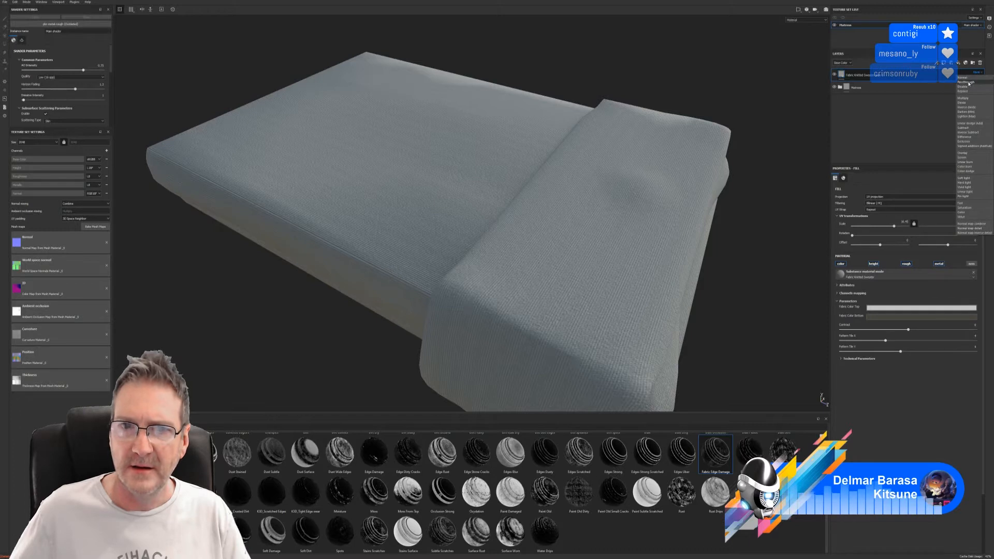
left_click(969, 84)
left_click(977, 73)
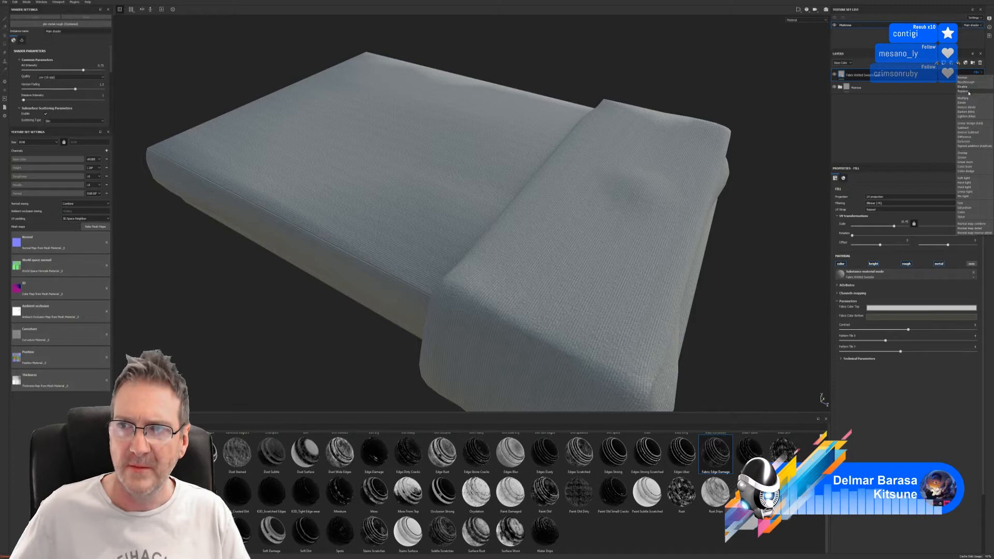
left_click(970, 87)
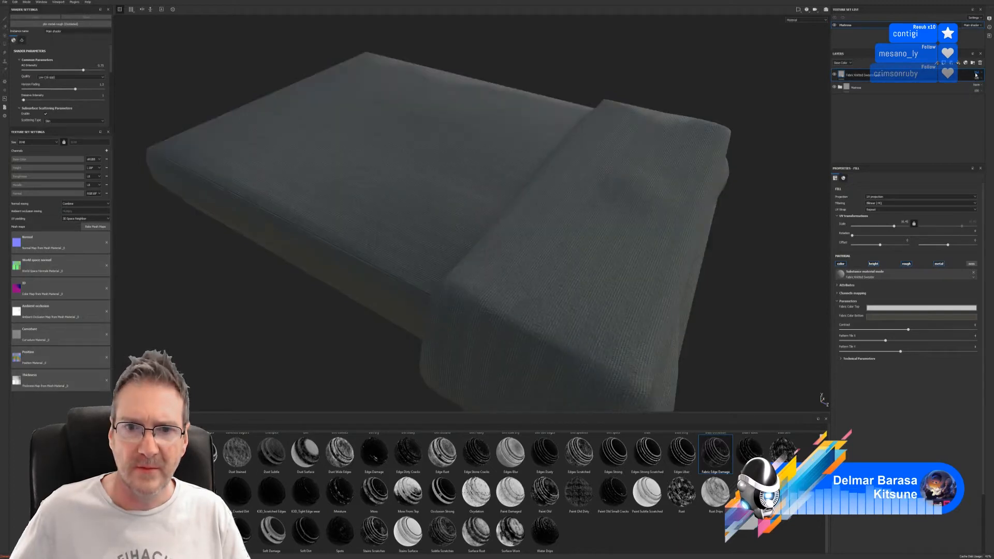
scroll(976, 75, "down", 3)
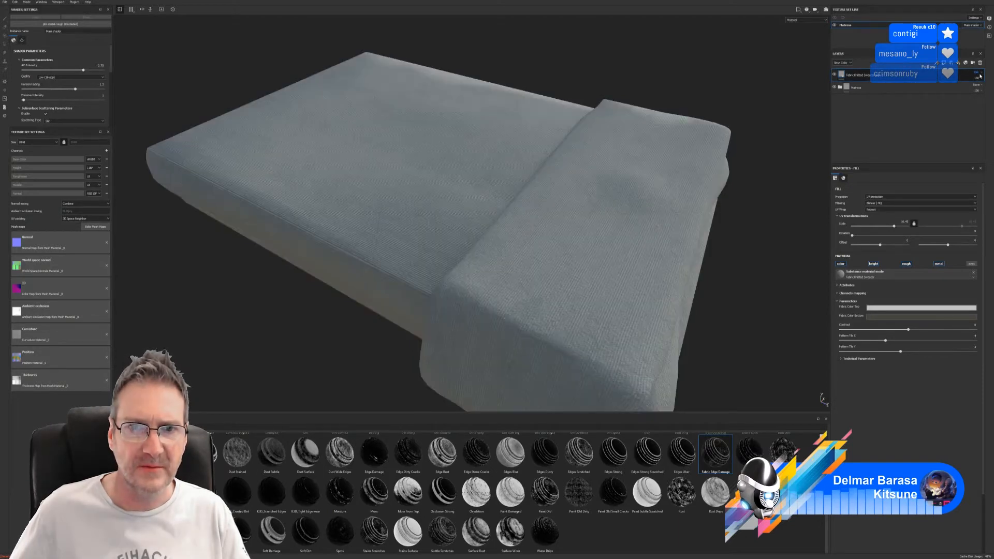
scroll(980, 75, "down", 2)
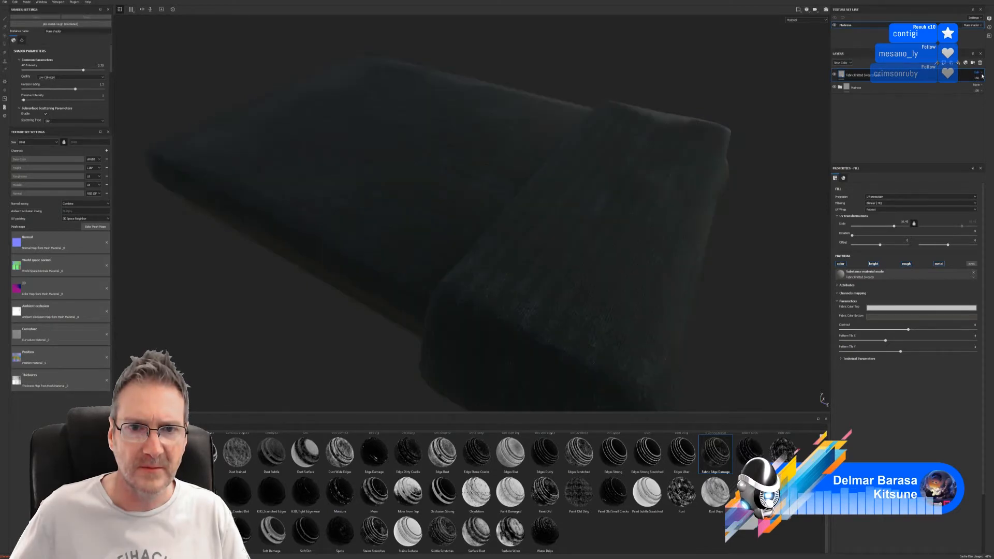
scroll(982, 76, "down", 3)
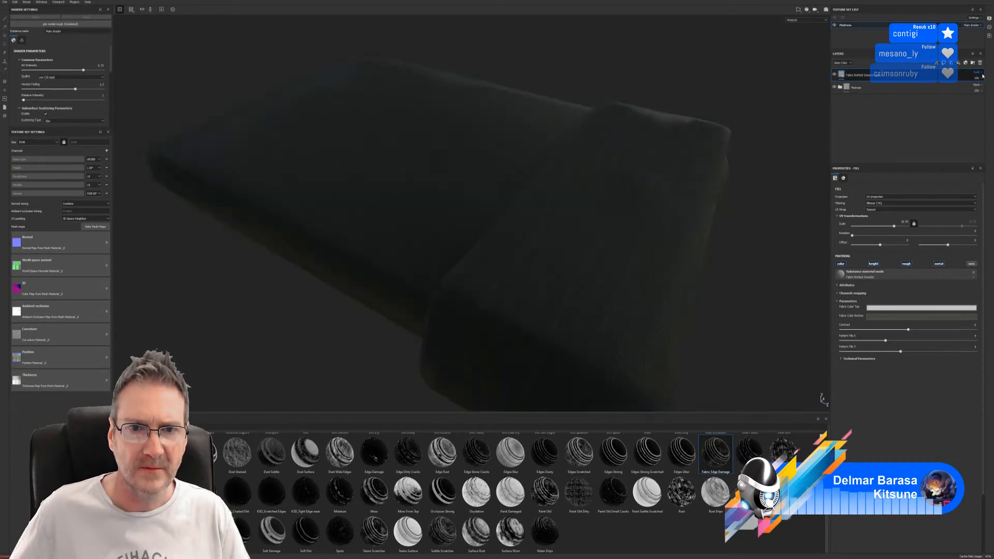
scroll(982, 75, "down", 2)
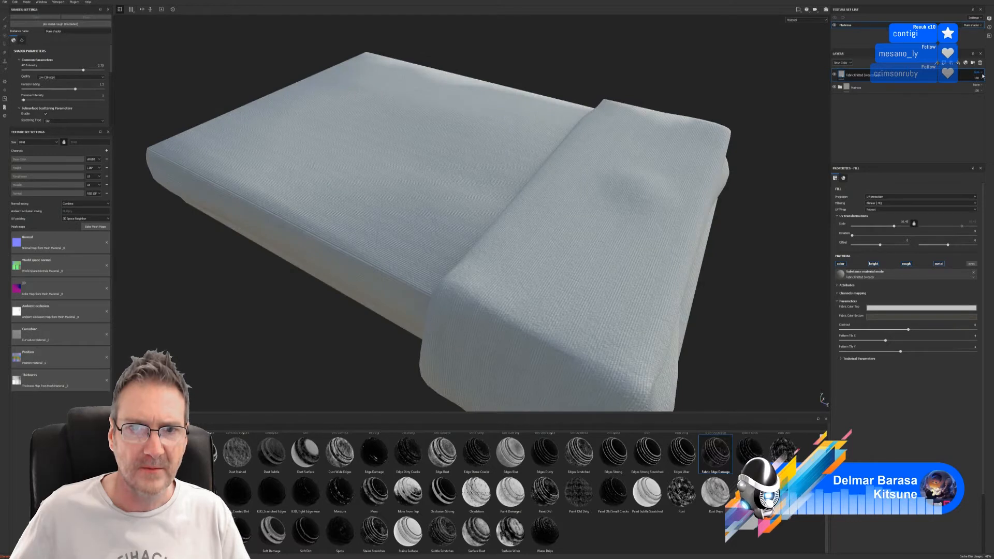
scroll(981, 76, "down", 1)
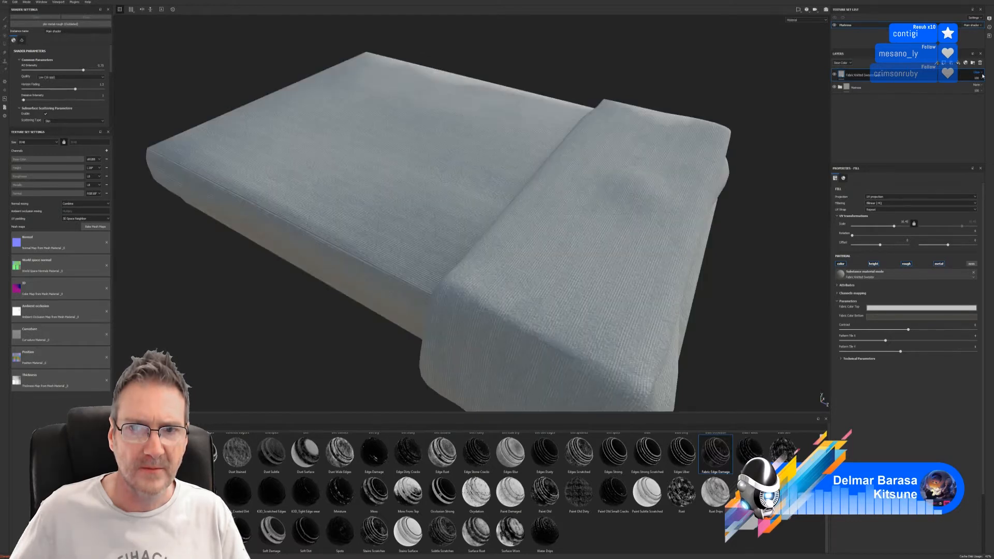
scroll(982, 76, "down", 1)
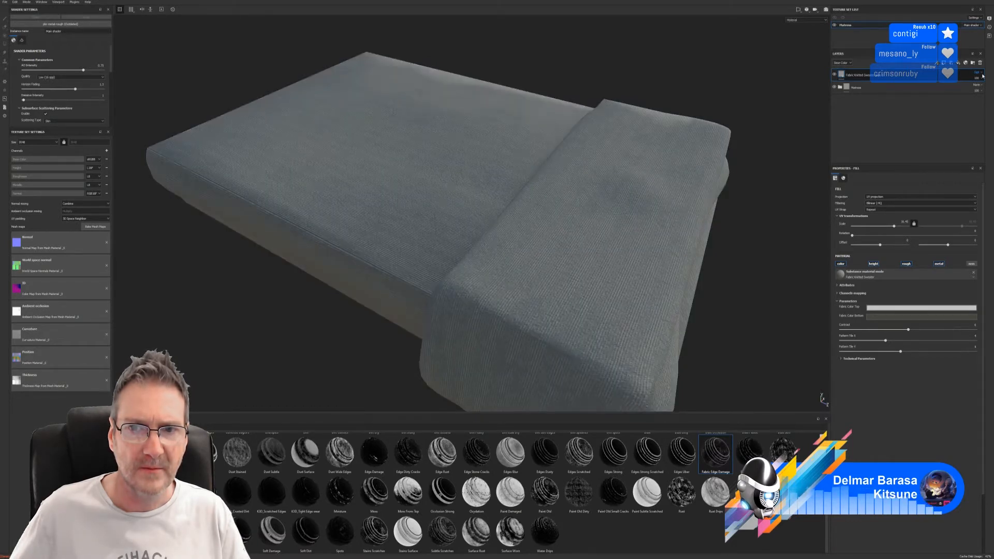
left_click(837, 76)
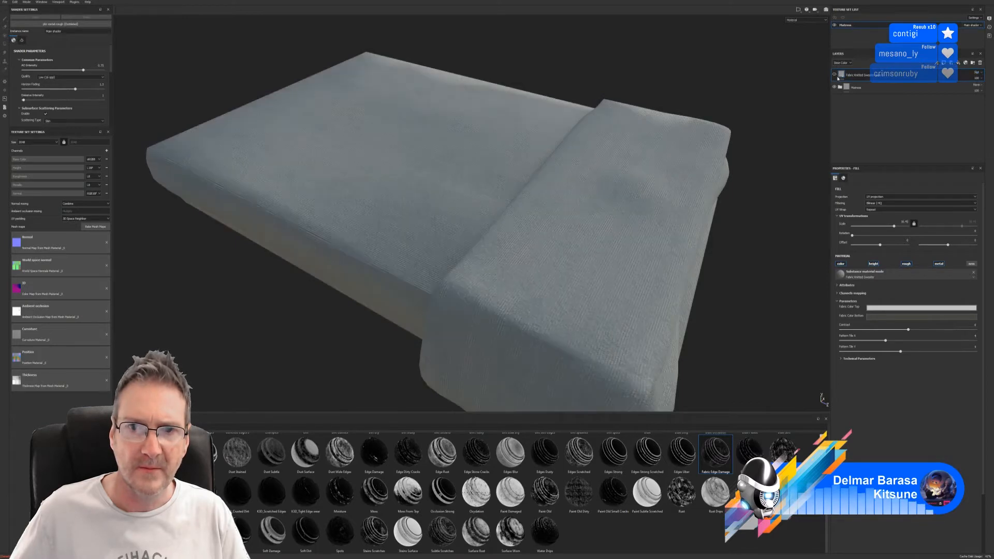
left_click(836, 76)
left_click(836, 76)
left_click(837, 76)
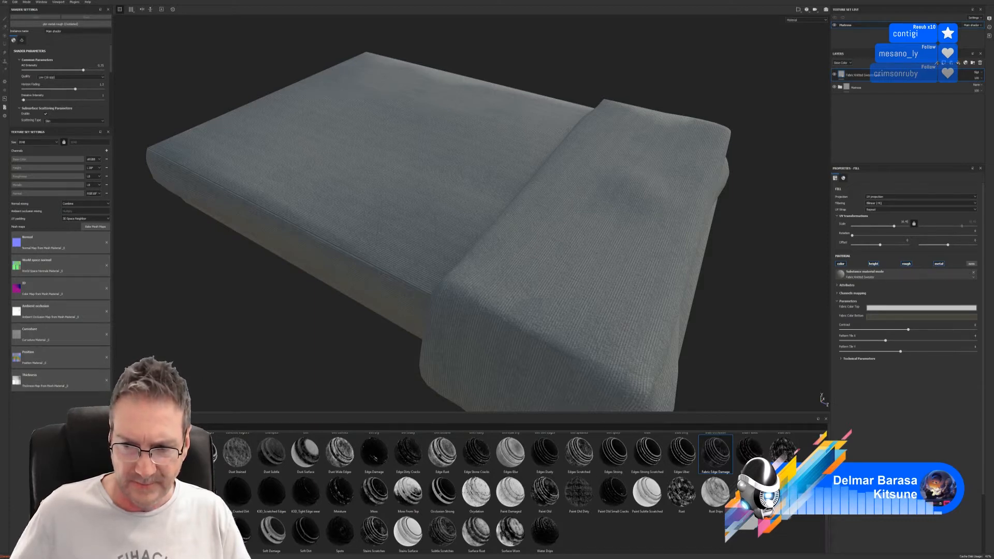
Apply a patchy smart mask to the knit copy and turn on Global Invert in its Mask Editor generator
scroll(781, 530, "up", 1)
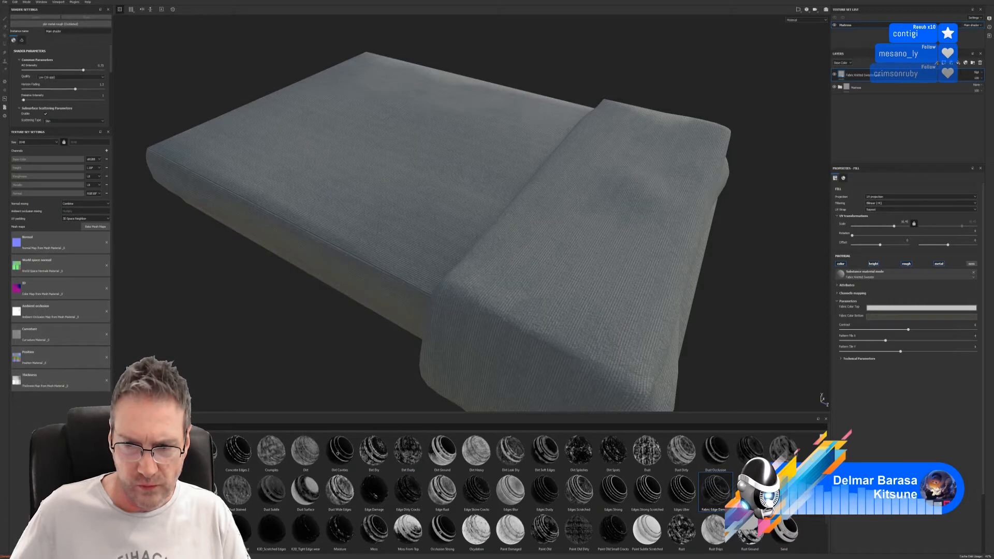
scroll(526, 492, "down", 1)
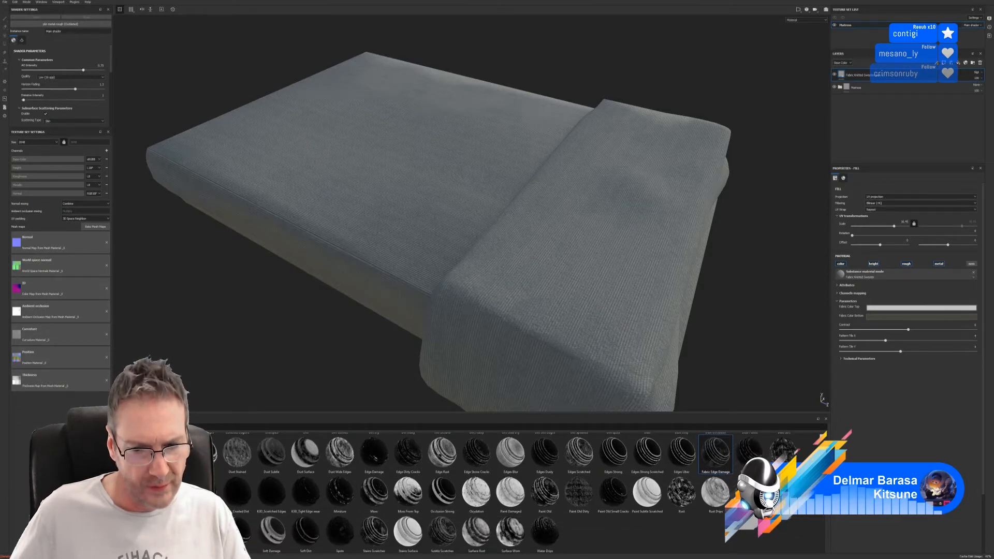
scroll(525, 493, "up", 1)
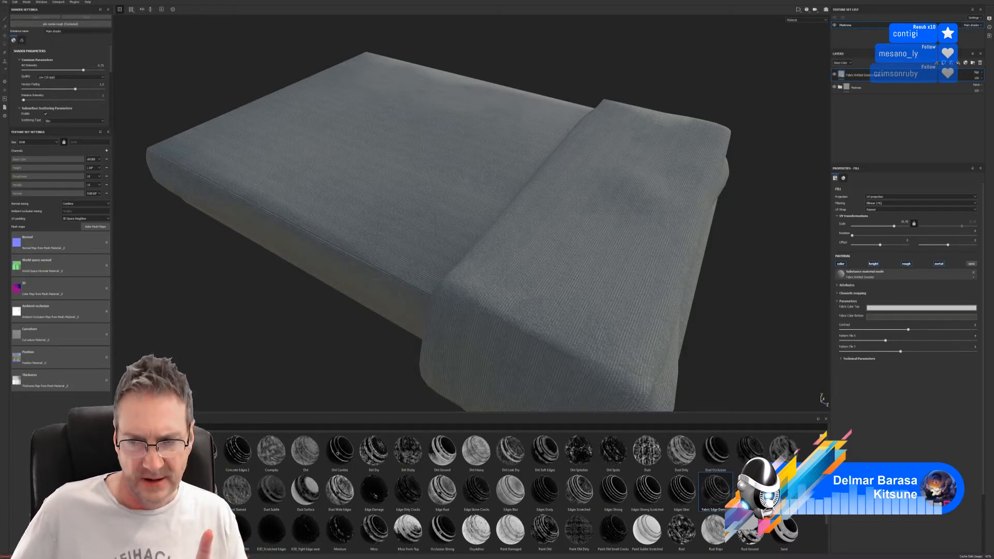
mouse_move(785, 444)
left_mouse_down()
mouse_move(872, 109)
mouse_move(896, 76)
left_mouse_up()
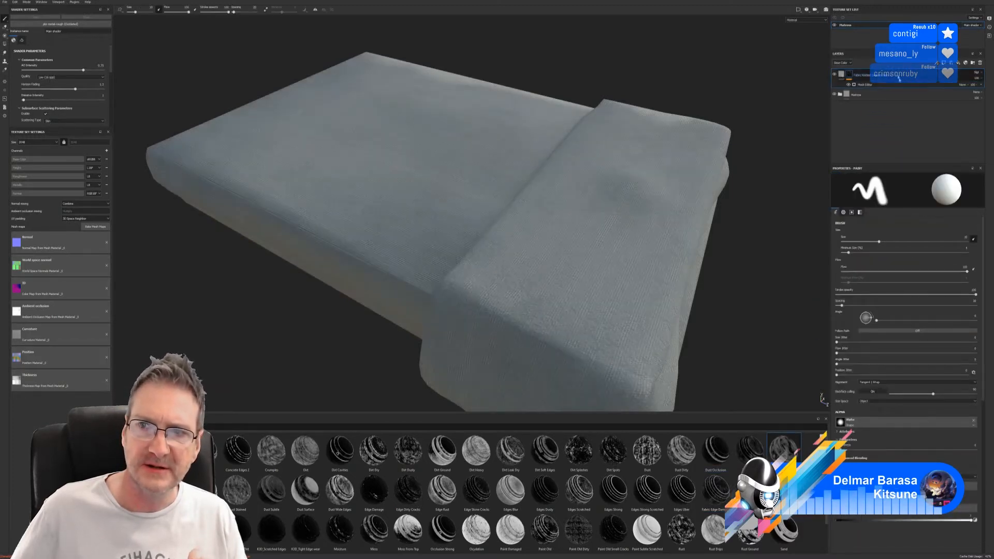
left_click(871, 85)
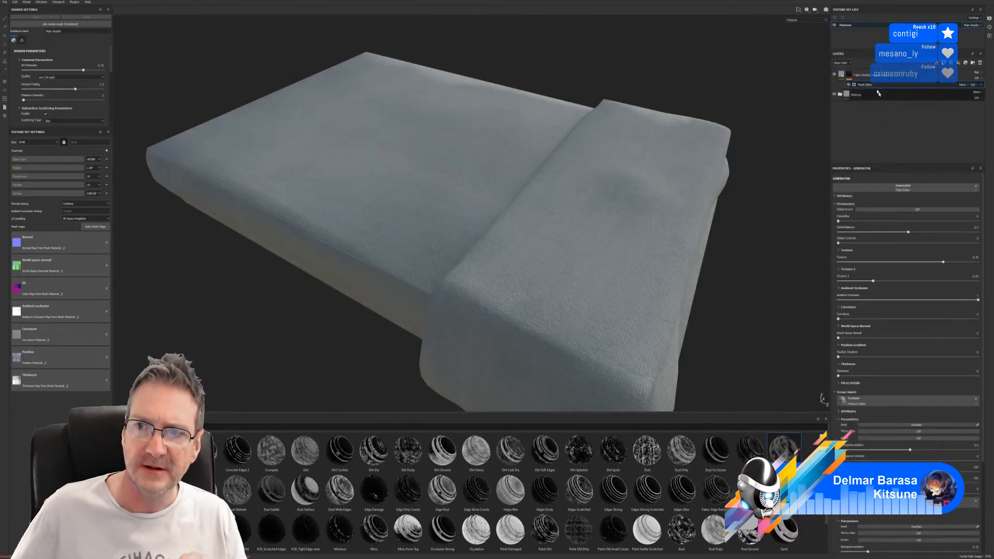
left_click(914, 210)
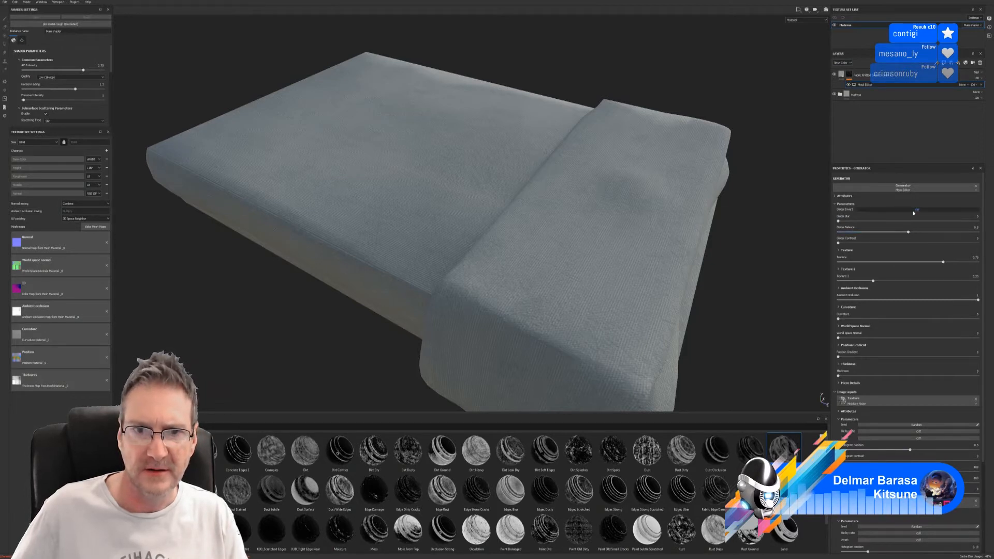
Set the mask's Global Balance, Texture, Texture 2, Curvature, World Space Normal and Position Gradient to about 0.76, 0.68, 0.27, 0.16, 0.23 and 0.15
left_click_drag(908, 233, 970, 232)
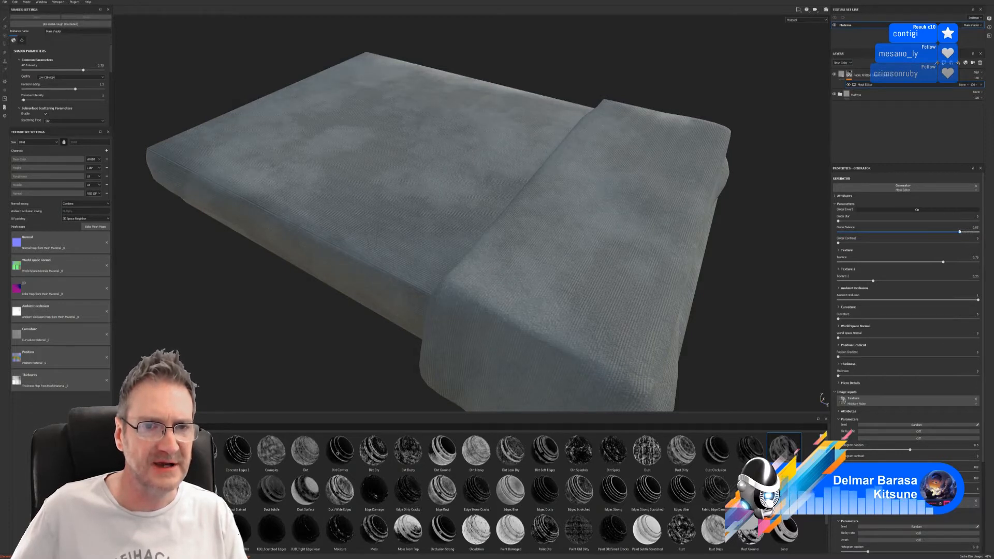
left_click_drag(952, 231, 936, 226)
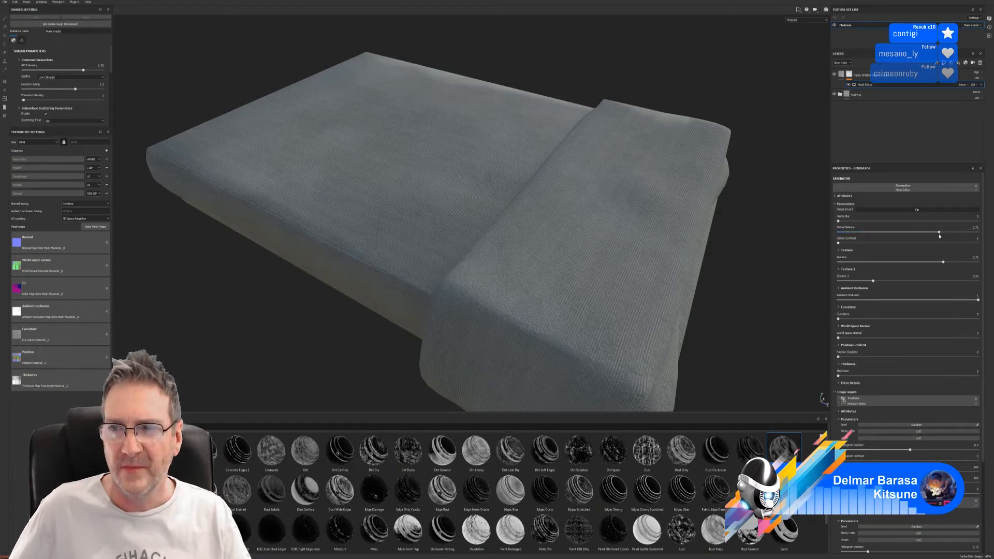
mouse_move(939, 234)
left_mouse_down()
mouse_move(956, 236)
mouse_move(947, 239)
left_mouse_up()
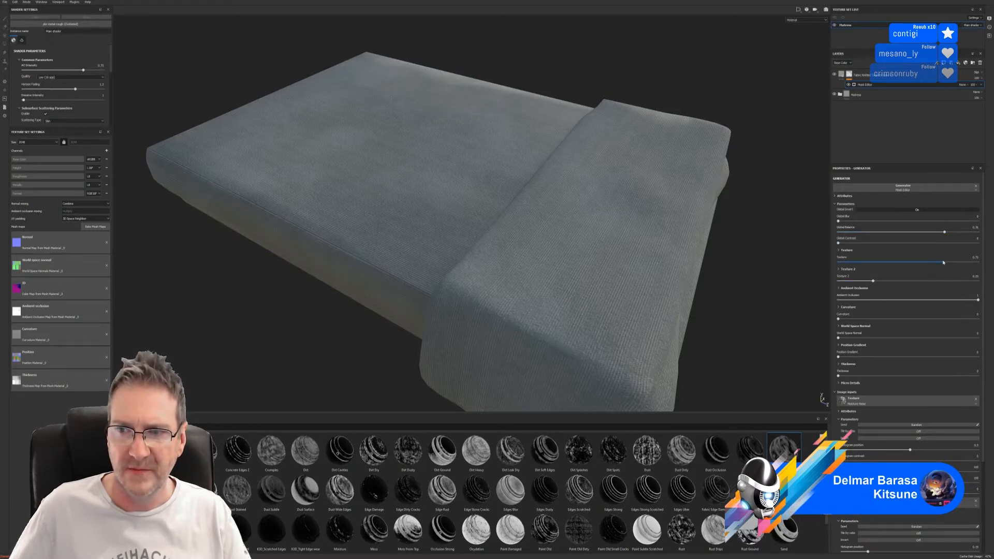
mouse_move(943, 263)
left_mouse_down()
mouse_move(955, 261)
mouse_move(897, 262)
mouse_move(931, 259)
left_mouse_up()
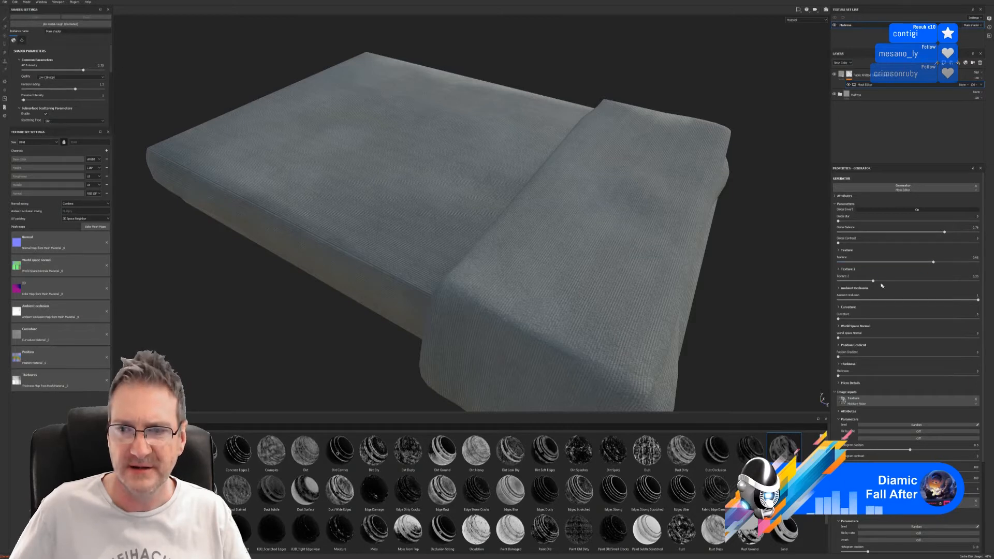
mouse_move(873, 281)
left_mouse_down()
mouse_move(903, 281)
mouse_move(873, 278)
left_mouse_up()
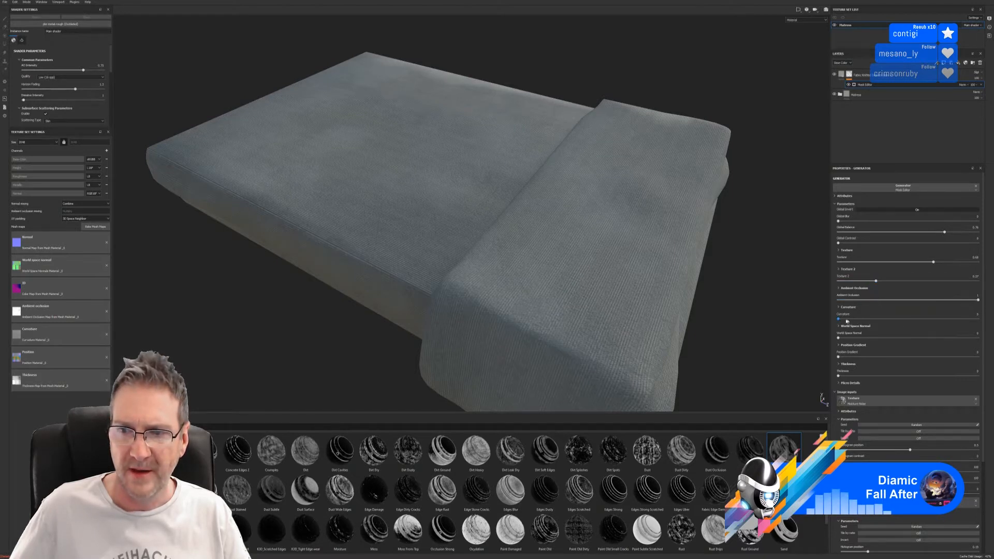
mouse_move(839, 319)
left_mouse_down()
mouse_move(947, 319)
mouse_move(860, 319)
mouse_move(839, 337)
mouse_move(929, 328)
mouse_move(840, 357)
mouse_move(887, 356)
mouse_move(859, 355)
left_mouse_up()
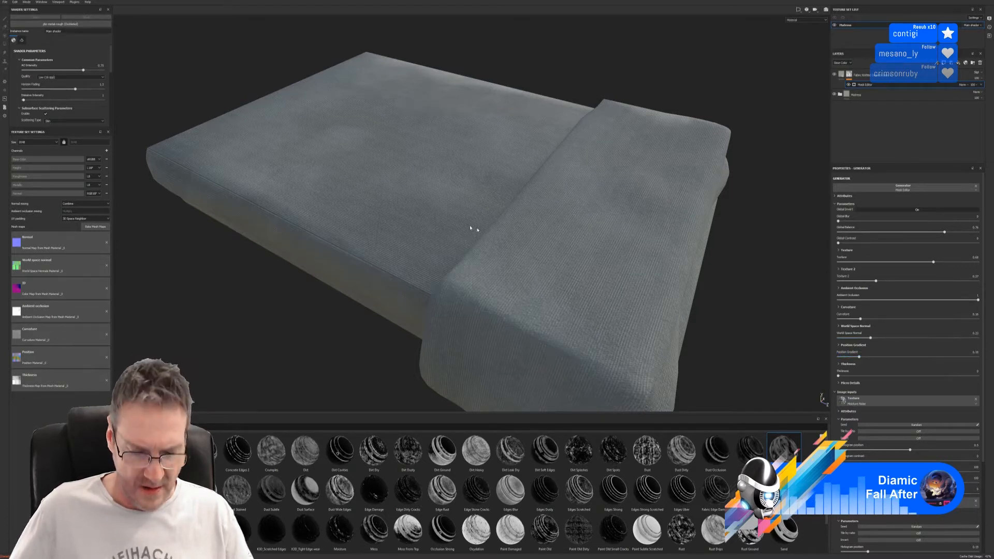
Examine how the overlaid knit weave varies across the mattress surface from several angles and at close range
left_click_drag(473, 227, 416, 171, "alt")
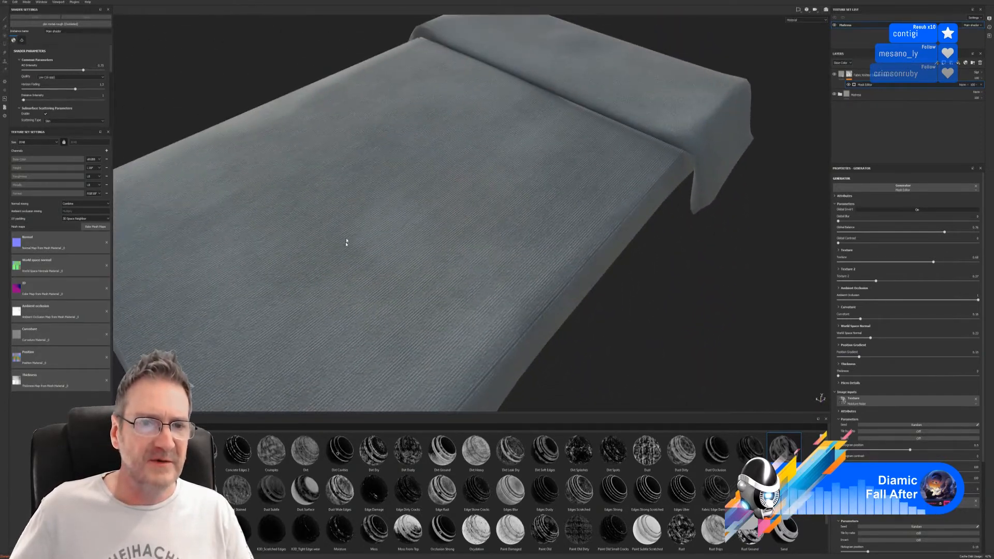
left_click_drag(349, 218, 389, 217, "alt")
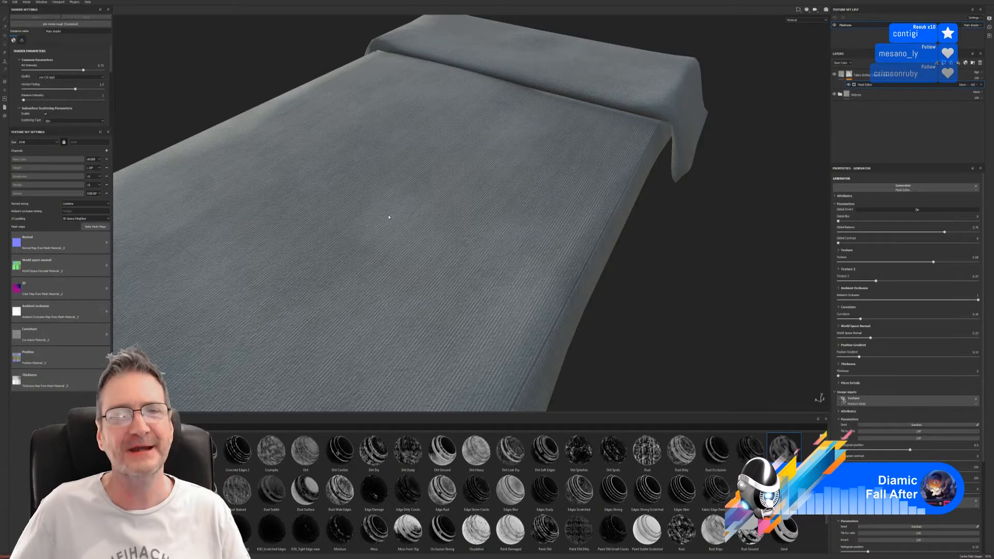
left_click_drag(446, 200, 376, 221, "alt")
right_click_drag(376, 220, 596, 226, "alt")
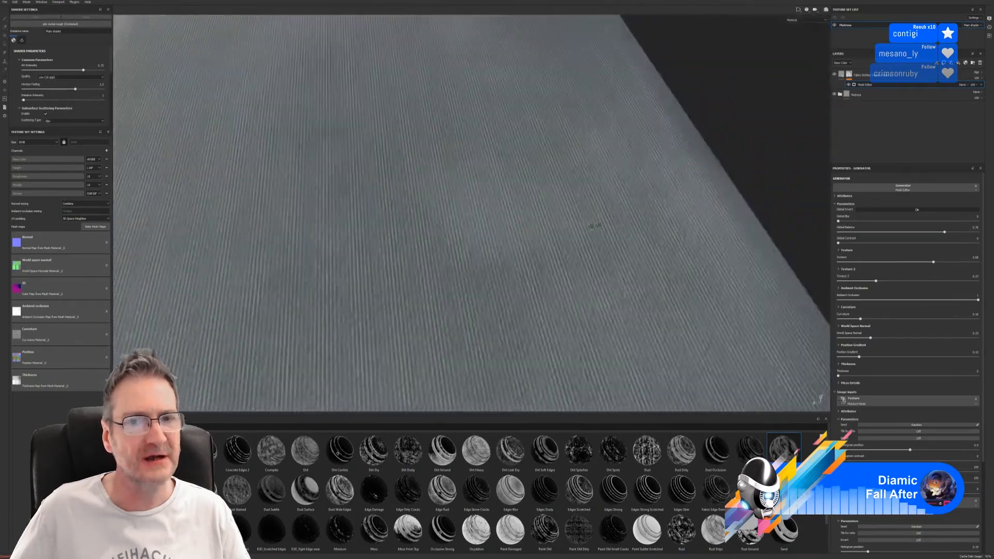
left_click_drag(594, 225, 317, 186, "alt")
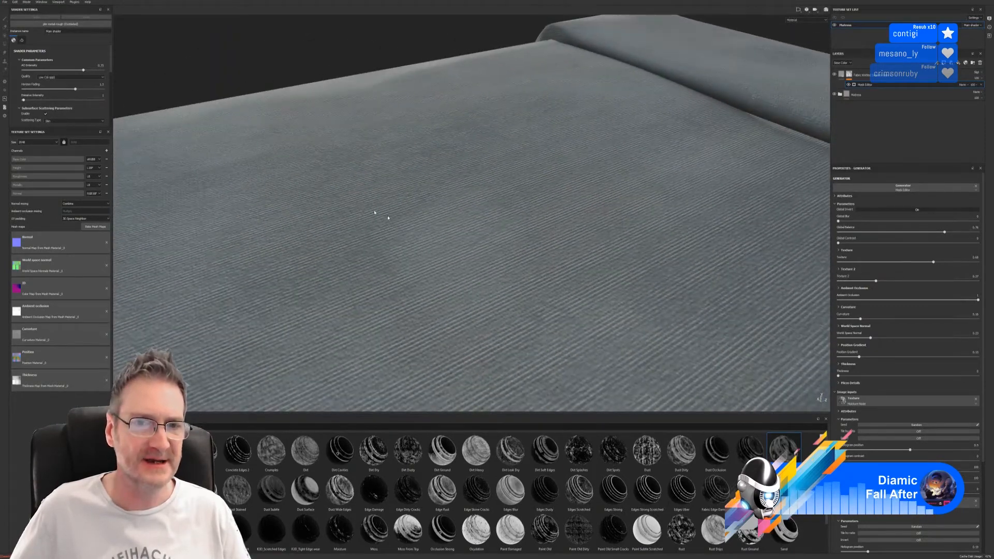
Examine the masked knit variation across the whole mattress and its folded-over end from opposite sides
right_click_drag(397, 230, 373, 228, "alt")
left_click_drag(373, 228, 476, 222, "alt")
right_click_drag(476, 222, 540, 232, "alt")
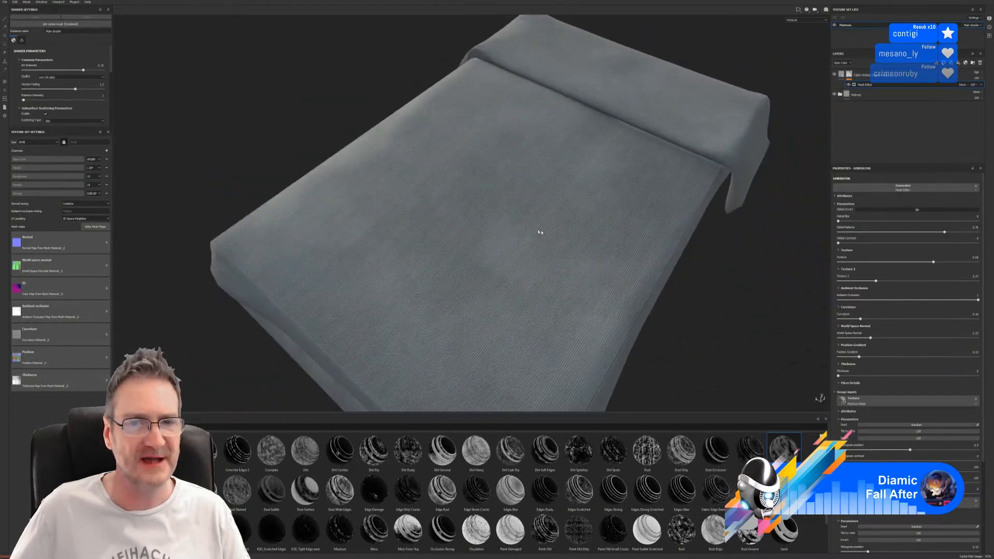
left_click_drag(500, 219, 450, 220, "alt")
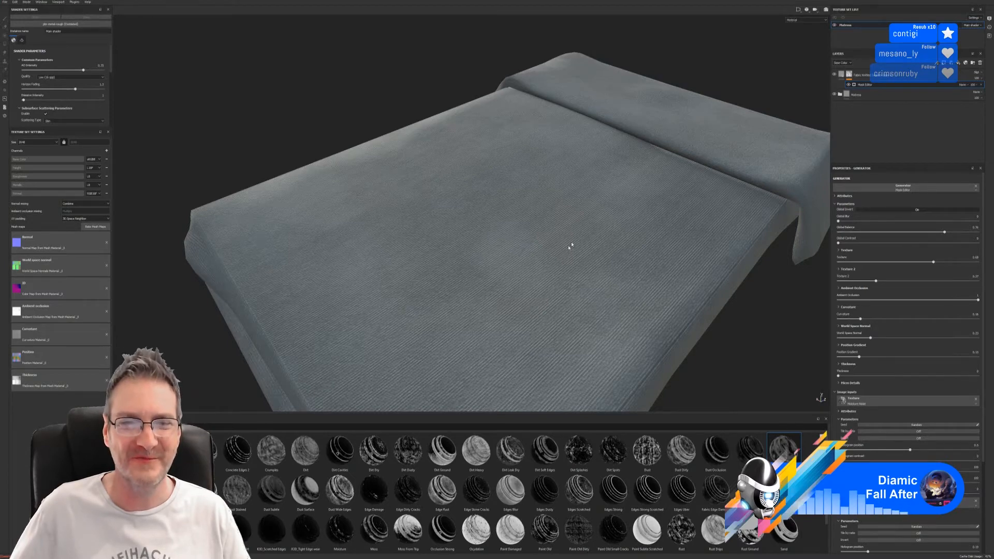
left_click_drag(570, 245, 387, 225, "alt")
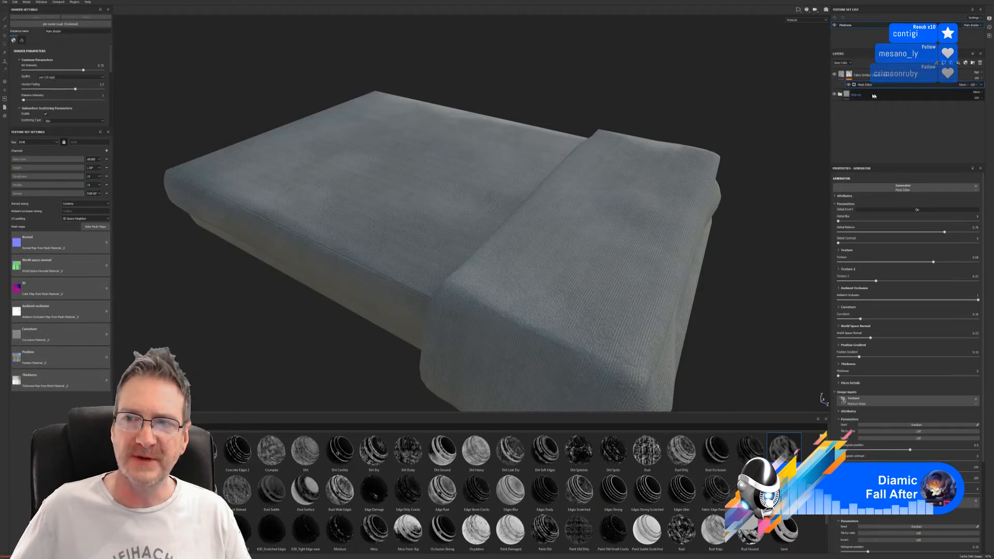
Group the masked knit copy with the mattress folder, name the new folder BaseMattress and collapse it
left_click(891, 95)
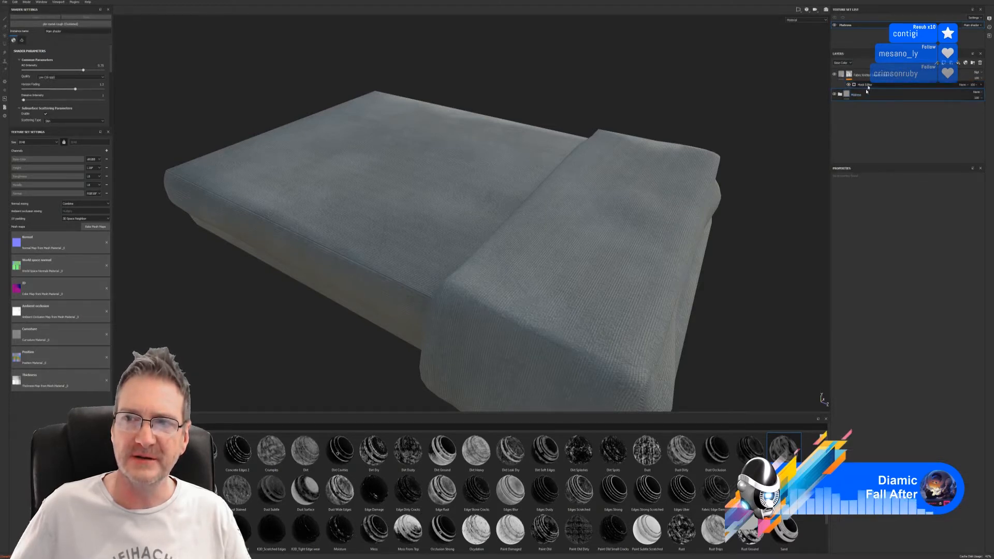
right_click(902, 75)
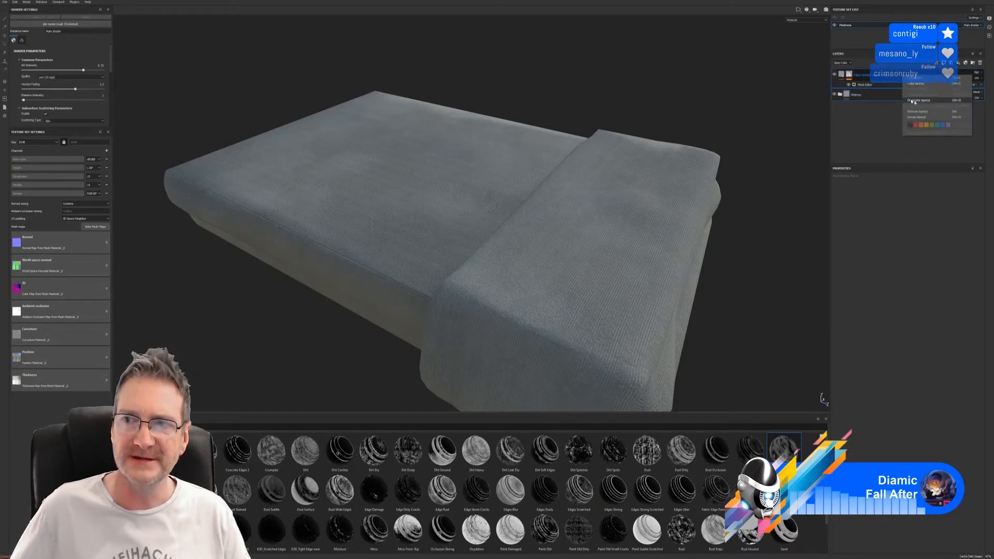
left_click(915, 119)
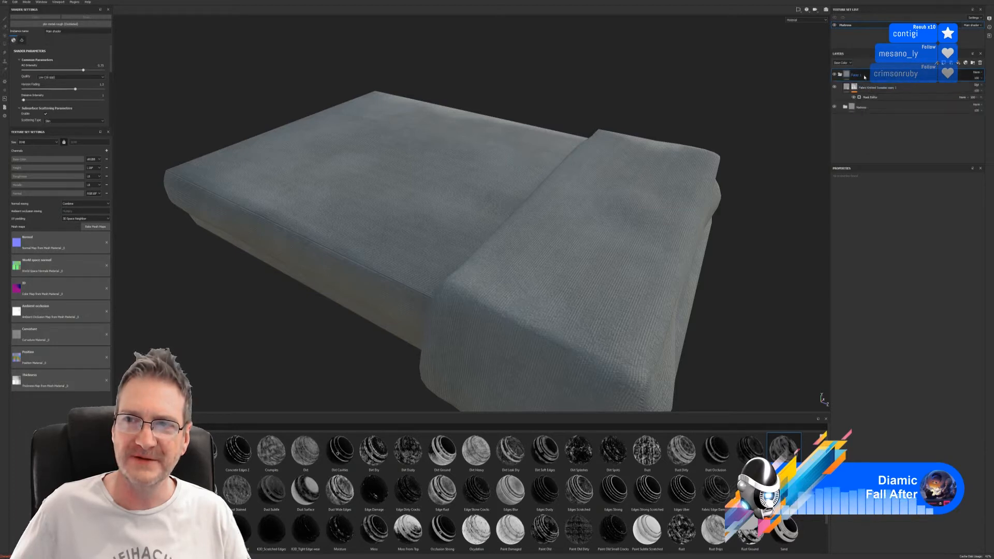
double_click(857, 76)
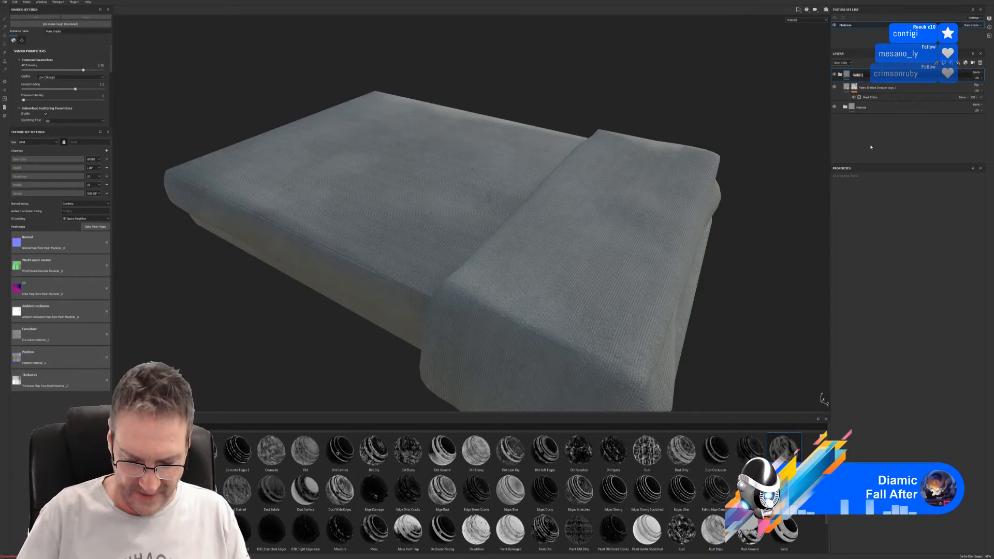
type("Bla")
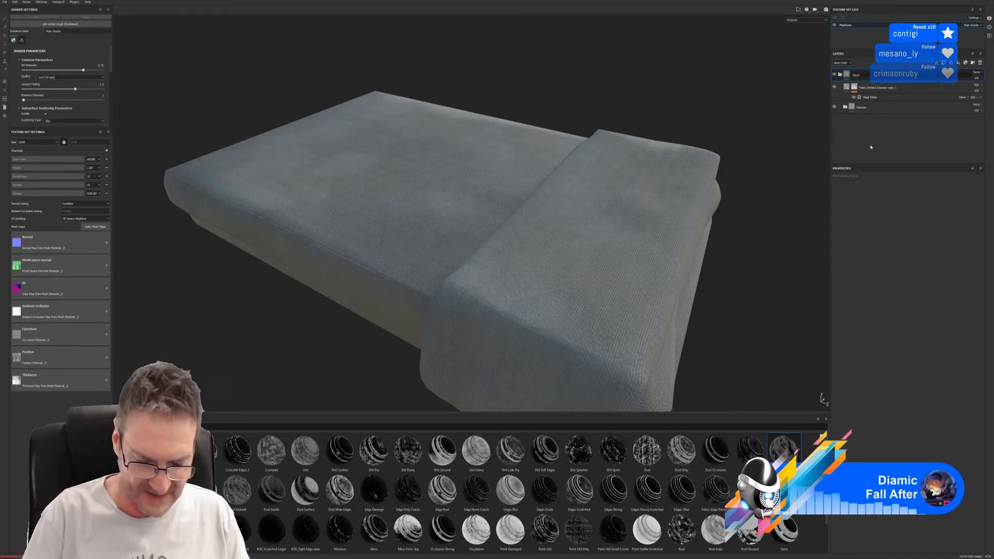
type("eMattress")
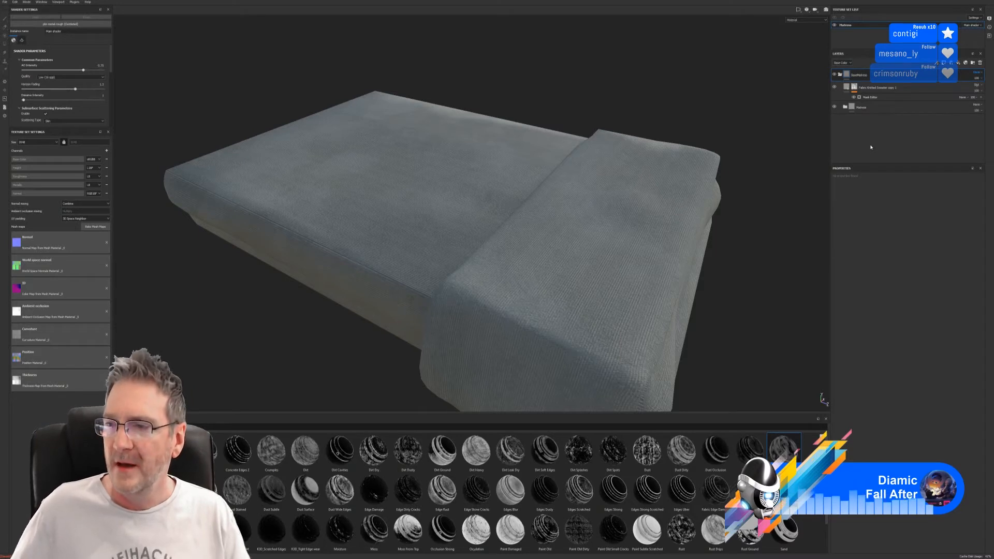
left_click(839, 75)
Mask the BaseMattress folder with a color selection that picks the magenta mattress ID and leaves out the blue blanket
right_click(895, 76)
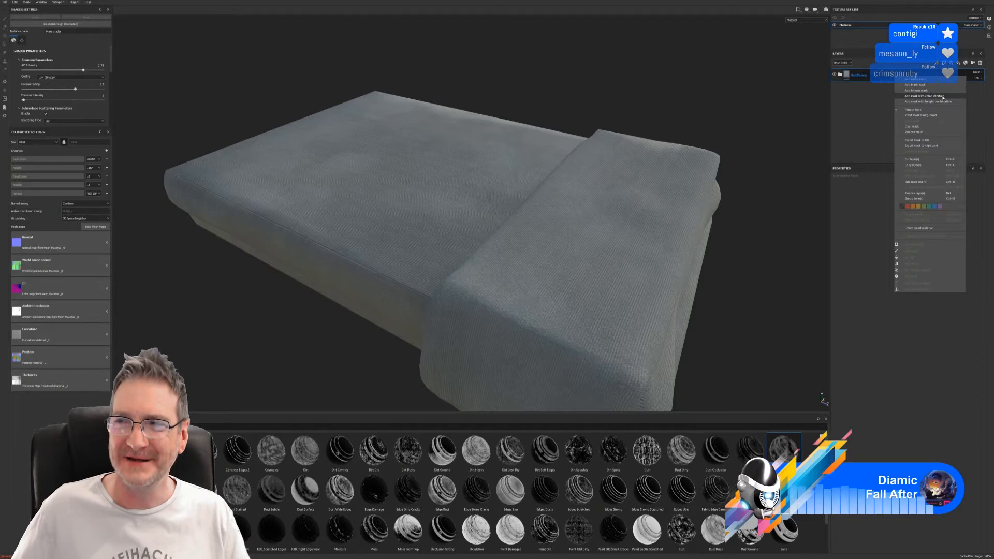
left_click(945, 96)
left_click(973, 232)
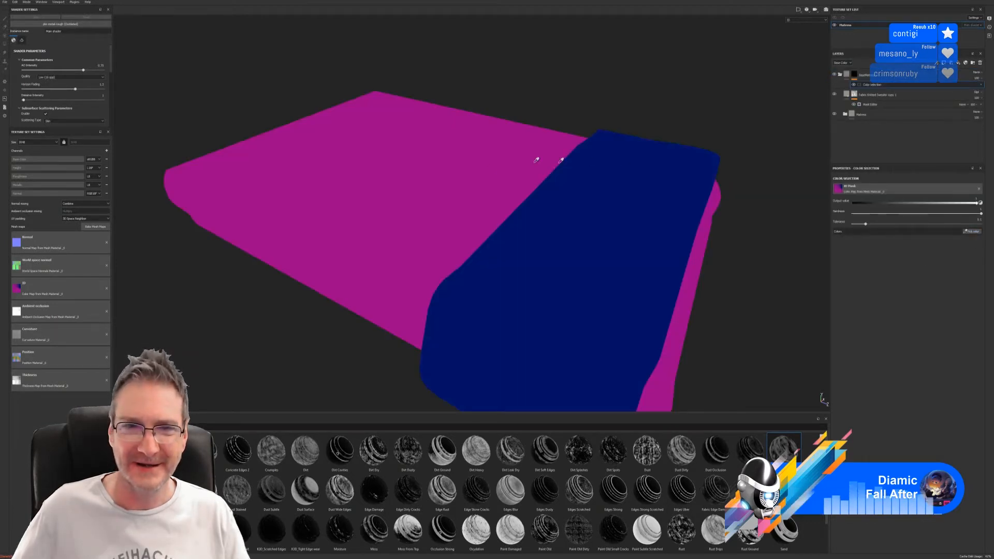
left_click(479, 172)
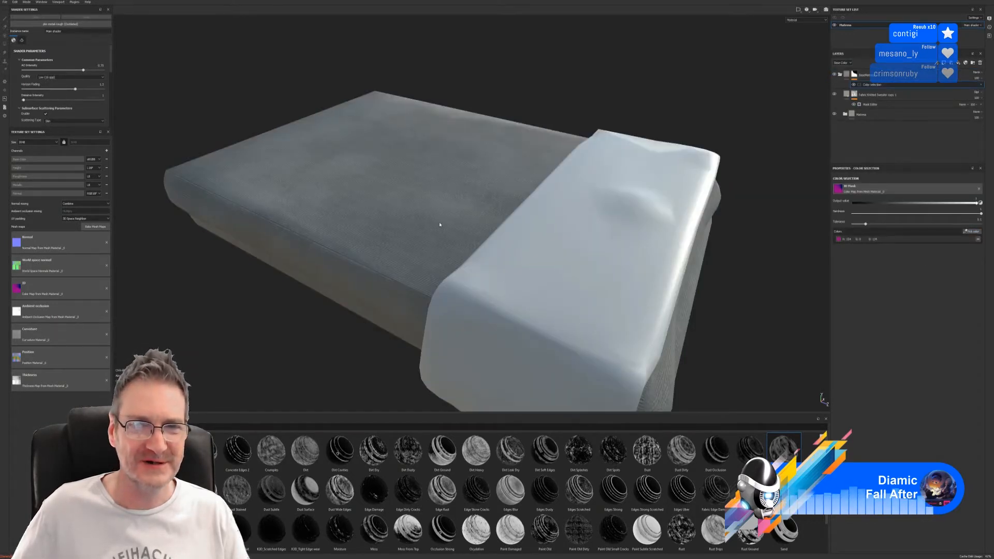
left_click_drag(439, 224, 405, 181, "alt")
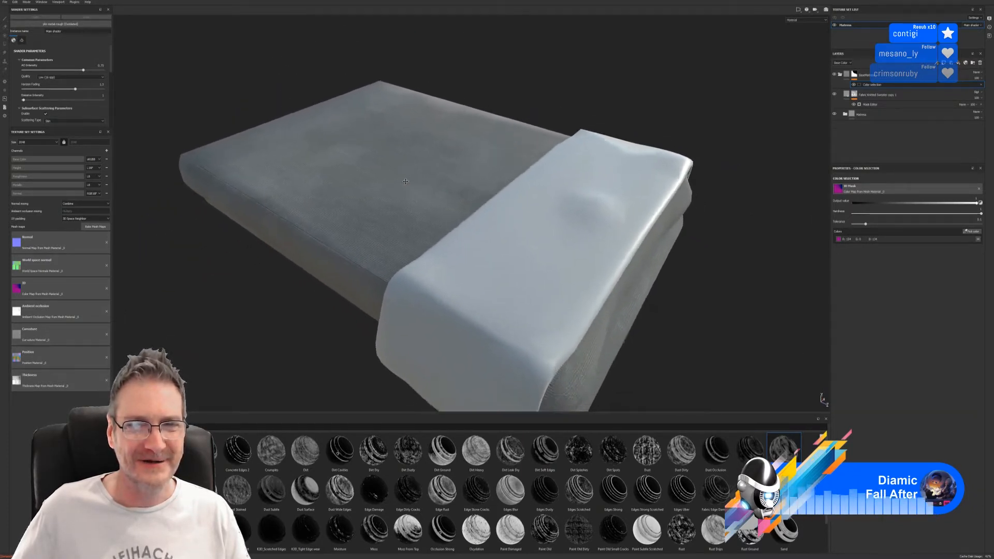
Save the project under the name Mattress in the Bedroom models' CanopyBed folder
left_click(4, 2)
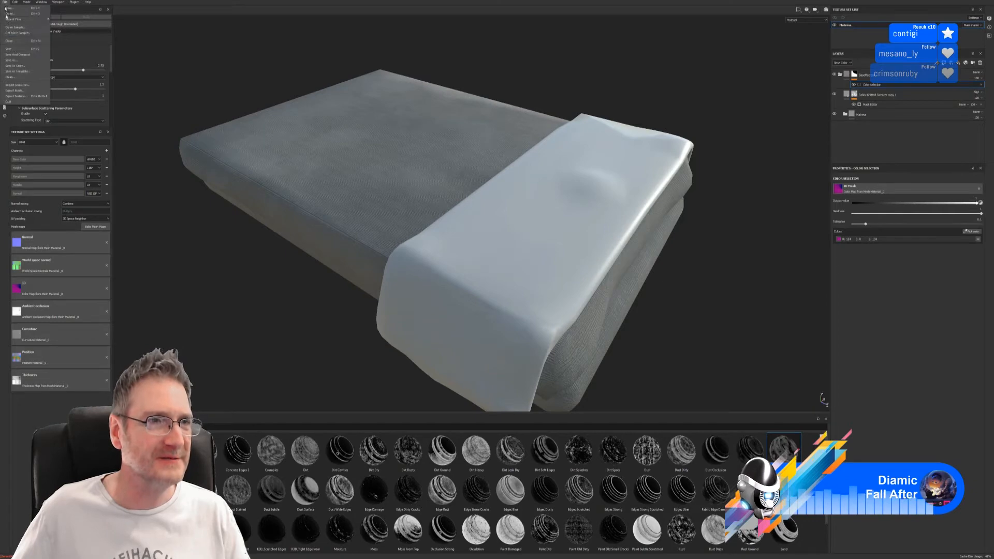
left_click(17, 60)
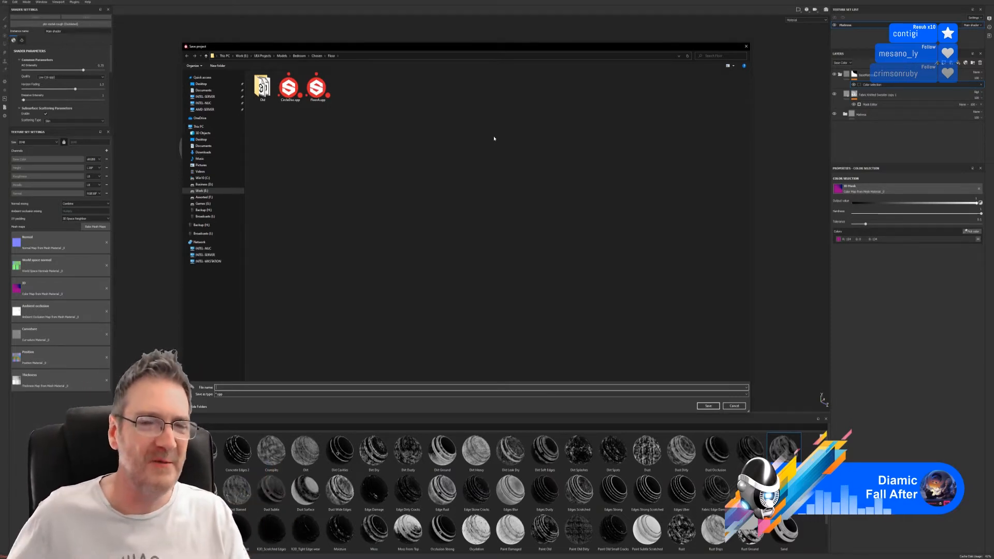
left_click(317, 56)
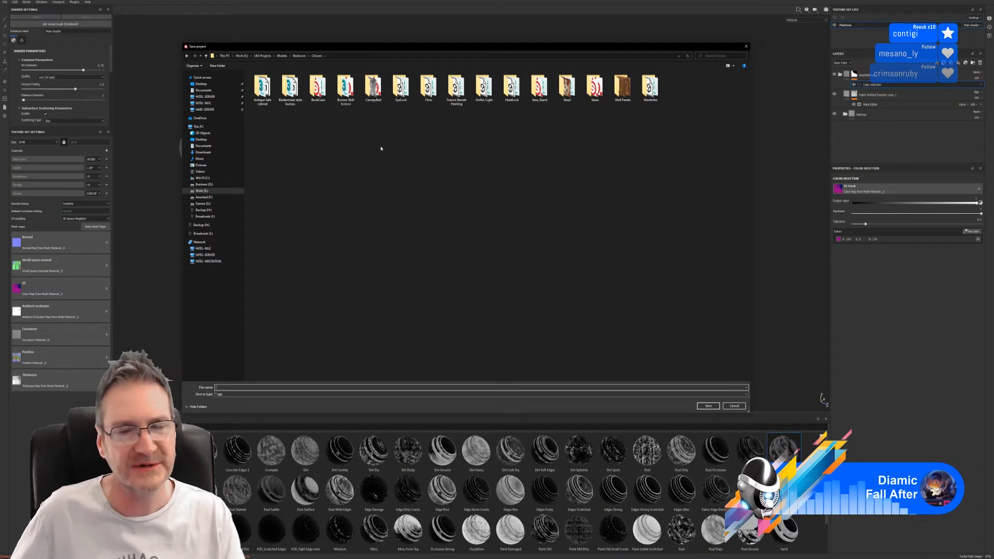
double_click(373, 86)
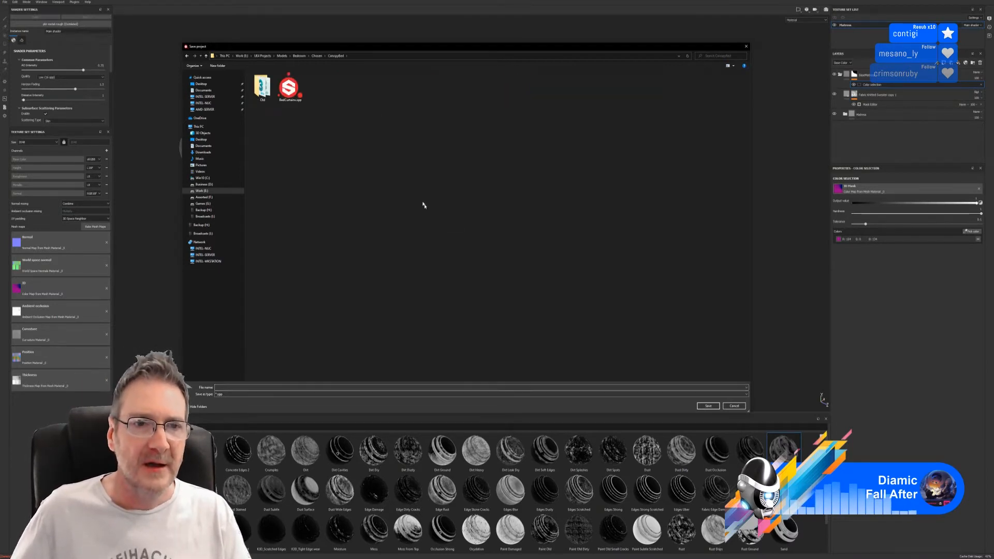
left_click(234, 386)
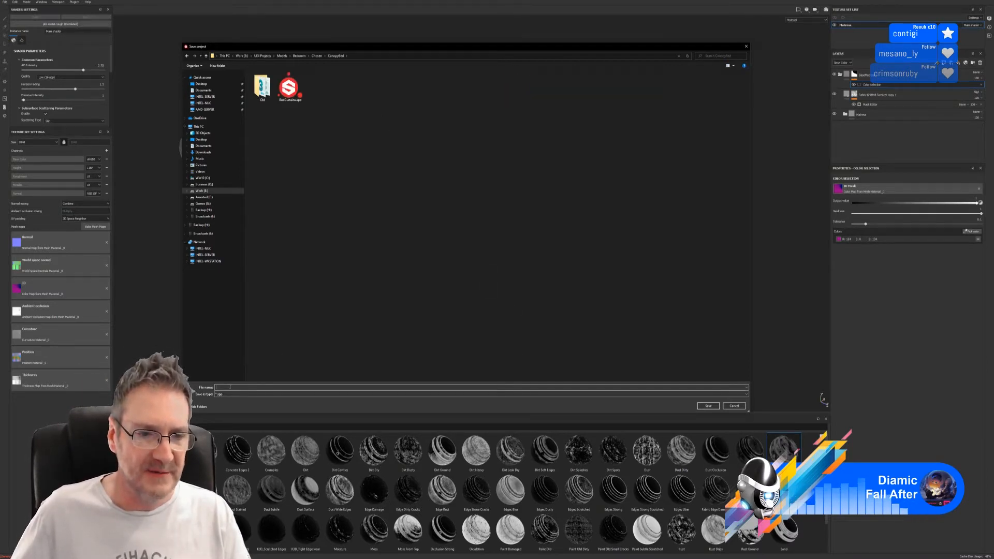
type("Mattr")
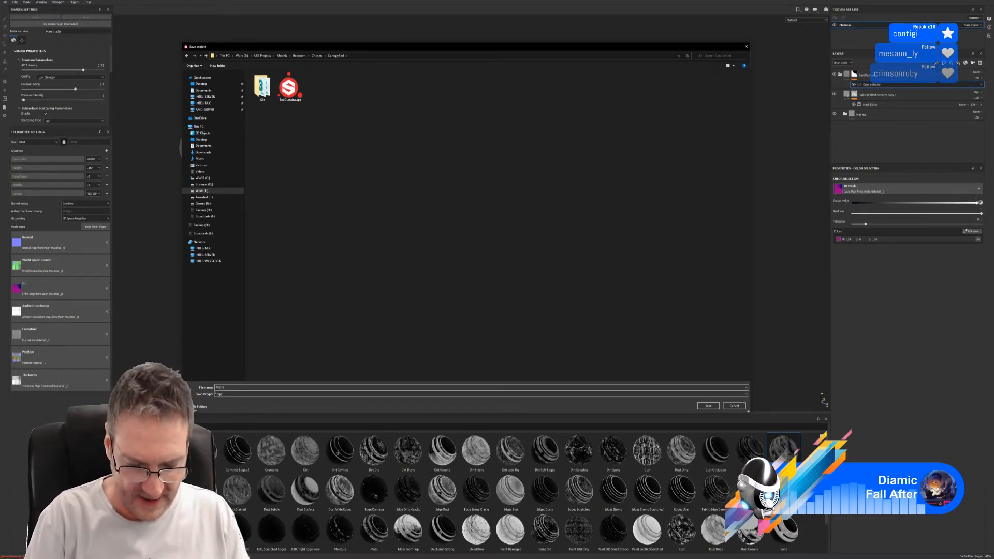
type("es")
key("Return")
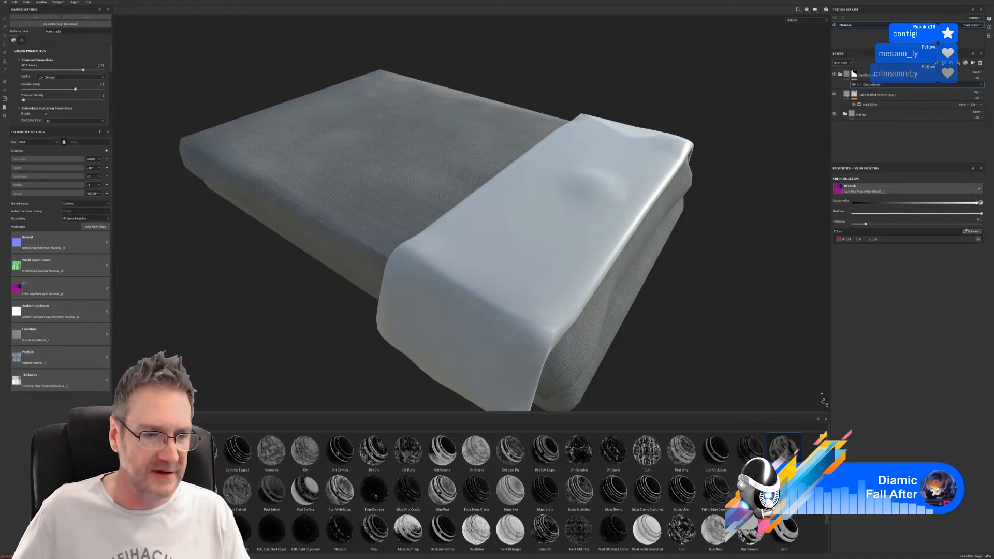
Browse the material library's fabrics for a base material for the folded blanket
left_click(130, 511)
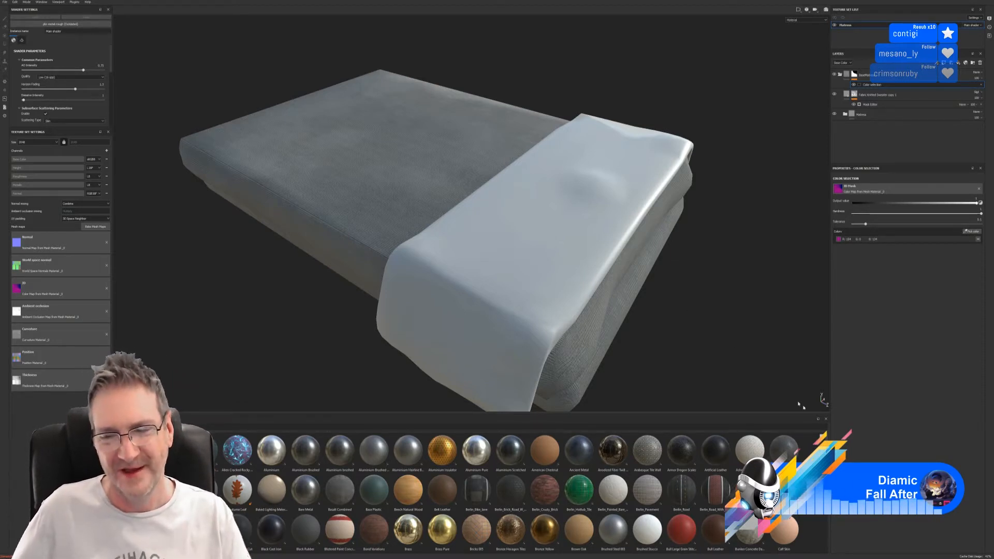
scroll(766, 466, "down", 4)
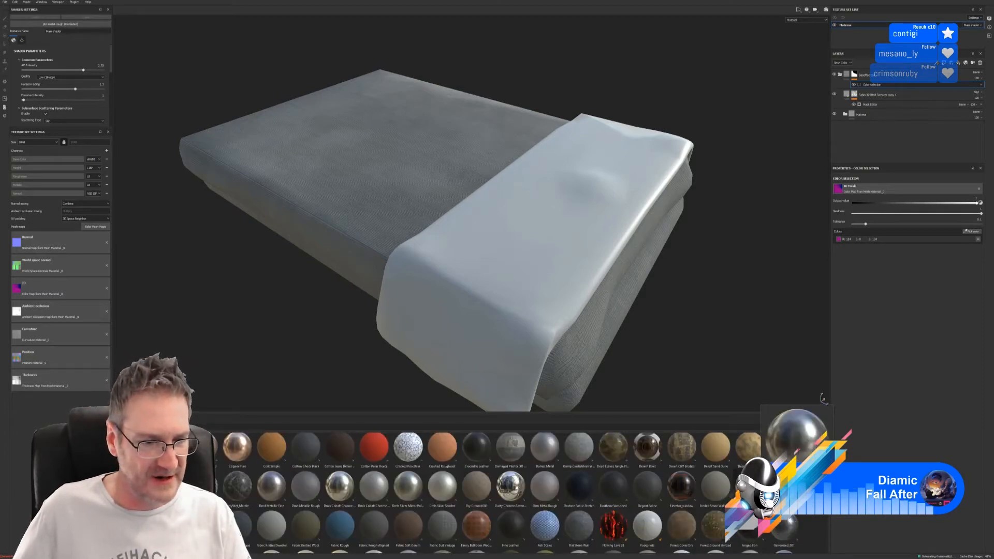
scroll(766, 466, "down", 3)
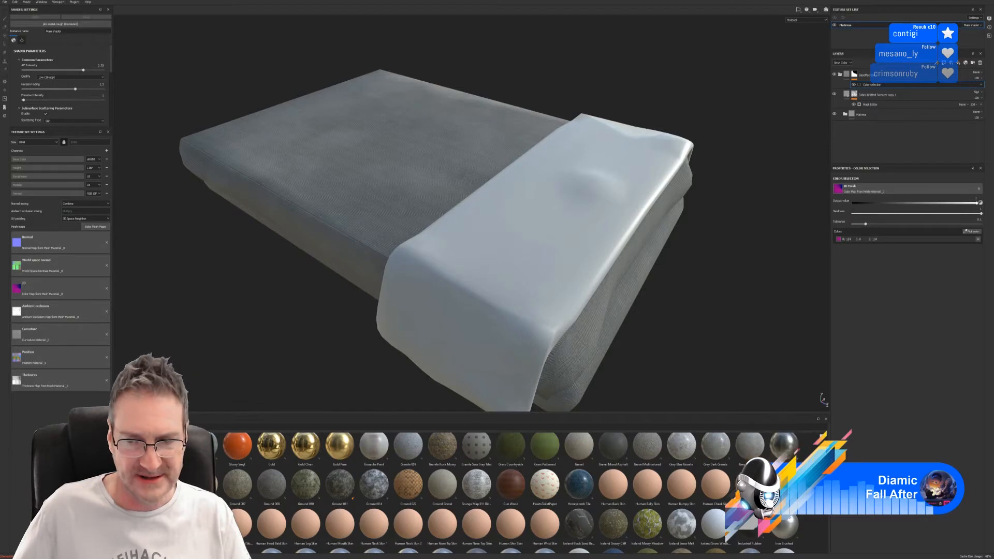
scroll(523, 492, "up", 2)
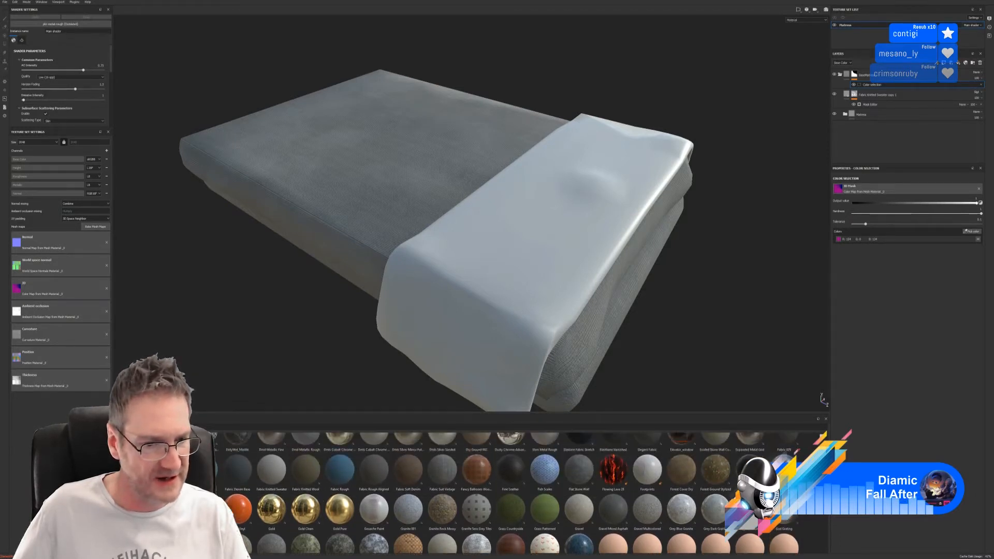
scroll(523, 492, "up", 1)
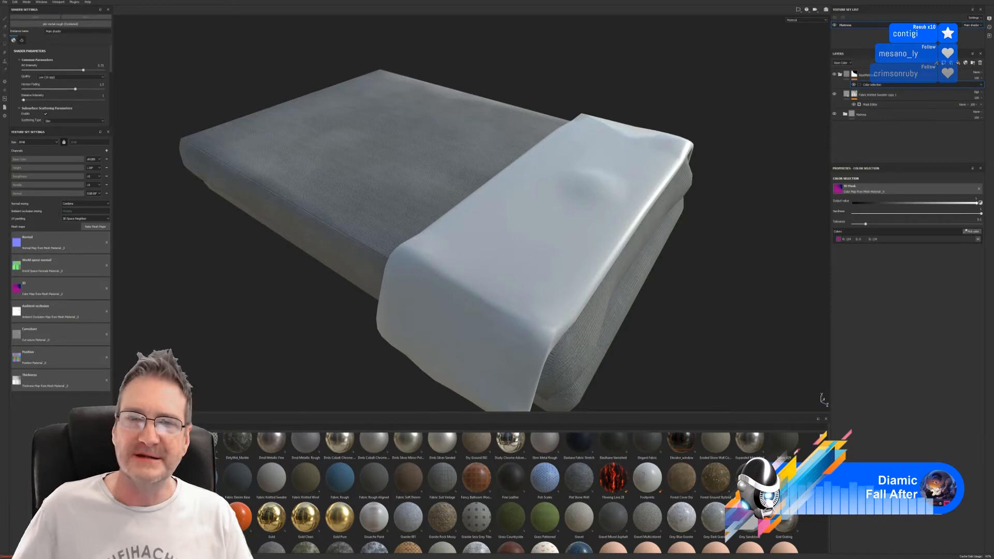
Minimise the texturing project and launch Photoshop
left_click(963, 2)
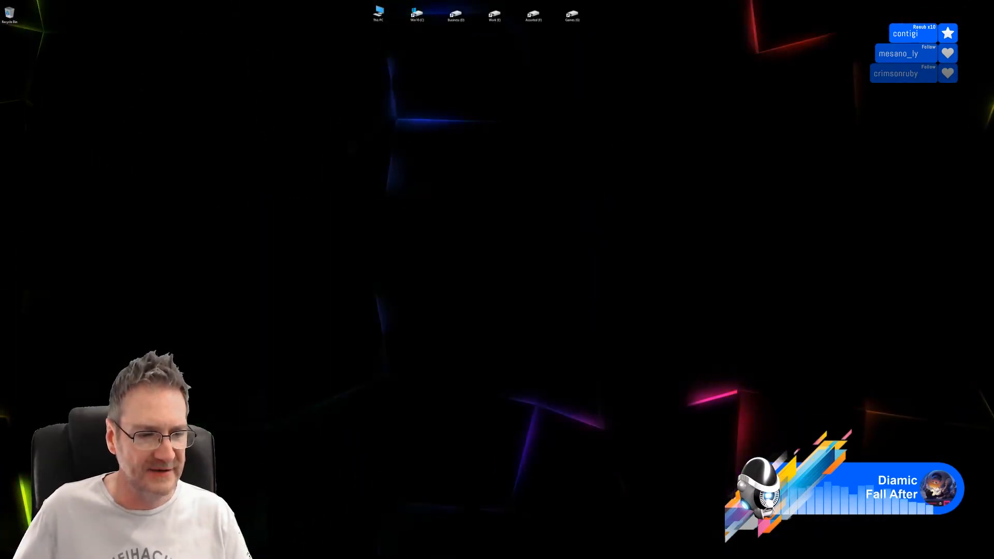
key("super")
left_click(217, 331)
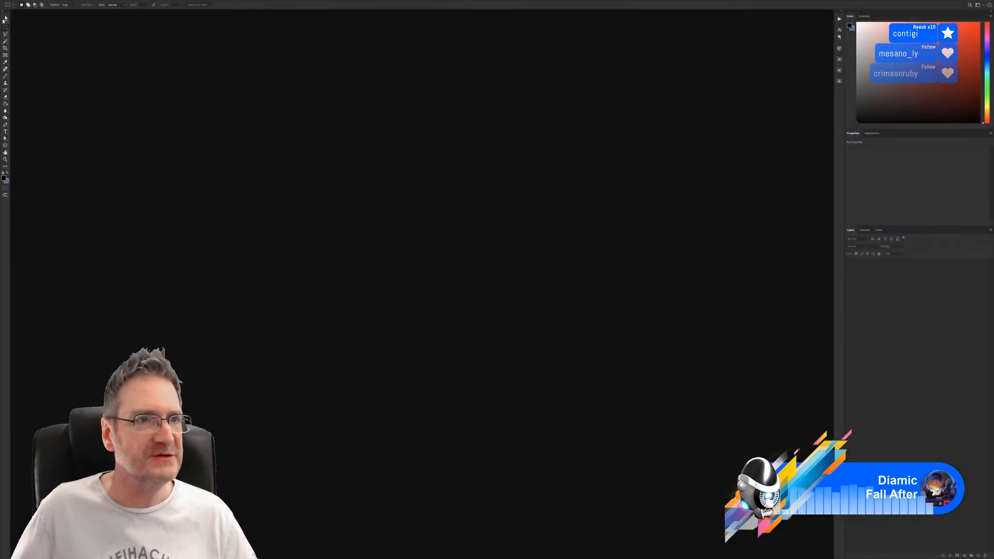
Browse for images to open in the Reference folder of Models under UE4 Projects on the Work drive
left_click(15, 0)
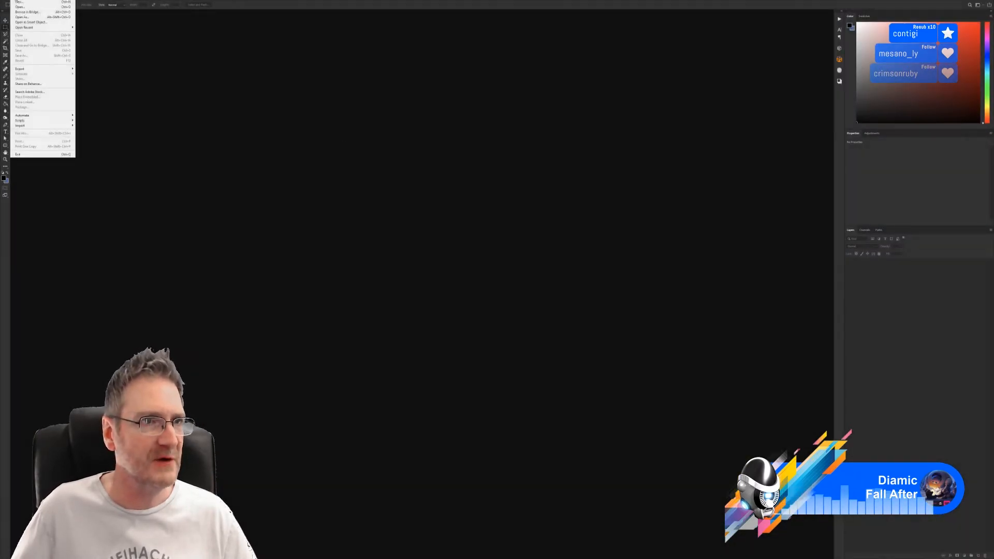
left_click(32, 9)
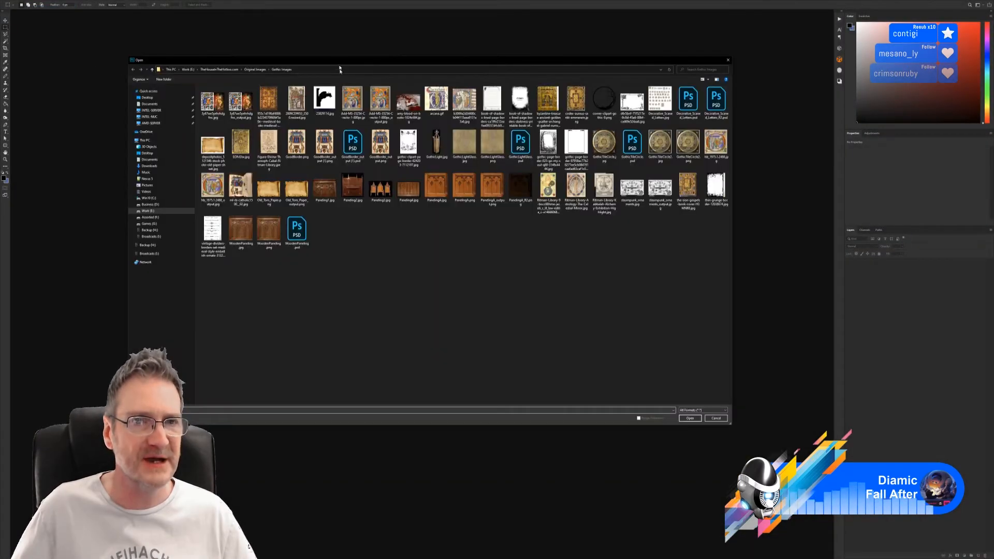
left_click(150, 212)
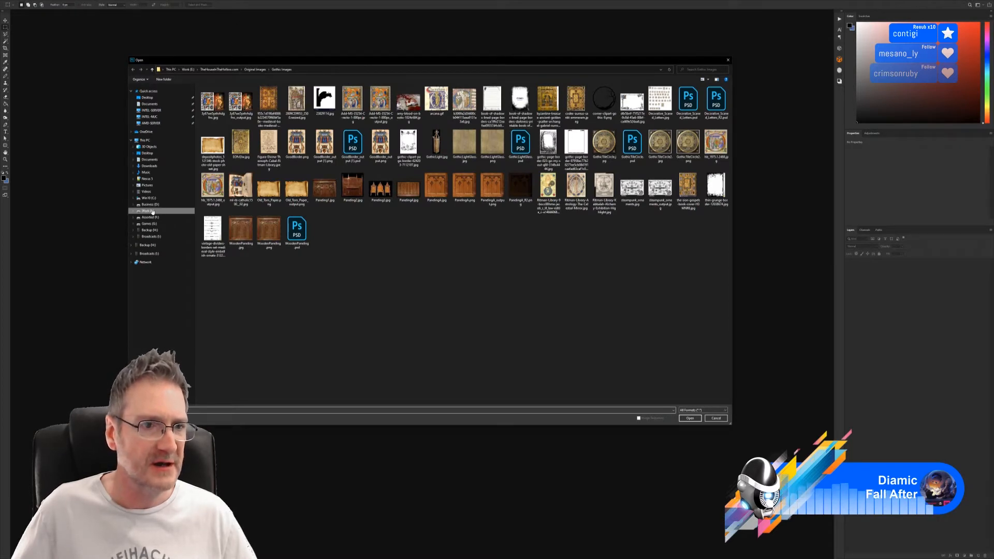
double_click(603, 136)
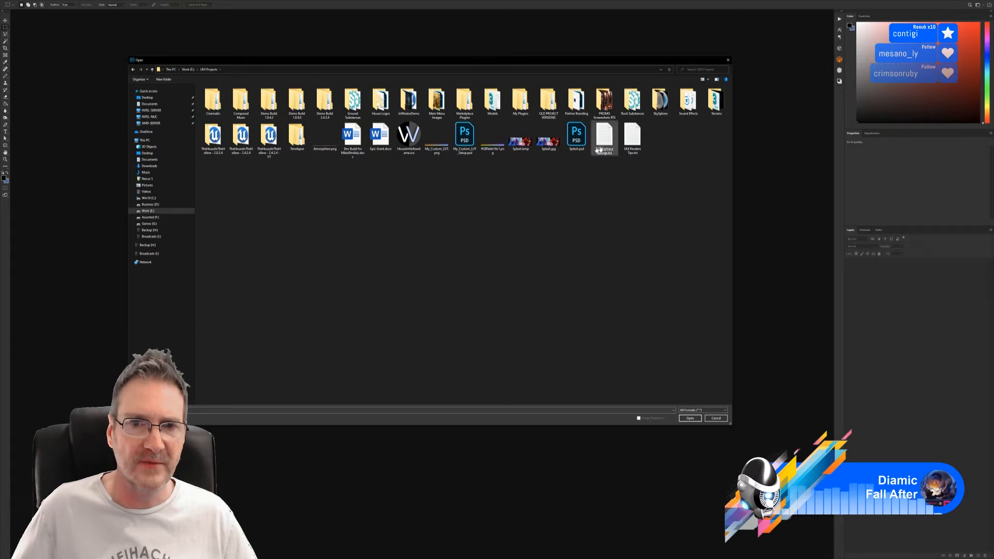
double_click(492, 106)
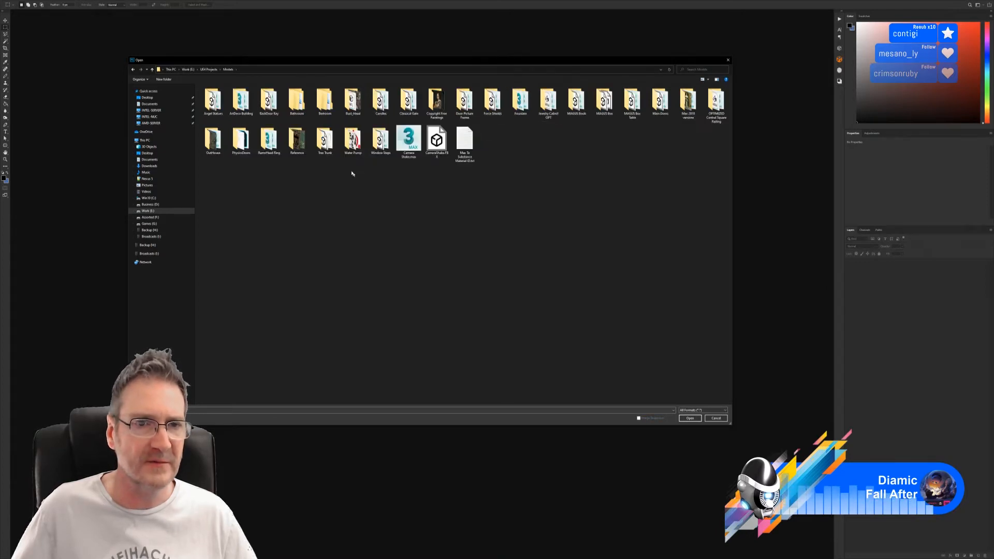
double_click(297, 139)
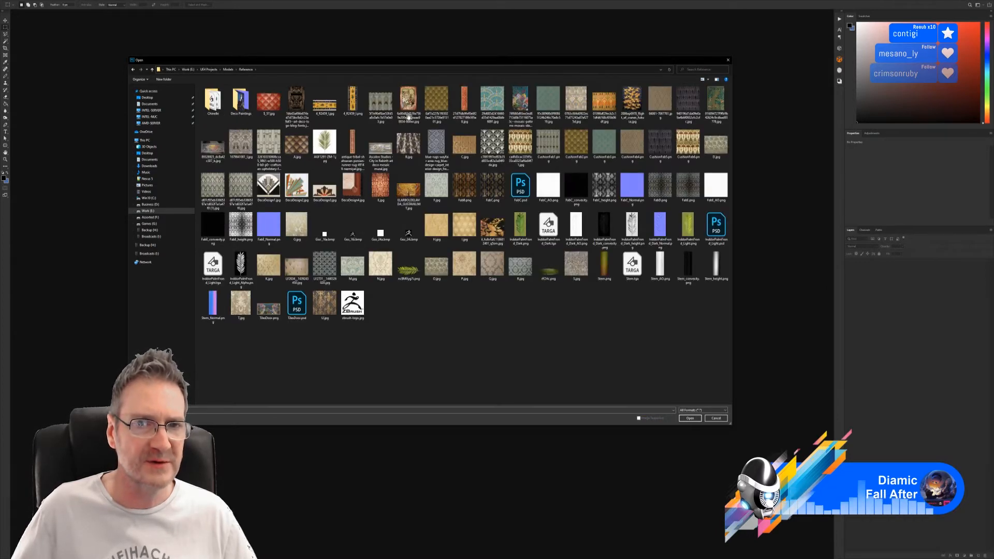
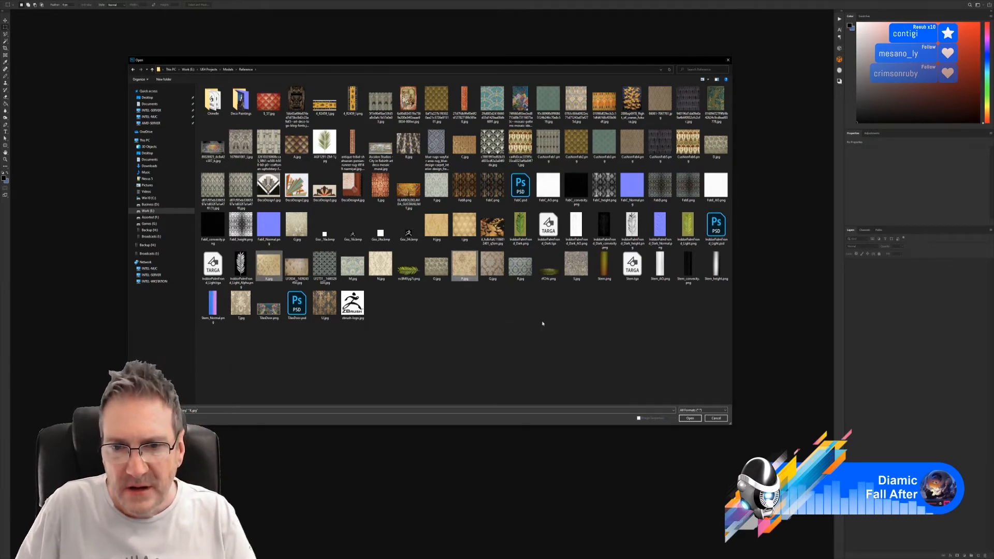
Open the four patterned fabric images K.jpg, P.jpg, R.jpg and S.jpg from the Reference folder
left_click(580, 280, "ctrl")
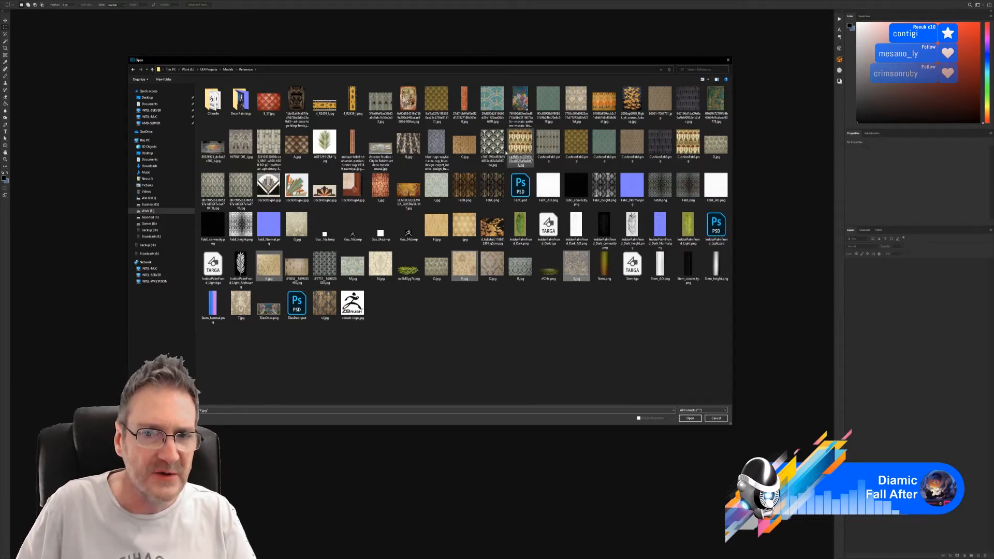
left_click(438, 186, "ctrl")
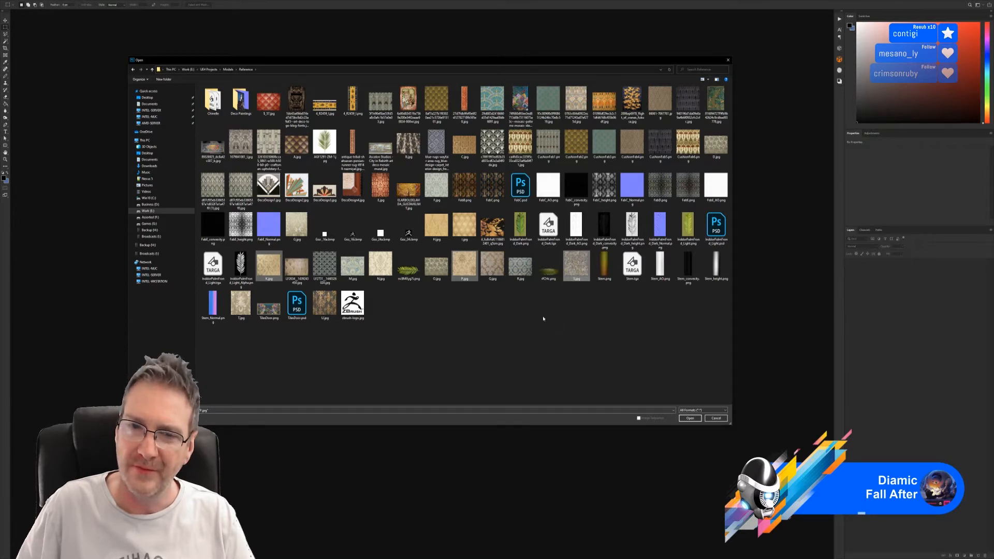
left_click(520, 265, "ctrl")
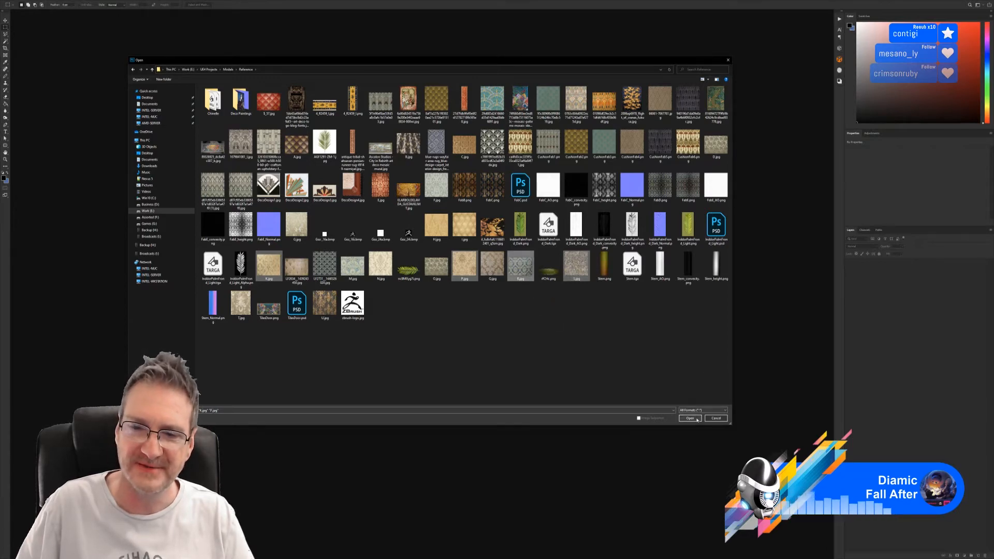
left_click(695, 419)
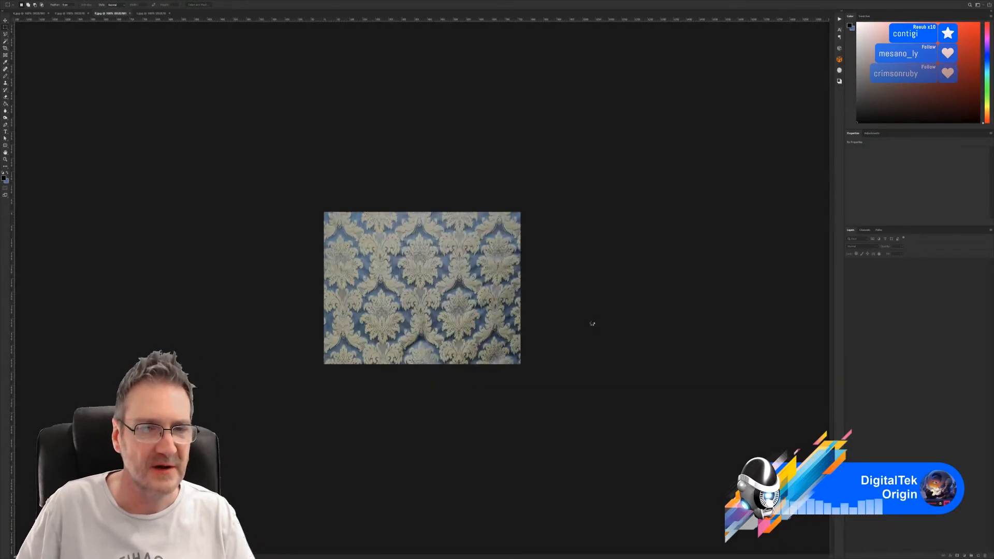
Examine the four opened fabric patterns up close to judge which suits the blanket
scroll(455, 303, "up", 5, "alt")
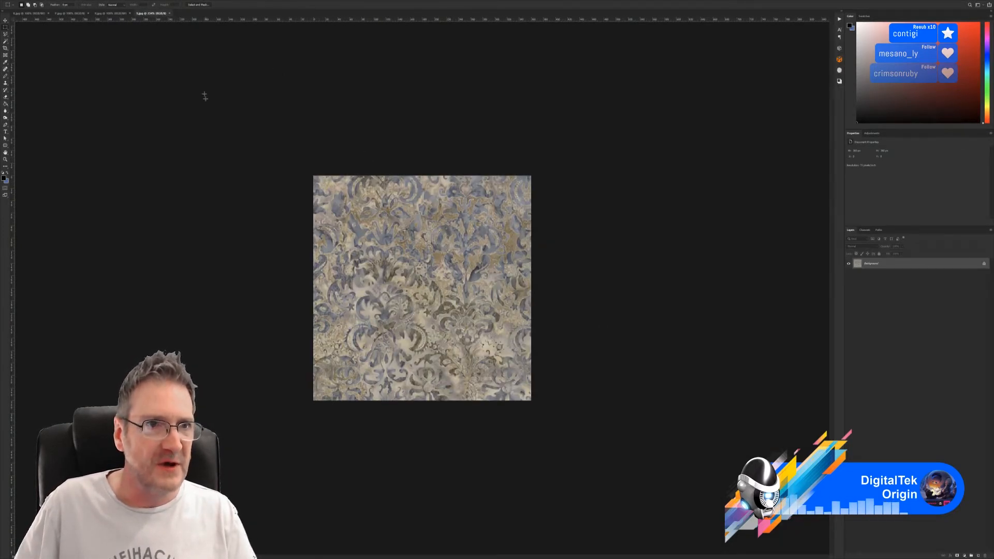
scroll(206, 118, "up", 3, "alt")
scroll(198, 126, "down", 1, "alt")
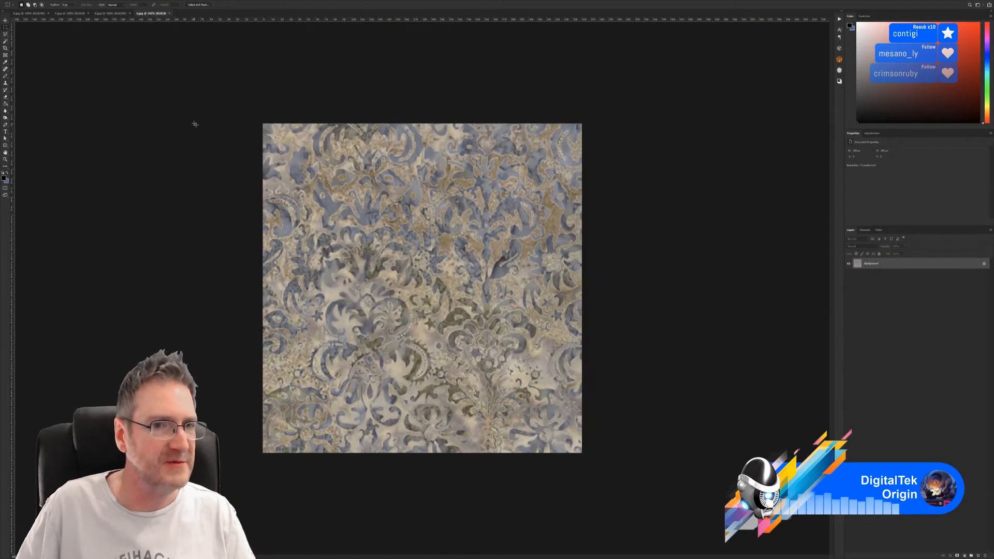
left_click(111, 13)
scroll(422, 293, "up", 4, "alt")
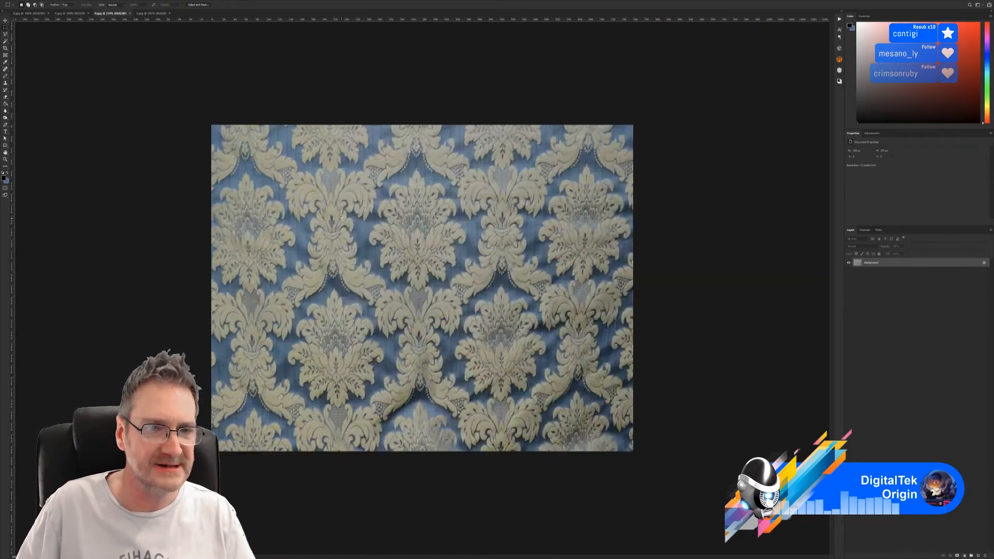
left_click(69, 13)
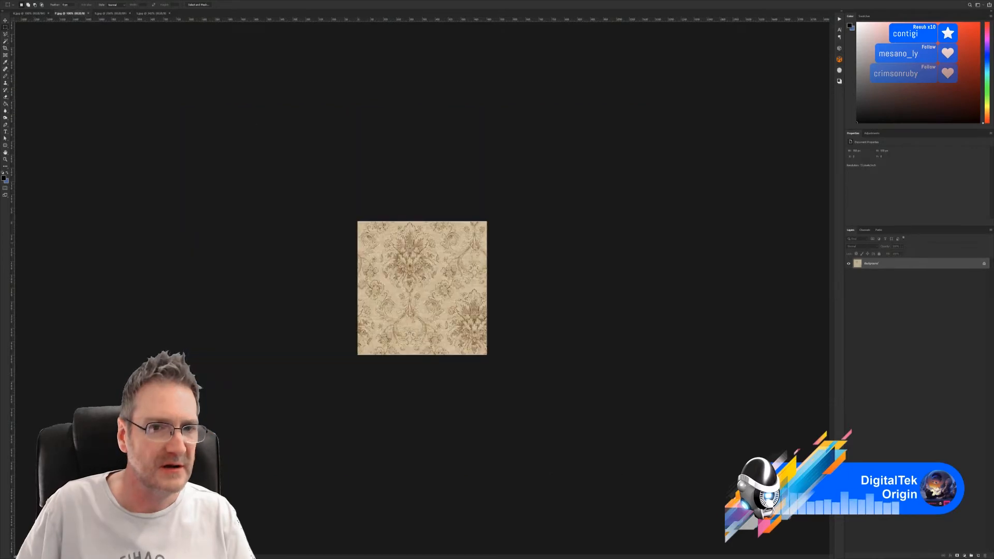
scroll(415, 263, "up", 2, "alt")
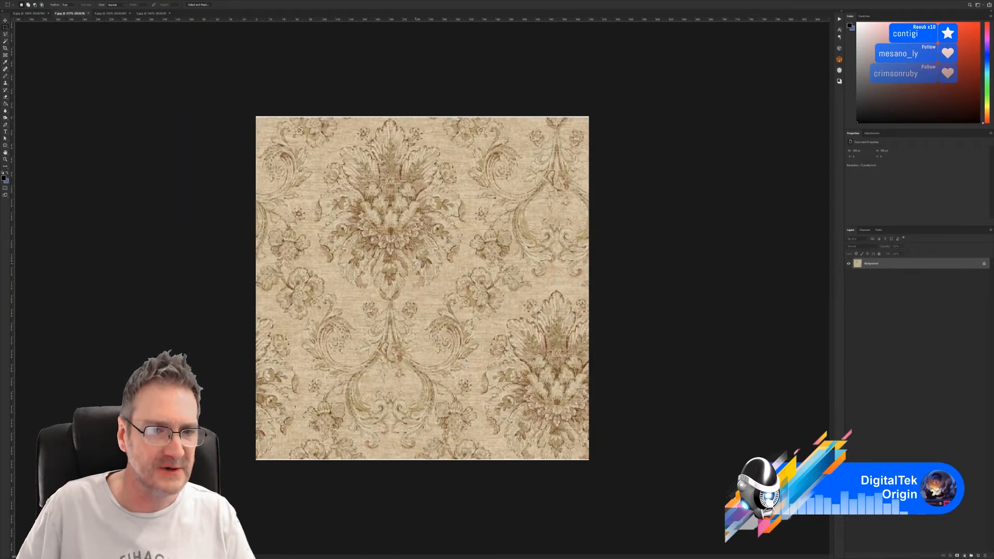
left_click(37, 15)
scroll(383, 264, "up", 4, "alt")
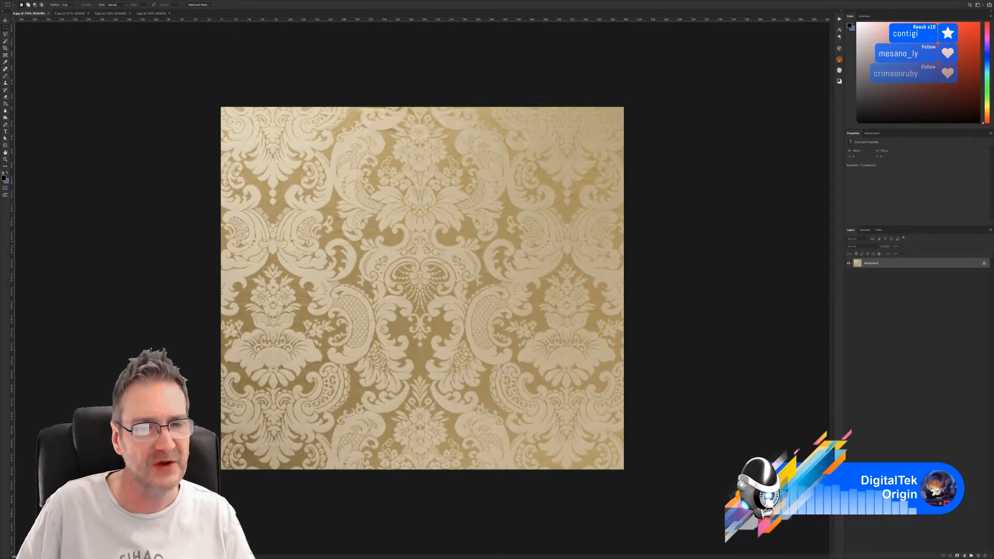
left_click(70, 13)
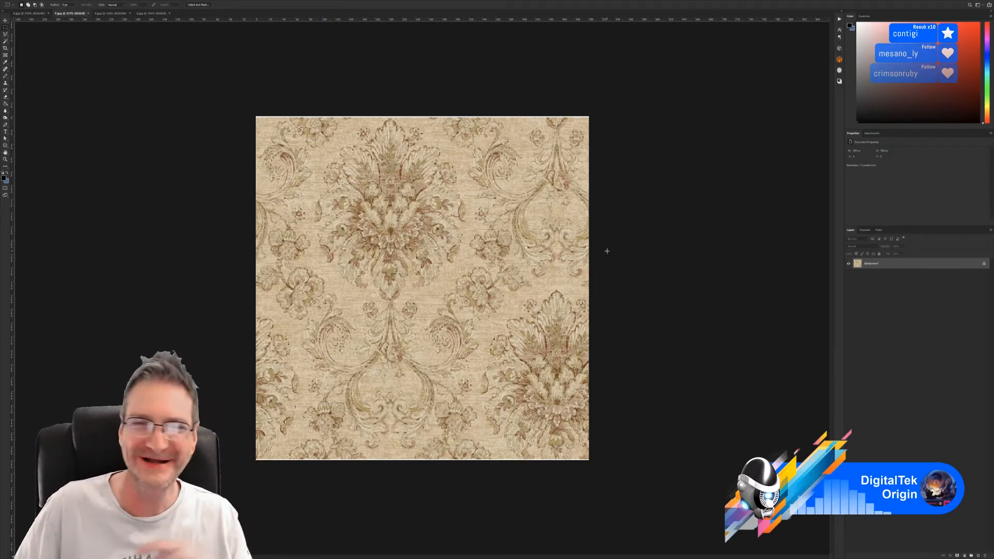
left_click(113, 13)
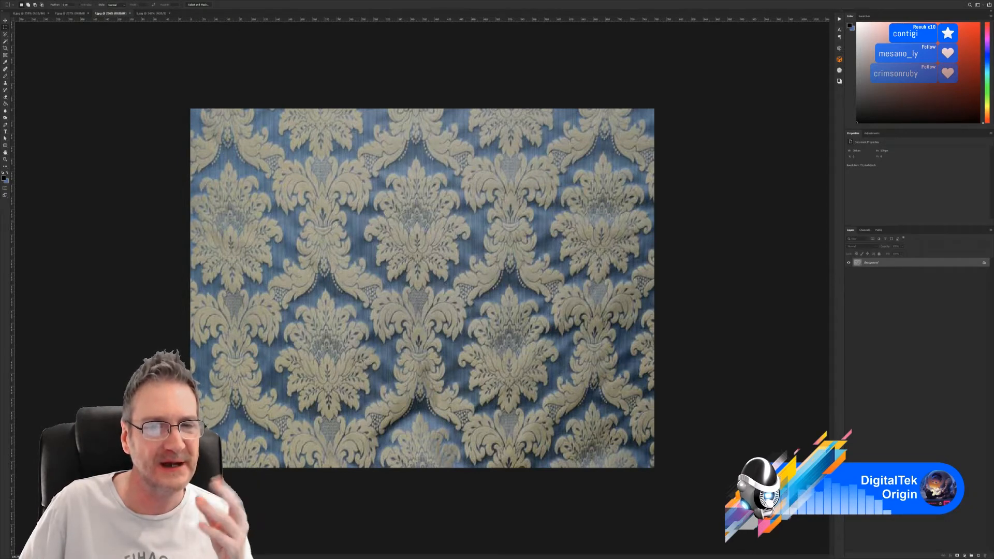
left_click(151, 12)
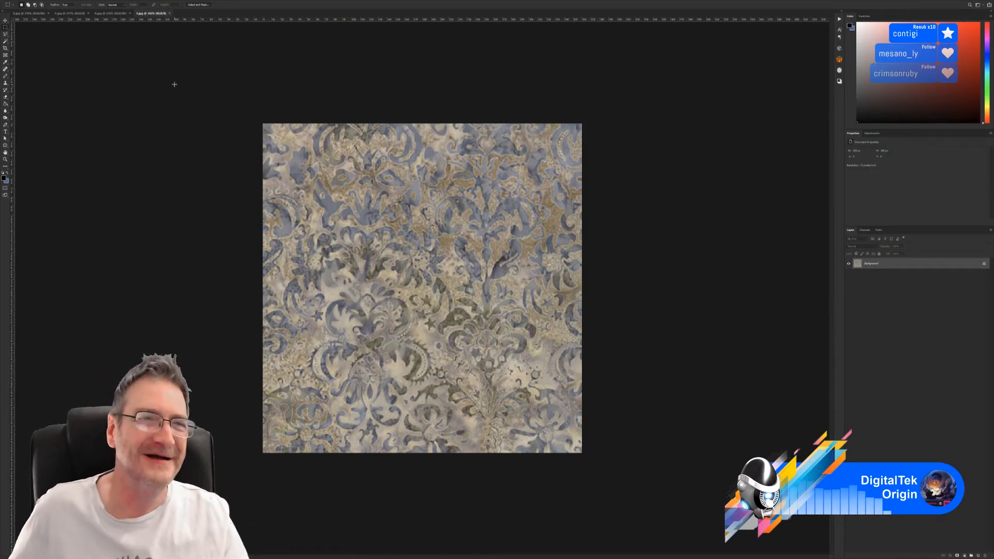
Close the beige floral and gold damask images, keeping the two blue-toned patterns open
left_click(69, 13)
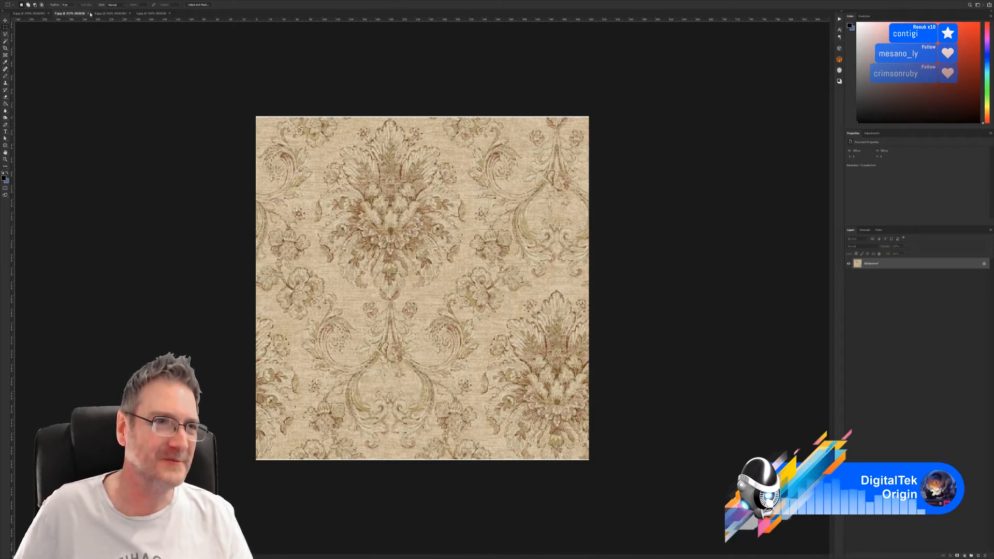
left_click(89, 14)
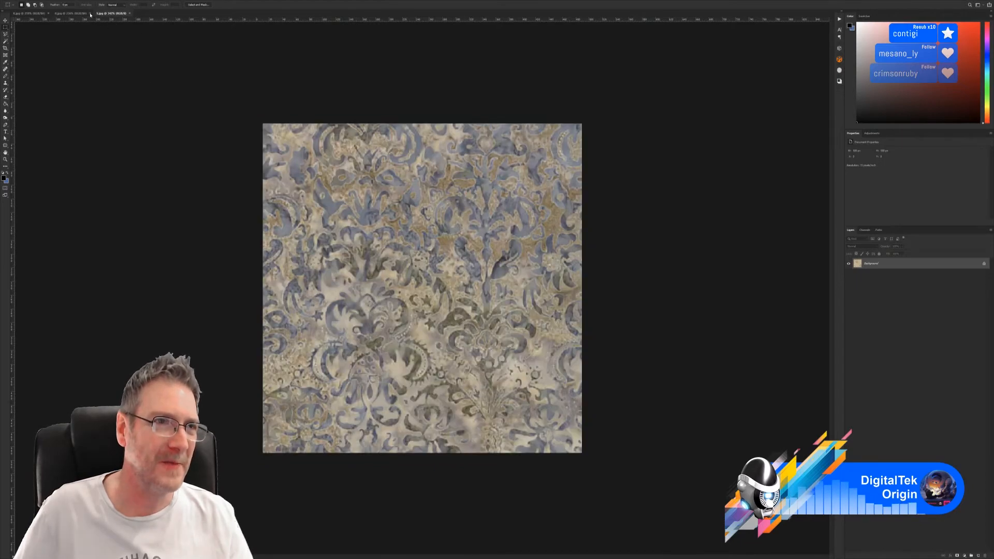
left_click(33, 14)
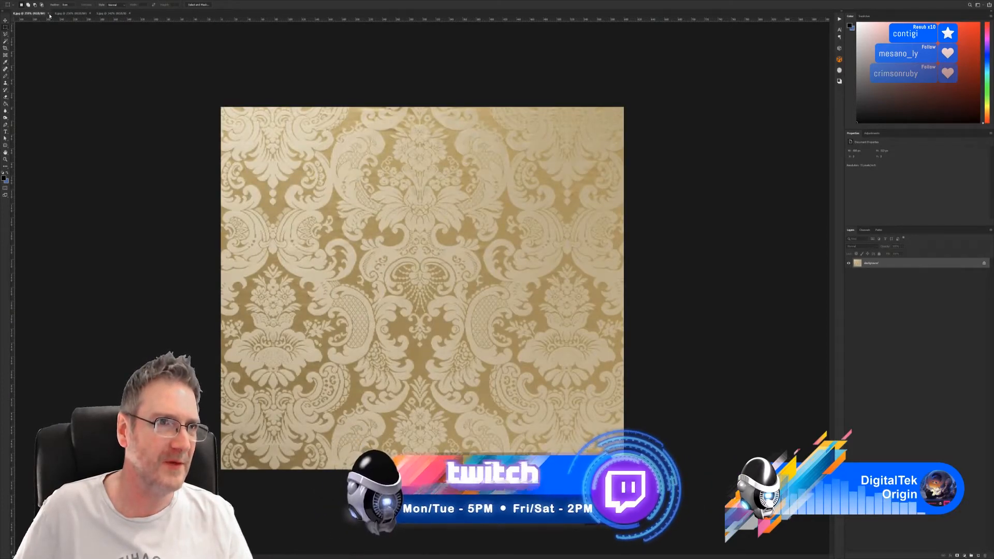
left_click(48, 14)
Open the blue and cream paisley image M.jpg from the Reference folder
left_click(17, 0)
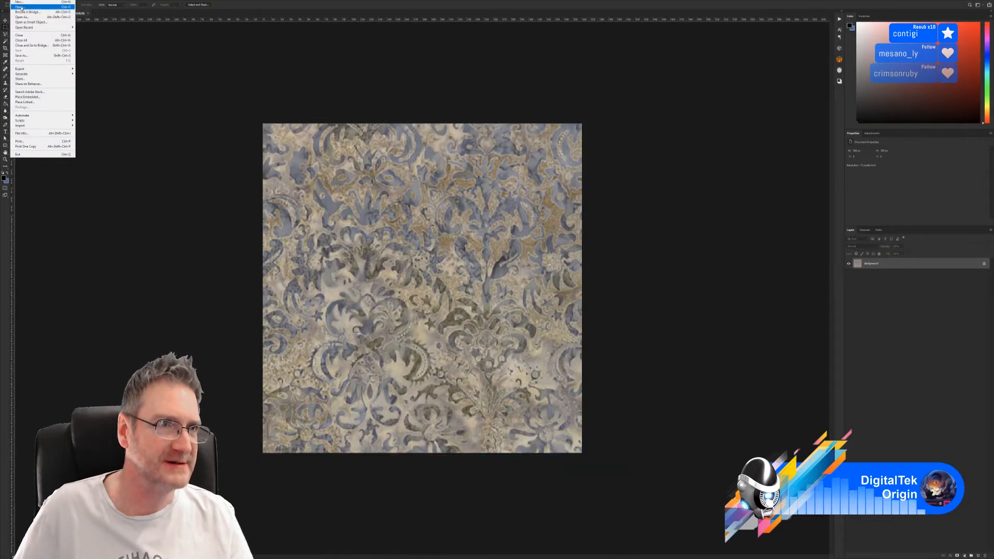
left_click(20, 7)
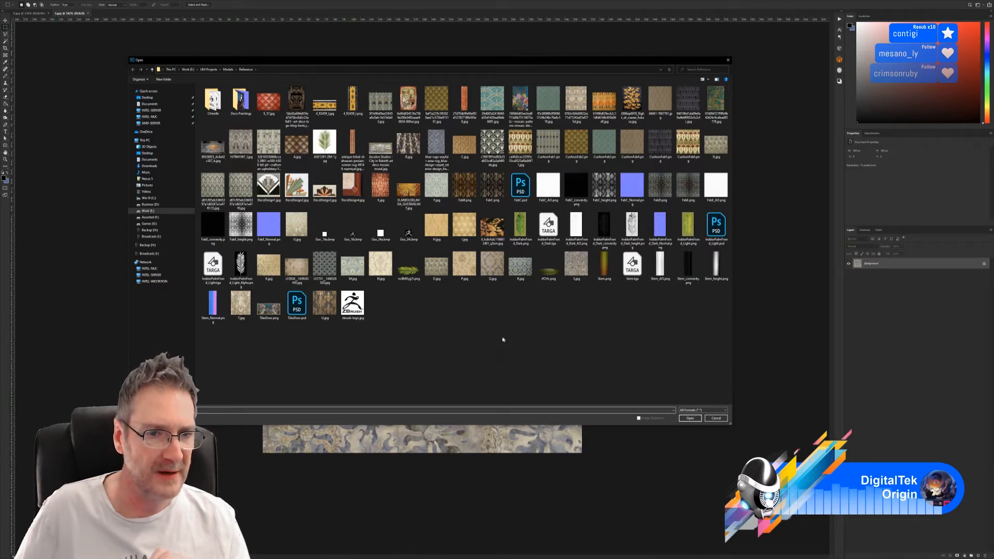
left_click(357, 274)
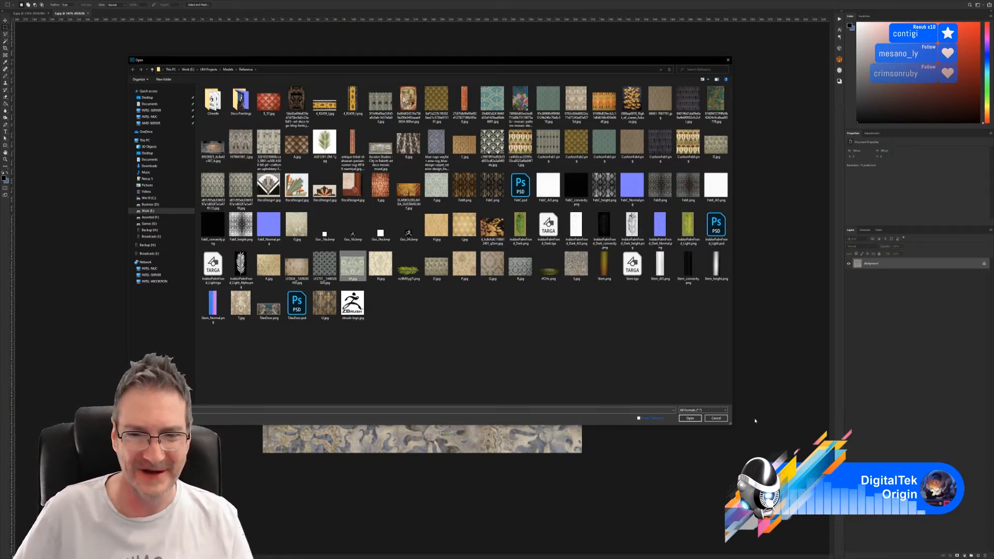
left_click(690, 418)
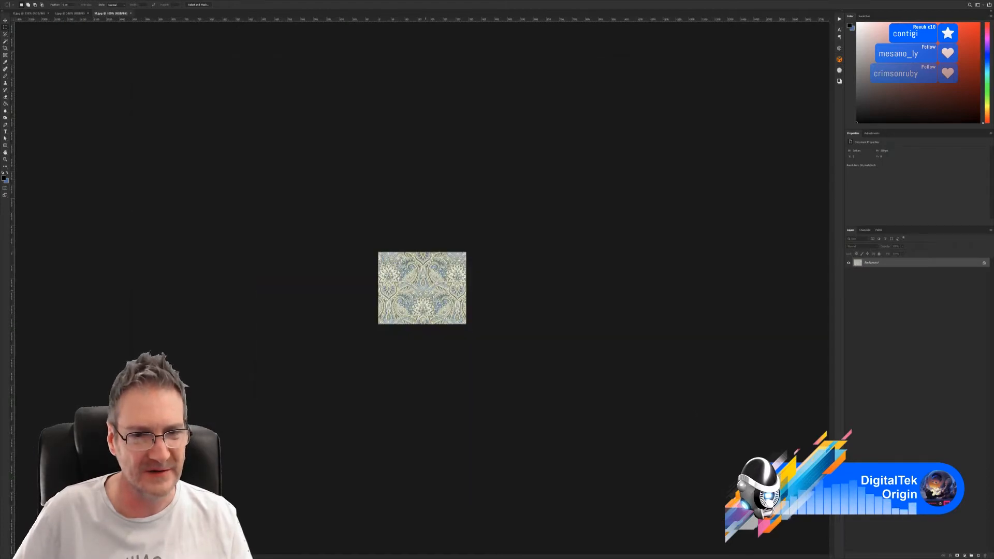
scroll(425, 290, "up", 12, "alt")
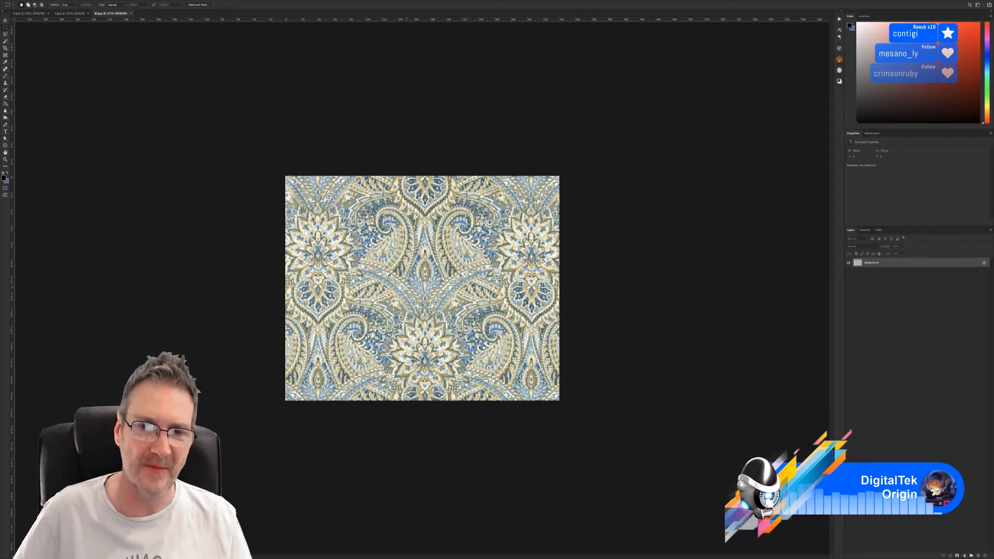
Compare the paisley pattern with the two blue damask images and close the paisley image
left_click(70, 14)
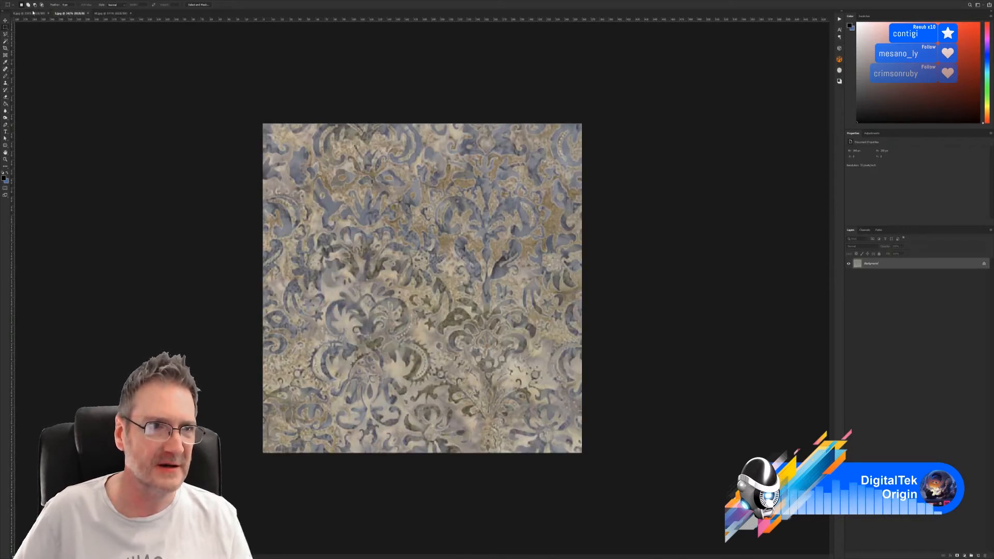
left_click(35, 14)
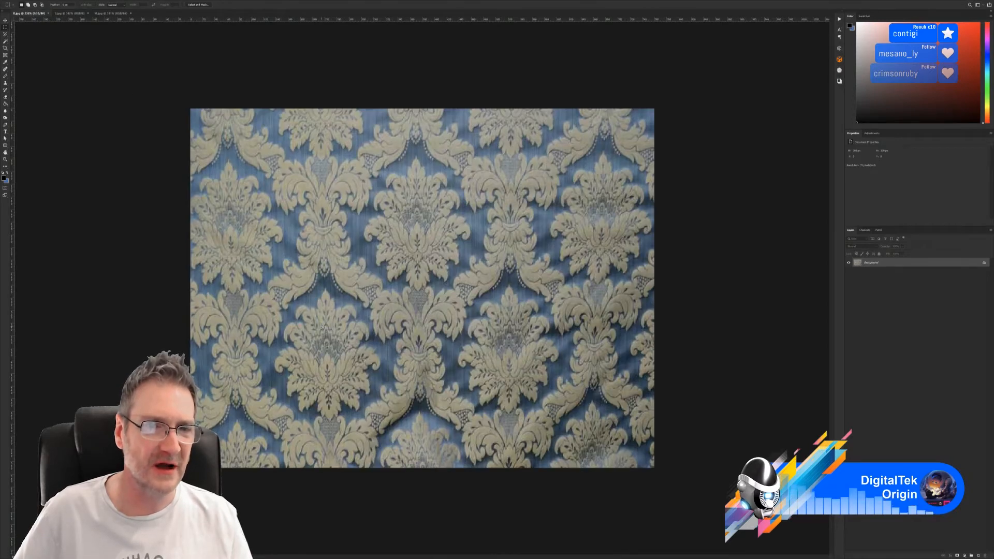
left_click(124, 15)
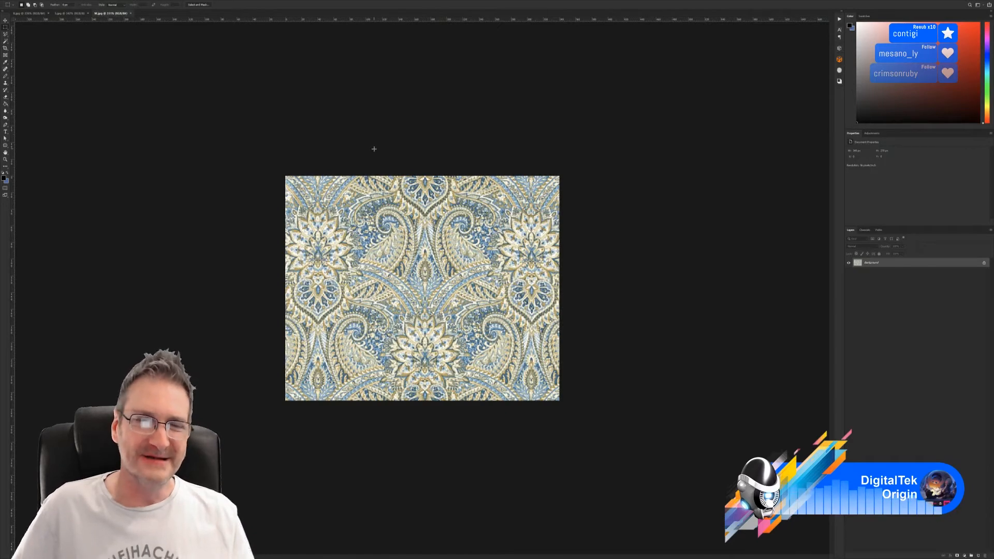
left_click(130, 14)
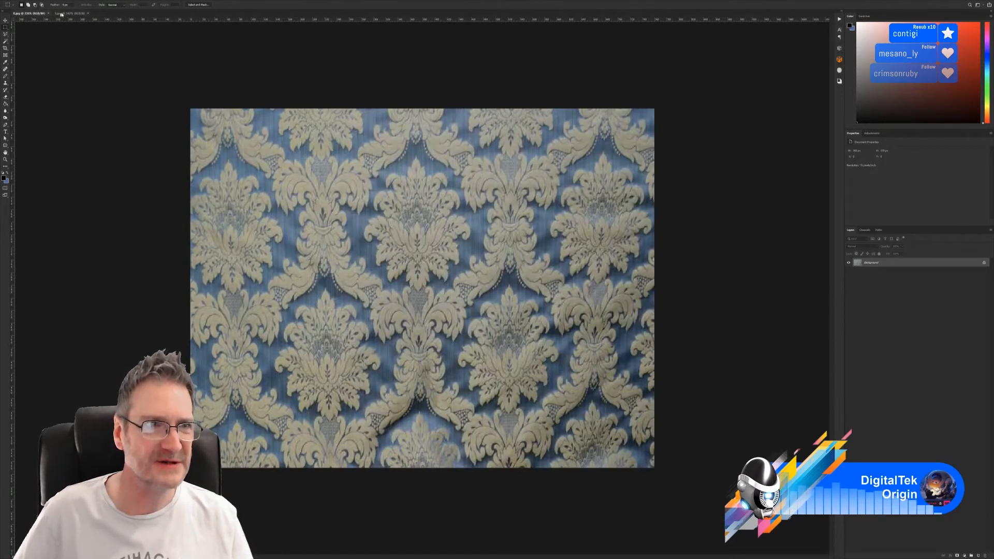
Arrange the two remaining damask images side by side in a 2-up Vertical layout, with both patterns fully in view
left_click(110, 2)
mouse_move(130, 2)
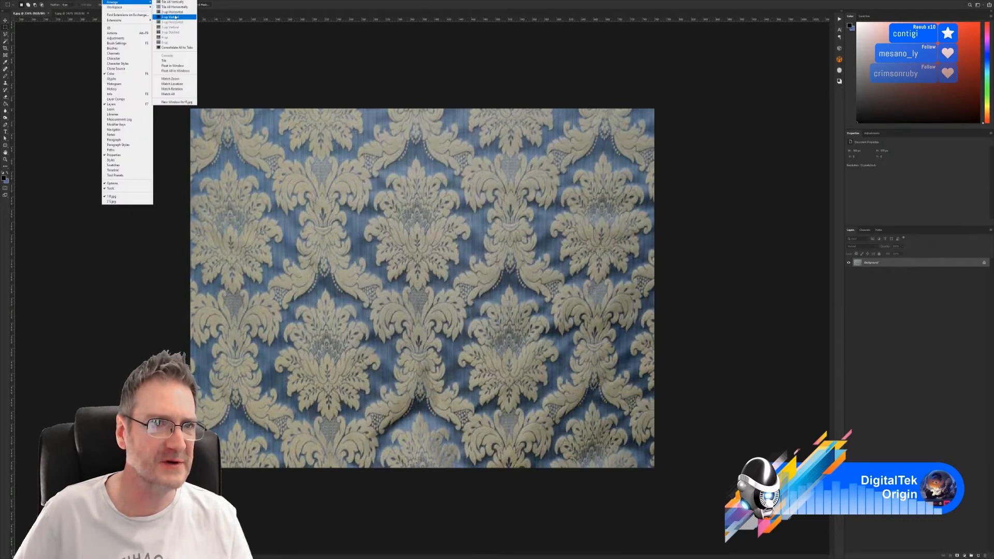
left_click(175, 17)
scroll(226, 217, "down", 3, "alt")
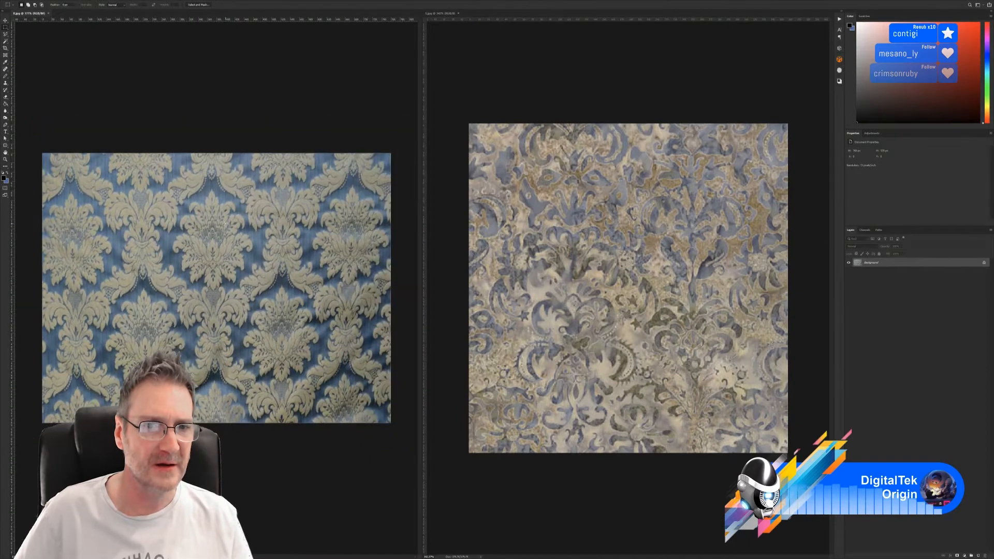
left_click(508, 82)
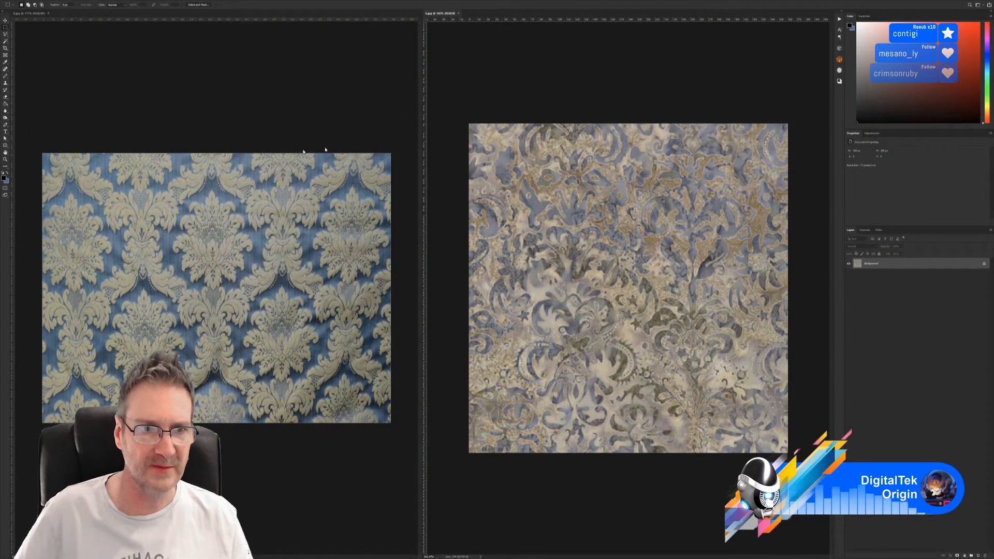
Resize the blue damask image to 512 × 512 pixels without keeping its original proportions
left_click(166, 103)
left_click(37, 2)
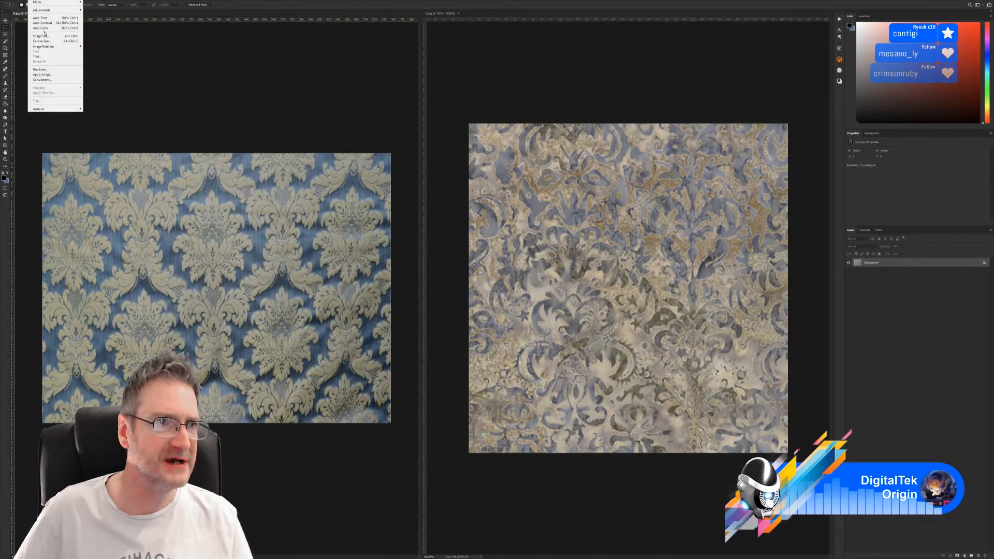
left_click(52, 36)
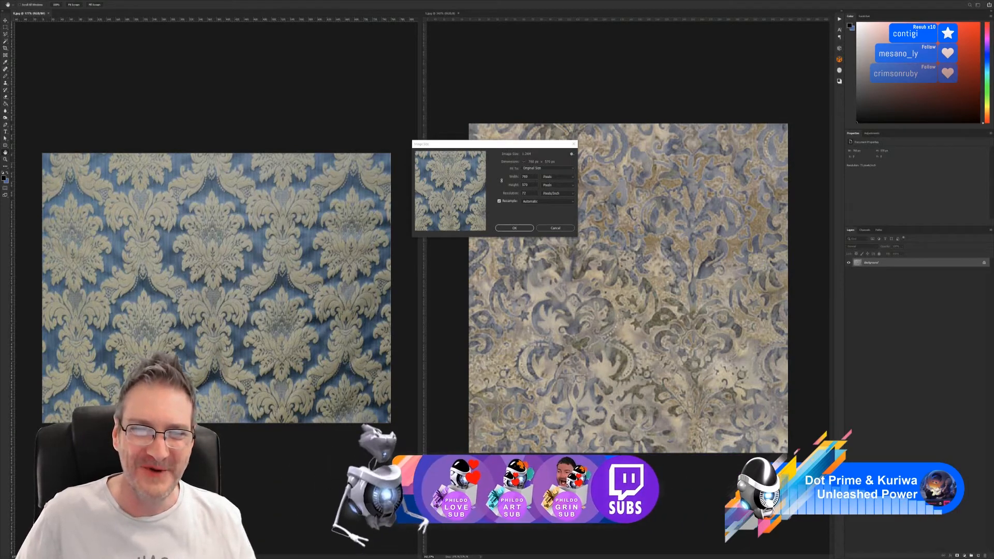
type("5")
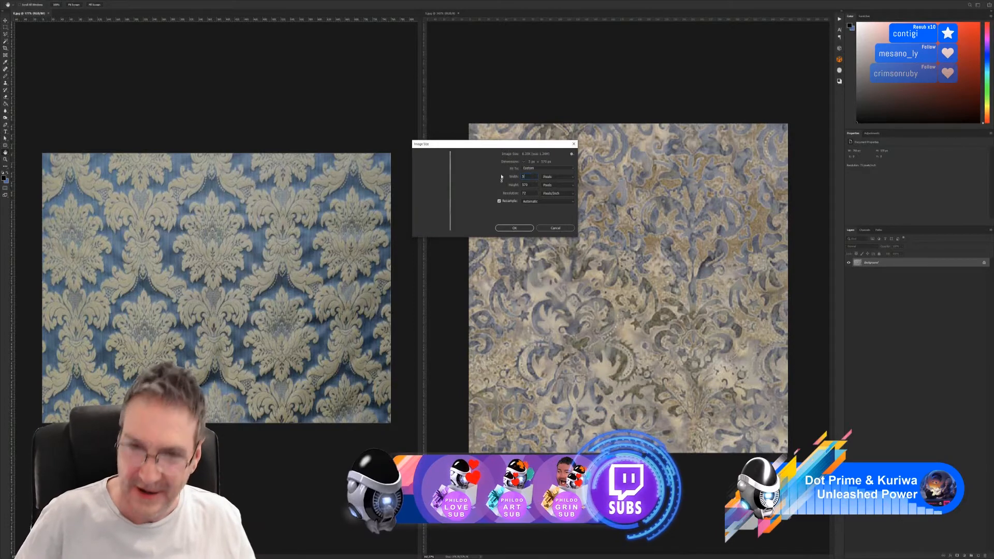
type("12")
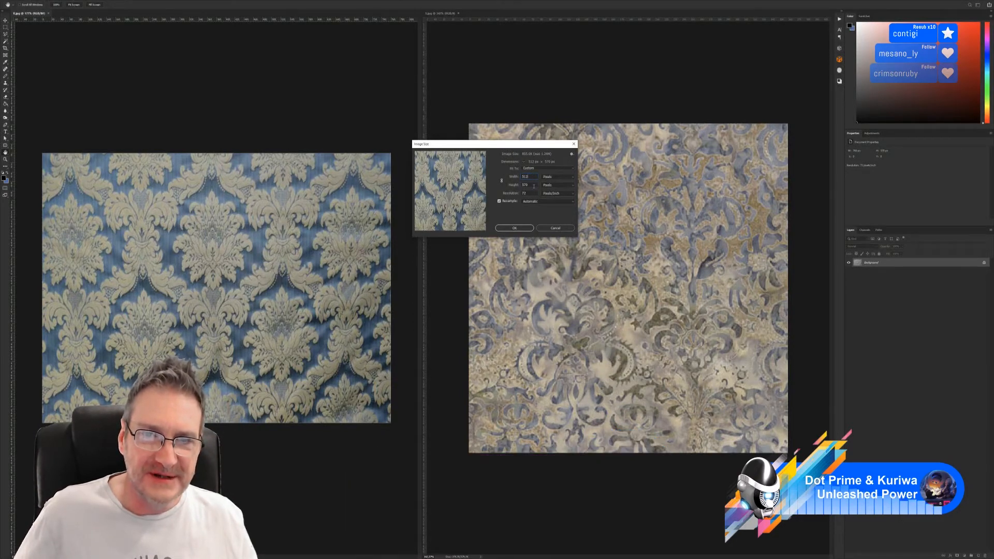
double_click(533, 186)
type("512")
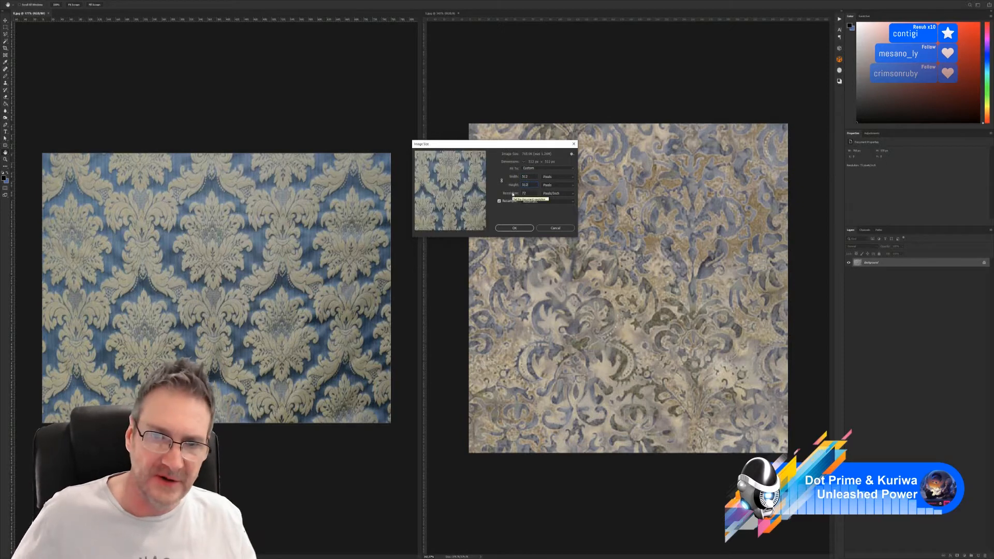
left_click(514, 229)
key("m")
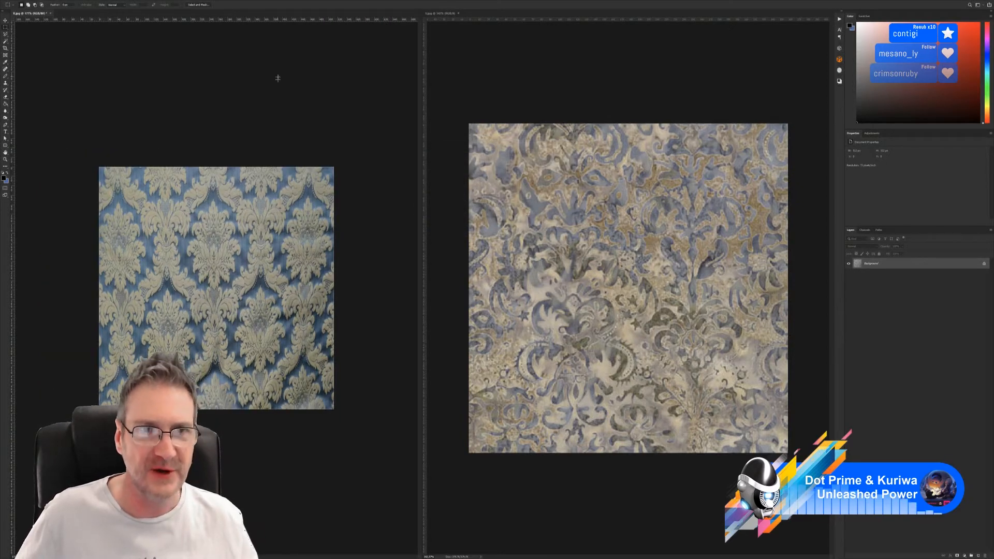
Close the muted purple-and-beige damask image and open the Seamless pattern tools for the remaining blue damask
left_click(458, 13)
scroll(435, 60, "up", 3, "alt")
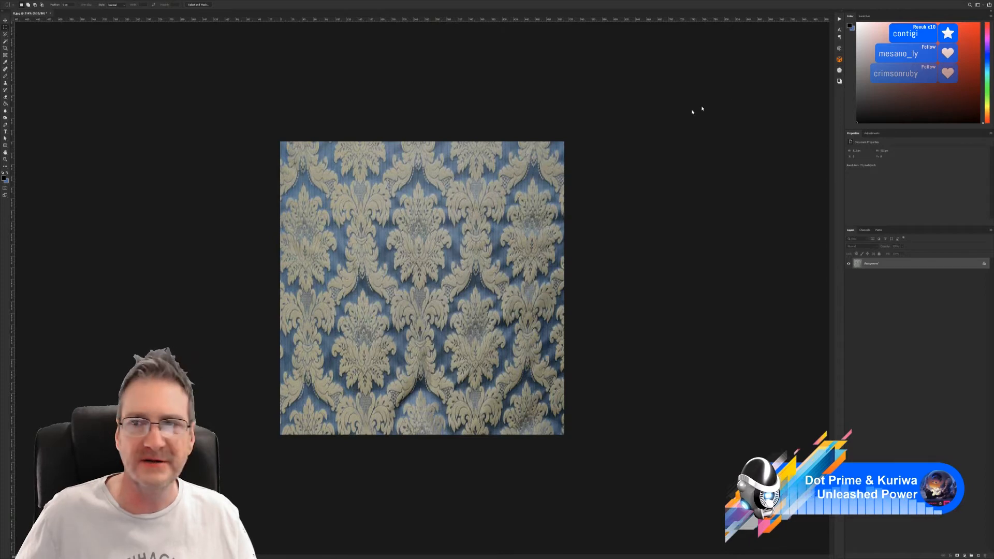
left_click(839, 70)
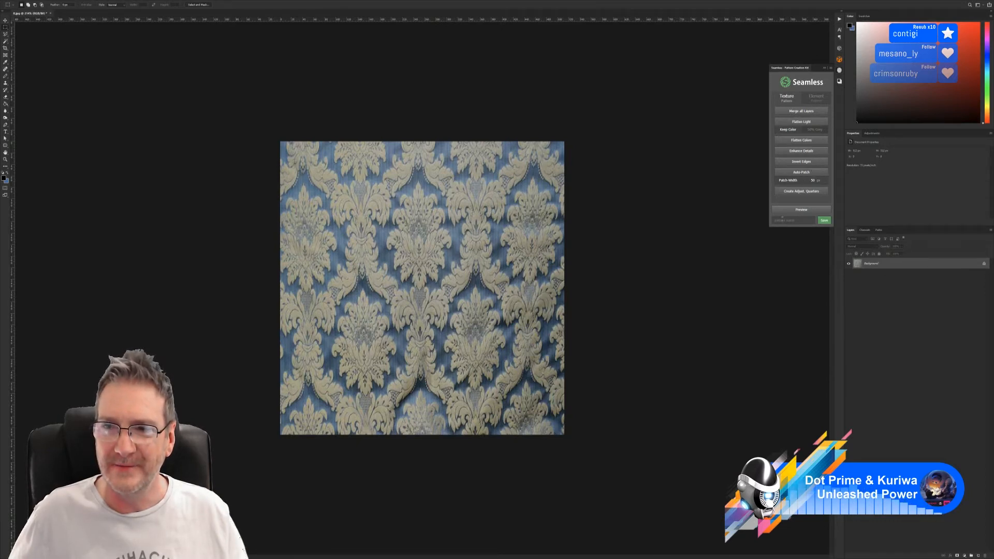
Try Flatten Colors on the blue damask and undo it
left_click(808, 141)
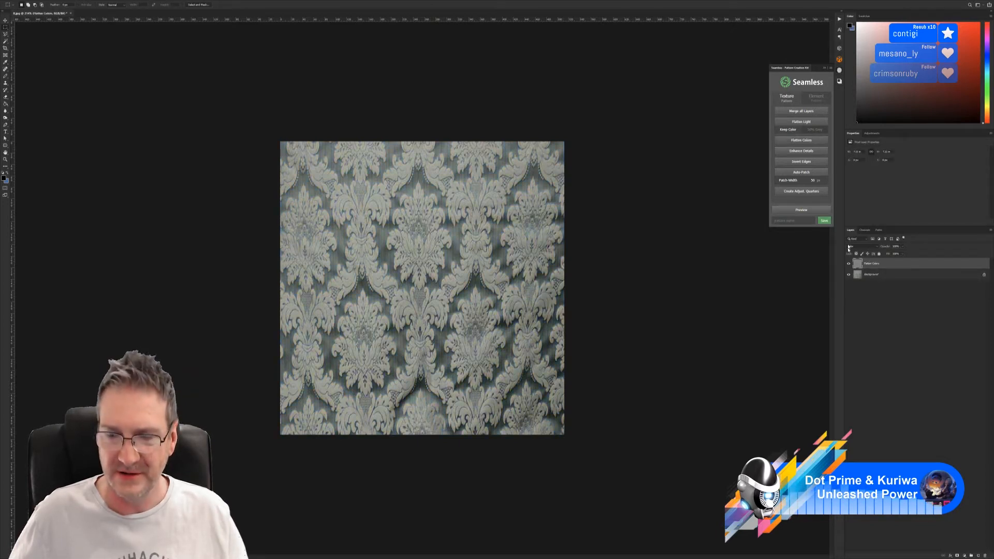
key("ctrl+z")
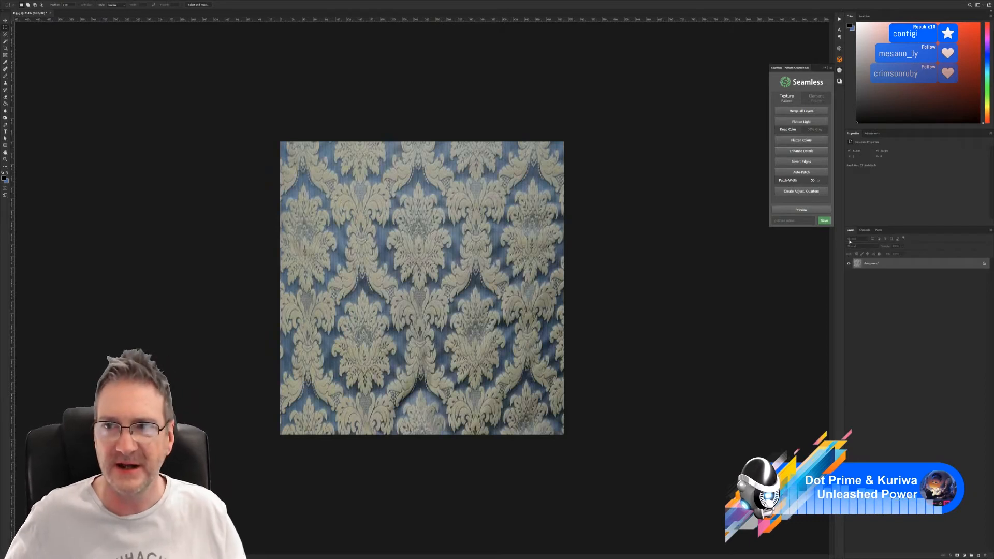
Apply Auto Patch to the damask's edges and place a merged copy of the whole image on a new layer
left_click(801, 172)
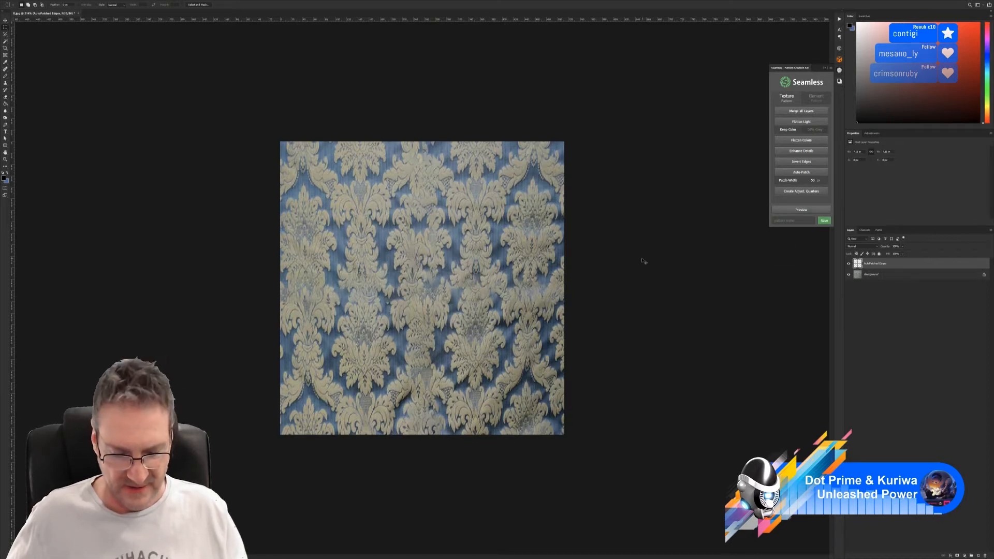
key("ctrl+a")
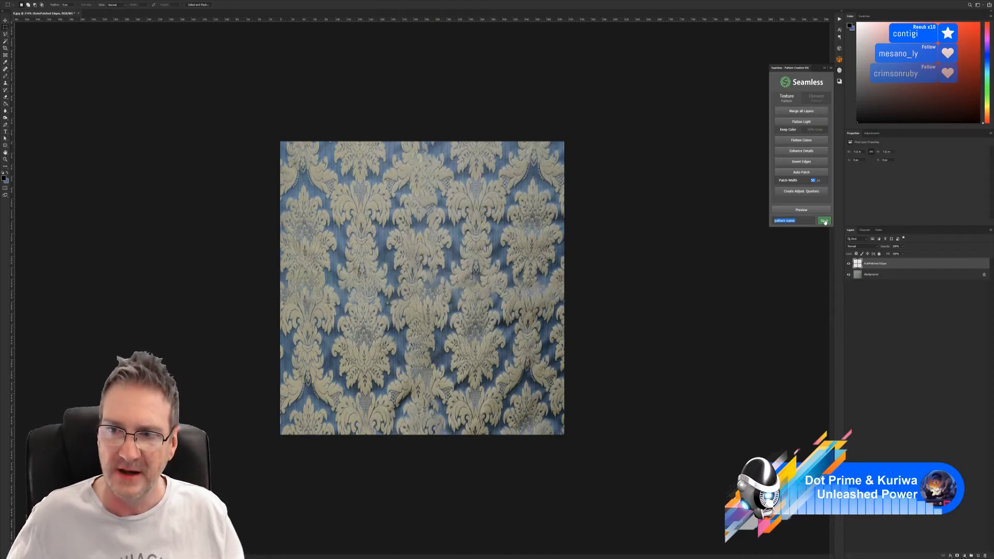
left_click(824, 68)
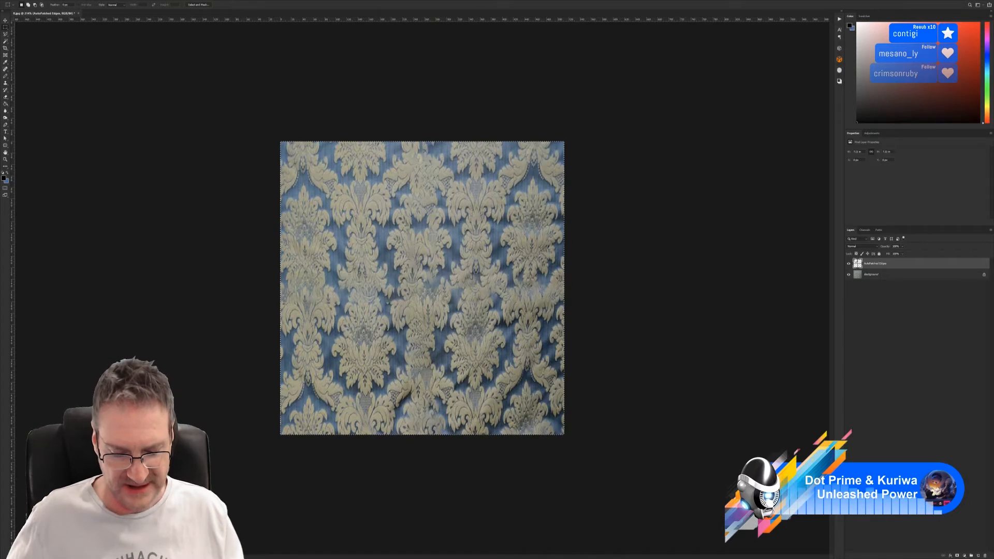
key("ctrl+j")
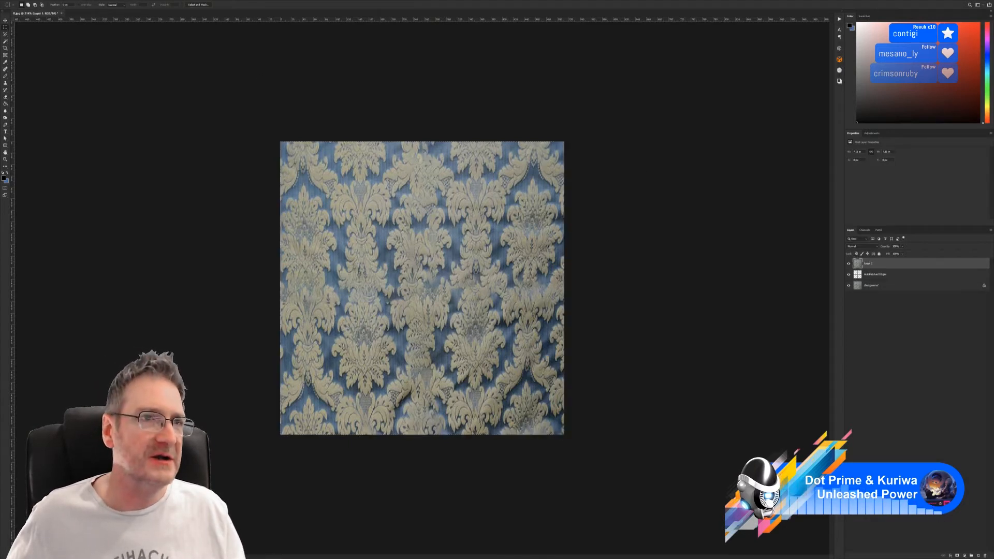
Offset the merged layer horizontally and vertically with Wrap Around so that the tile seams run near the image's centre
left_click(78, 0)
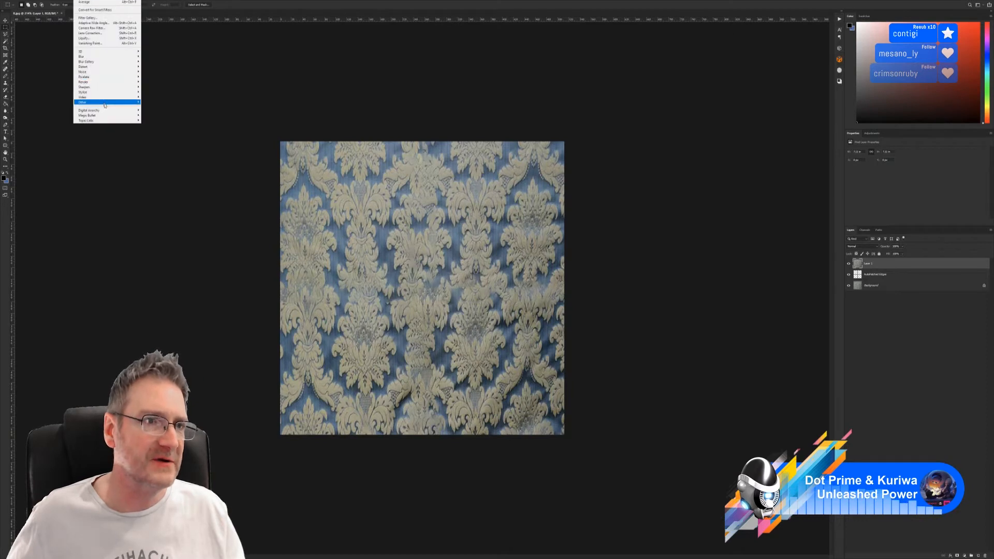
mouse_move(110, 116)
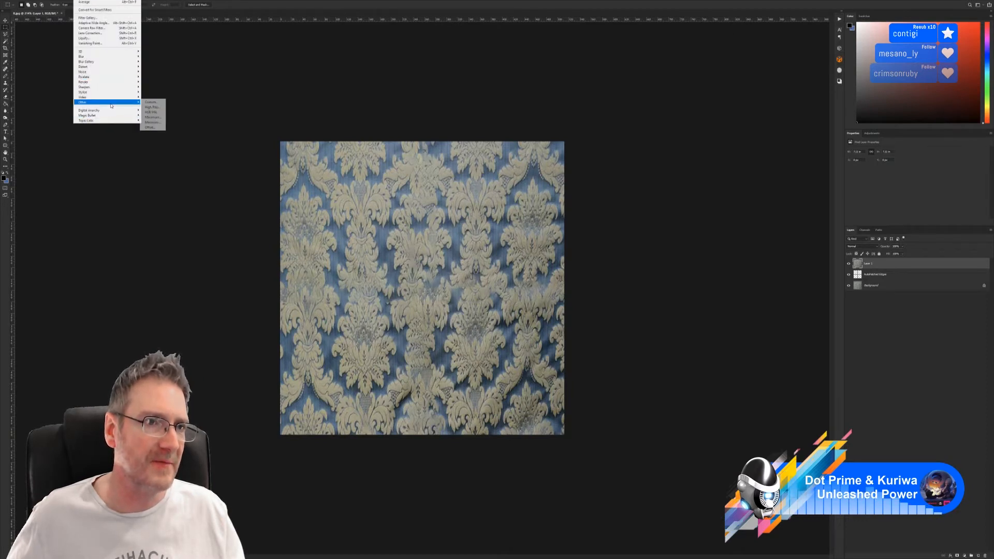
left_click(151, 127)
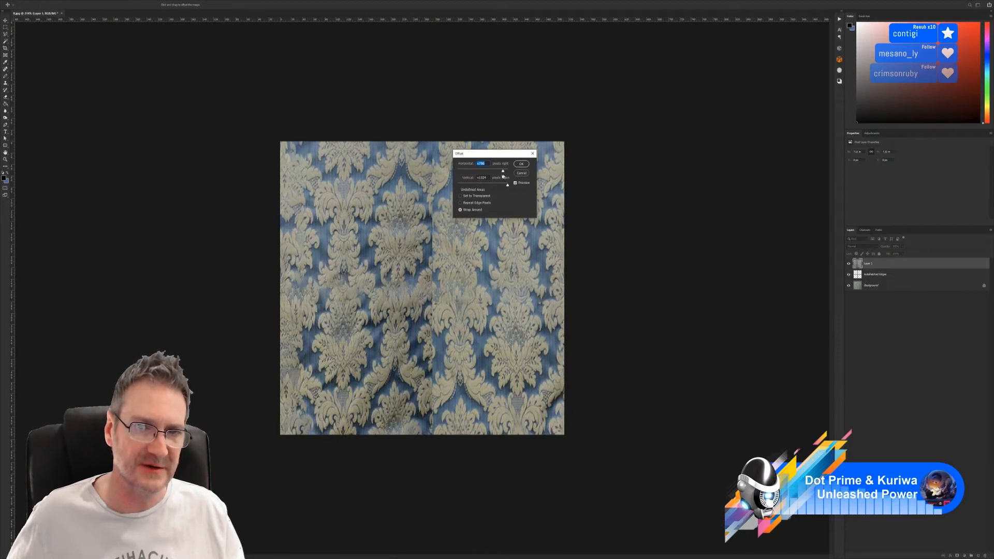
left_click_drag(503, 172, 503, 187)
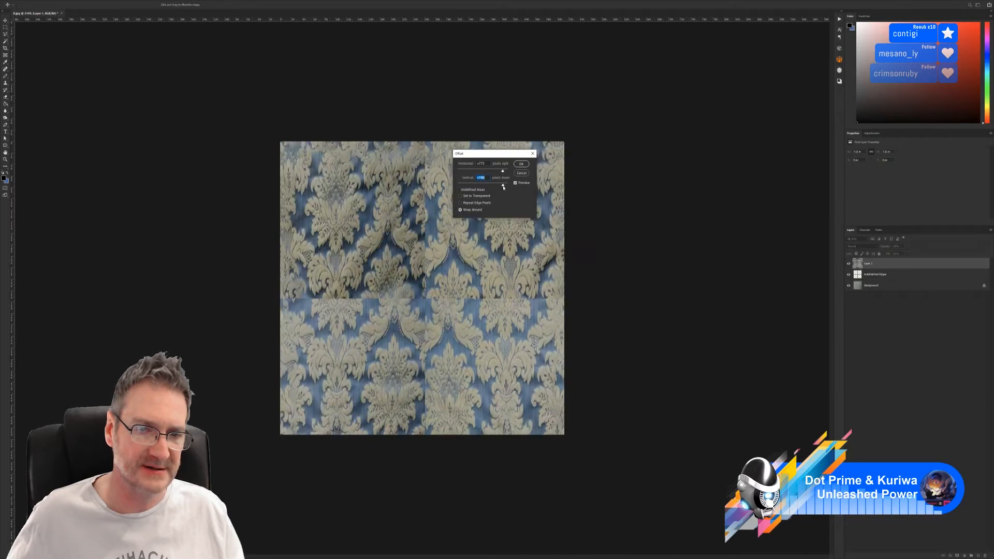
left_click(521, 164)
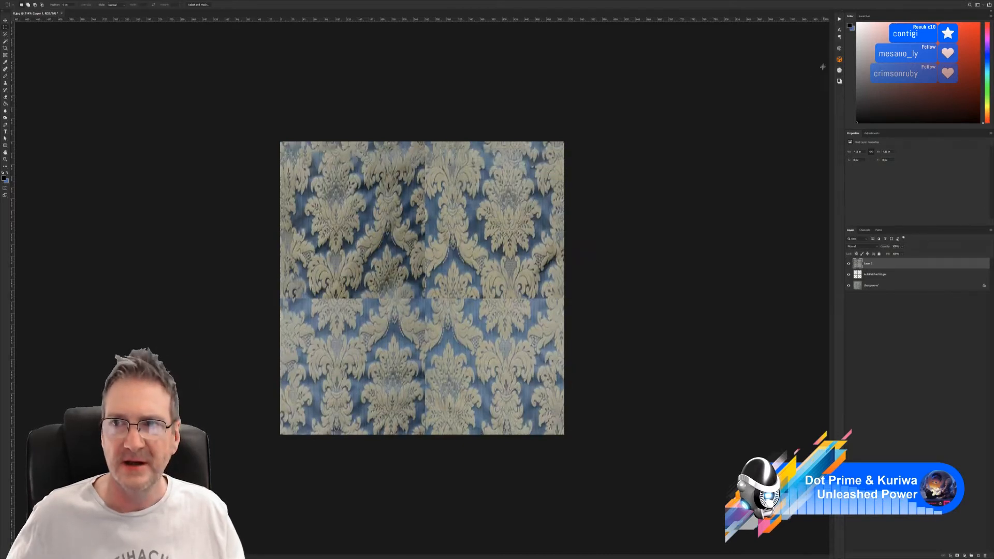
Auto-patch the seams exposed by the offset and put the combined result on another new layer
left_click(839, 59)
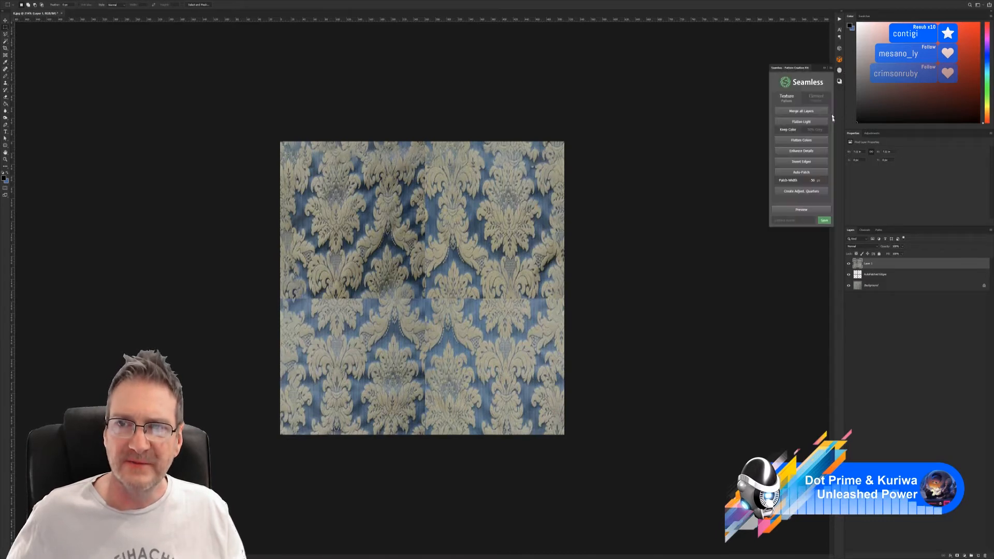
left_click(809, 172)
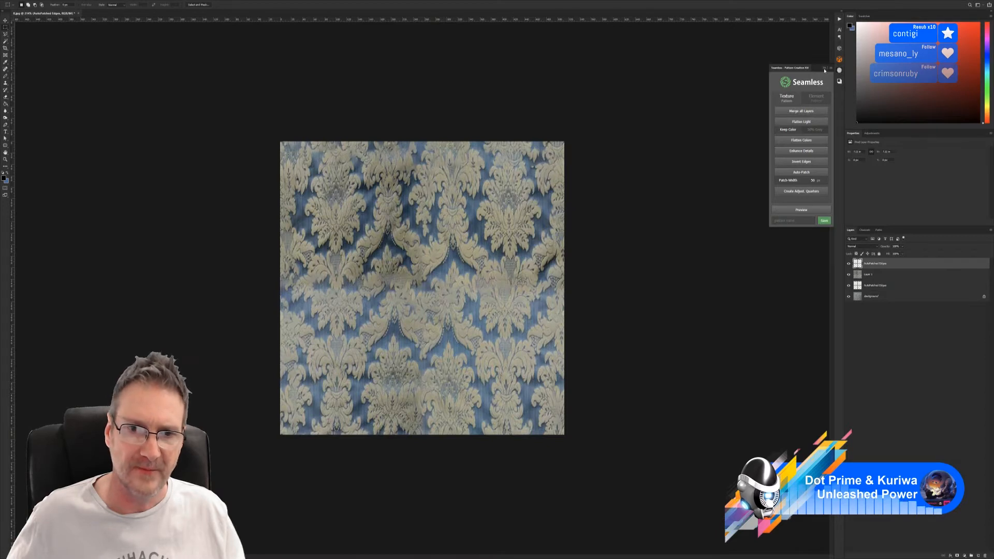
left_click(824, 69)
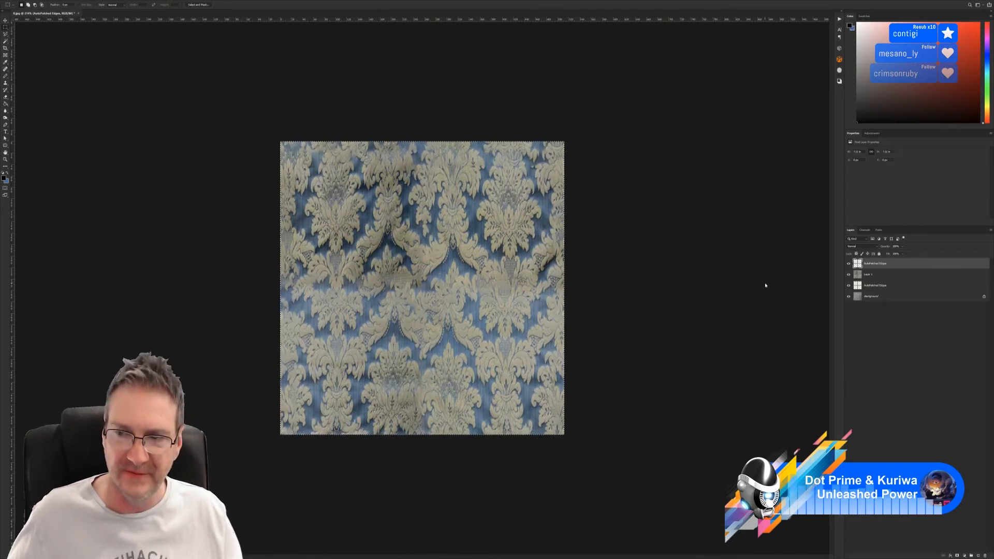
key("ctrl+j")
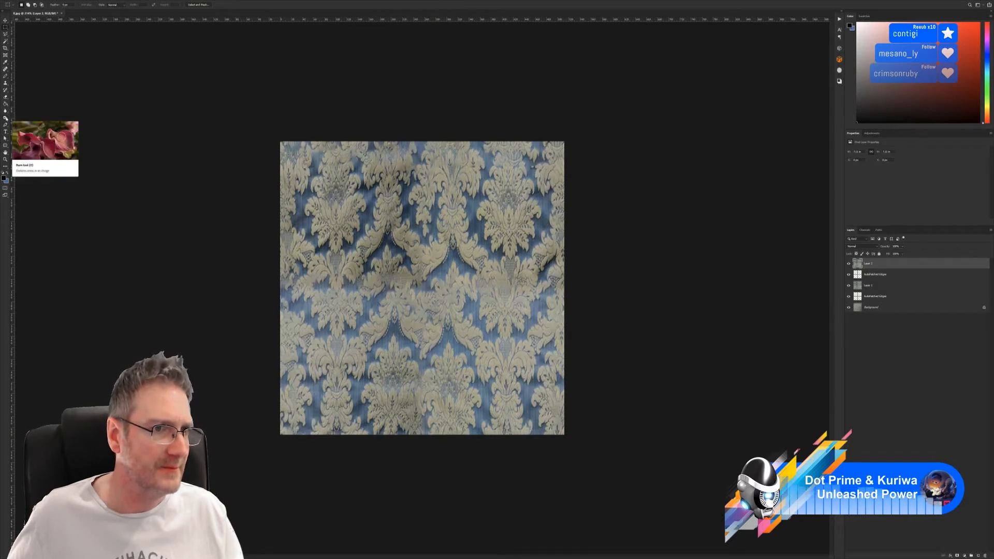
Darken the faded blue background areas between the damask motifs with the Burn tool
left_click(5, 118)
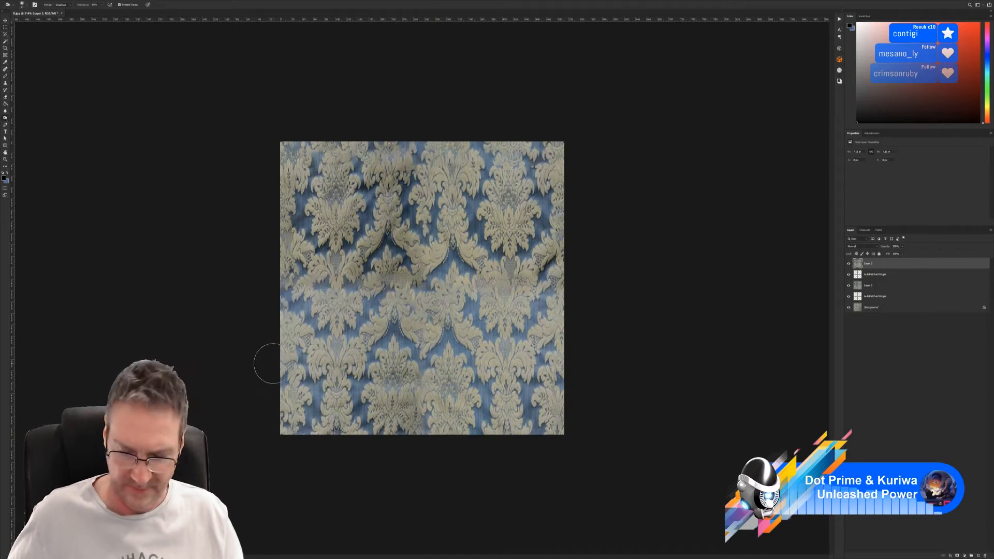
scroll(220, 336, "up", 5, "alt")
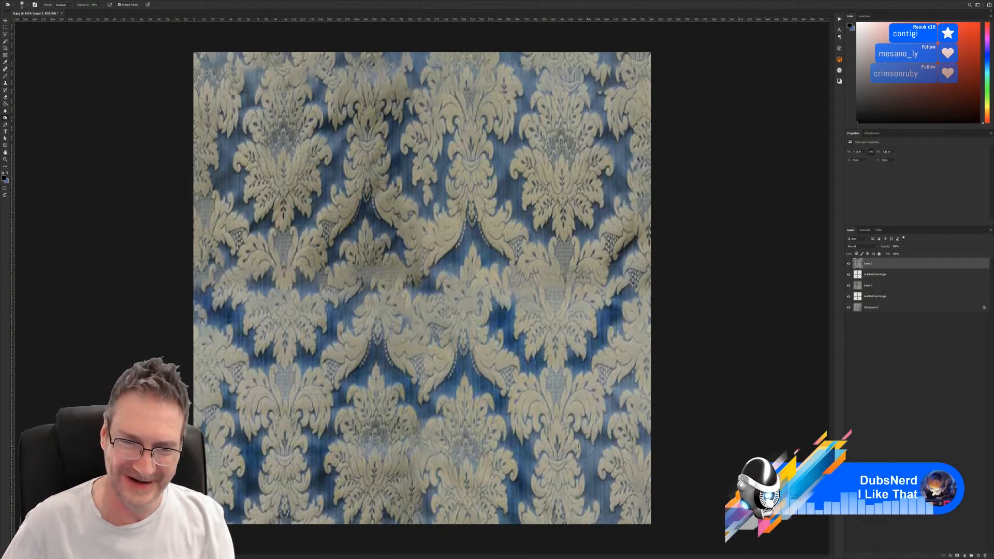
mouse_move(586, 448)
left_mouse_down()
mouse_move(600, 459)
mouse_move(591, 482)
mouse_move(607, 514)
mouse_move(589, 455)
mouse_move(644, 445)
left_mouse_up()
mouse_move(612, 405)
left_mouse_down()
mouse_move(629, 382)
mouse_move(608, 412)
left_mouse_up()
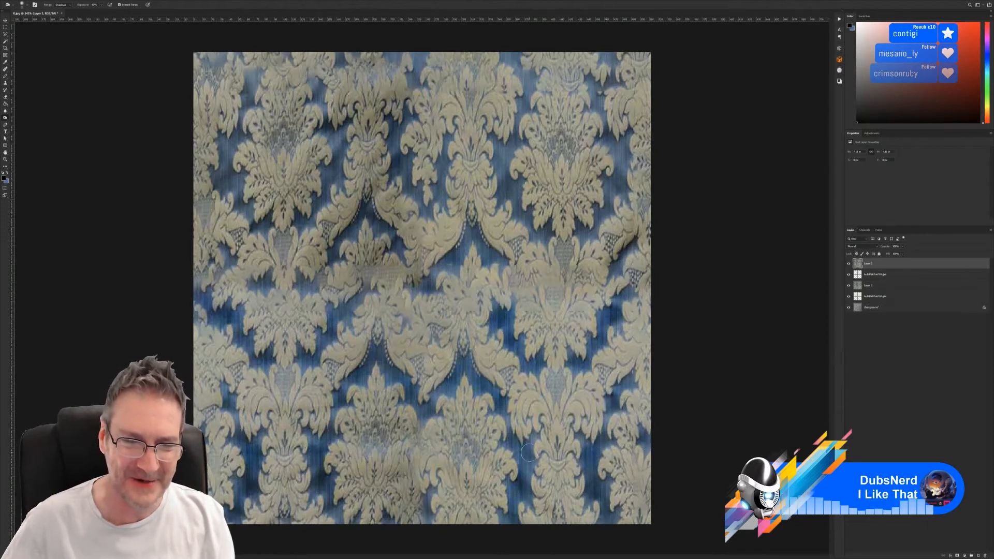
left_click_drag(528, 452, 513, 513)
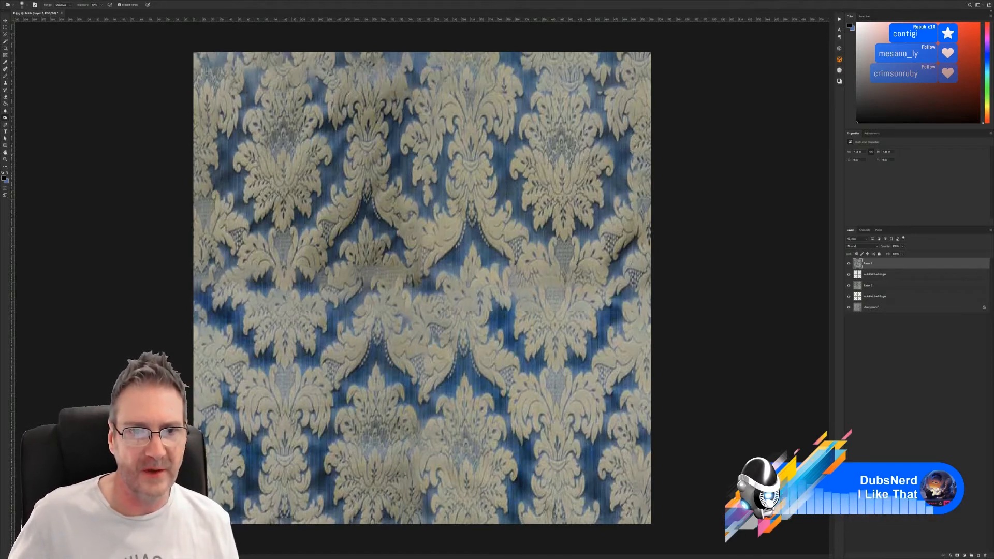
Select the paler lower part of the damask across its full width and copy it to a new layer
left_click(5, 27)
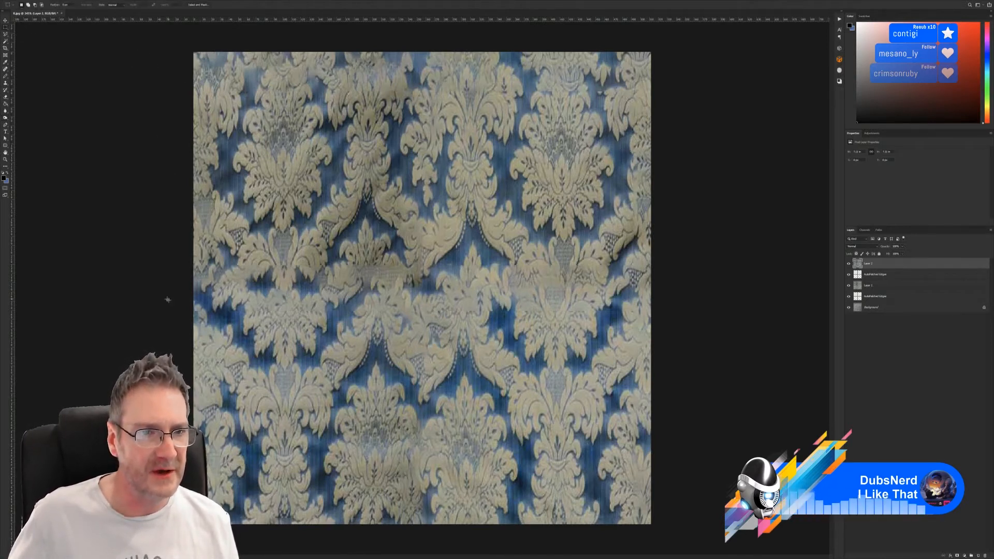
left_click_drag(182, 252, 840, 557)
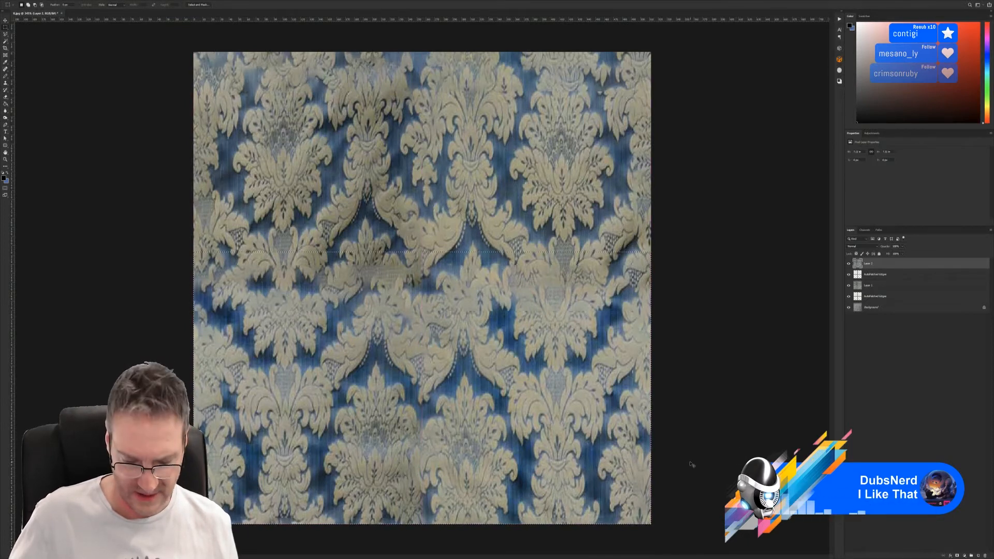
key("ctrl+j")
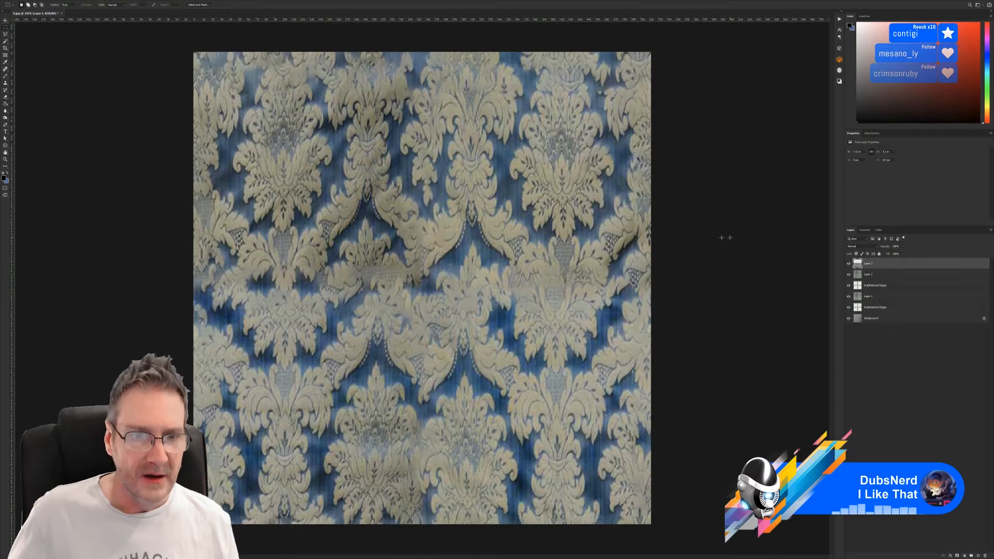
Darken the midtones of the copied lower part with Levels and blend its hard upper edge with the Eraser
key("ctrl+l")
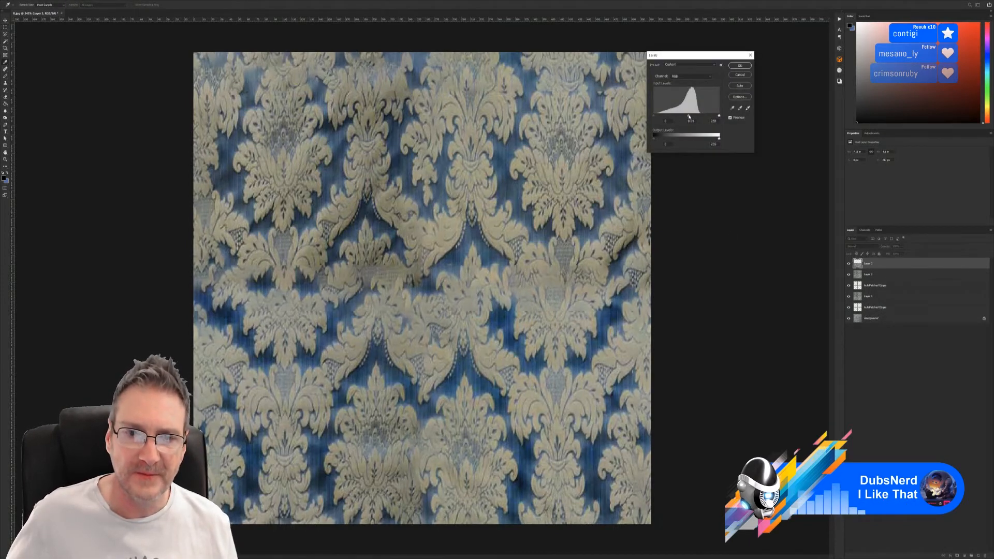
left_click_drag(689, 117, 690, 117)
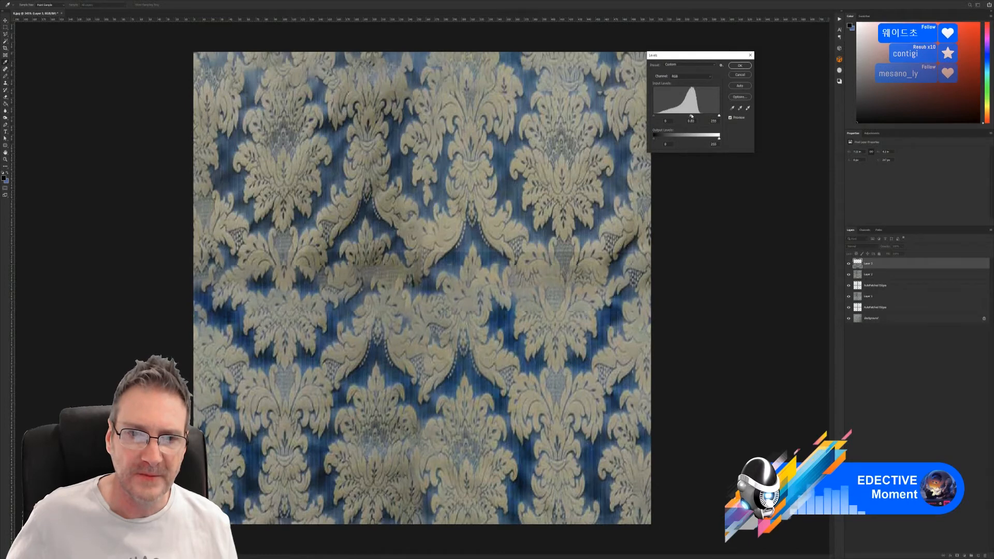
left_click(748, 67)
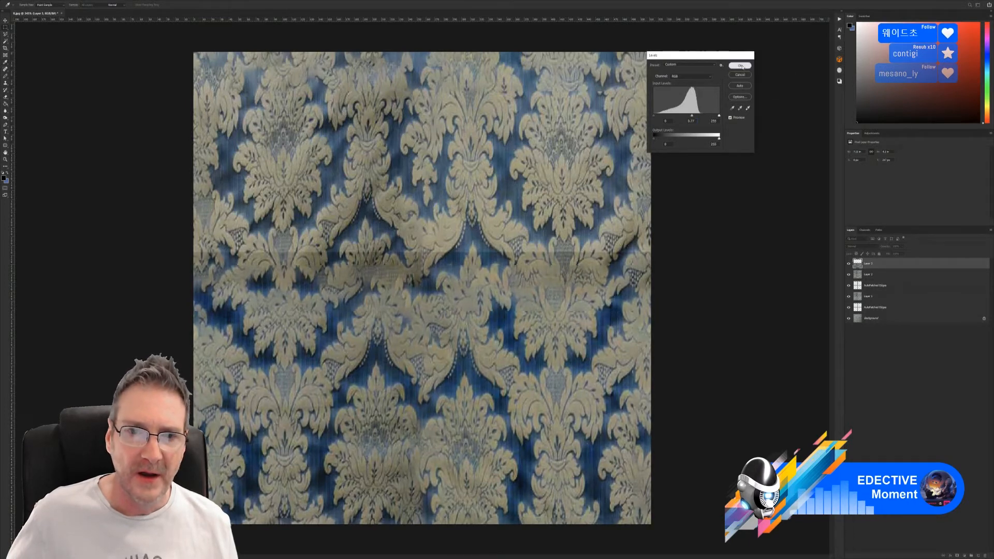
left_click(6, 98)
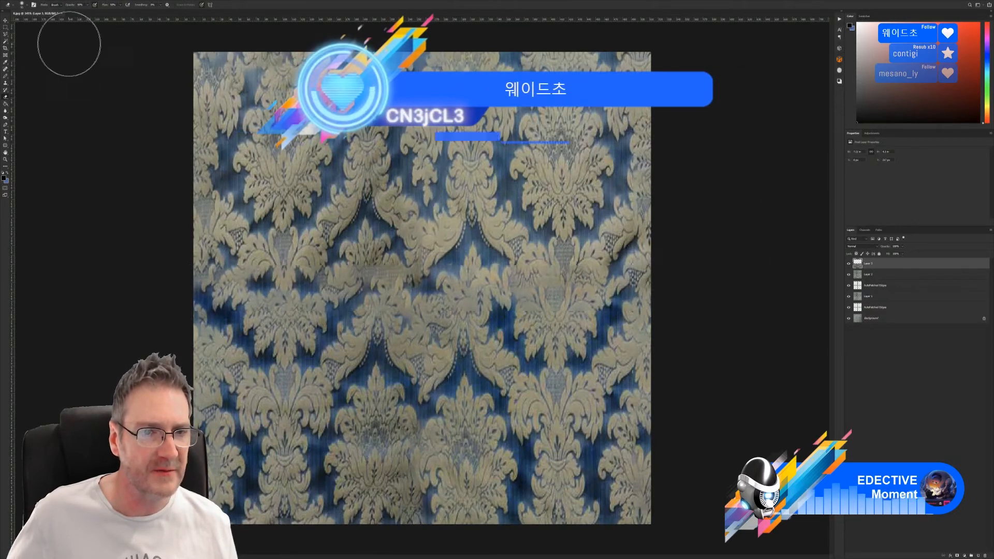
left_click(7, 20)
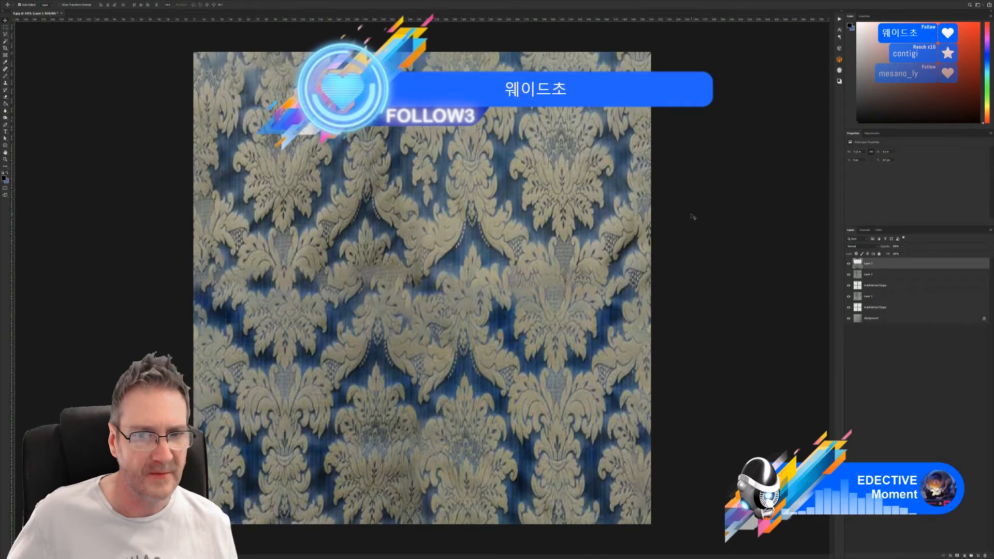
Examine the patched and darkened damask at several zoom levels for uneven lighting and visible repeats
scroll(693, 217, "down", 1, "alt")
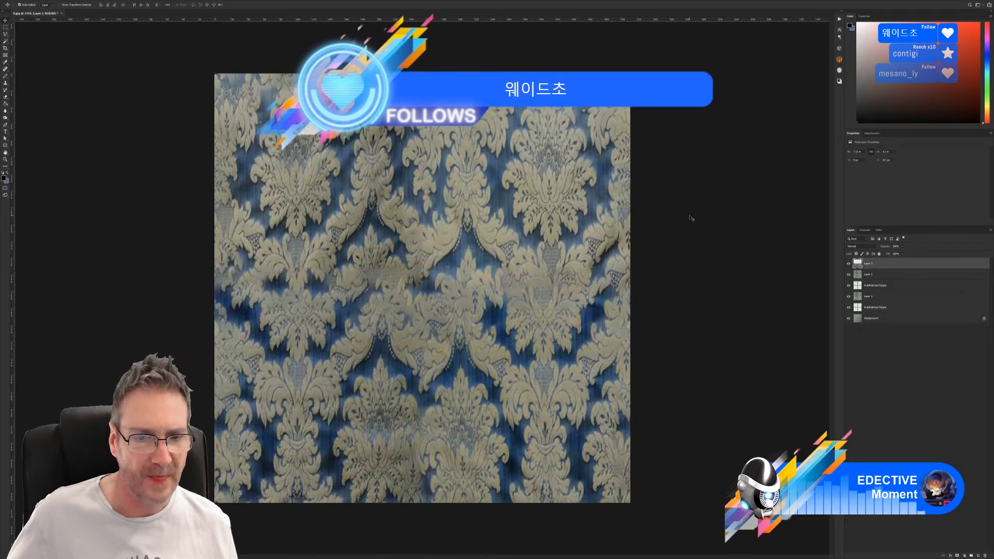
scroll(690, 218, "down", 1, "alt")
scroll(690, 218, "down", 1, "alt")
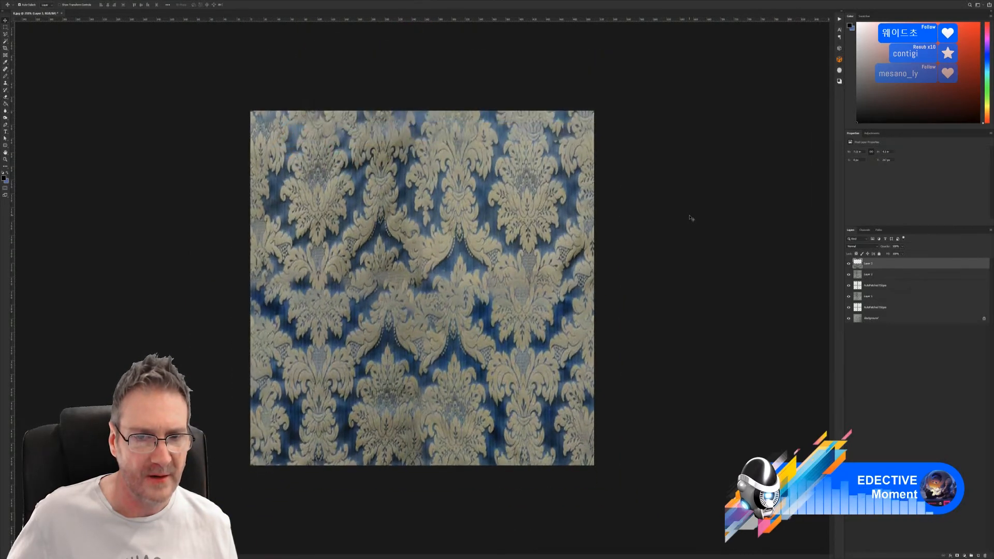
scroll(682, 220, "down", 1, "alt")
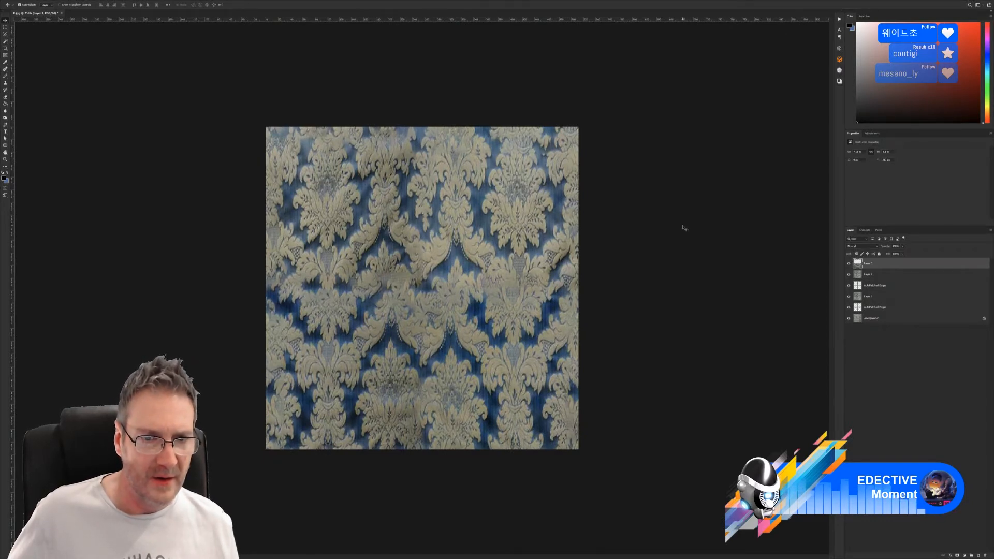
scroll(444, 285, "up", 2, "alt")
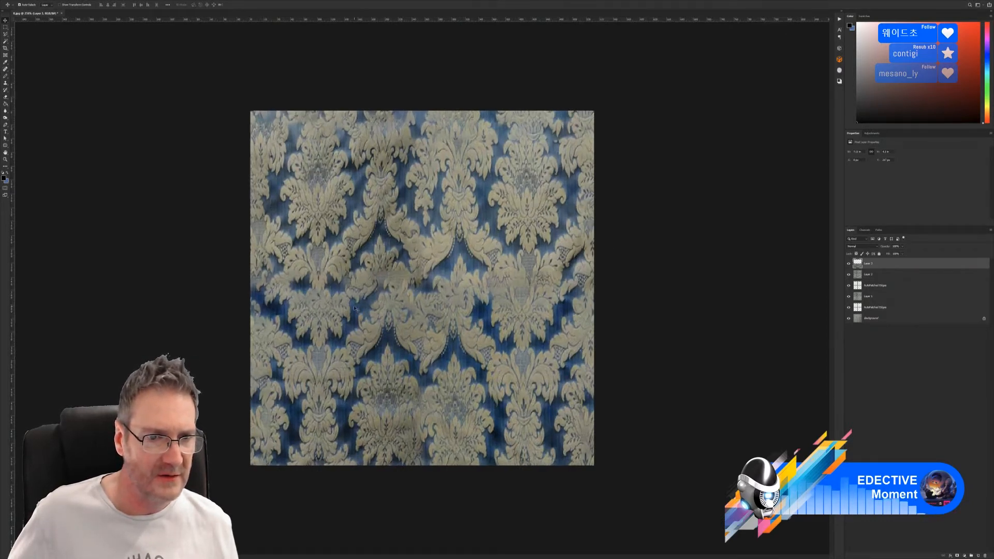
scroll(354, 308, "up", 2, "alt")
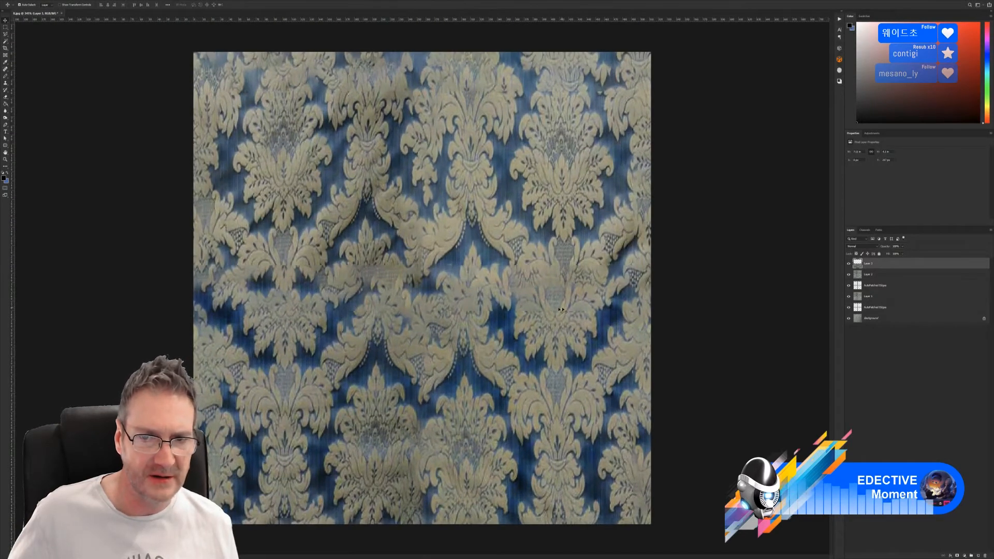
scroll(694, 300, "down", 2, "alt")
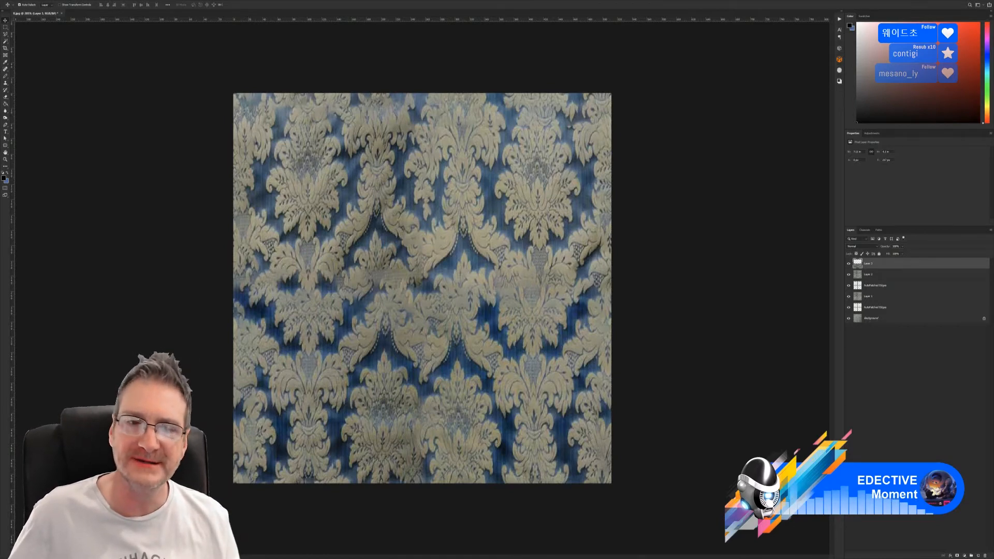
key("super+d")
key("alt+Tab")
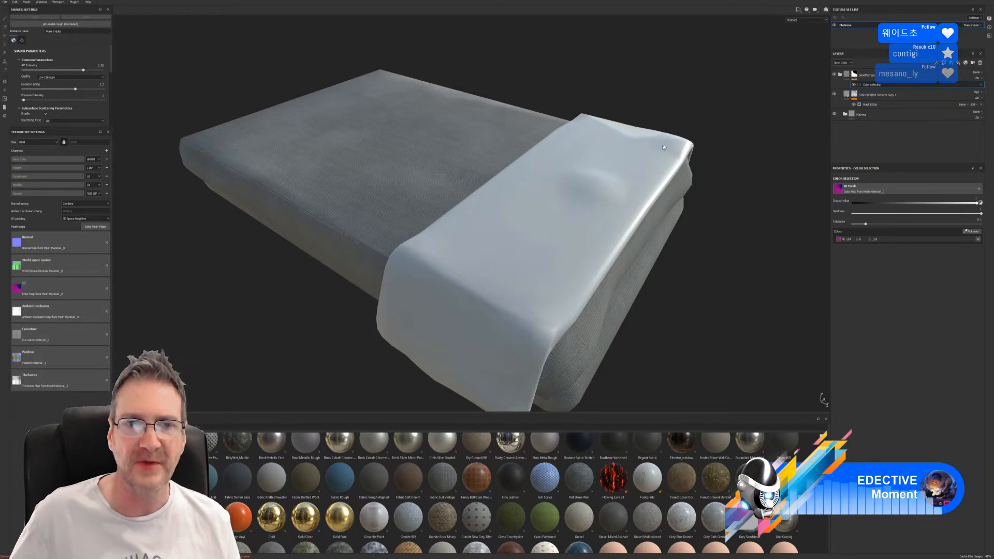
key("super+d")
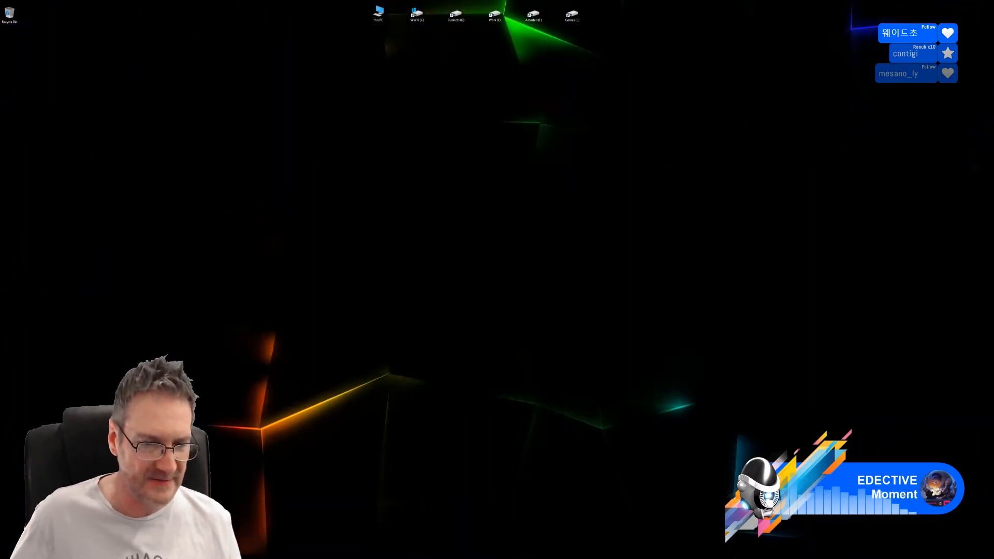
key("alt+Tab")
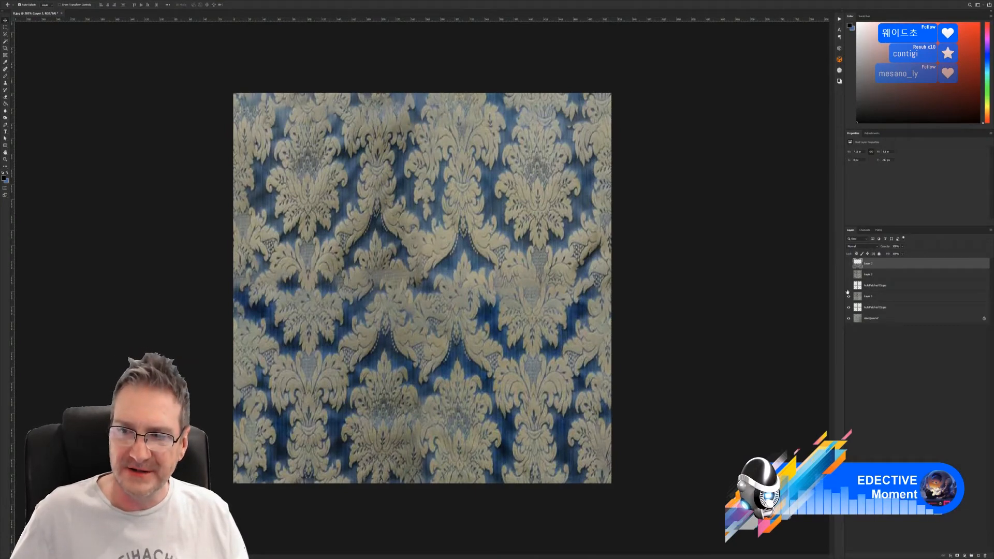
Hide all the edited layers, duplicate the original Background layer, and hide the original so only the copy shows
left_click_drag(849, 296, 848, 307)
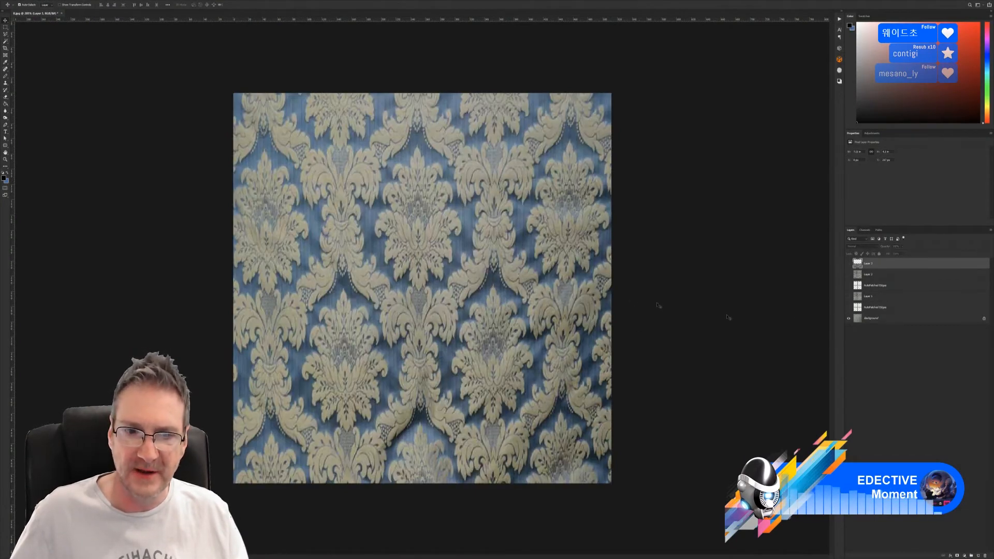
left_click(893, 318)
right_click(895, 320)
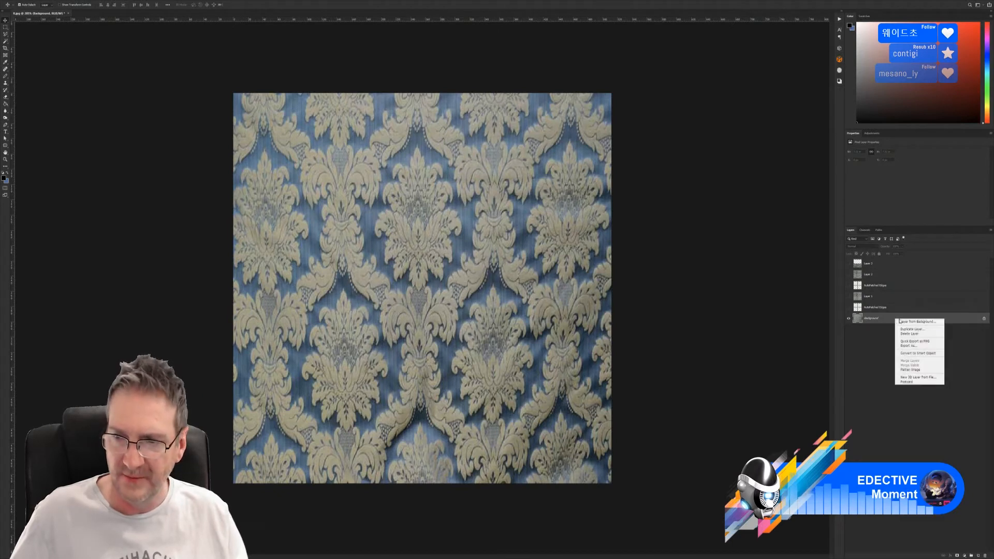
left_click(919, 330)
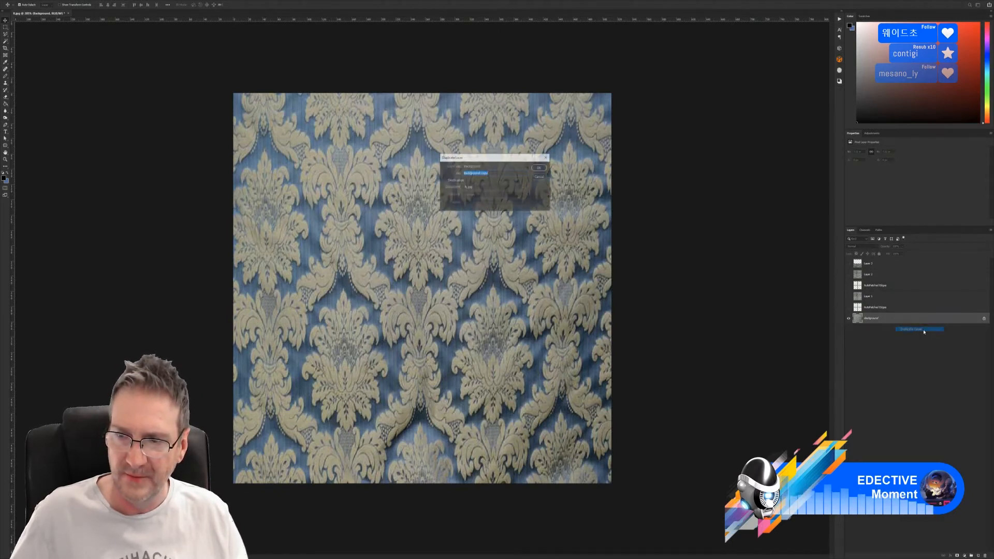
left_click(539, 167)
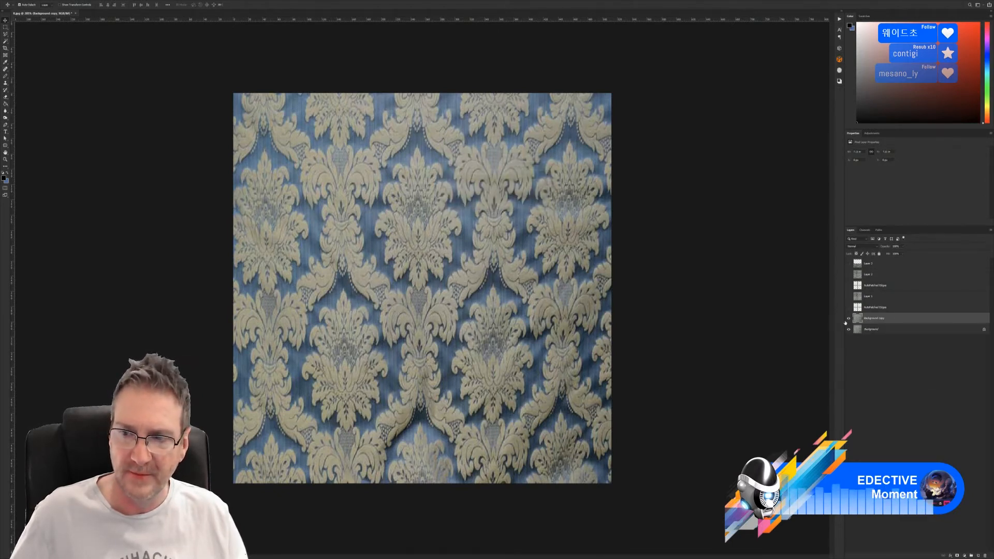
left_click(849, 329)
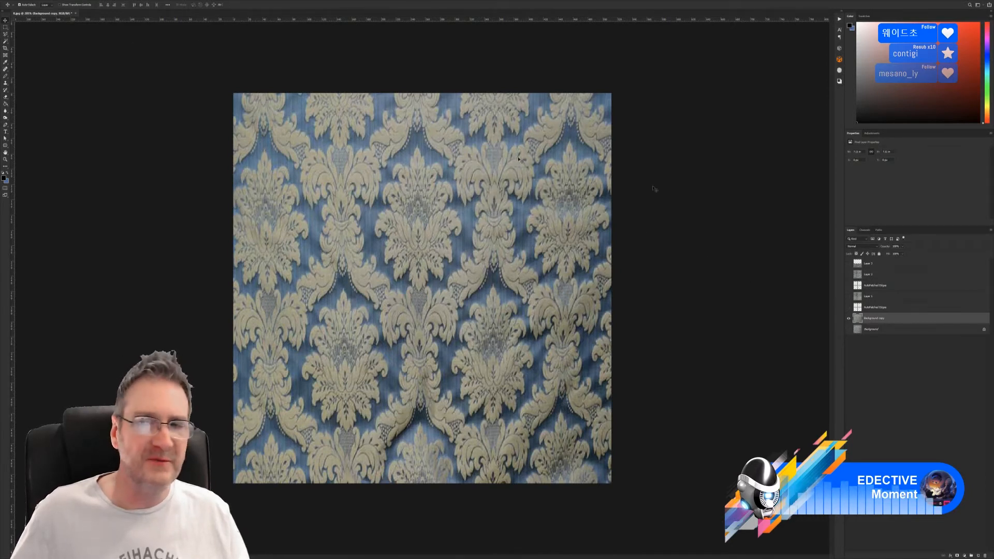
left_click(839, 60)
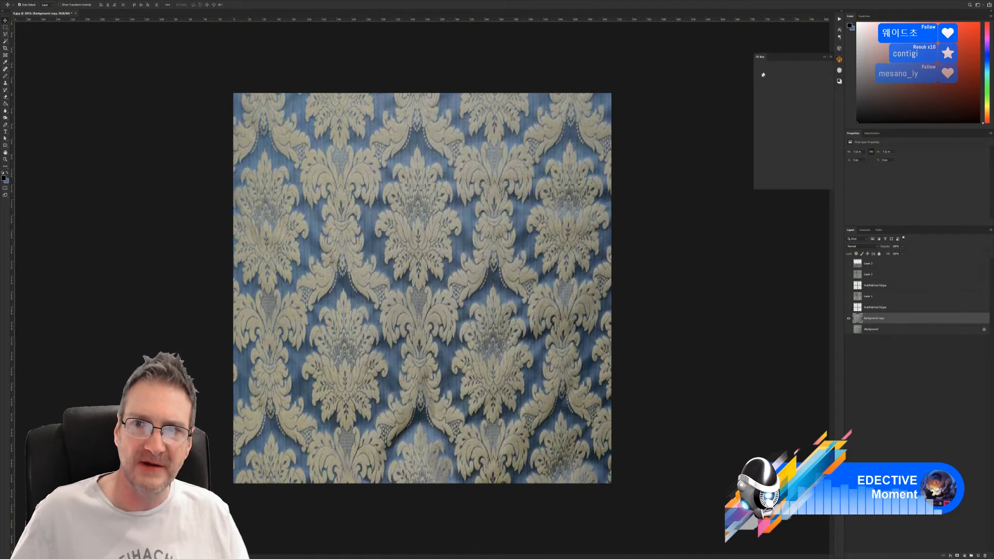
left_click(839, 60)
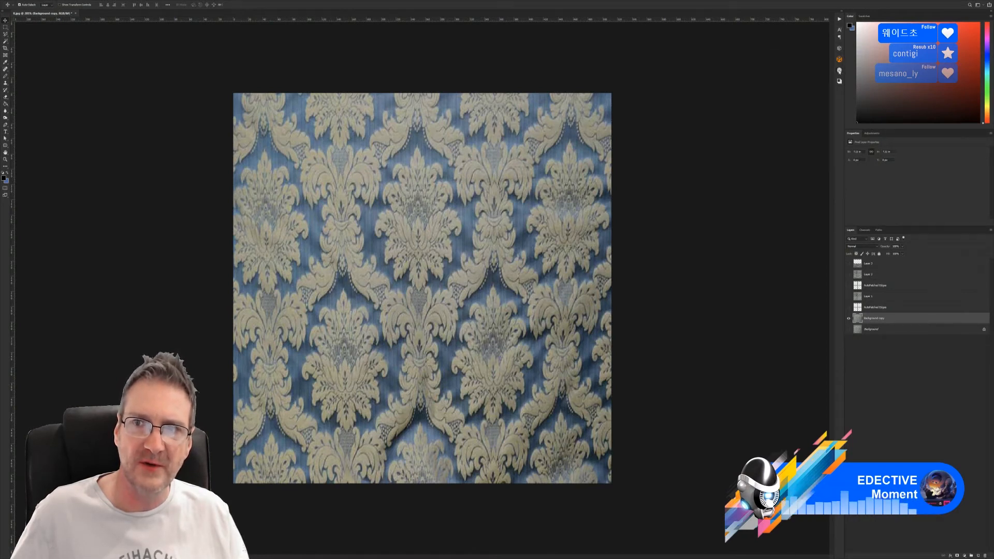
left_click(839, 71)
left_click(839, 71)
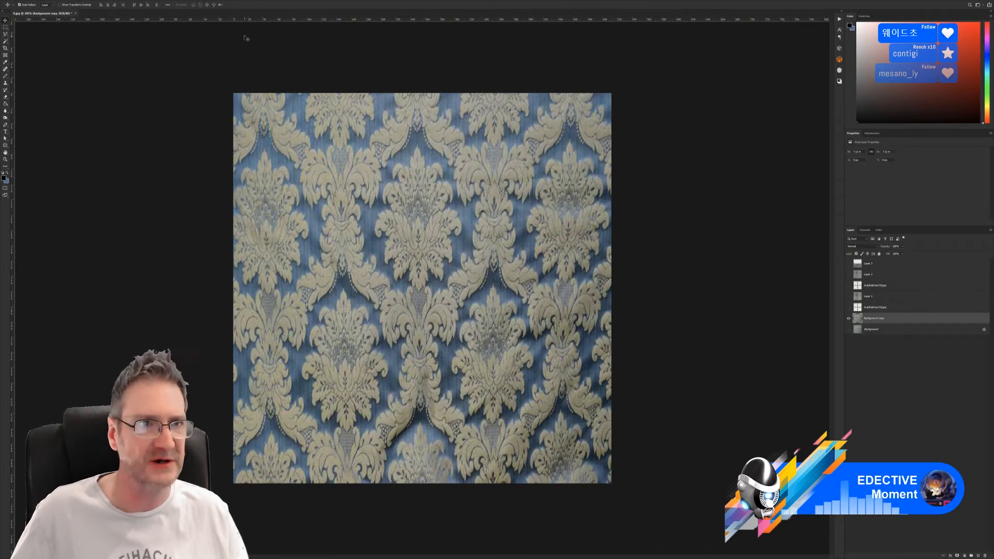
Try the Offset filter with Wrap Around on the background copy, then undo it
left_click(78, 1)
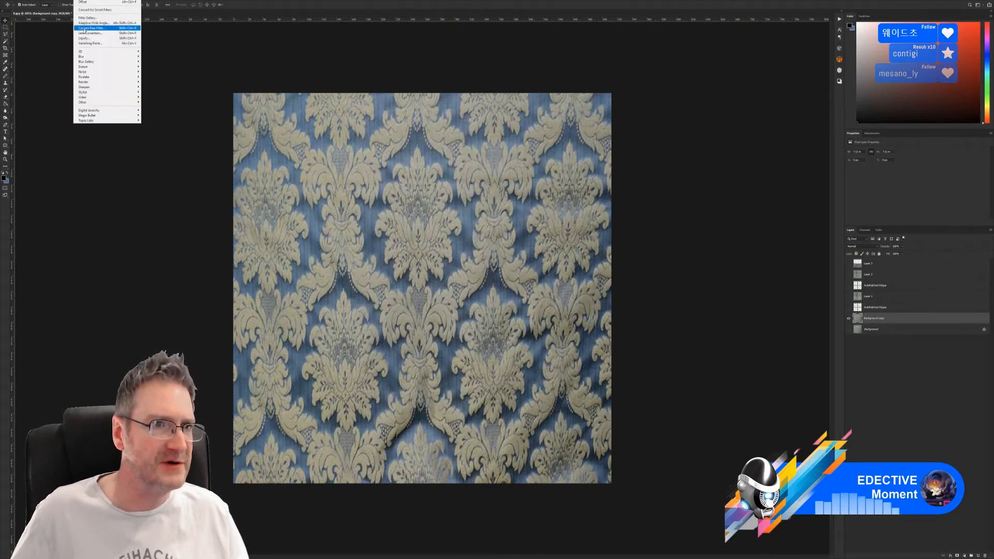
mouse_move(98, 104)
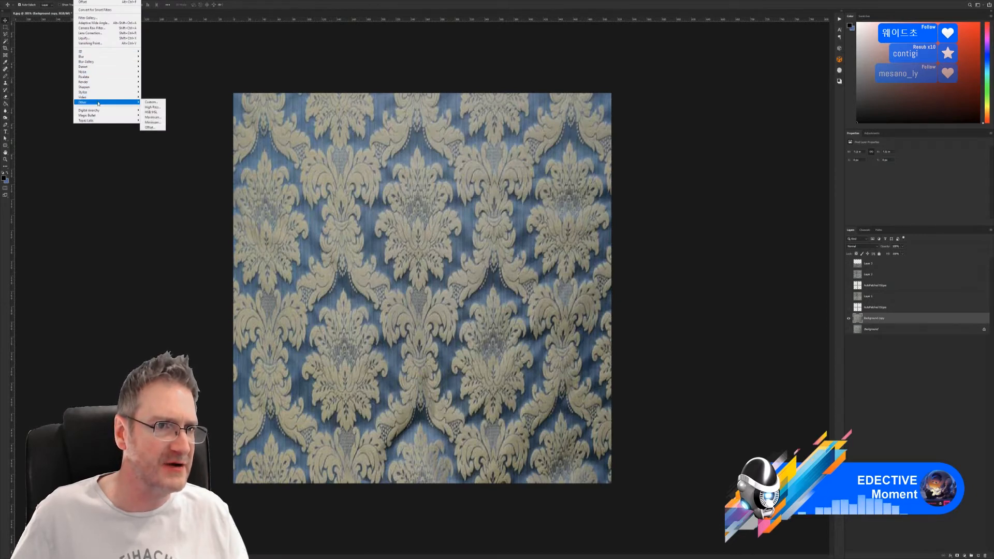
left_click(152, 128)
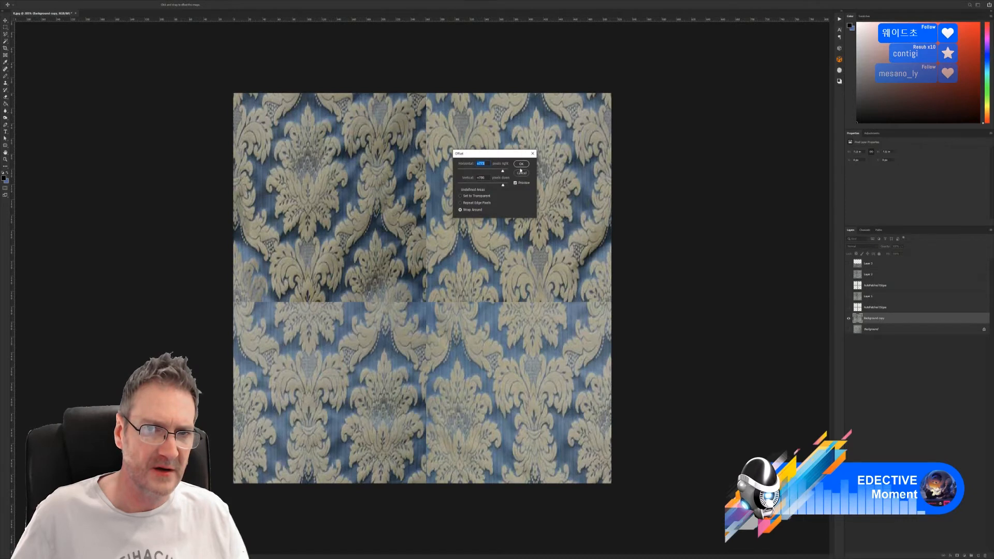
left_click(521, 163)
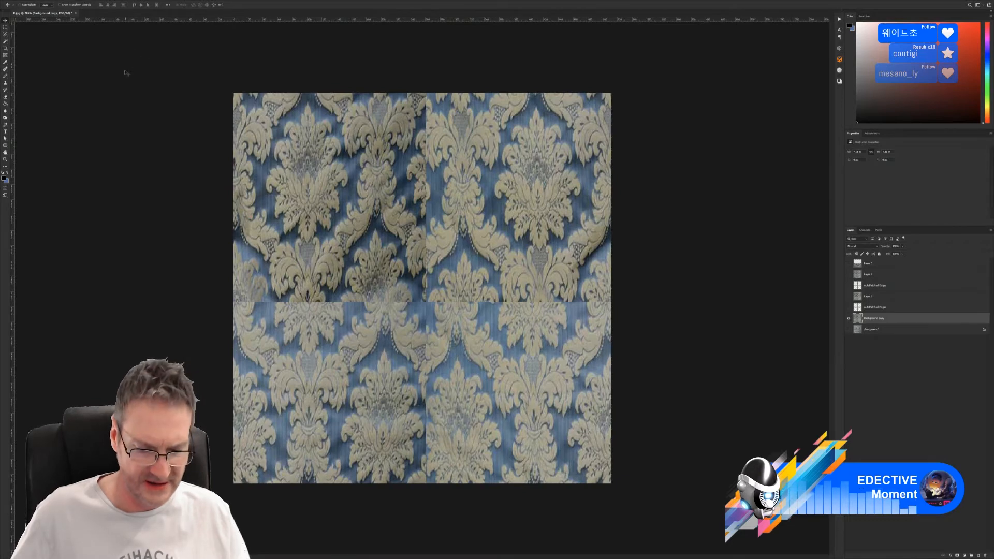
key("ctrl+z")
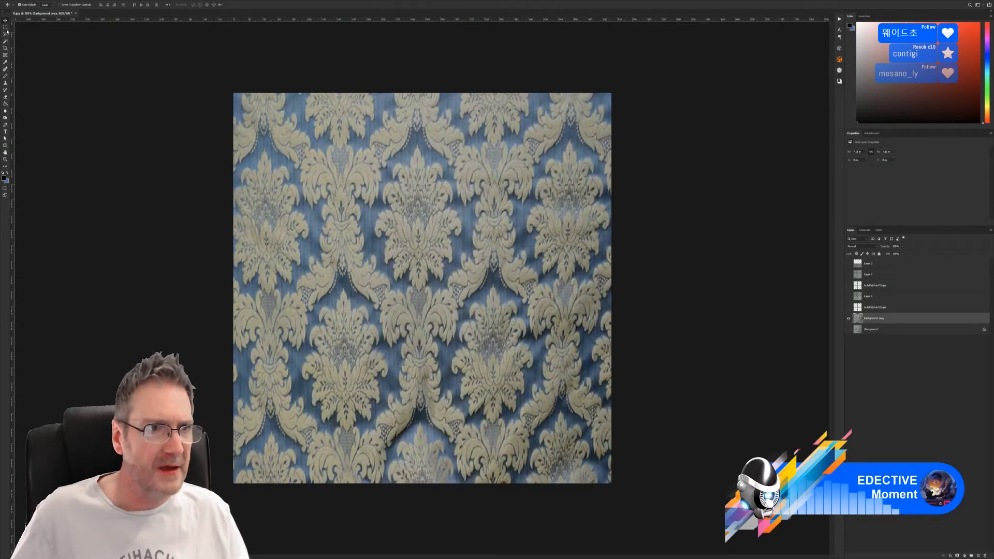
Select a full-height rectangle of the damask from the far-left motif's vertical centre line to the matching motif on the right
key("m")
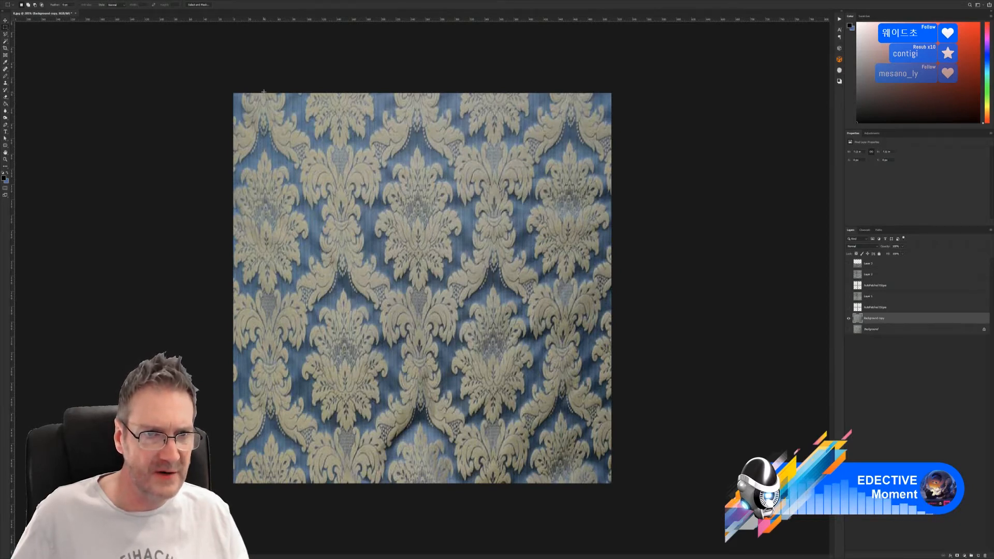
left_click_drag(263, 92, 302, 330)
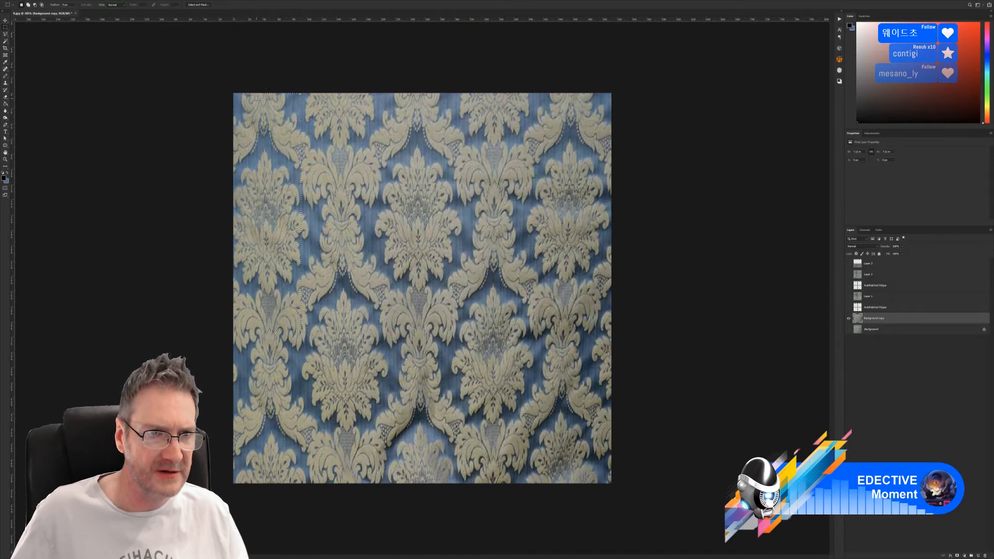
left_click_drag(265, 89, 579, 553)
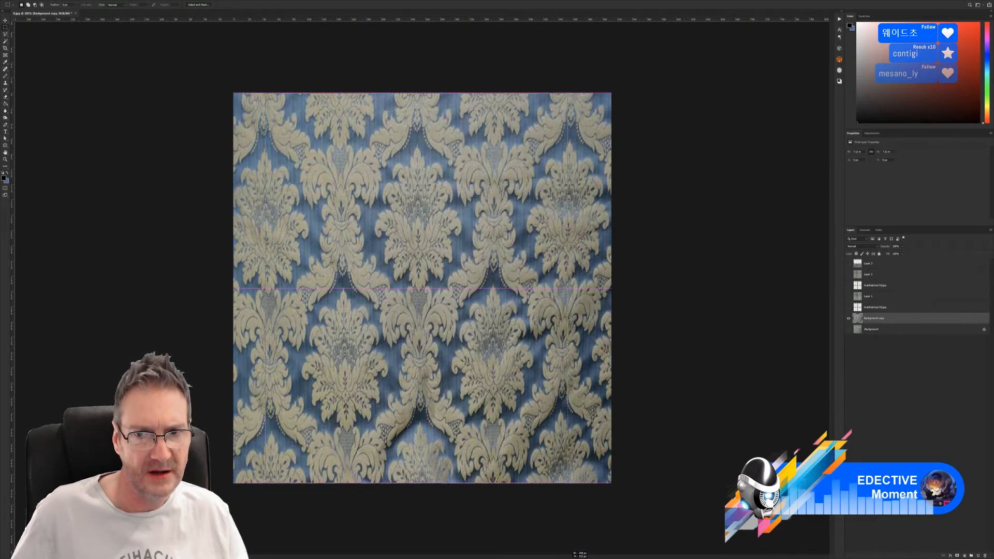
left_click_drag(578, 554, 581, 552)
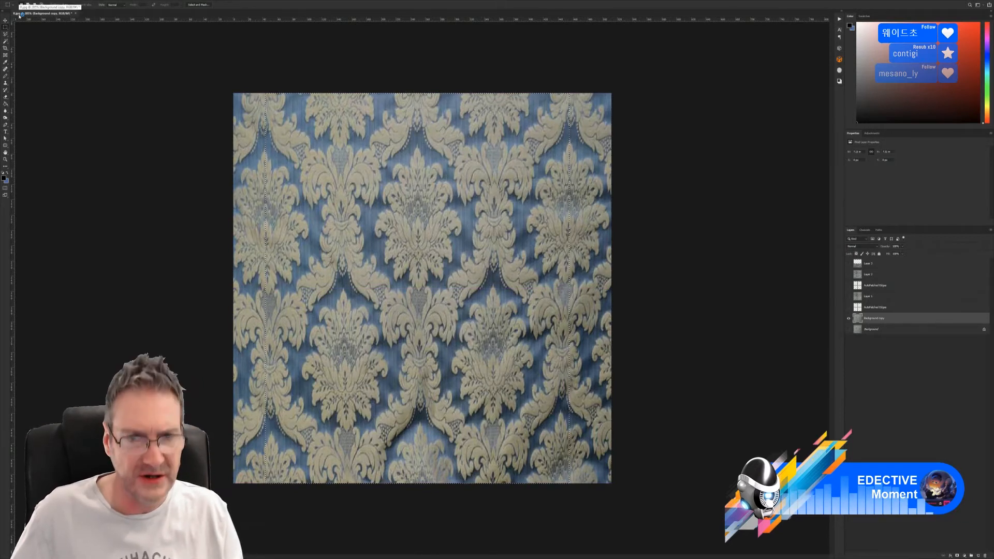
Create a new document and paste the copied damask strip into it
key("ctrl+n")
left_click(584, 358)
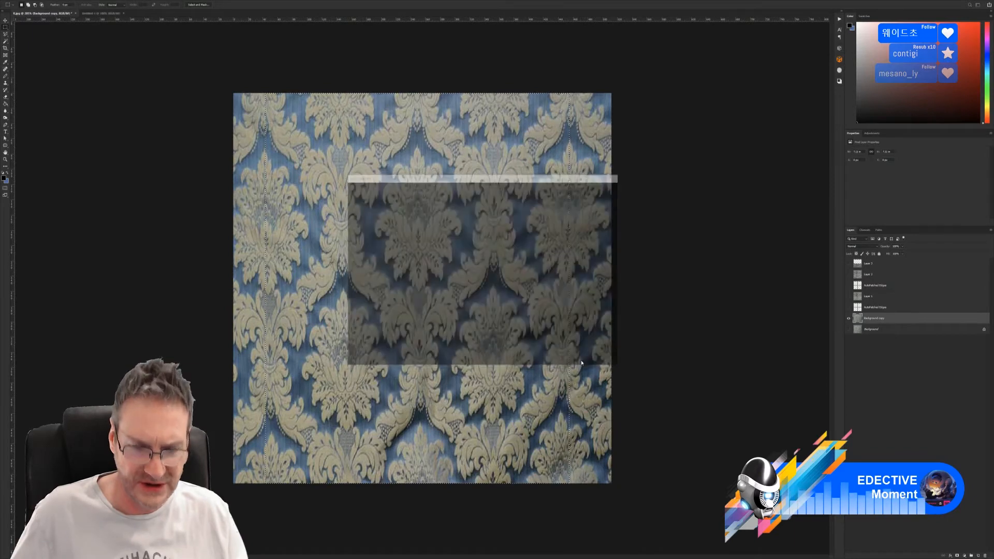
key("ctrl+v")
scroll(423, 308, "up", 4, "alt")
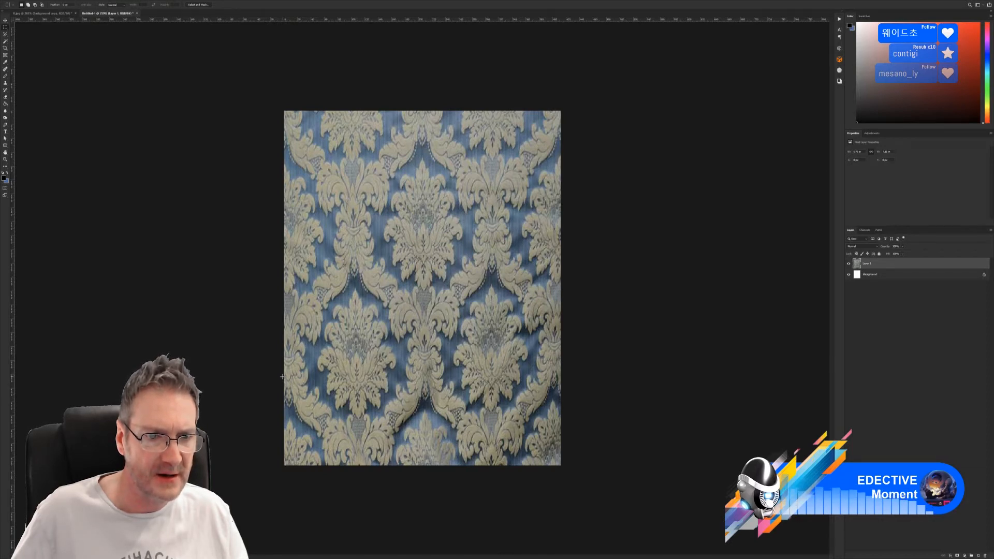
Select the full width of the damask down to the middle of the lower medallions and crop the document to it
left_click_drag(283, 377, 654, 369)
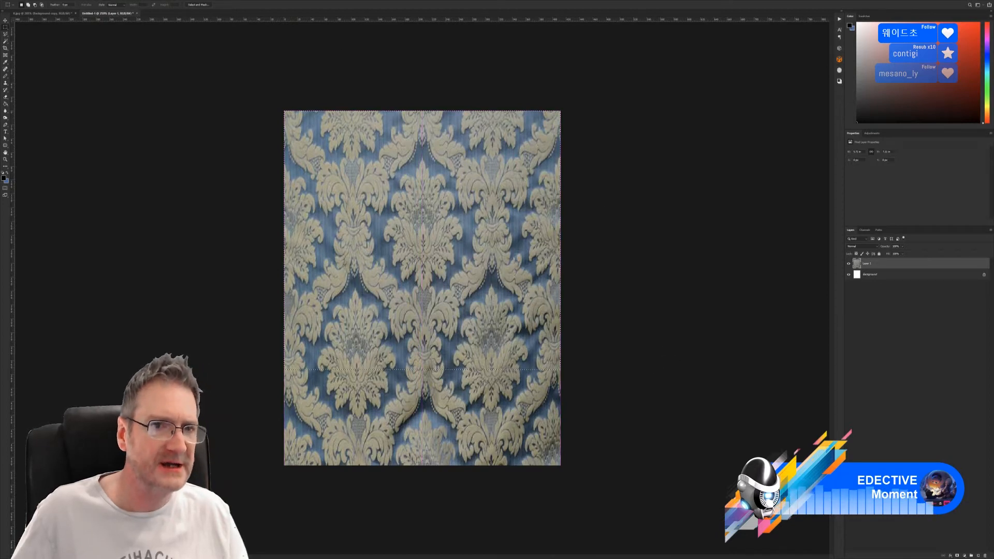
left_click(32, 0)
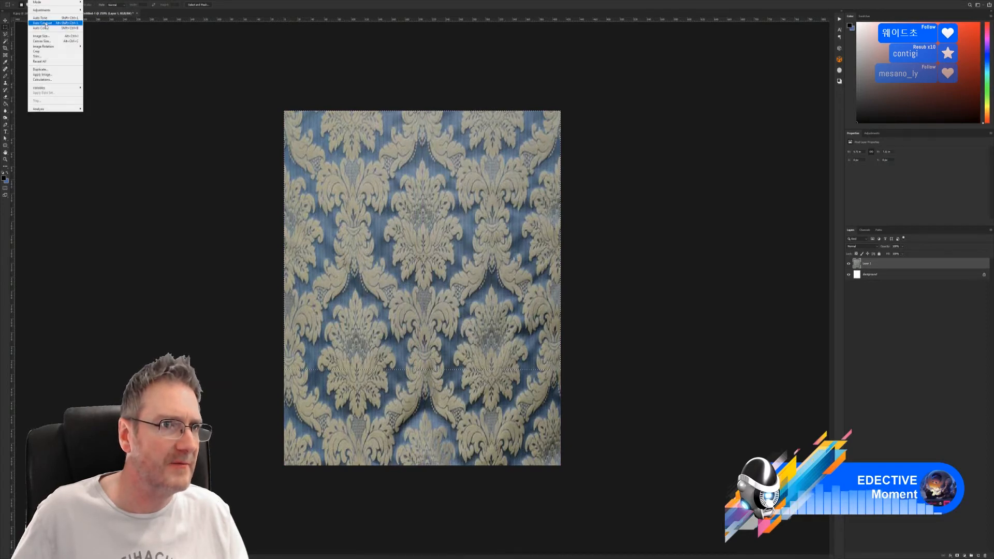
left_click(49, 51)
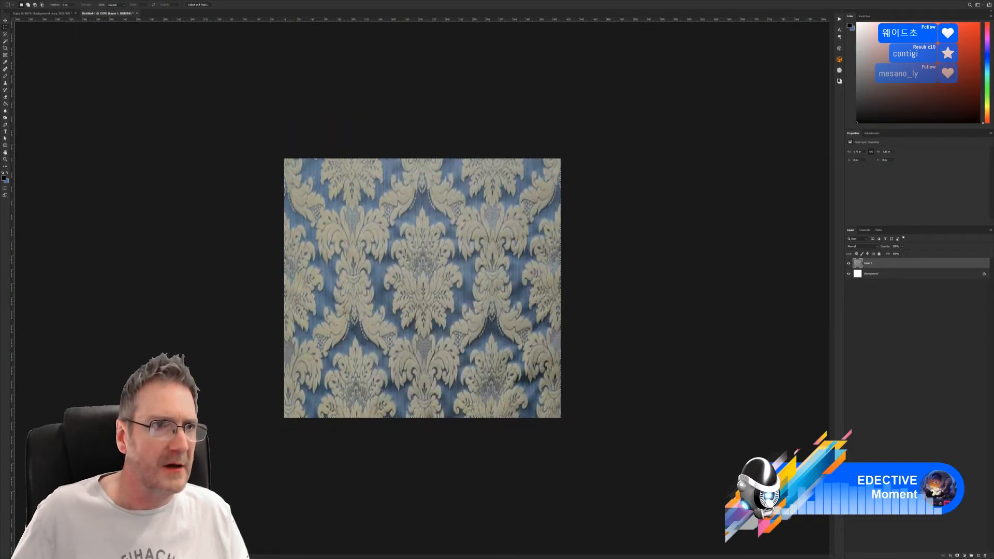
Resize the cropped damask image to 512 × 512 pixels
left_click(33, 0)
left_click(49, 38)
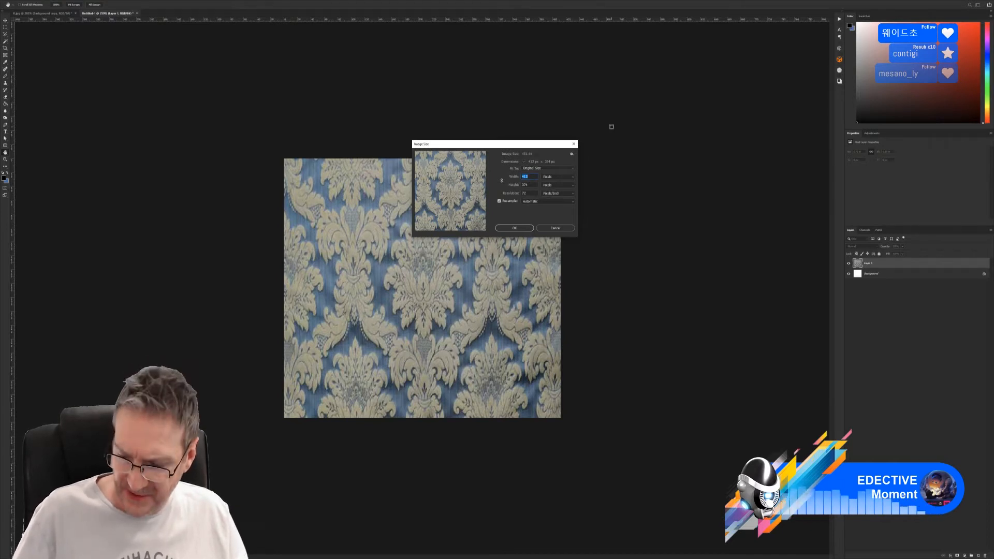
type("512")
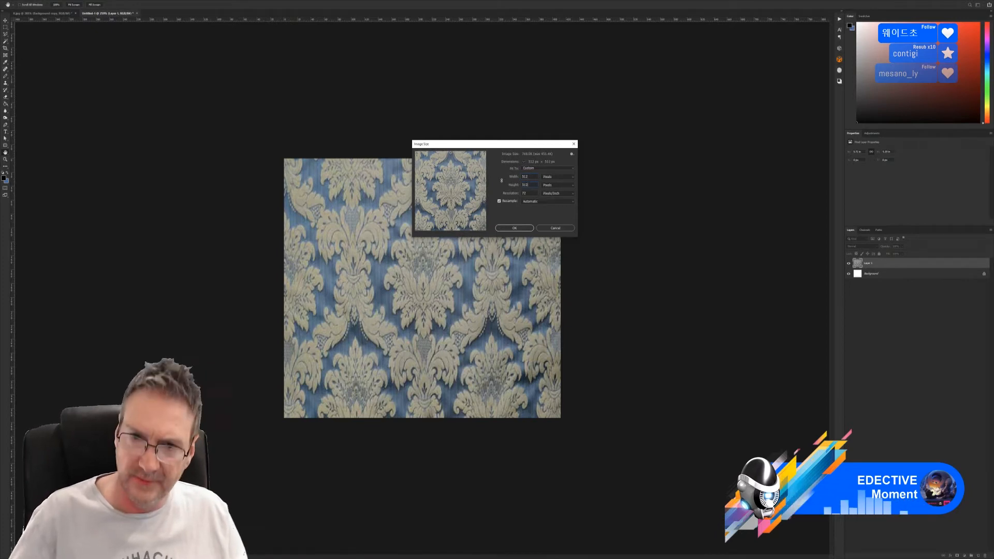
left_click(518, 229)
scroll(517, 229, "down", 3, "alt")
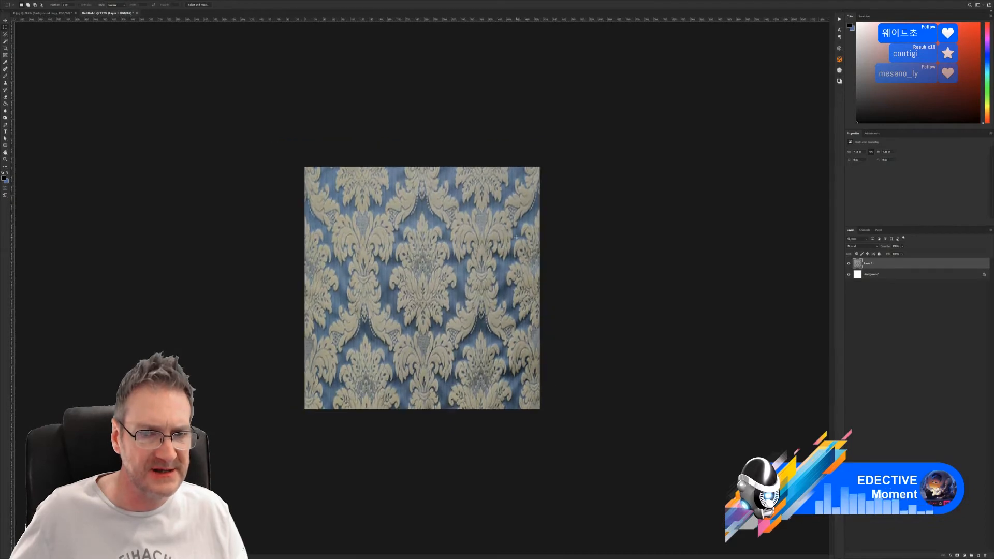
scroll(550, 208, "down", 1, "alt")
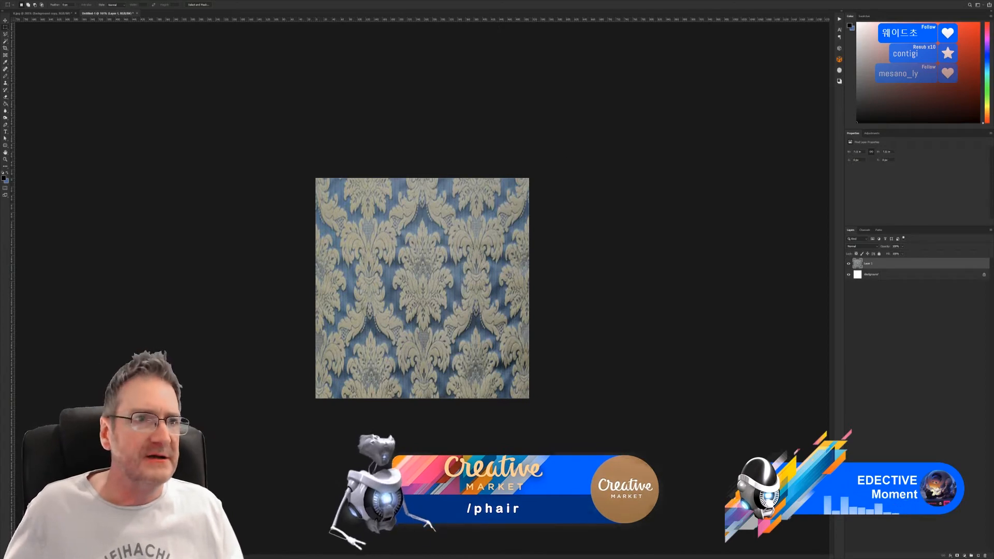
Offset the damask layer with wrap-around so its edge seams fall across the middle of the canvas
left_click(80, 1)
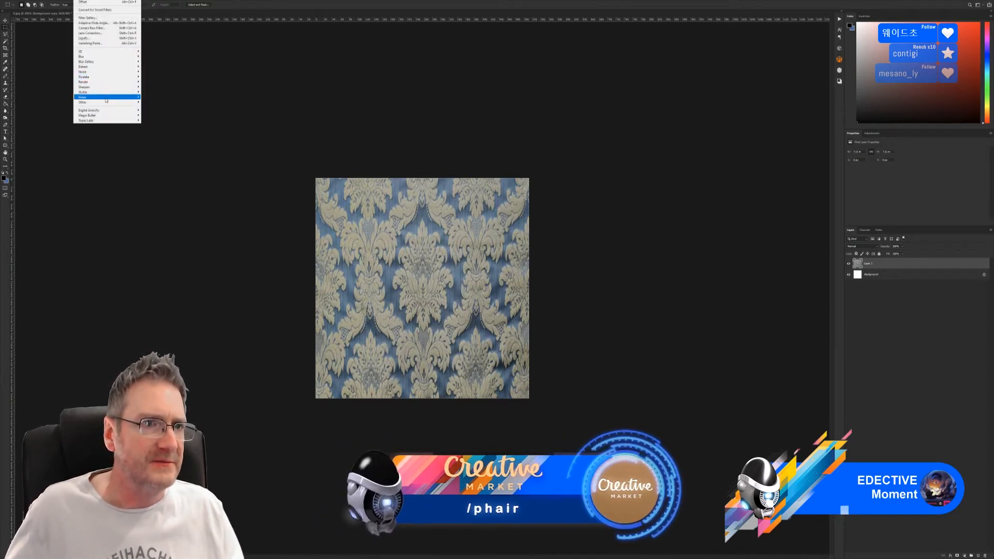
left_click(152, 123)
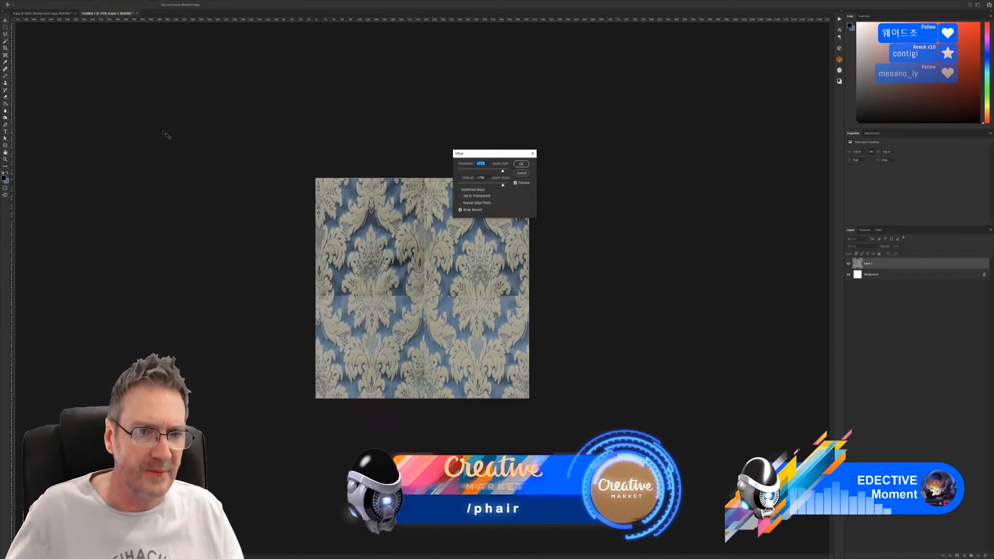
left_click(521, 164)
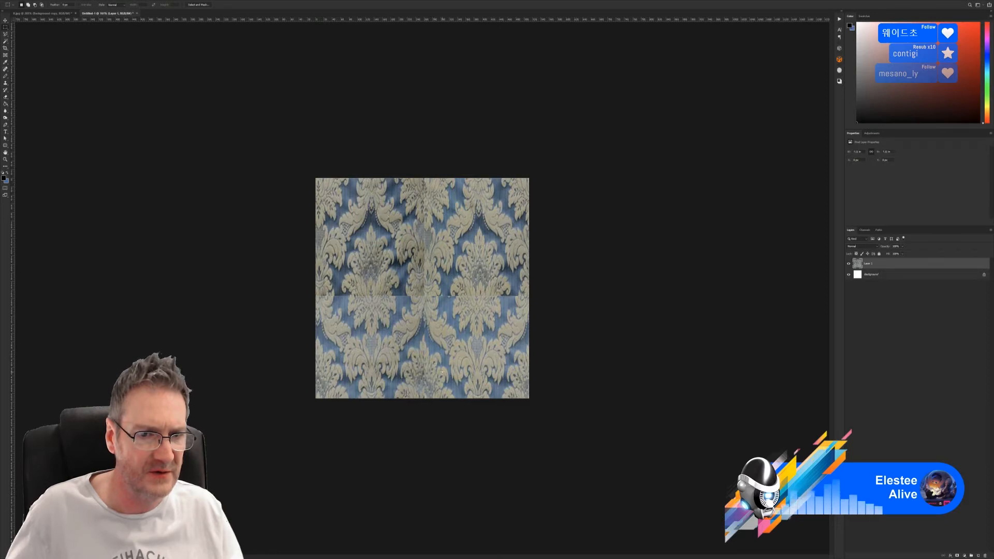
Outline the upper-centre medallion in the damask reference document with the Polygonal Lasso and copy it
scroll(445, 332, "up", 2, "alt")
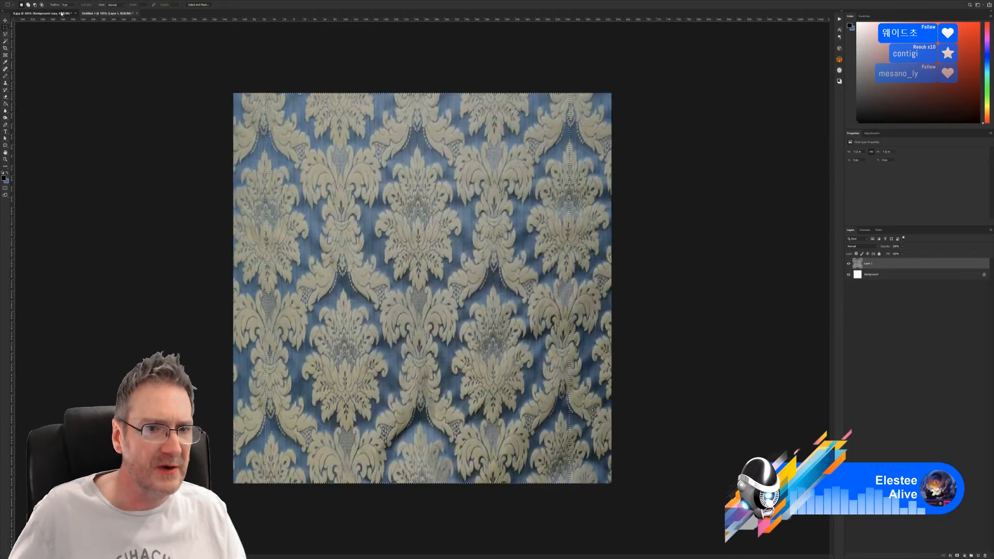
key("ctrl+Tab")
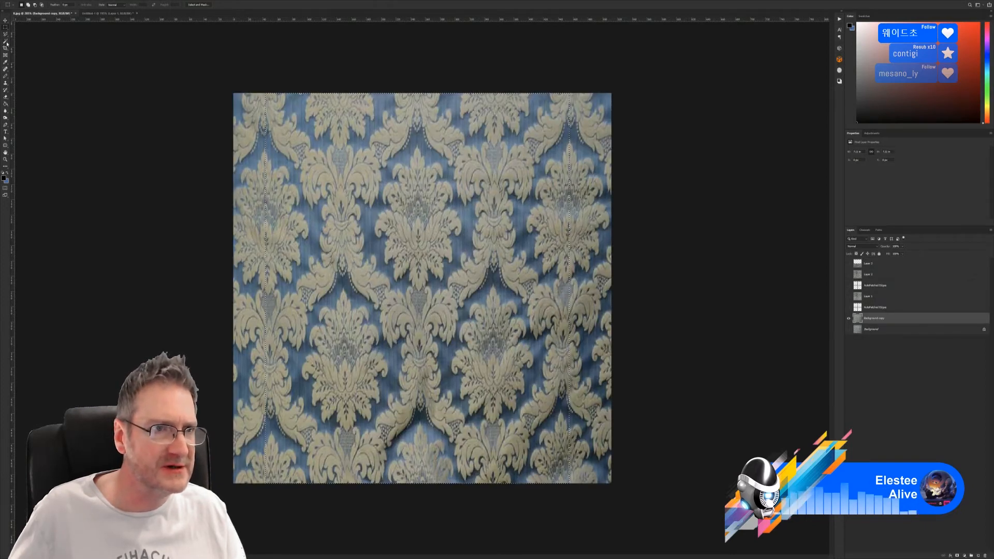
left_click(5, 34)
scroll(424, 290, "up", 1, "alt")
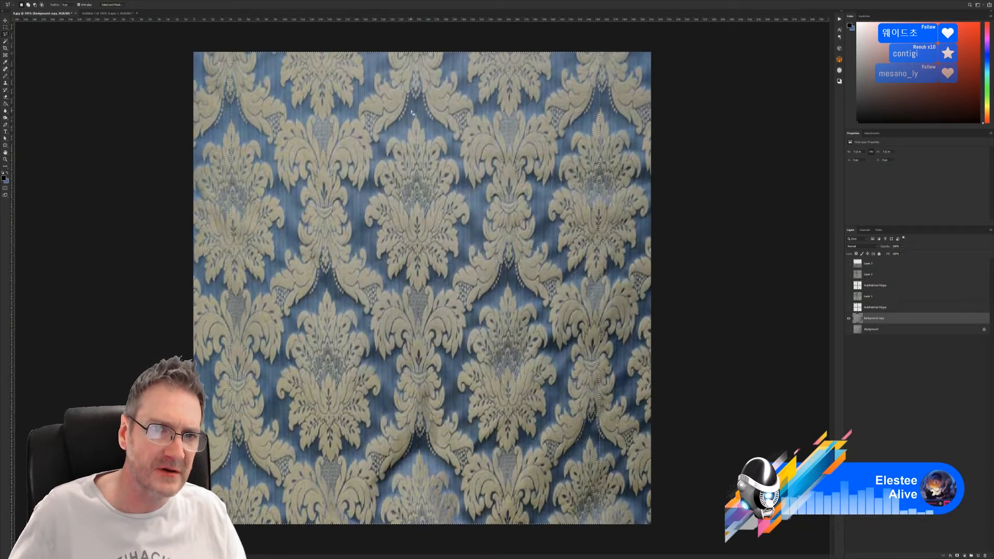
left_click_drag(399, 129, 398, 134)
left_click(400, 133)
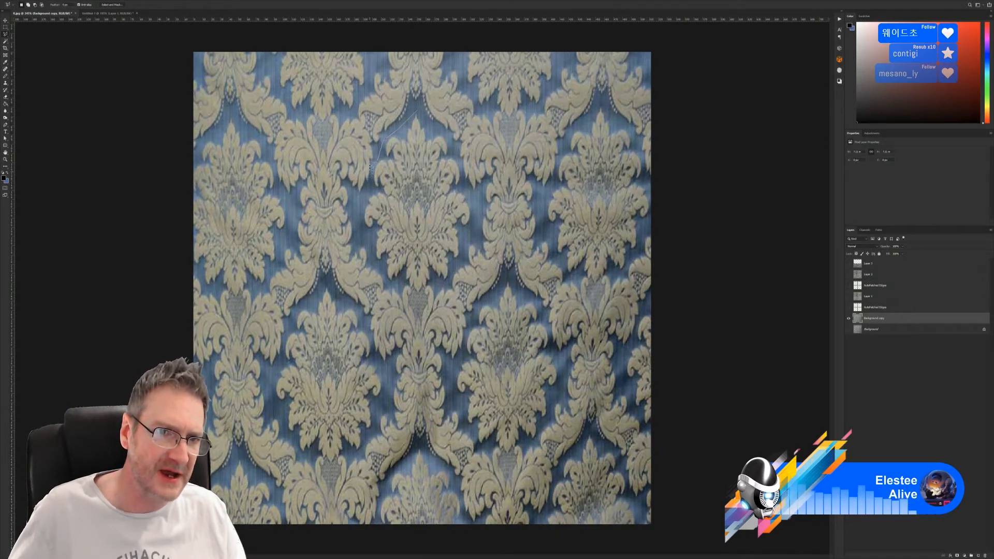
left_click(358, 202)
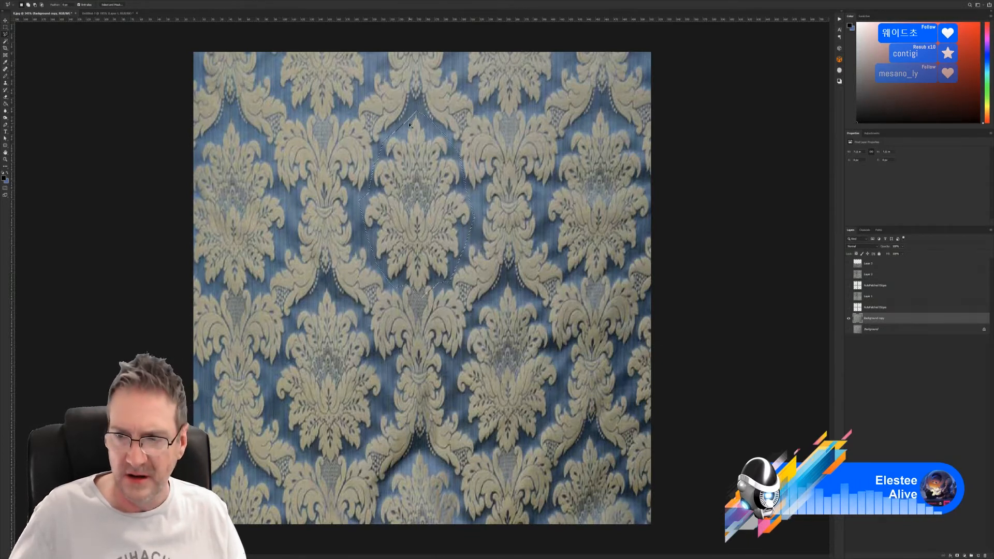
left_click(417, 112)
key("ctrl+c")
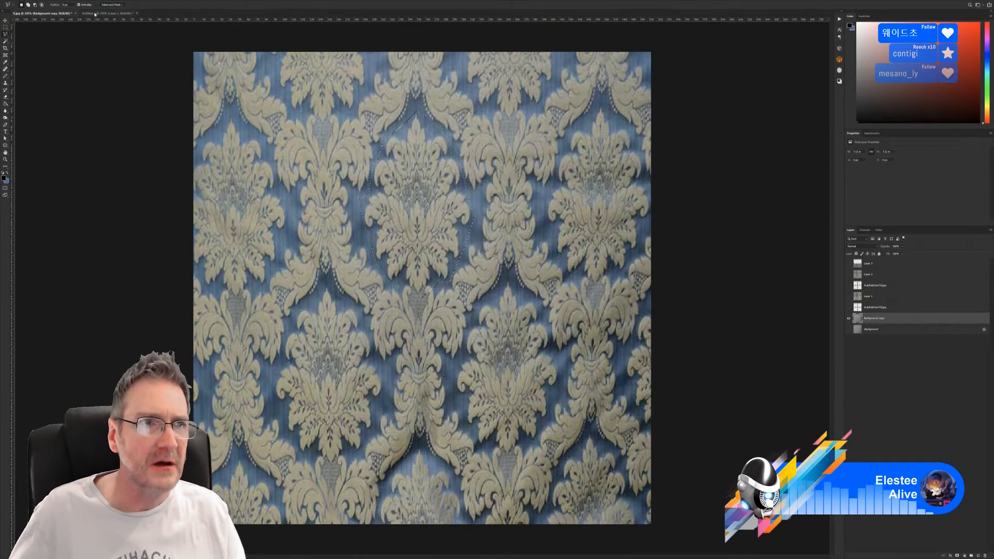
Paste the medallion into the offset damask document, enlarge it, and move it over the left medallion cut by the horizontal seam
left_click(101, 13)
key("ctrl+v")
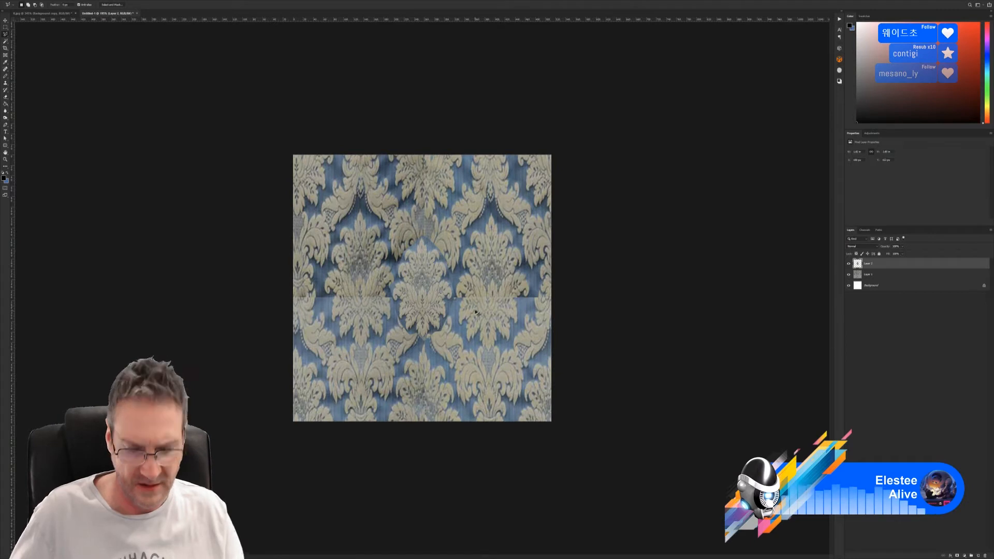
key("ctrl+t")
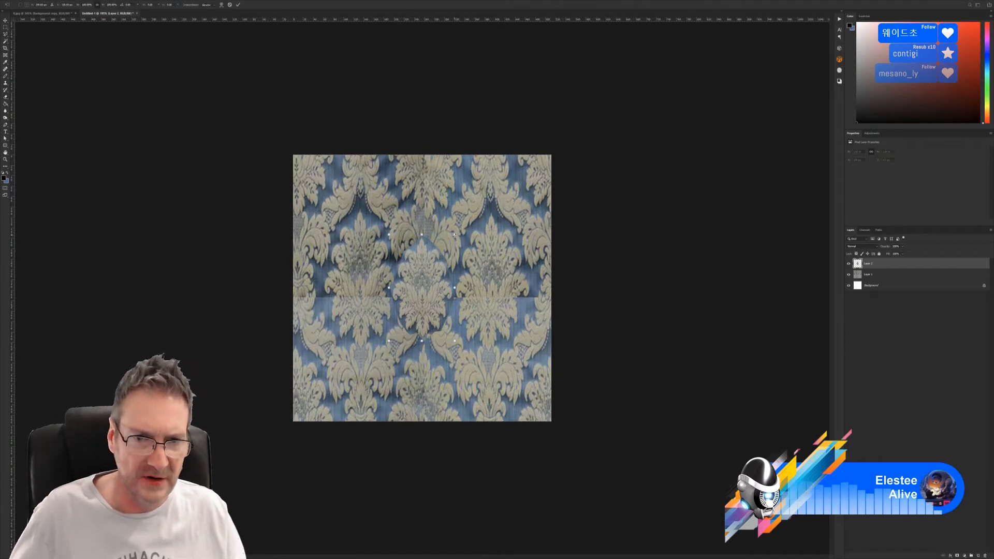
left_click_drag(456, 234, 485, 222)
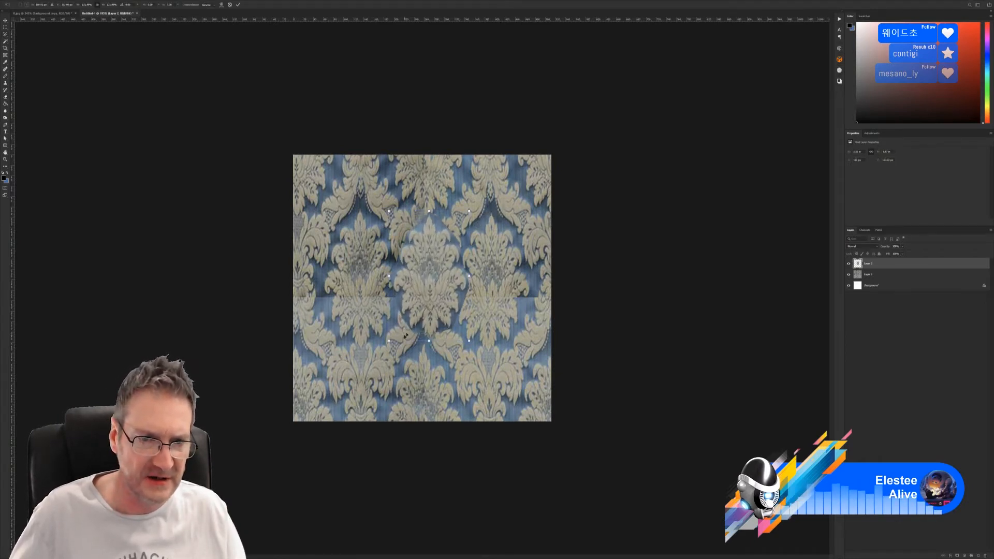
left_click_drag(388, 341, 390, 348)
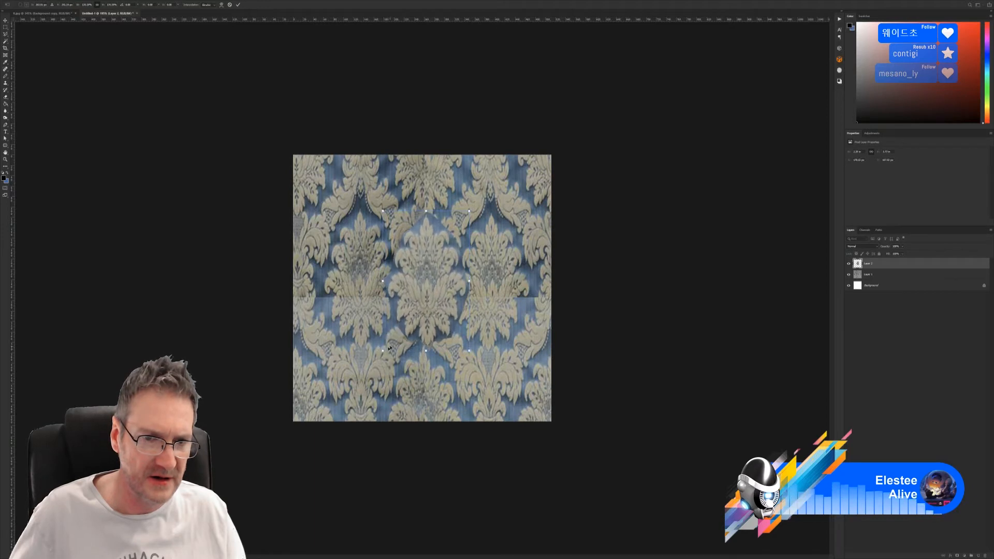
left_click_drag(439, 302, 371, 298)
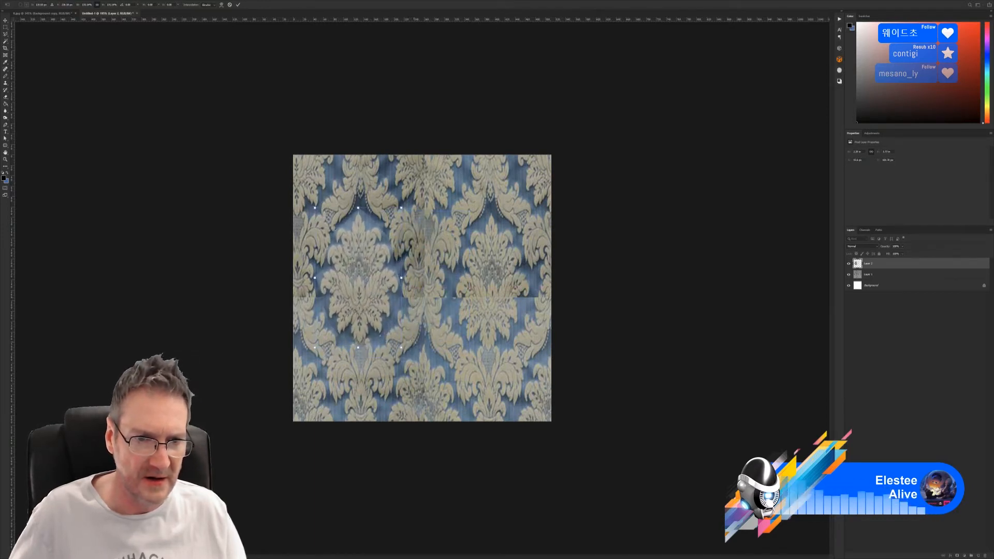
Fine-tune the pasted medallion's scale until it fully covers the left medallion, and apply the transform
key("ctrl+plus")
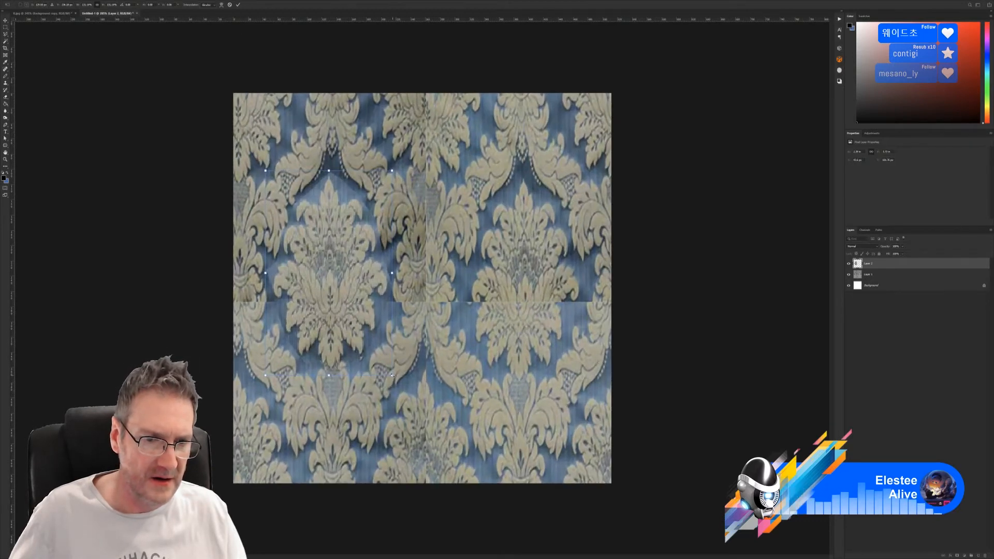
mouse_move(392, 375)
left_mouse_down()
mouse_move(379, 363)
mouse_move(396, 382)
left_mouse_up()
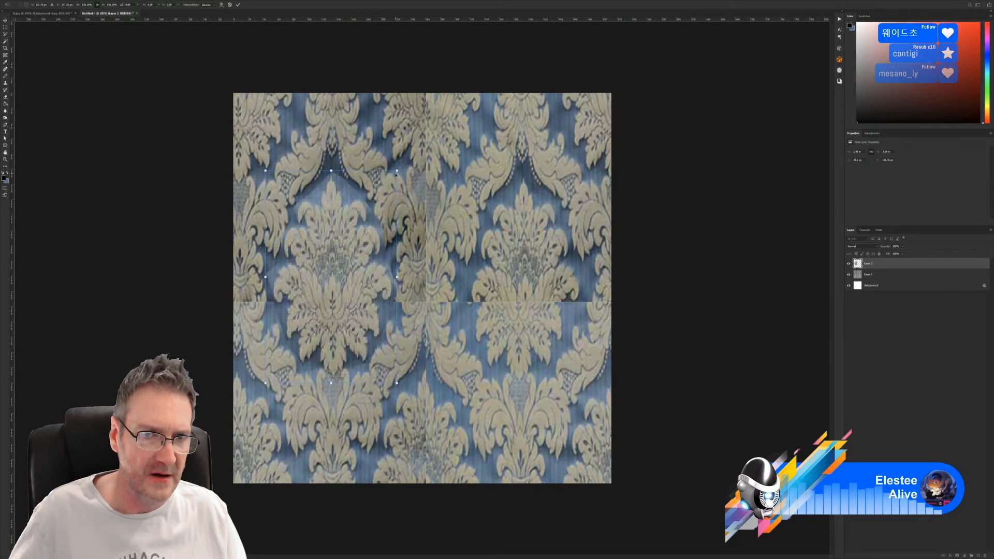
left_click_drag(397, 169, 400, 163)
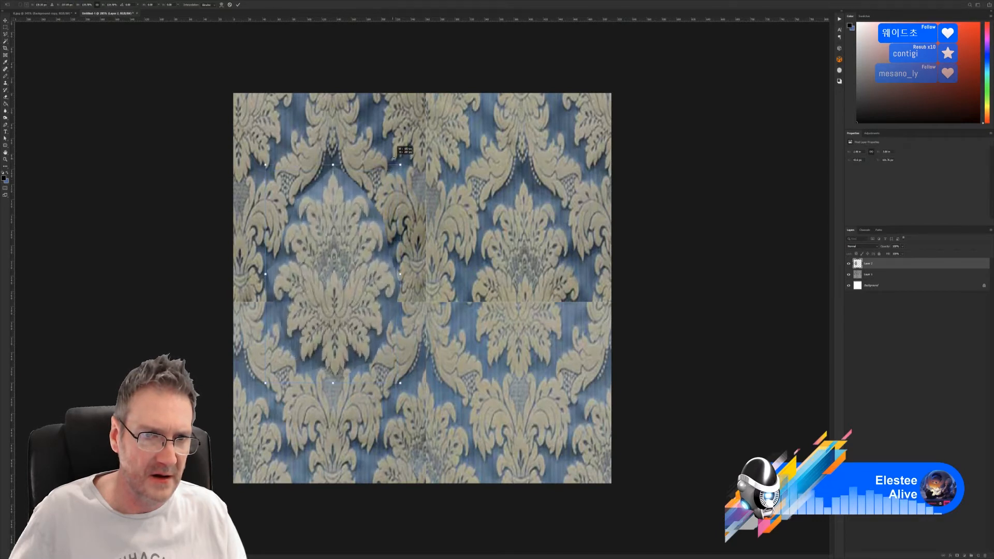
key("Return")
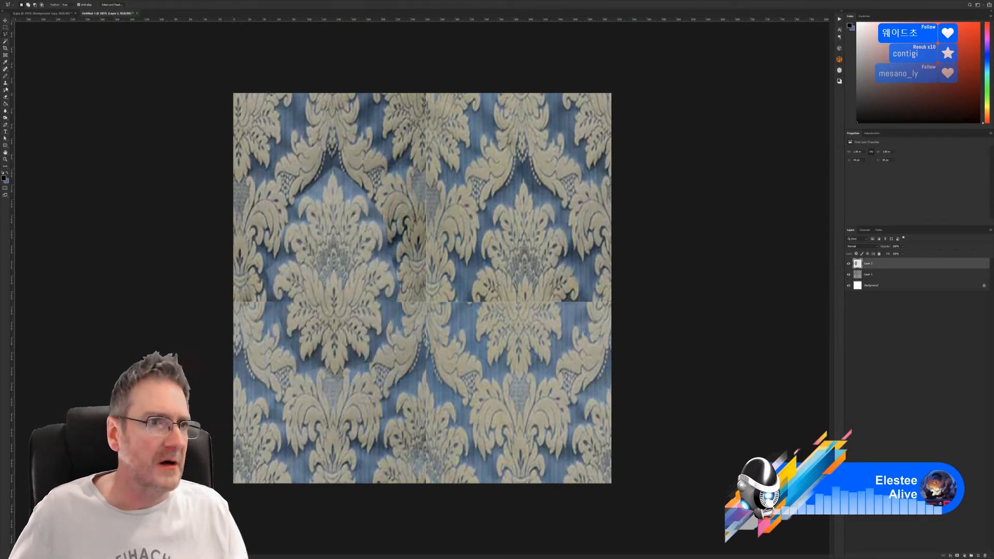
Blend the pasted medallion's edges into the surrounding damask using the Eraser with a reduced brush size
left_click(5, 97)
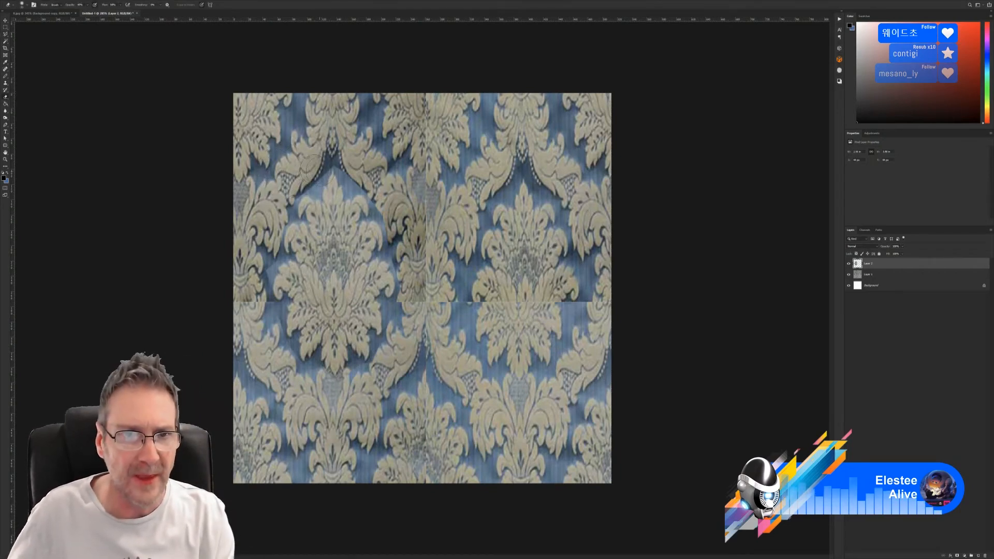
key("bracketleft")
key("bracketleft")
key("bracketleft")
scroll(300, 159, "up", 3, "alt")
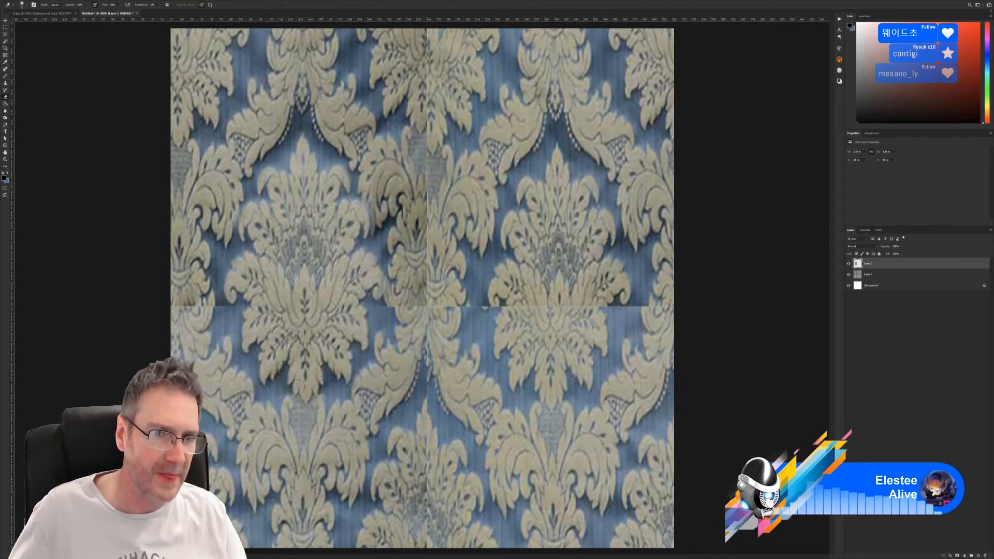
scroll(389, 129, "down", 8, "alt")
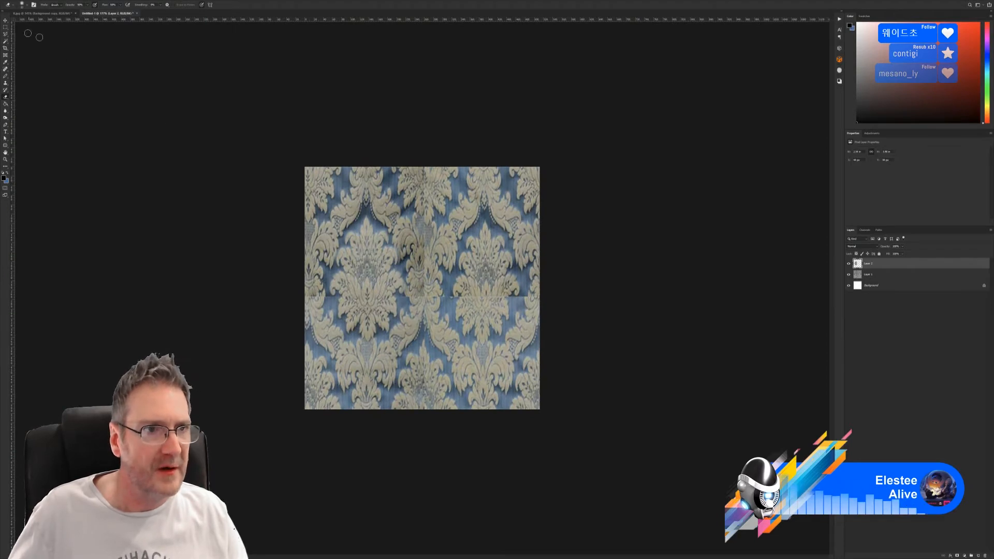
Duplicate the medallion layer and move the copy over the right medallion to cover the horizontal seam
left_click(5, 20)
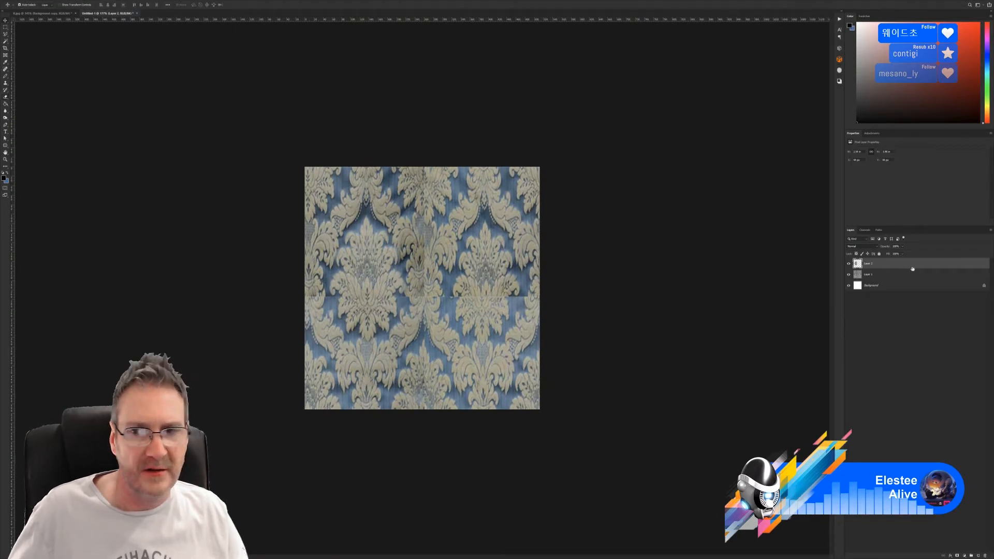
right_click(872, 268)
left_click(903, 289)
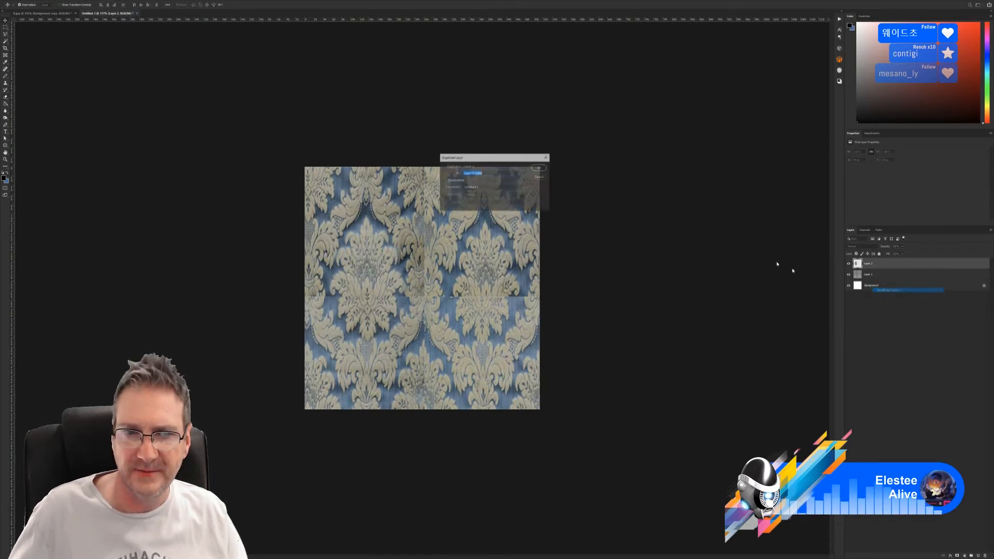
left_click(540, 167)
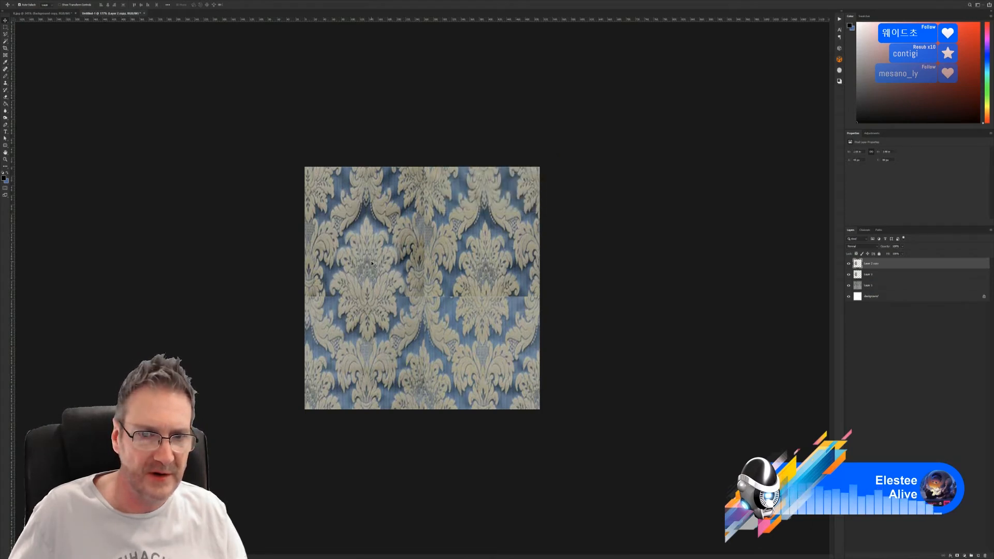
left_click_drag(372, 264, 492, 277)
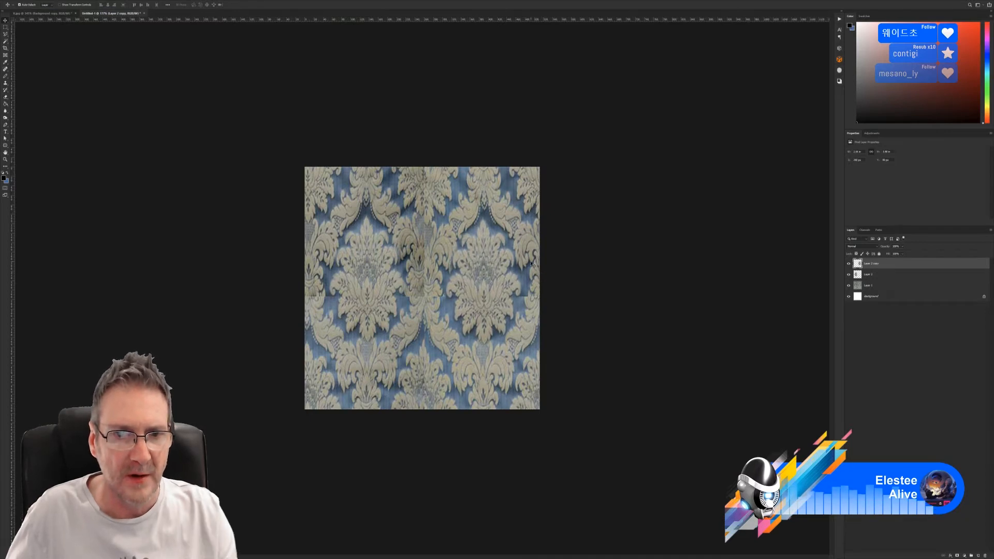
scroll(425, 349, "up", 3, "alt")
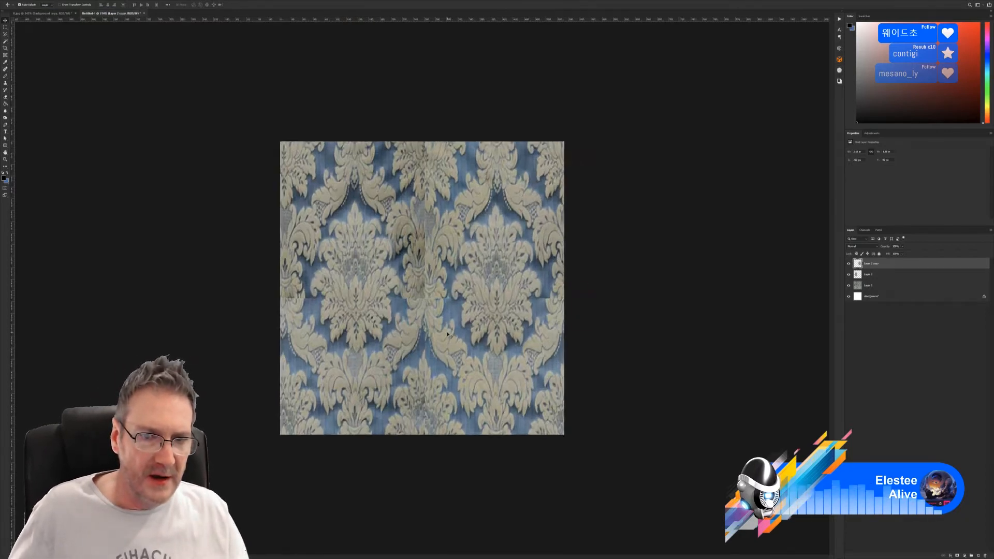
left_click(55, 12)
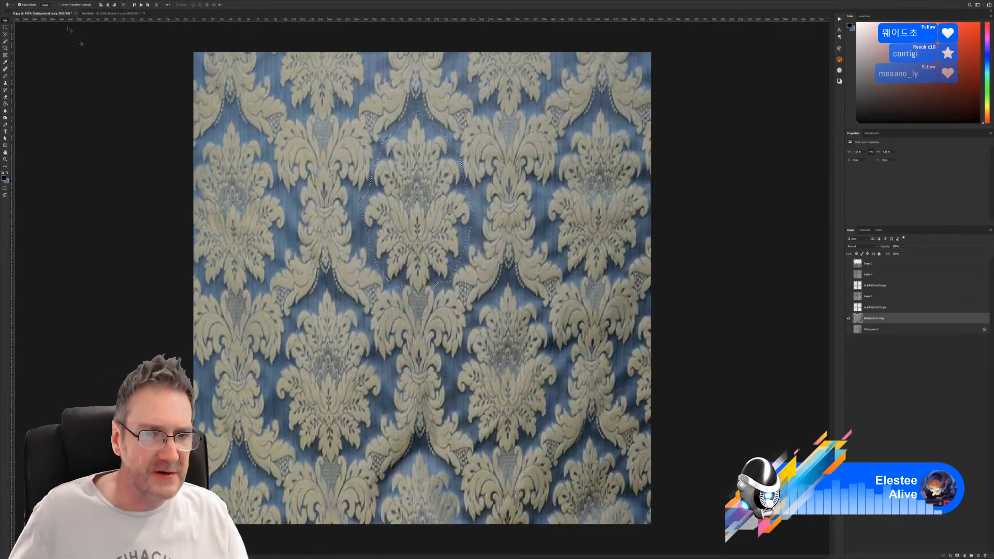
left_click(120, 12)
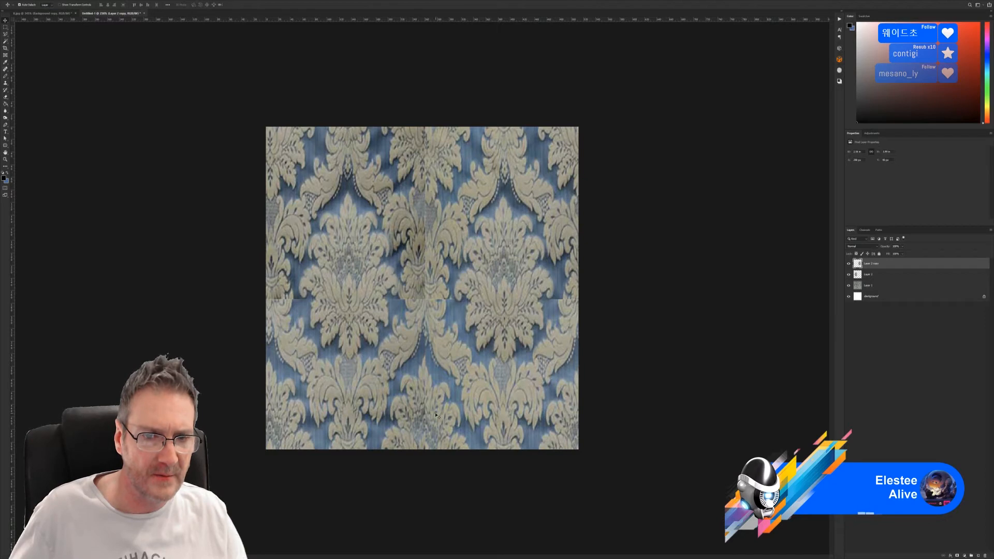
Duplicate the right medallion's layer and move the copy over the partial medallion at the bottom centre of the canvas
right_click(874, 266)
left_click(890, 291)
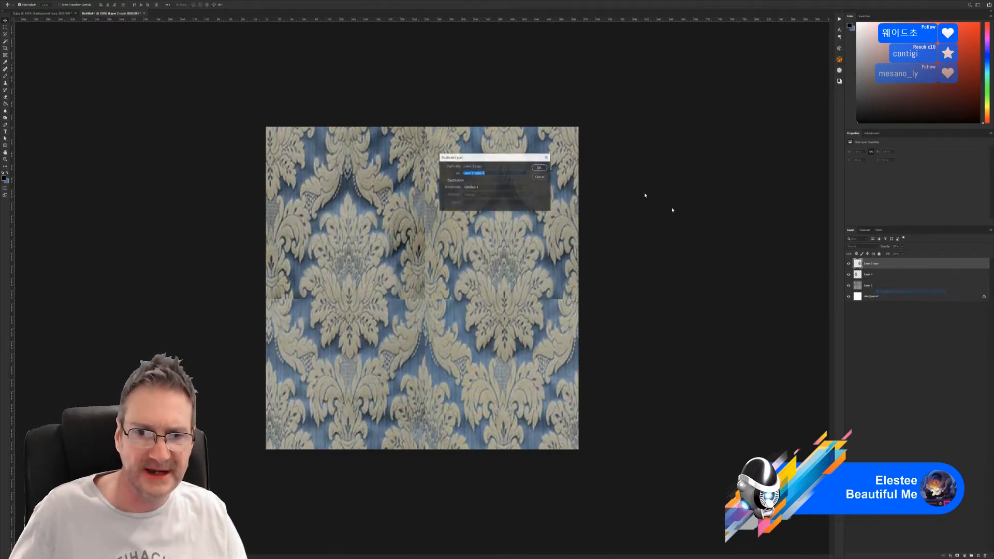
left_click(539, 168)
left_click_drag(518, 271, 438, 427)
Duplicate the bottom-centre medallion layer and move the copy over the partial medallion at the top centre of the canvas
right_click(883, 266)
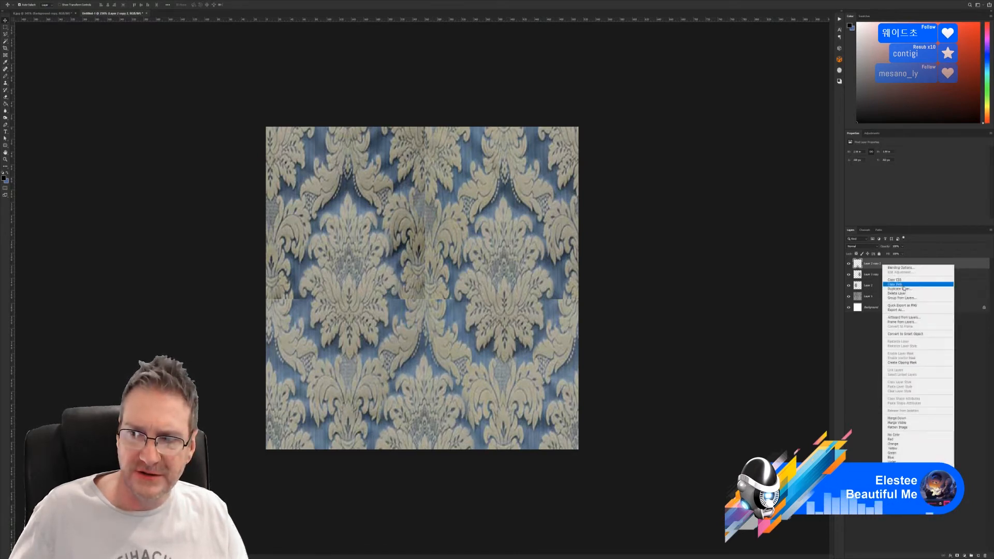
left_click(899, 288)
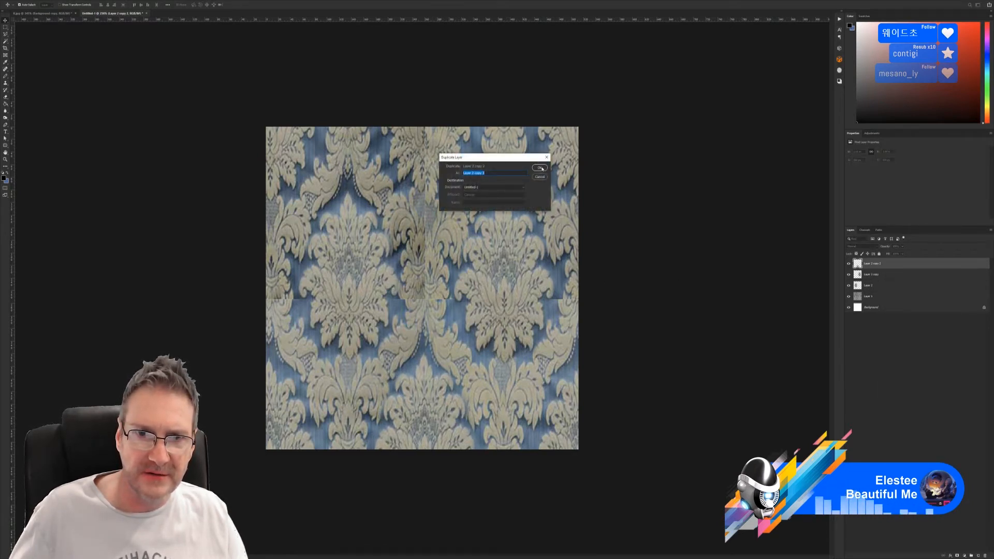
left_click(539, 168)
left_click_drag(439, 426, 444, 106)
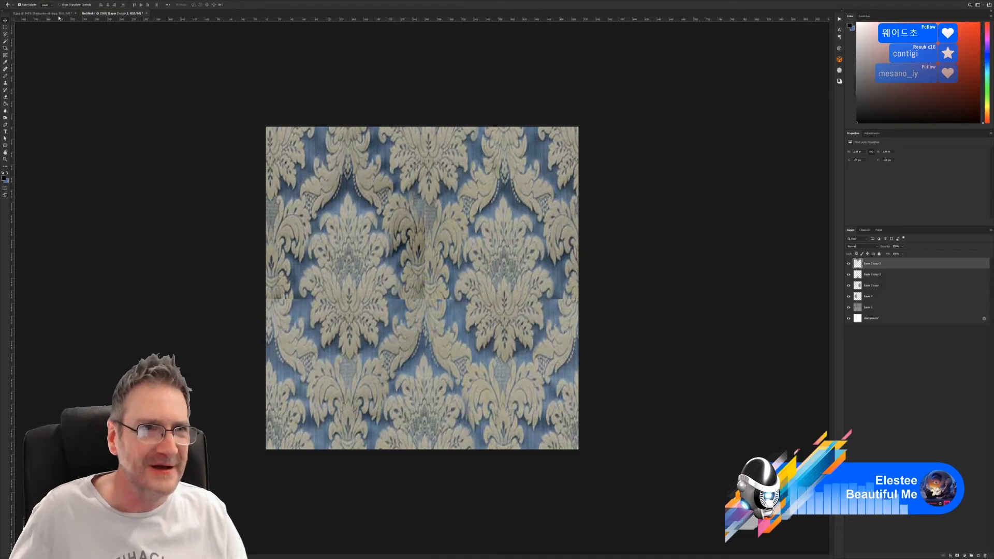
Copy a rectangular area around the ornamental stem motif between the medallions in the damask reference and paste it into the pattern document
left_click(47, 13)
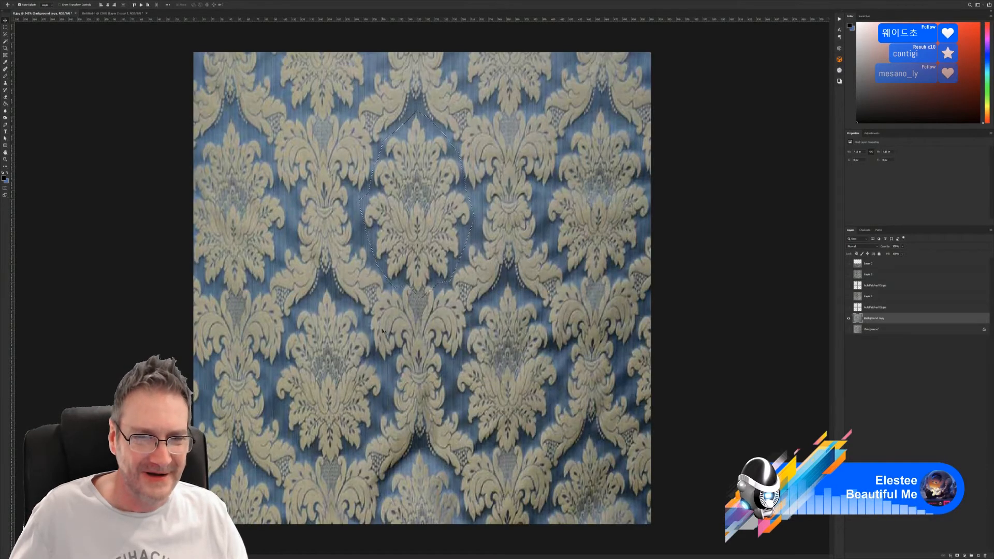
left_click(5, 34)
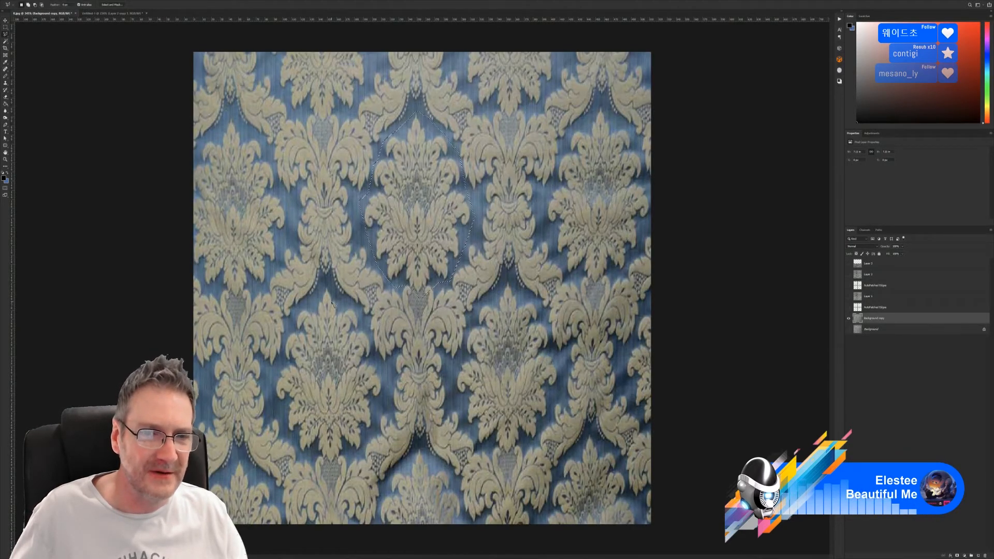
double_click(349, 295)
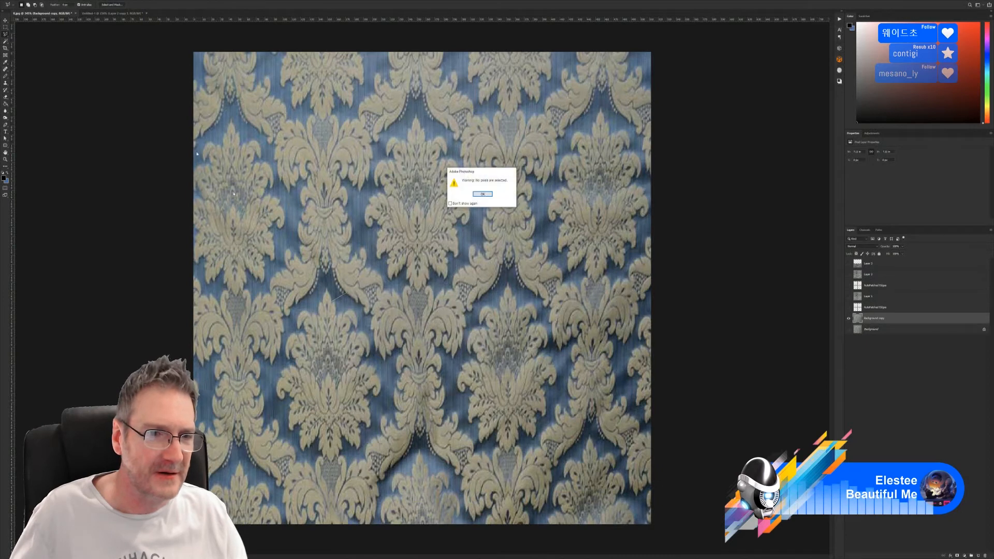
left_click(480, 195)
left_click(5, 27)
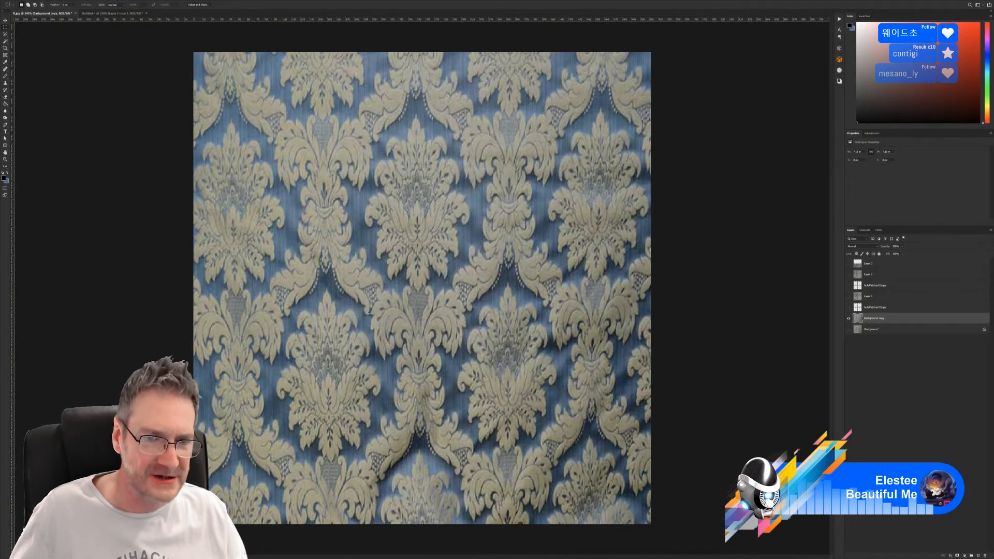
left_click_drag(362, 276, 385, 372)
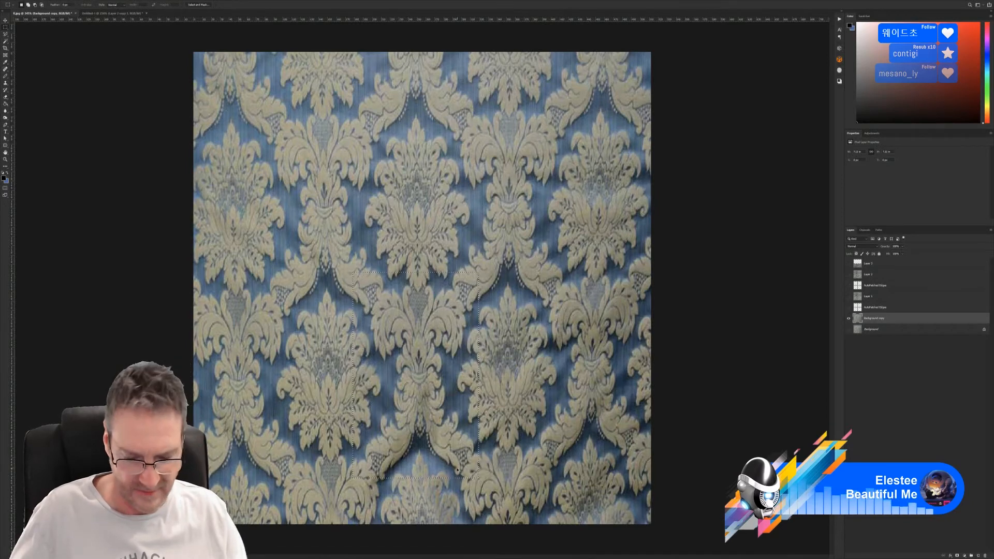
left_click(117, 13)
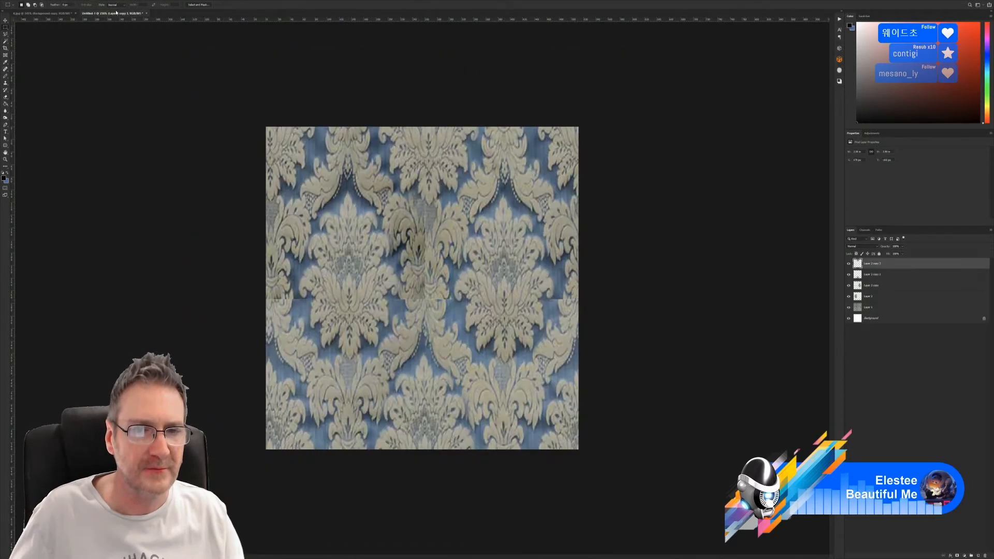
key("ctrl+v")
key("ctrl+plus")
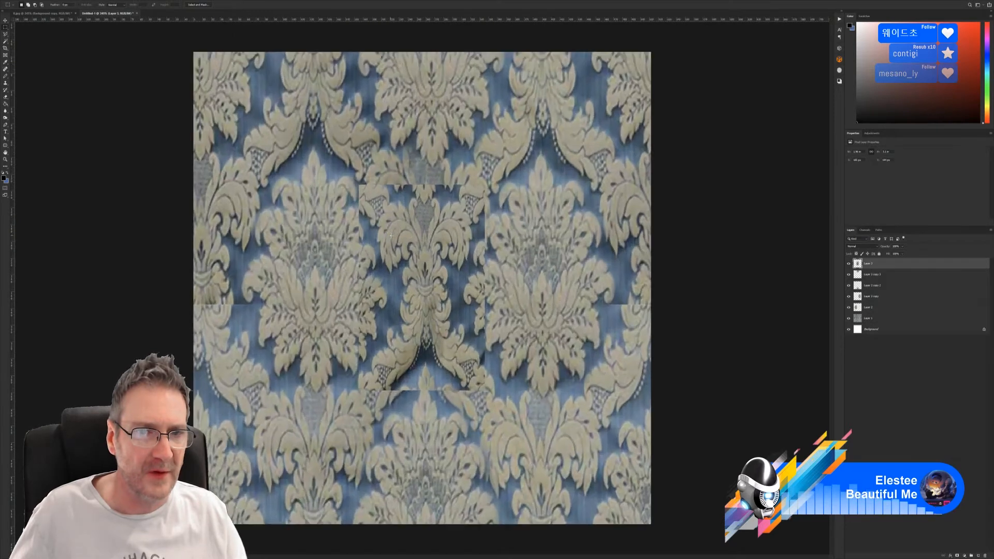
Enlarge the pasted stem motif proportionally and position it over the dark, broken stem at the canvas centre
key("ctrl+t")
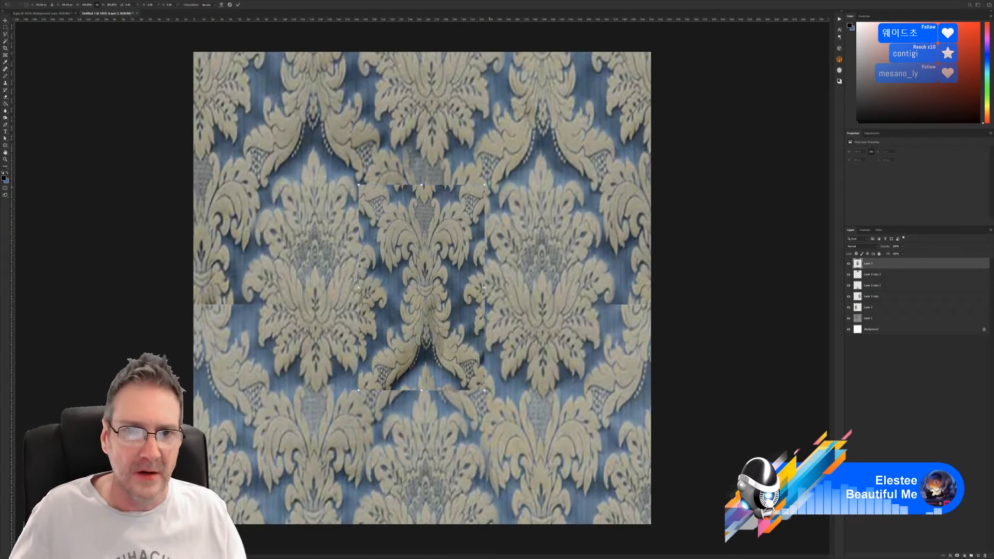
left_click_drag(484, 185, 497, 164)
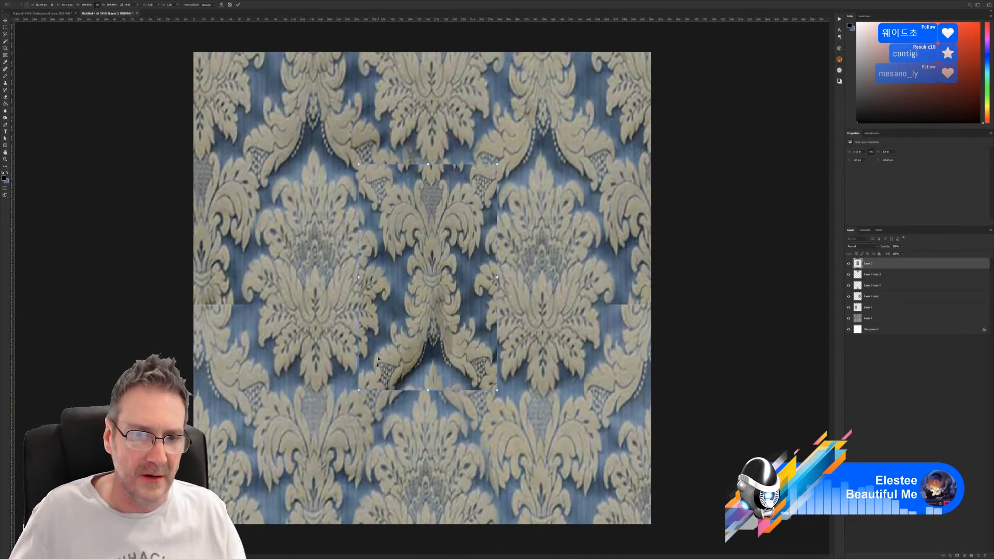
left_click_drag(358, 390, 341, 419)
left_click_drag(441, 294, 446, 264)
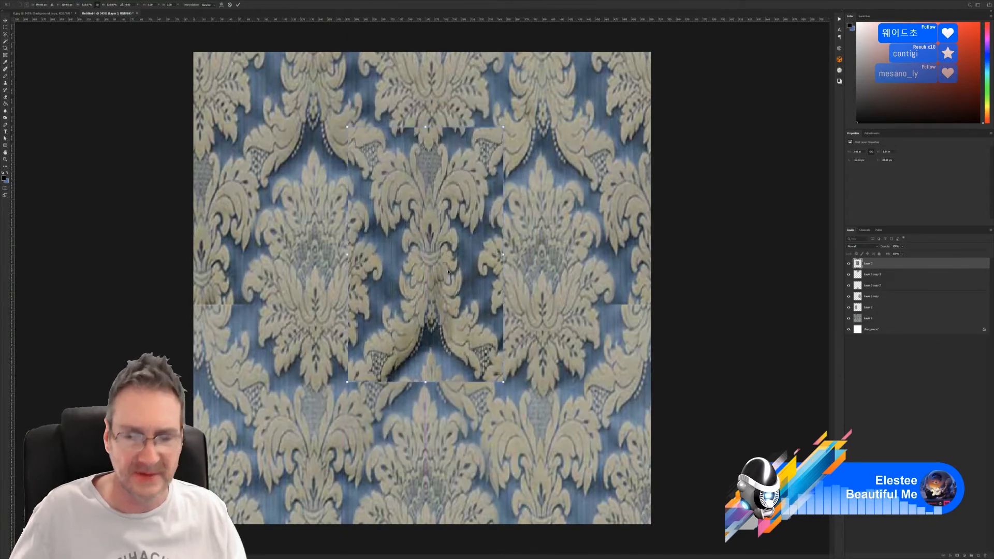
key("Return")
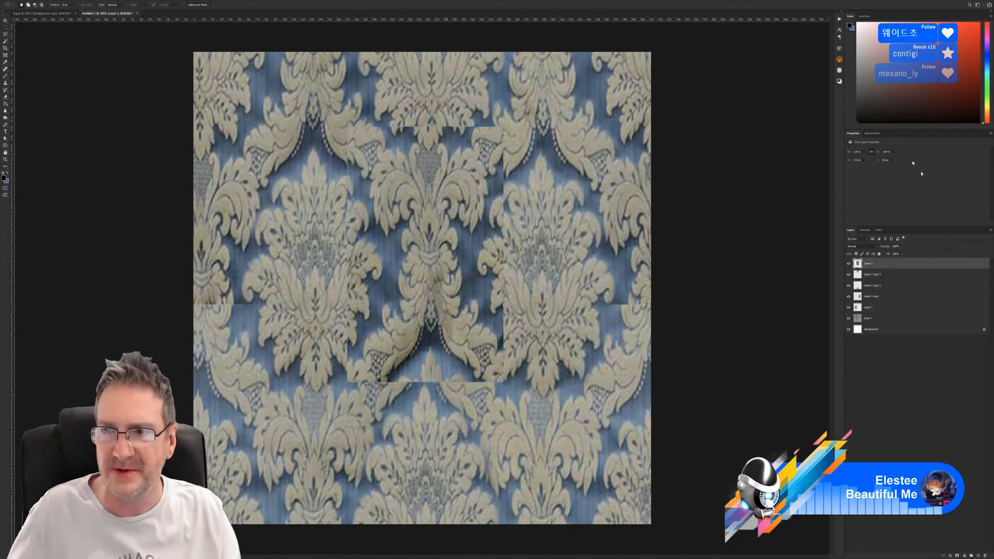
Set the stem motif layer's blend mode to Screen and shift it slightly left against the pattern beneath
left_click(874, 247)
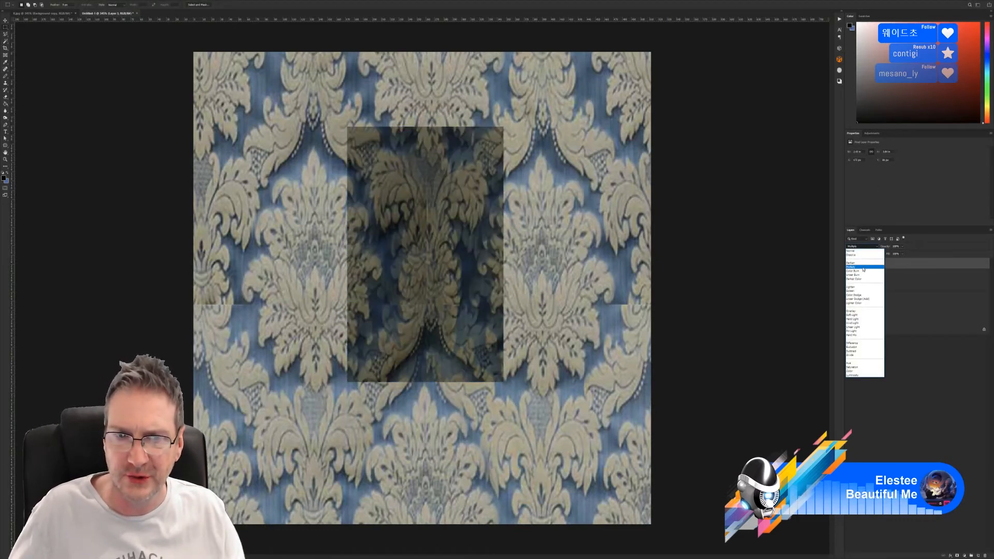
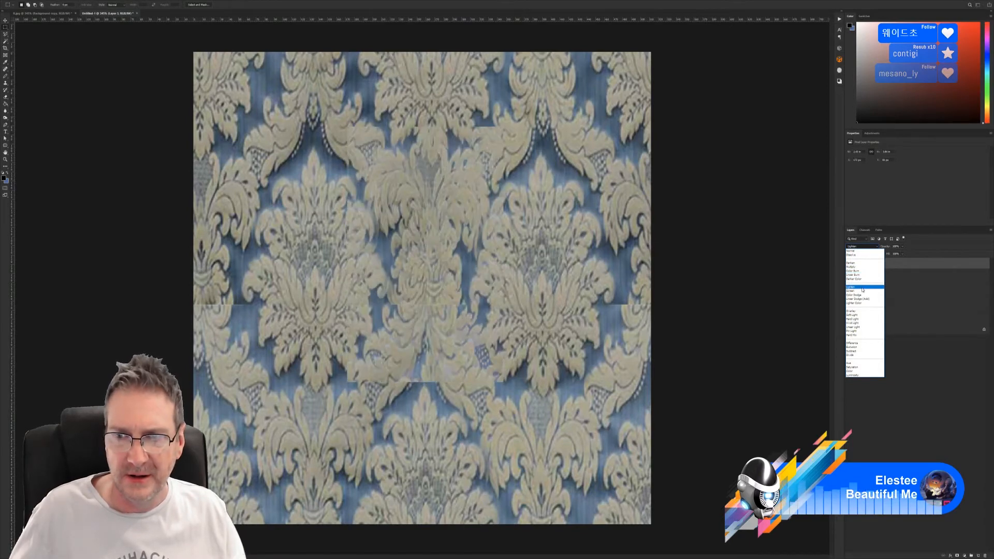
left_click(860, 291)
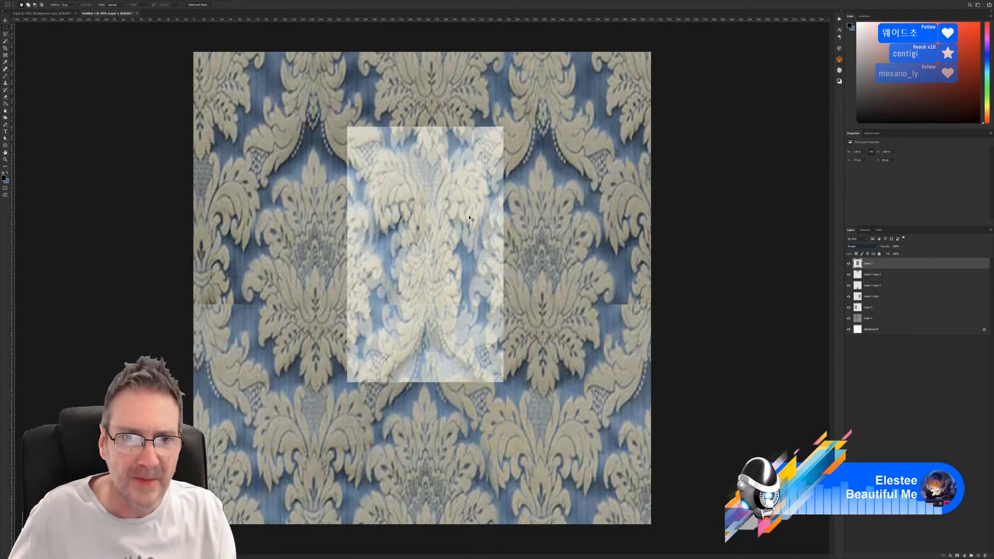
left_click(6, 20)
mouse_move(446, 222)
left_mouse_down()
mouse_move(456, 233)
mouse_move(454, 223)
mouse_move(438, 225)
left_mouse_up()
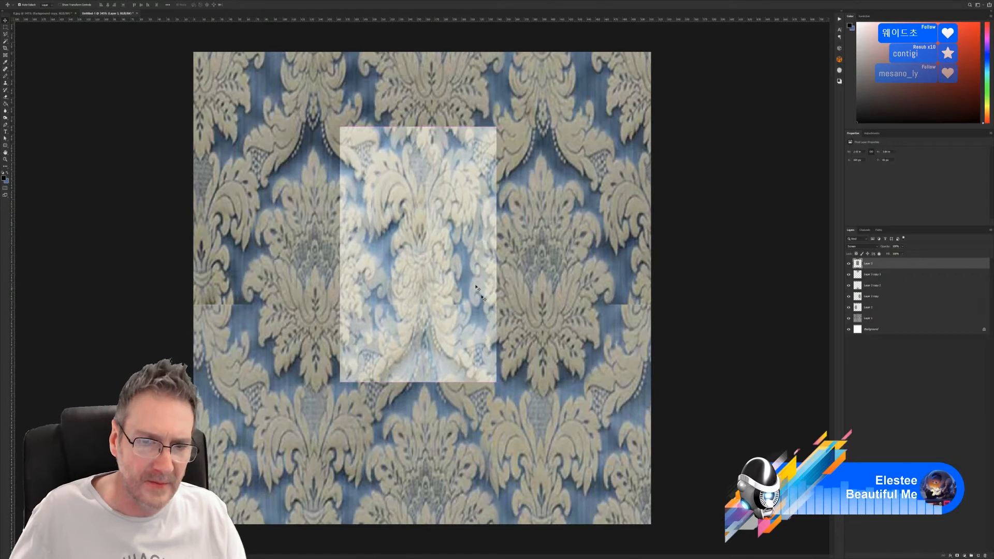
Transform the stem motif's scale and position to match the damask beneath, and return its blend mode to Normal
key("ctrl+t")
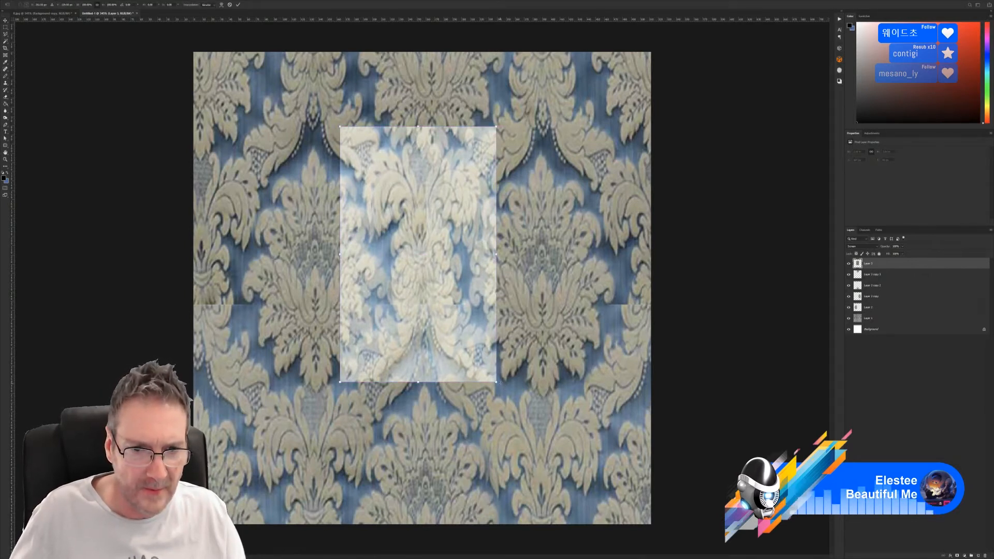
left_click_drag(497, 383, 507, 413)
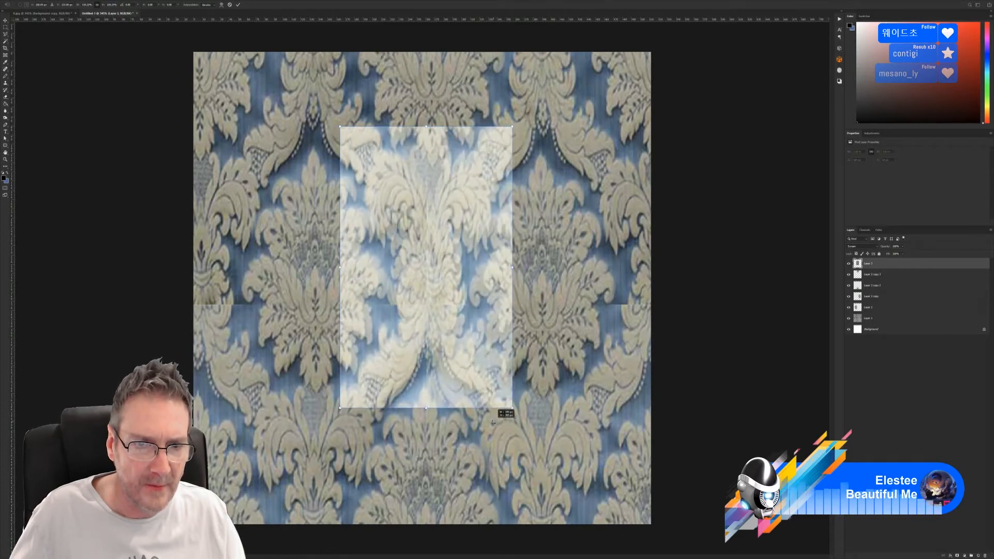
left_click_drag(462, 385, 501, 421)
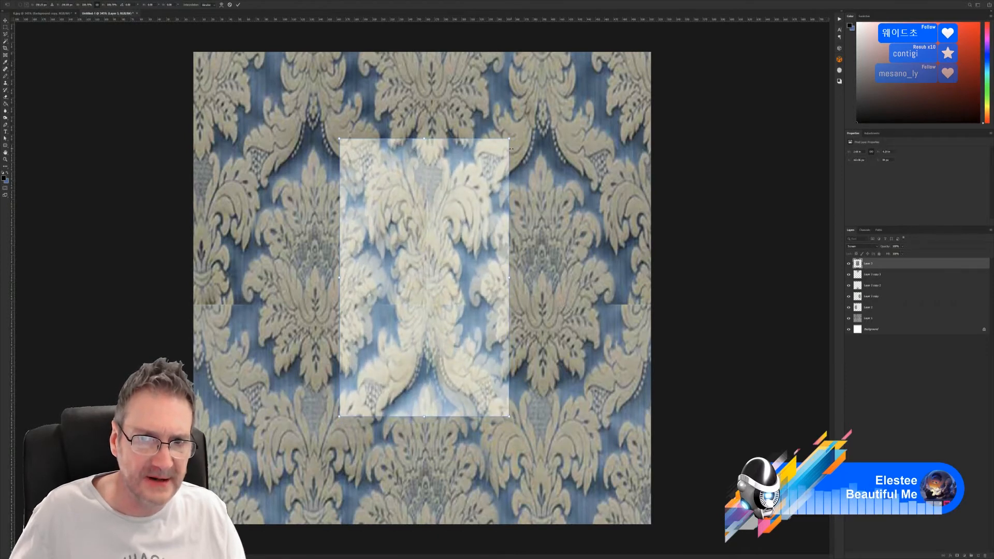
left_click_drag(509, 139, 509, 139)
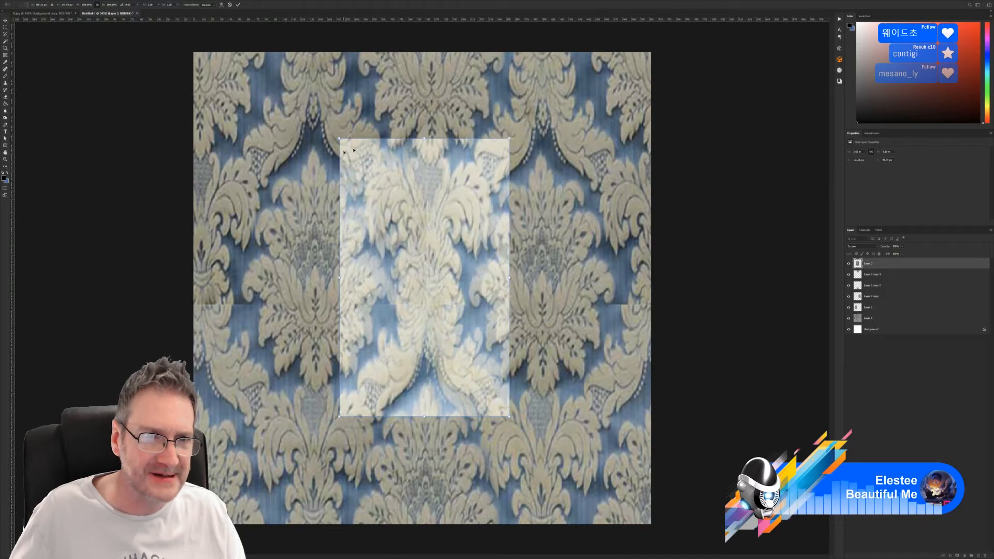
mouse_move(338, 138)
left_mouse_down()
mouse_move(331, 143)
mouse_move(345, 155)
mouse_move(334, 149)
left_mouse_up()
left_click_drag(379, 207, 383, 207)
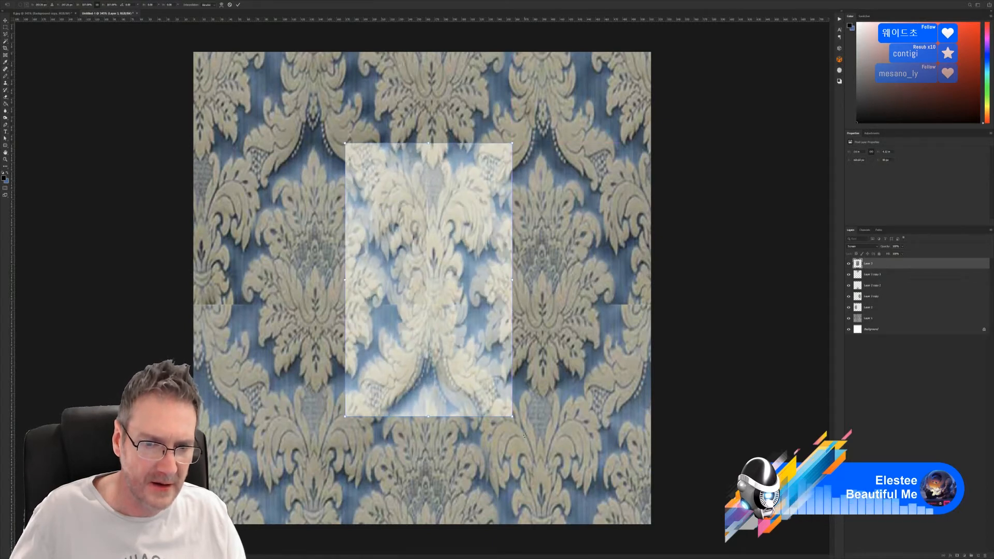
left_click_drag(512, 415, 498, 418)
left_click_drag(469, 367, 465, 368)
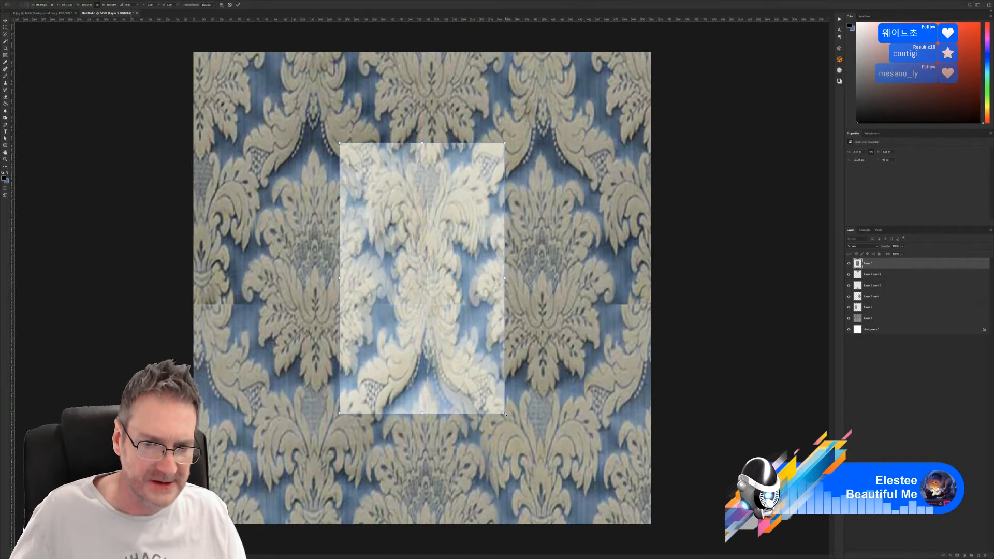
left_click_drag(505, 414, 508, 417)
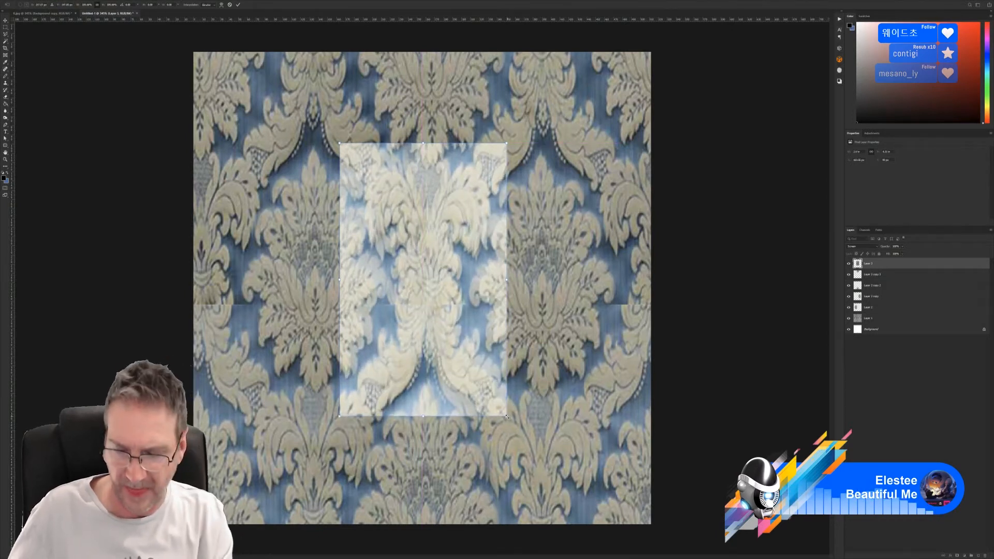
key("Return")
left_click(872, 247)
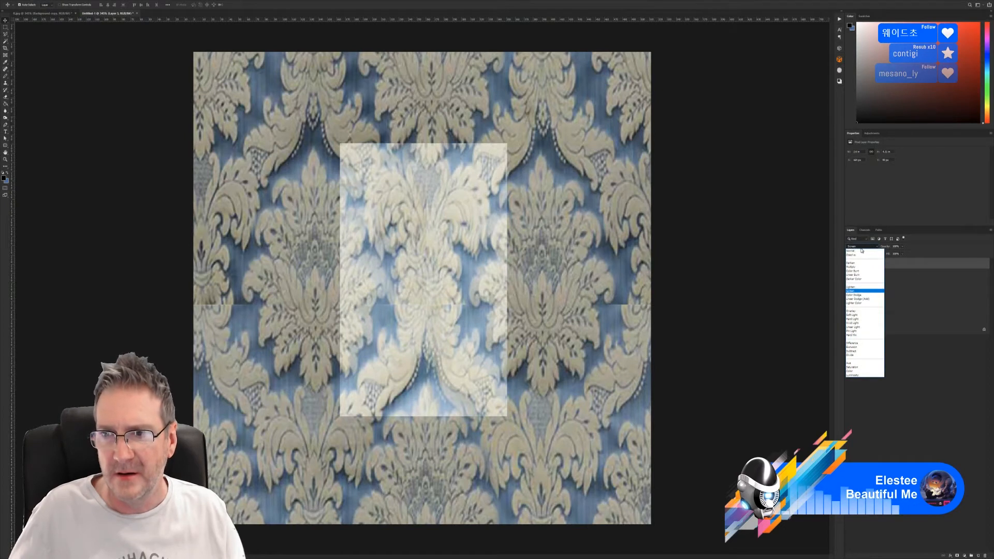
left_click(862, 251)
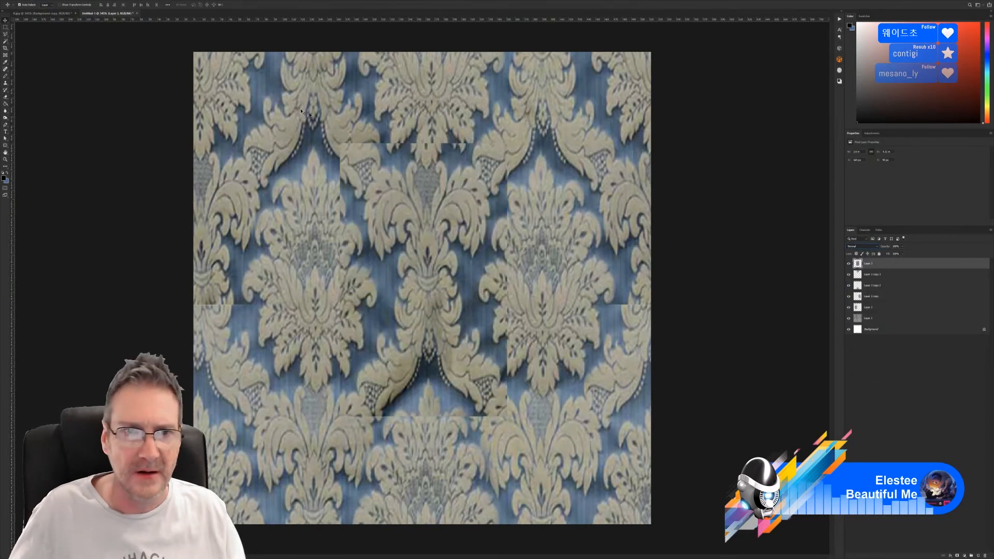
Blend the central stem motif's side, bottom and top edges into the surrounding damask with the Eraser
left_click(5, 100)
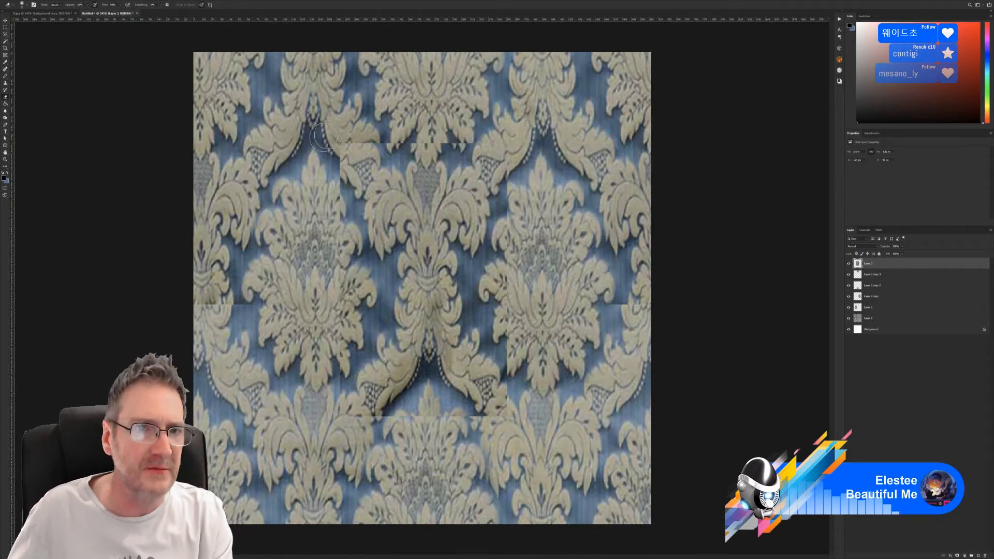
mouse_move(336, 155)
left_mouse_down()
mouse_move(346, 191)
mouse_move(336, 230)
mouse_move(344, 254)
mouse_move(343, 202)
mouse_move(357, 300)
mouse_move(337, 295)
mouse_move(354, 304)
mouse_move(357, 277)
mouse_move(377, 277)
mouse_move(366, 265)
left_mouse_up()
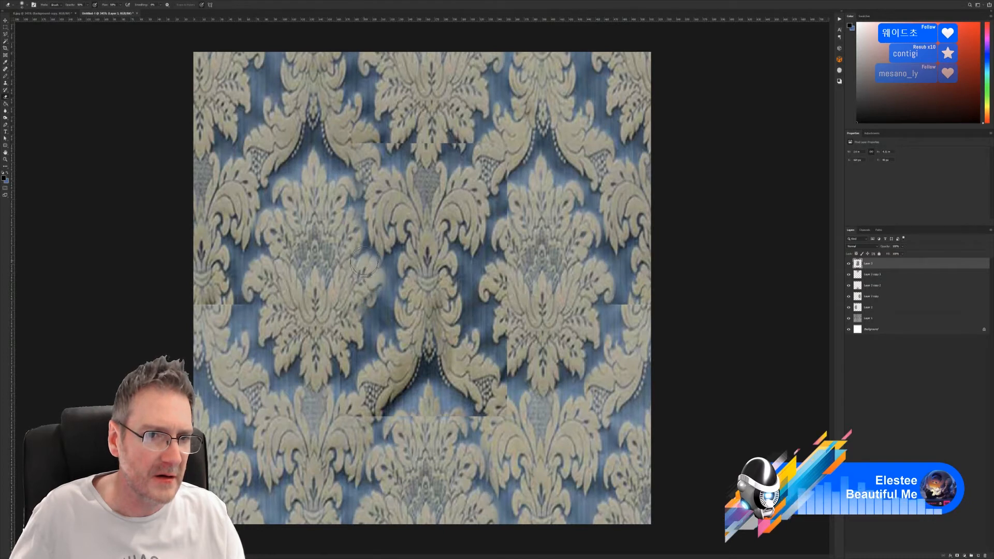
mouse_move(356, 324)
left_mouse_down()
mouse_move(356, 342)
mouse_move(367, 325)
mouse_move(332, 399)
mouse_move(340, 416)
mouse_move(345, 391)
mouse_move(340, 412)
mouse_move(378, 432)
mouse_move(351, 430)
mouse_move(394, 427)
mouse_move(381, 440)
mouse_move(425, 424)
mouse_move(431, 387)
mouse_move(456, 428)
mouse_move(523, 412)
mouse_move(479, 282)
mouse_move(479, 305)
mouse_move(471, 294)
mouse_move(505, 259)
mouse_move(498, 222)
mouse_move(510, 191)
left_mouse_up()
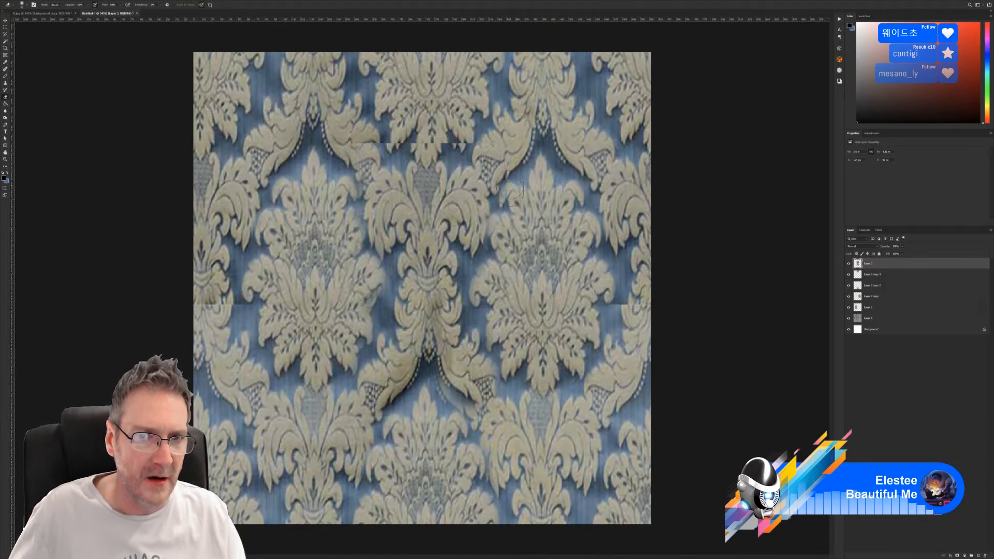
mouse_move(511, 146)
left_mouse_down()
mouse_move(500, 159)
mouse_move(508, 173)
mouse_move(490, 146)
mouse_move(509, 139)
mouse_move(339, 152)
mouse_move(389, 158)
mouse_move(378, 157)
left_mouse_up()
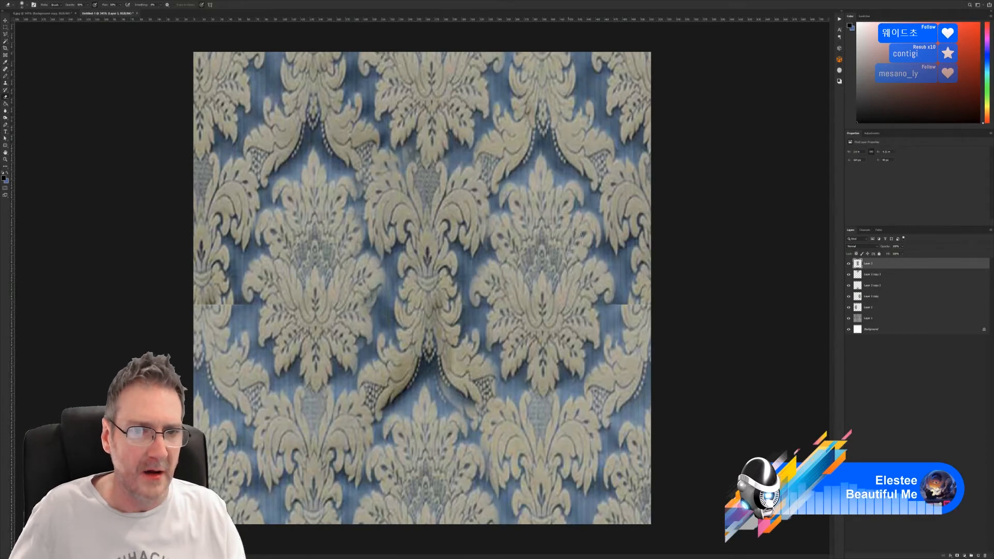
Lighten the central stem motif's midtones slightly with a Levels adjustment to match the surrounding fabric
scroll(531, 219, "down", 4, "alt")
scroll(576, 249, "down", 1, "alt")
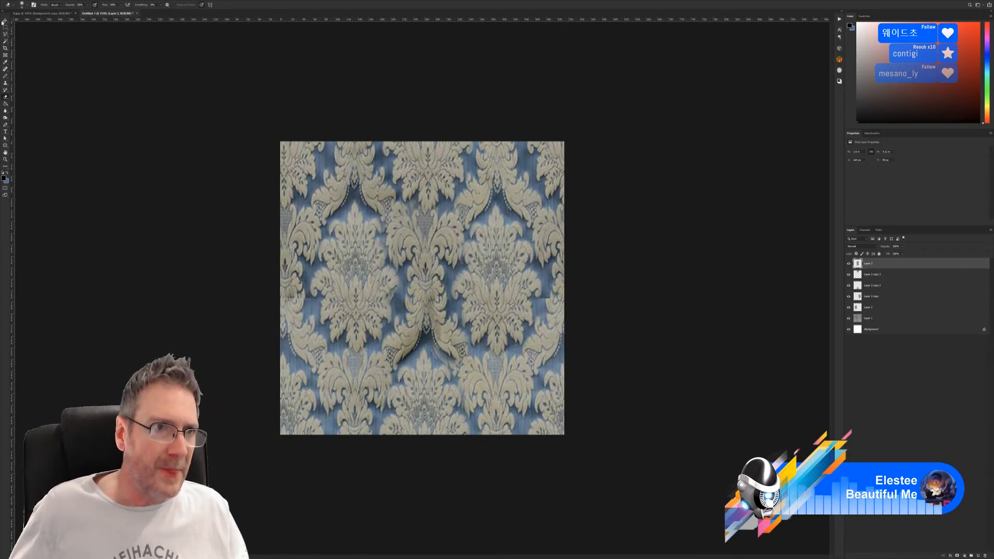
key("i")
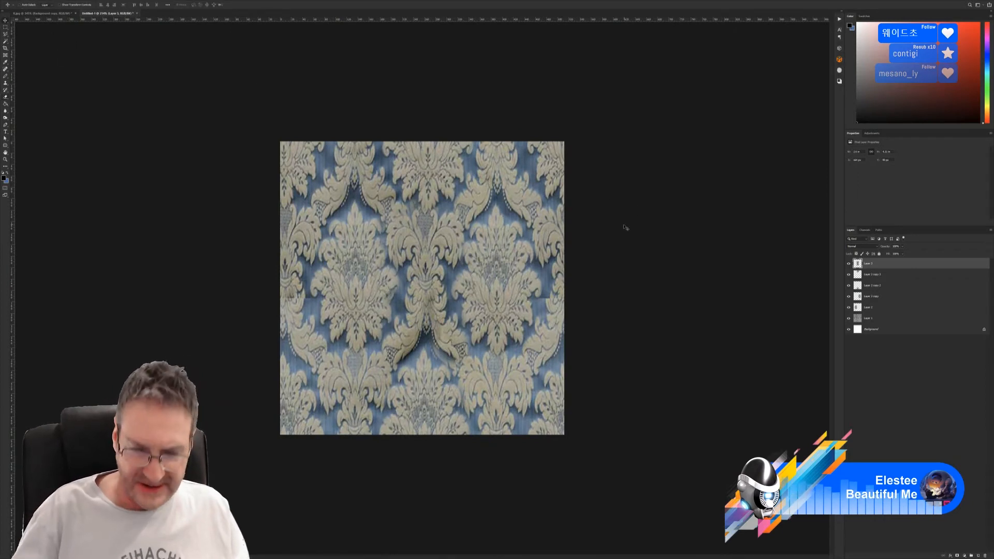
key("ctrl+l")
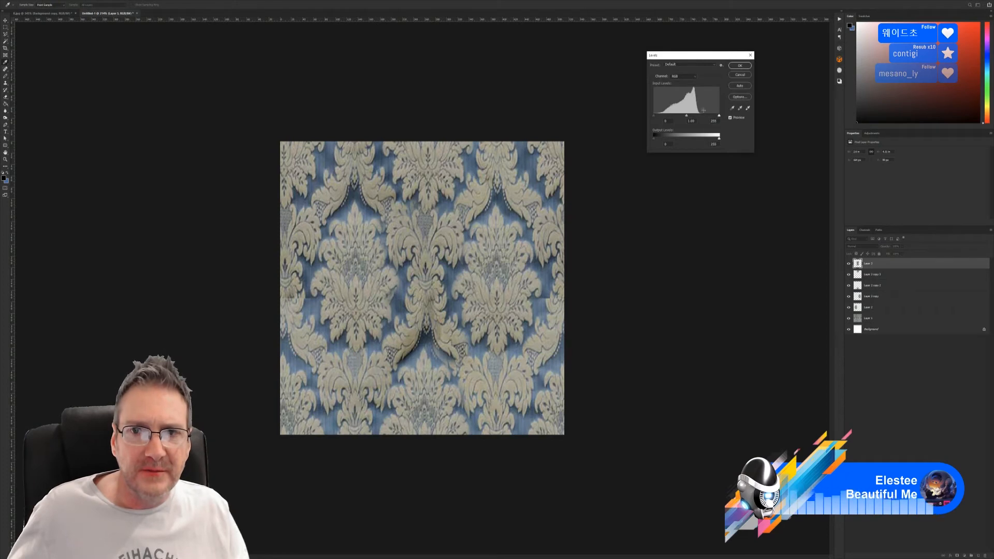
left_click_drag(686, 117, 682, 118)
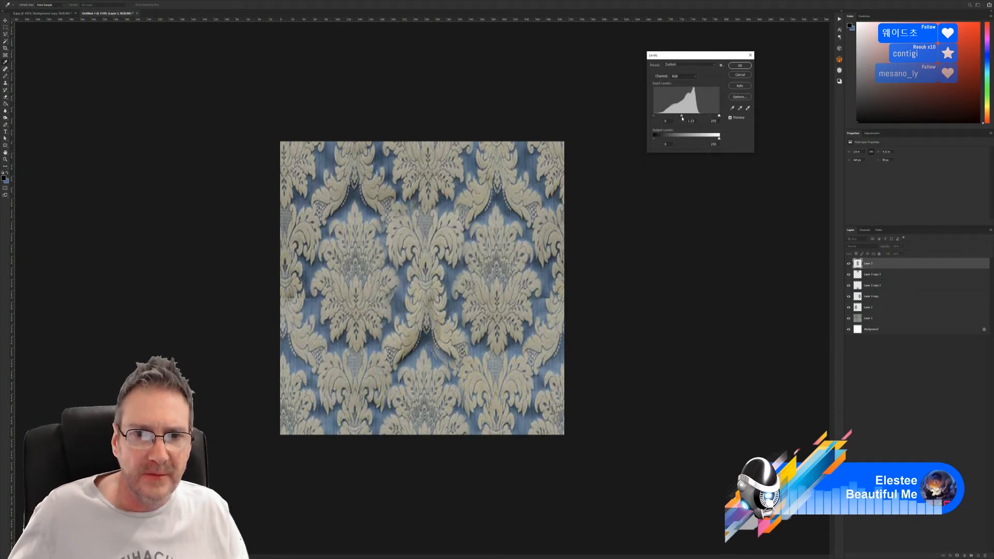
left_click(740, 65)
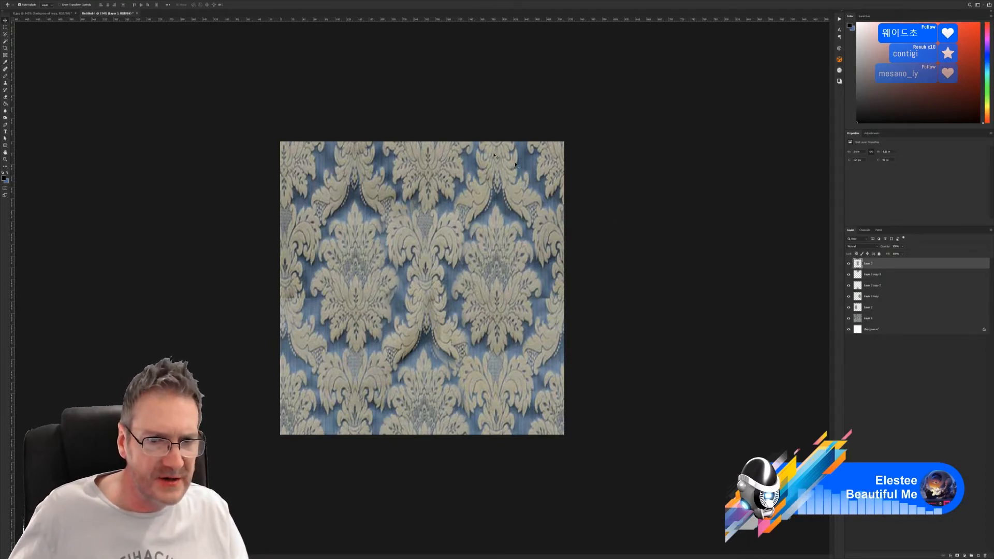
Duplicate the central stem motif layer and move the copy over the partial stem at the canvas's left edge
scroll(257, 289, "up", 1, "alt")
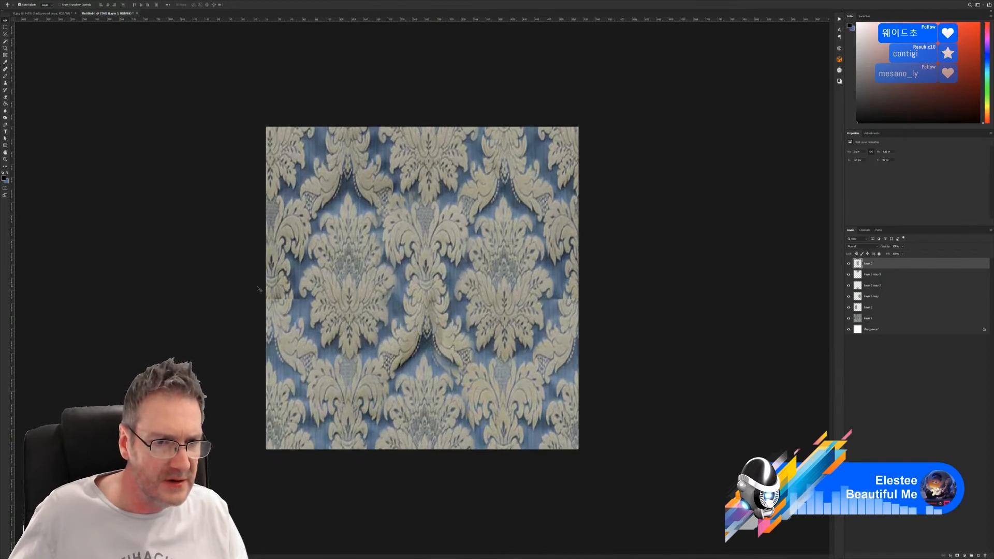
right_click(875, 267)
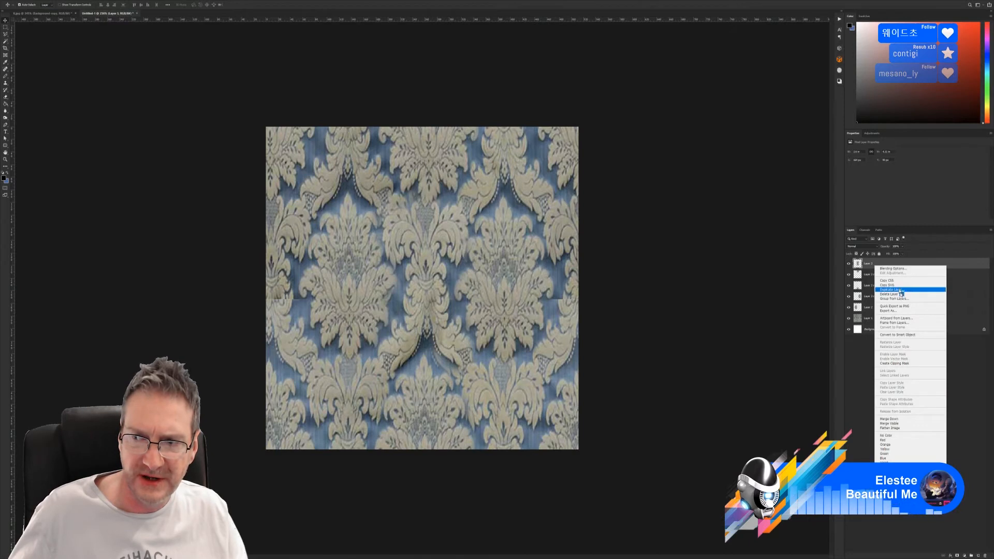
left_click(897, 290)
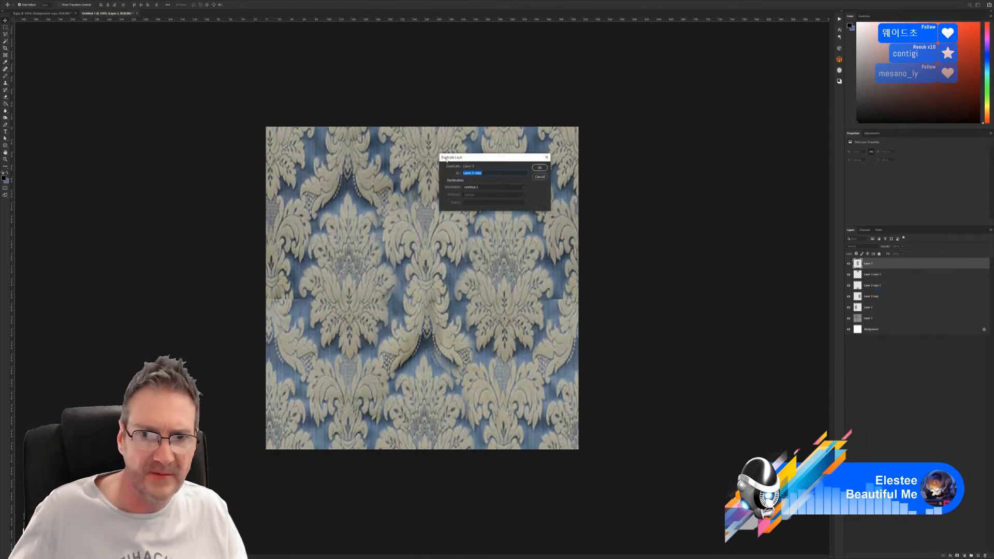
left_click(546, 169)
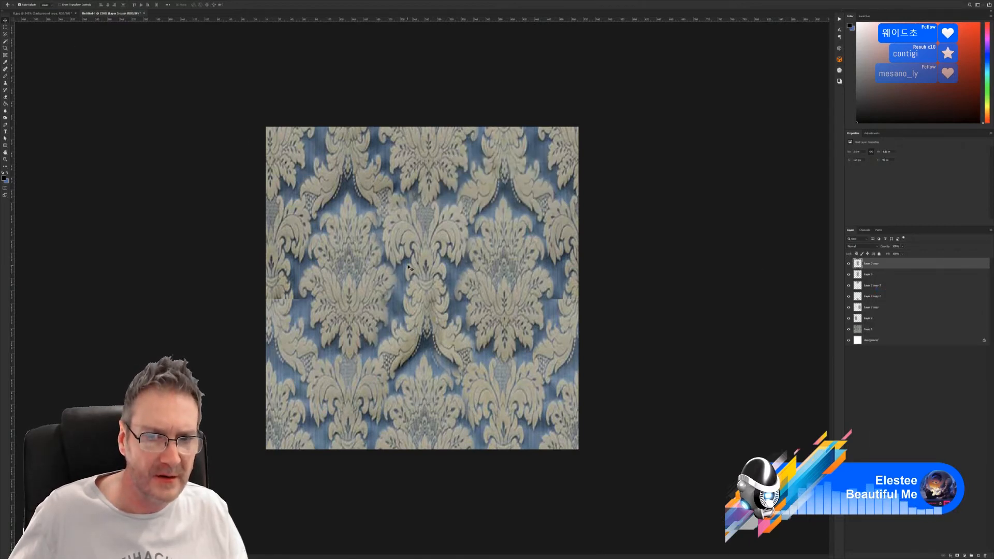
left_click_drag(428, 290, 286, 317)
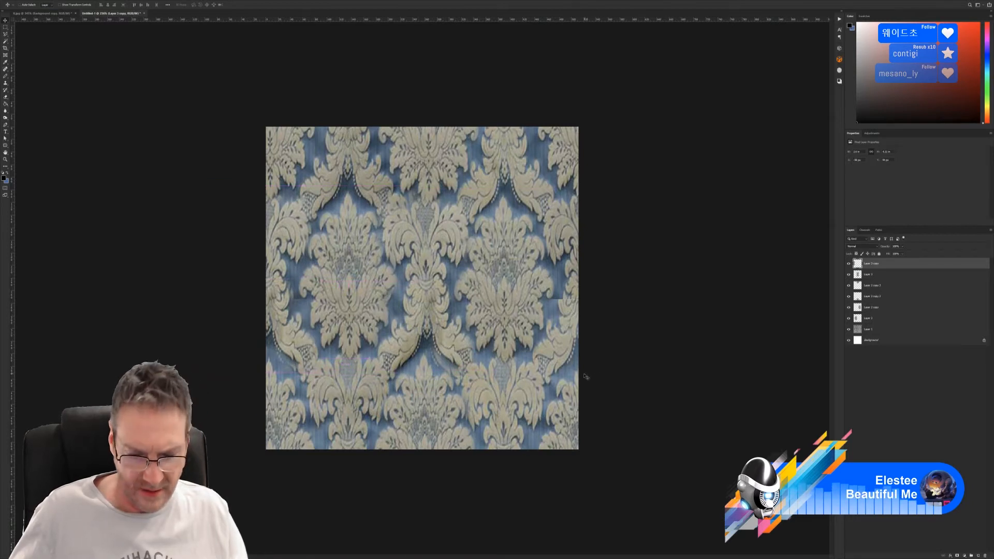
Slightly enlarge and reposition the ornament copy at the canvas's left edge with Free Transform to fit the surrounding pattern
key("ctrl+t")
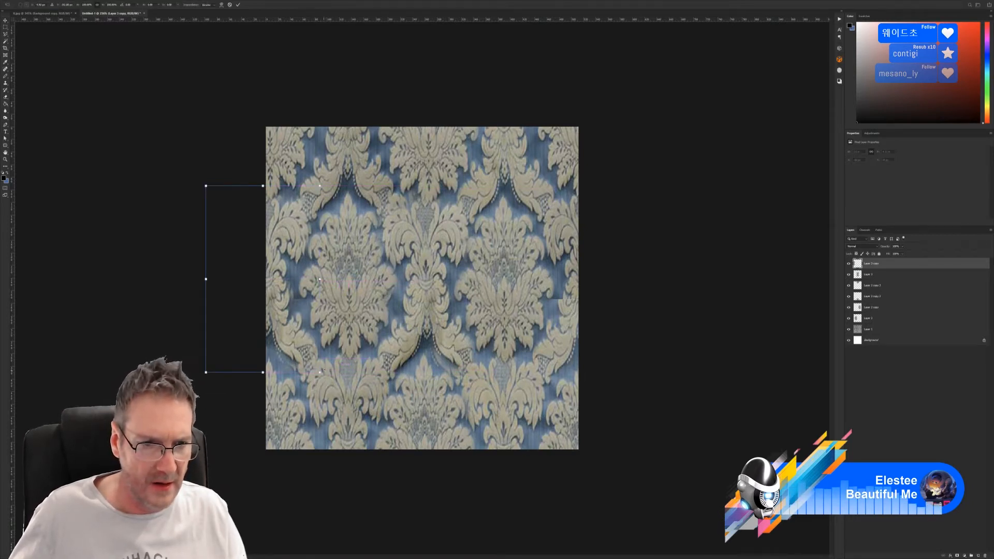
left_click_drag(320, 373, 296, 357)
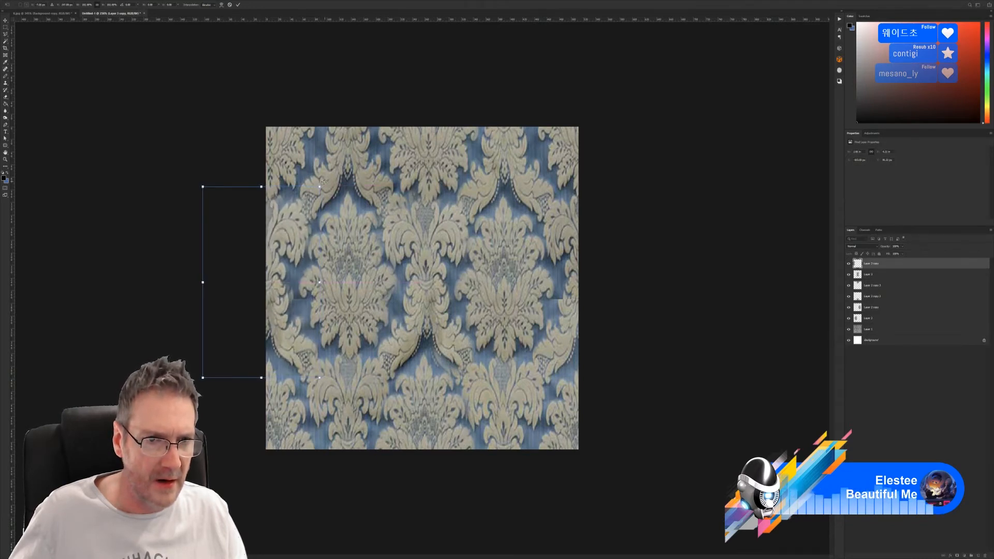
left_click_drag(319, 186, 324, 184)
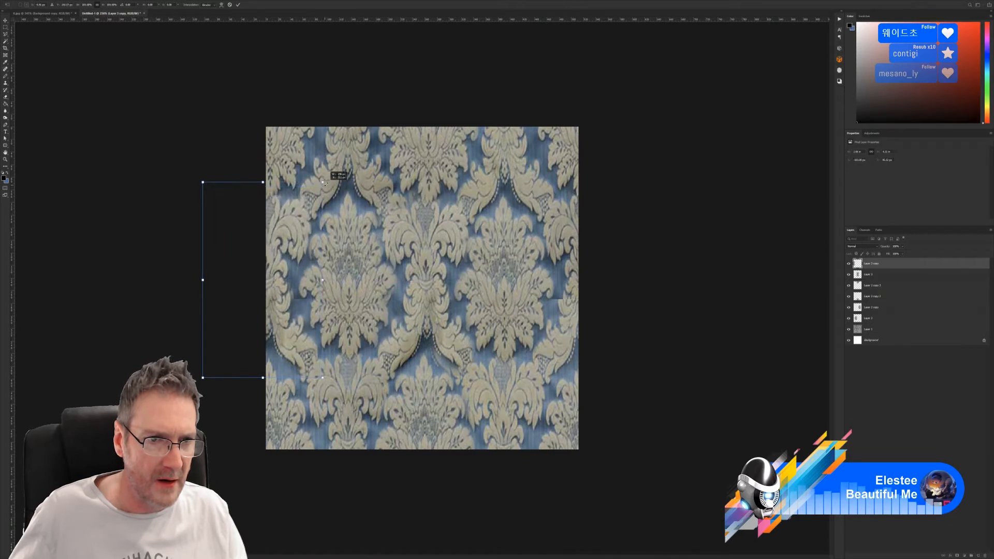
key("Return")
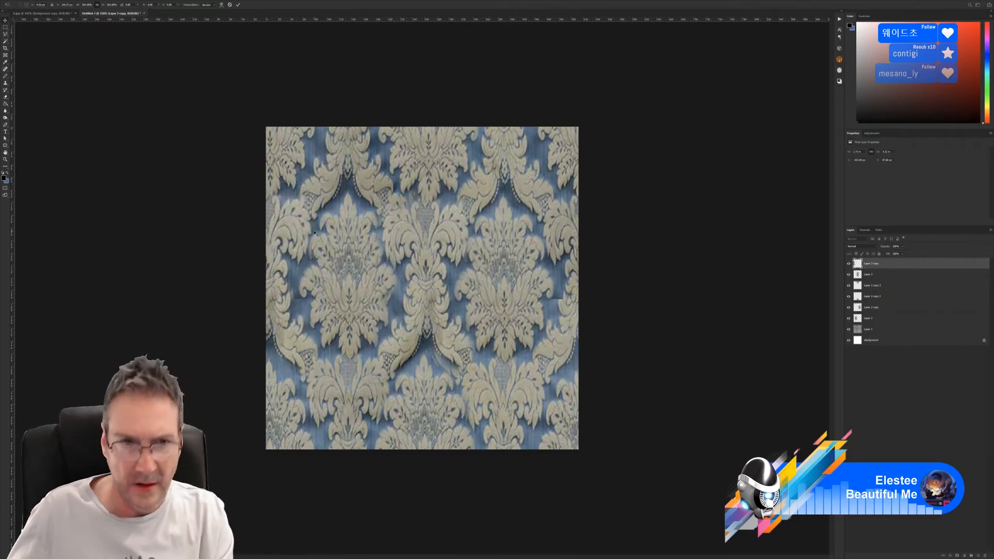
Duplicate the left-edge ornament layer and move the duplicate to the matching position on the canvas's right edge
right_click(872, 273)
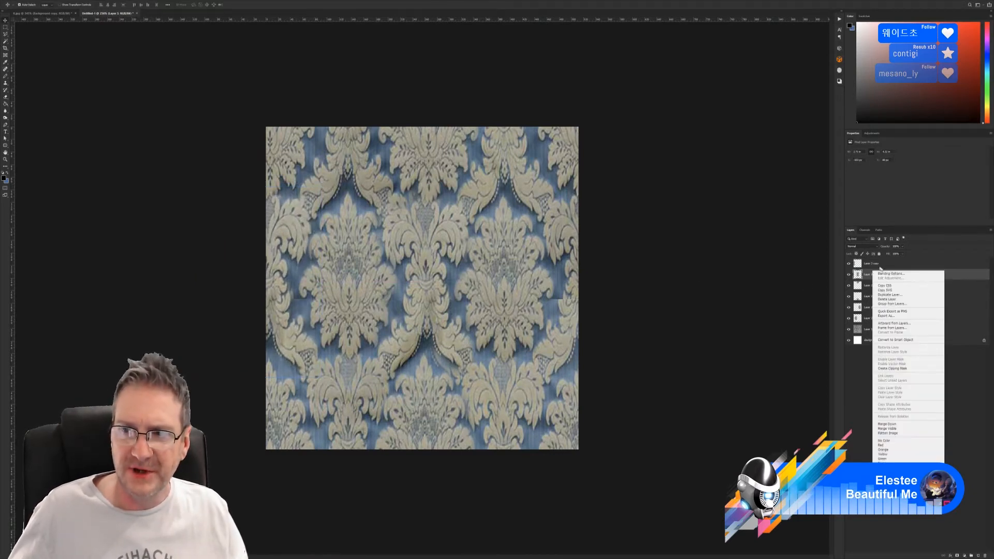
right_click(883, 267)
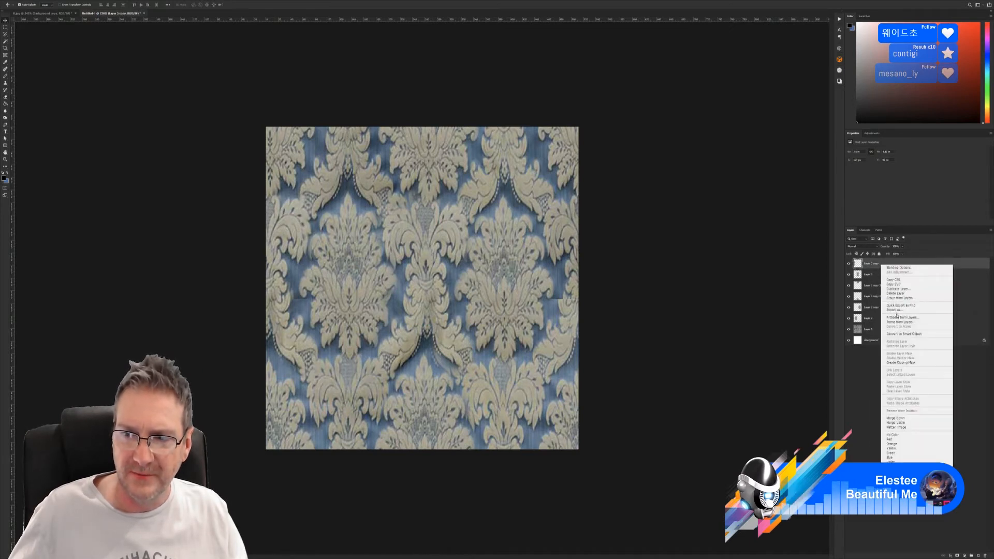
left_click(898, 289)
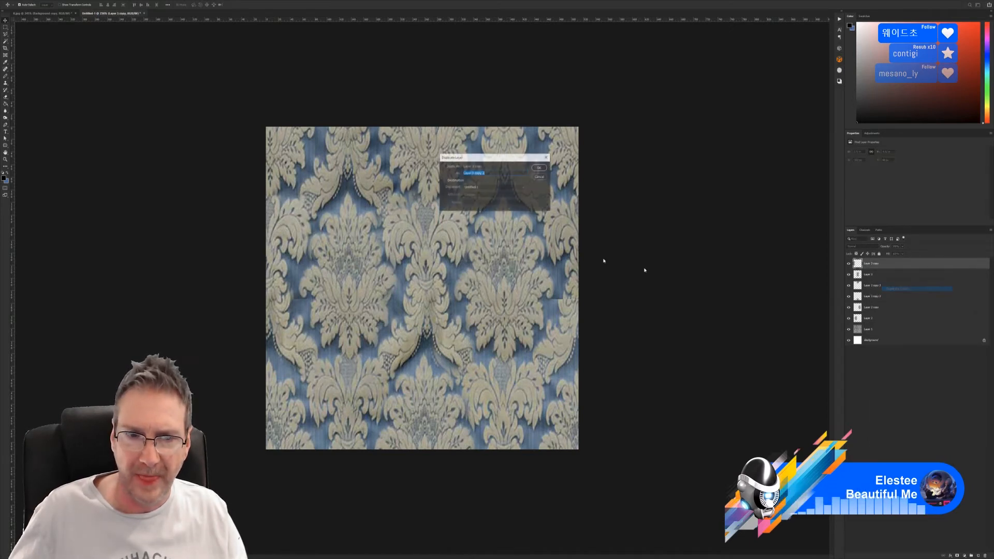
left_click(540, 167)
left_click_drag(277, 279, 595, 289)
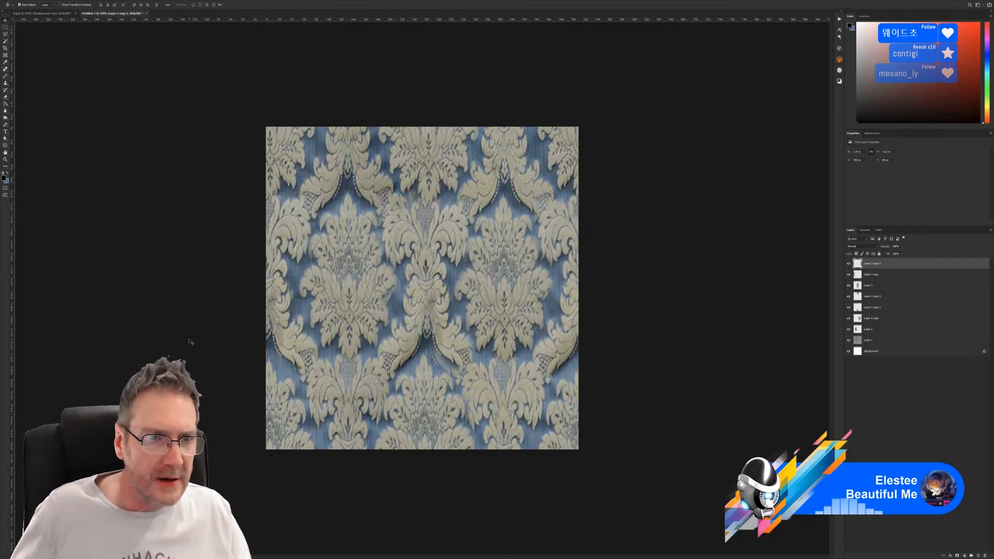
scroll(191, 341, "up", 7, "alt")
scroll(192, 328, "up", 5, "alt")
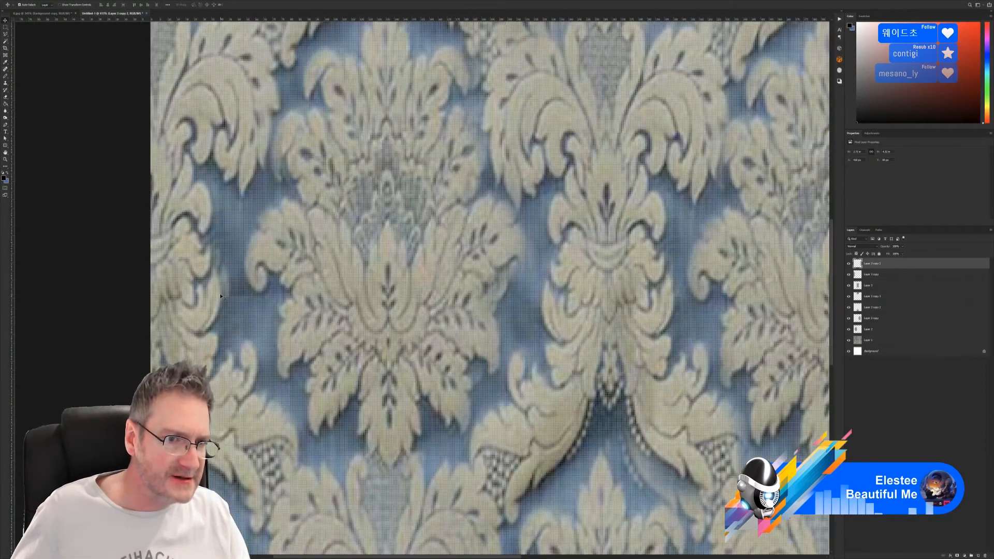
left_click(6, 83)
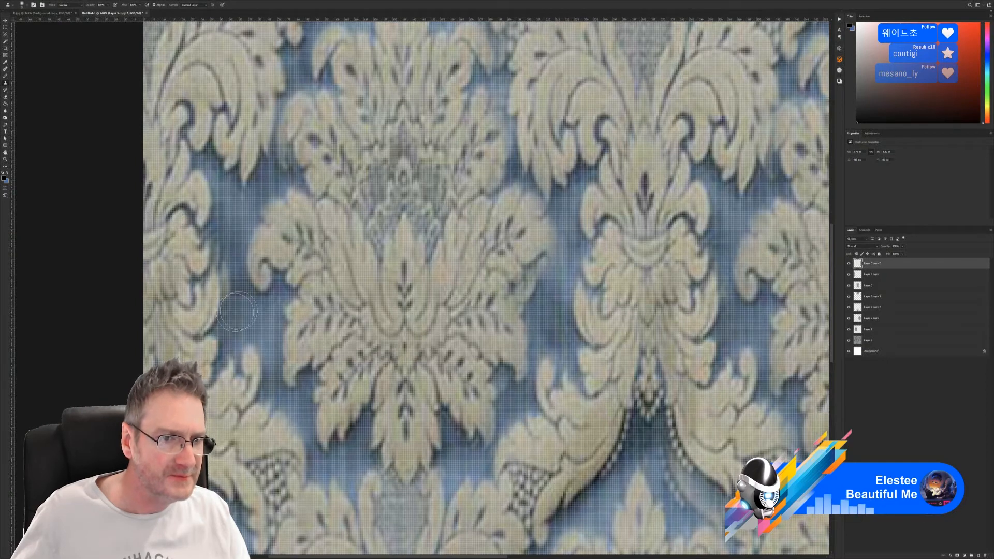
key("bracketleft")
key("bracketleft")
key("bracketleft")
key("bracketleft")
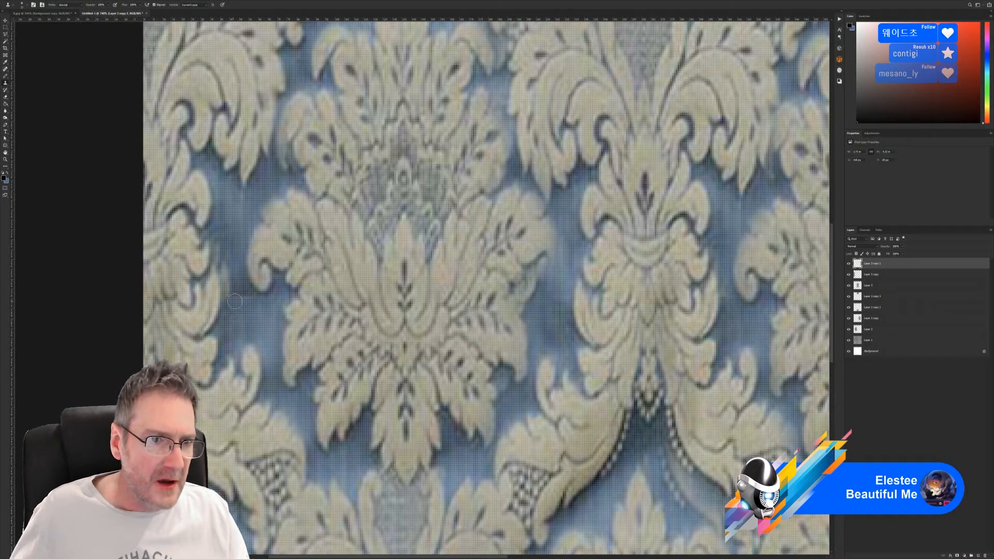
left_click(872, 341)
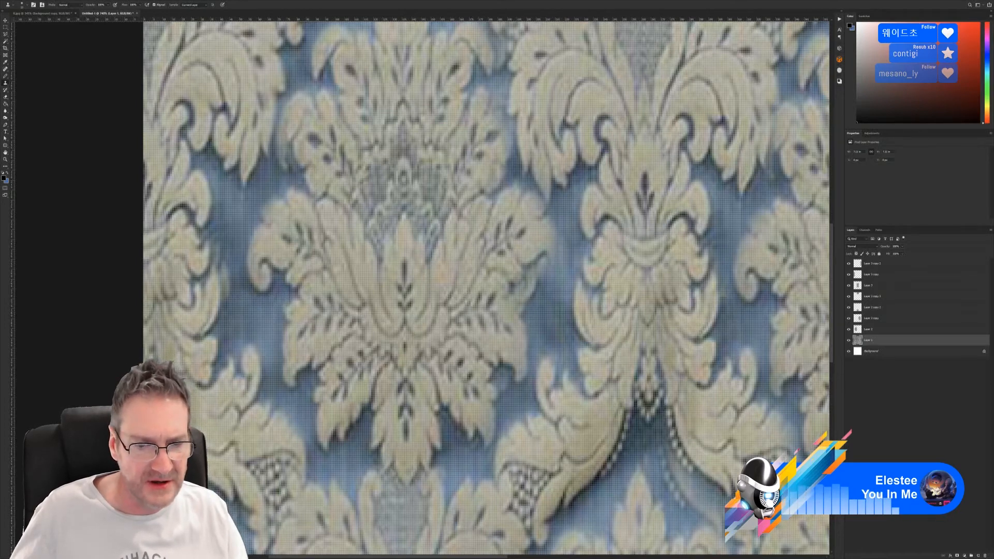
scroll(385, 519, "right", 10)
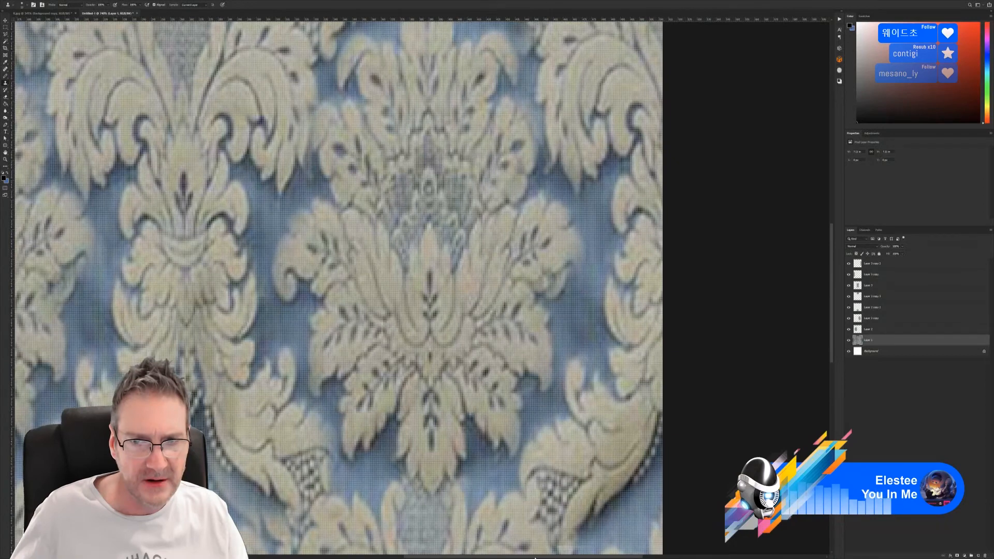
left_click_drag(535, 557, 477, 557)
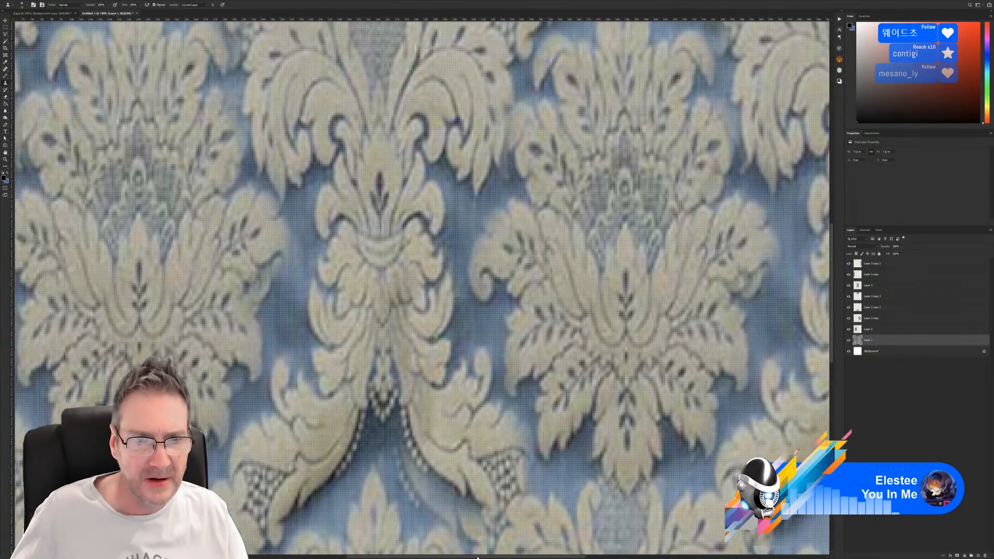
scroll(320, 380, "down", 5, "alt")
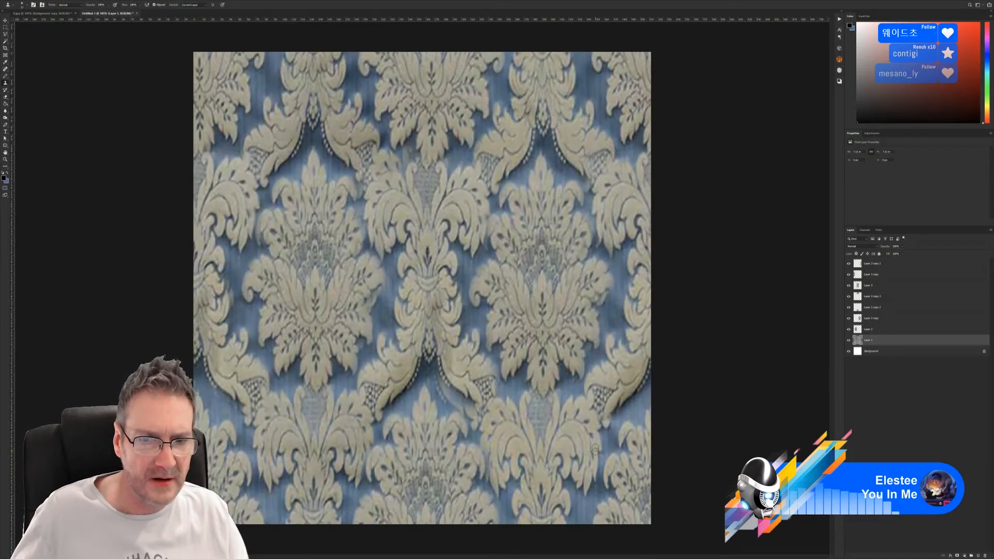
scroll(425, 403, "down", 2, "alt")
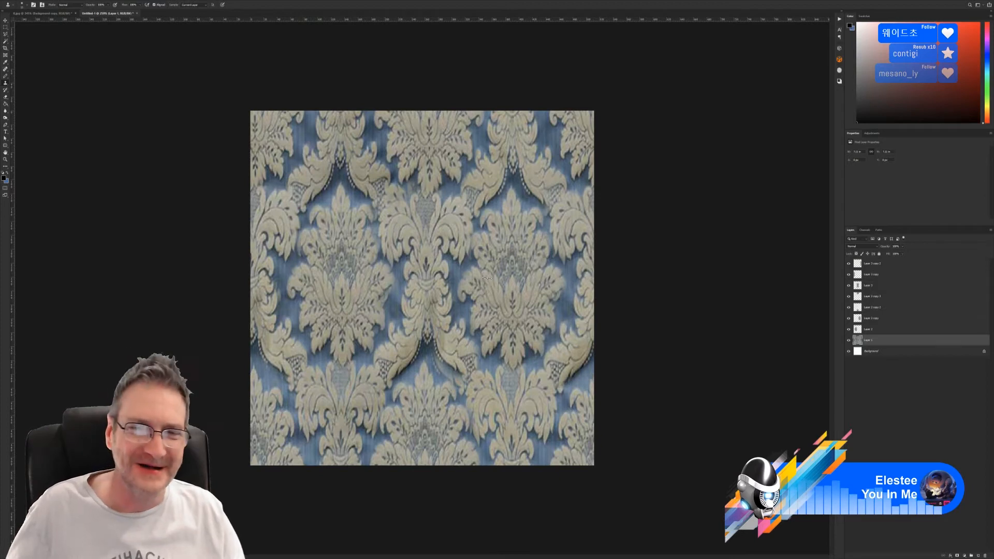
scroll(480, 271, "up", 1, "alt")
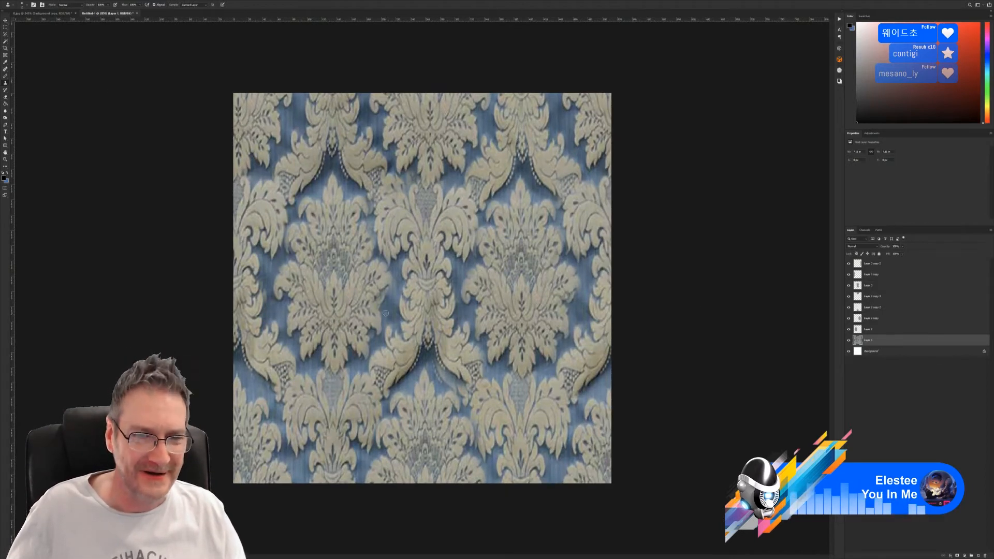
Select the layer holding the central ornament on the canvas and toggle its visibility off and on to check what it covers
left_click(5, 22)
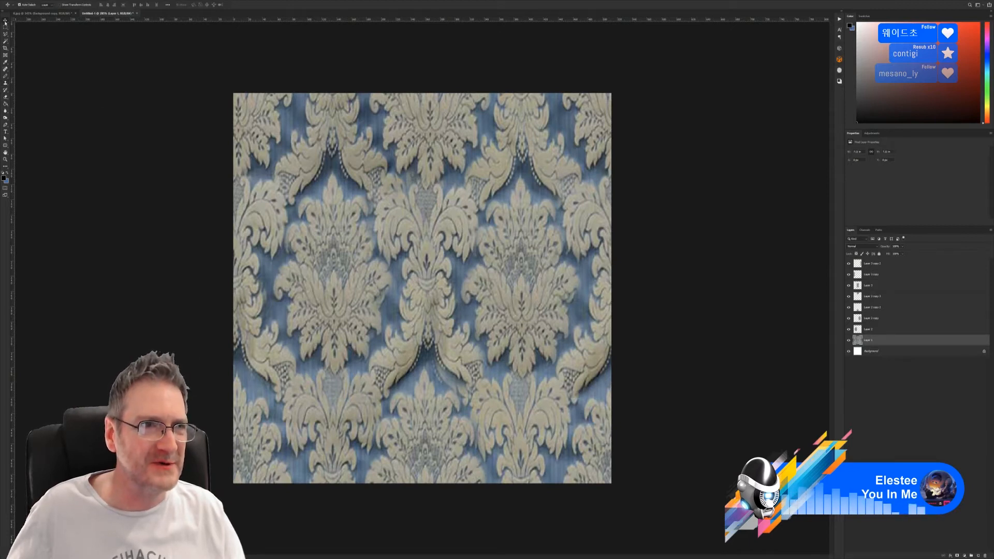
right_click(428, 309)
left_click(443, 310)
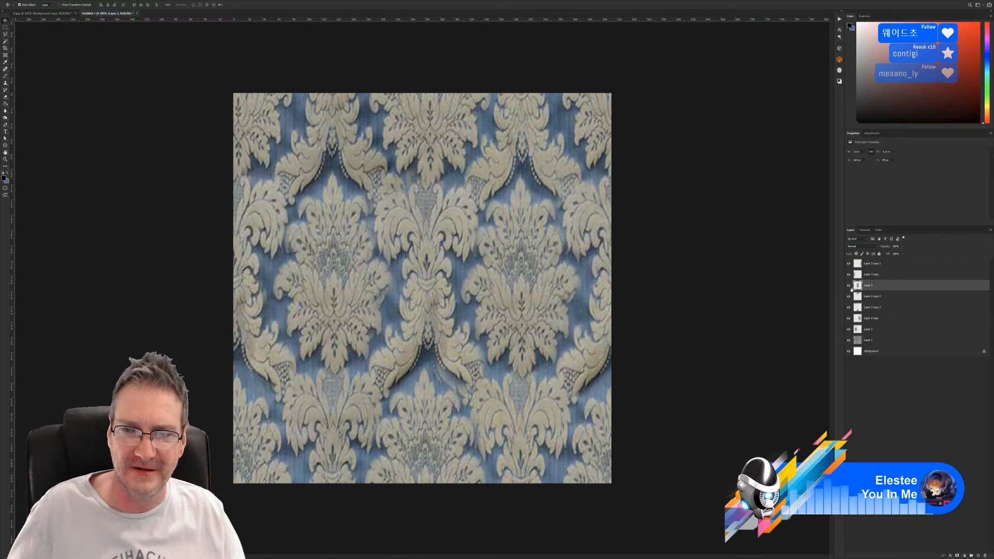
left_click(848, 285)
left_click(848, 285)
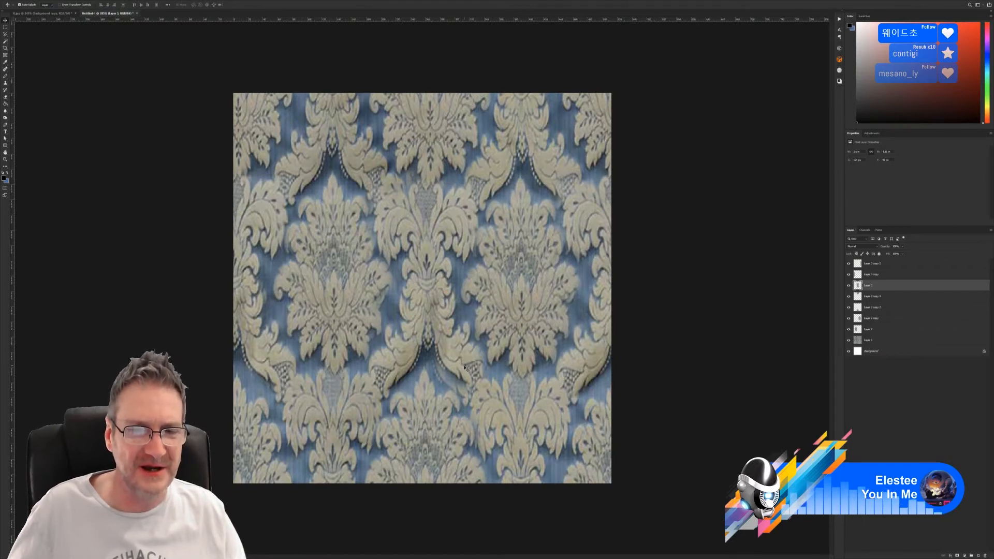
Move the central ornament slightly down and left and enlarge it with Free Transform to fit the surrounding pattern
mouse_move(465, 368)
left_mouse_down()
mouse_move(460, 407)
mouse_move(461, 376)
left_mouse_up()
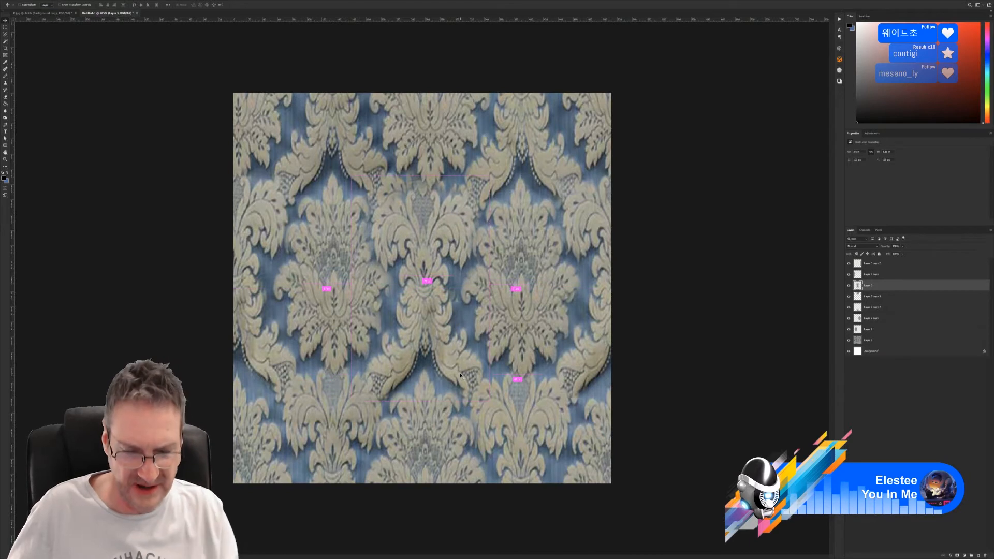
key("ctrl+t")
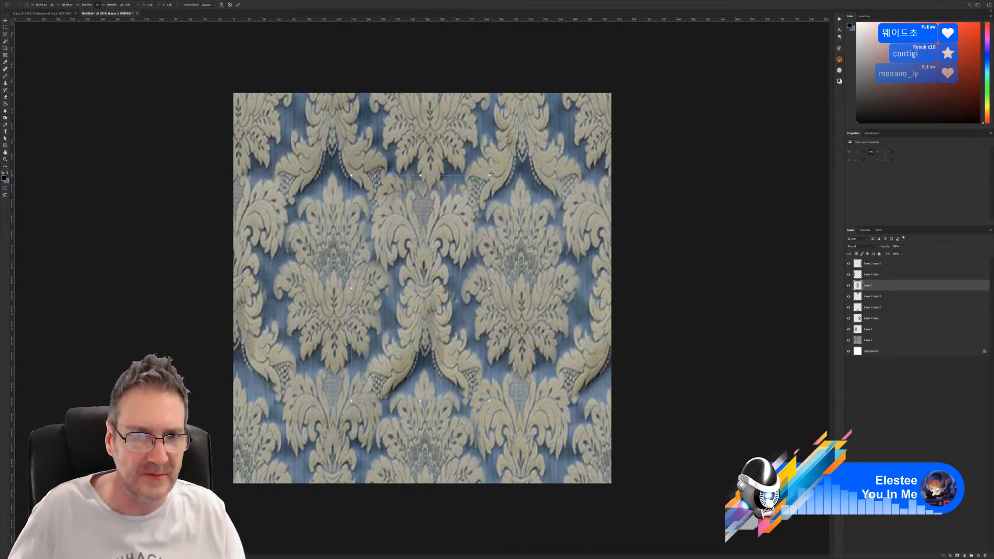
left_click_drag(490, 175, 510, 157)
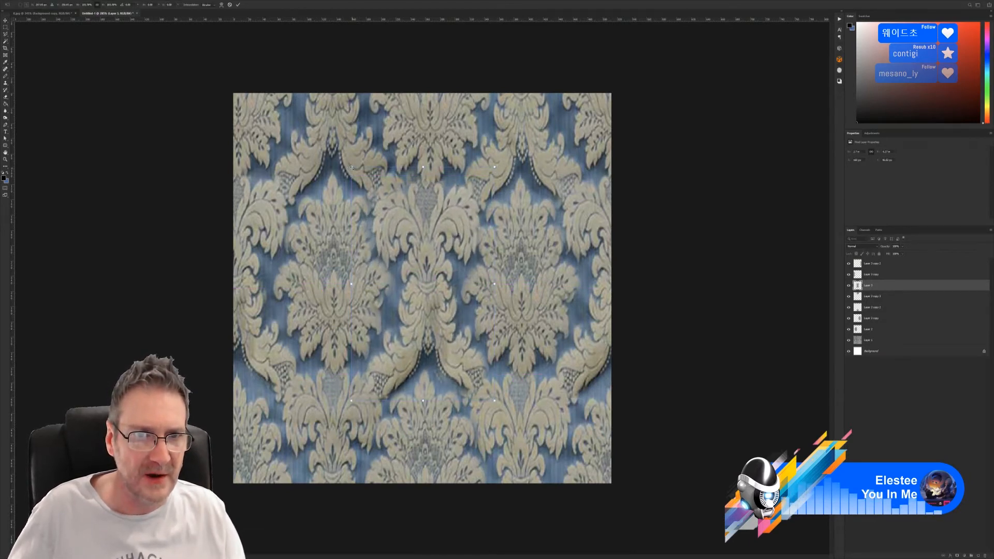
left_click_drag(351, 167, 342, 162)
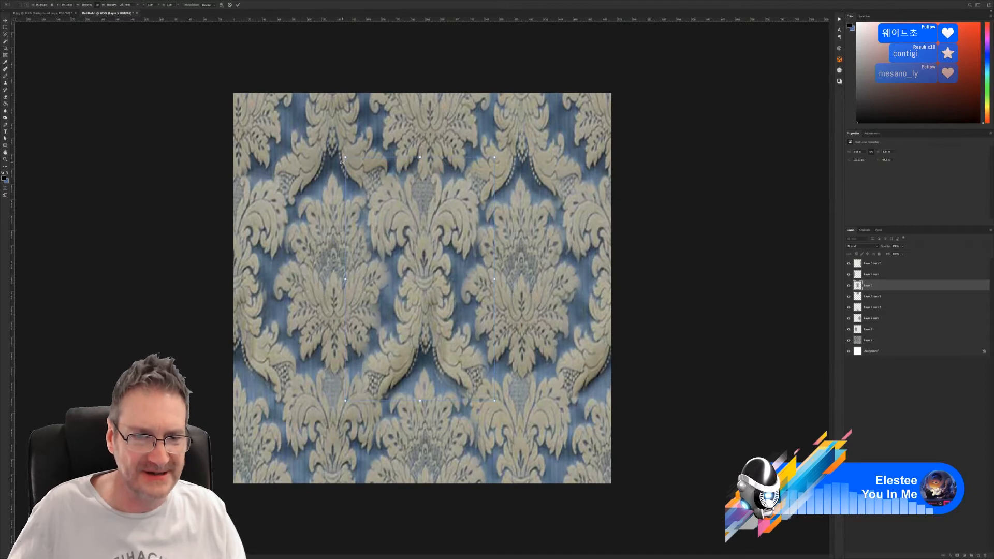
left_click_drag(460, 366, 459, 371)
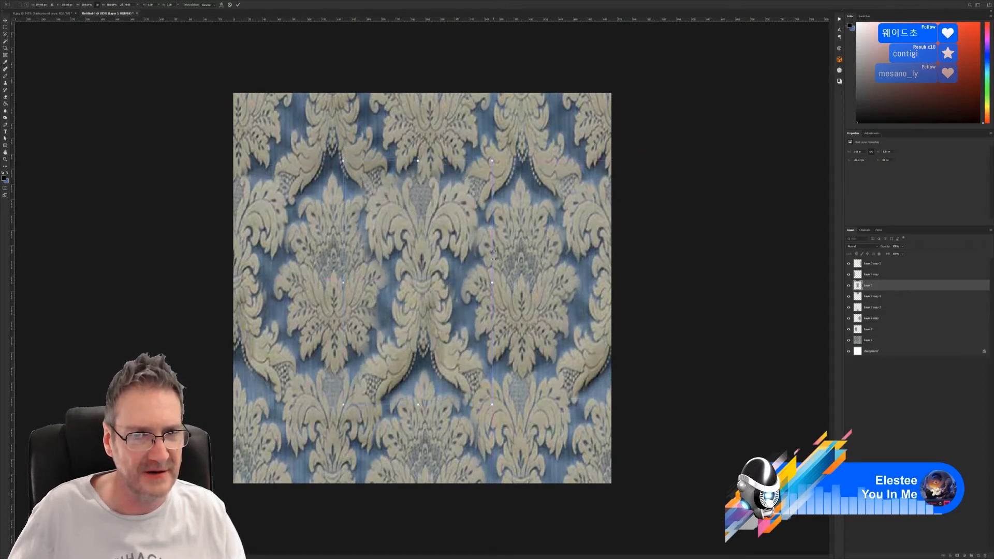
key("Return")
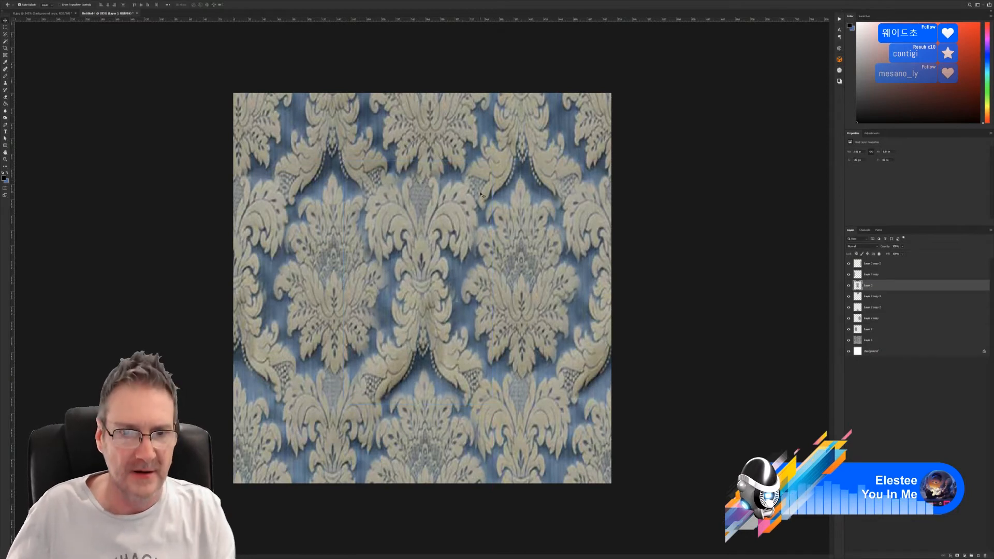
Copy the merged artwork of the whole canvas and paste it as a new layer on top of the stack
scroll(466, 210, "down", 3, "alt")
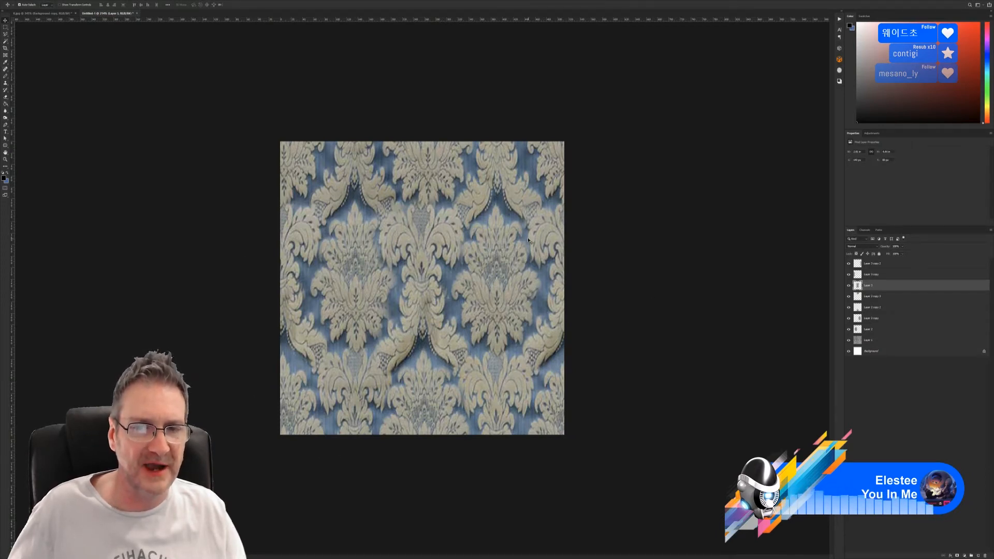
left_click(873, 265)
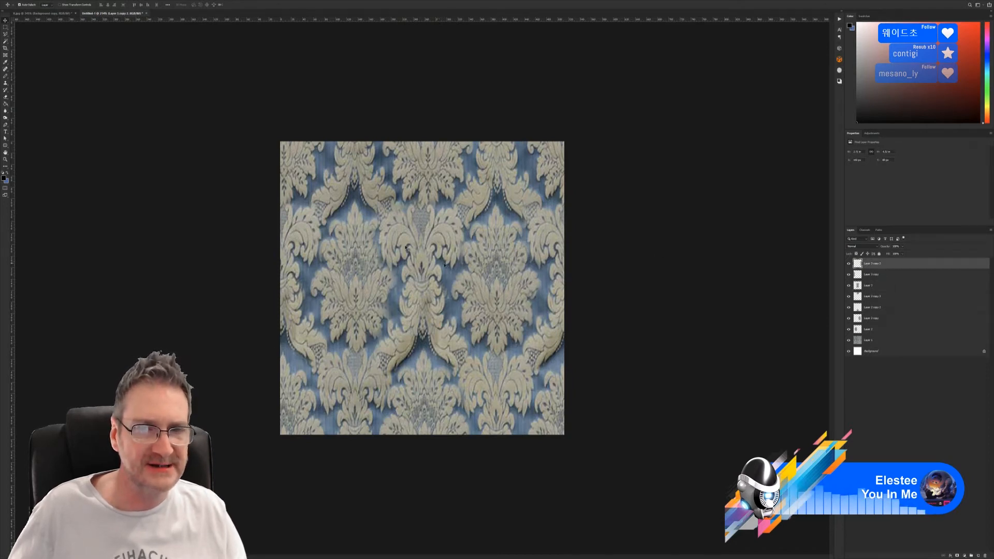
key("ctrl+a")
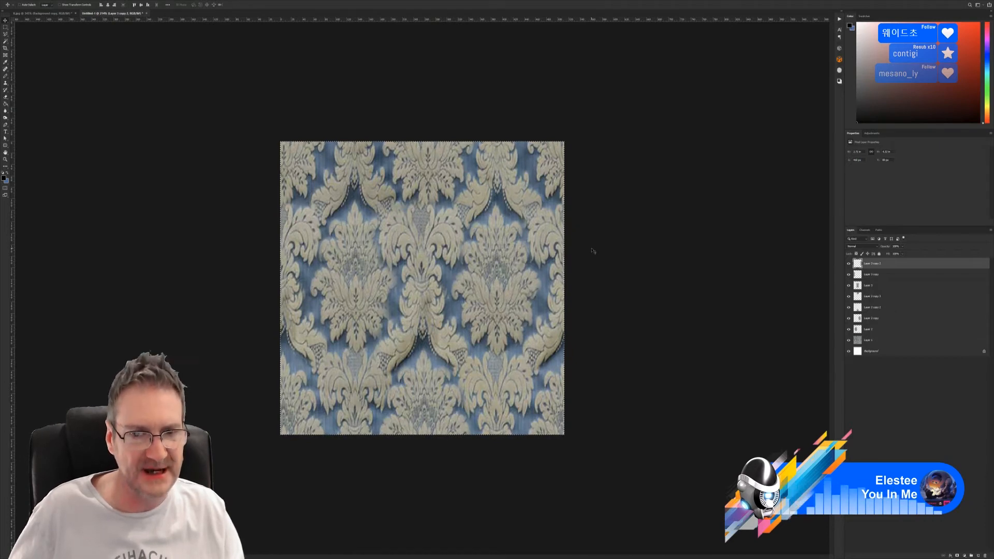
key("ctrl+v")
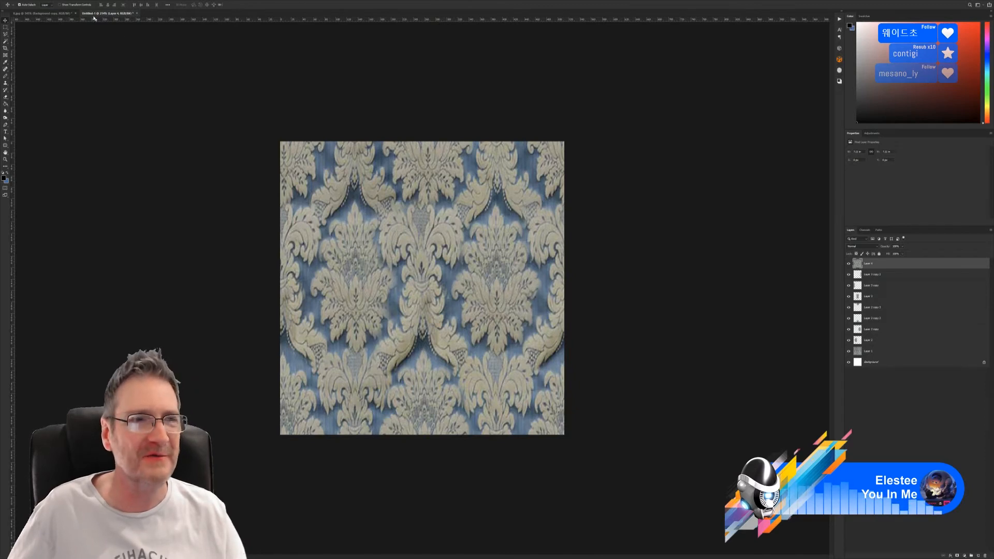
Apply the Offset filter to the pasted merged layer, shifting it horizontally and vertically with Wrap Around to check the tiling
left_click(66, 1)
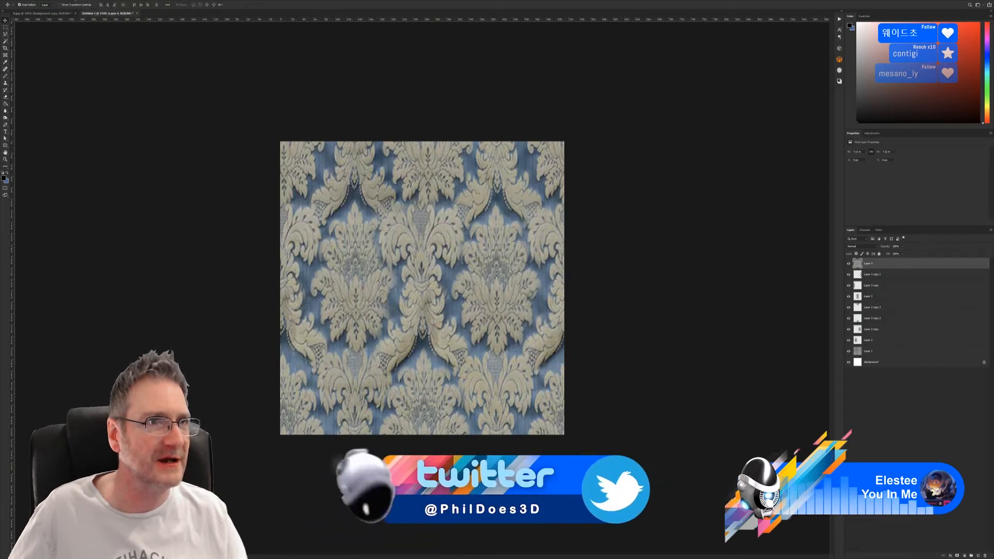
mouse_move(109, 71)
mouse_move(116, 103)
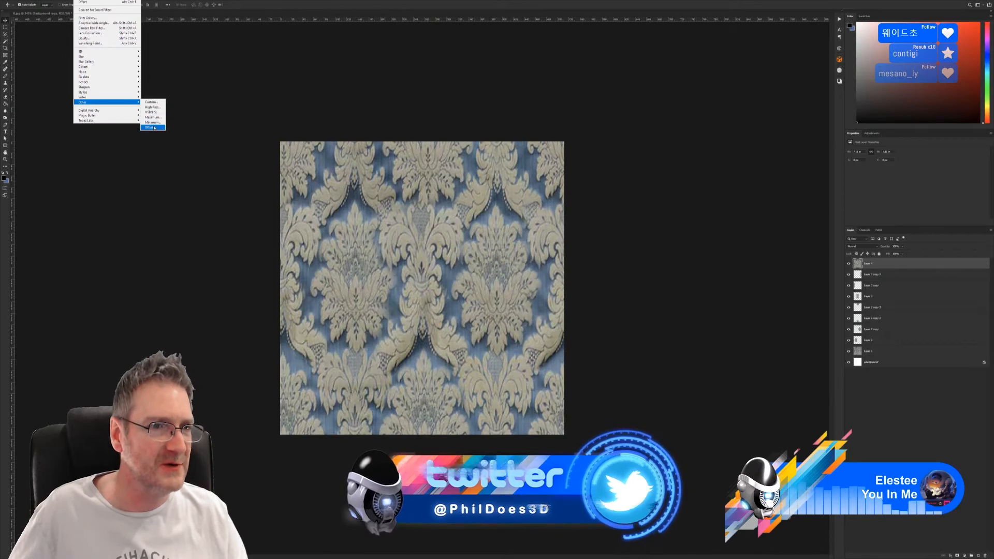
left_click(154, 127)
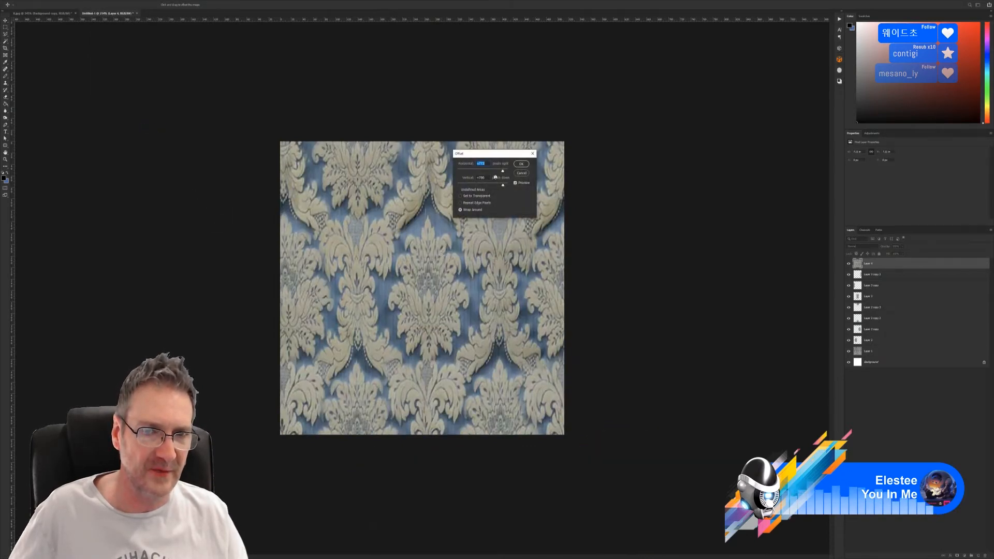
left_click_drag(503, 172, 500, 187)
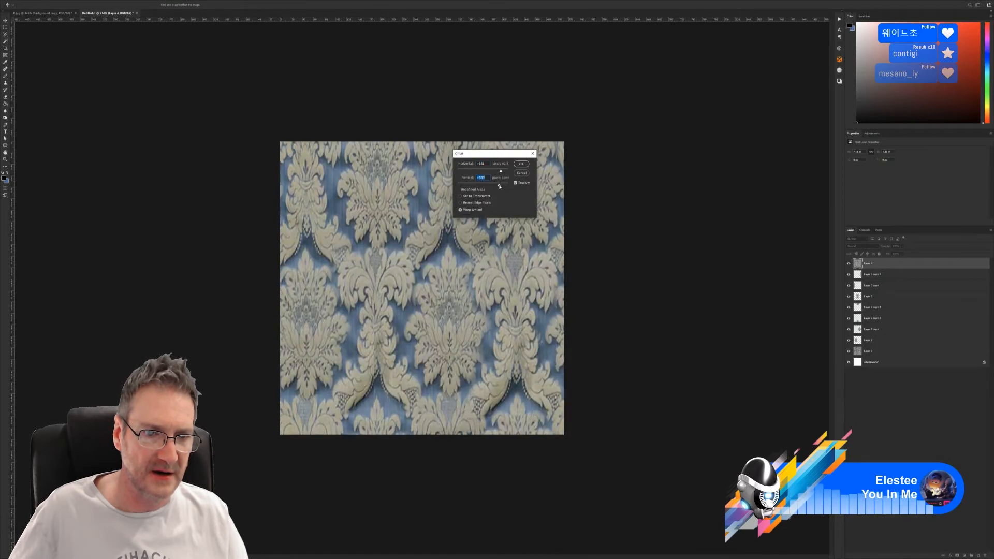
left_click(520, 164)
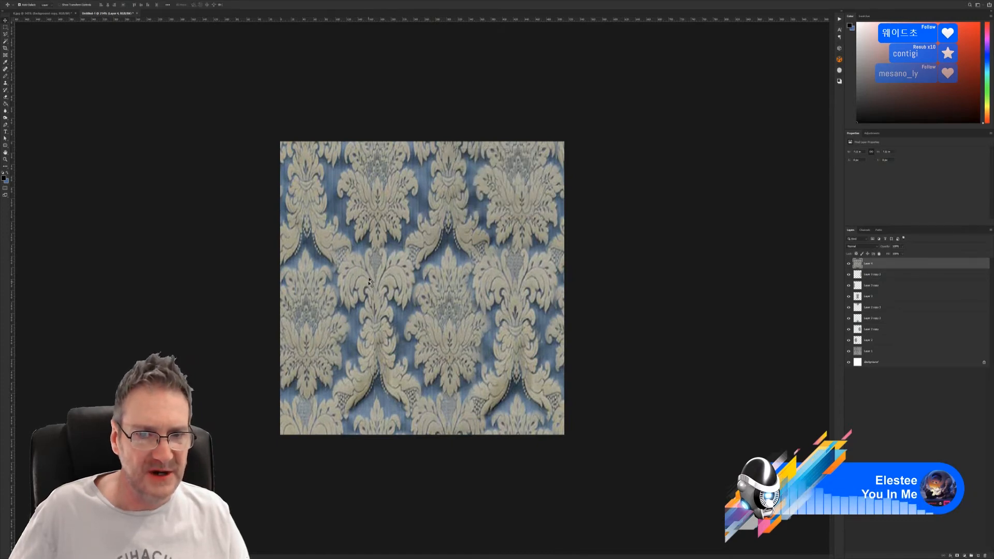
Duplicate the Layer 3 ornament layer and place the copy at the top of the layer stack
scroll(432, 359, "up", 1, "alt")
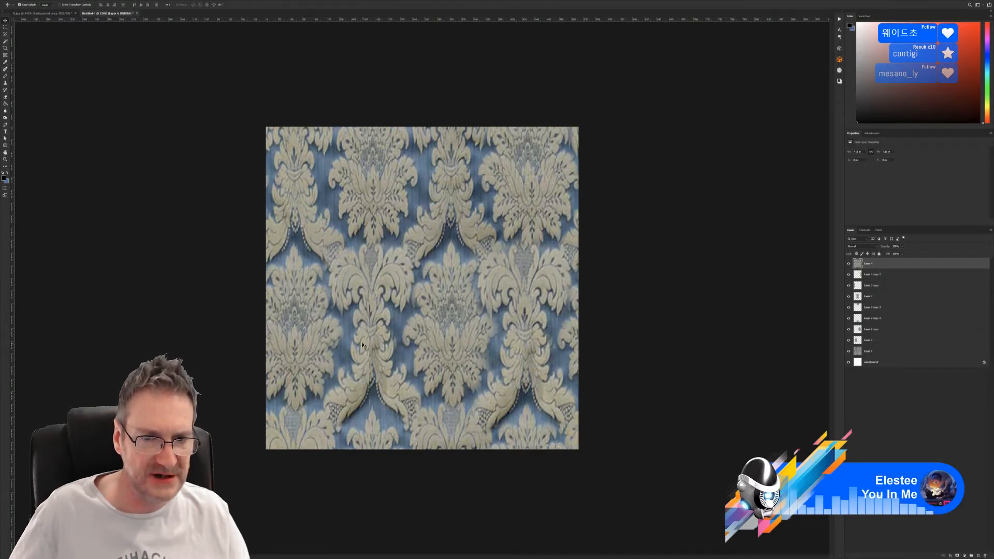
scroll(361, 359, "up", 1, "alt")
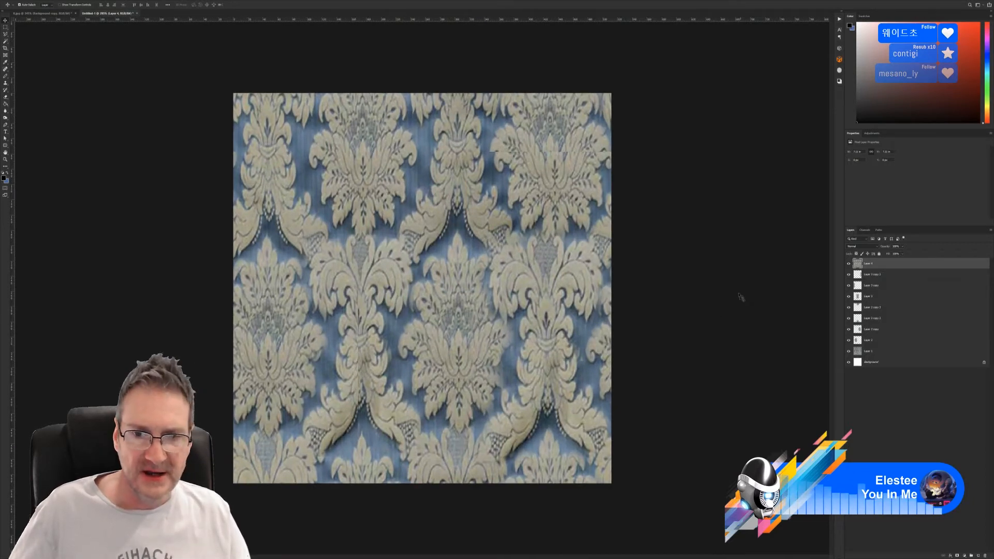
left_click(881, 297)
right_click(882, 296)
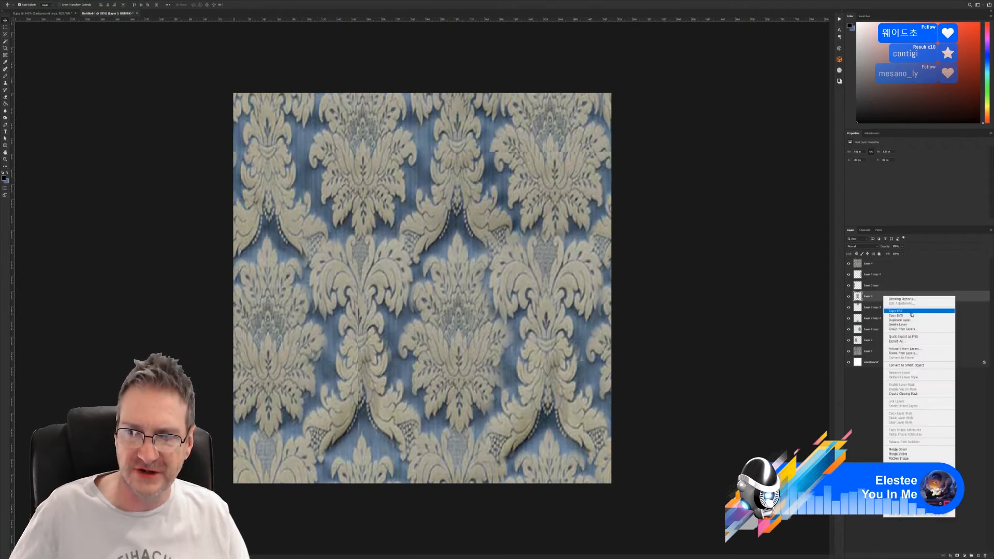
left_click(902, 320)
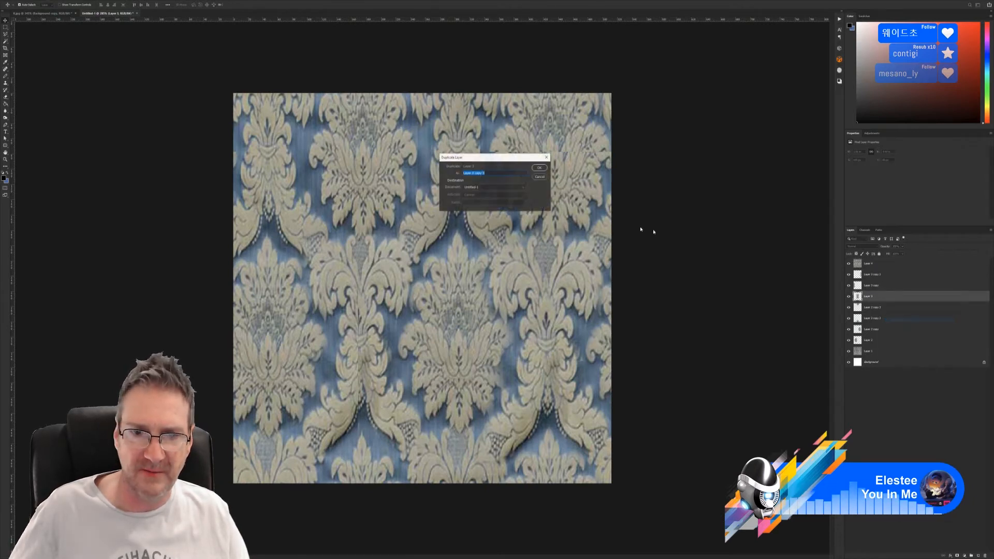
left_click(540, 168)
left_click_drag(875, 299, 874, 262)
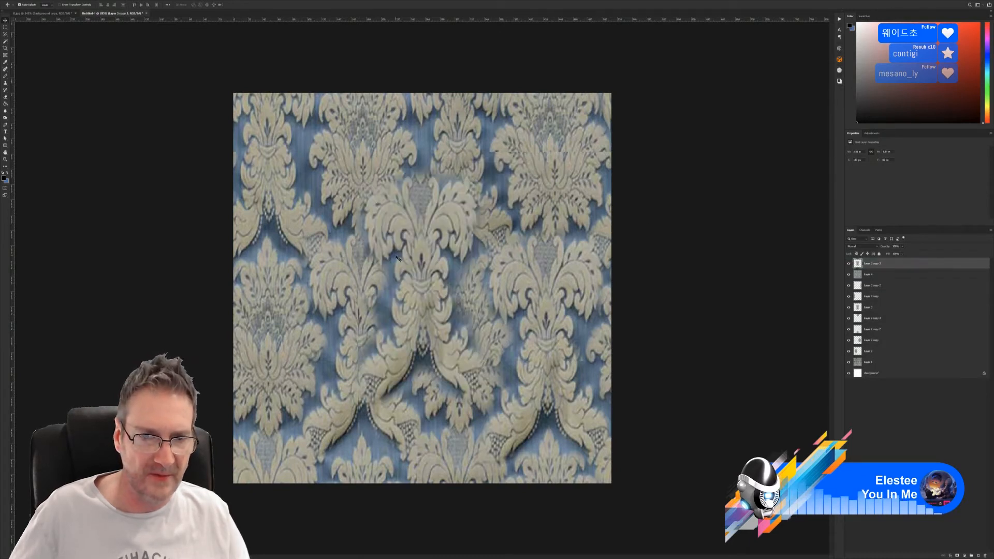
Move the ornament copy down and left so it covers the matching ornament just left of the canvas centre
left_click_drag(421, 234, 365, 290)
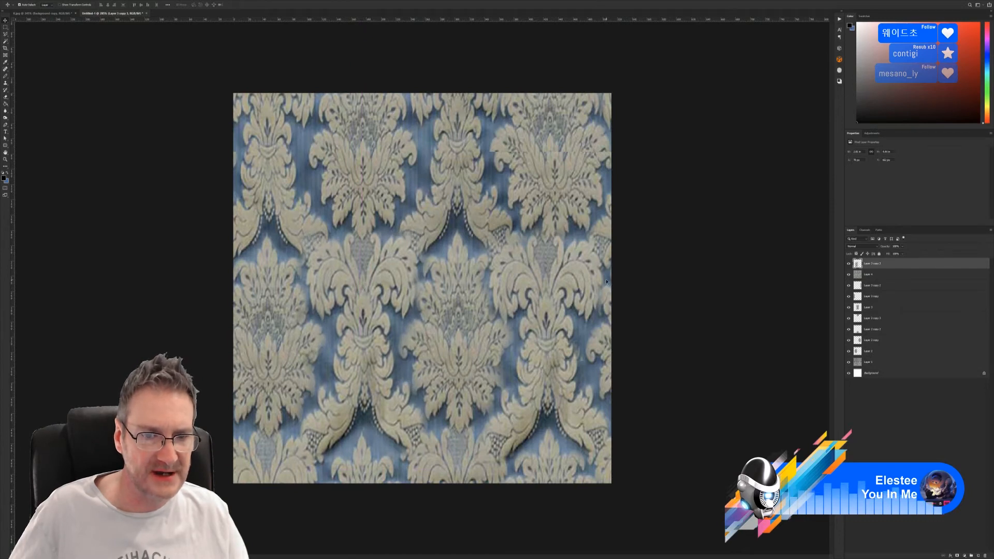
key("ctrl+minus")
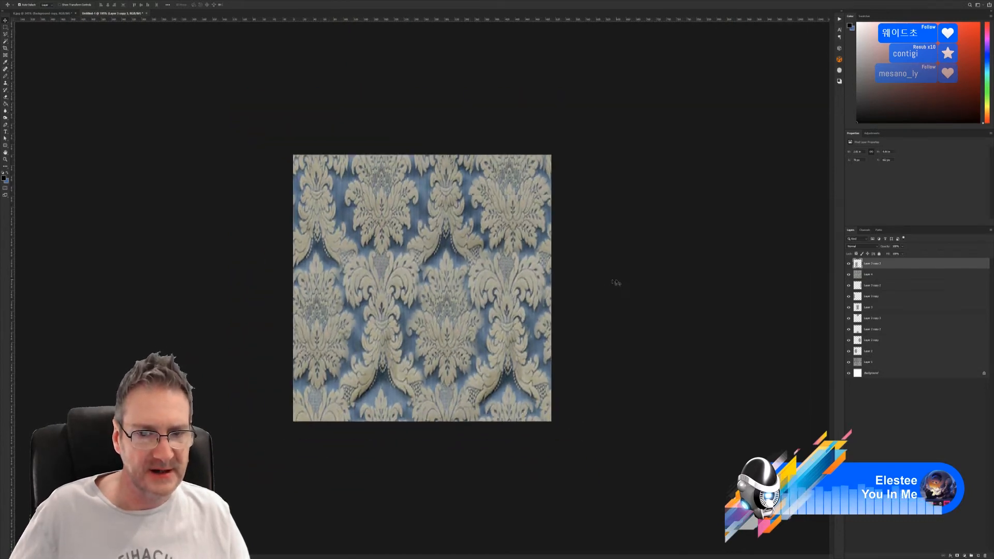
key("ctrl+plus")
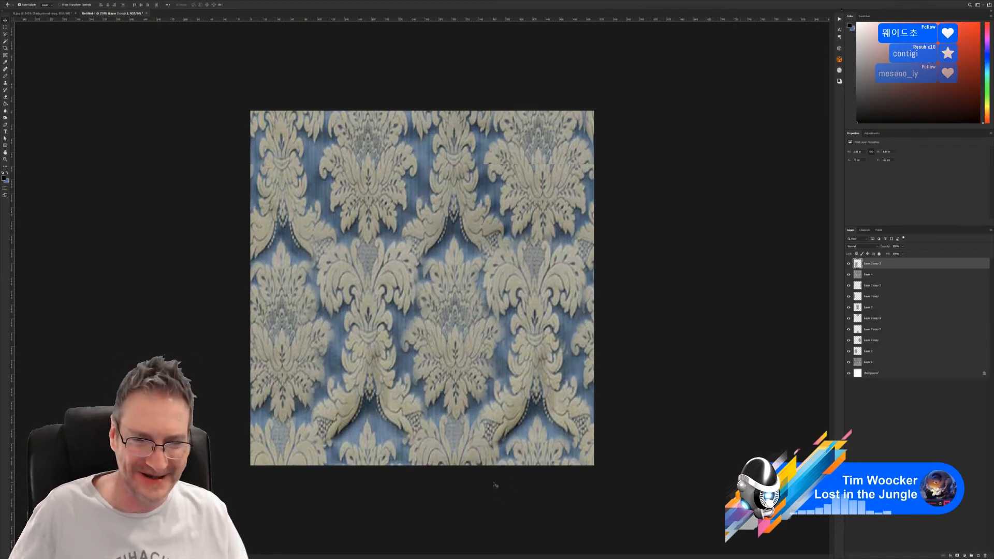
Choose the Clone Stamp tool and merge the top ornament copy with the offset layer directly beneath it
scroll(495, 485, "up", 3, "alt")
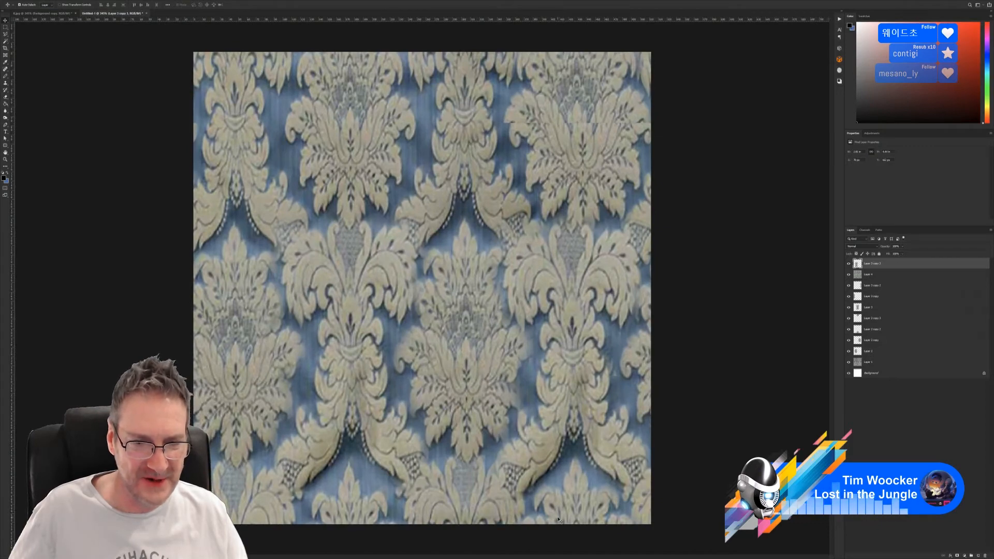
scroll(559, 520, "up", 8, "alt")
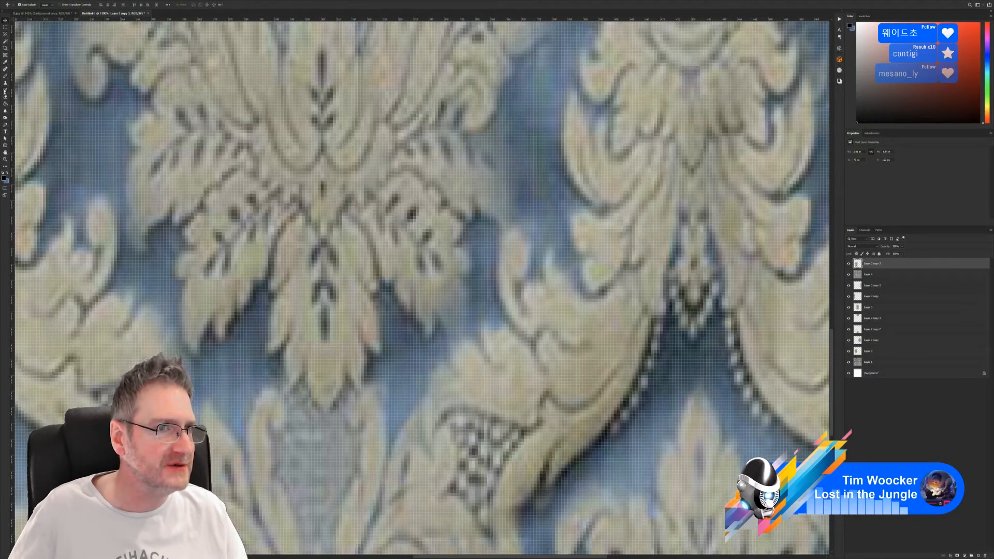
left_click(5, 83)
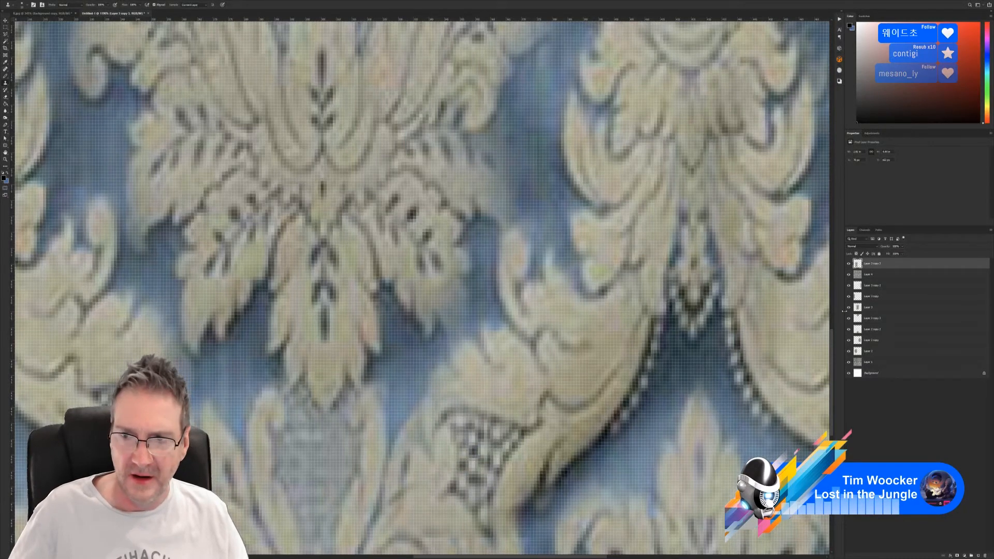
left_click(874, 274)
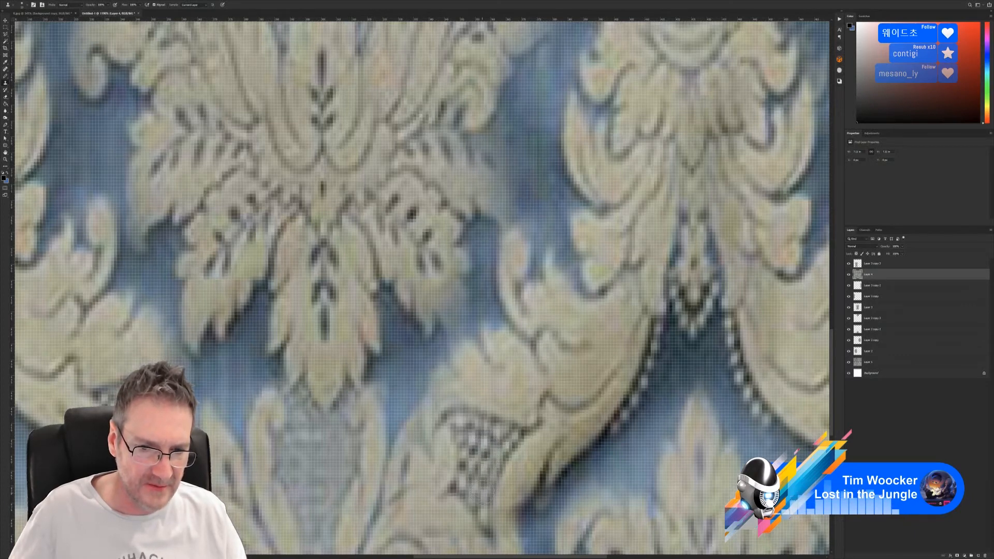
scroll(485, 387, "down", 15, "alt")
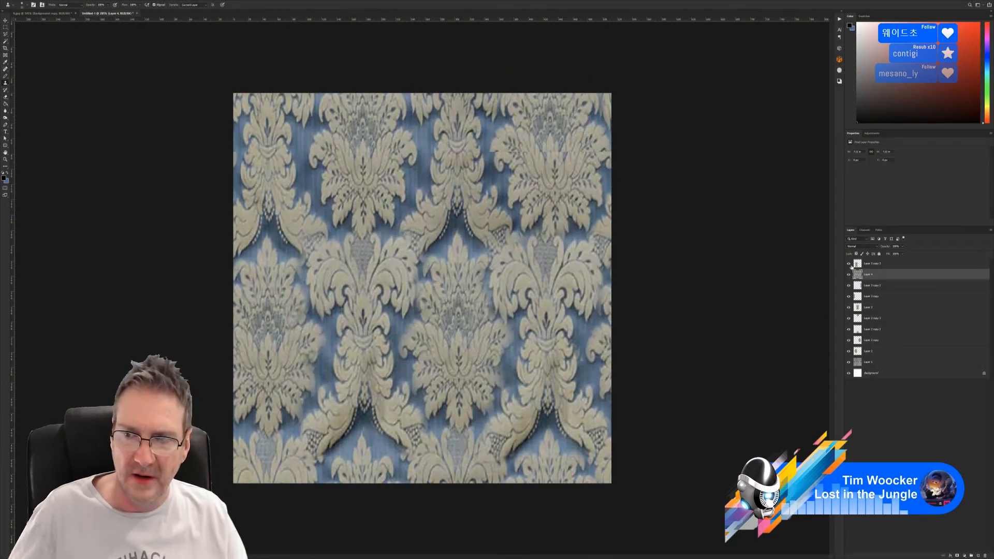
scroll(507, 466, "up", 3, "alt")
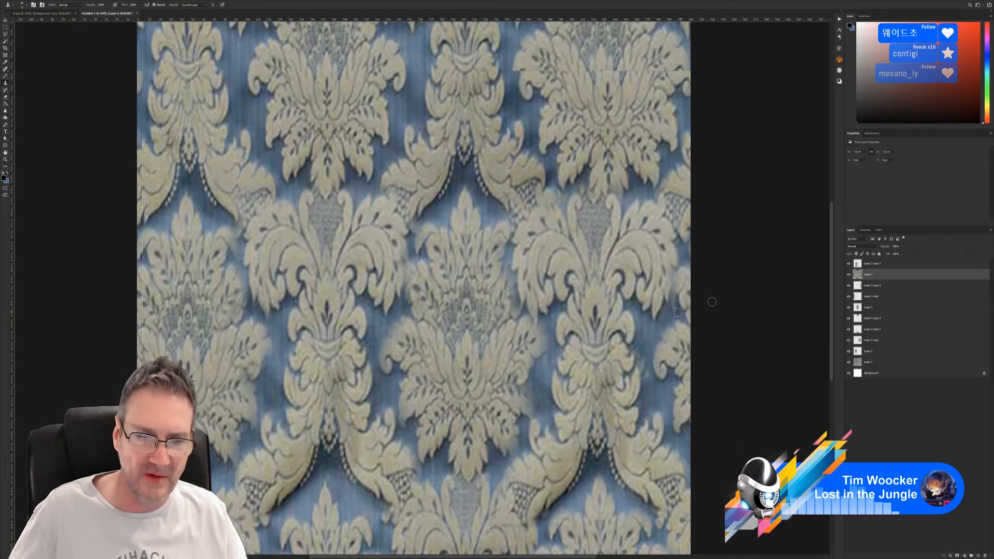
left_click(876, 265, "shift")
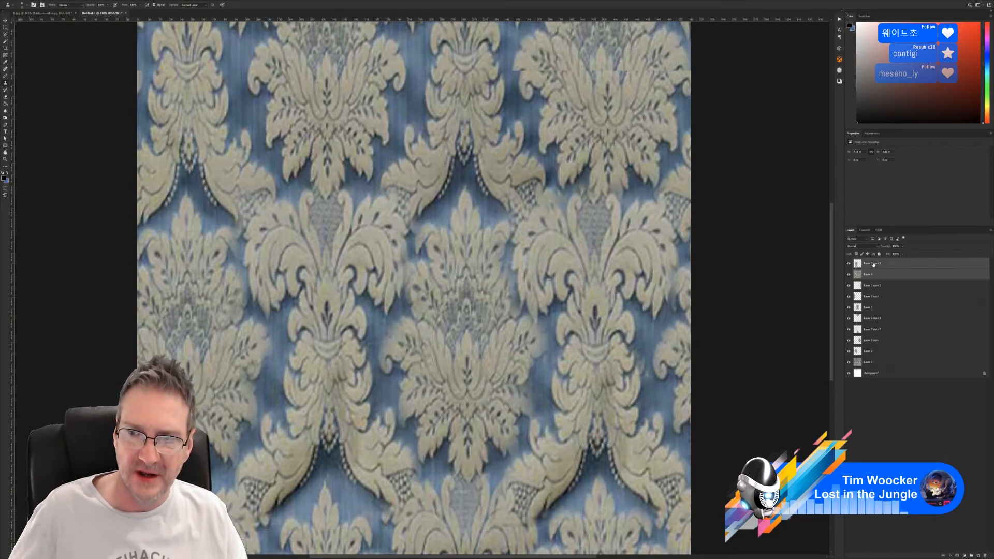
right_click(874, 264)
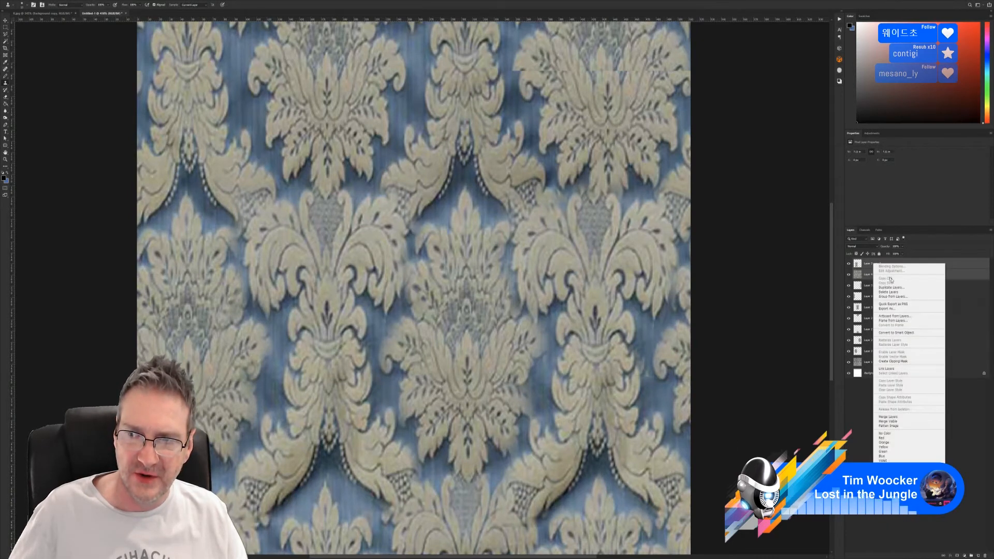
left_click(888, 416)
Clone Stamp the mesh detail beside the lower-right ornament's left scroll on the merged layer, and inspect the retouched area
scroll(544, 528, "up", 2, "alt")
scroll(544, 529, "up", 6, "alt")
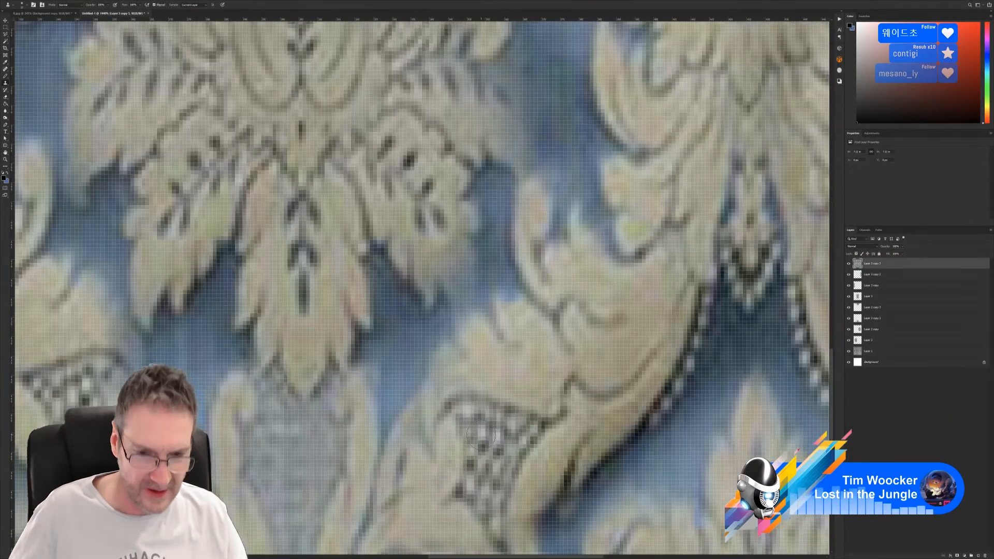
left_click(482, 429, "alt")
left_click(501, 438)
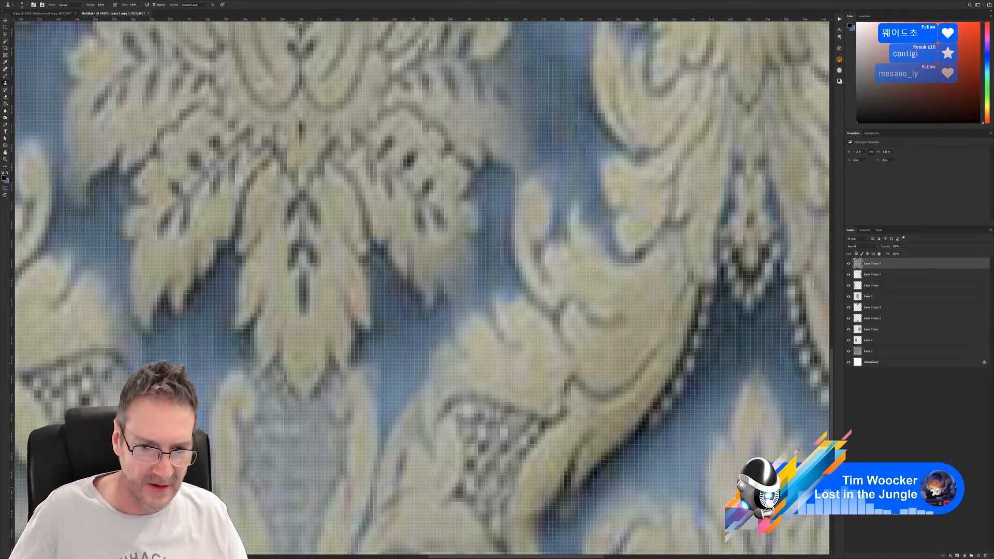
key("ctrl+0")
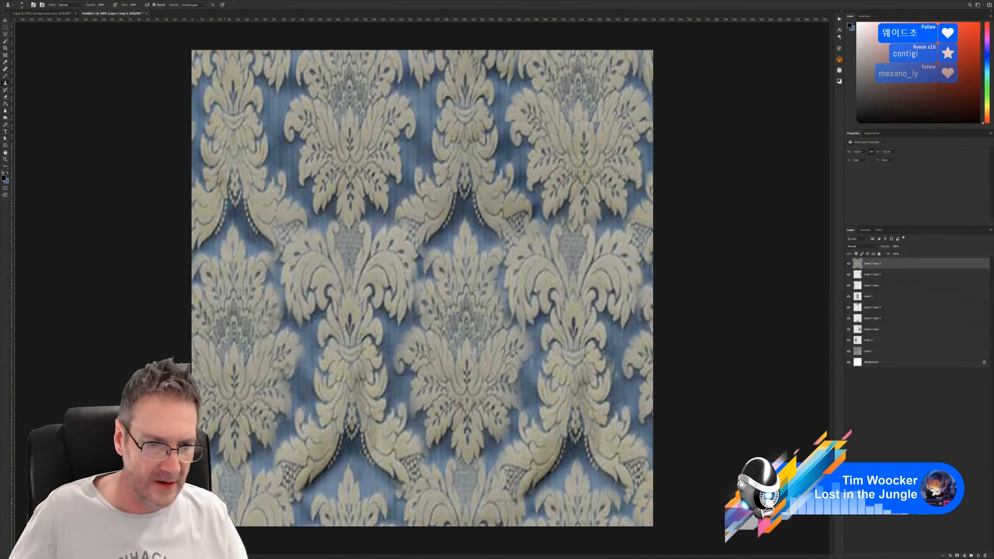
scroll(308, 404, "up", 8, "alt")
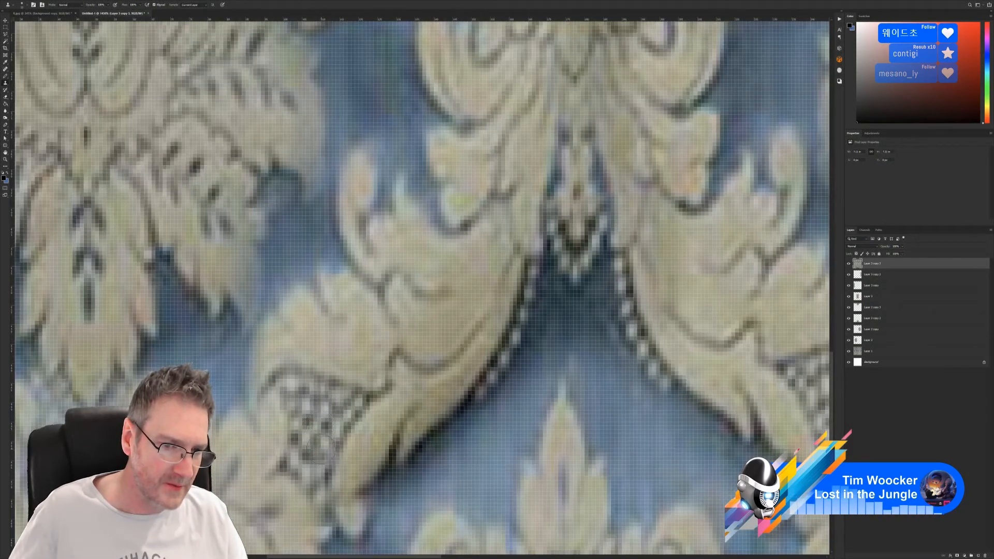
scroll(319, 468, "down", 8, "alt")
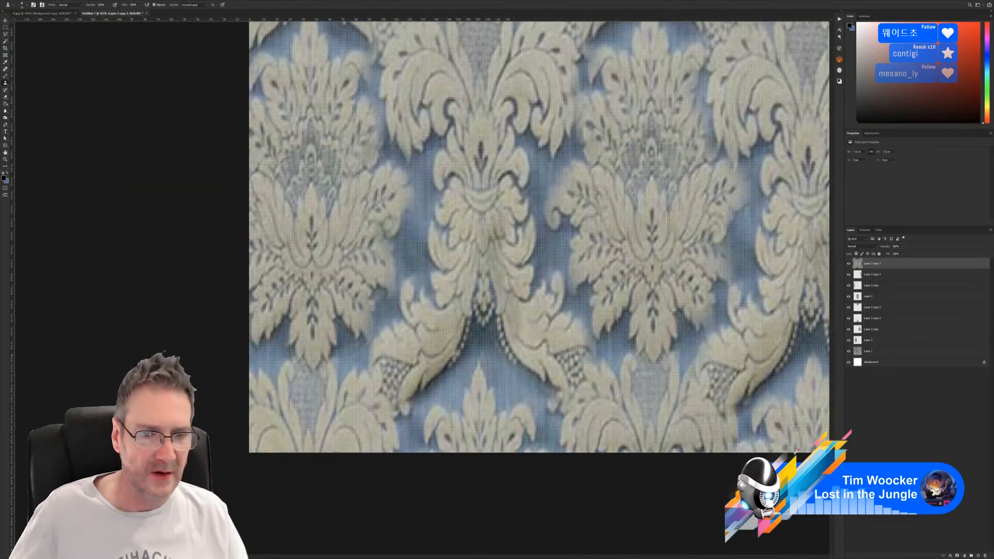
scroll(486, 358, "up", 1, "alt")
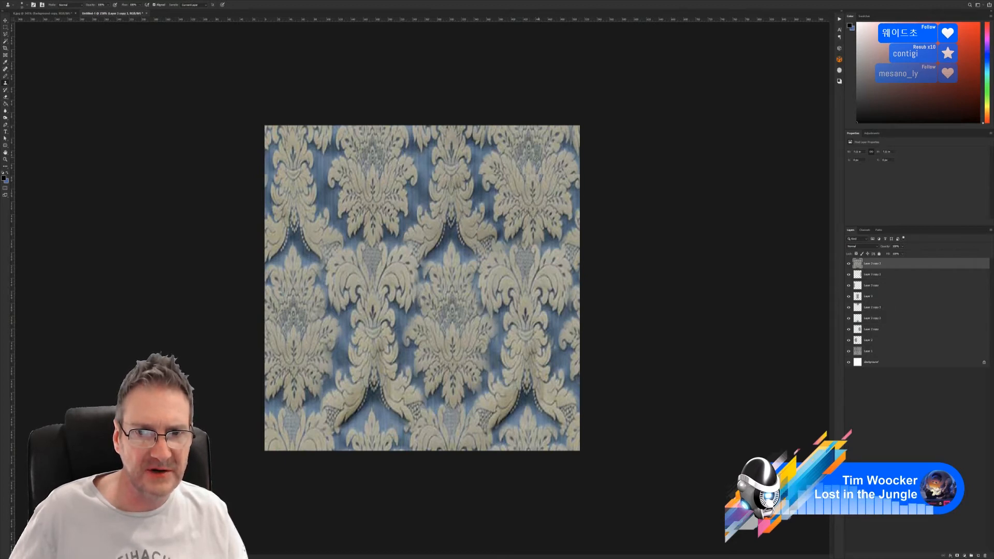
key("ctrl+plus")
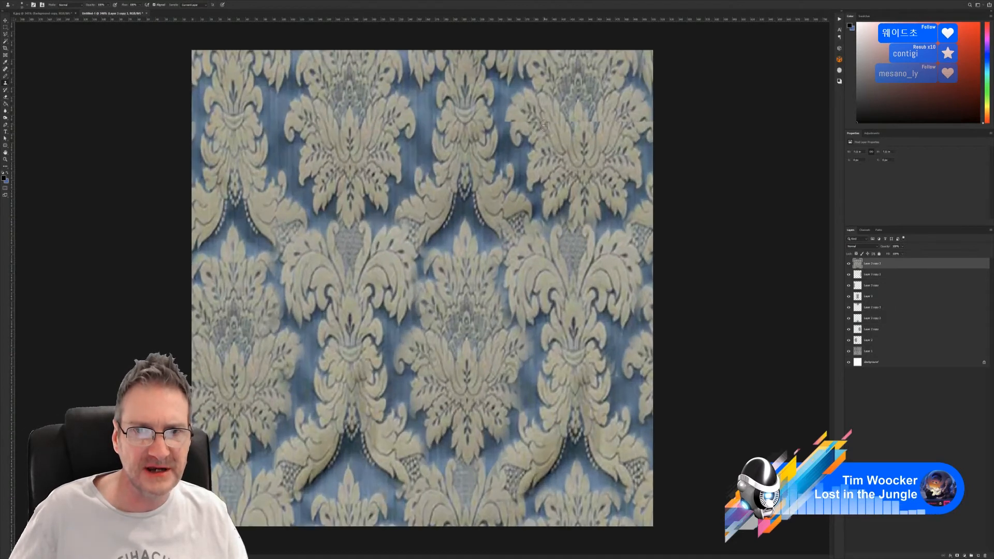
Duplicate the ornament layer directly below Layer 3 and place the copy at the top of the layer stack
left_click(876, 309)
right_click(876, 309)
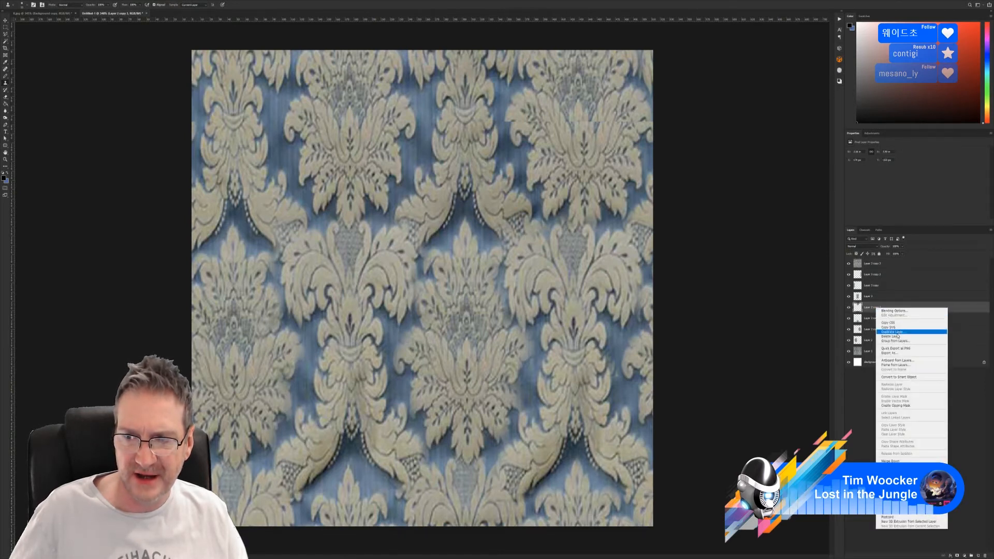
left_click(896, 333)
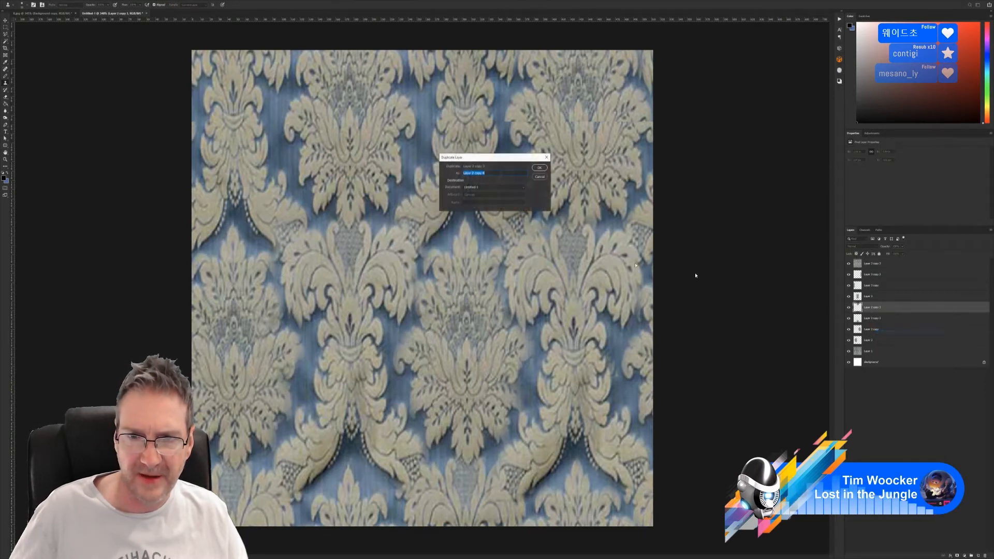
left_click(539, 172)
left_click_drag(872, 309, 878, 261)
Move the new ornament copy over the upper-right leaf ornament and cut away its top strip with a rectangular selection
key("v")
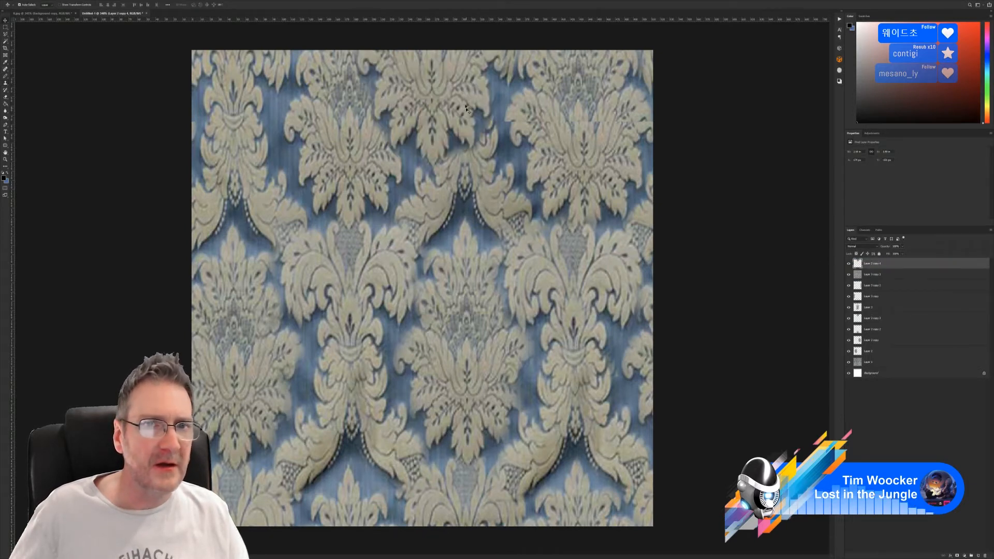
left_click_drag(444, 113, 590, 184)
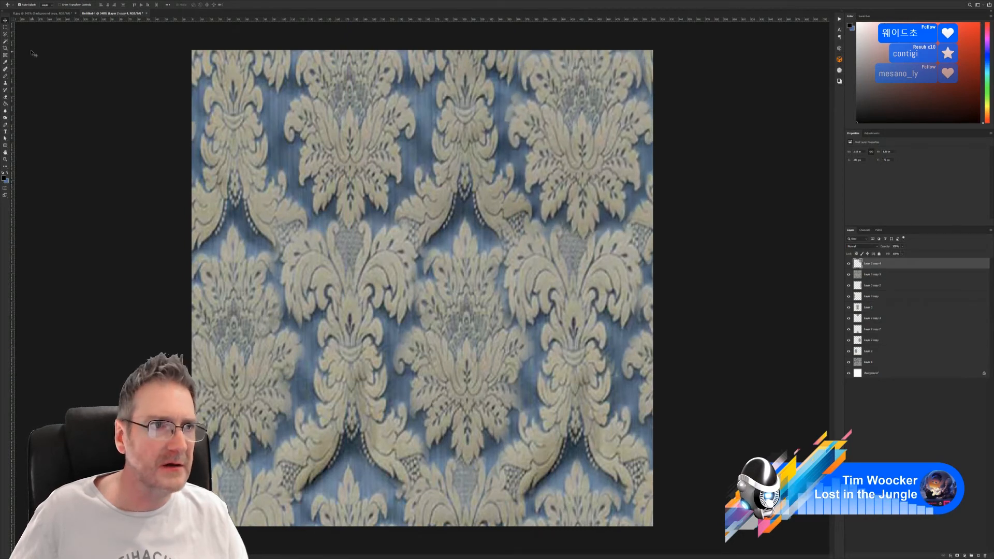
left_click(5, 27)
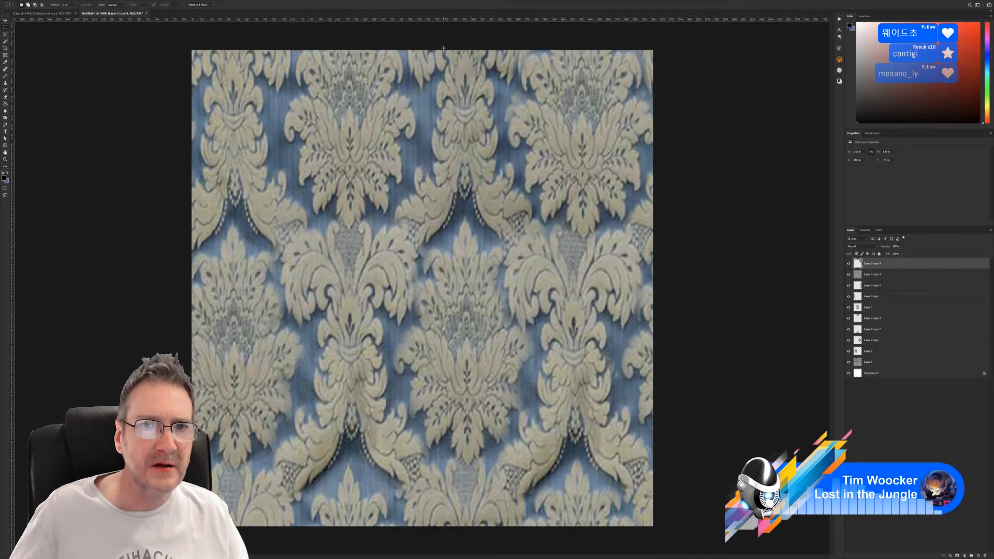
left_click_drag(384, 26, 761, 111)
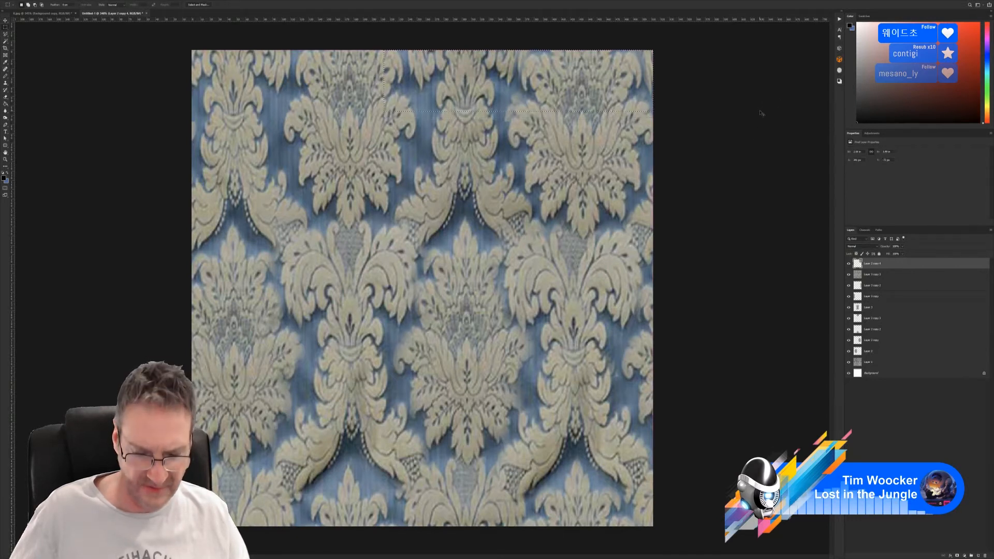
key("ctrl+x")
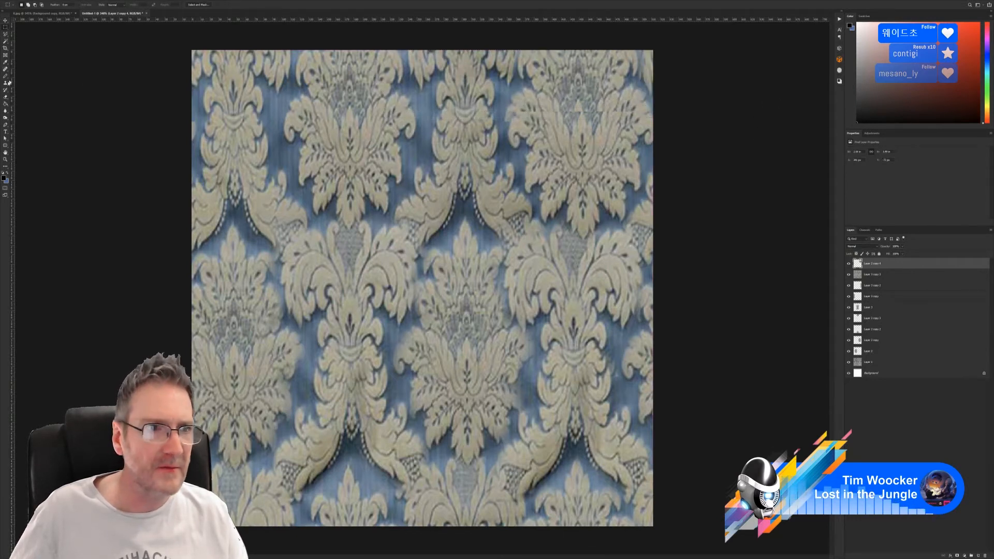
Choose the Eraser tool and toggle the top ornament copy's visibility off and on to compare the upper-right ornament
left_click(6, 97)
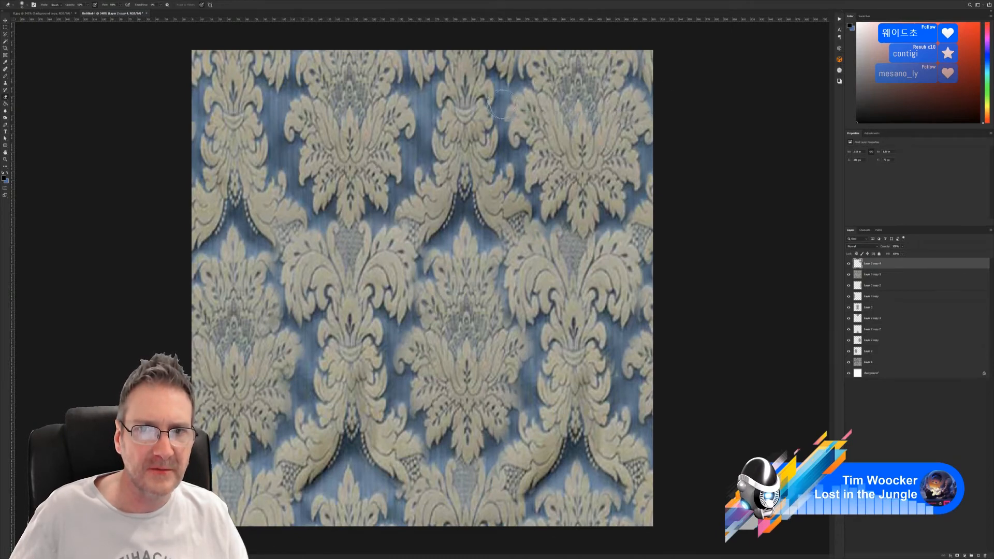
scroll(694, 171, "down", 1, "alt")
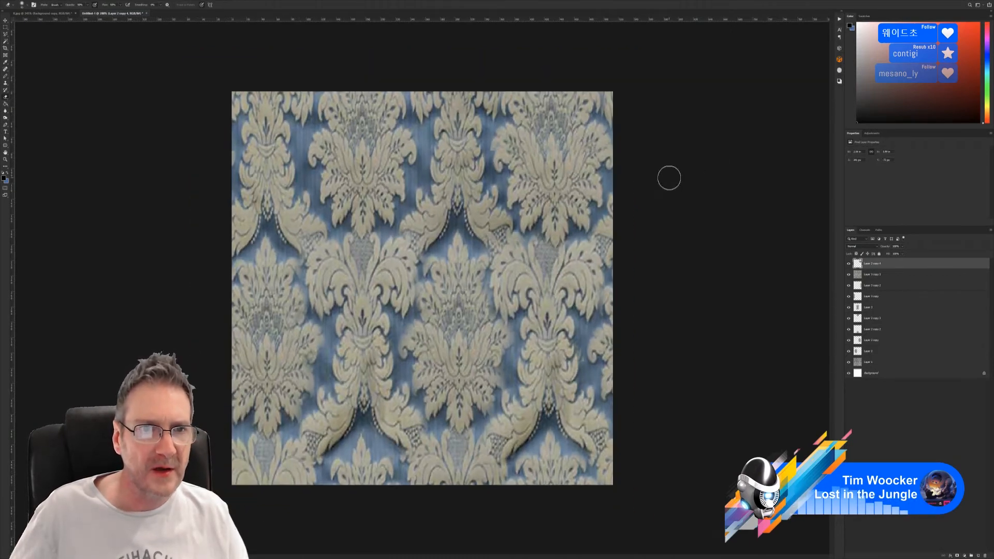
scroll(643, 194, "down", 1, "alt")
scroll(643, 195, "down", 1, "alt")
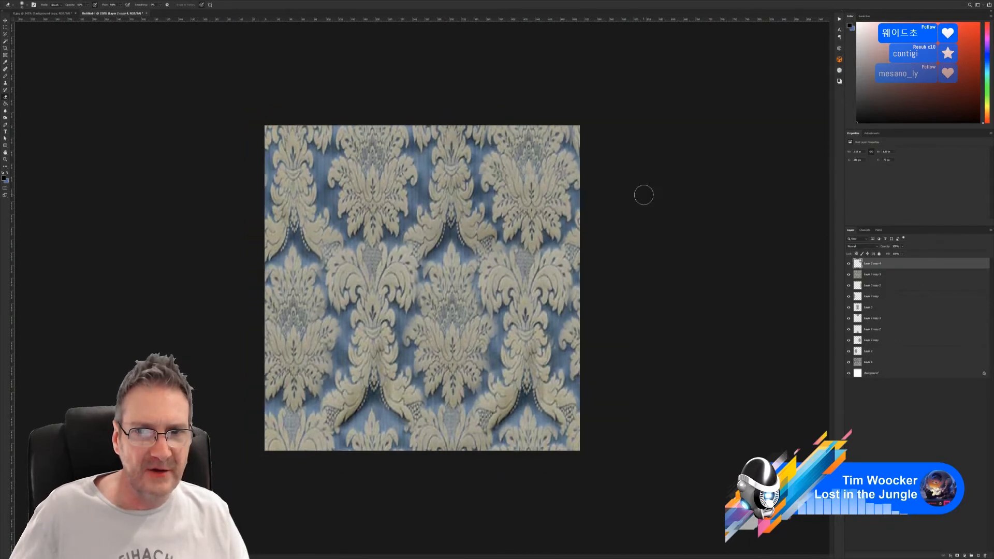
left_click(849, 264)
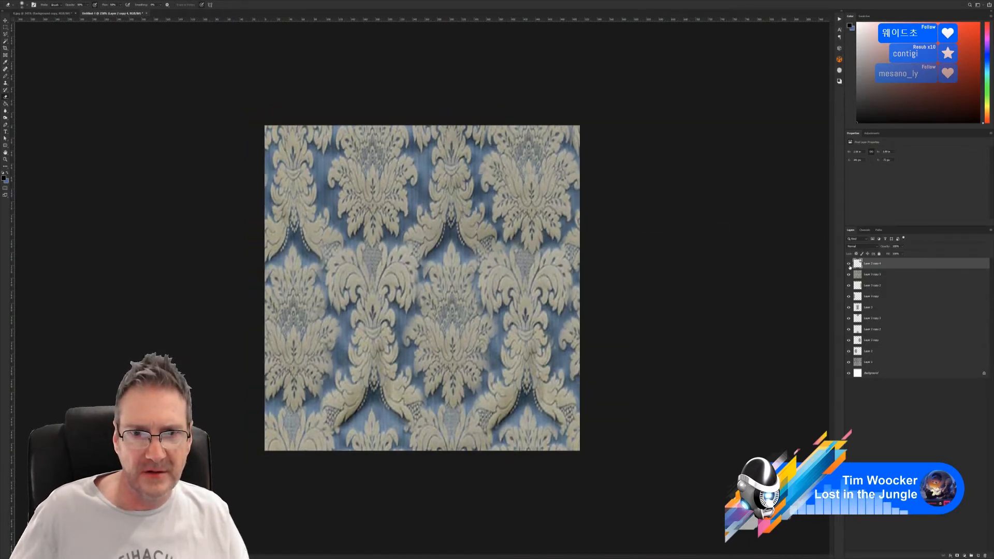
left_click(849, 265)
left_click(849, 265)
left_click(849, 265)
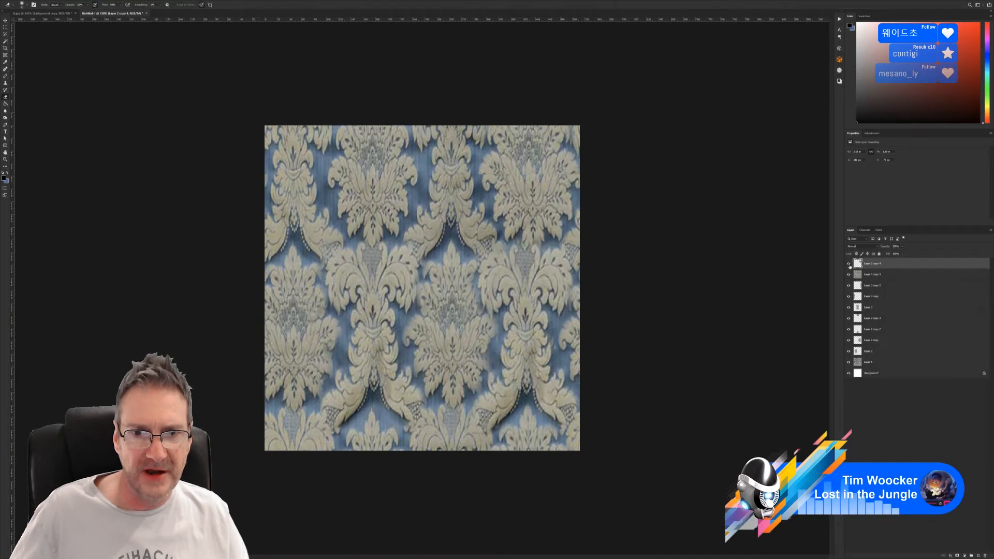
Load the full-canvas merged layer's outline as a selection and paste a merged copy of the whole pattern as a new top layer
left_click(849, 265)
scroll(628, 153, "down", 1, "alt")
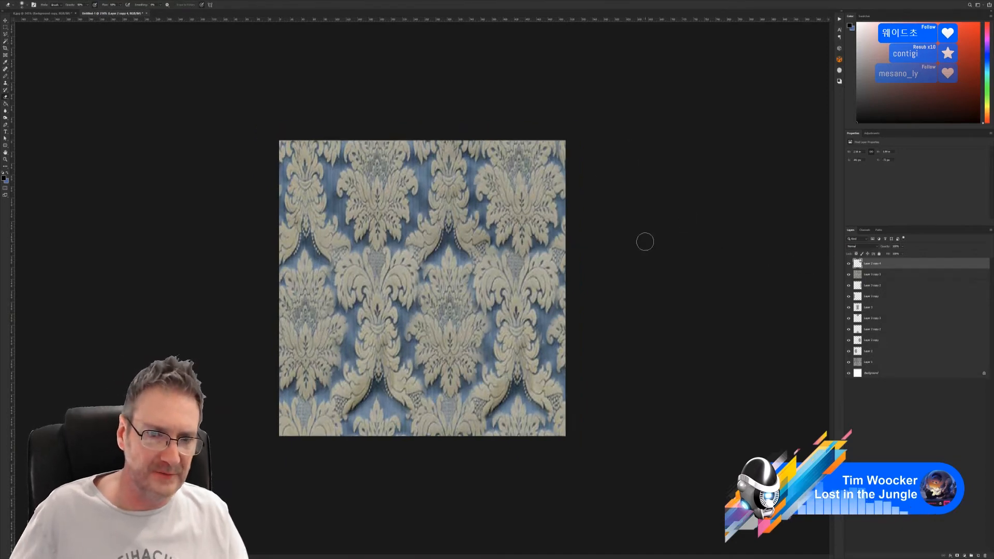
scroll(642, 242, "up", 1, "alt")
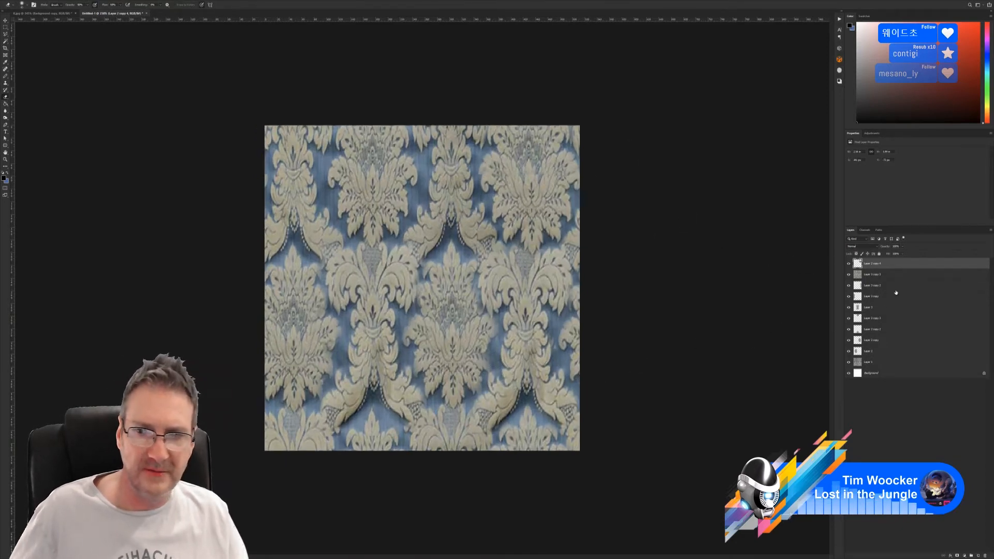
left_click(860, 277, "ctrl")
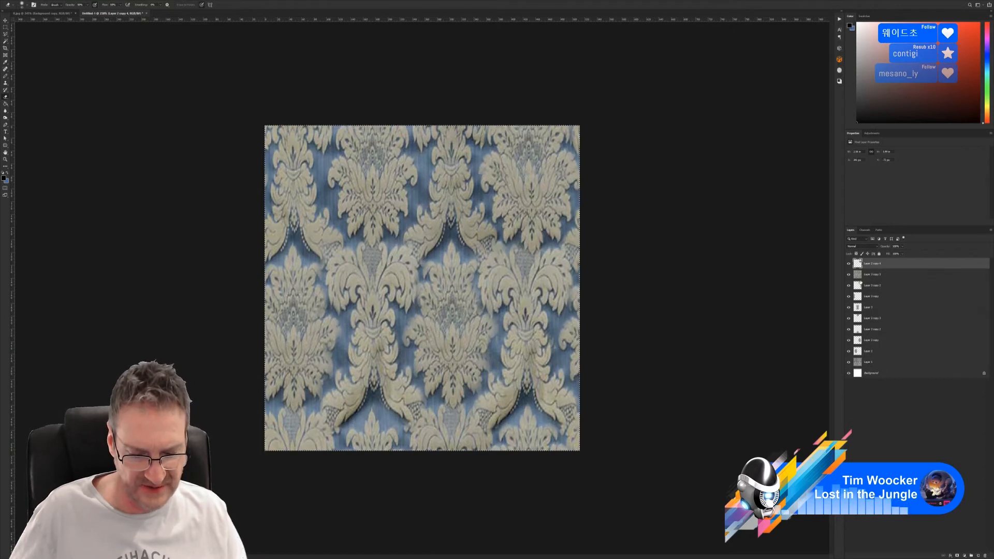
key("ctrl+shift+c")
key("ctrl+v")
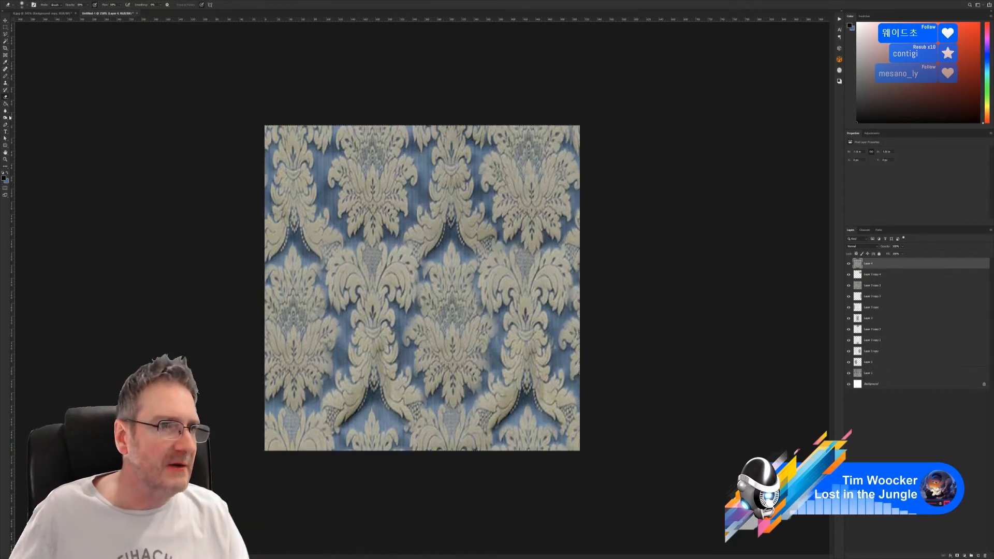
Darken the blue background gaps between the ornaments on the new merged layer with the Burn tool, range set to Shadows
left_click(5, 110)
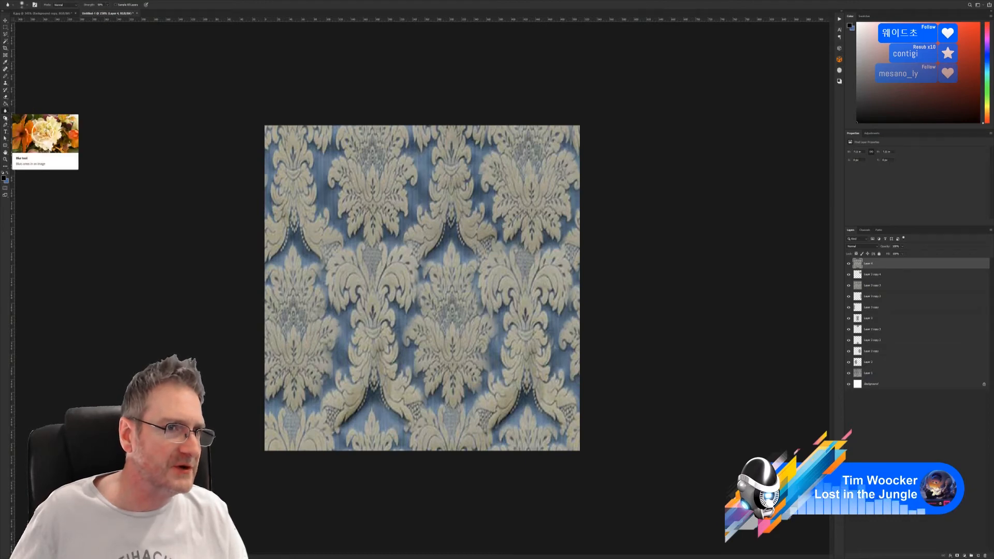
left_click(7, 118)
key("ctrl+plus")
key("ctrl+plus")
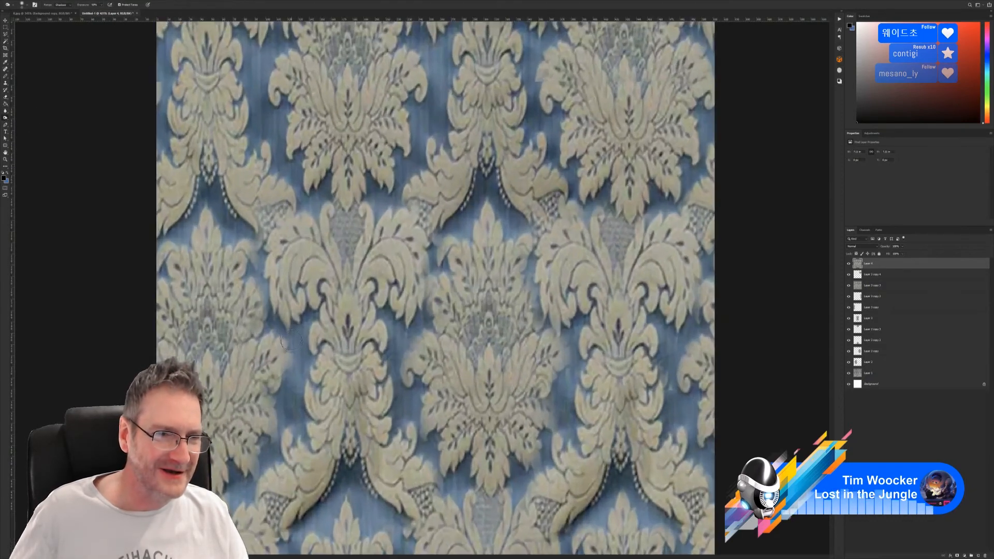
key("5")
left_click_drag(296, 340, 288, 414)
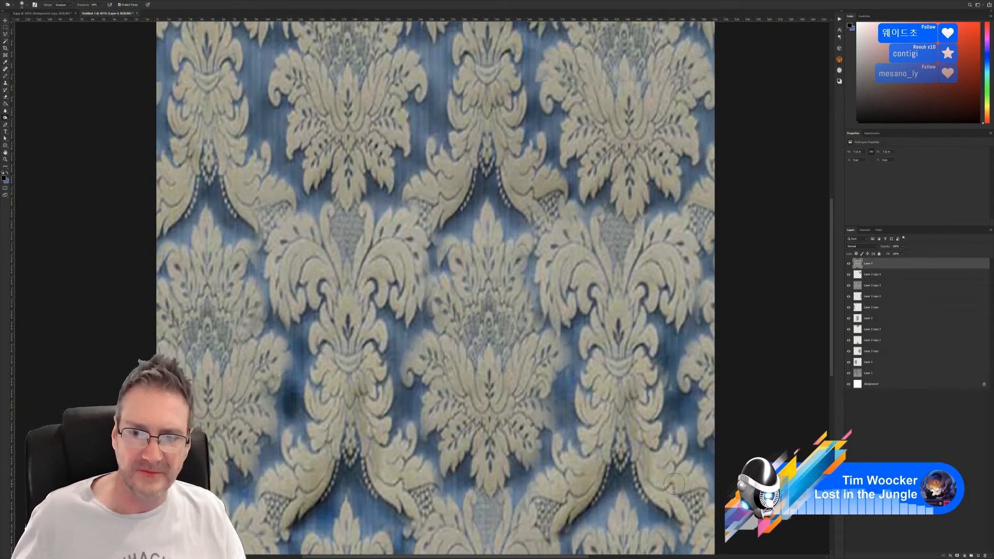
scroll(653, 471, "down", 1, "alt")
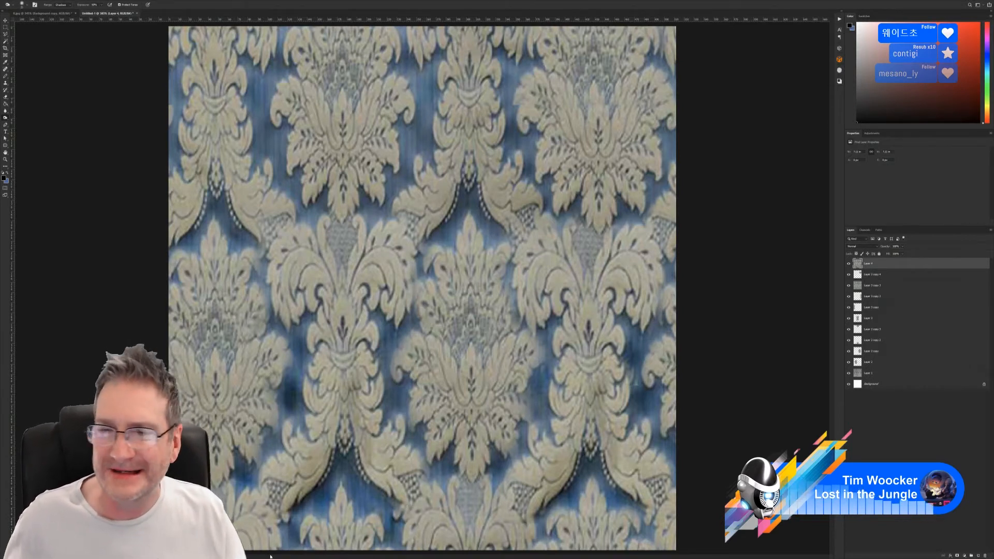
scroll(293, 498, "down", 2, "alt")
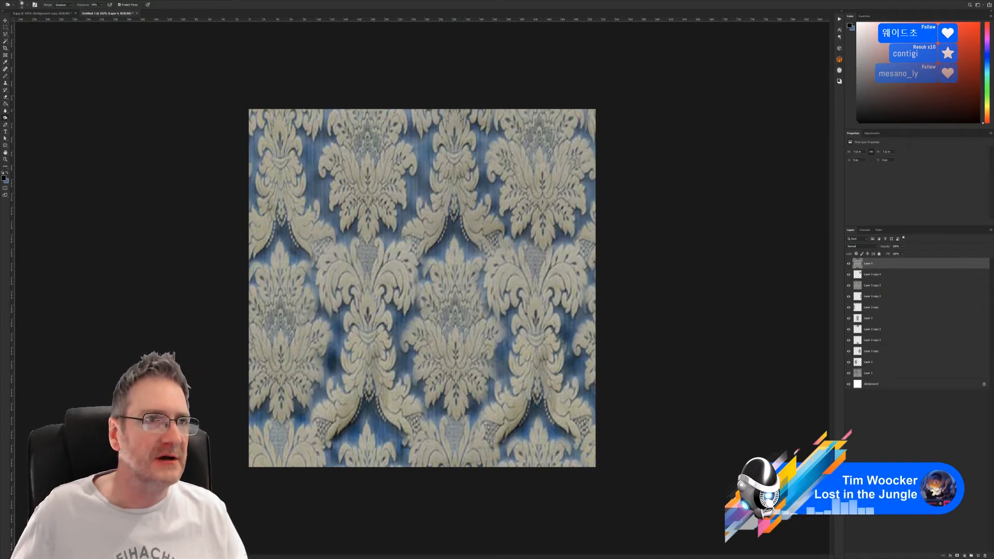
Save the layered texture document as Quilt.psd in the Reference folder with maximized compatibility
key("alt+f")
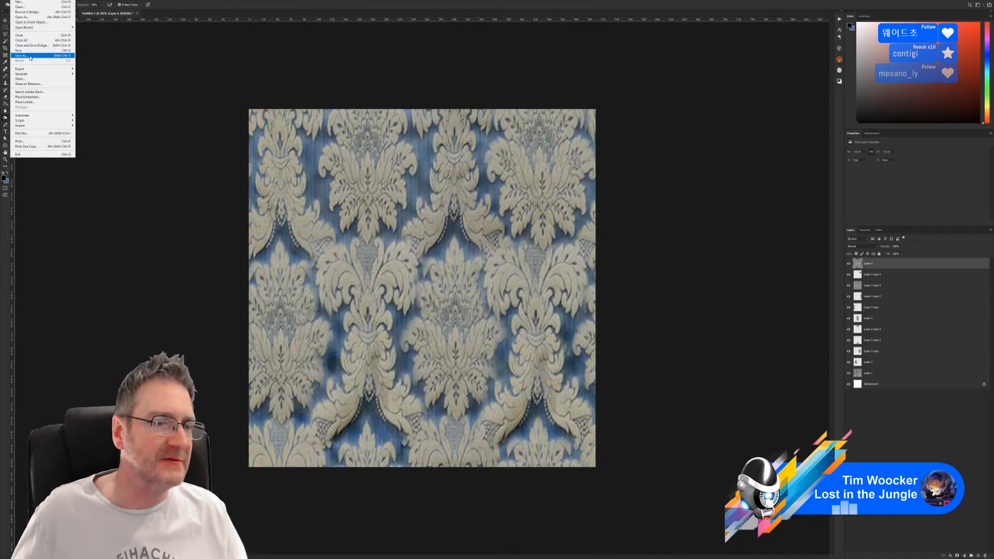
left_click(31, 57)
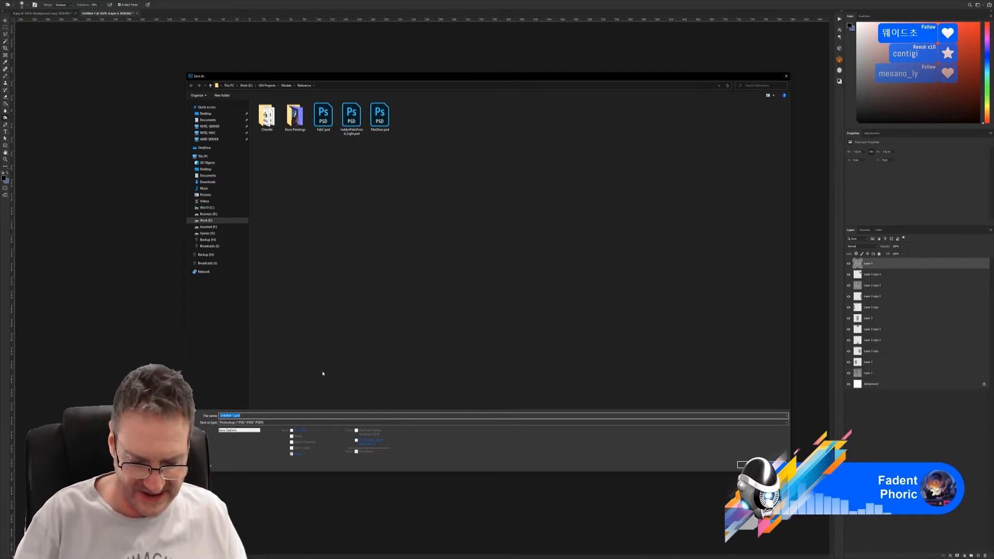
type("Chill")
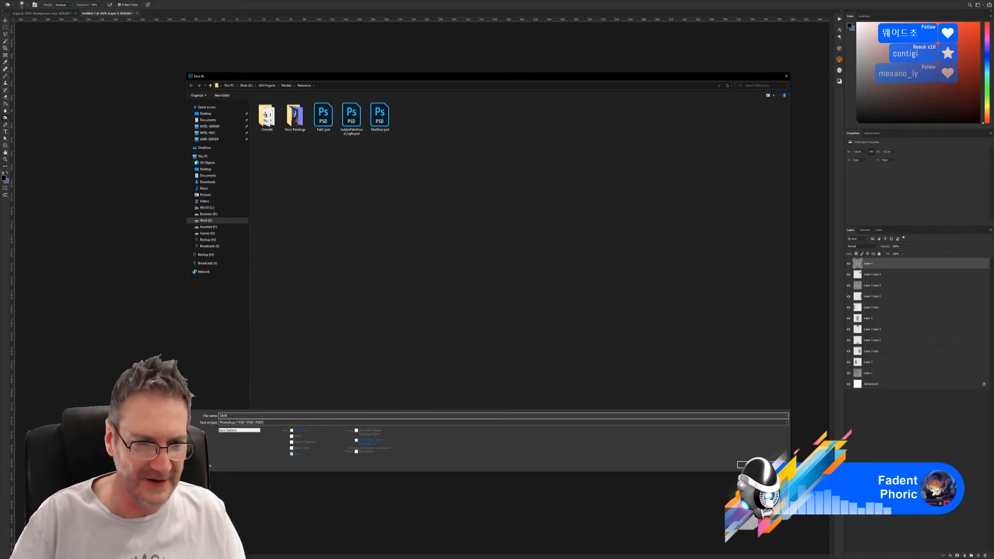
key("Return")
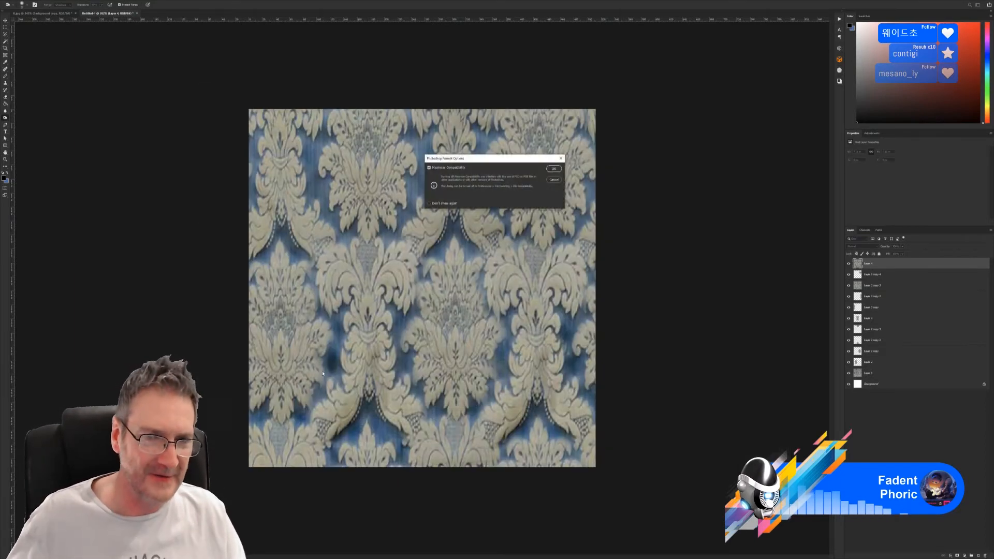
left_click(553, 169)
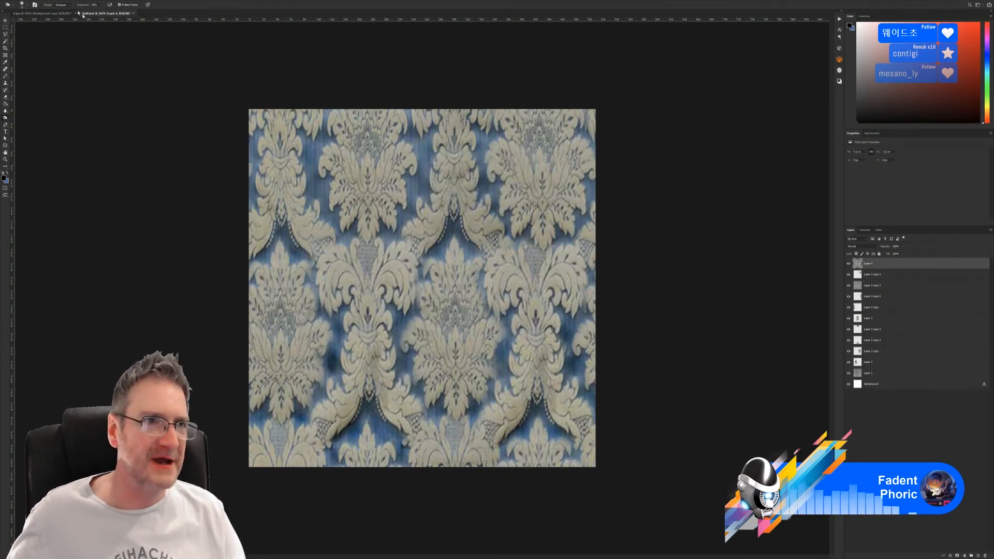
Save a PNG copy of the texture as Quilt.png in the Reference folder, accepting the PNG format options
left_click(15, 0)
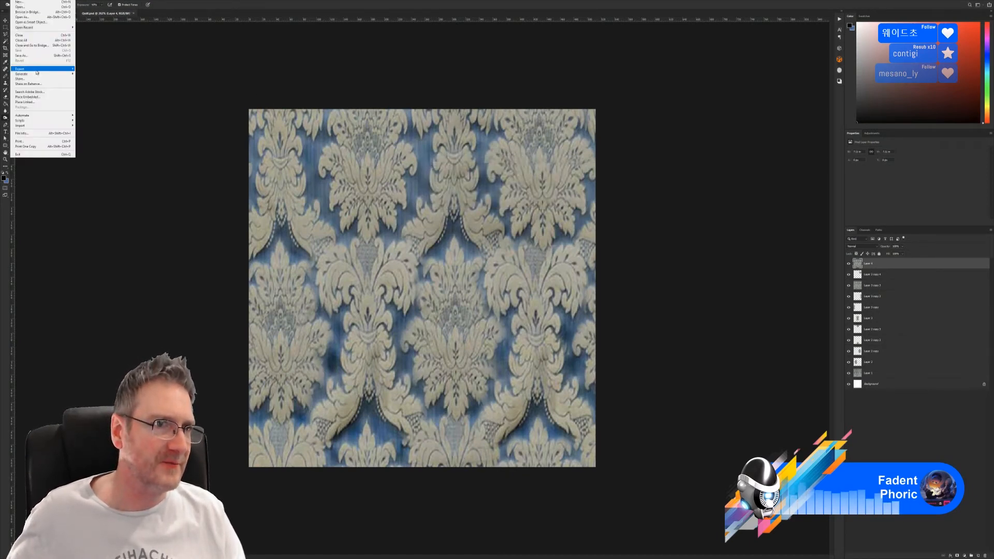
mouse_move(35, 71)
left_click(20, 56)
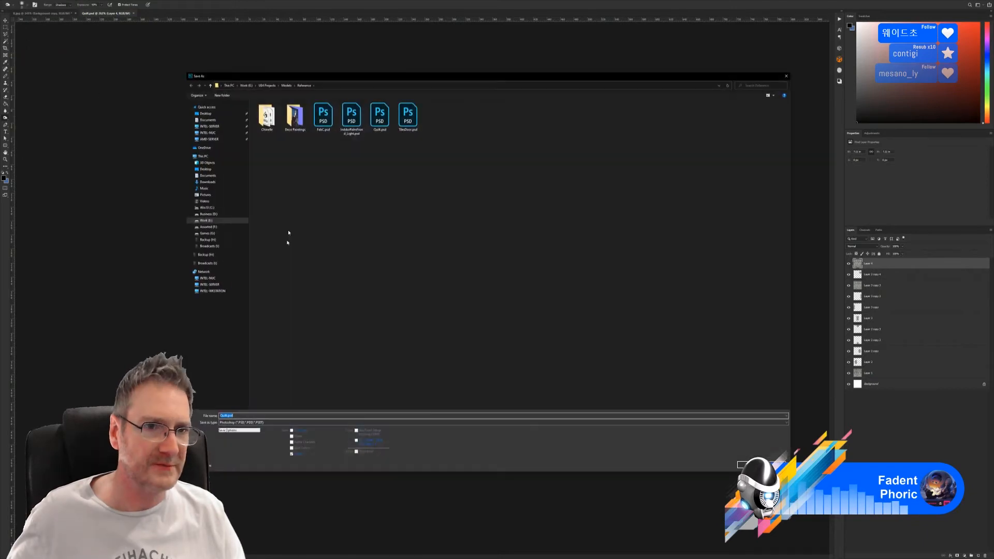
left_click(256, 423)
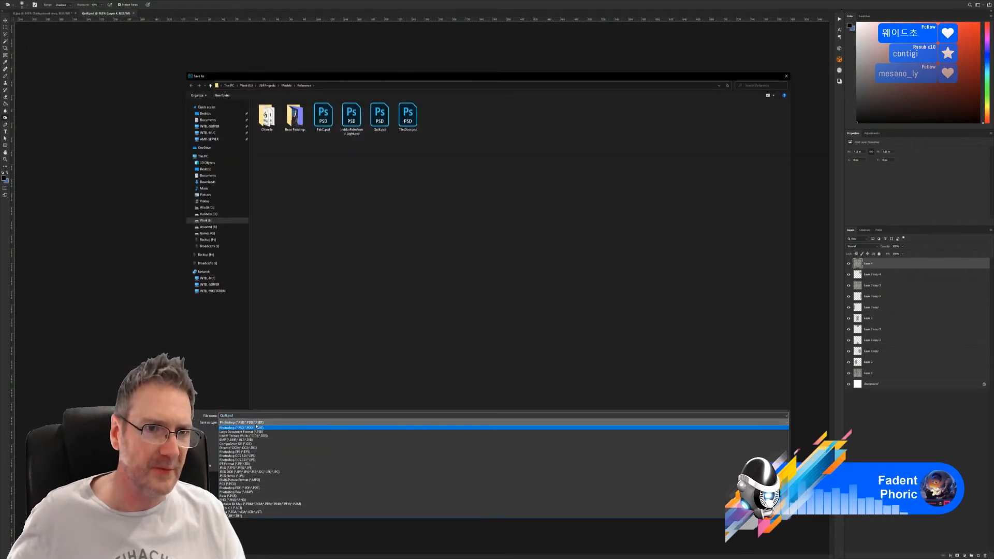
left_click(243, 500)
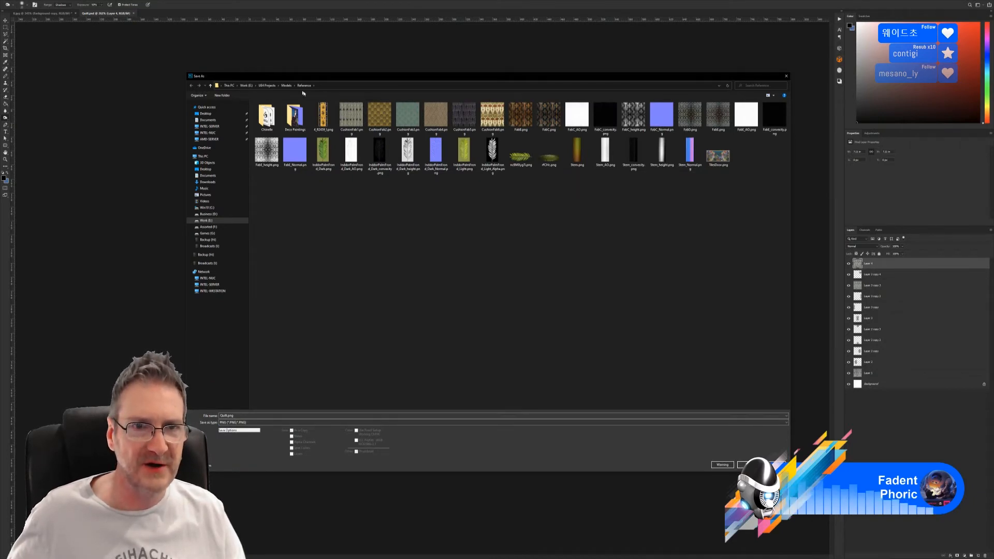
left_click(742, 464)
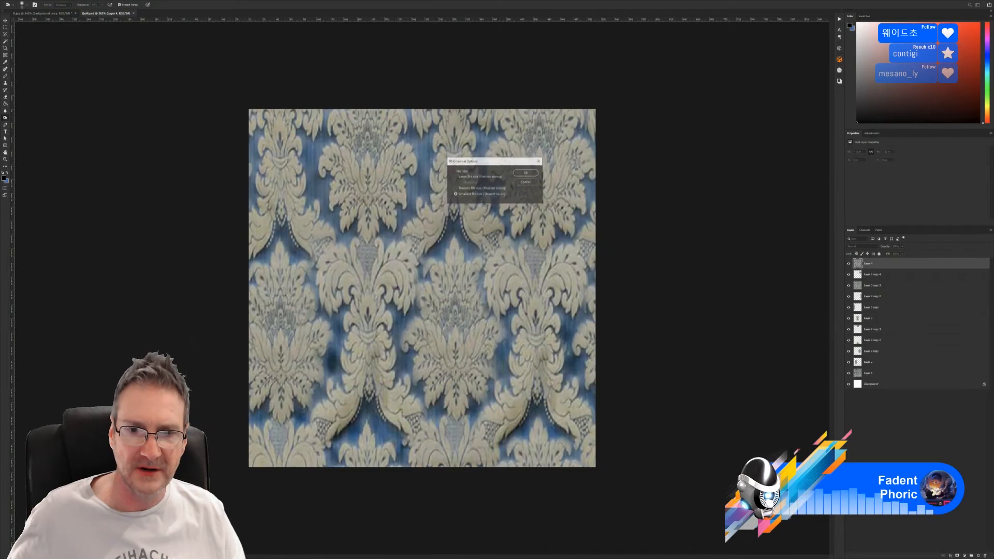
left_click(533, 176)
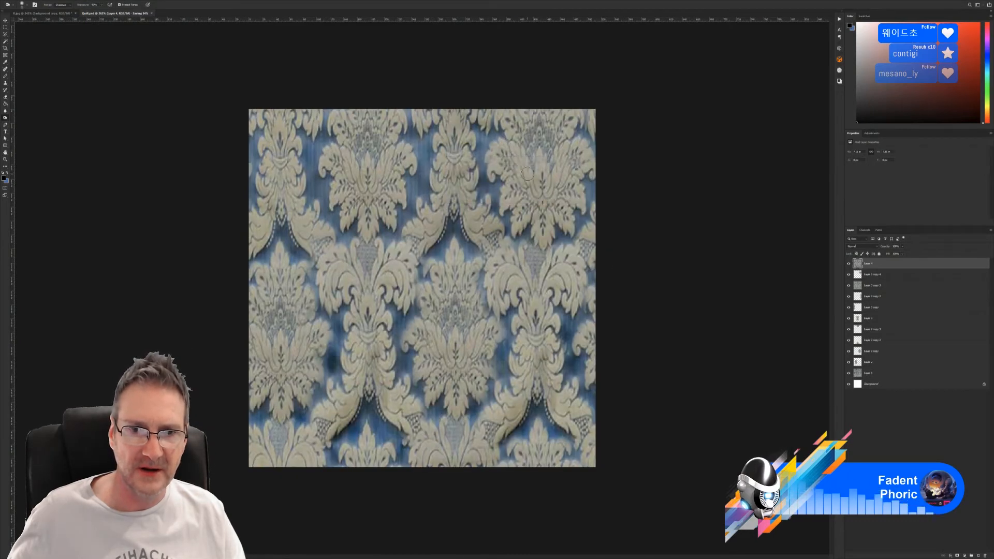
Quit Photoshop without saving the changes to the source JPG and launch Substance Alchemist
key("v")
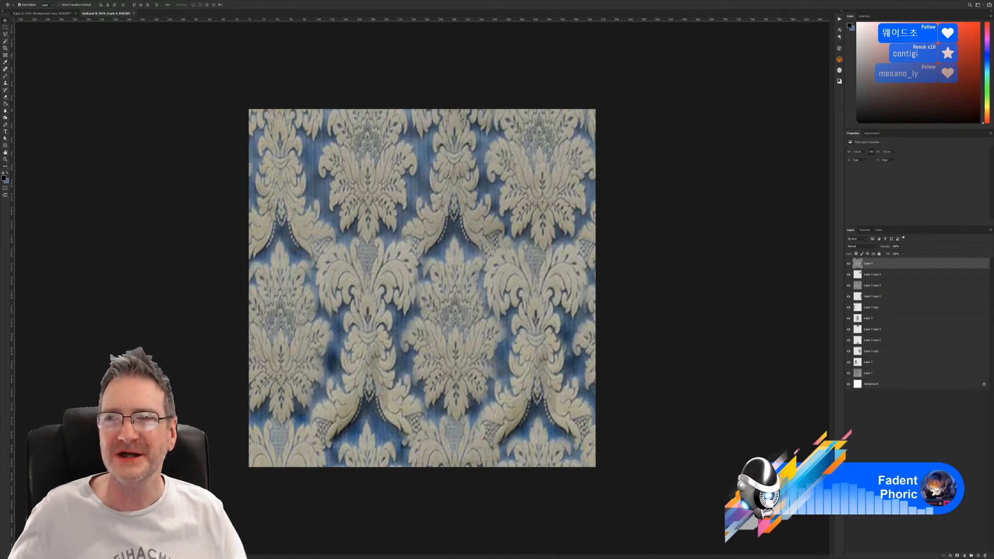
key("ctrl+q")
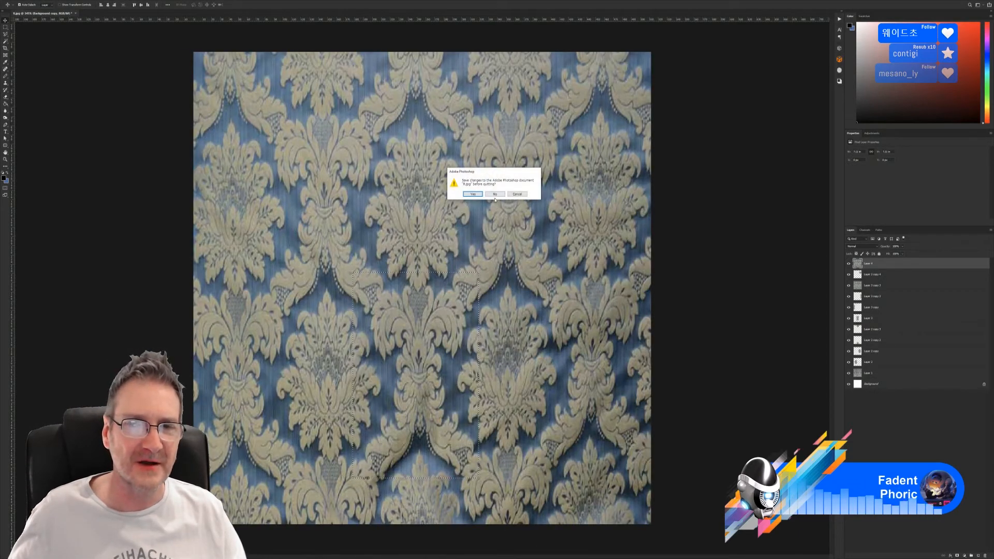
left_click(494, 195)
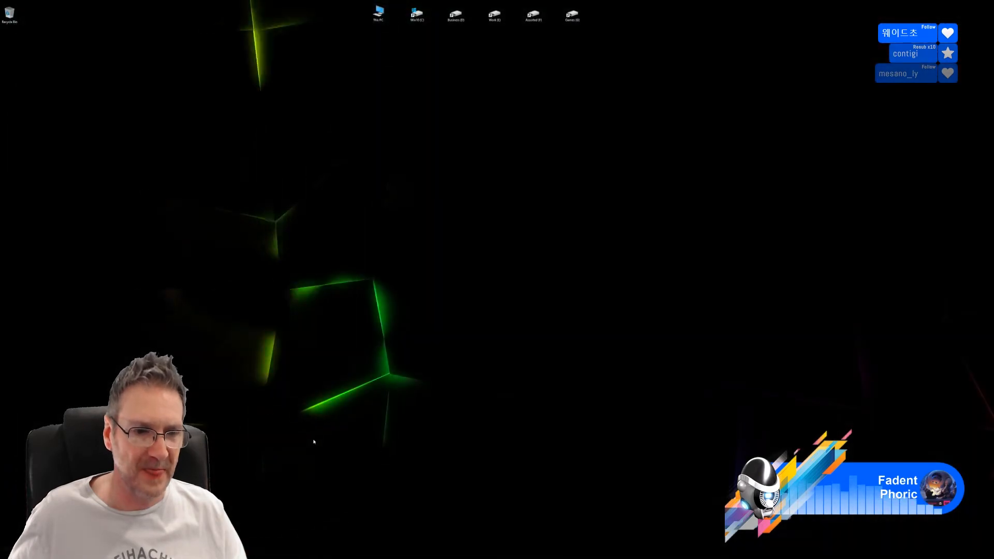
key("super")
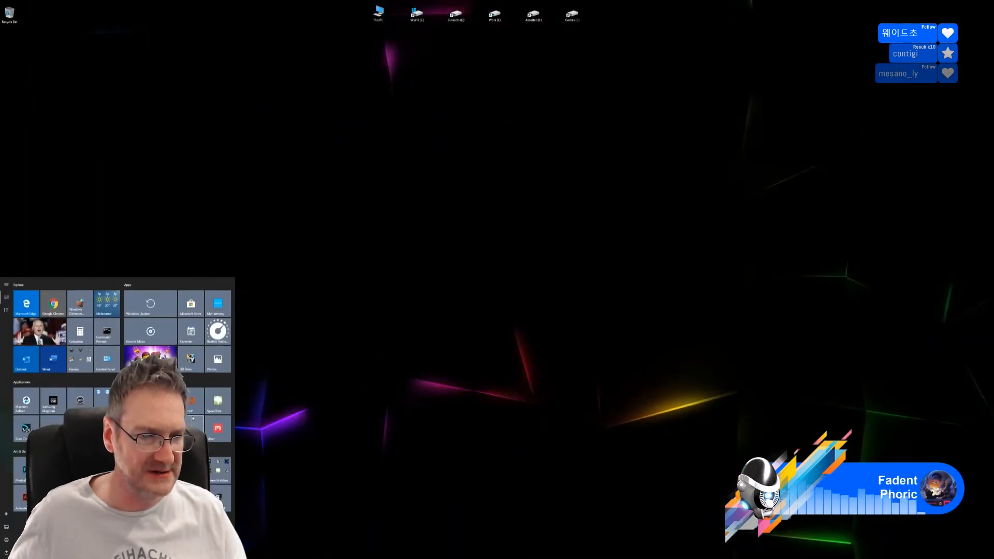
left_click(192, 428)
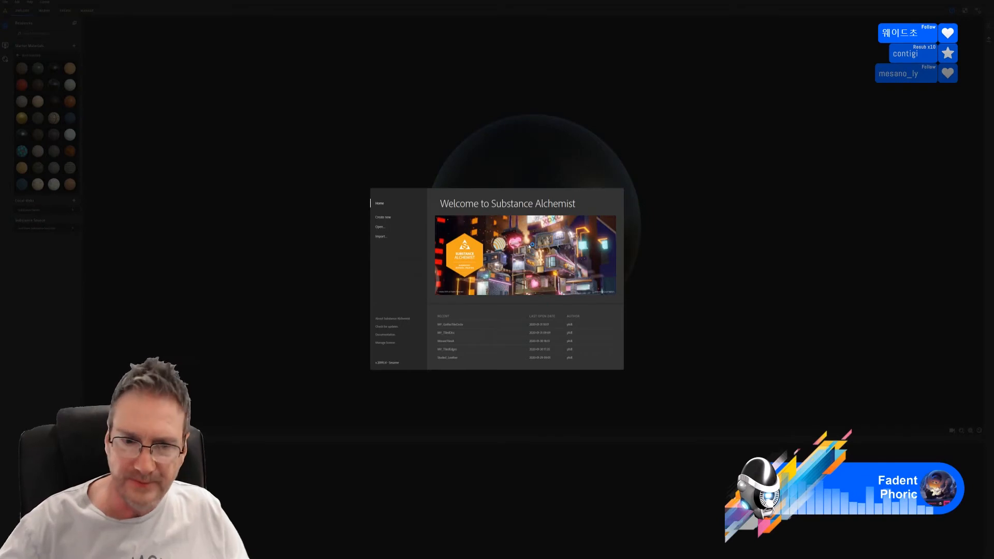
Create a new project named MY_Quilt with the PBR Metallic / Roughness workflow
left_click(384, 218)
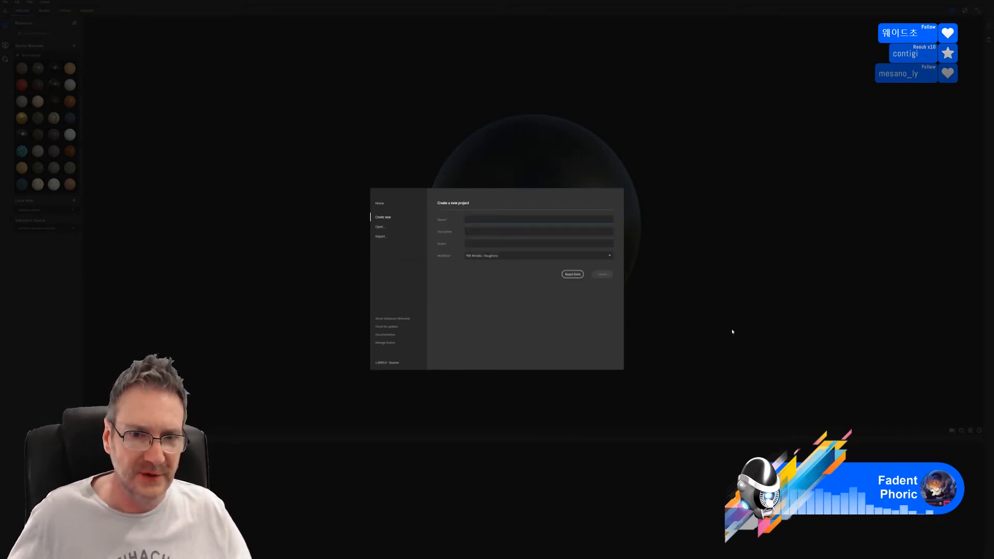
type("M")
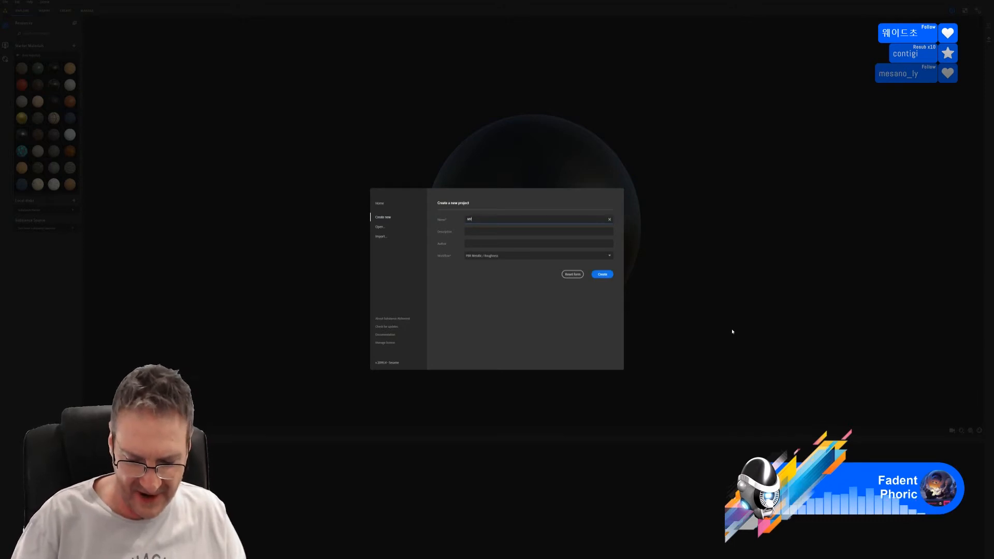
type("Y_Quil")
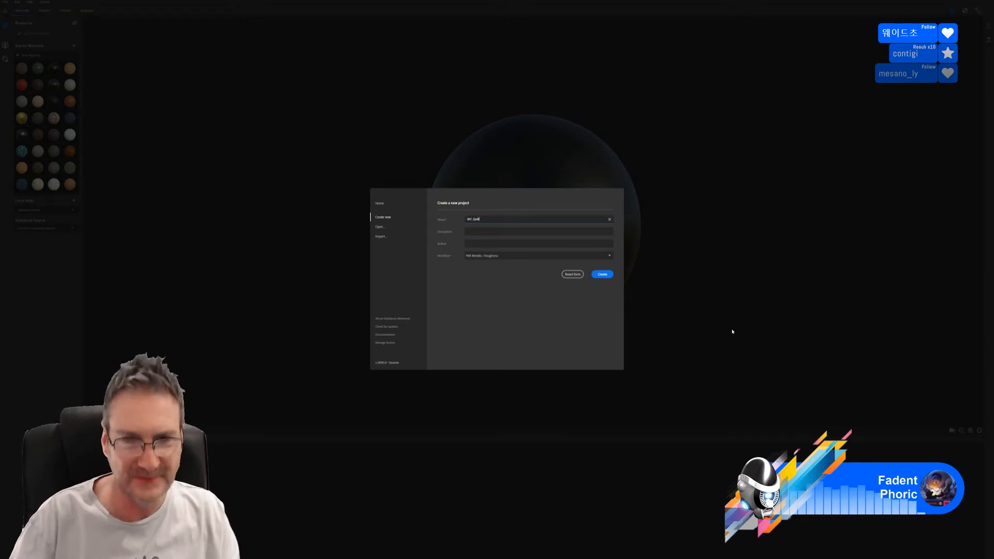
type("t")
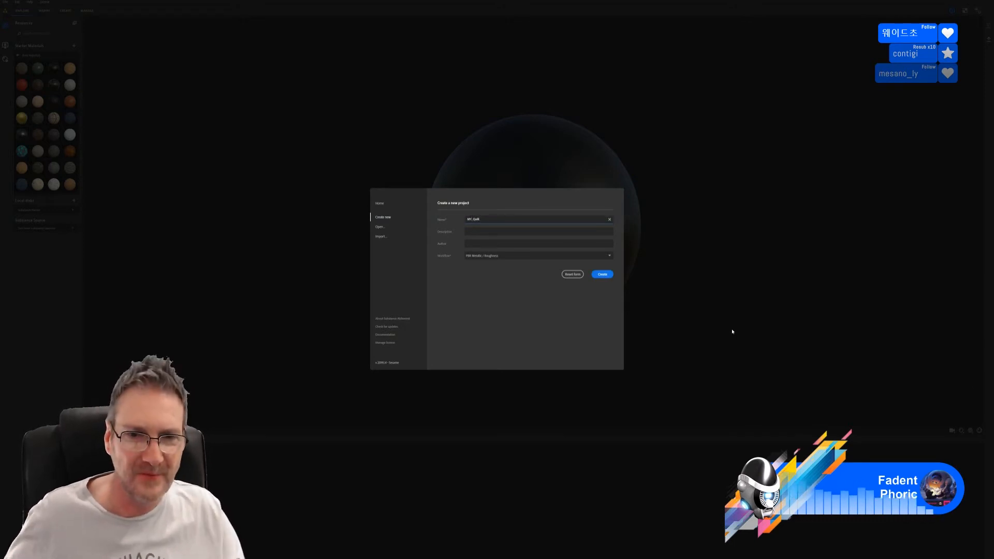
left_click(603, 275)
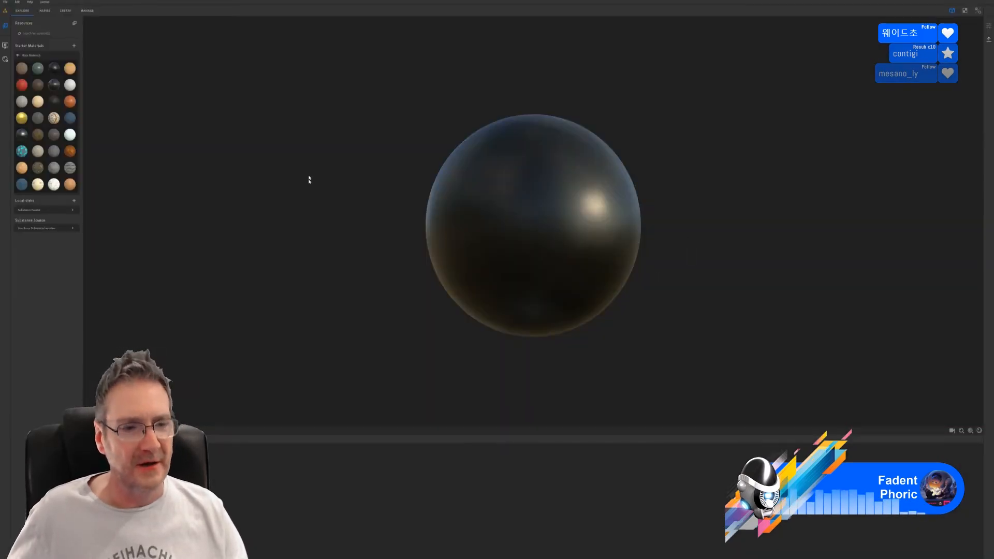
Import Quilt.png from the Models > Reference folder on the Work drive as a new material using the Bitmap to Material template
left_click(67, 12)
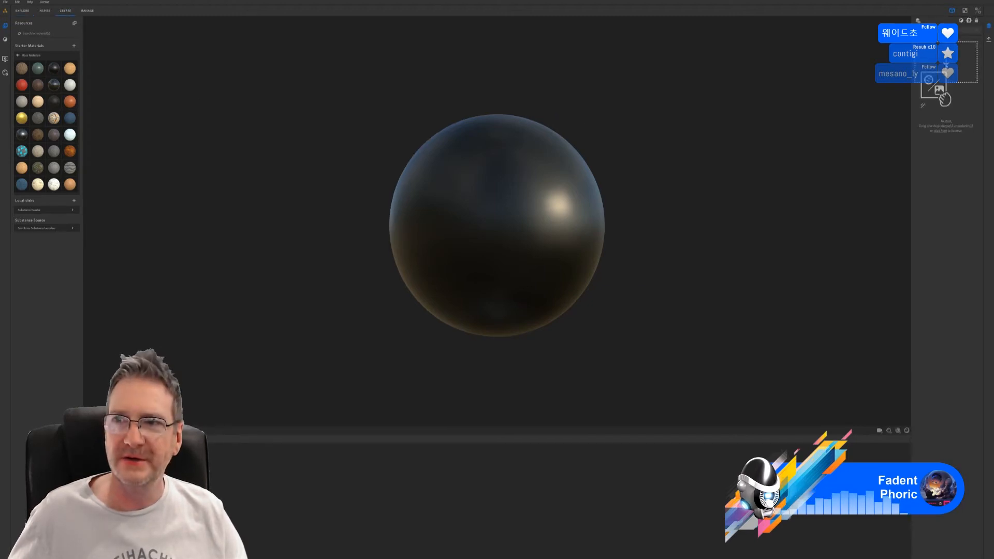
left_click(937, 93)
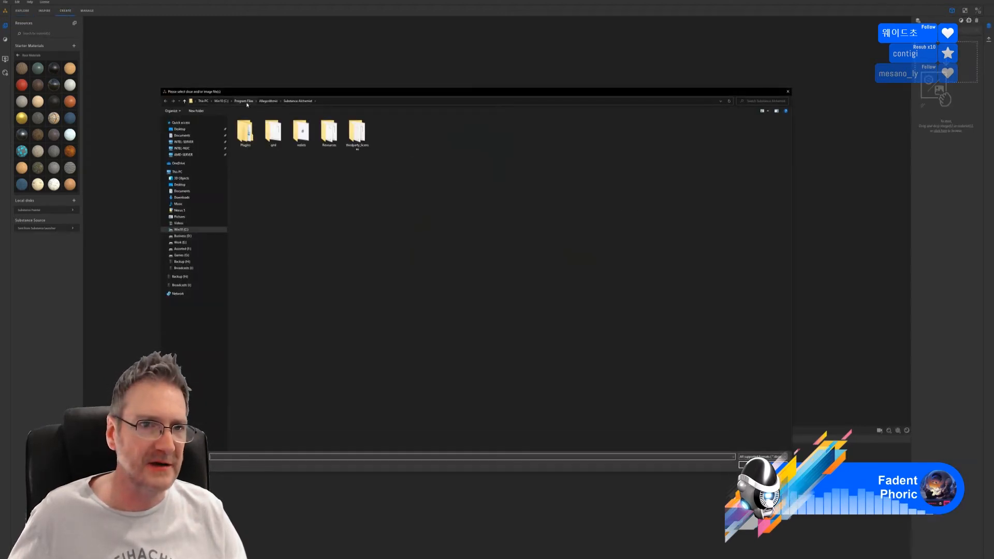
left_click(180, 242)
double_click(609, 171)
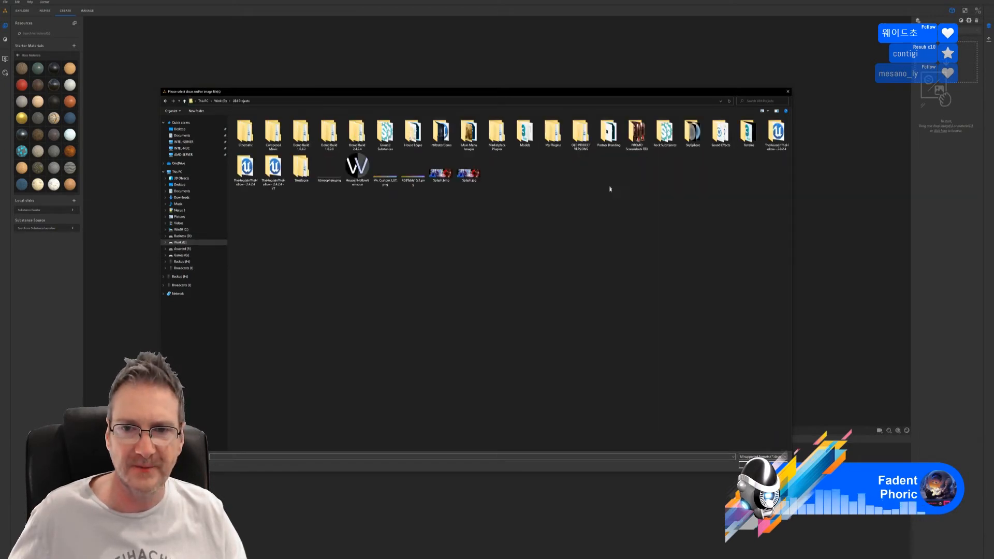
double_click(524, 132)
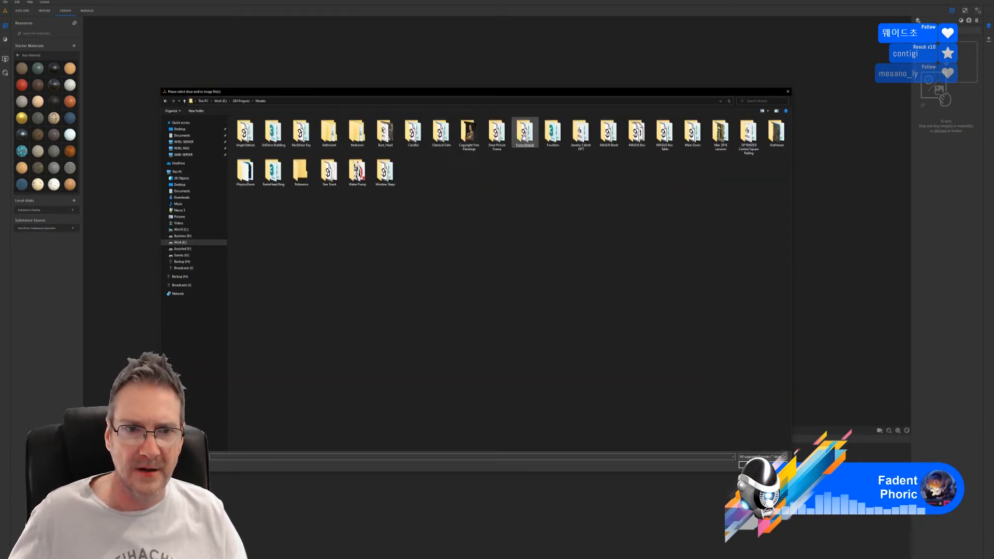
double_click(301, 171)
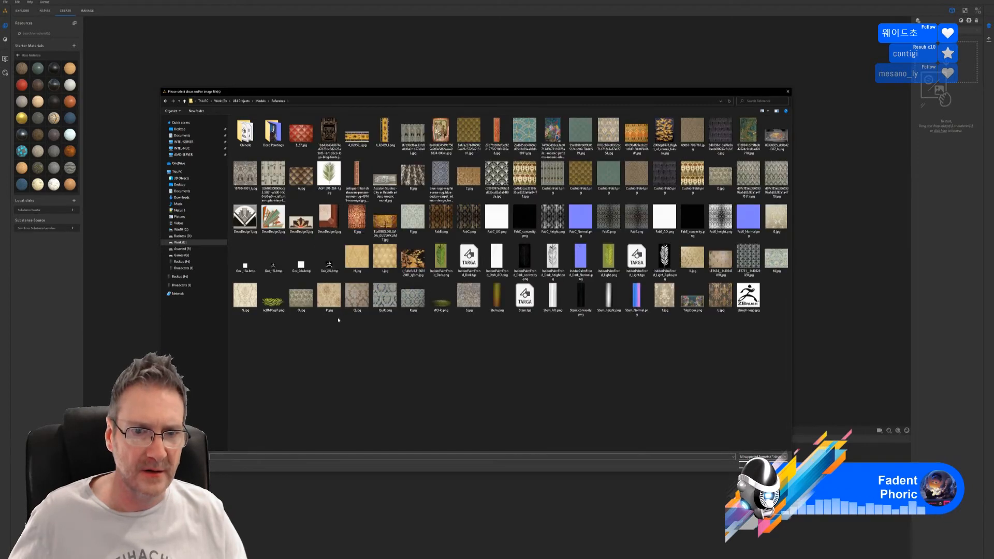
double_click(387, 301)
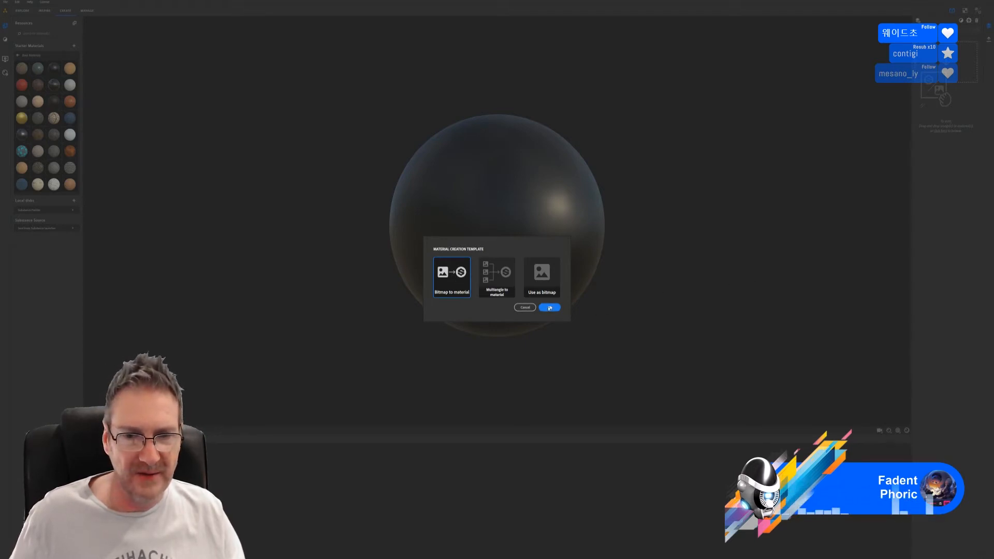
double_click(454, 283)
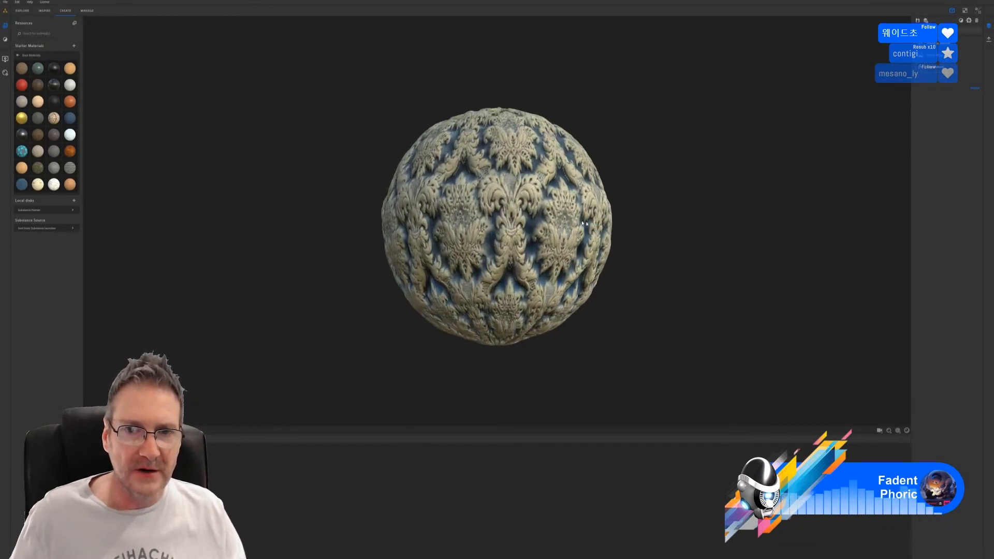
Reduce the height scale of the Bitmap to Material layer to 0
scroll(582, 223, "up", 3)
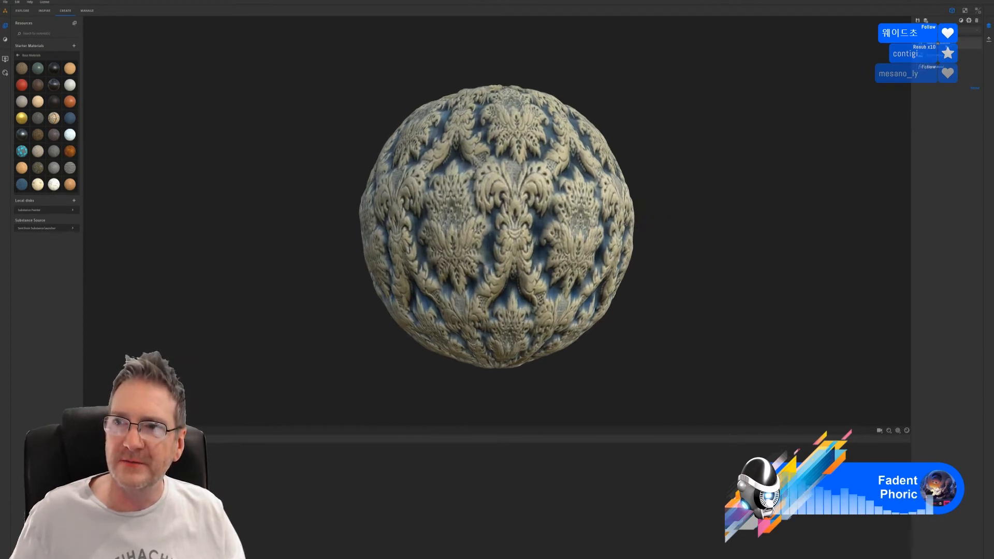
left_click(946, 46)
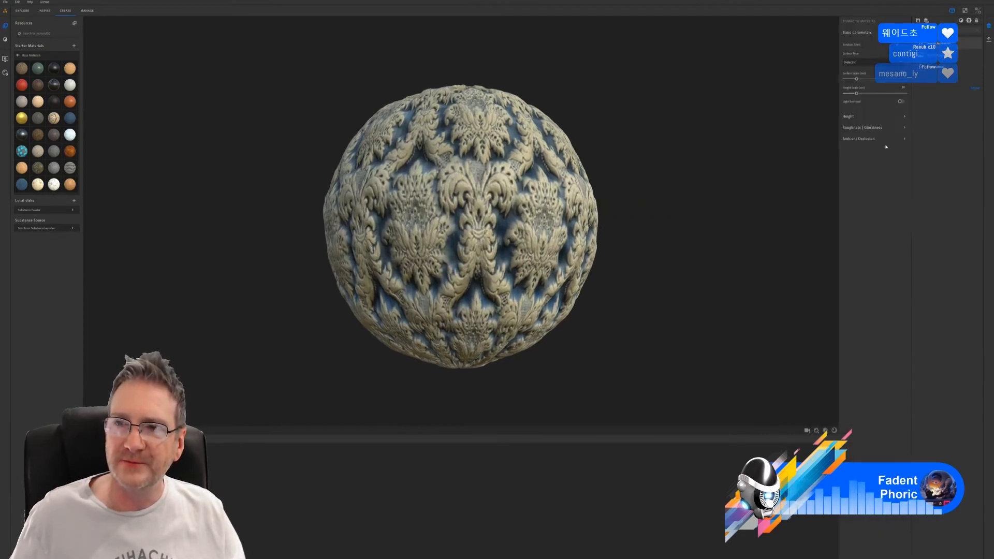
left_click(857, 95)
left_click_drag(854, 96, 847, 99)
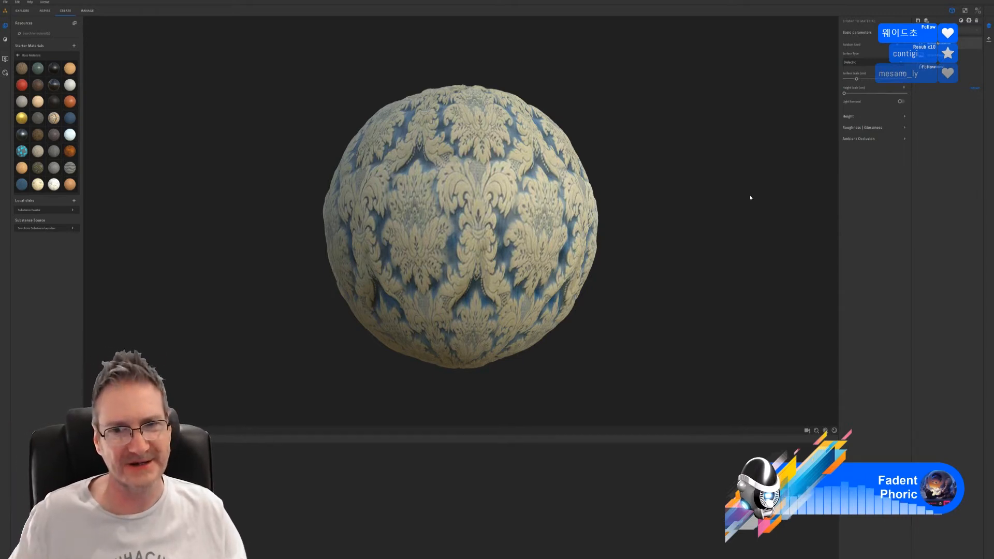
left_click_drag(510, 236, 528, 257)
Raise the height scale slightly above 0 and set the Small height detail a little above its midpoint
left_click(848, 116)
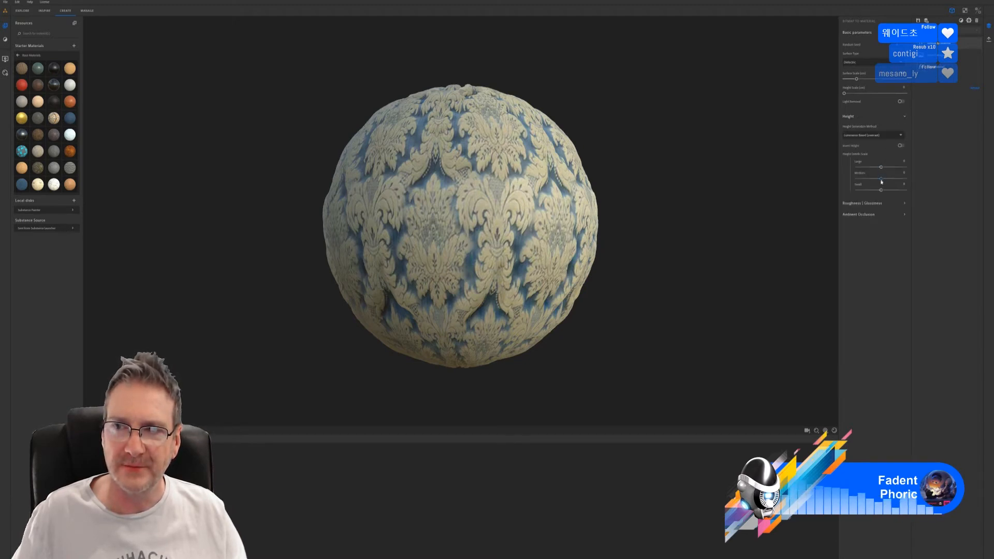
mouse_move(881, 190)
left_mouse_down()
mouse_move(908, 192)
mouse_move(900, 195)
left_mouse_up()
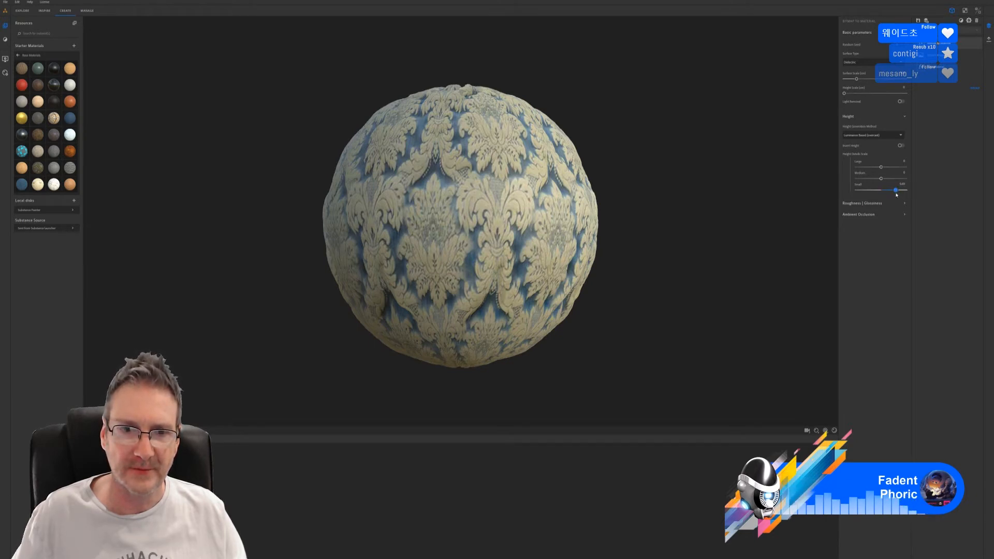
mouse_move(896, 194)
left_mouse_down()
mouse_move(870, 192)
mouse_move(879, 191)
left_mouse_up()
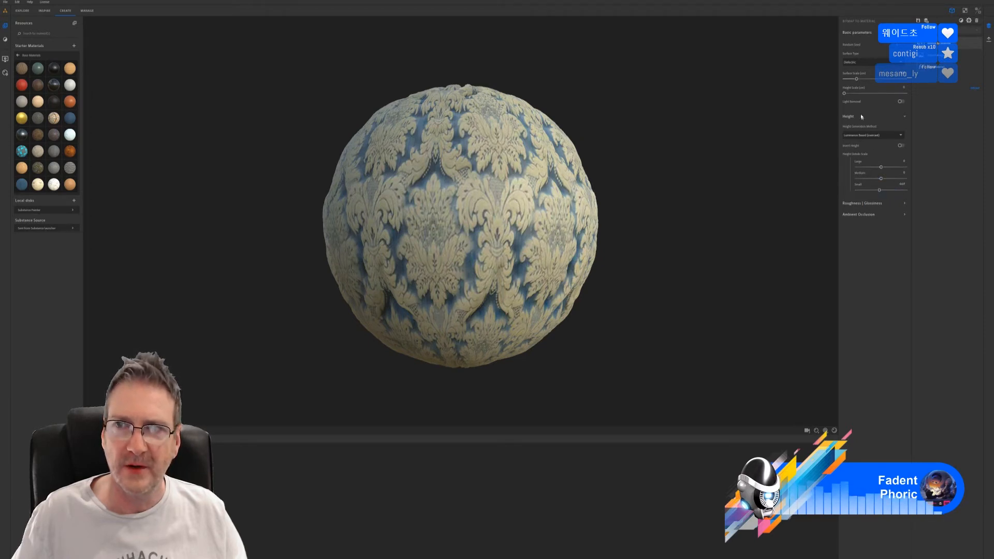
left_click(845, 94)
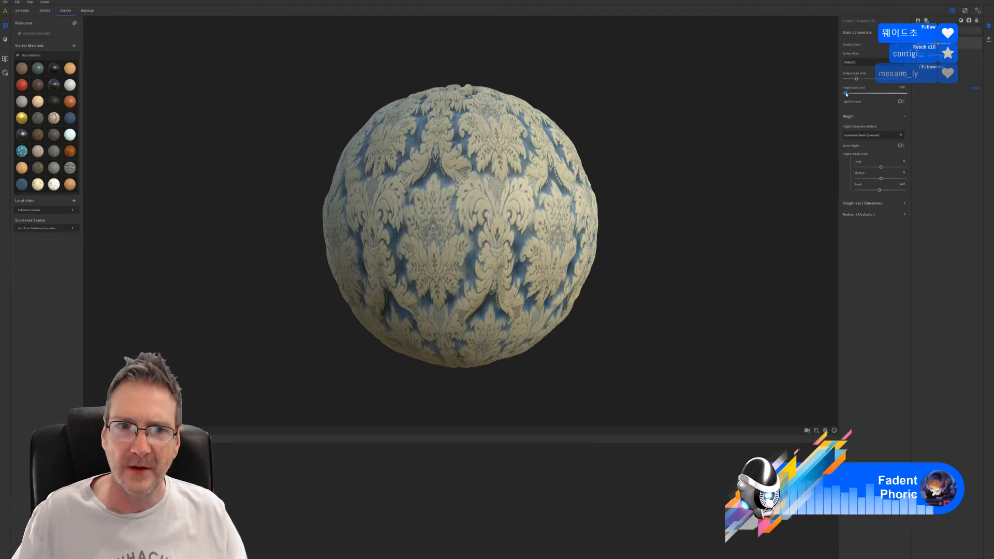
left_click_drag(848, 94, 849, 95)
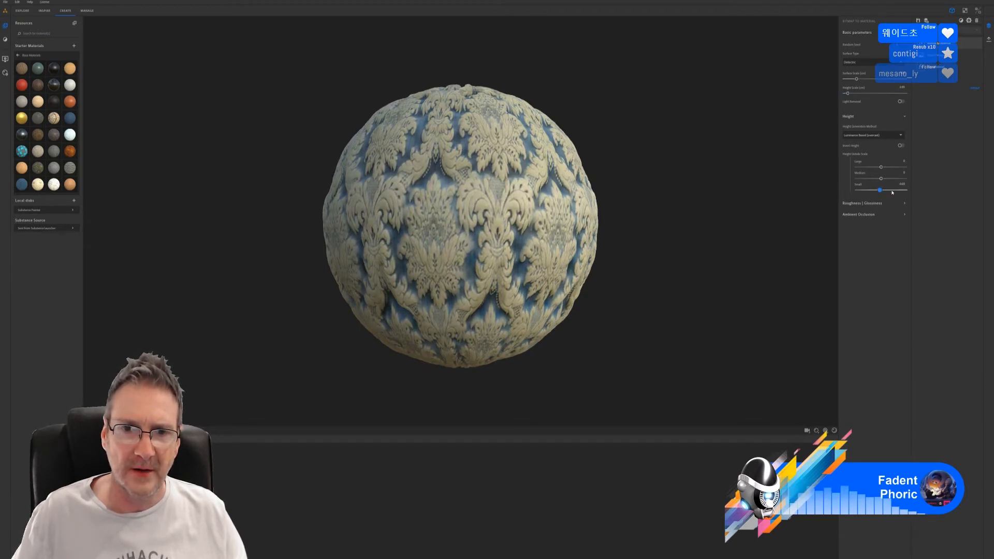
left_click(891, 190)
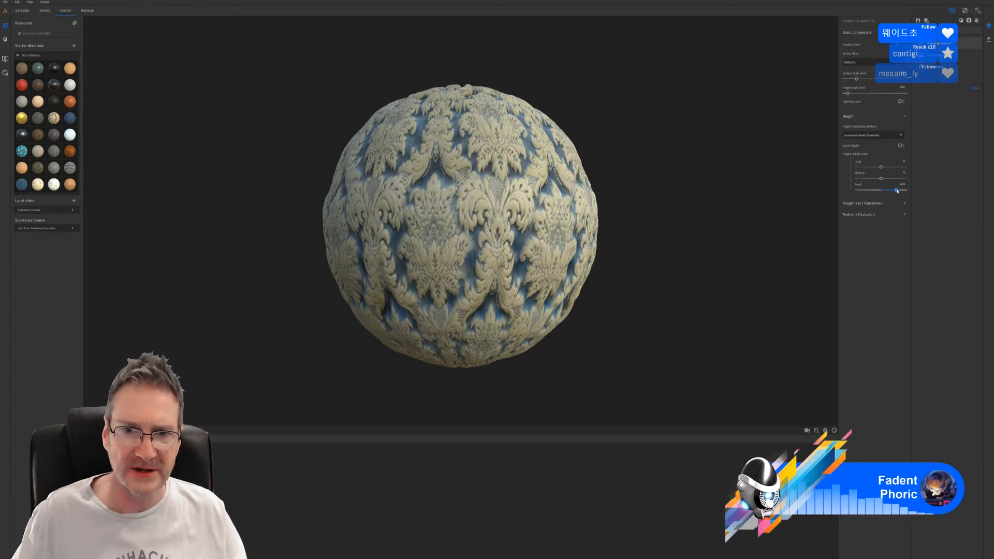
left_click_drag(894, 191, 862, 190)
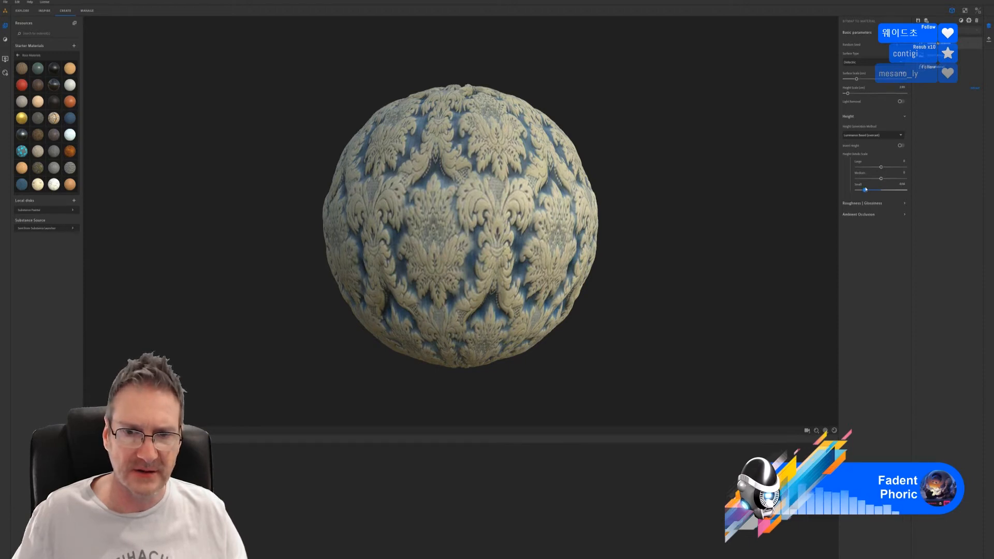
left_click_drag(871, 189, 883, 189)
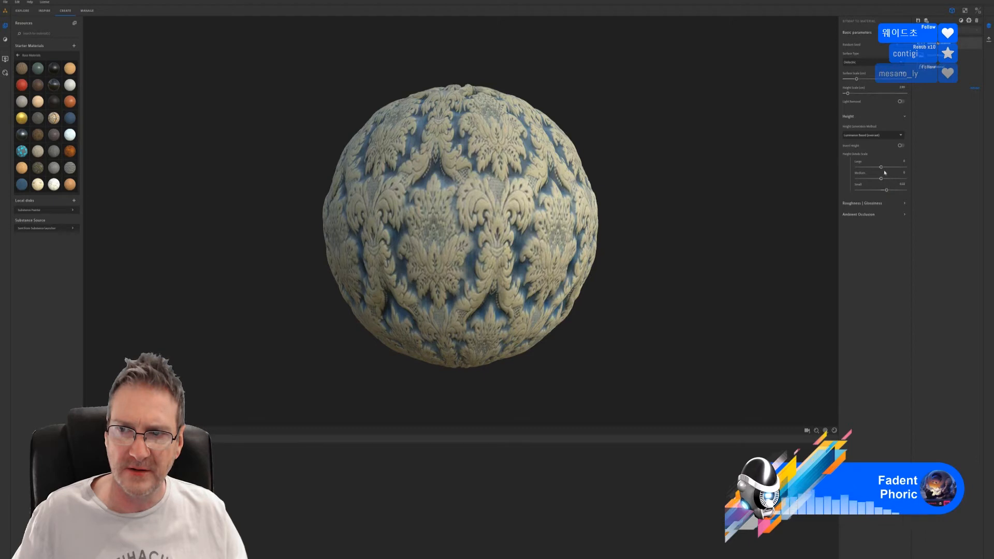
Lower the Large height detail slightly below its midpoint and fine-tune the height scale to a slightly weaker relief
left_click_drag(880, 167, 879, 169)
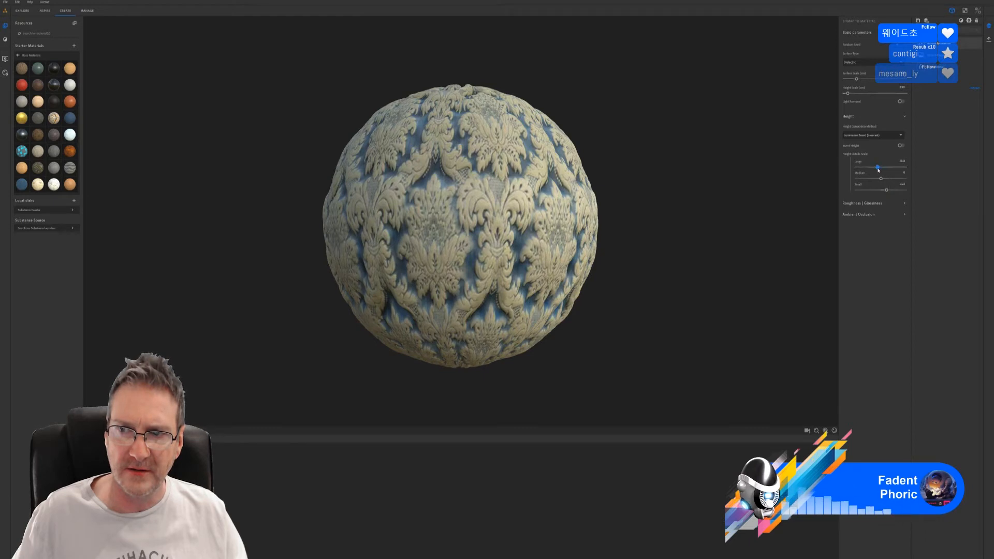
left_click(878, 165)
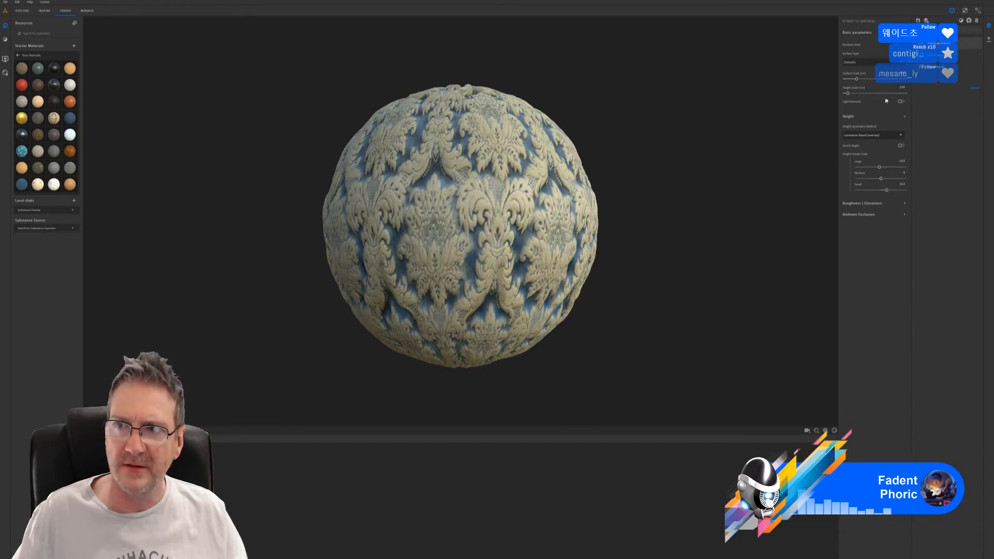
mouse_move(848, 93)
left_mouse_down()
mouse_move(872, 100)
mouse_move(851, 103)
left_mouse_up()
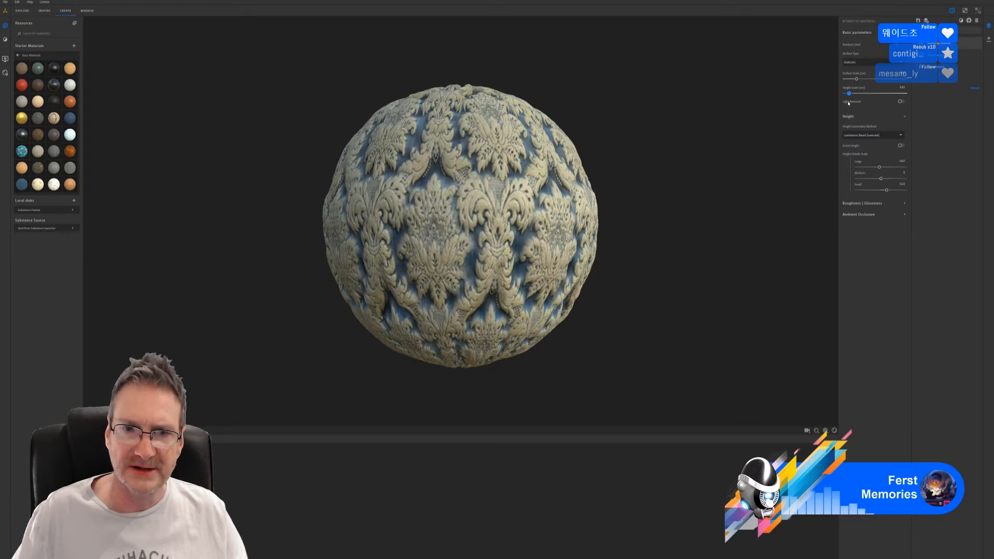
left_click_drag(849, 103, 848, 103)
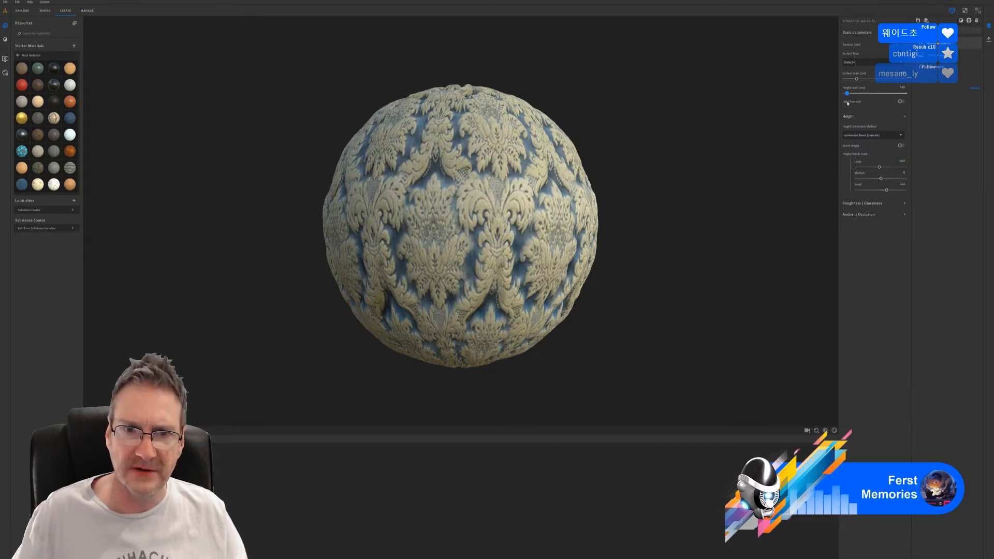
mouse_move(429, 193)
left_mouse_down()
mouse_move(413, 244)
mouse_move(488, 206)
mouse_move(433, 210)
left_mouse_up()
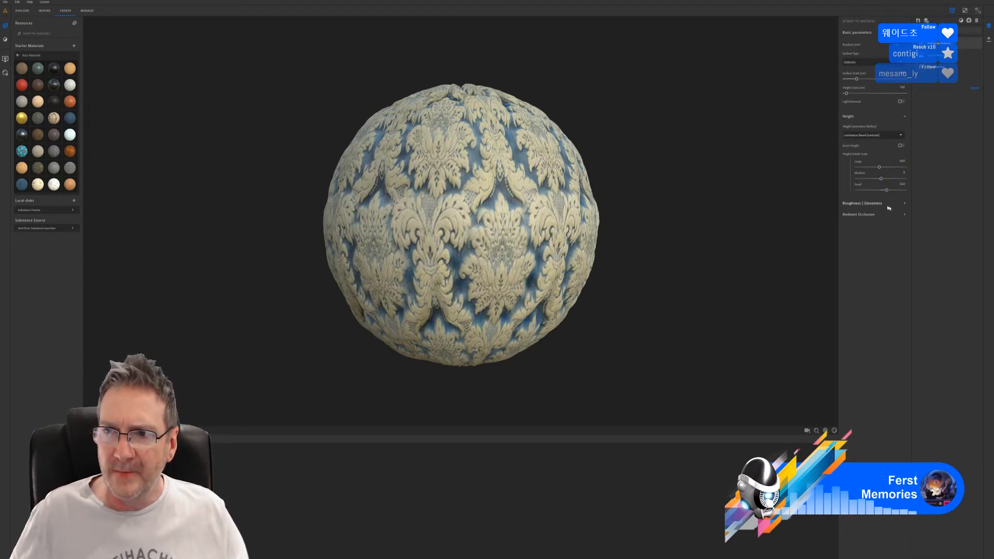
Test glossy and rough extremes of the roughness base value, then set it slightly above its midpoint
left_click(903, 206)
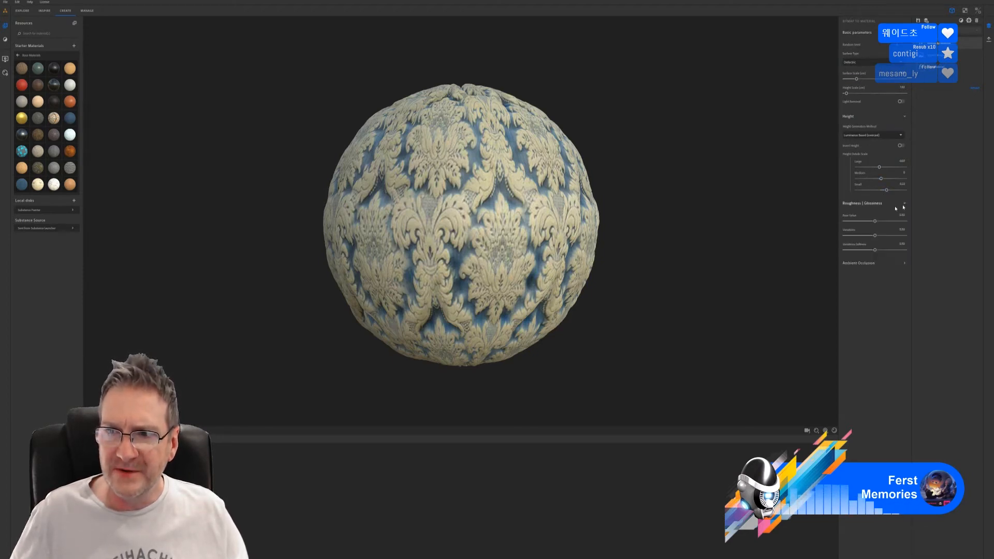
left_click(873, 222)
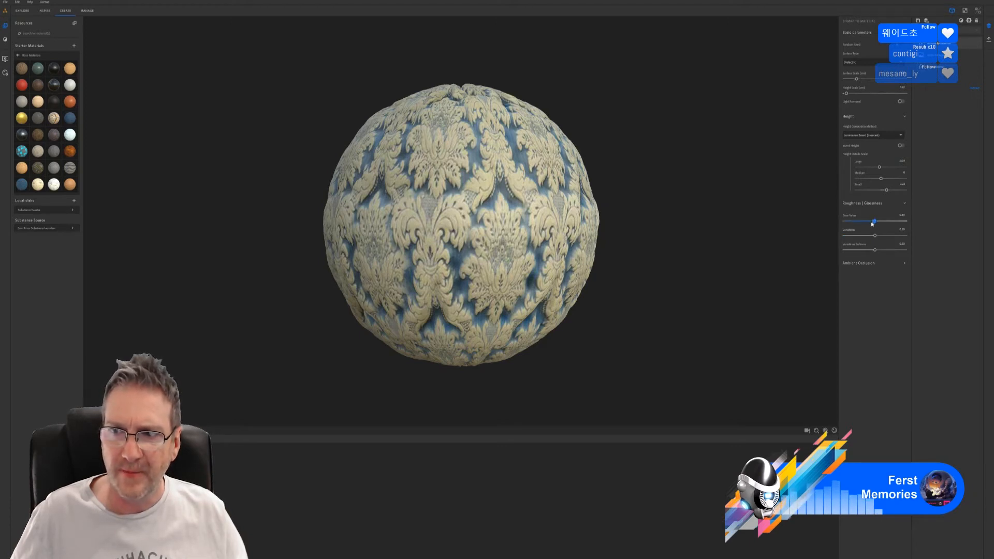
left_click_drag(864, 225, 850, 223)
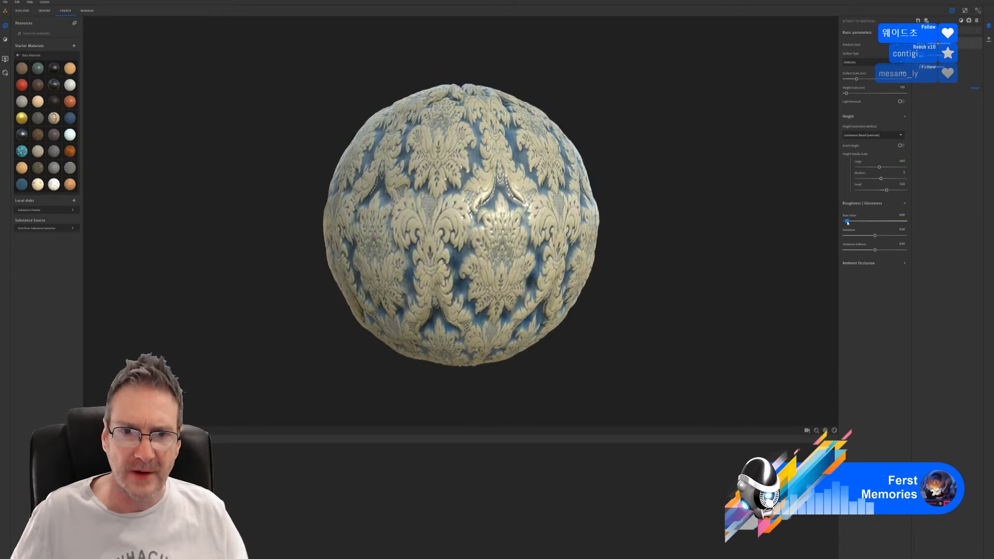
left_click(896, 221)
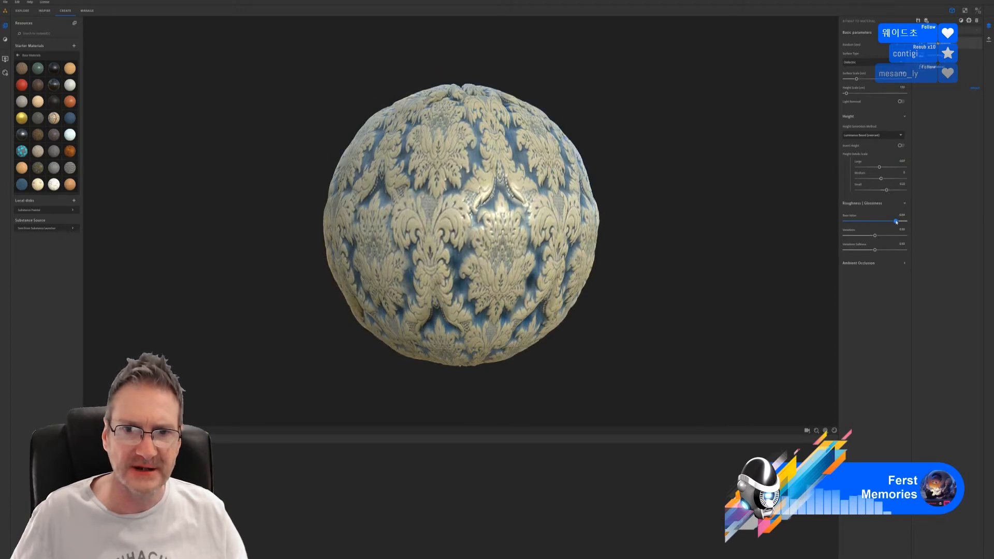
left_click_drag(896, 222, 895, 221)
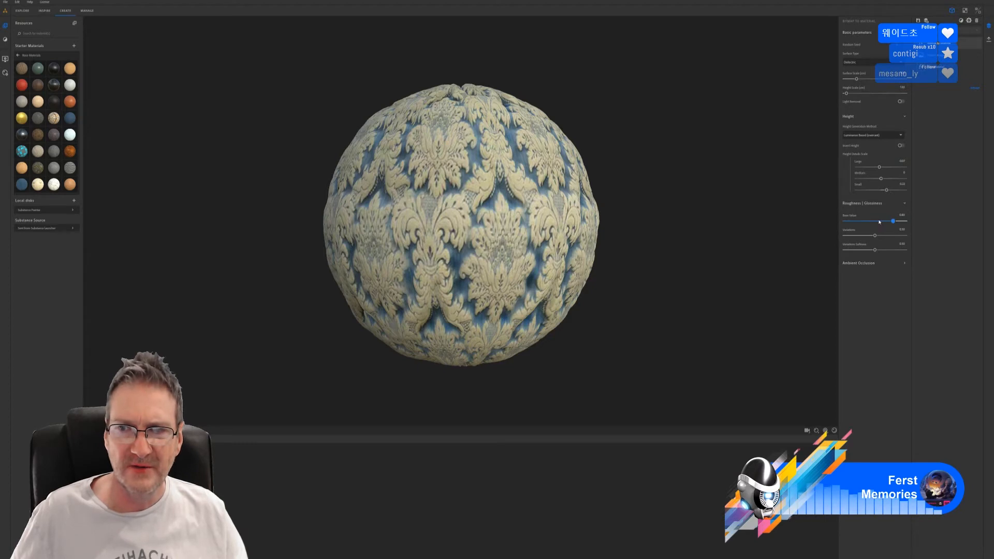
left_click_drag(893, 221, 880, 221)
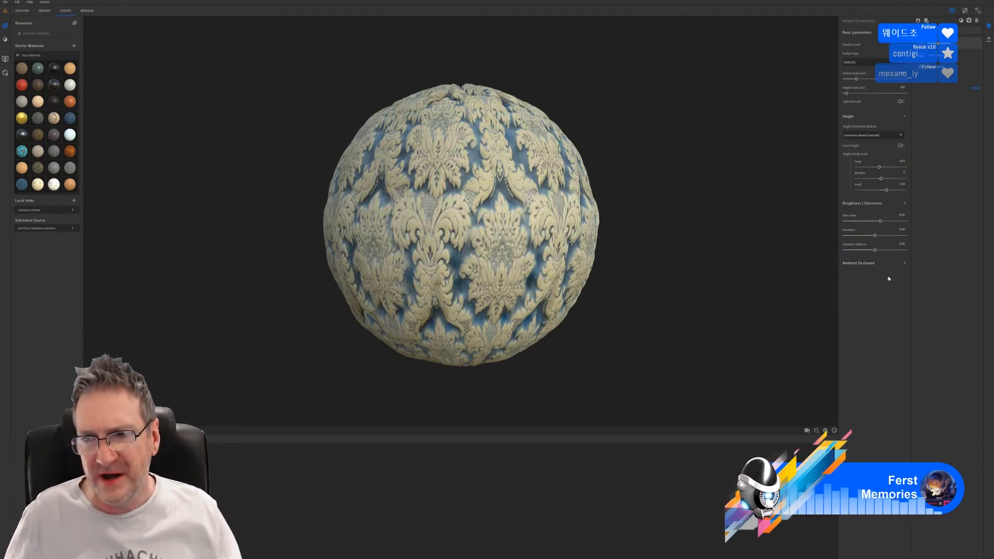
Reduce the ambient occlusion radius to roughly half of its range
left_click(899, 263)
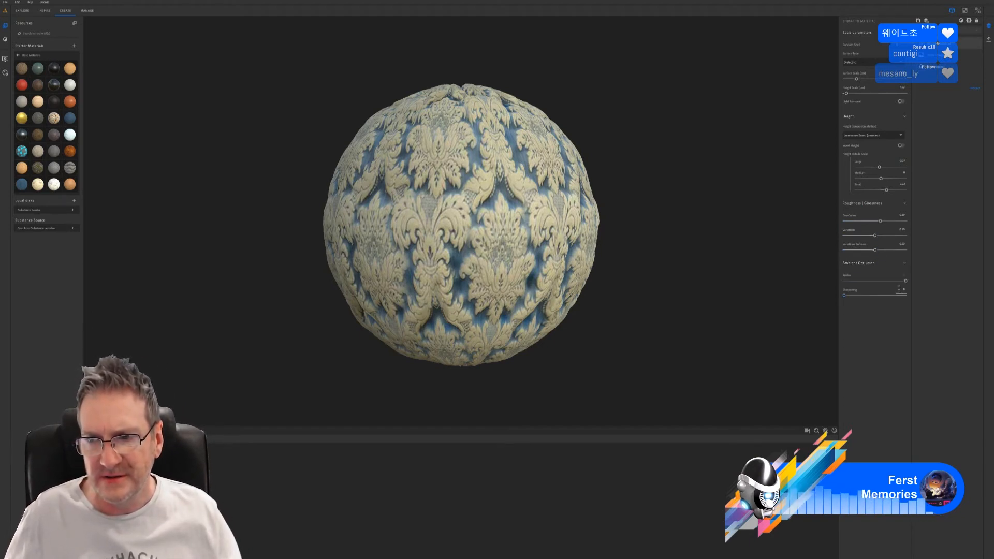
mouse_move(904, 280)
left_mouse_down()
mouse_move(856, 282)
mouse_move(877, 280)
left_mouse_up()
left_click(852, 281)
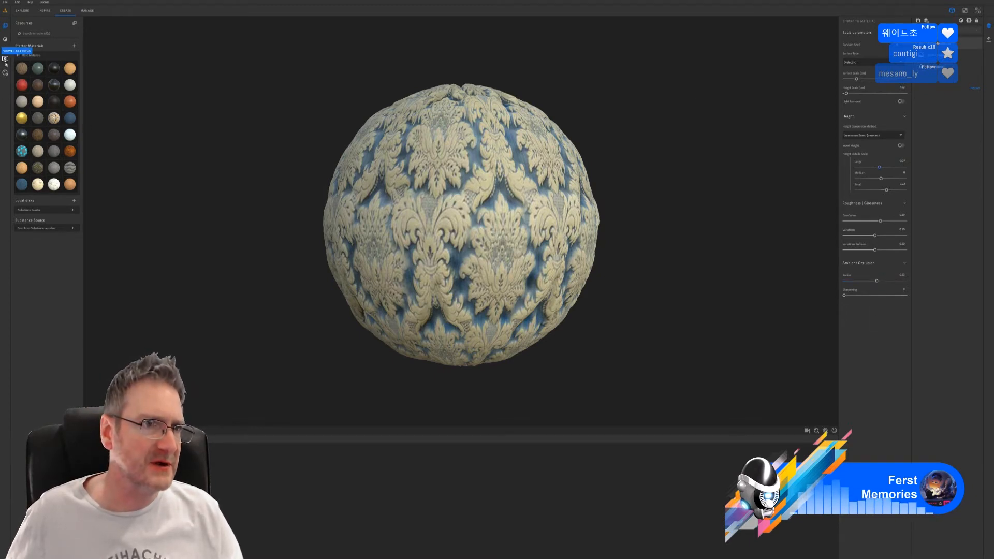
Open the filter library and look through the Generator filters
left_click(6, 39)
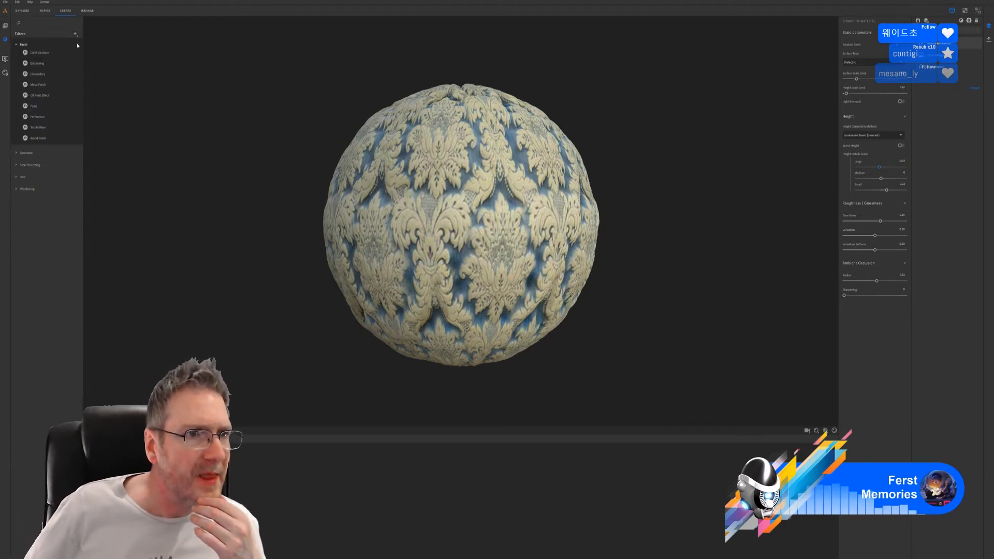
left_click(19, 153)
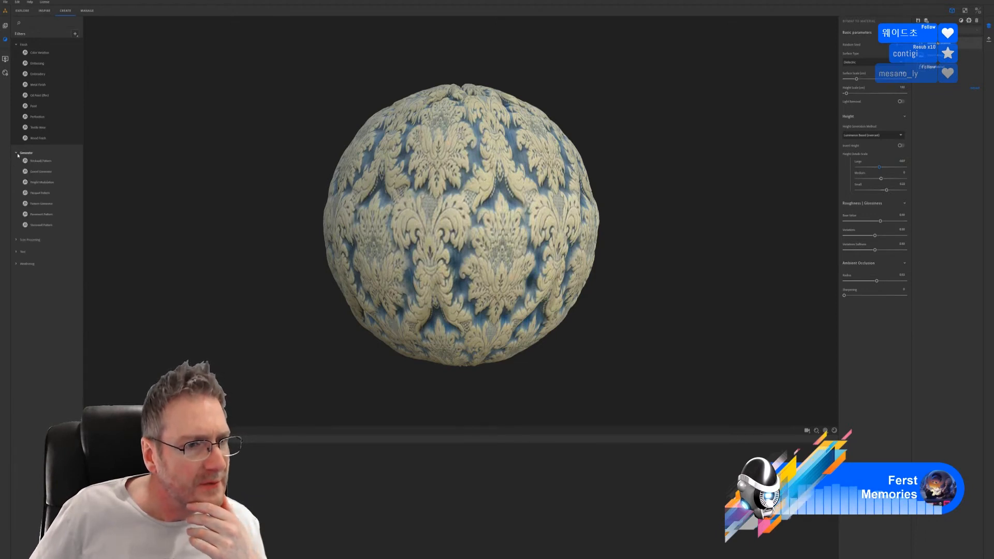
left_click(18, 154)
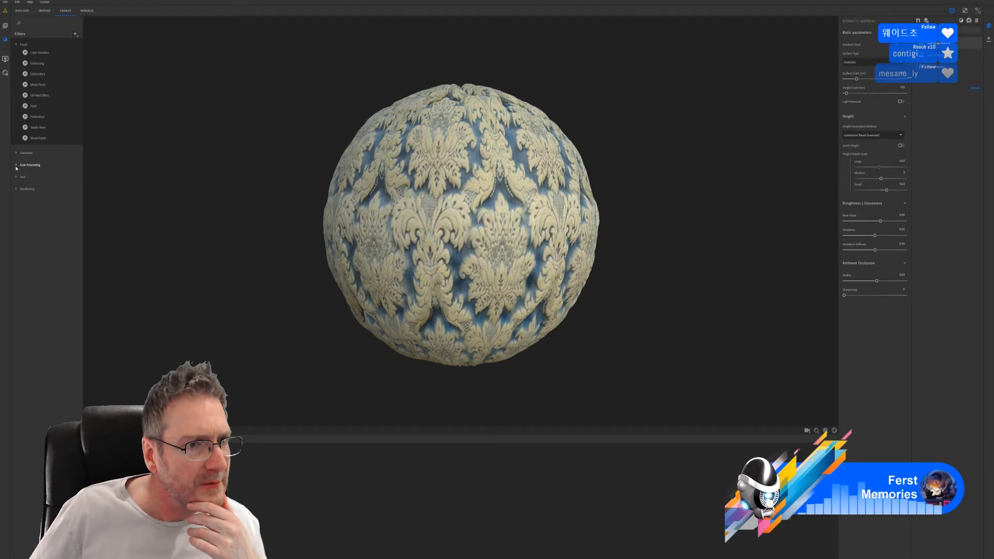
Try the Delighter filter from the Scan Processing group on the quilt material and compare the result with it switched off and on
left_click(17, 166)
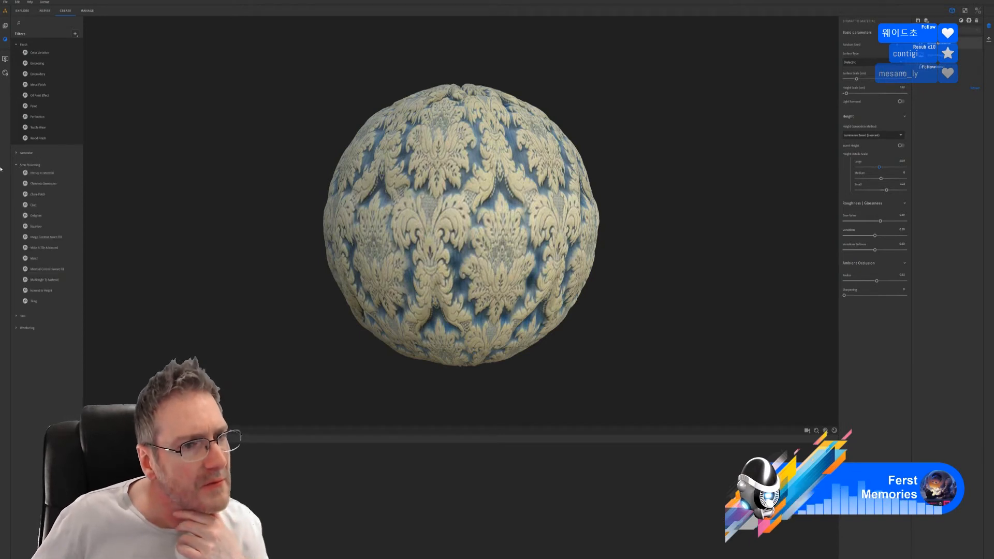
left_click(28, 216)
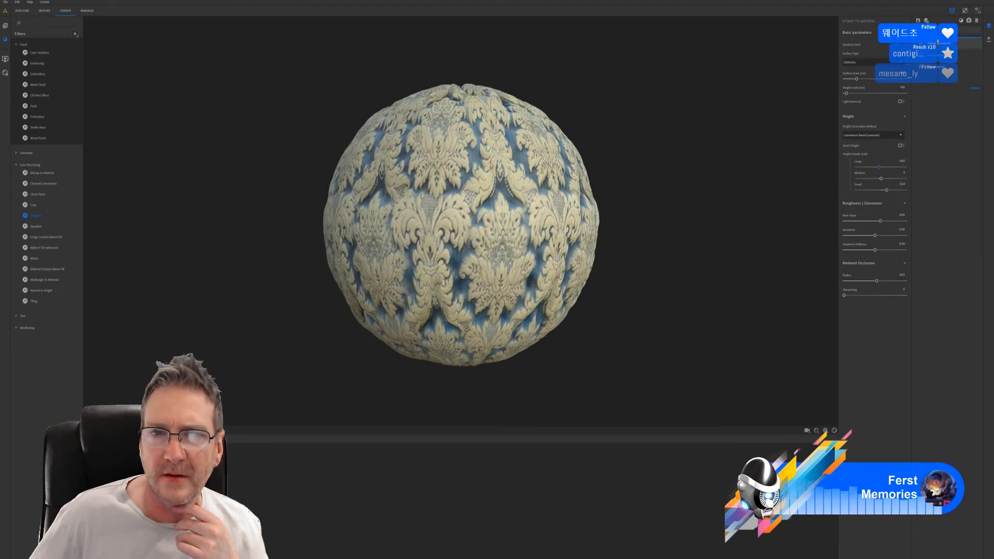
left_click(938, 42)
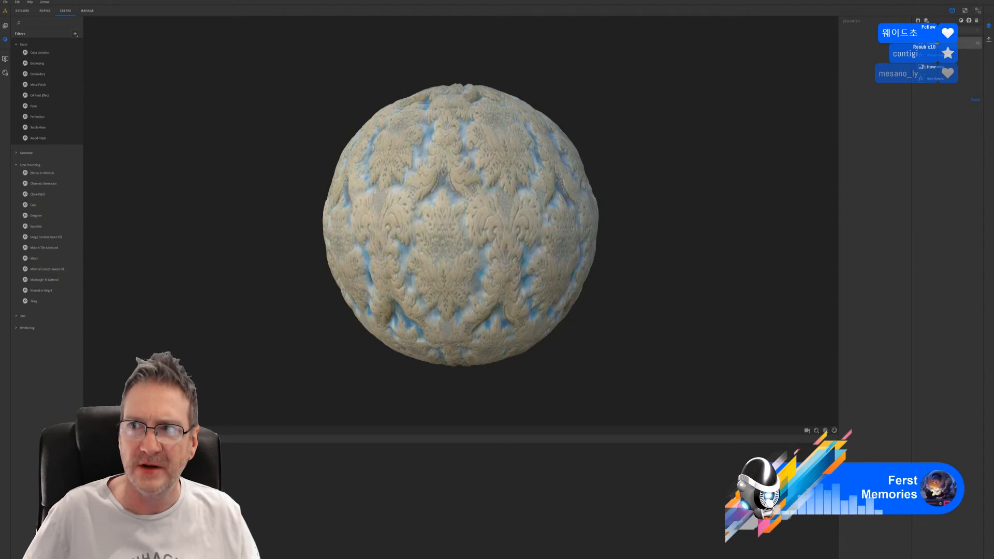
left_click(980, 47)
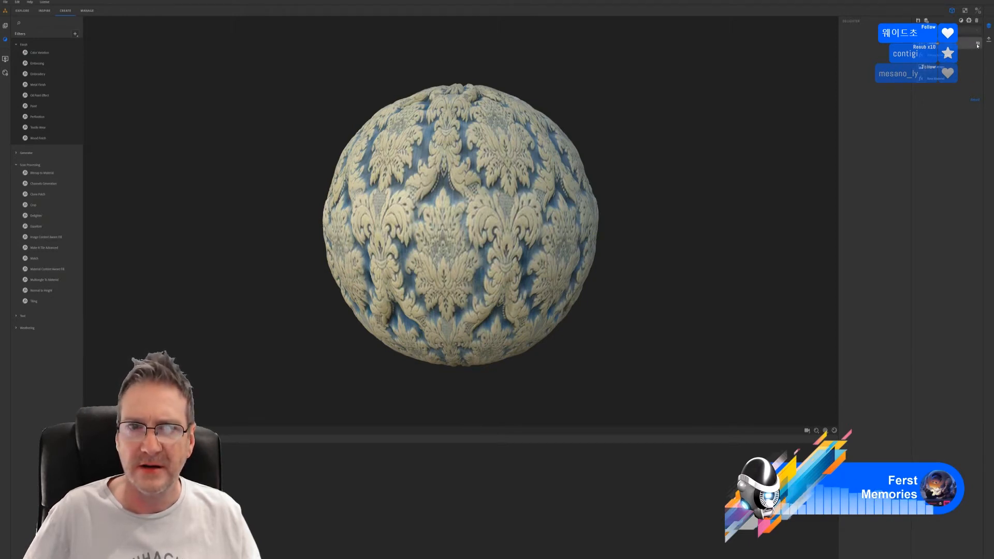
left_click(977, 72)
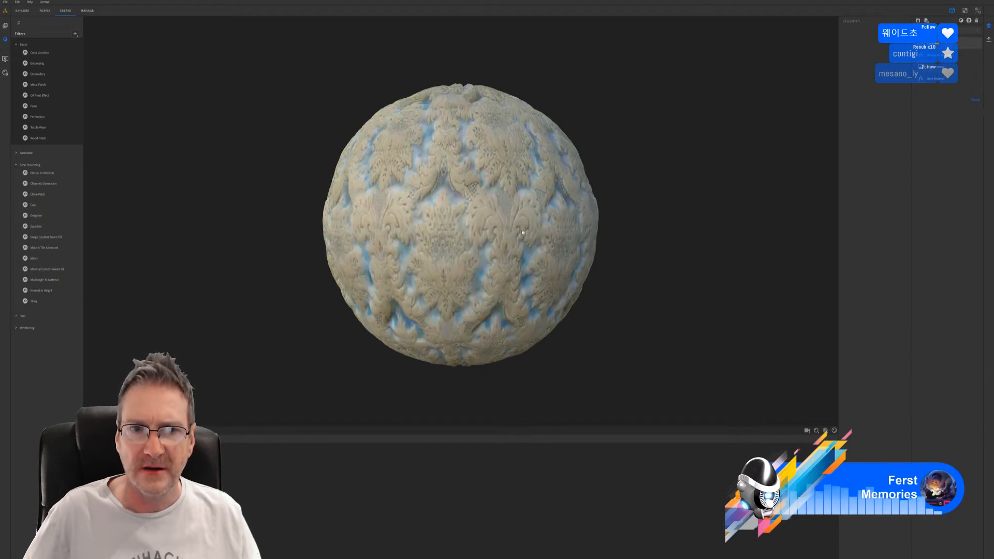
Inspect the delighted sphere from other angles and remove the Delighter filter from the layer stack
left_click_drag(568, 228, 495, 186)
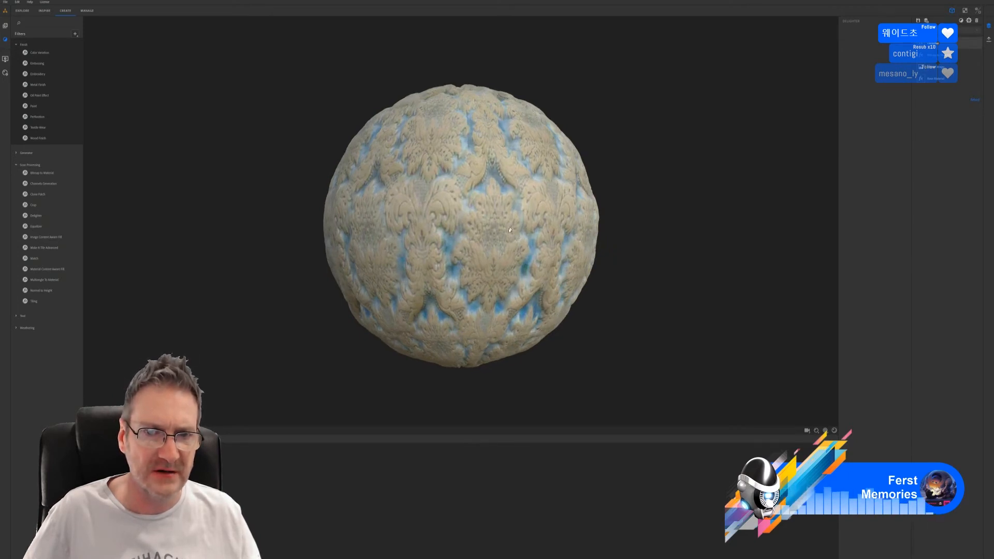
left_click_drag(510, 230, 469, 252)
left_click(950, 45)
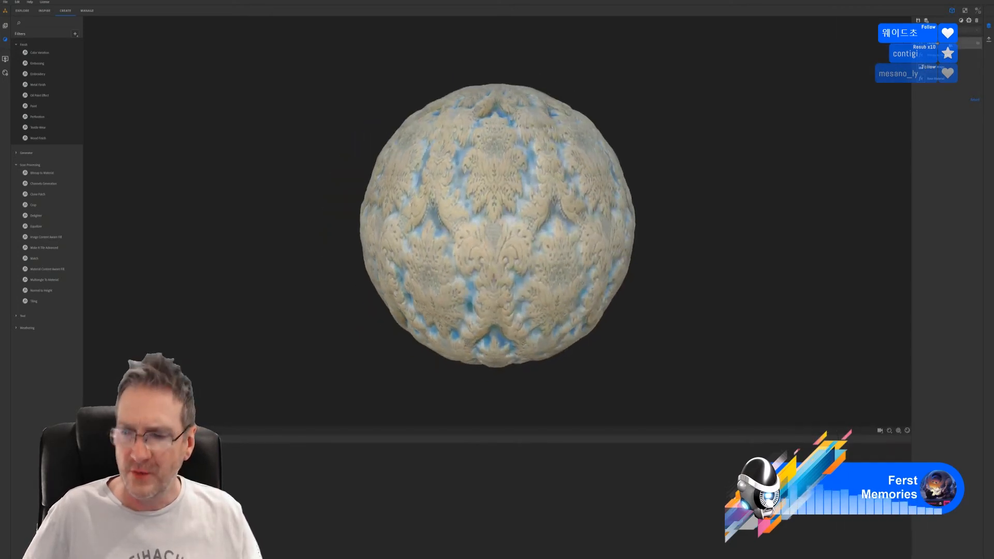
left_click(950, 46)
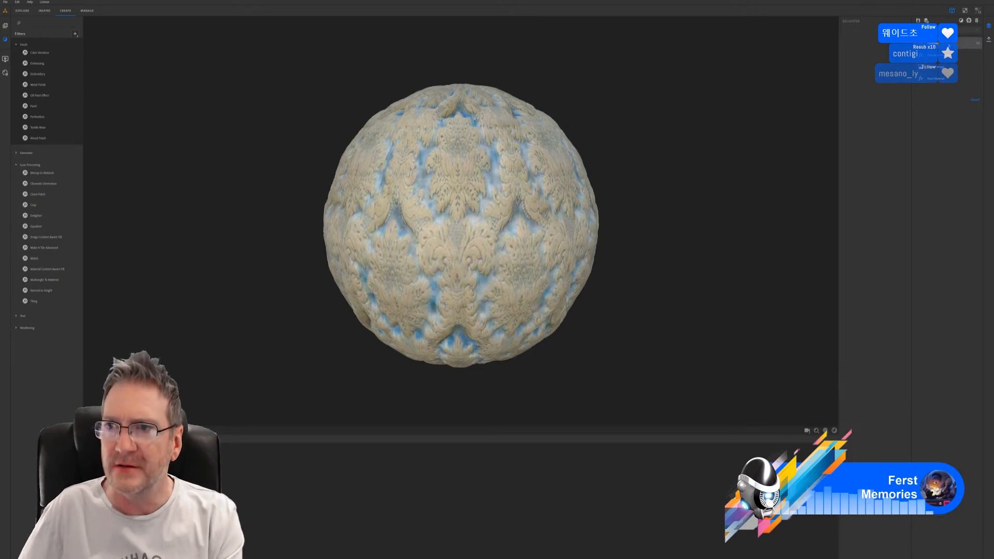
key("Delete")
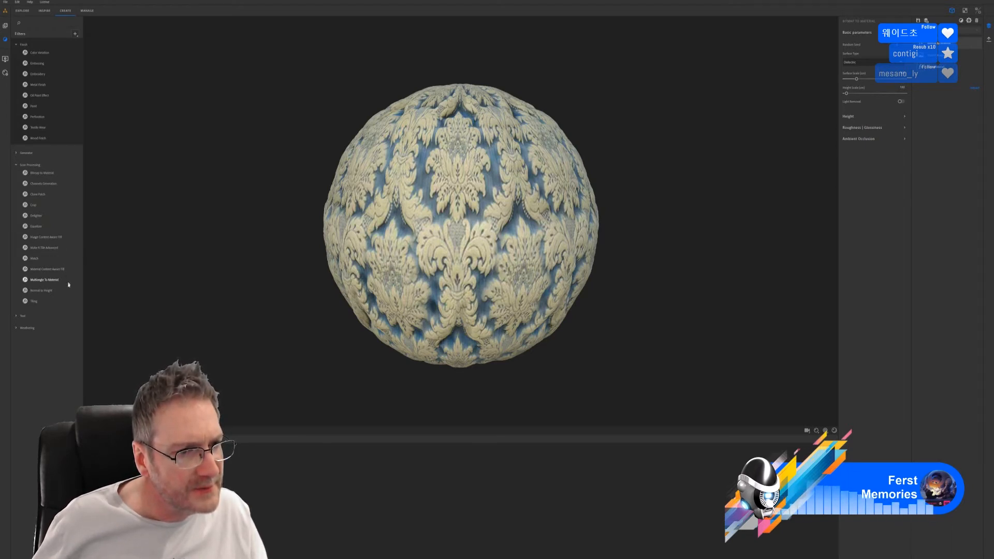
Add the Dirt filter from the Weathering group to the quilt material and set its quantity slightly above the midpoint
left_click(16, 328)
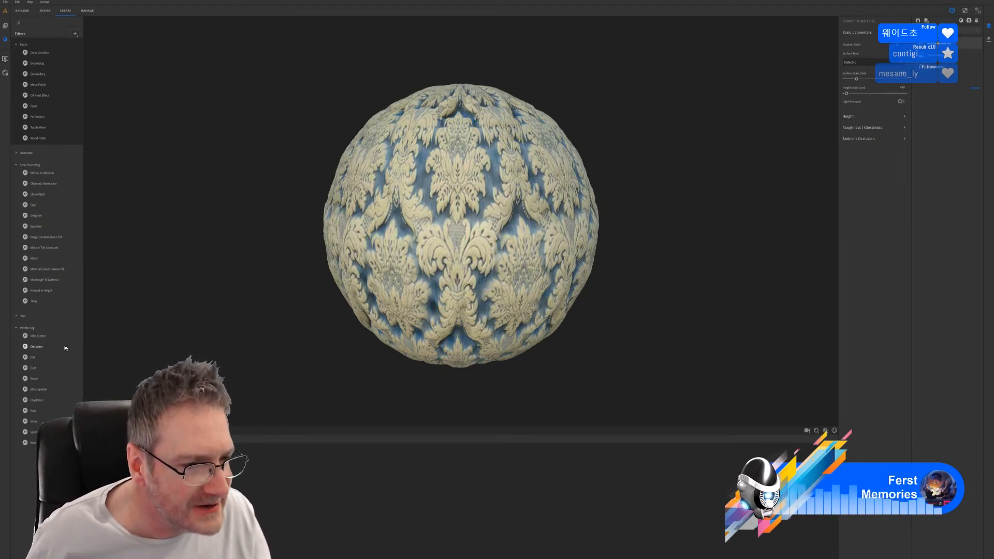
left_click(32, 359)
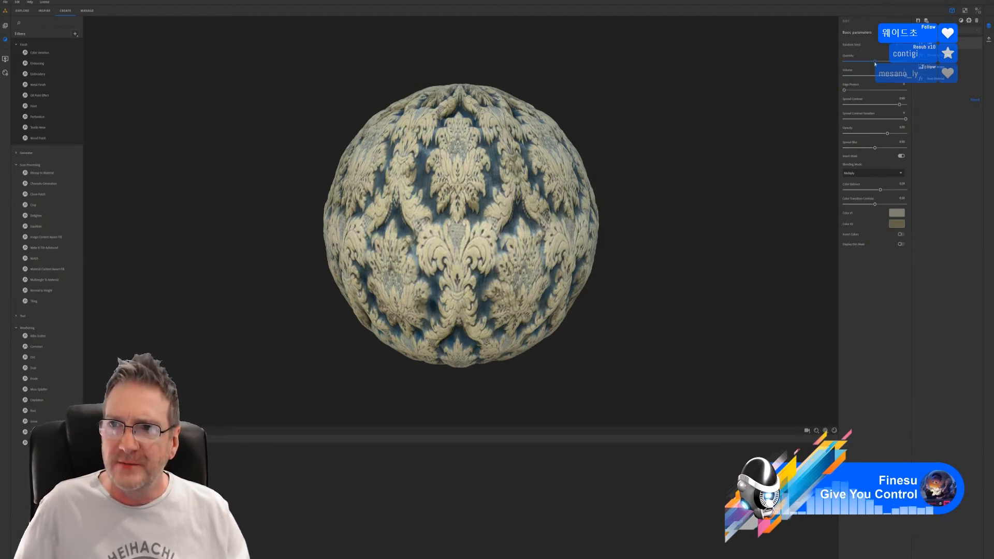
left_click_drag(874, 61, 867, 61)
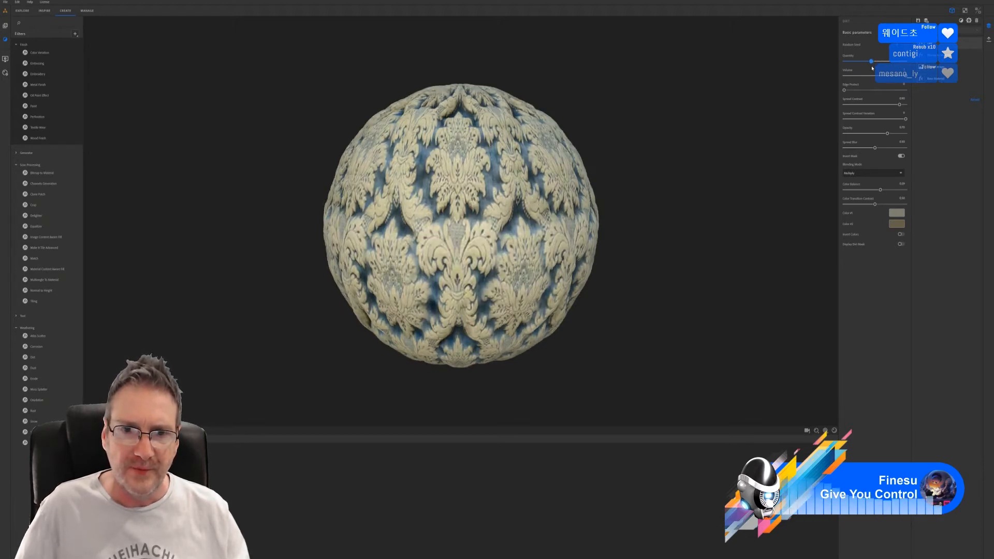
left_click_drag(872, 67, 882, 65)
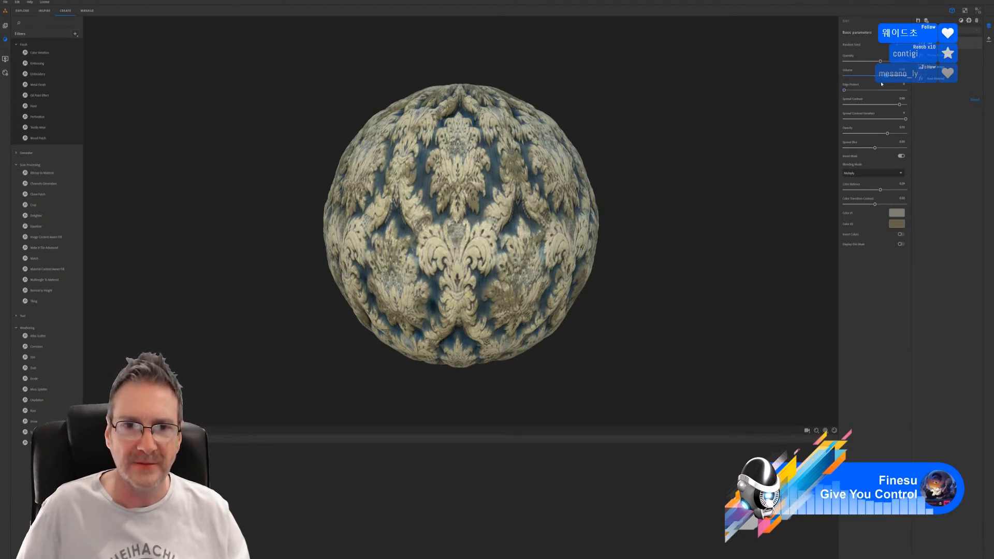
Lower the dirt volume close to its minimum and raise the edge protection to roughly two-thirds of its range
left_click_drag(875, 83, 852, 85)
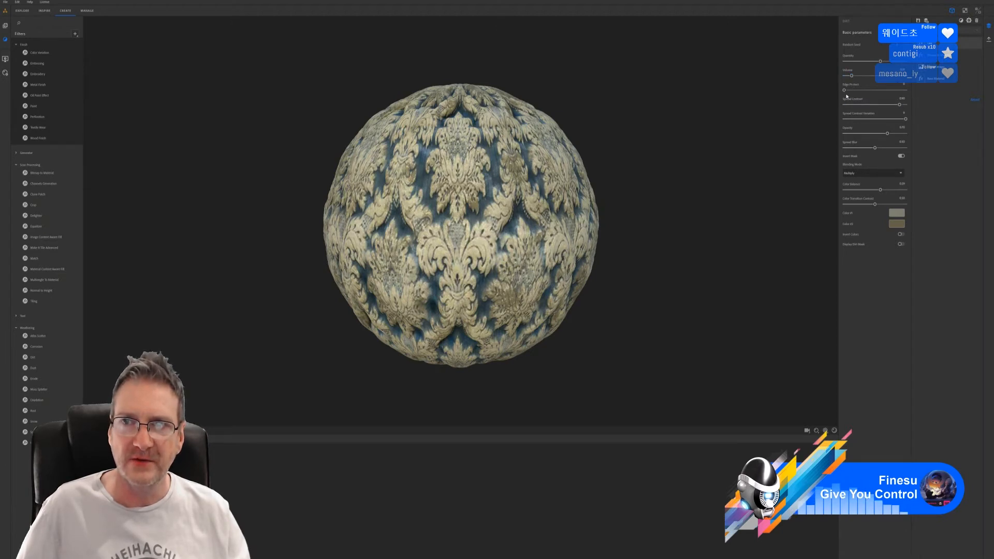
left_click_drag(844, 90, 896, 91)
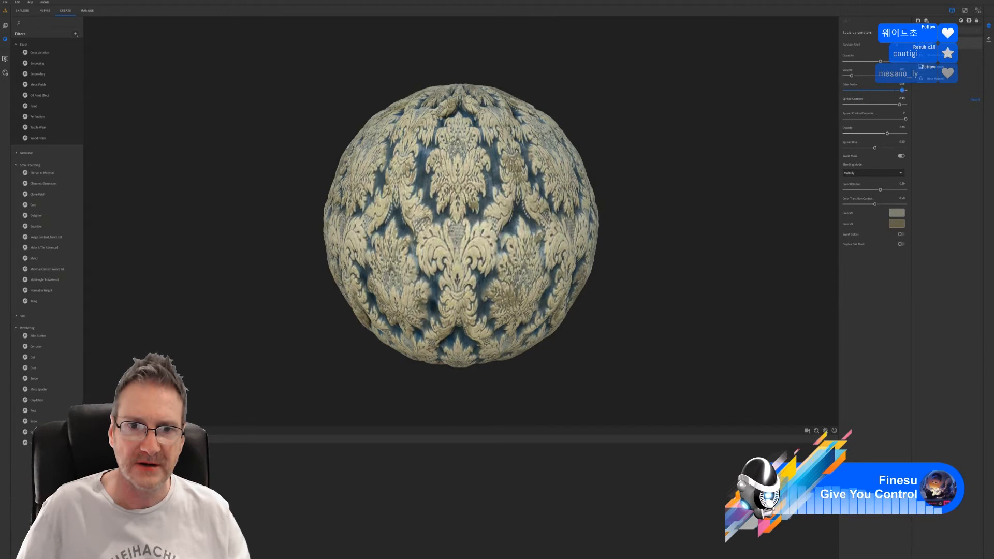
left_click_drag(901, 97, 887, 99)
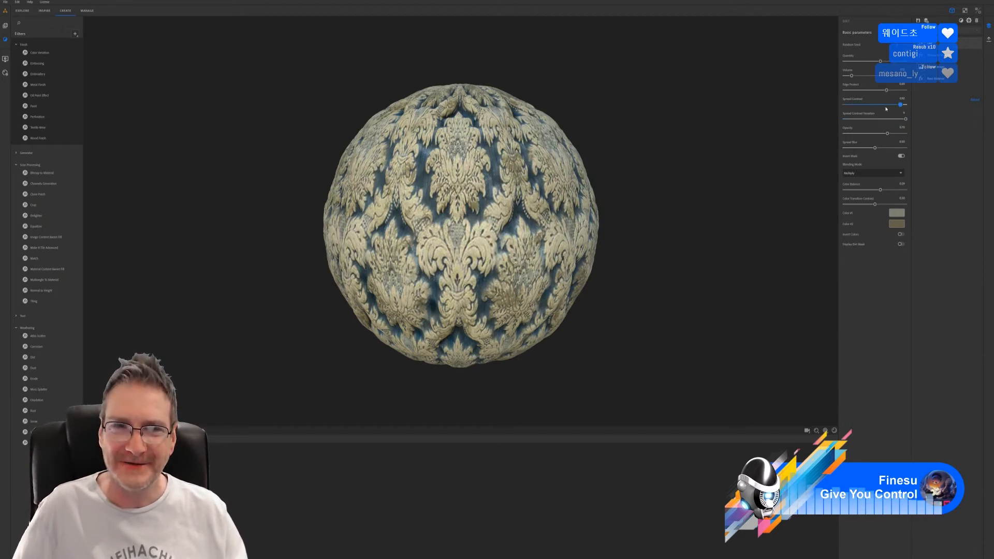
Test low values of the dirt's spread contrast, set it to roughly two-thirds of its range and inspect the sphere
left_click_drag(900, 106, 855, 105)
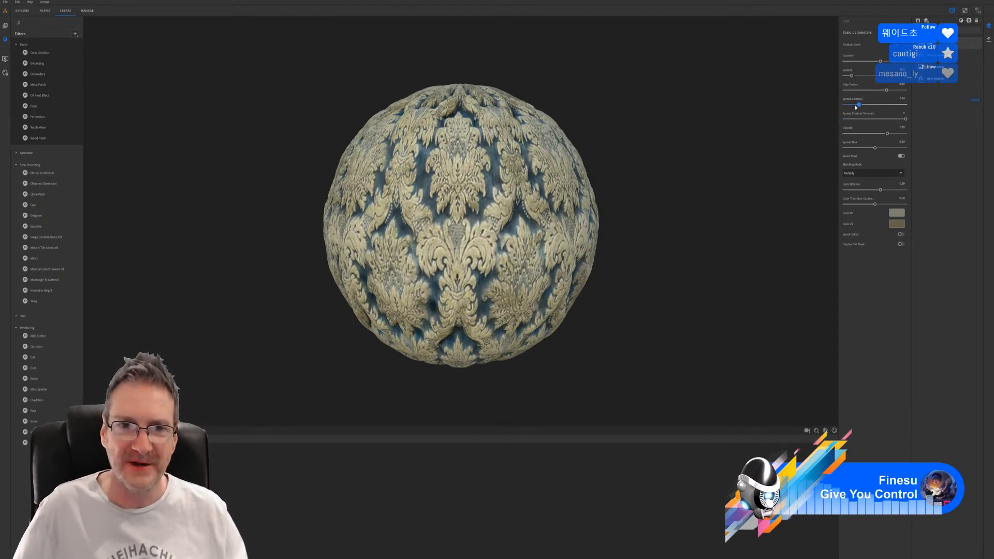
left_click(862, 106)
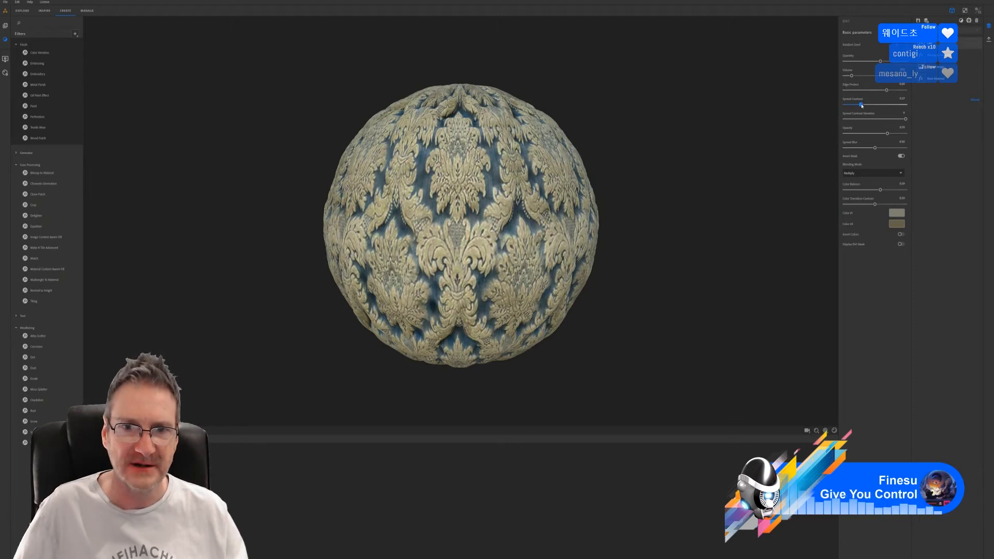
left_click_drag(862, 105, 887, 99)
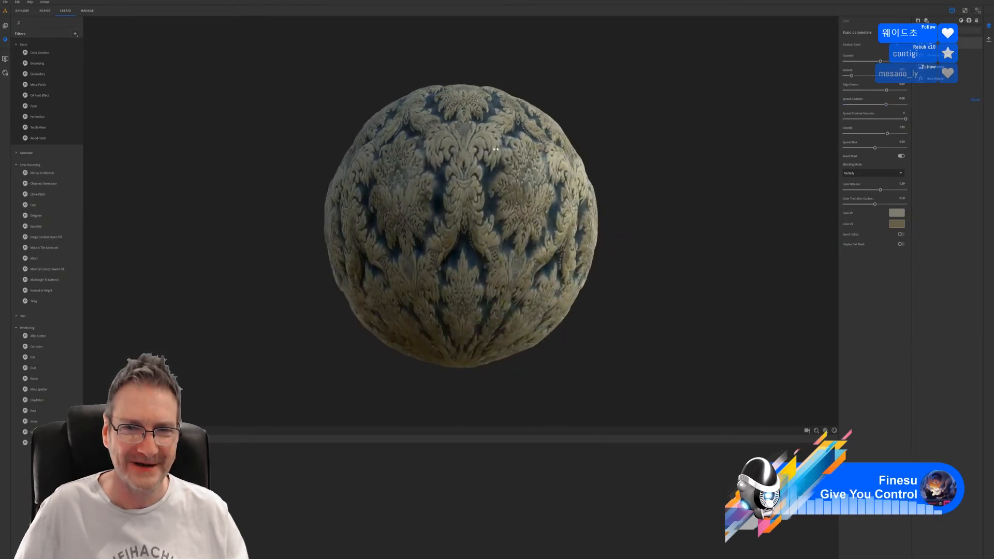
left_click_drag(495, 149, 405, 168)
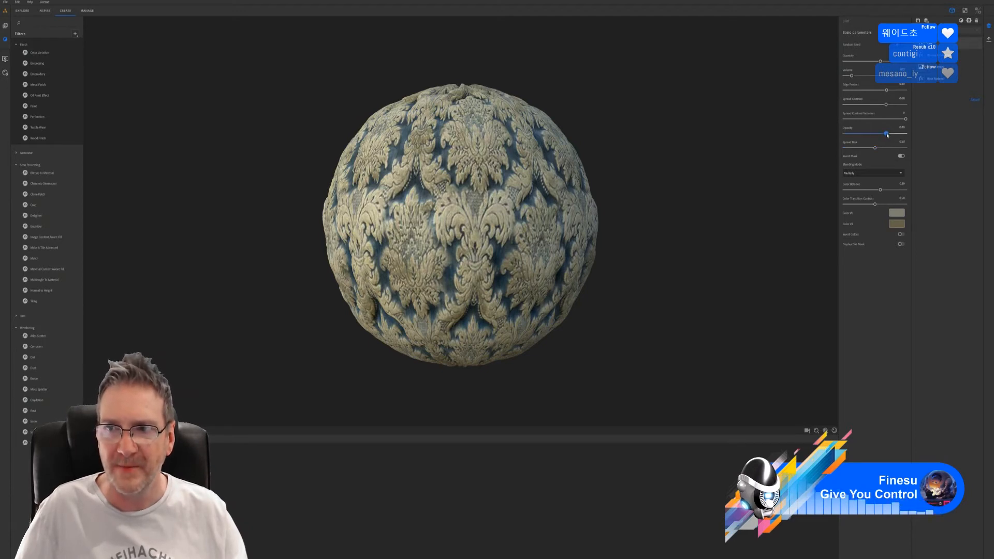
Reduce the dirt opacity to slightly above its midpoint and set the color balance to about the middle of its range
mouse_move(887, 134)
left_mouse_down()
mouse_move(859, 134)
mouse_move(881, 128)
mouse_move(860, 152)
mouse_move(883, 148)
mouse_move(875, 149)
left_mouse_up()
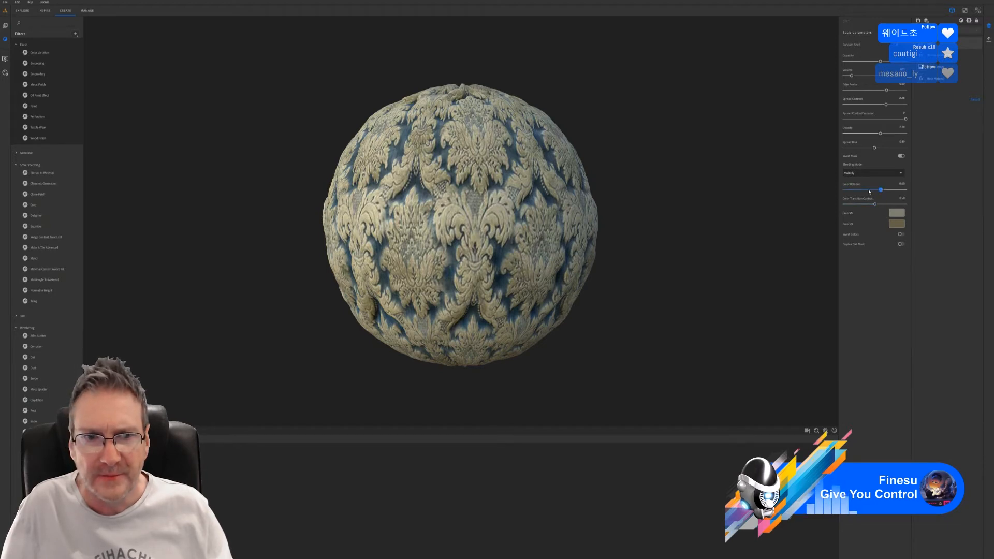
left_click_drag(870, 191, 863, 191)
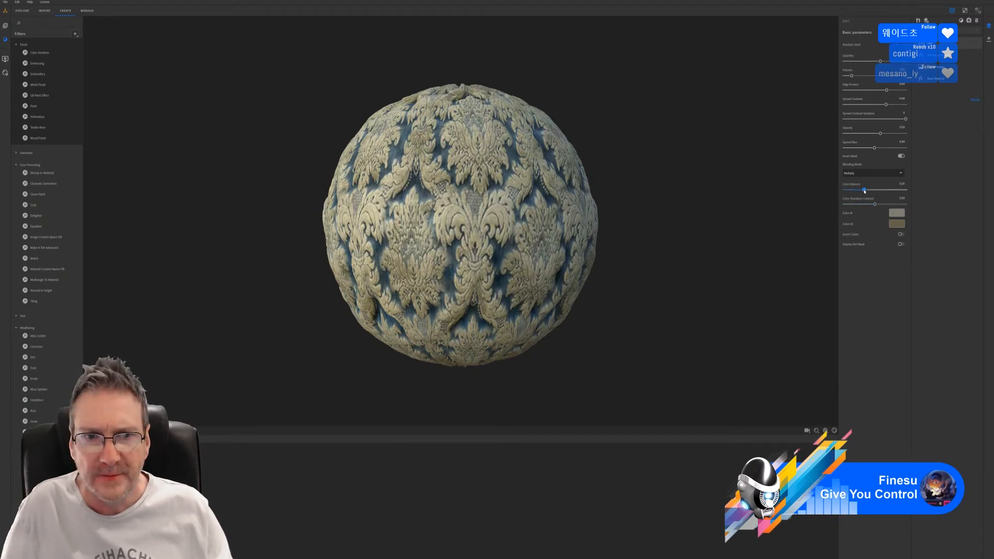
left_click_drag(887, 191, 873, 191)
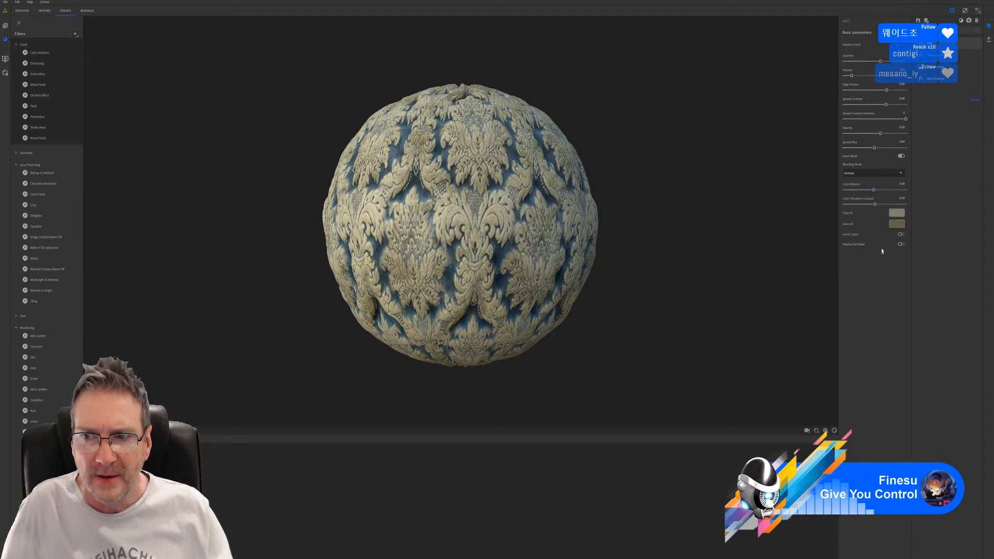
Preview the dirt mask and the inverted dirt colors, switch both off again and examine the material around the sphere
left_click(900, 245)
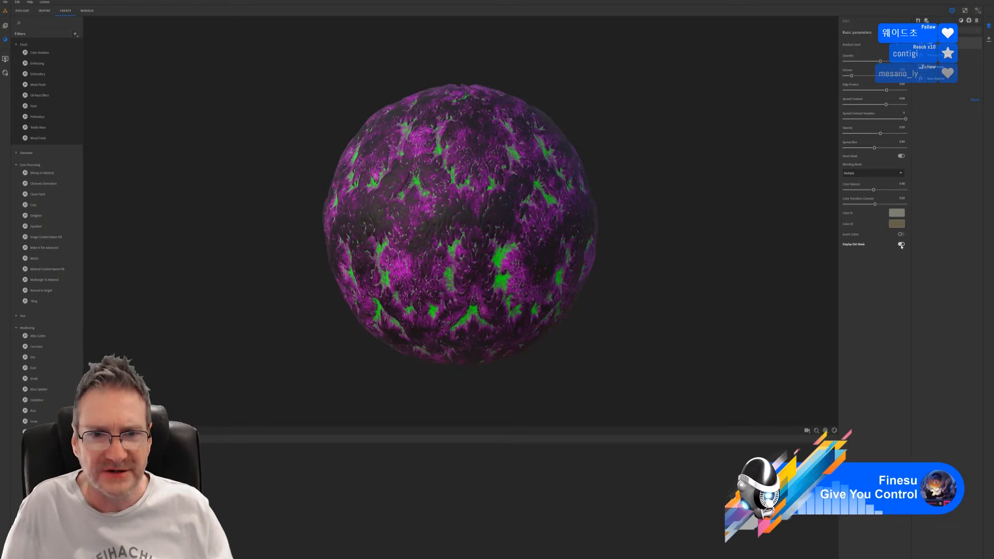
left_click(901, 245)
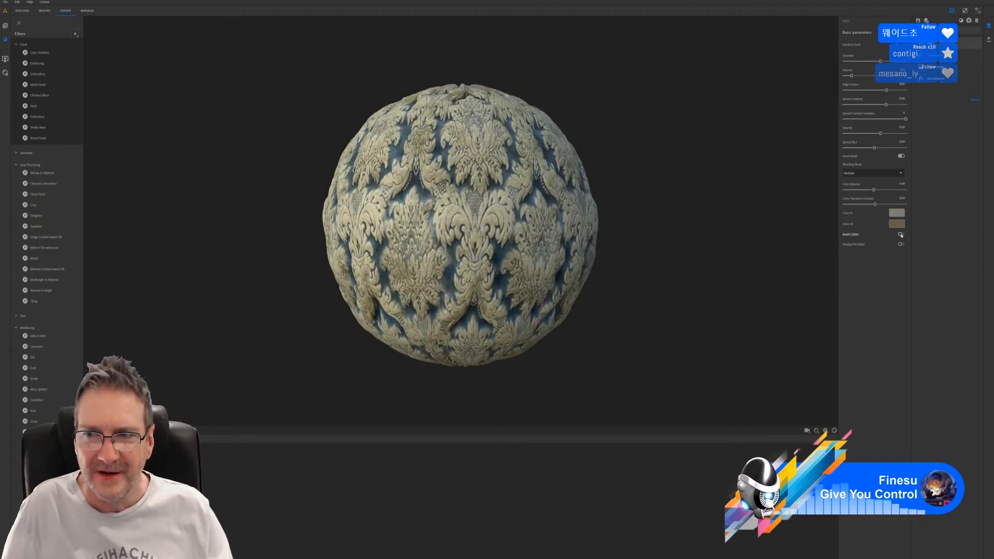
left_click(901, 235)
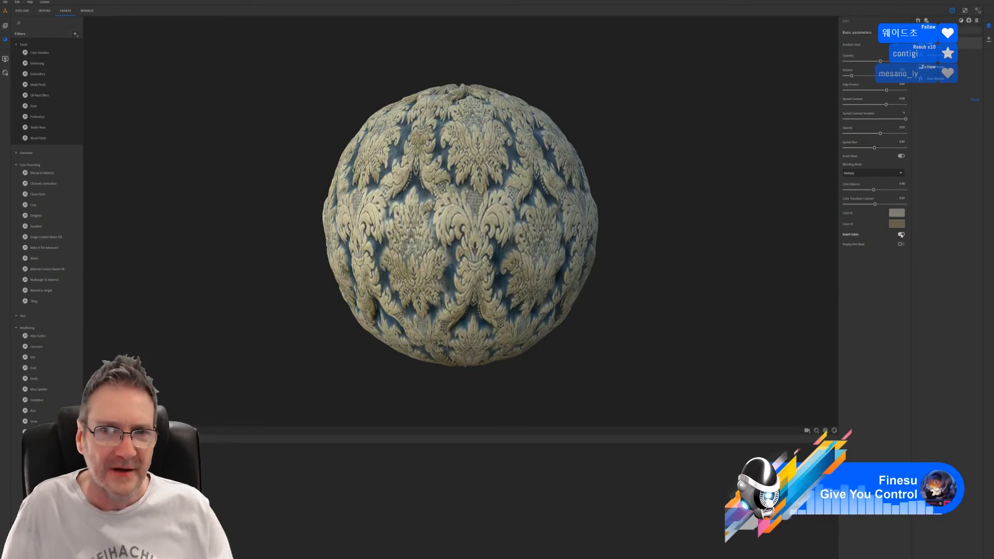
left_click(900, 235)
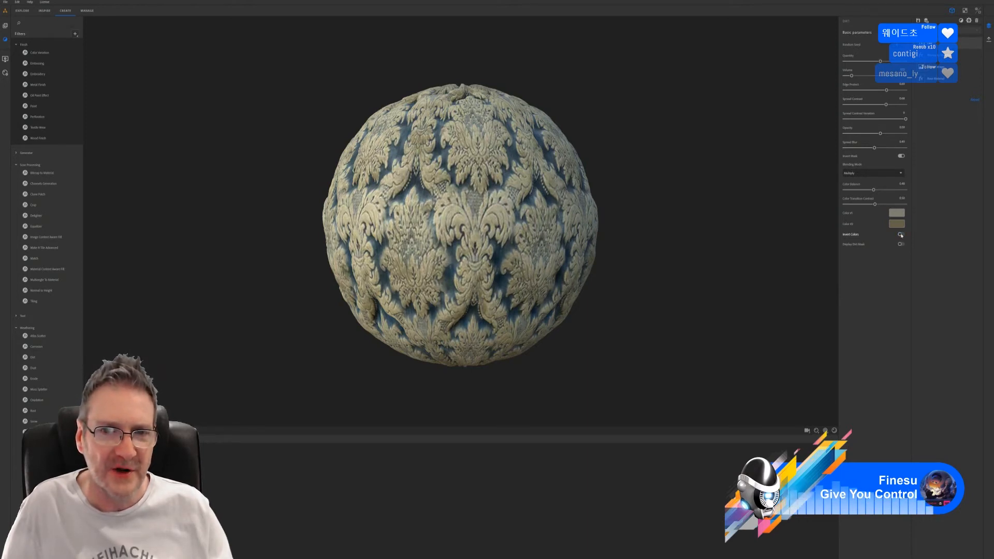
left_click_drag(533, 203, 501, 198)
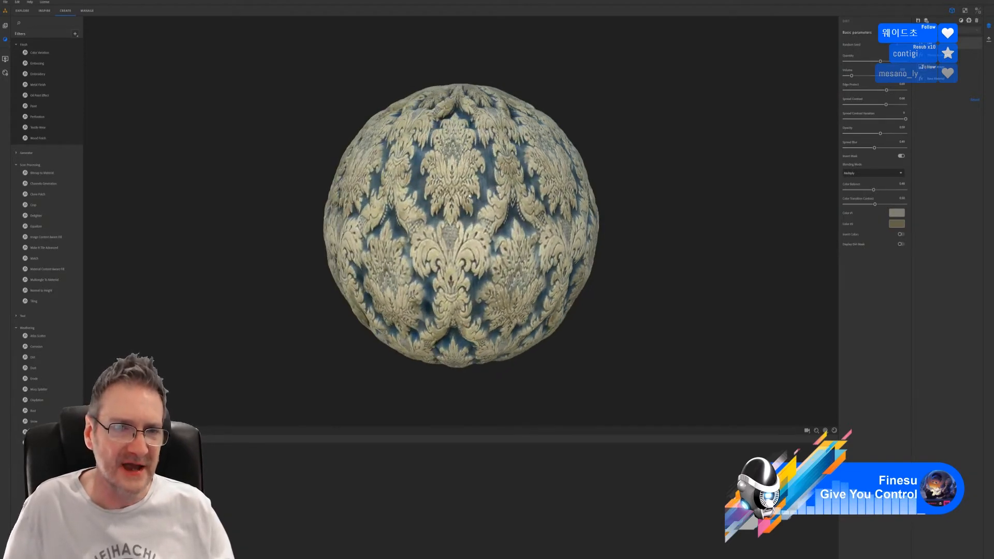
left_click_drag(427, 283, 320, 254)
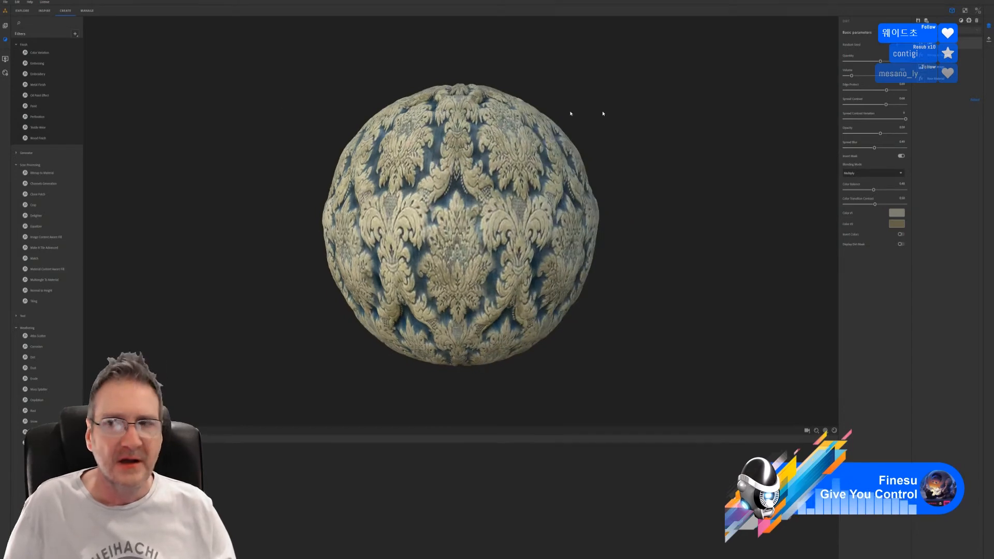
Save the material to the collection under the name My_Quilt
left_click(917, 21)
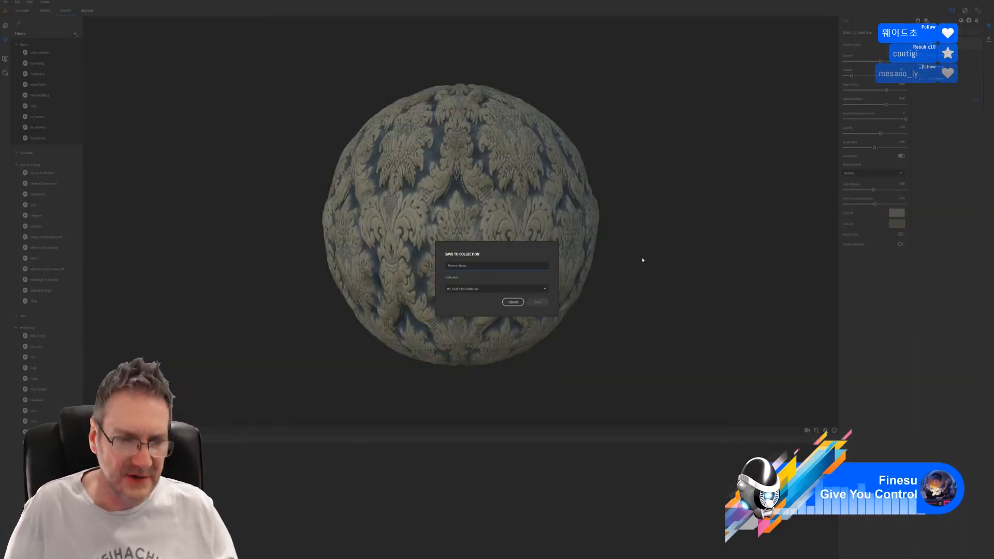
type("My_")
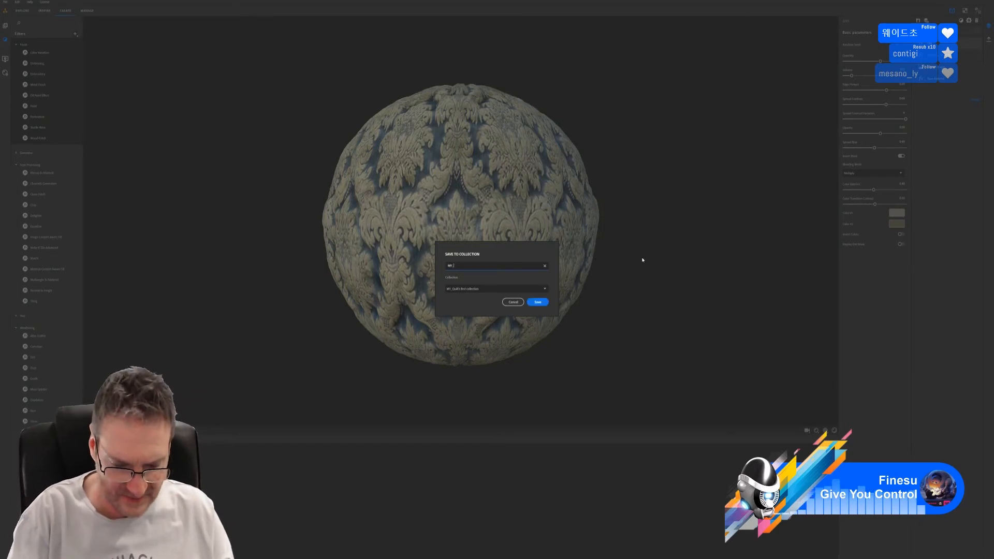
type("Quilt")
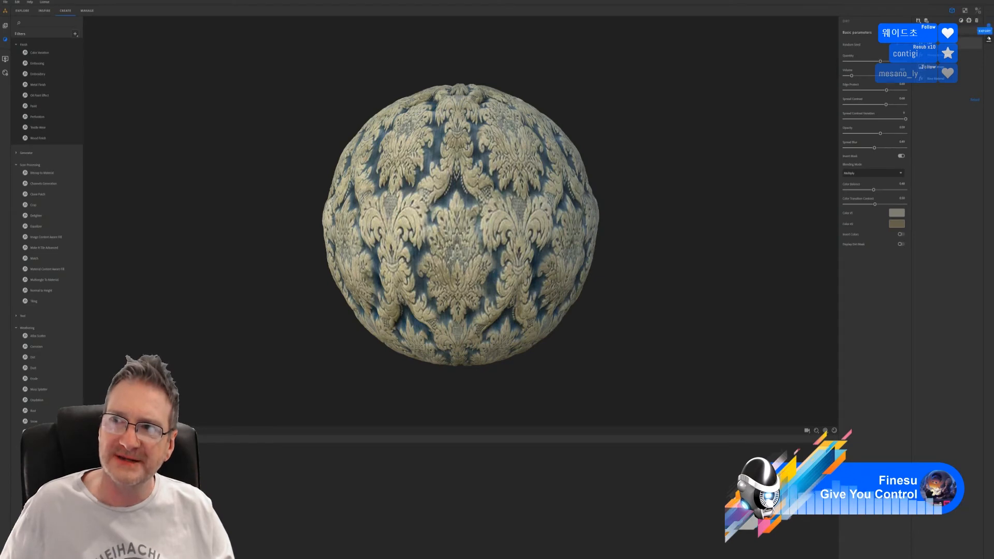
left_click(989, 40)
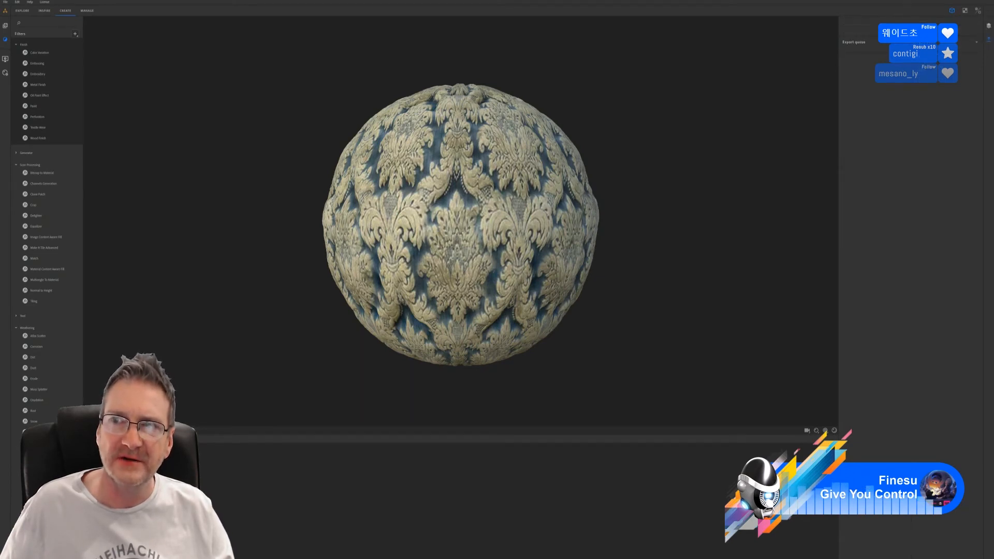
left_click(910, 28)
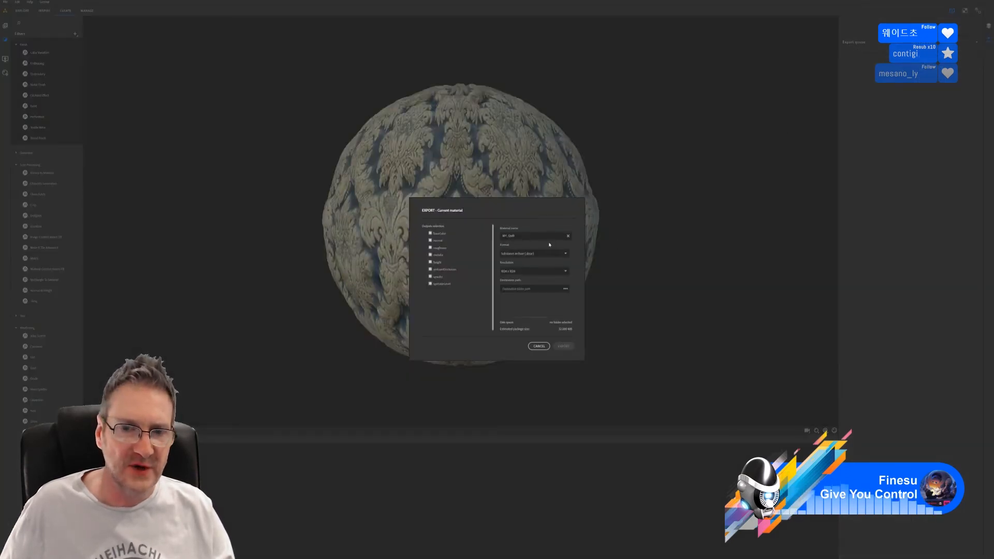
left_click(561, 276)
left_click(533, 314)
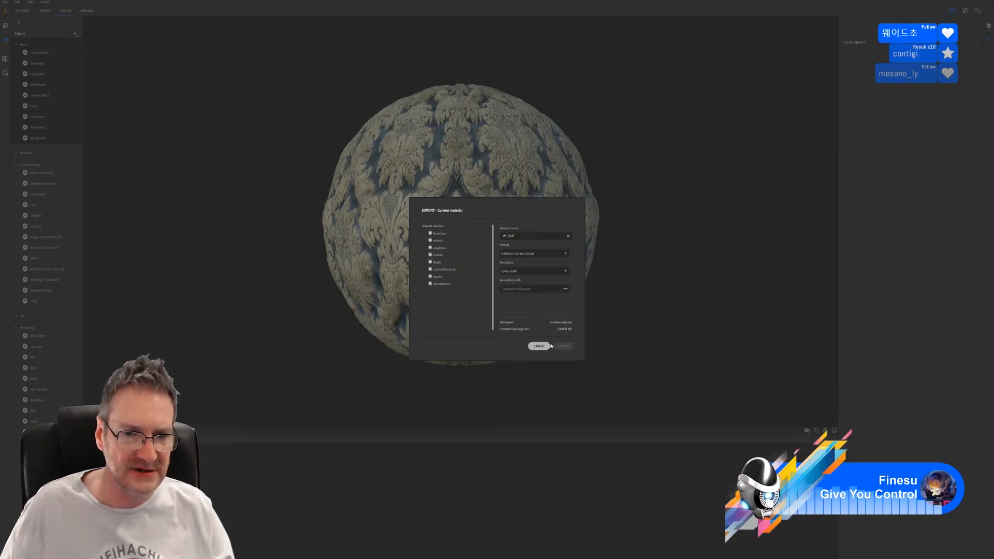
left_click(540, 347)
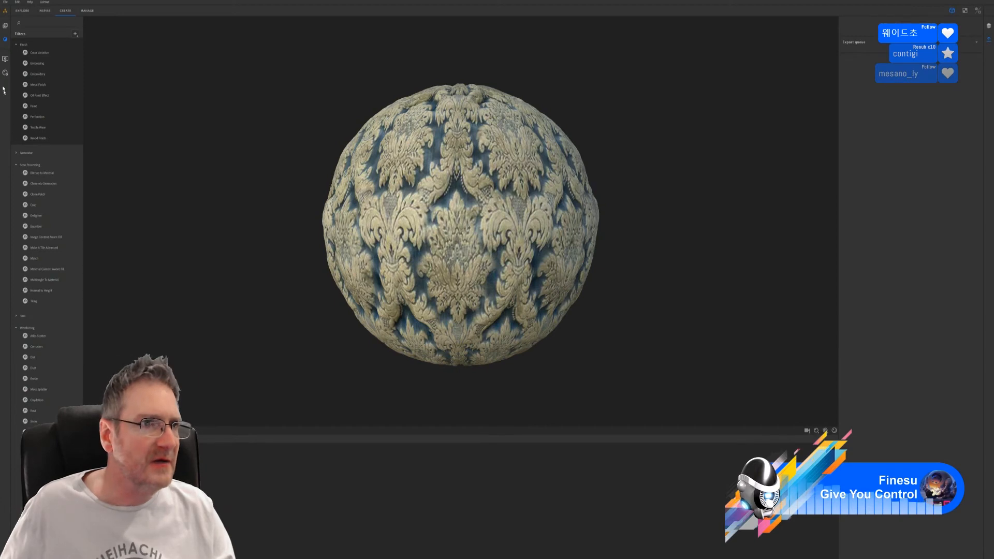
Set the global output resolution of the material to 2048 x 2048
left_click(5, 59)
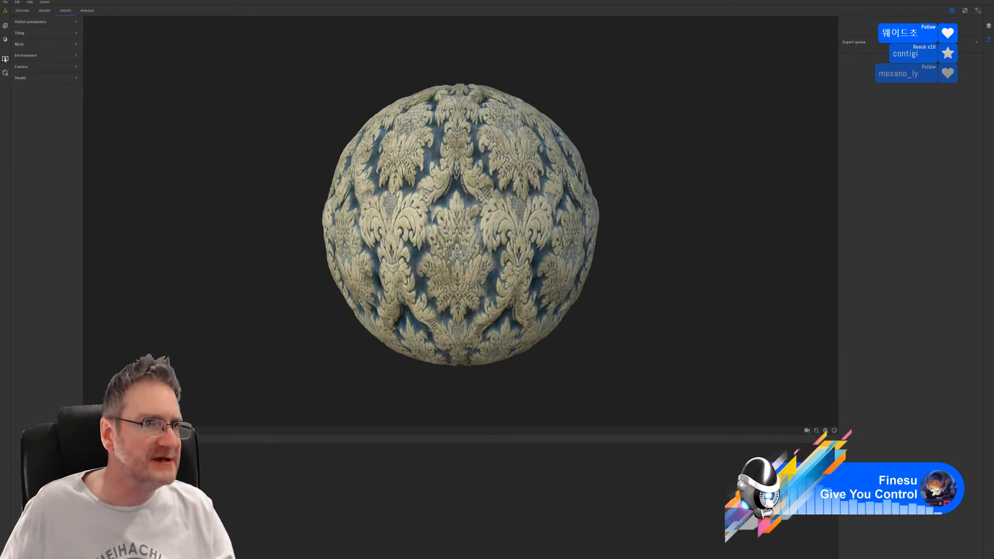
left_click(76, 59)
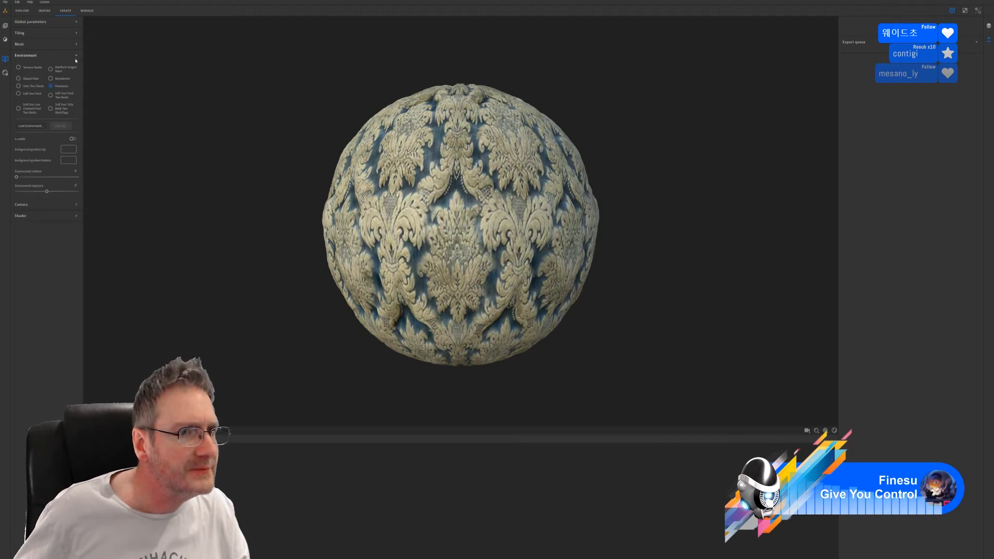
left_click(75, 57)
left_click(72, 46)
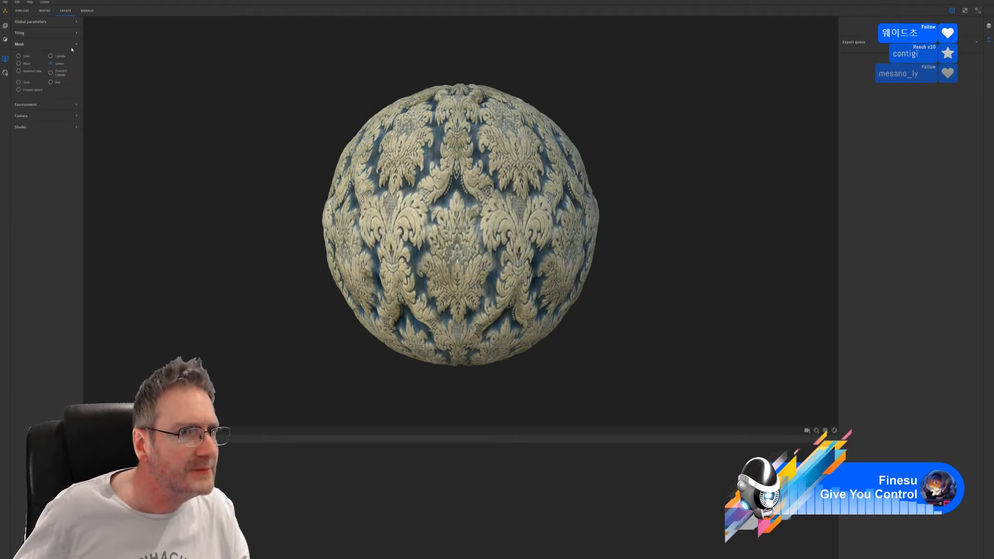
left_click(72, 46)
left_click(67, 32)
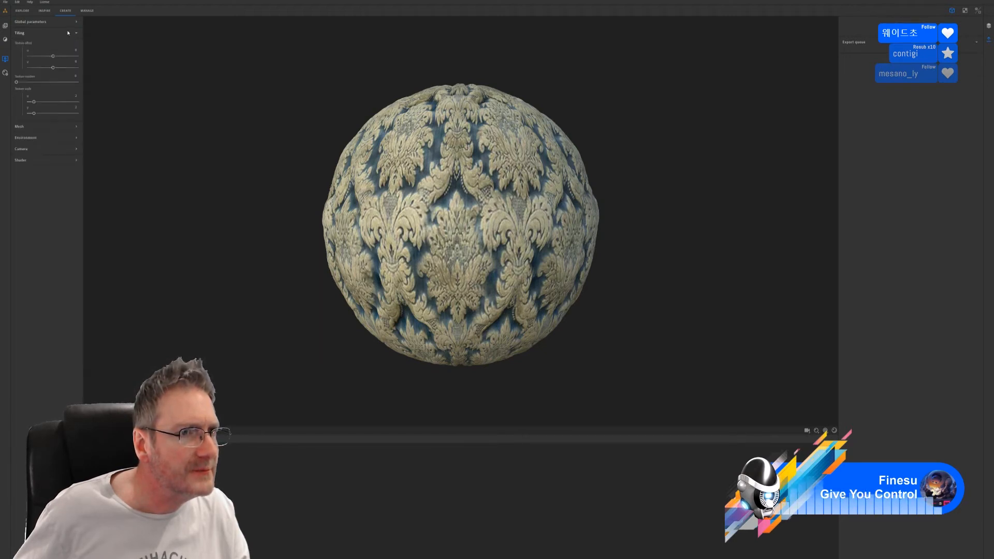
left_click(67, 32)
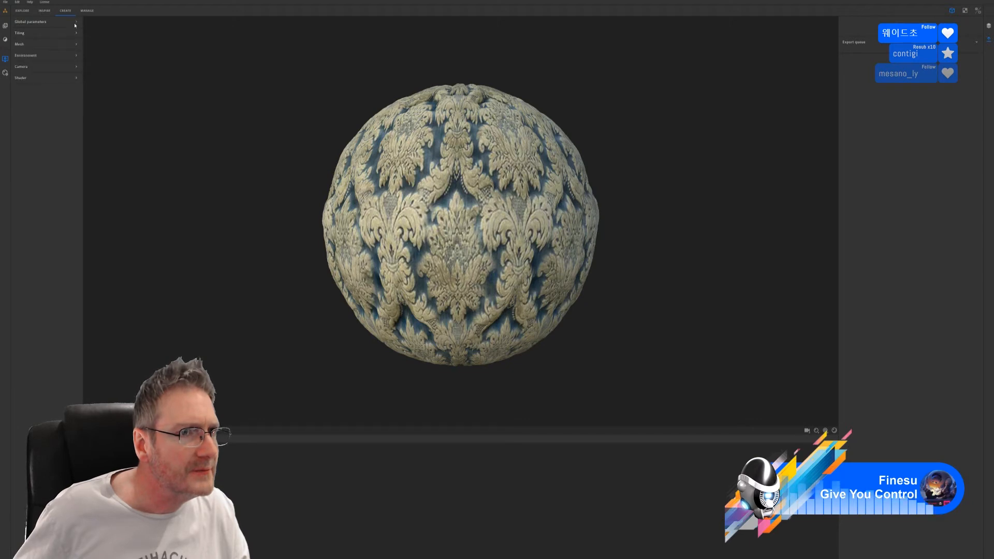
left_click(75, 23)
left_click(62, 40)
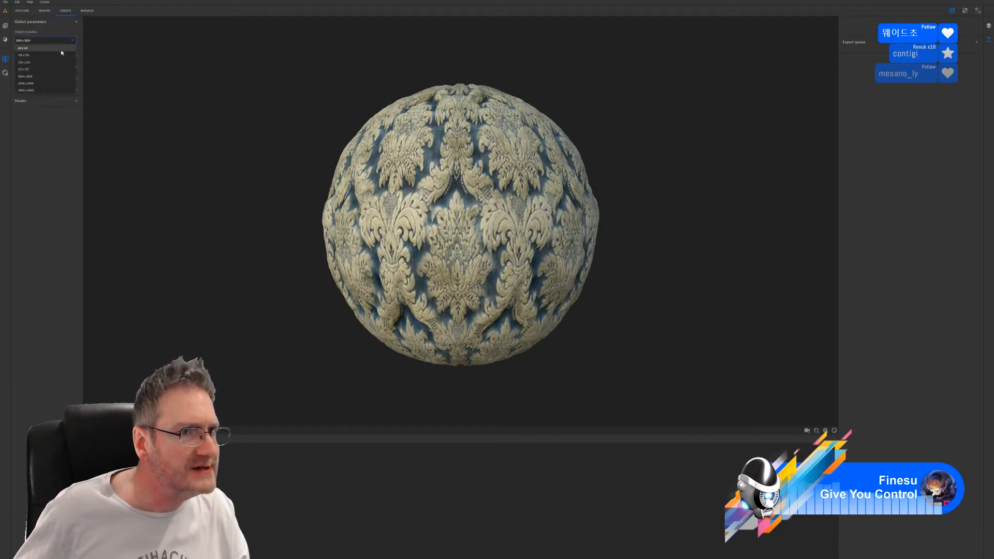
left_click(36, 83)
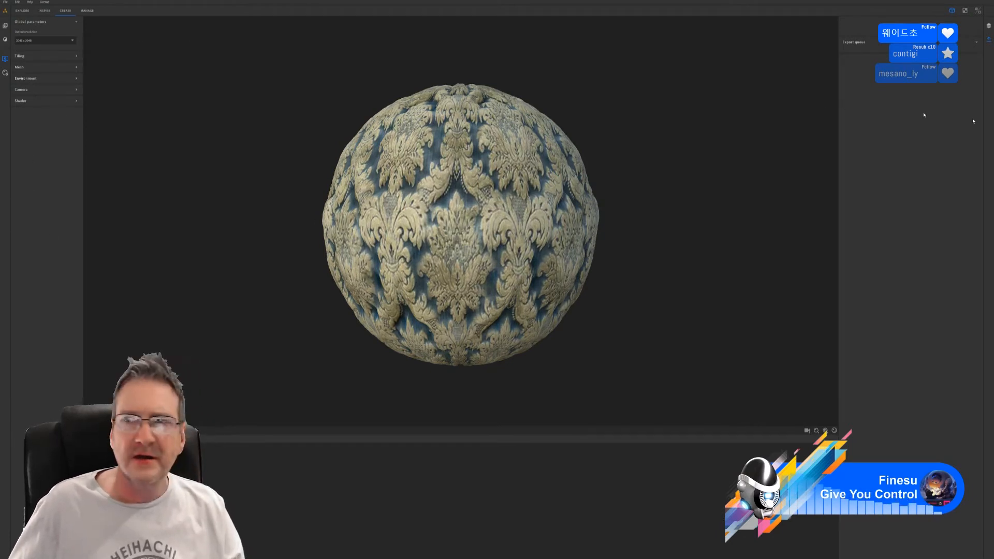
Start exporting the current material and browse for the destination to Documents > Allegorithmic > Substance Painter > shelf > materials
left_click(989, 39)
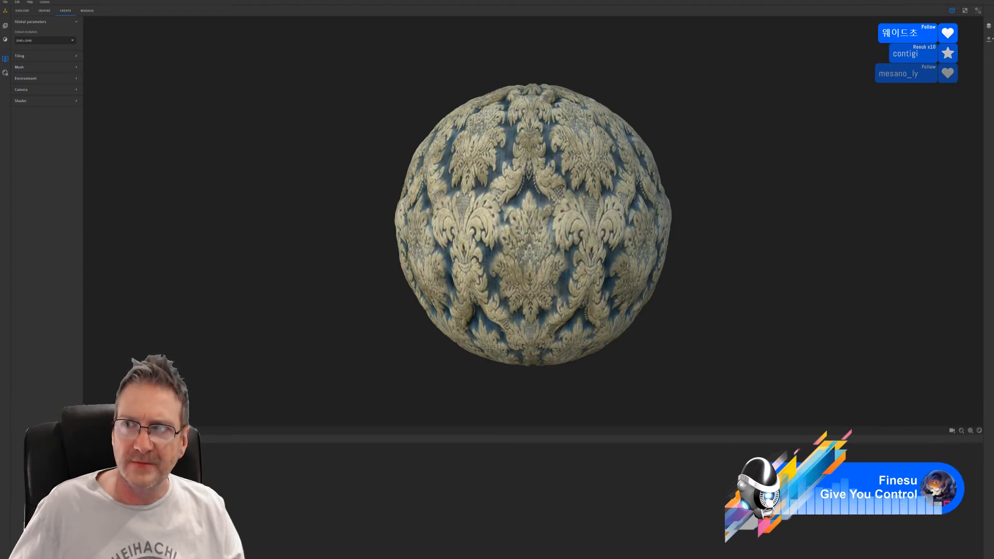
left_click(989, 39)
left_click(911, 30)
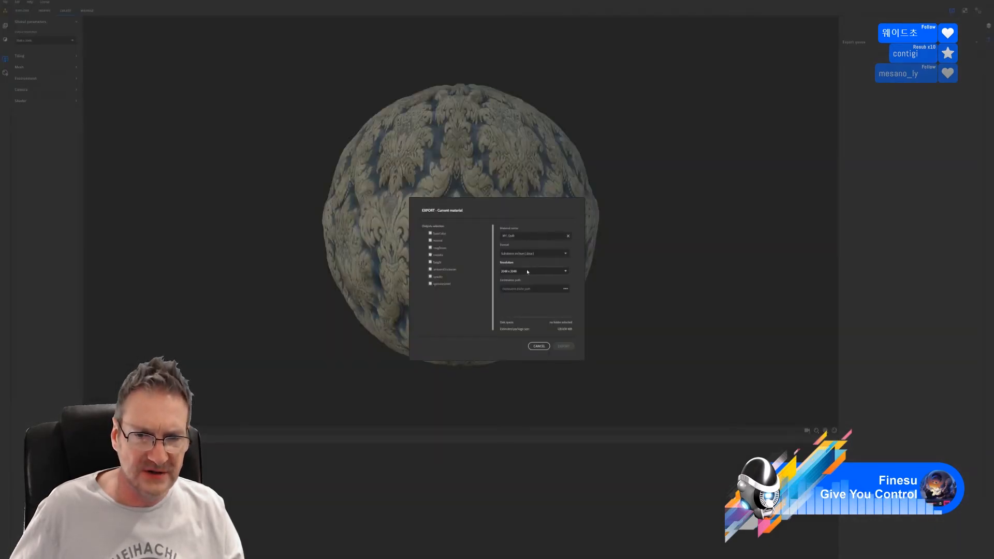
left_click(566, 289)
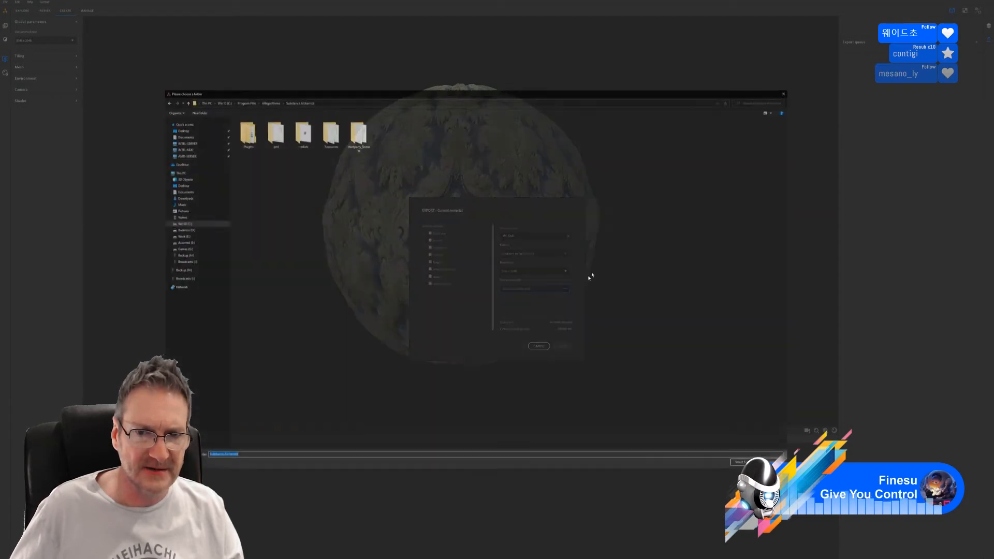
left_click(181, 136)
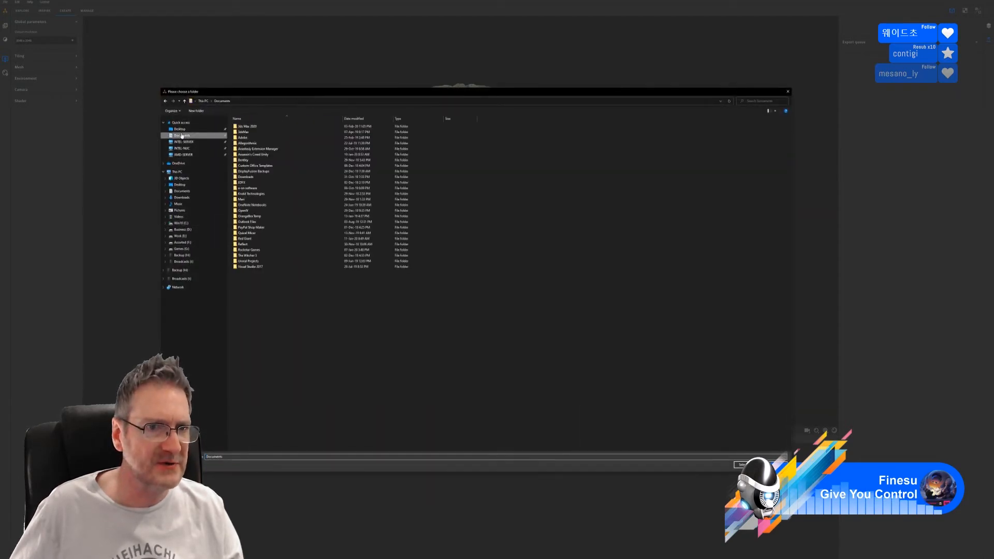
double_click(256, 145)
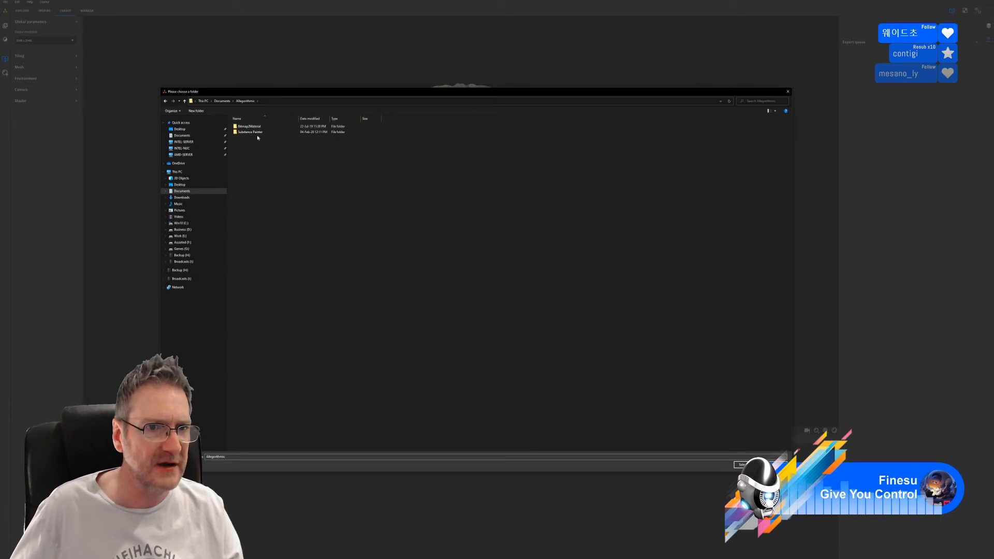
double_click(250, 132)
left_click(239, 138)
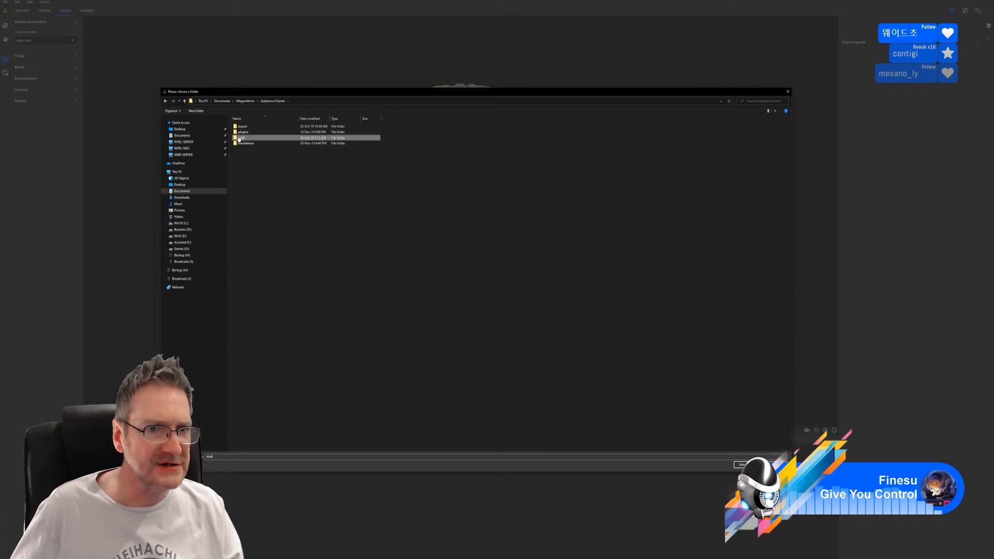
double_click(239, 137)
double_click(441, 134)
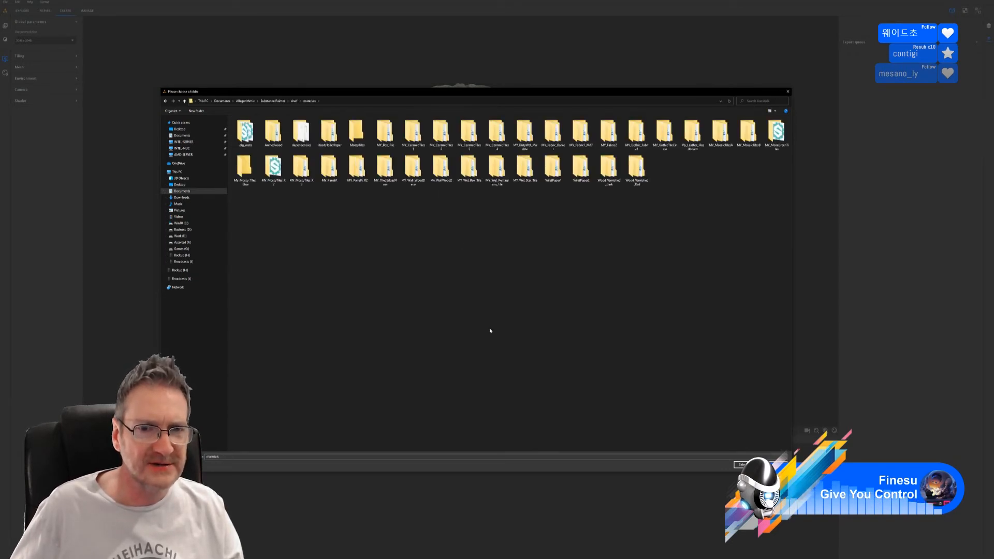
Create a new folder named MY_Quilt inside the materials folder
right_click(432, 329)
mouse_move(460, 391)
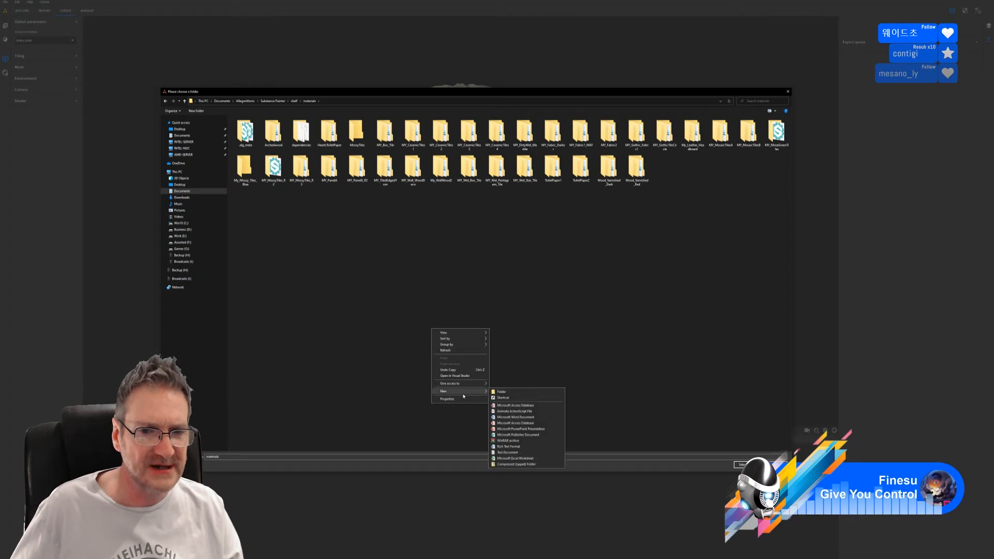
left_click(500, 393)
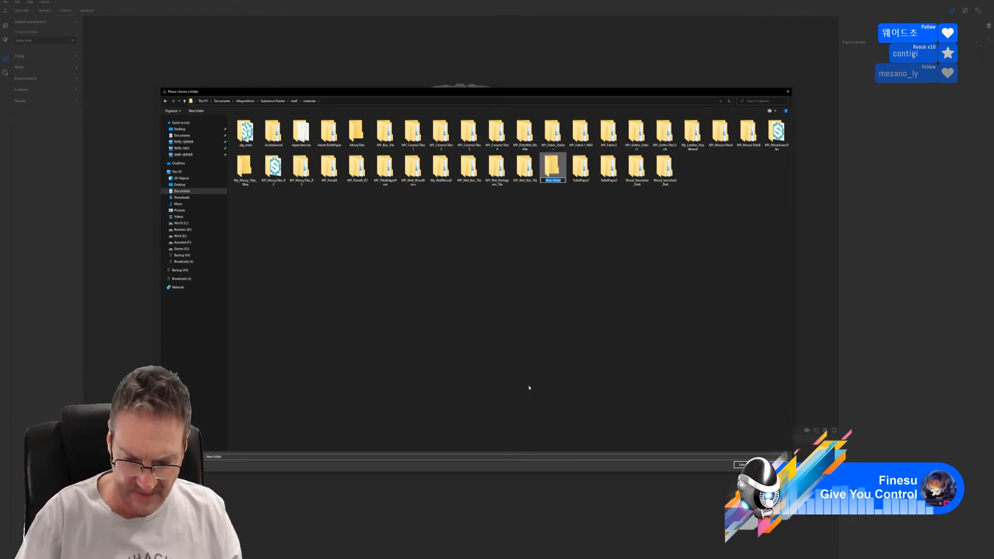
type("MY_Quilt")
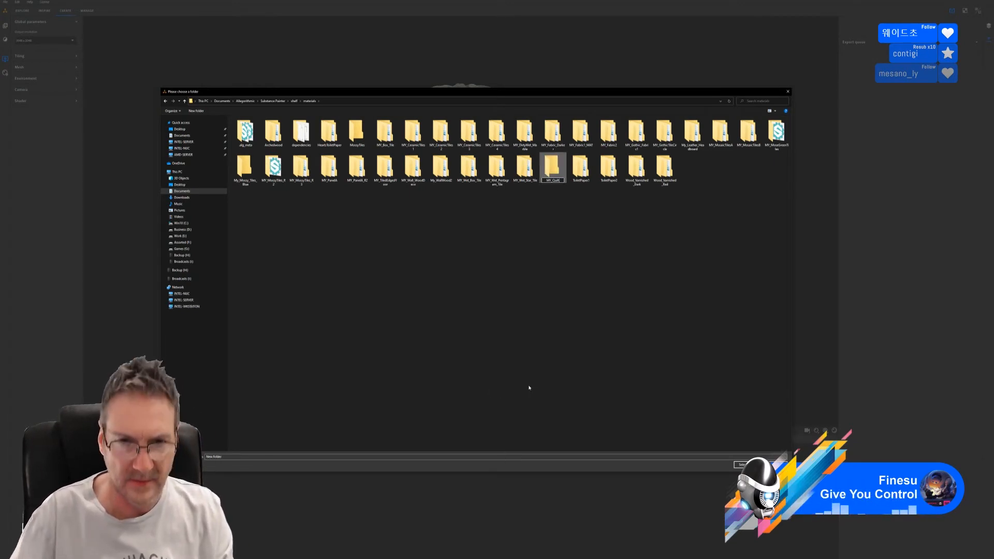
key("Return")
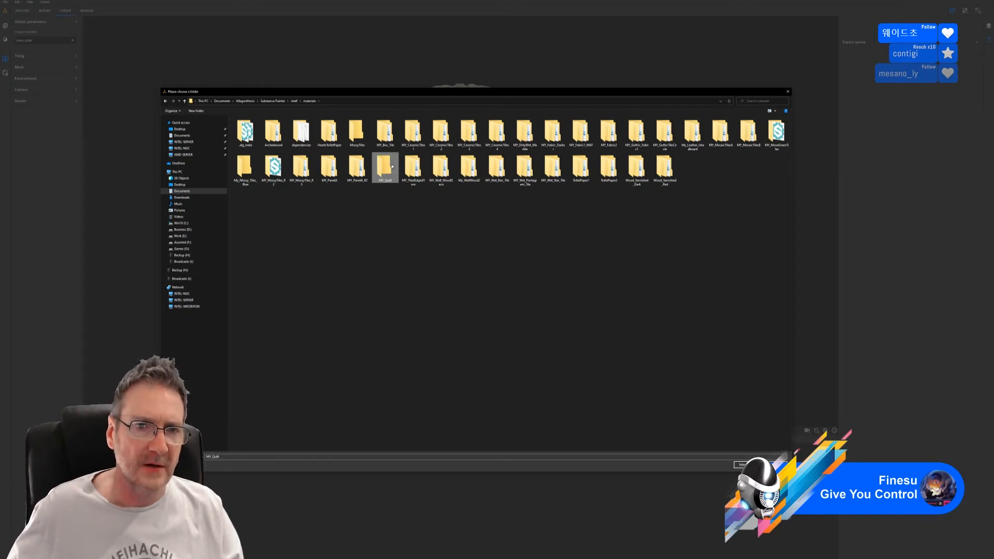
Choose the MY_Quilt folder as the destination and export the material into it
double_click(384, 168)
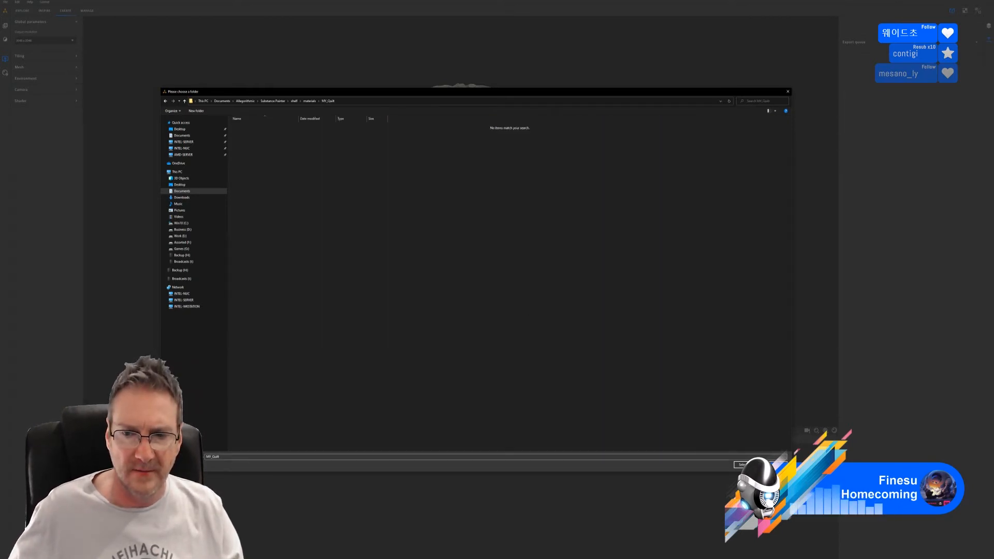
left_click(742, 465)
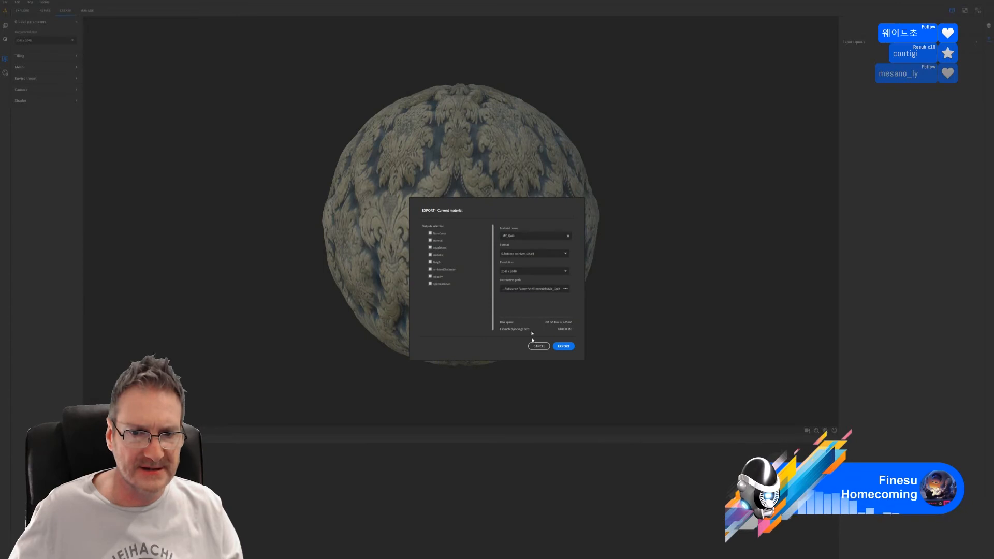
left_click(563, 346)
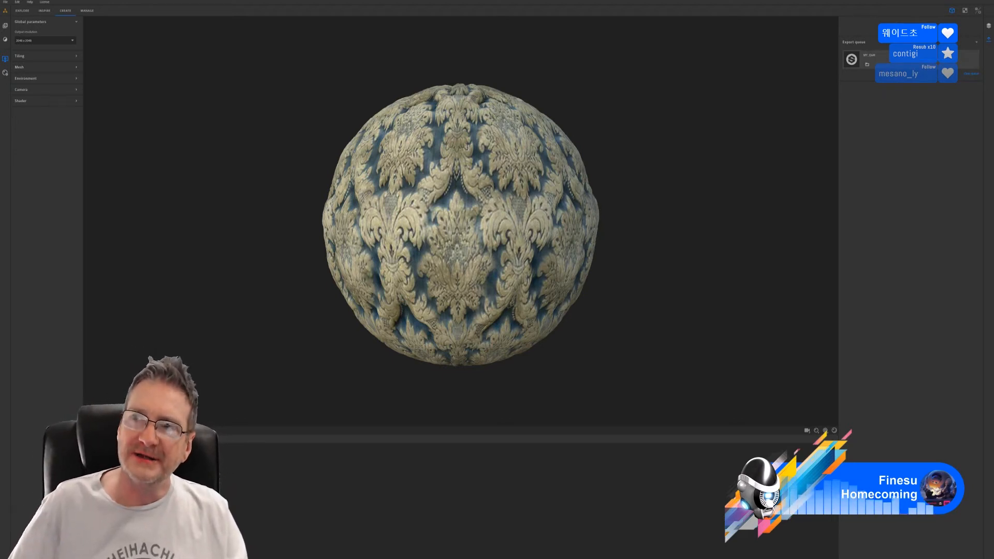
Switch to Substance Painter, collapse the upper layer folder and apply the MY_Quilt shelf material to the bed model as a fill layer
key("super+d")
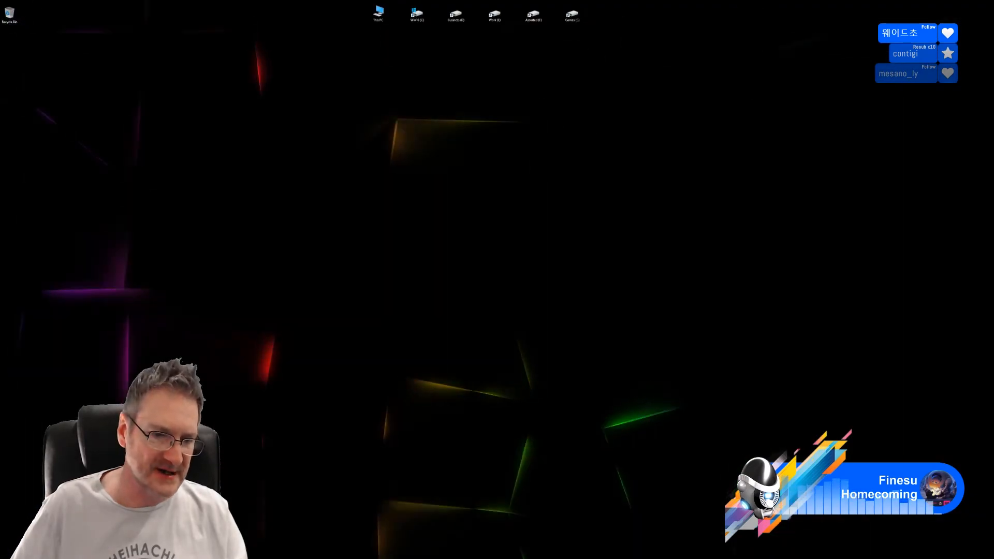
key("super+d")
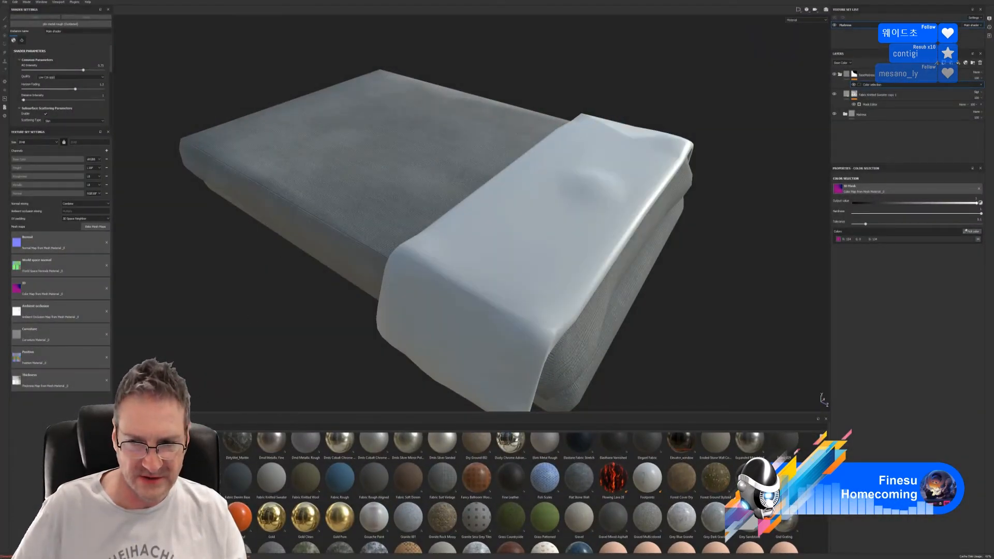
scroll(512, 492, "down", 3)
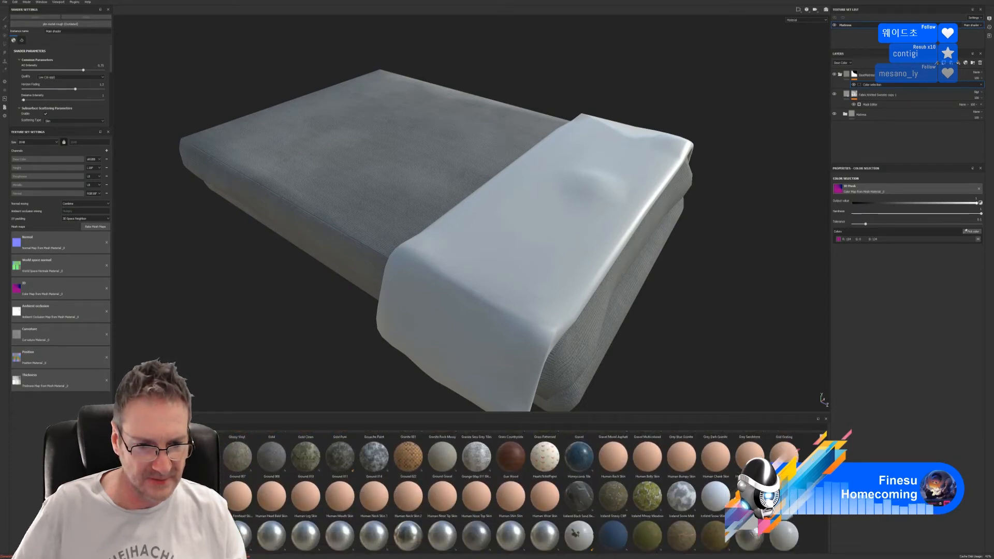
scroll(512, 492, "down", 5)
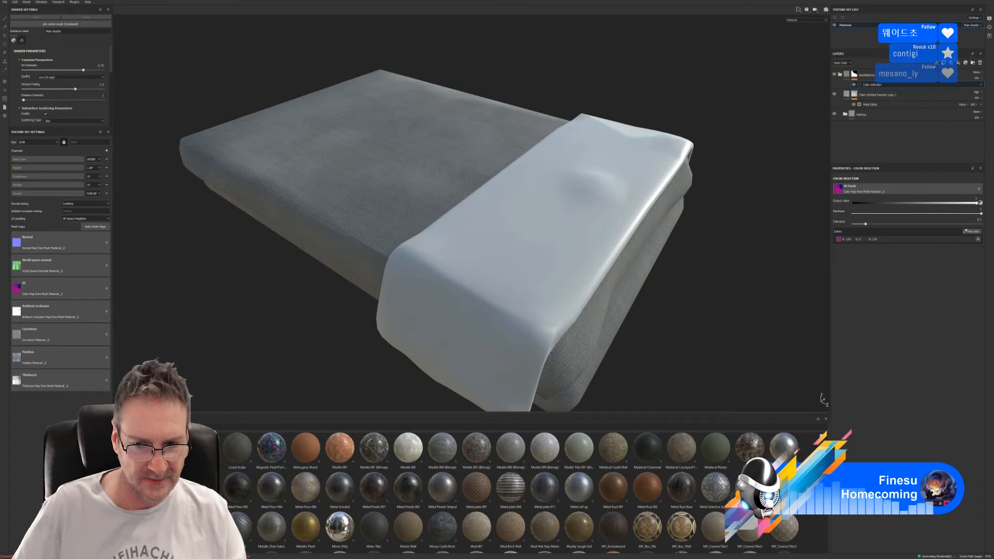
scroll(512, 492, "down", 1)
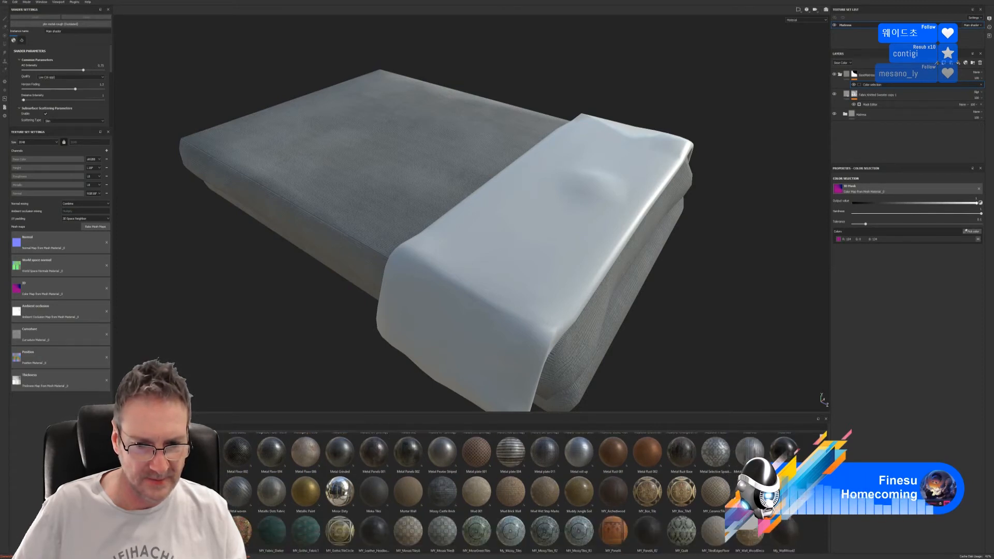
scroll(511, 492, "down", 1)
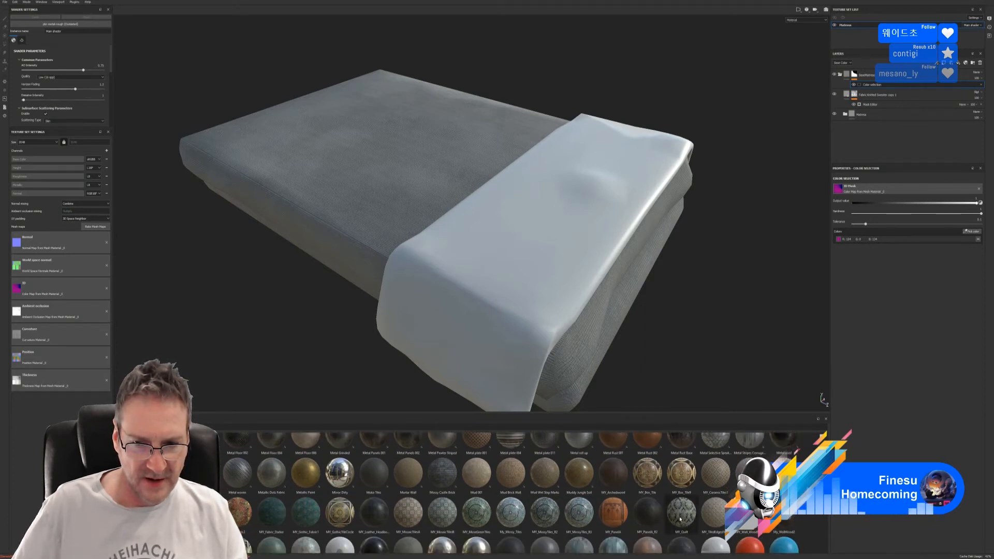
mouse_move(679, 519)
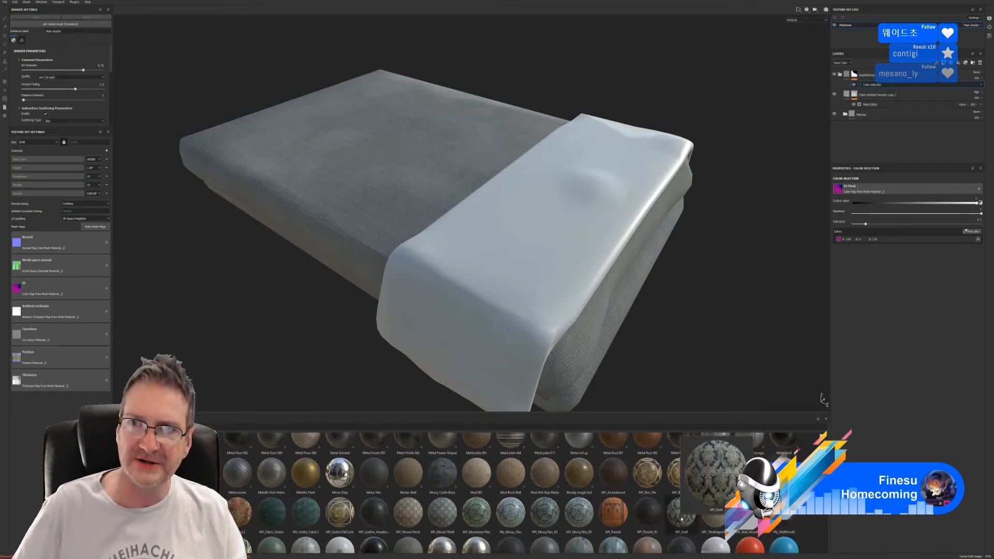
left_click(841, 76)
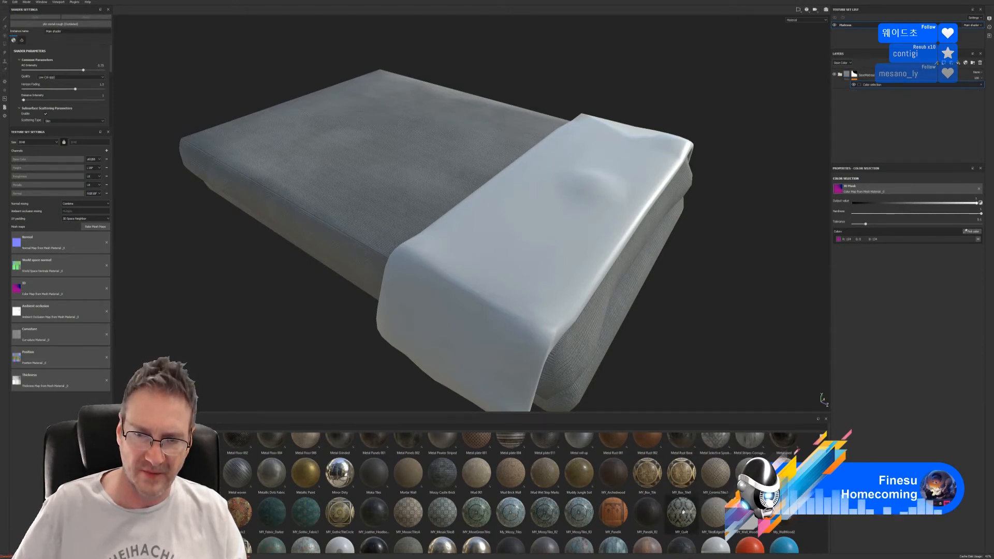
left_click_drag(681, 512, 588, 214)
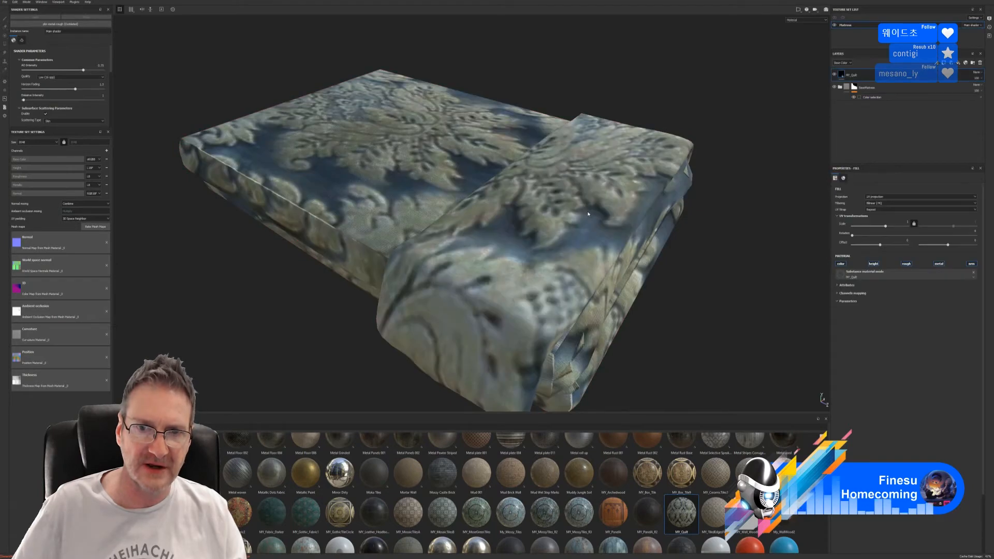
Add a color-selection mask to the MY_Quilt layer and pick the ID color of the blanket draped across the foot of the bed
right_click(872, 79)
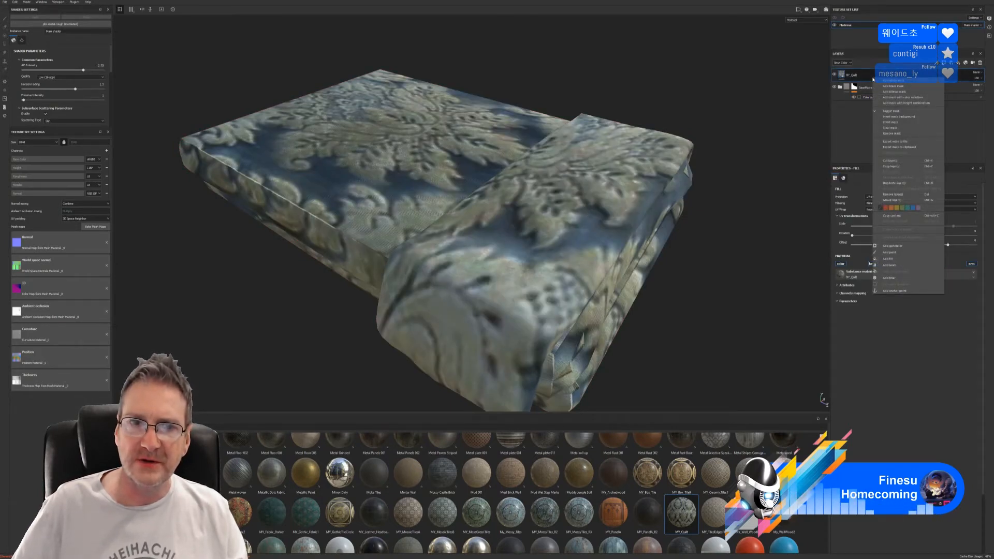
left_click(857, 133)
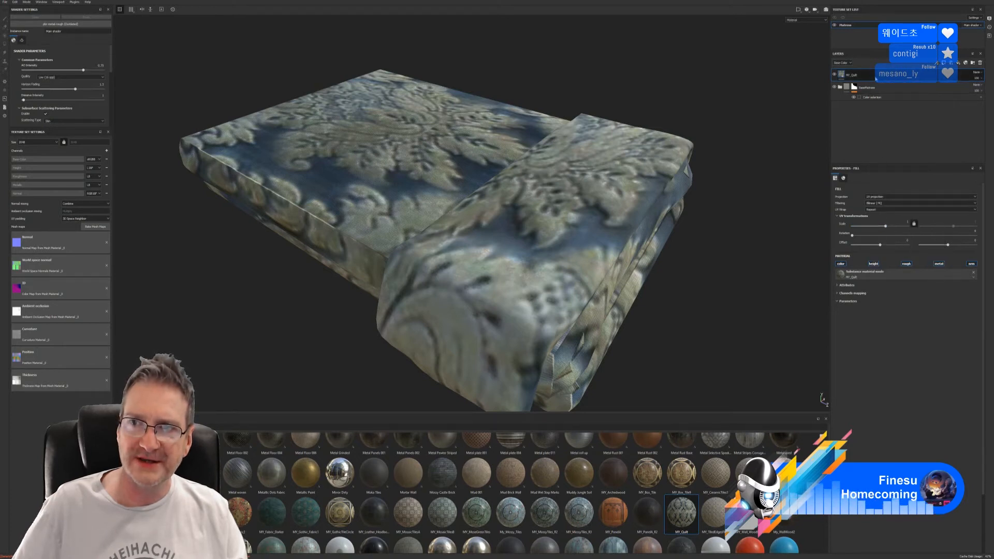
right_click(875, 78)
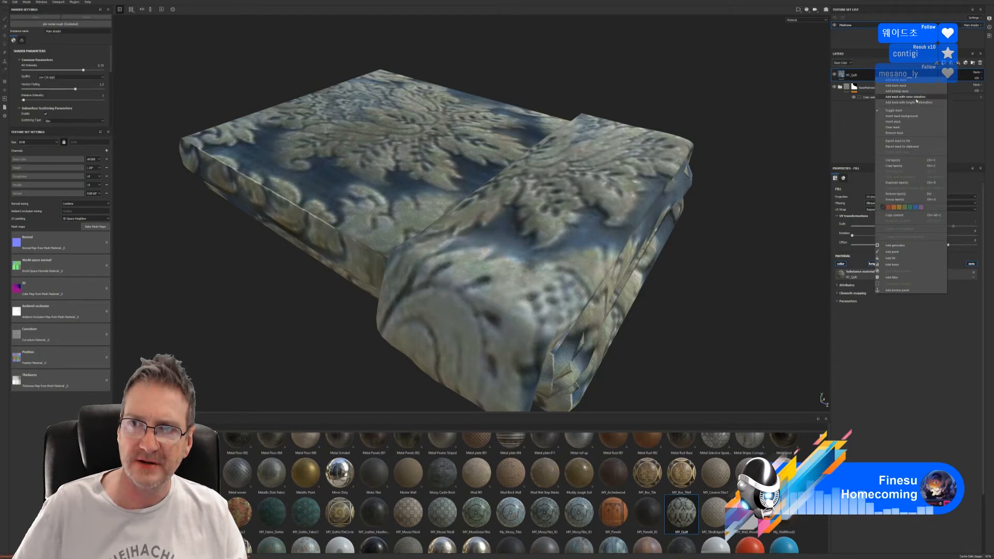
left_click(911, 97)
left_click(972, 232)
left_click(565, 162)
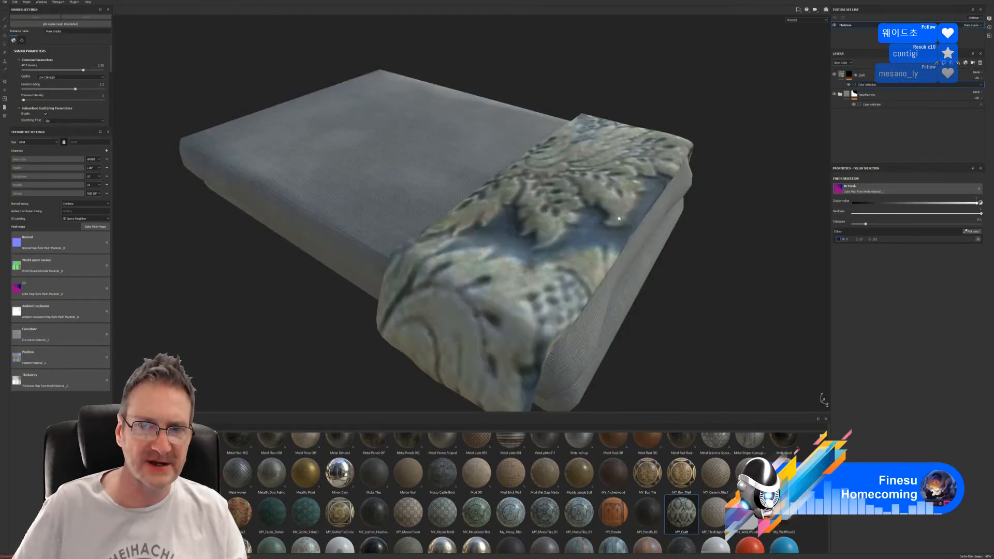
Increase the MY_Quilt fill's UV scale to shrink the damask pattern and strongly lower the layer's opacity in the Height channel
left_click(842, 75)
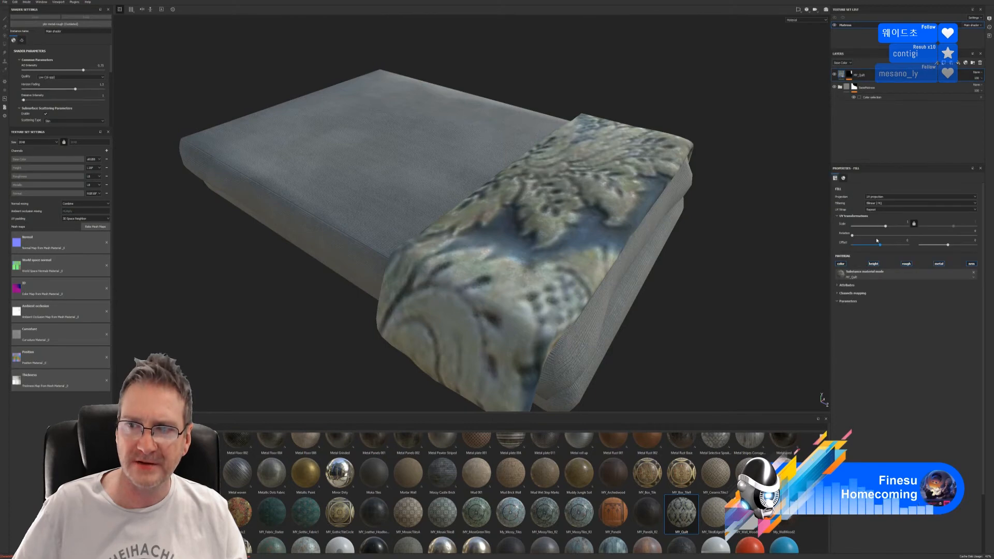
left_click_drag(885, 227, 894, 228)
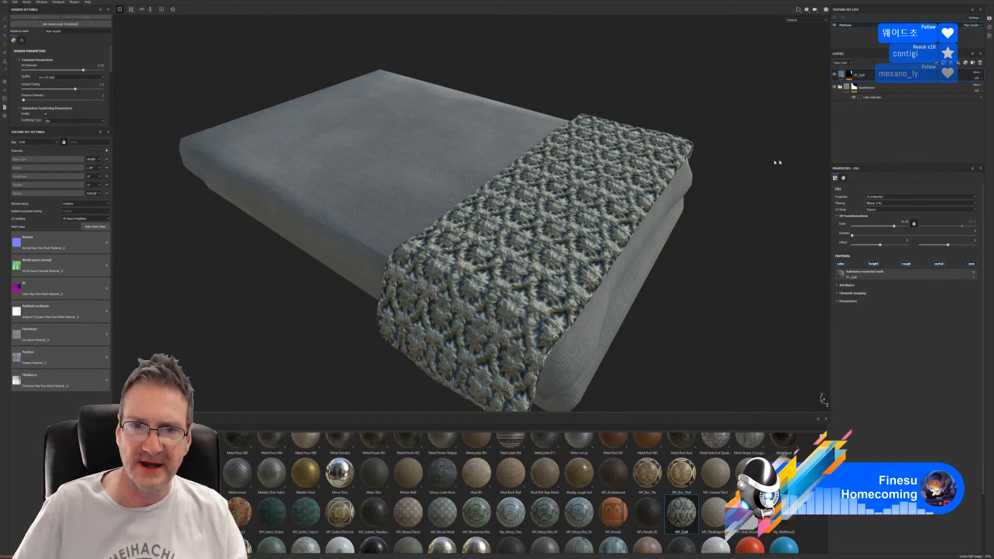
left_click(840, 62)
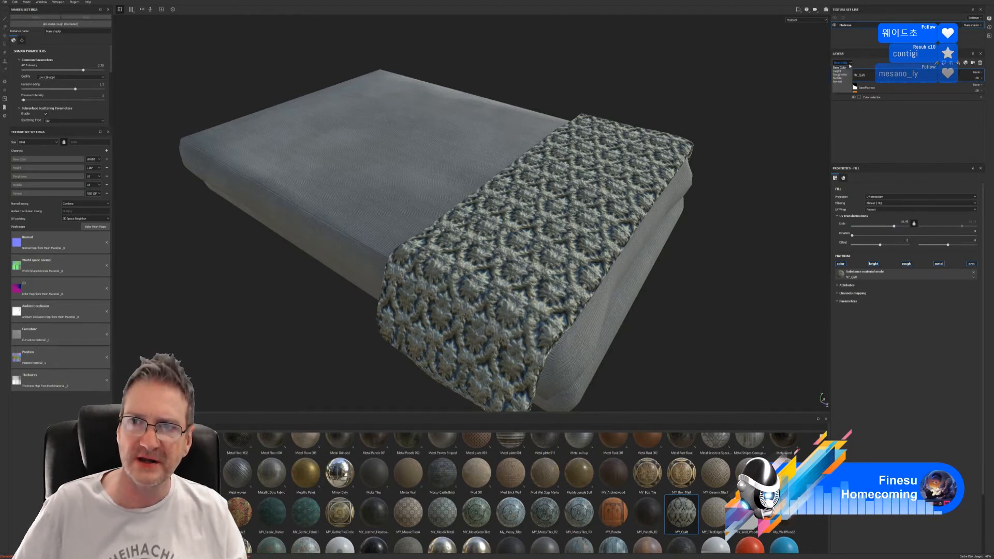
left_click(837, 71)
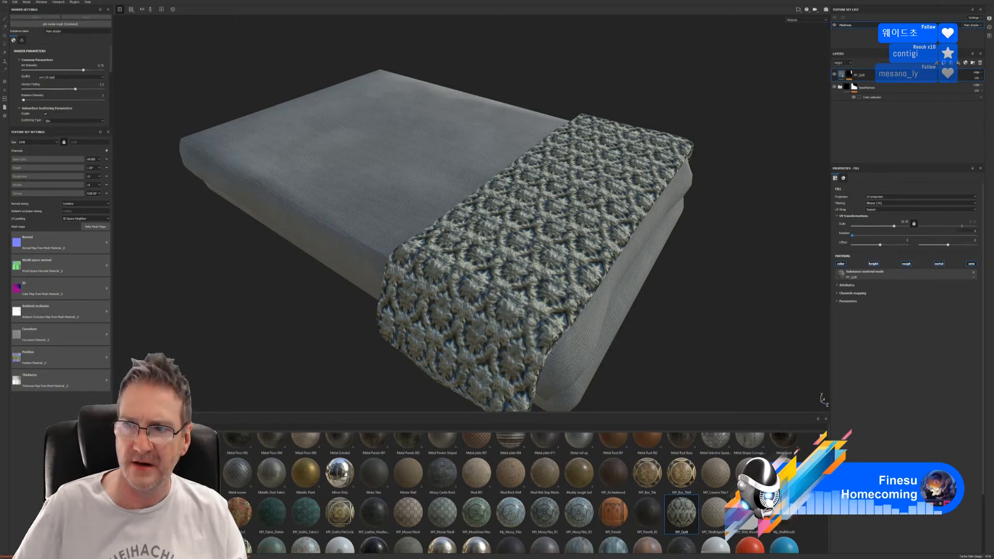
left_click(979, 79)
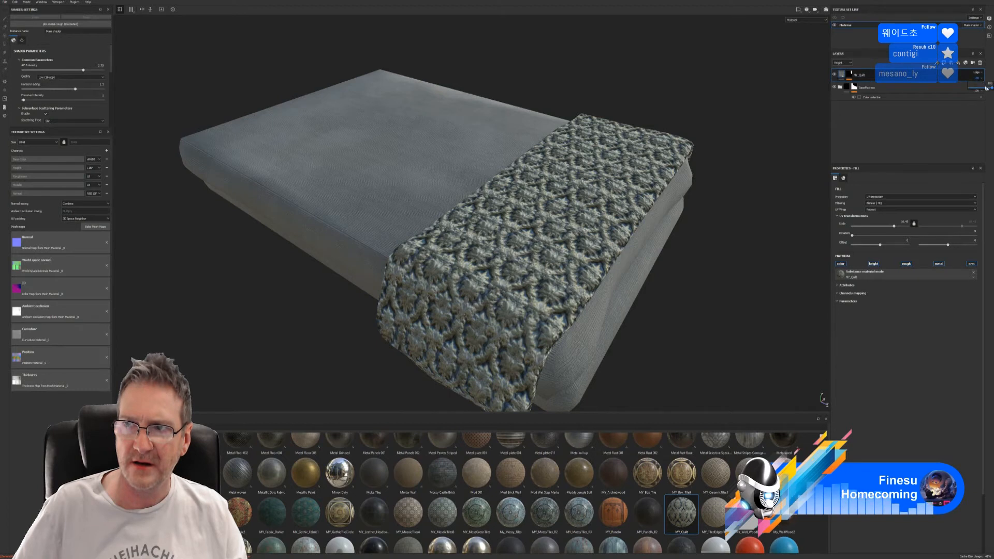
left_click_drag(992, 88, 961, 95)
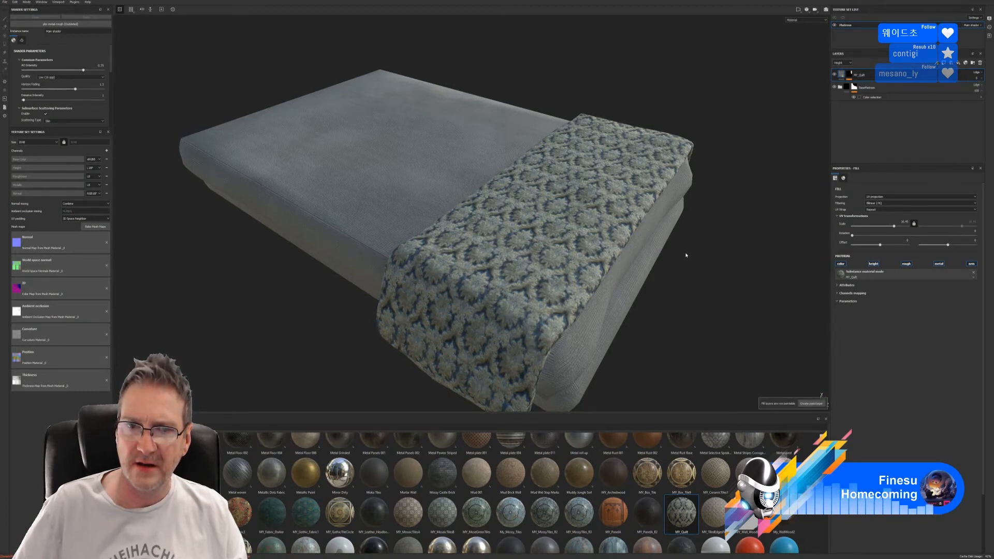
Examine the quilt fabric's pattern size and relief on the bed model up close and from several angles
scroll(503, 248, "up", 6)
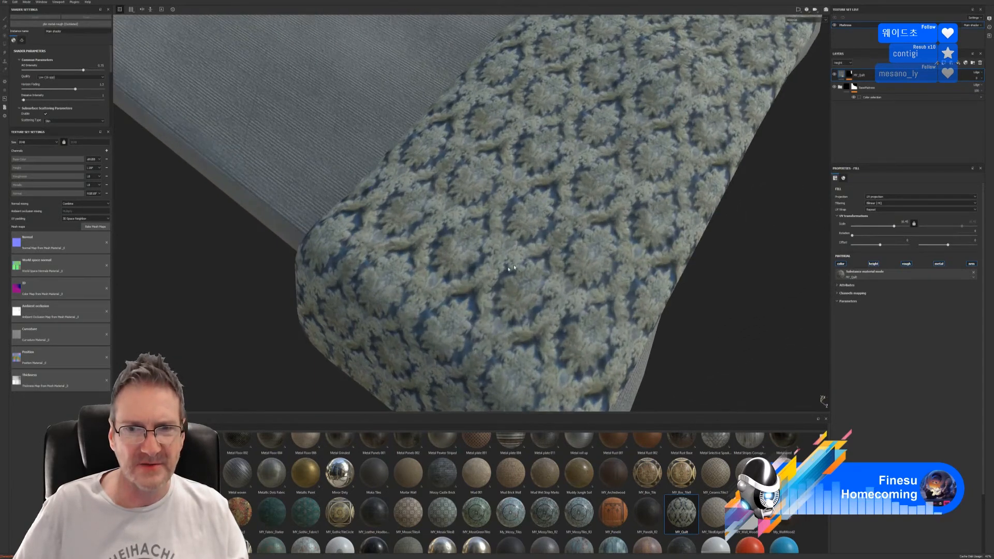
scroll(508, 269, "down", 5)
left_click_drag(514, 267, 481, 246, "alt")
right_click_drag(482, 246, 46, 289, "alt")
left_click_drag(494, 298, 579, 331, "alt")
right_click_drag(579, 331, 959, 294, "alt")
left_click_drag(569, 289, 579, 254, "alt")
right_click_drag(647, 254, 403, 261, "alt")
mouse_move(481, 248)
left_mouse_down("alt")
mouse_move(497, 280)
mouse_move(554, 274)
mouse_move(542, 225)
mouse_move(495, 248)
left_mouse_up("alt")
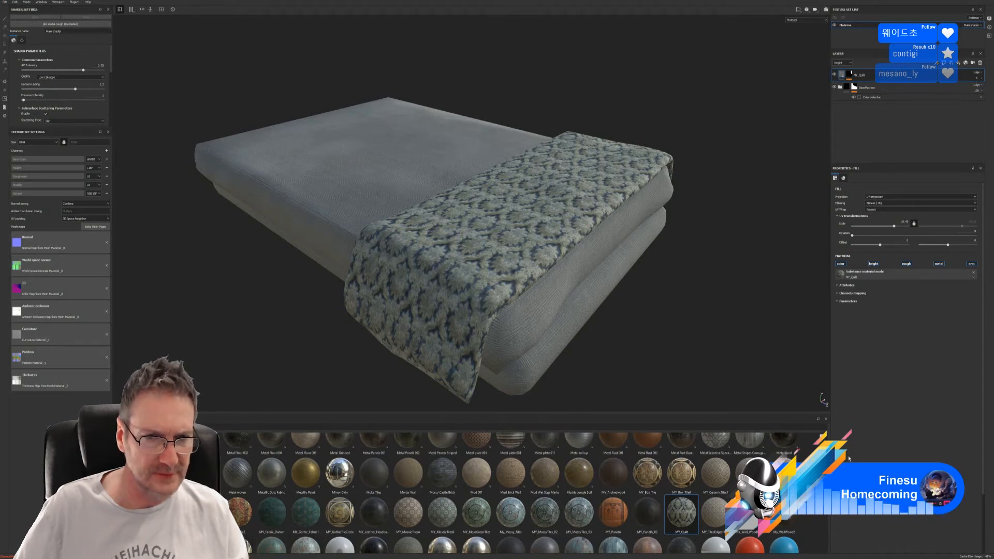
left_click_drag(728, 337, 572, 290, "alt")
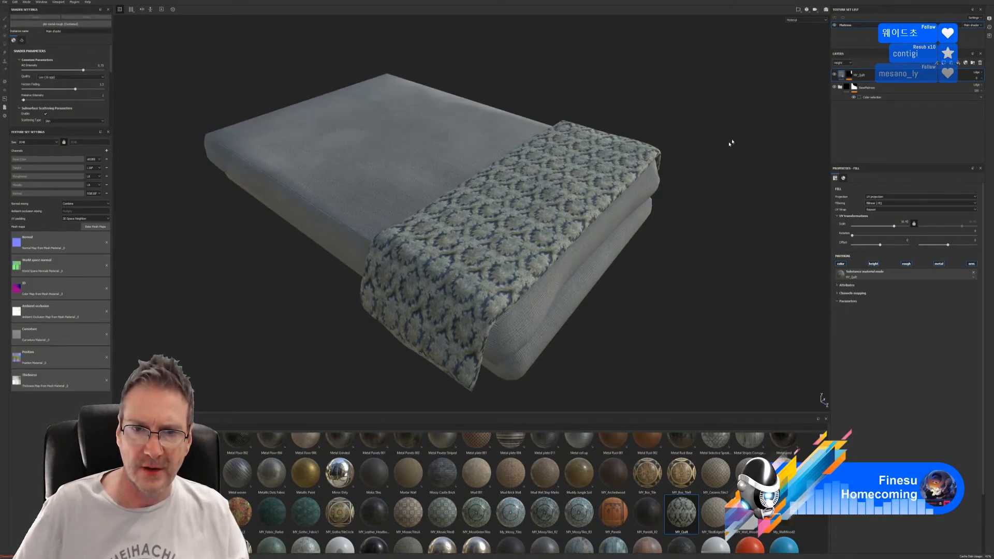
Switch to Substance Alchemist and add the Color Variation filter at the top of the material's layer stack
key("super+d")
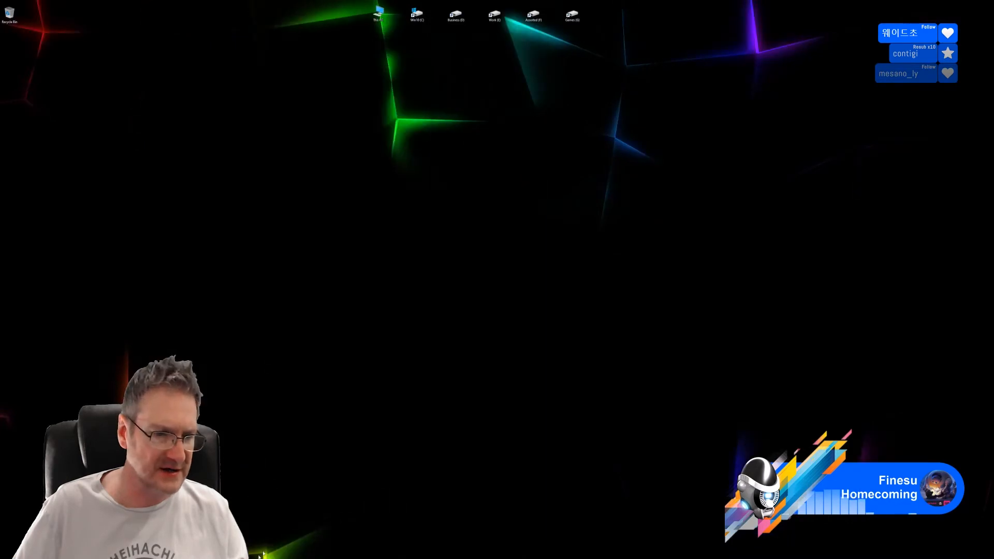
key("alt+Tab")
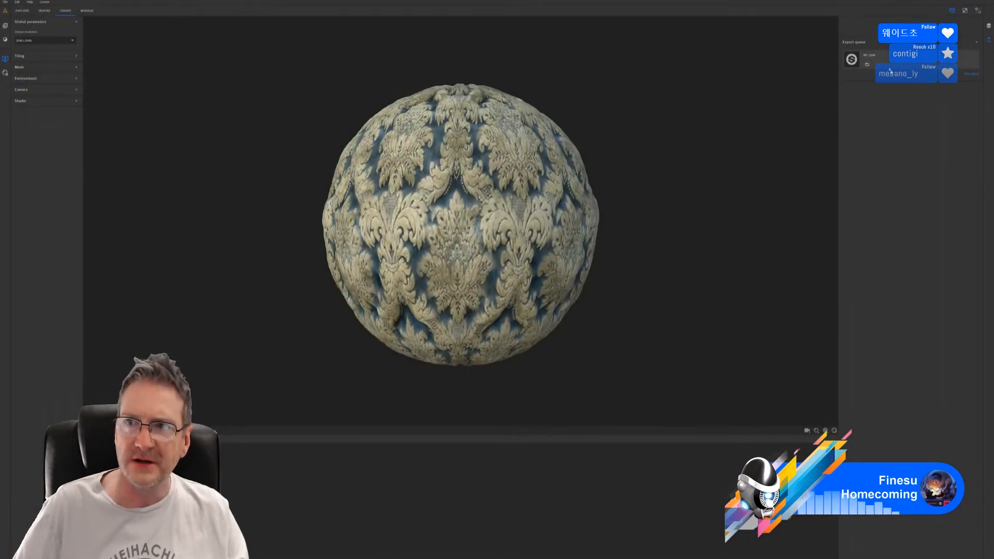
left_click(989, 26)
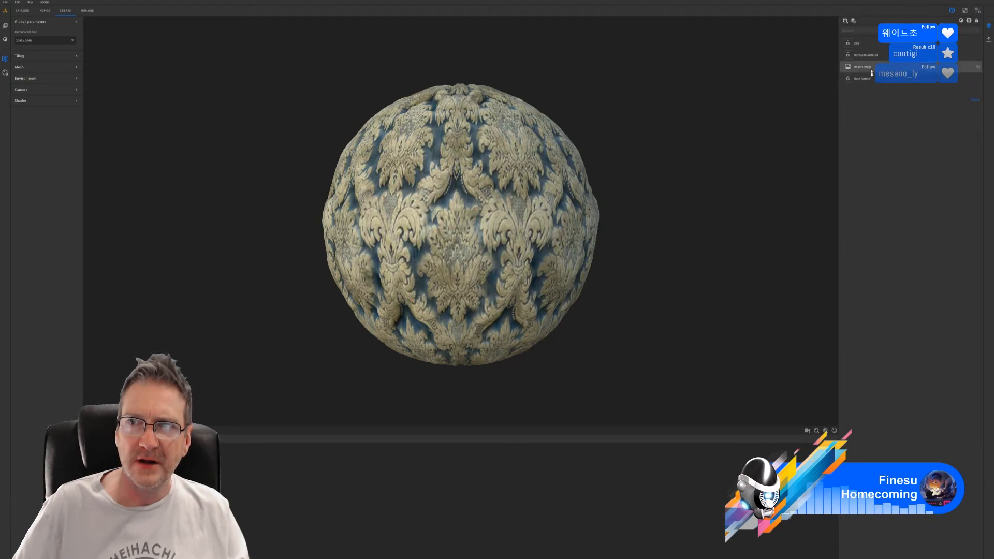
left_click(6, 39)
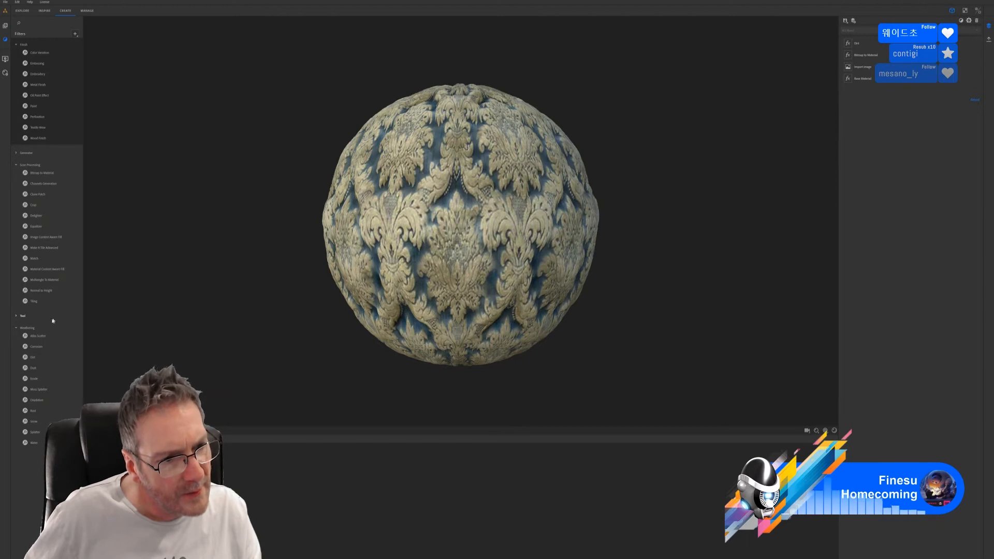
left_click(17, 316)
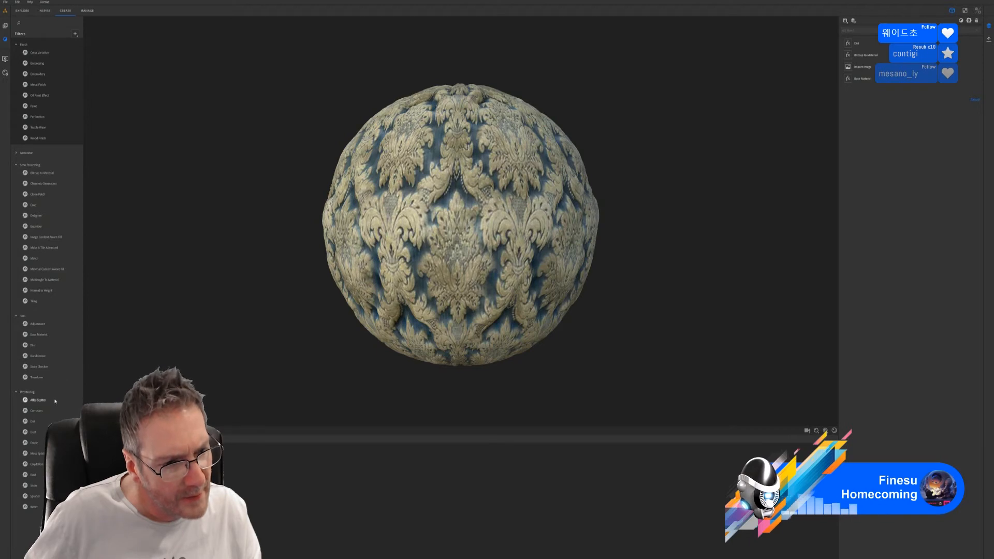
left_click(17, 153)
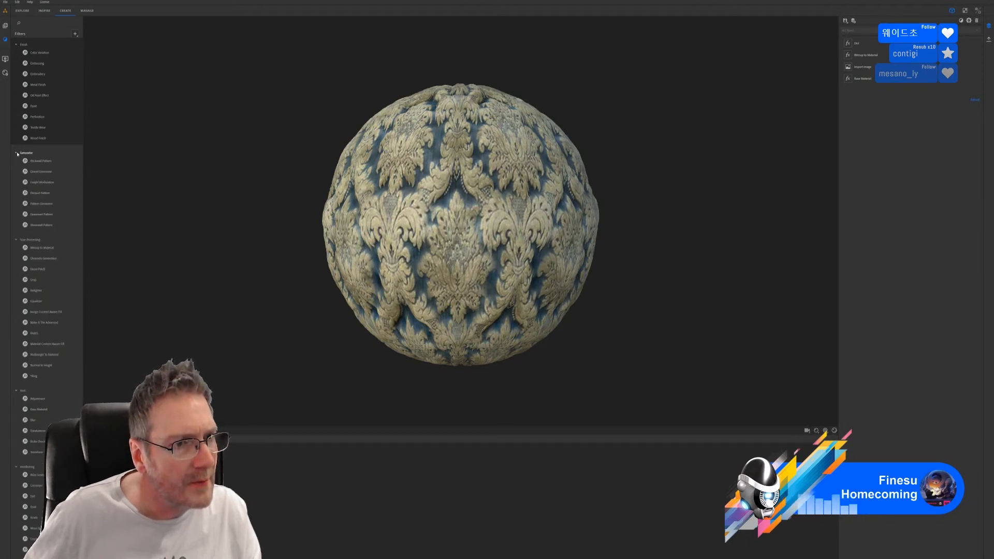
left_click(16, 153)
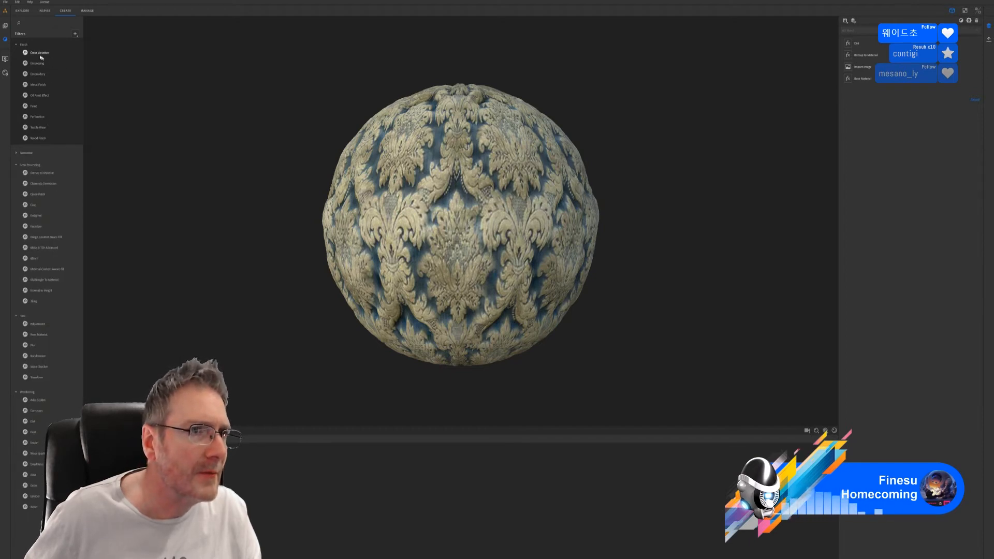
left_click_drag(39, 52, 913, 42)
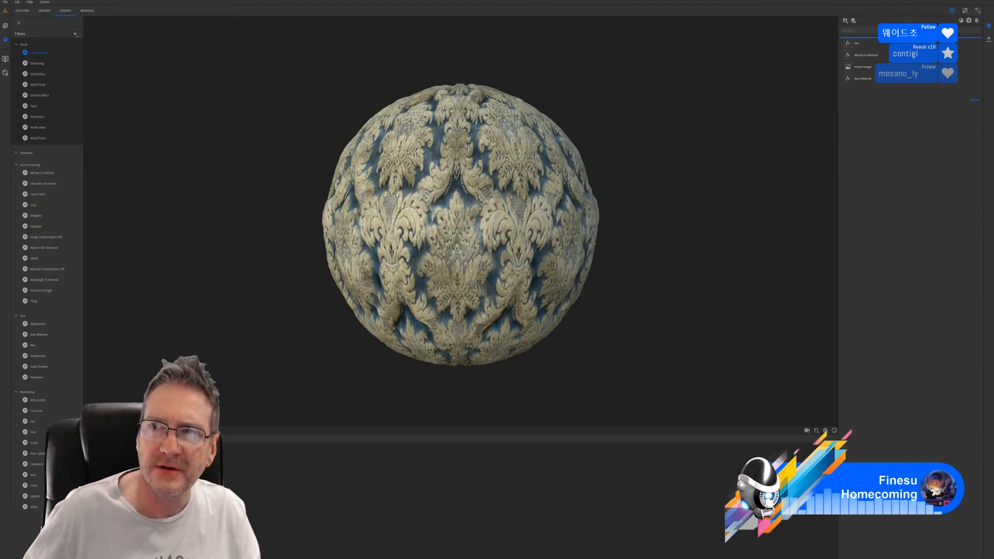
left_click_drag(912, 42, 911, 50)
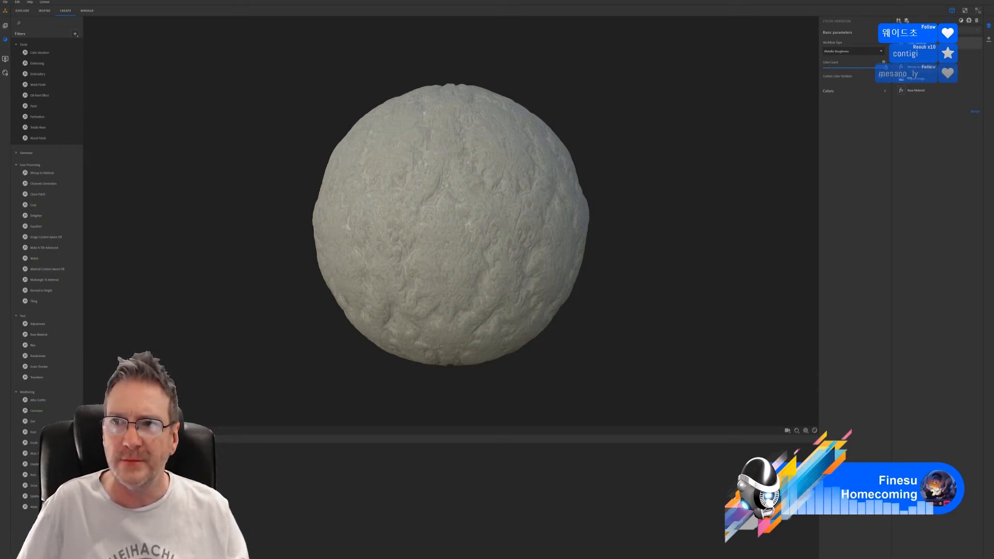
Set the Color Variation filter's color count to 1, keep the Metallic Roughness workflow and enable custom color variation
left_click_drag(885, 69, 825, 71)
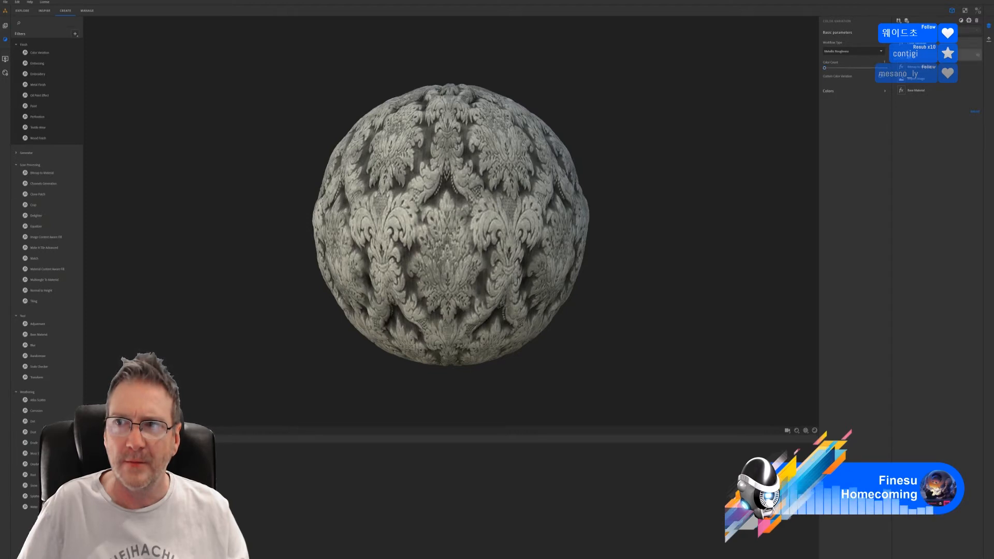
left_click(879, 51)
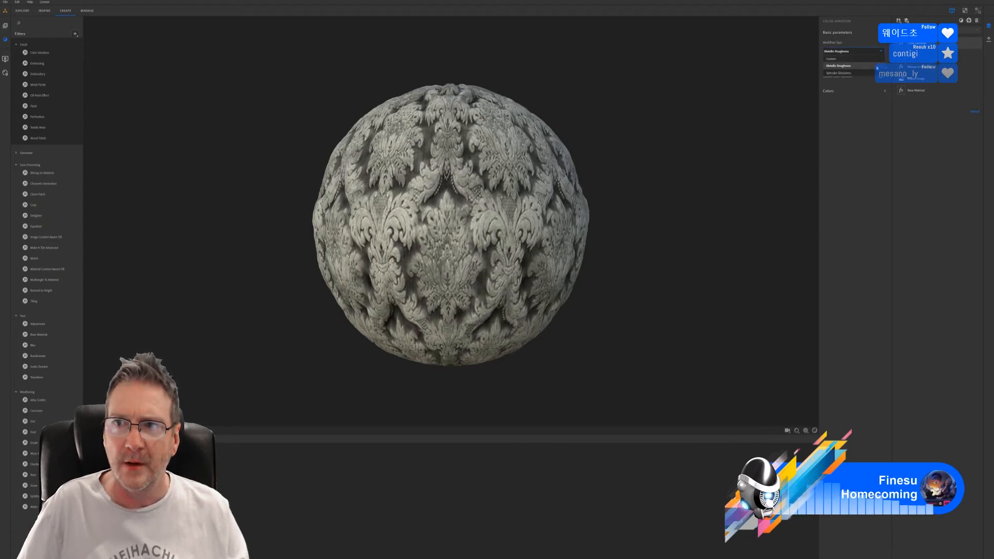
left_click(876, 66)
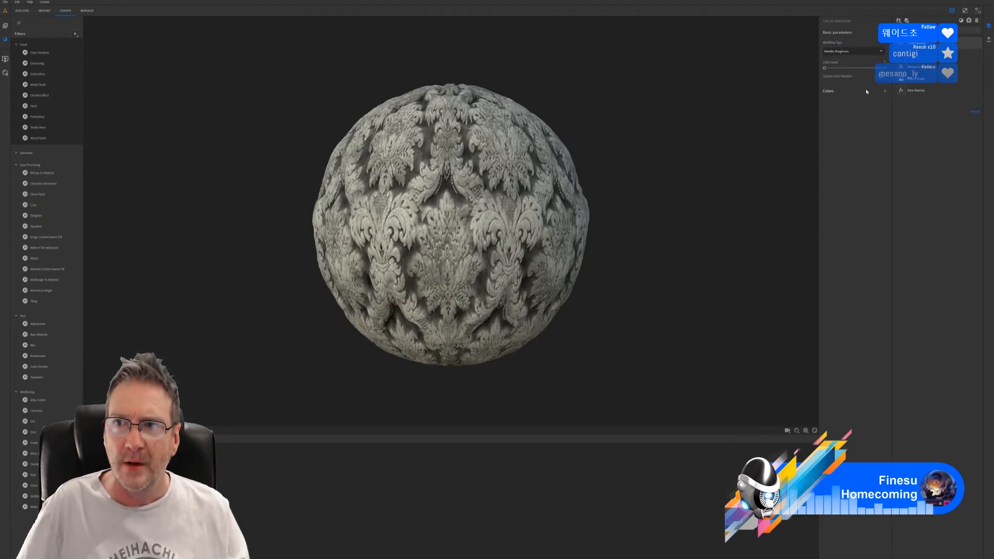
left_click(882, 77)
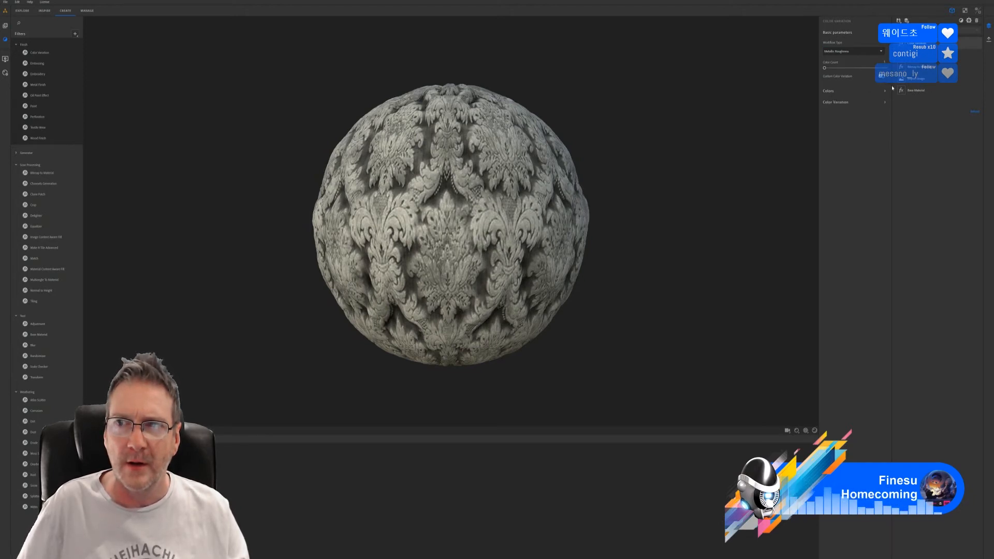
Set the Color Variation filter's single custom color to a muted grey-blue, trying stronger blue and teal shades on the way
left_click(884, 91)
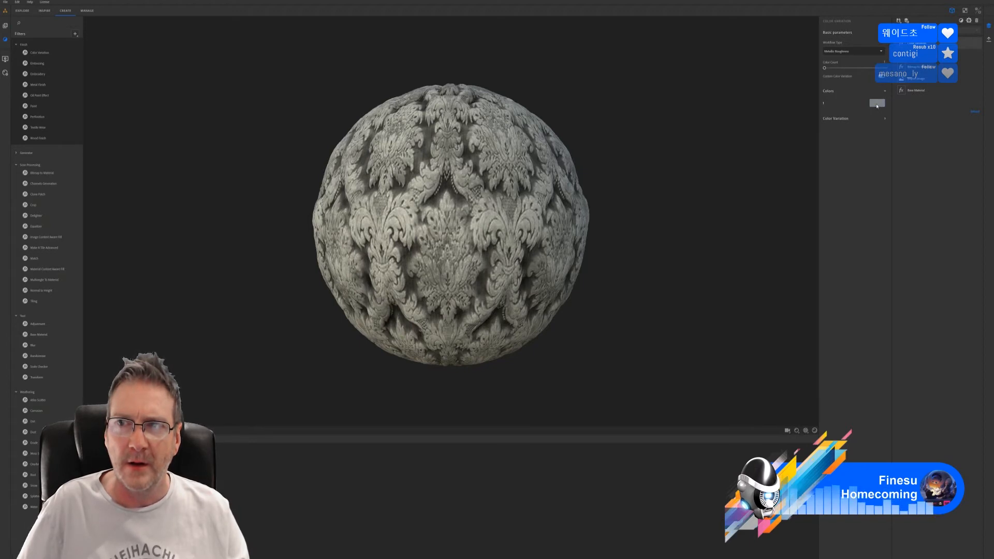
left_click(877, 103)
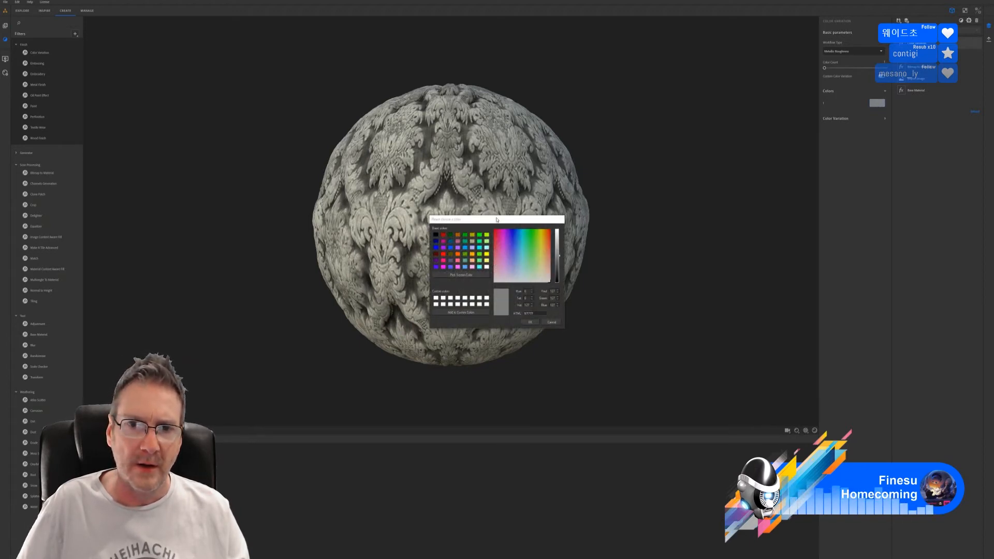
left_click_drag(478, 216, 660, 138)
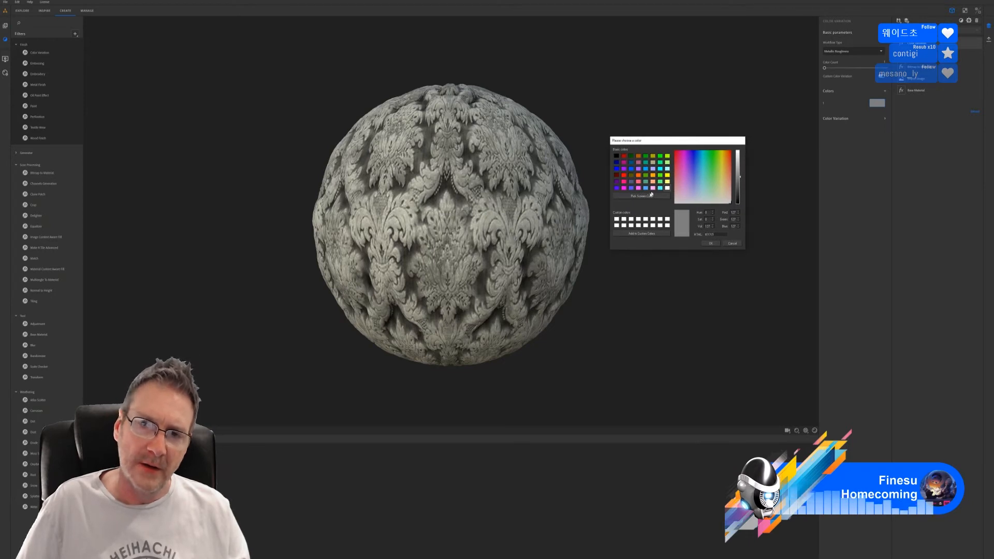
left_click(698, 166)
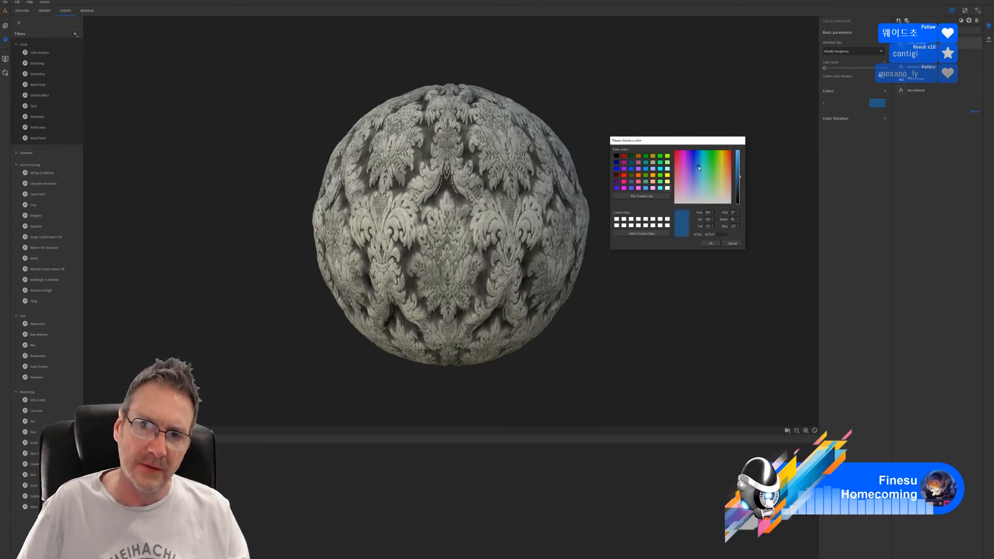
left_click(700, 169)
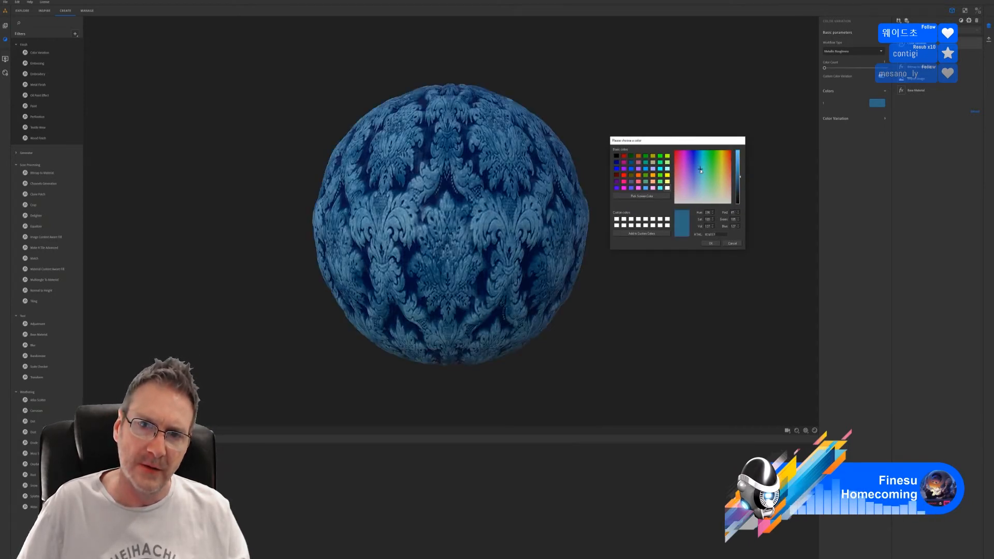
left_click(702, 185)
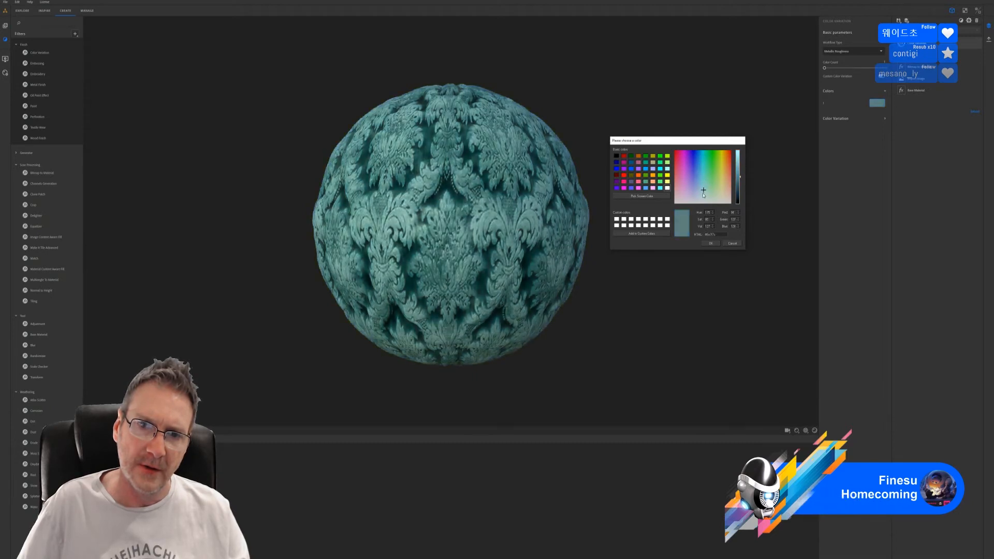
left_click(702, 193)
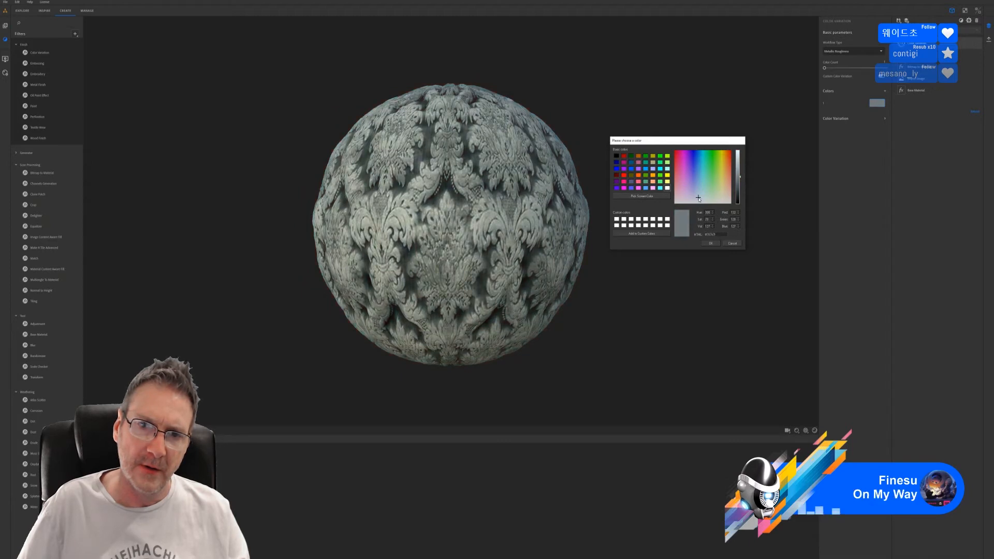
left_click_drag(698, 198, 696, 199)
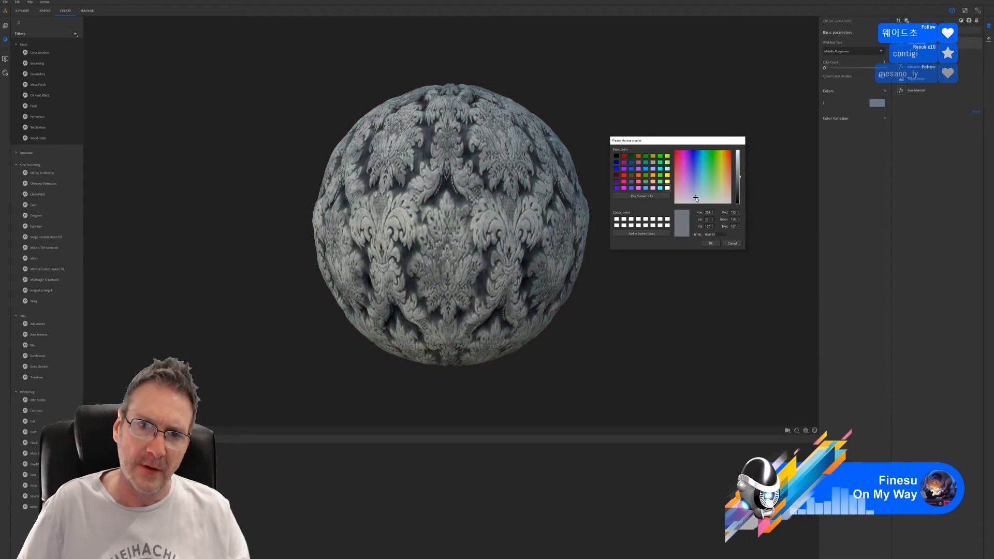
left_click_drag(695, 196, 694, 195)
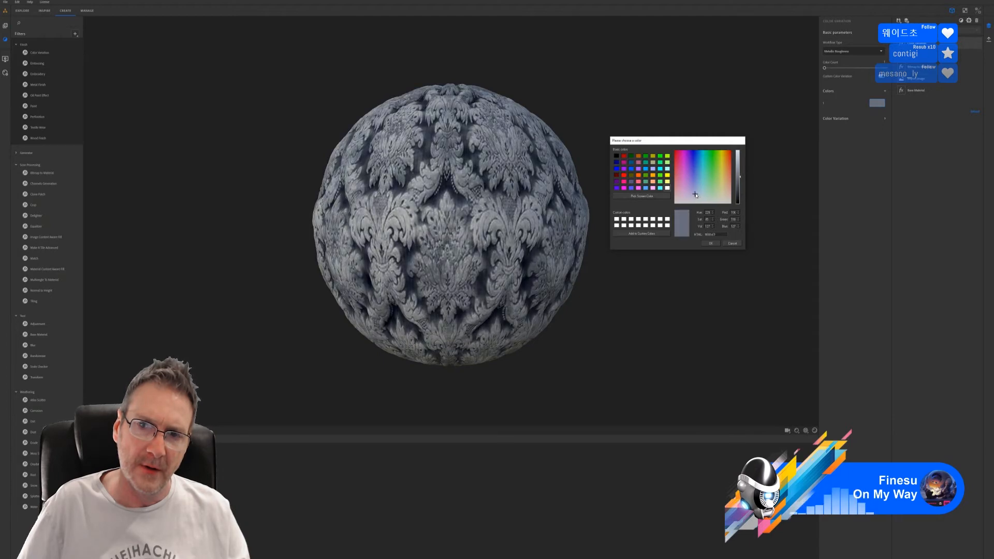
Brighten the chosen grey-blue to a pale lavender-blue and accept the color
left_click_drag(741, 171, 739, 172)
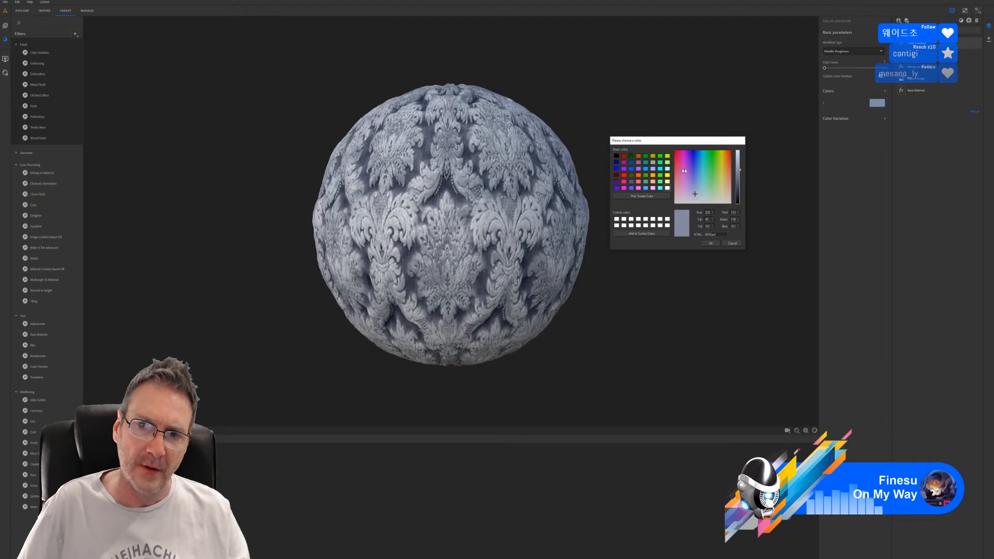
left_click(739, 169)
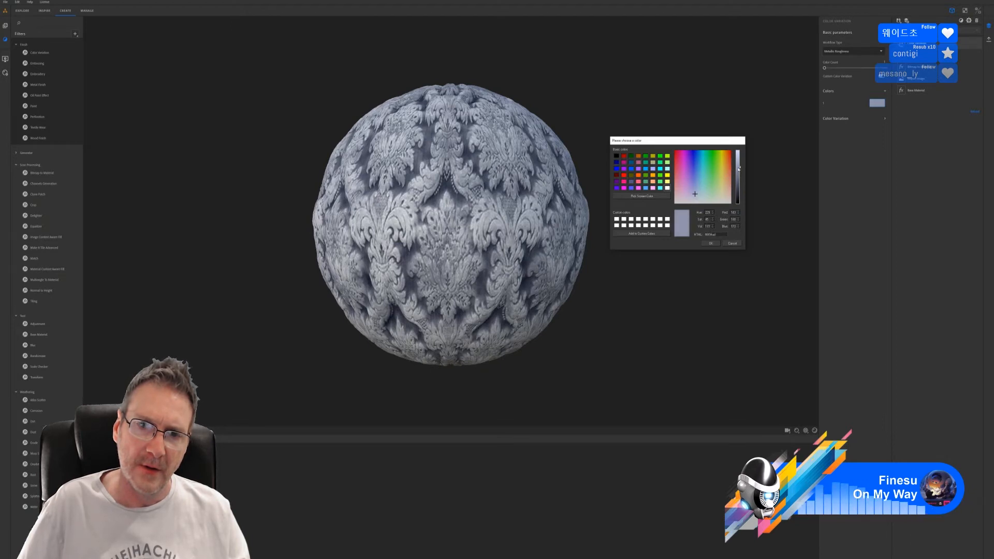
left_click(739, 163)
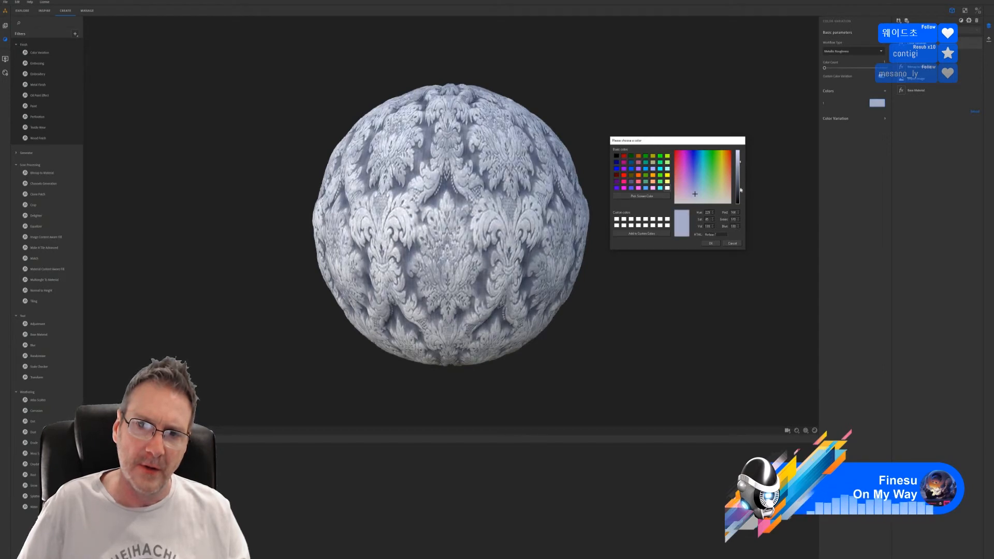
left_click(712, 244)
Raise the filter's hue variation slightly and its chroma variation to just under halfway to tint the recesses purple
left_click(884, 120)
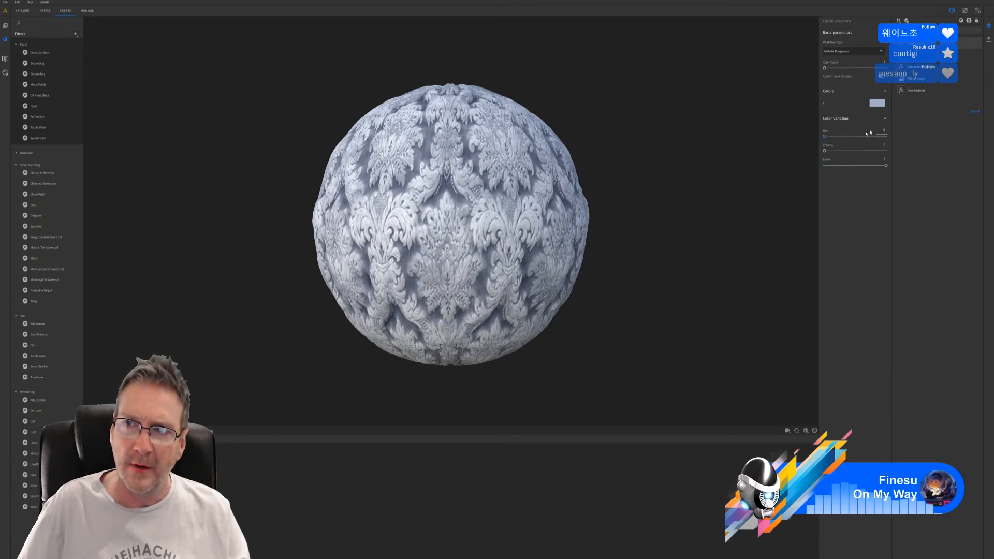
mouse_move(828, 138)
left_mouse_down()
mouse_move(878, 142)
mouse_move(821, 146)
mouse_move(838, 146)
left_mouse_up()
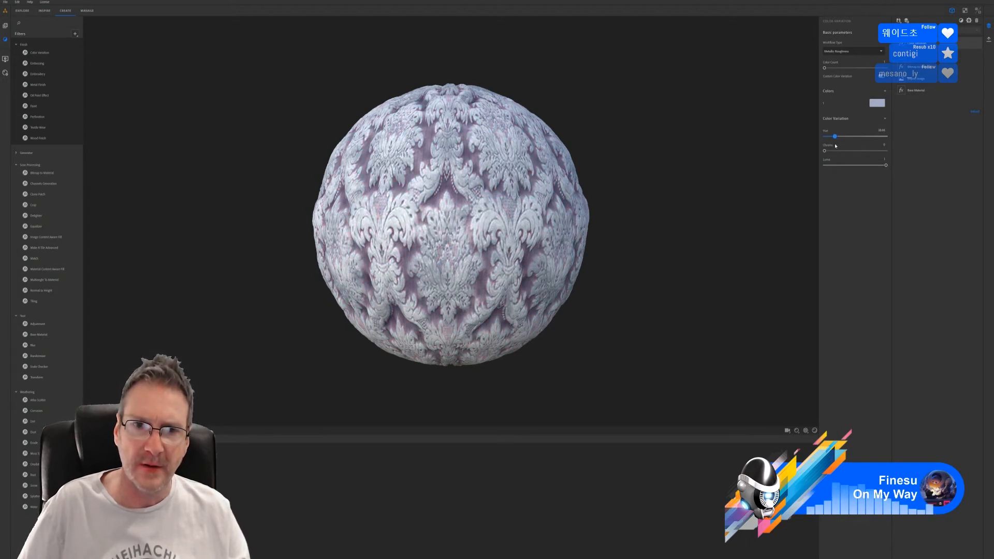
left_click_drag(824, 151, 887, 165)
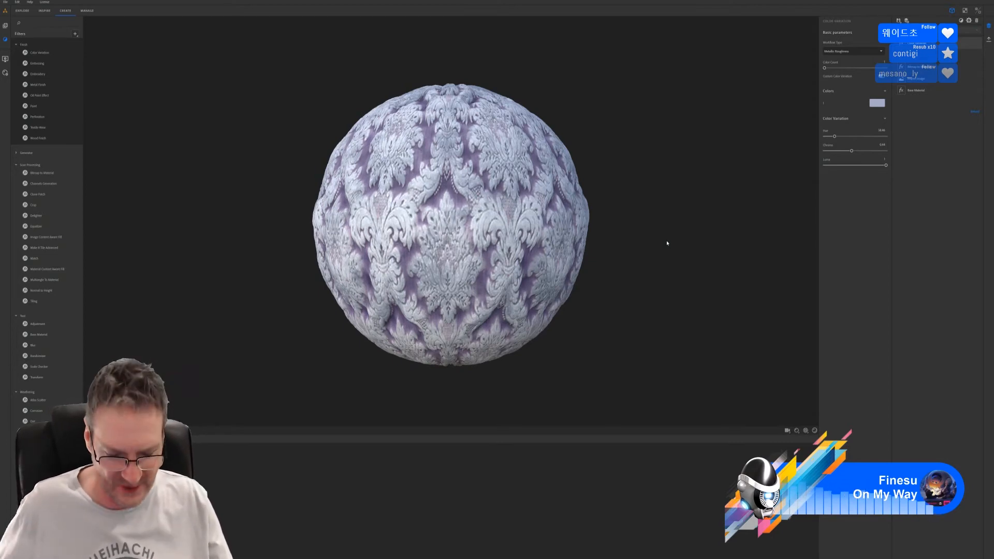
left_click_drag(607, 275, 631, 254)
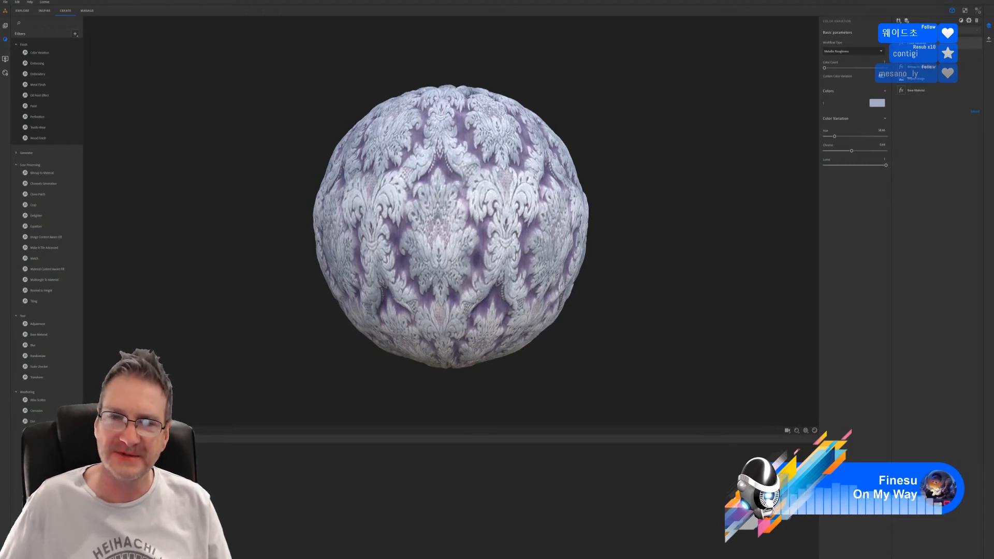
Switch to Substance Painter and examine the quilt's pattern size on the bed from several angles and distances
key("super+d")
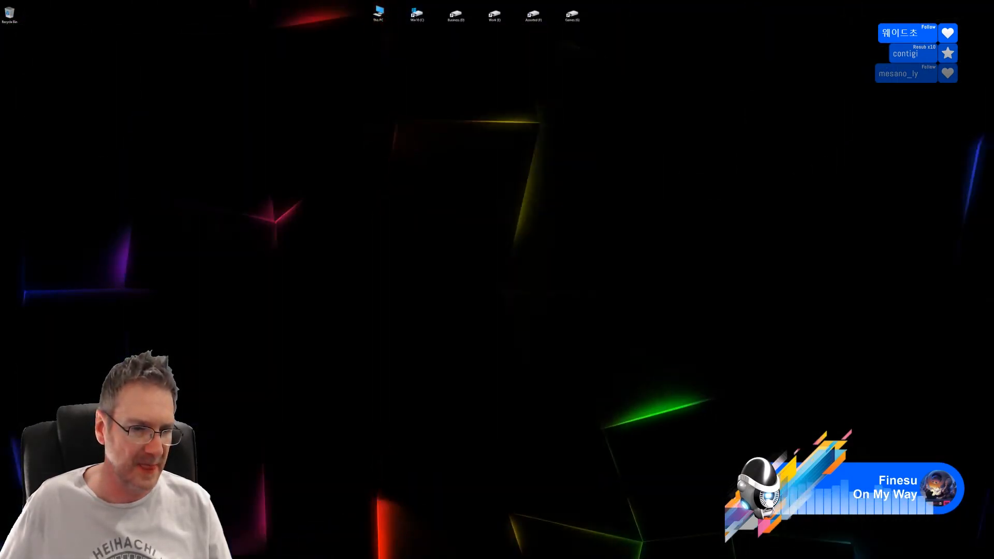
key("alt+Tab")
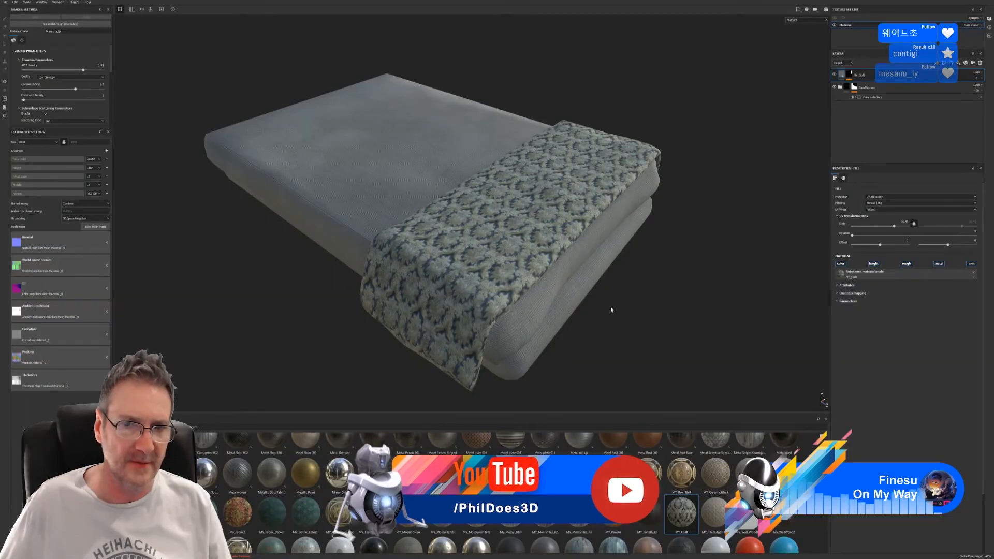
mouse_move(589, 313)
left_mouse_down("alt")
mouse_move(603, 353)
mouse_move(590, 312)
left_mouse_up("alt")
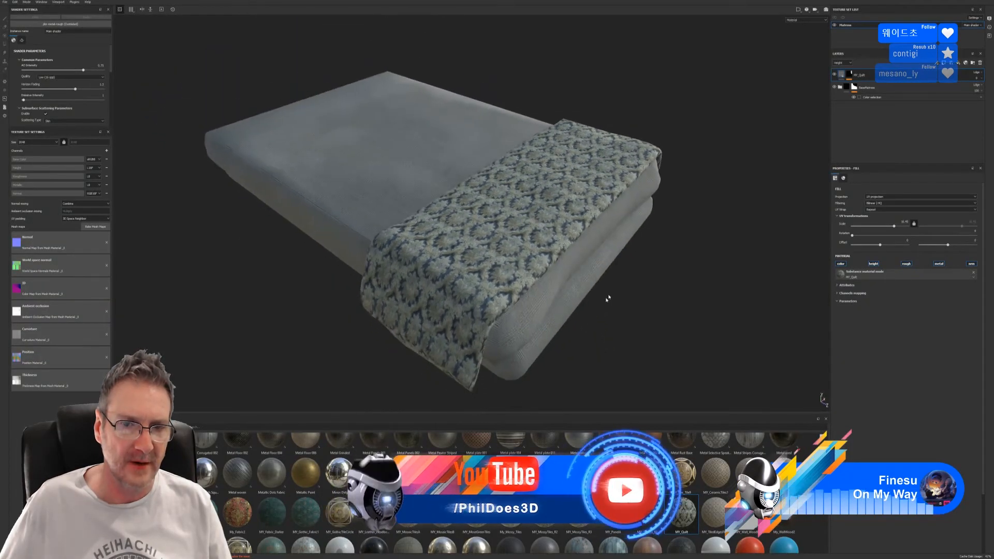
right_click_drag(635, 298, 639, 314, "alt")
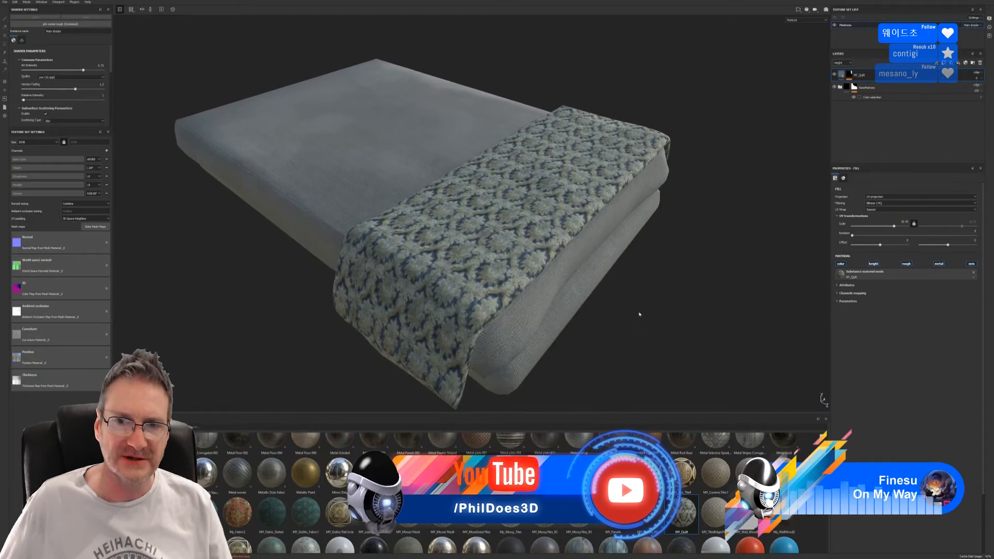
left_click_drag(639, 314, 580, 312, "alt")
right_click_drag(581, 312, 450, 295, "alt")
left_click_drag(450, 295, 440, 264, "alt")
right_click_drag(440, 264, 564, 248, "alt")
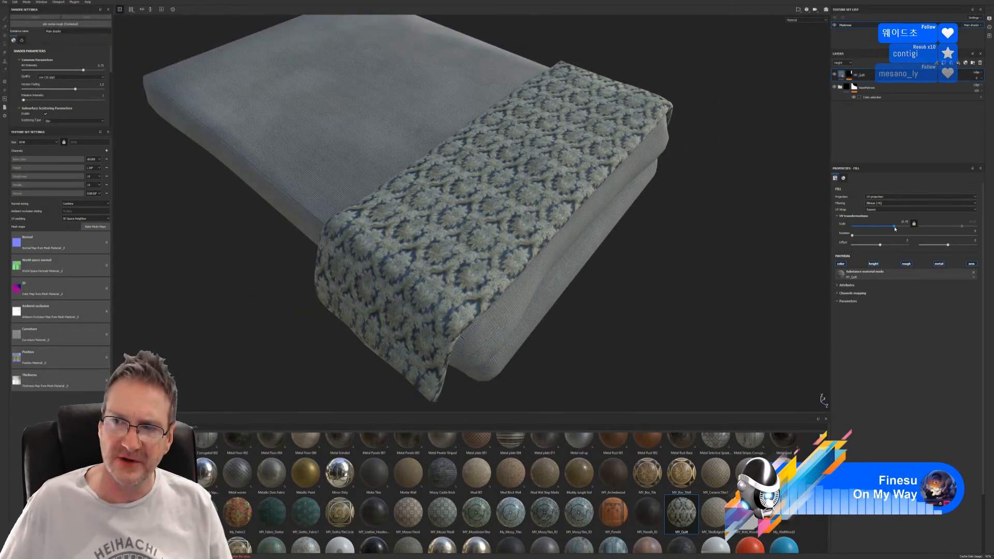
Lower the MY_Quilt fill's UV scale to enlarge the damask pattern on the blanket and check it across the bed
left_click_drag(894, 228, 891, 232)
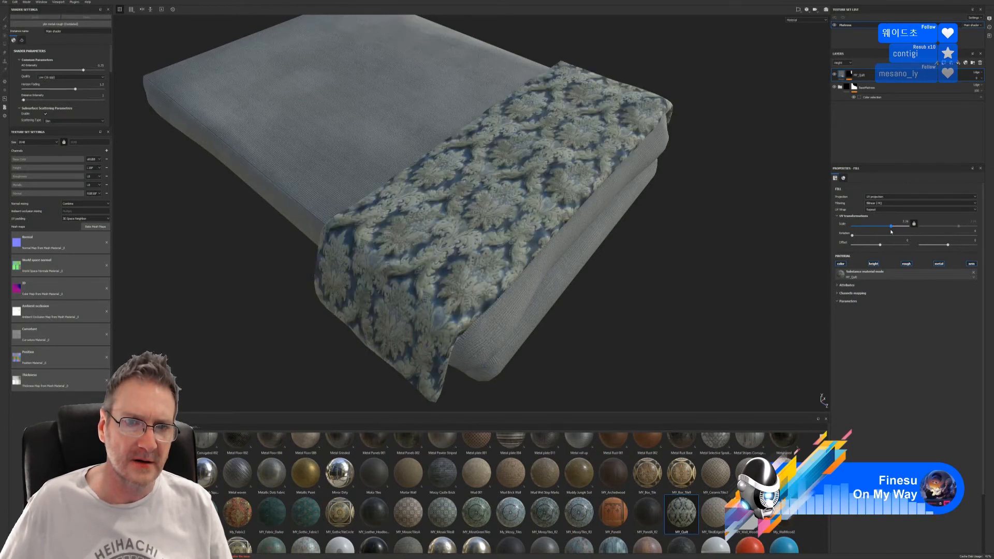
left_click_drag(891, 232, 891, 232)
left_click_drag(595, 295, 420, 279, "alt")
right_click_drag(419, 280, 399, 297, "alt")
left_click_drag(398, 254, 657, 172, "alt")
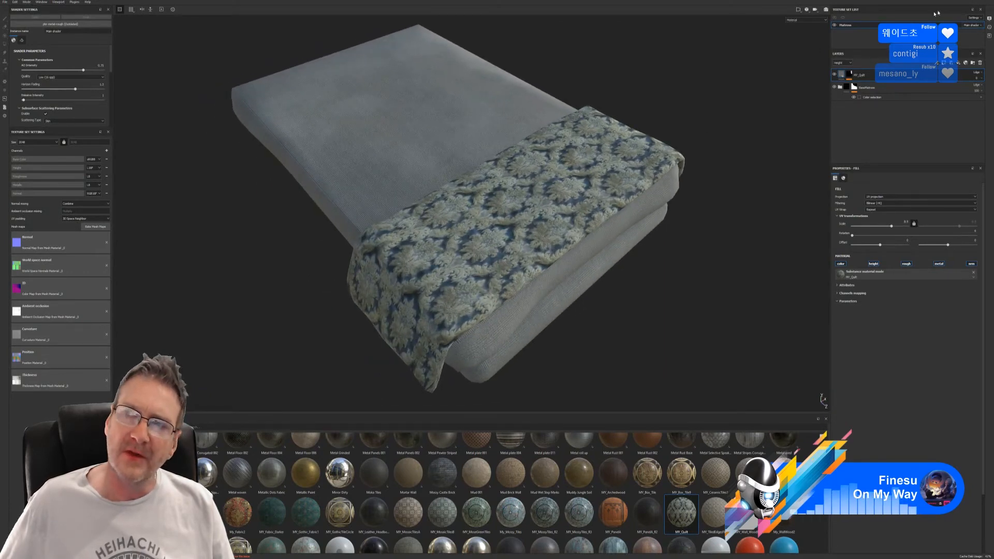
Compare the Substance Alchemist material preview with the quilt on the bed in Substance Painter, ending in Alchemist
key("super+d")
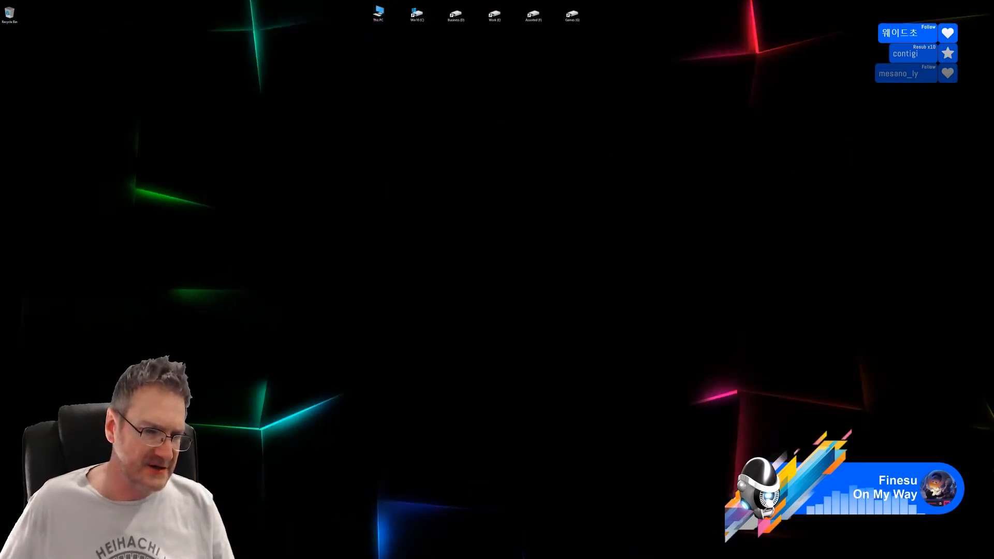
key("alt+Tab")
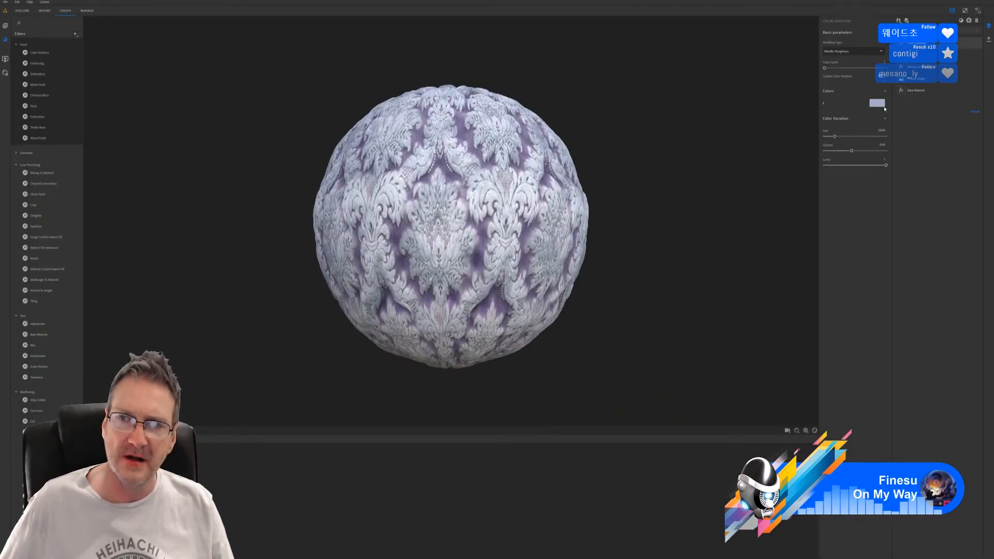
key("alt+Tab")
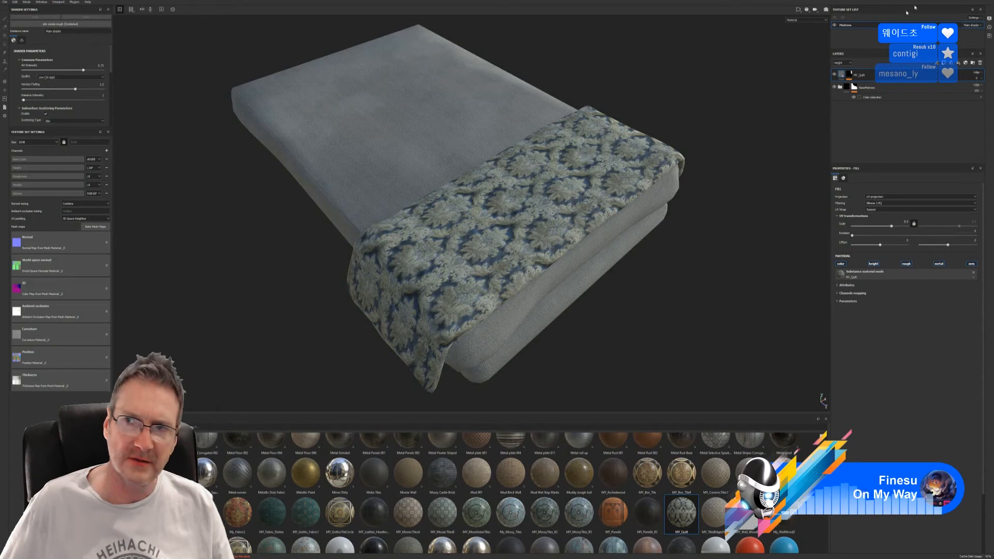
key("alt+Tab")
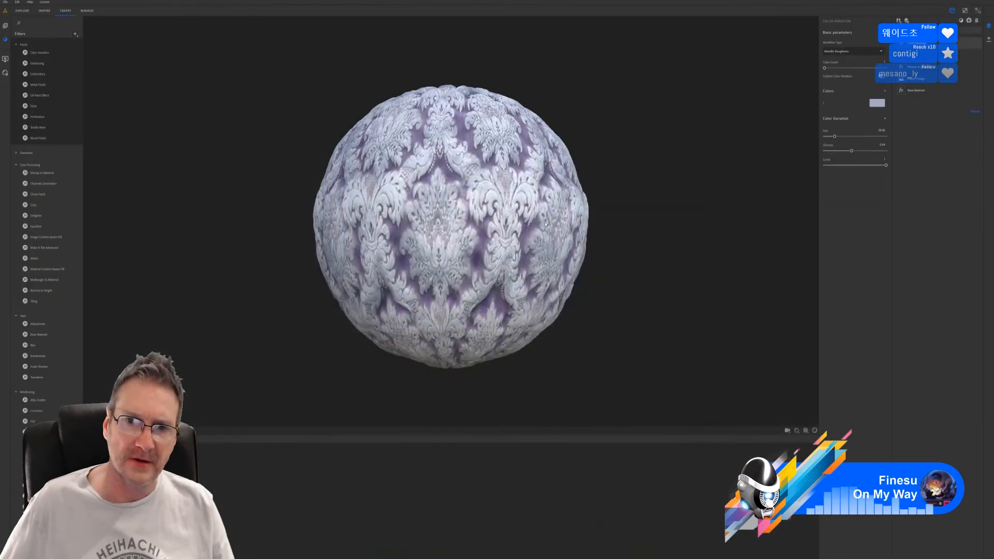
left_click(876, 103)
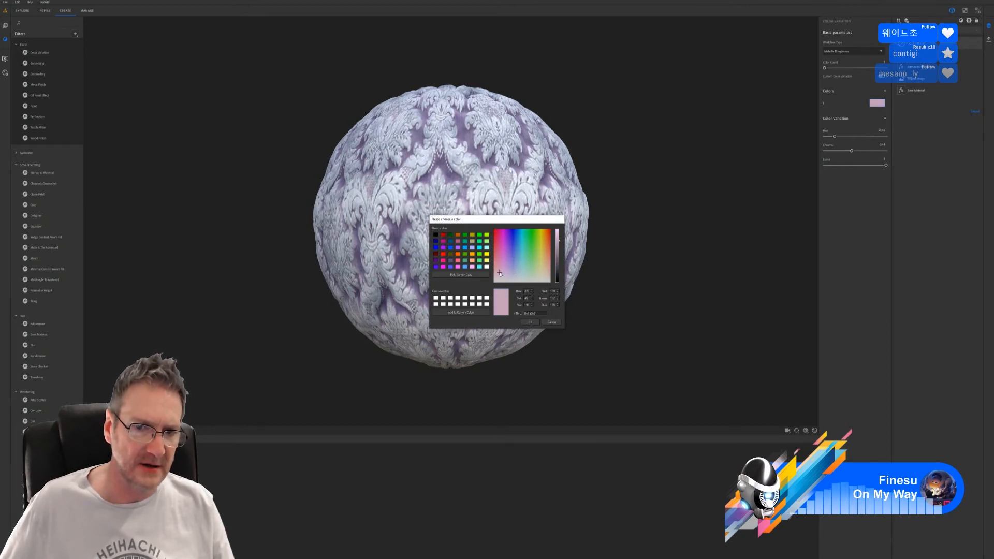
left_click(495, 278)
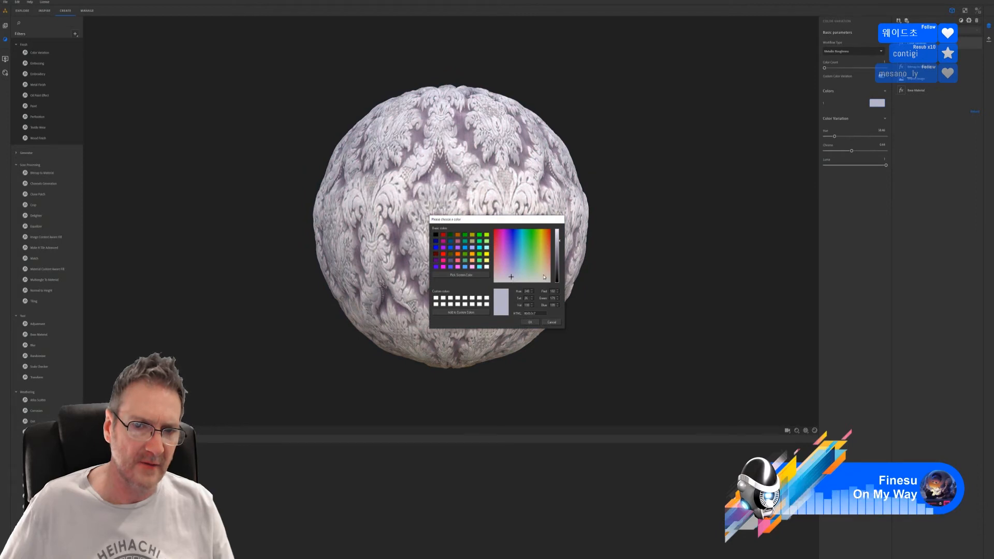
left_click(542, 275)
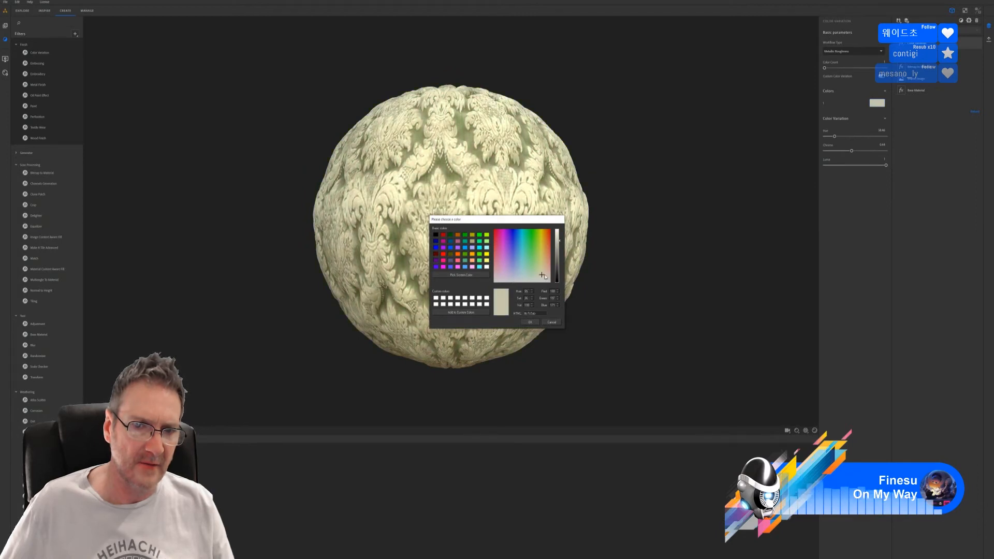
left_click(548, 275)
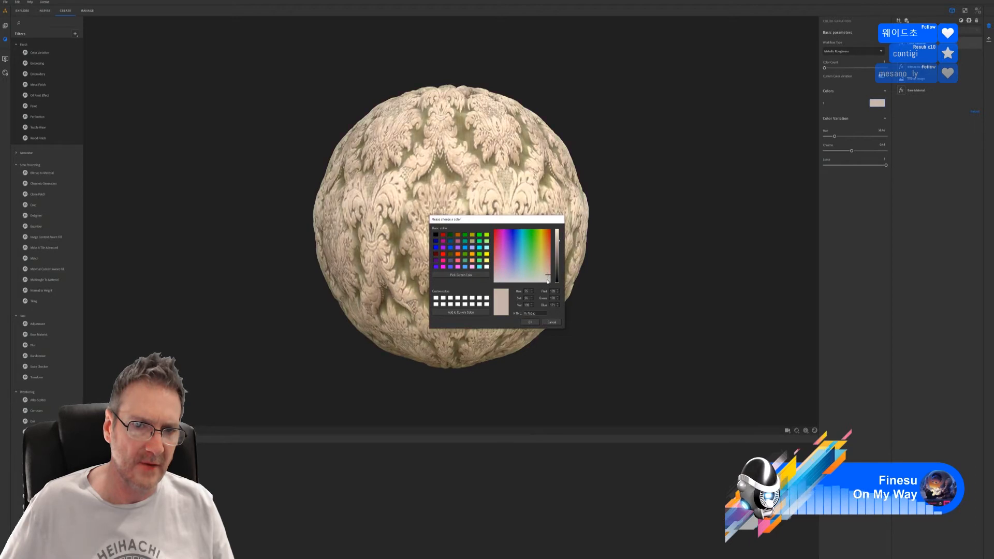
left_click(547, 280)
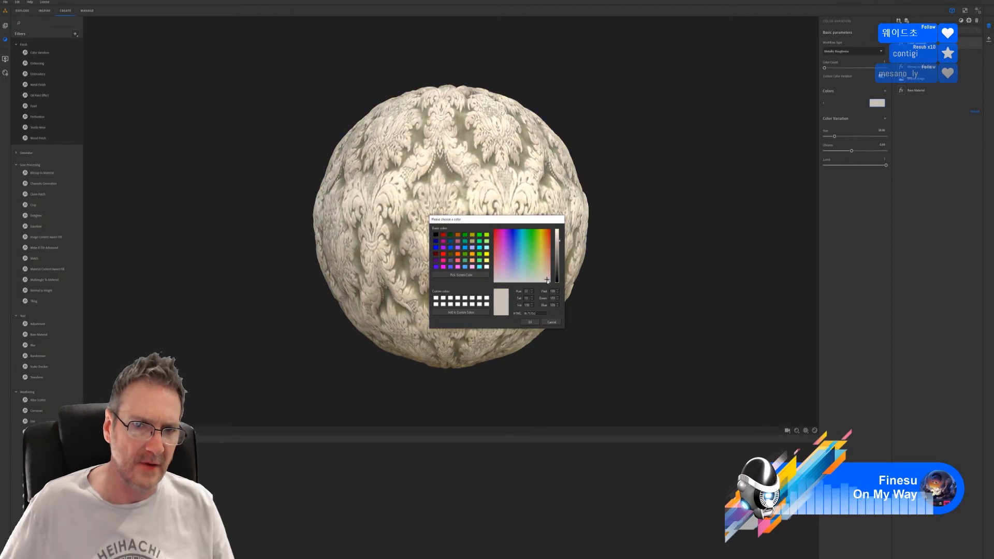
left_click(511, 276)
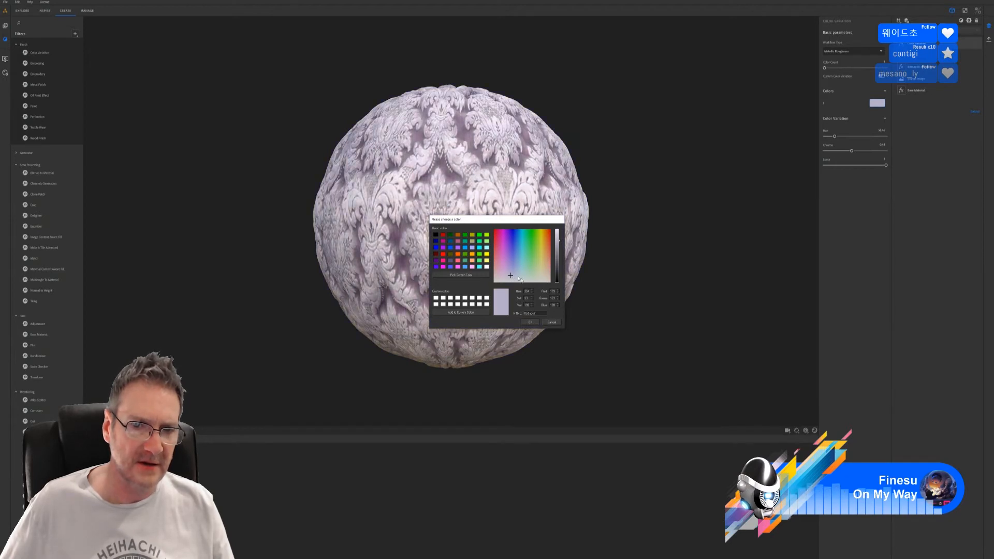
left_click(550, 323)
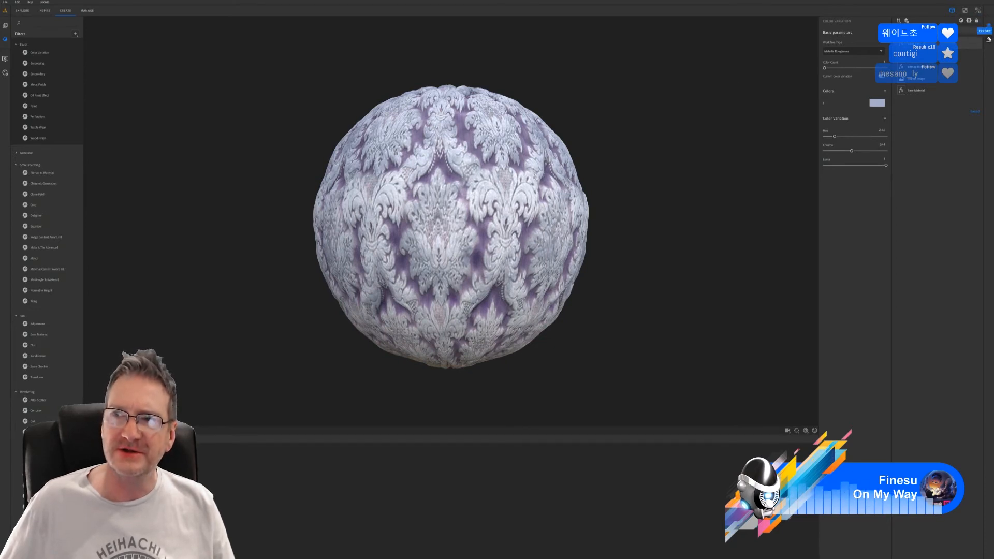
Start exporting the current material and create a MY_Quilt2 folder in Substance Painter's shelf materials folder
left_click(989, 39)
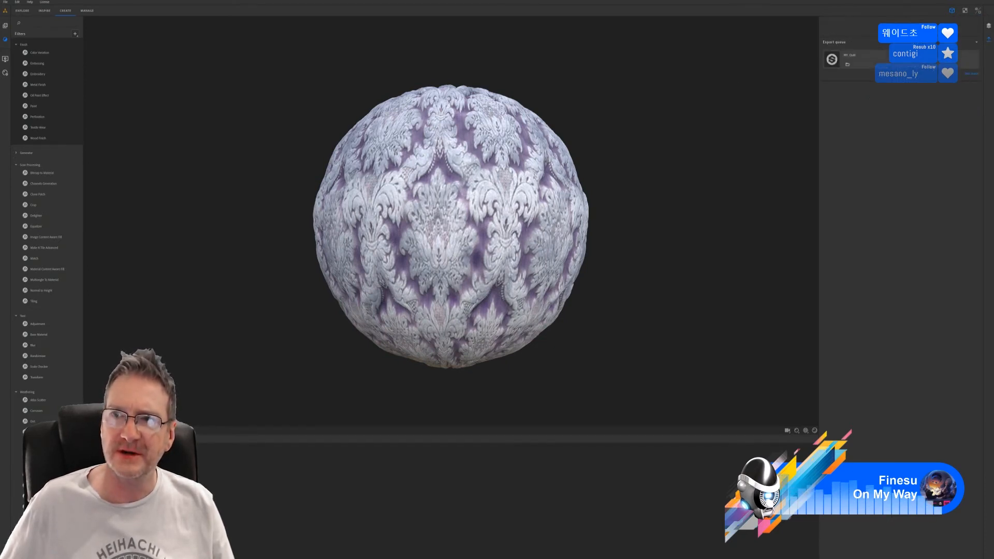
left_click(901, 29)
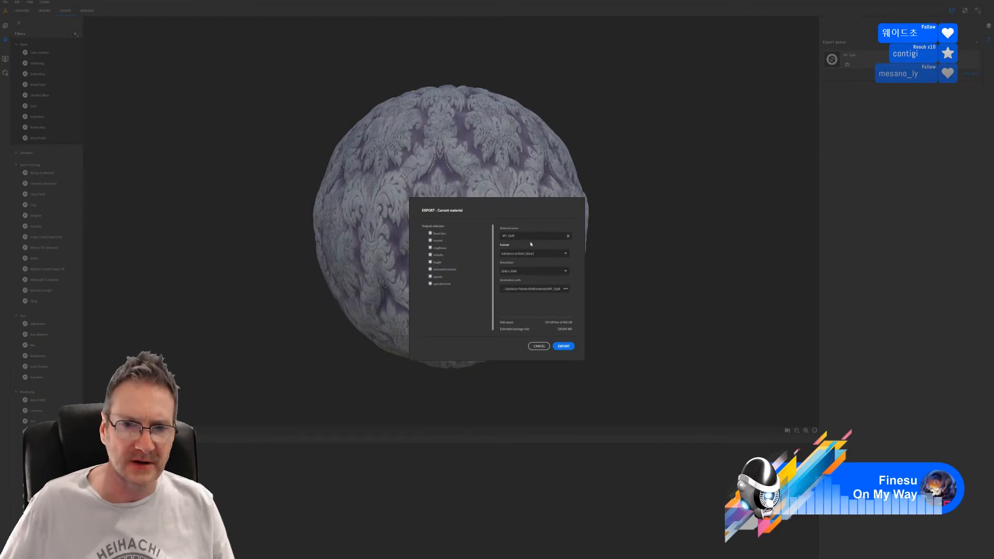
left_click(568, 291)
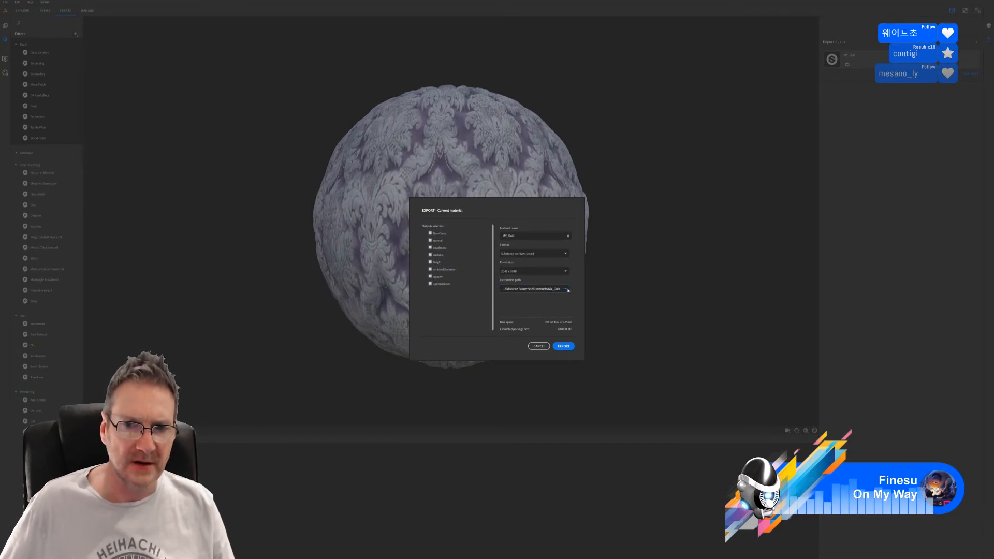
left_click(314, 101)
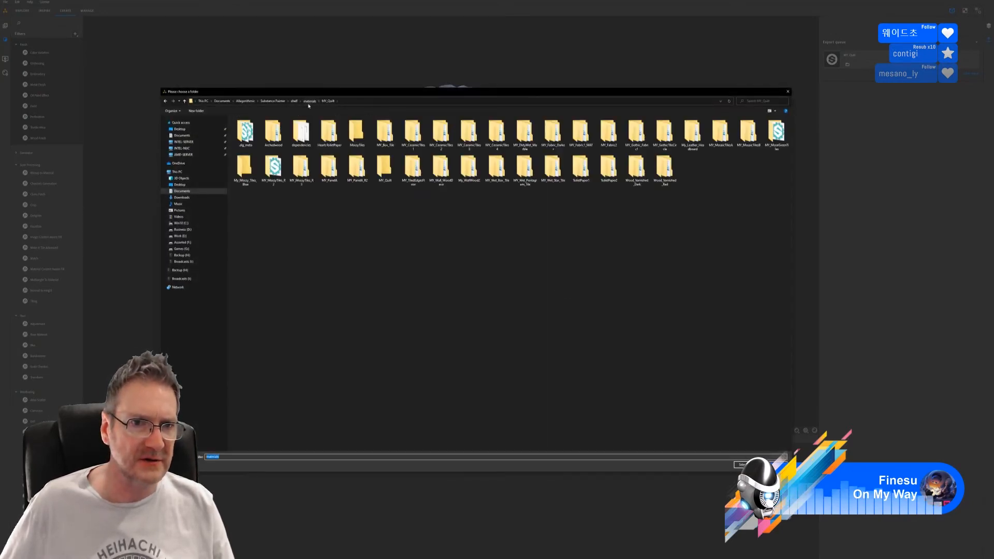
right_click(435, 239)
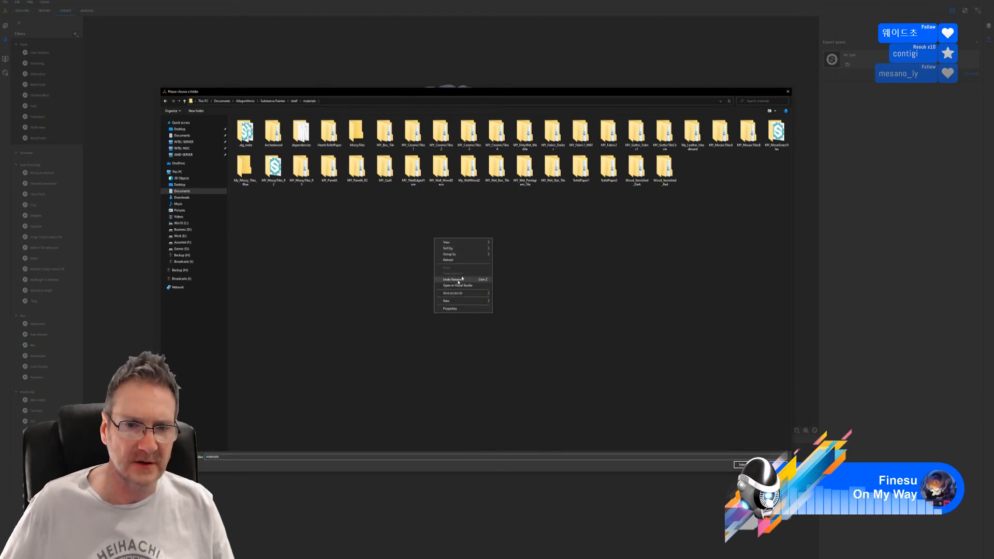
mouse_move(458, 301)
left_click(502, 301)
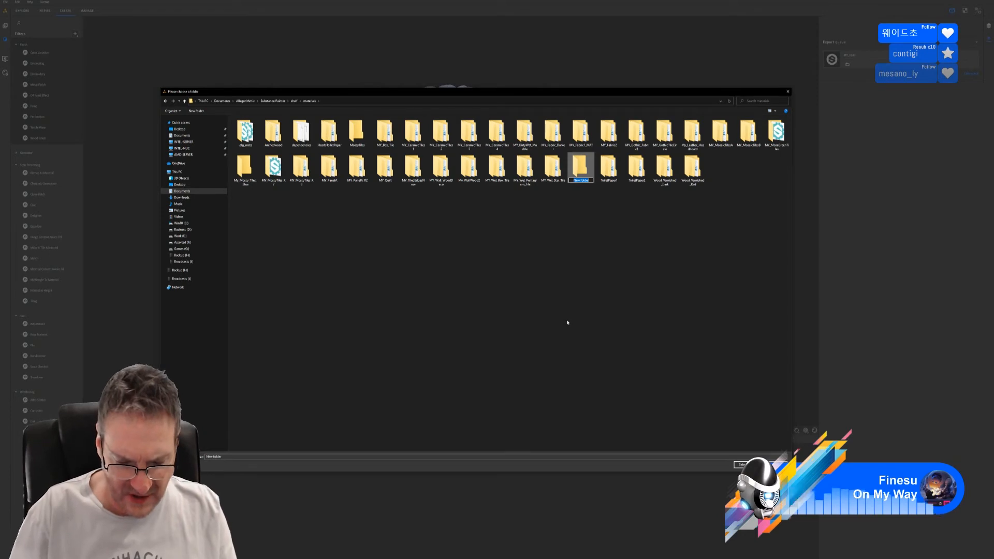
type("MY_Quilt2")
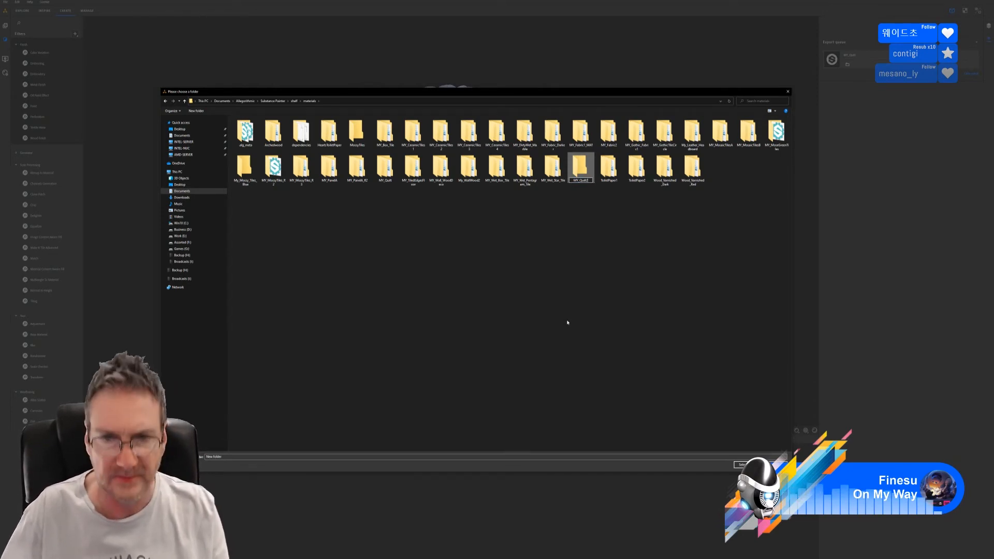
key("Return")
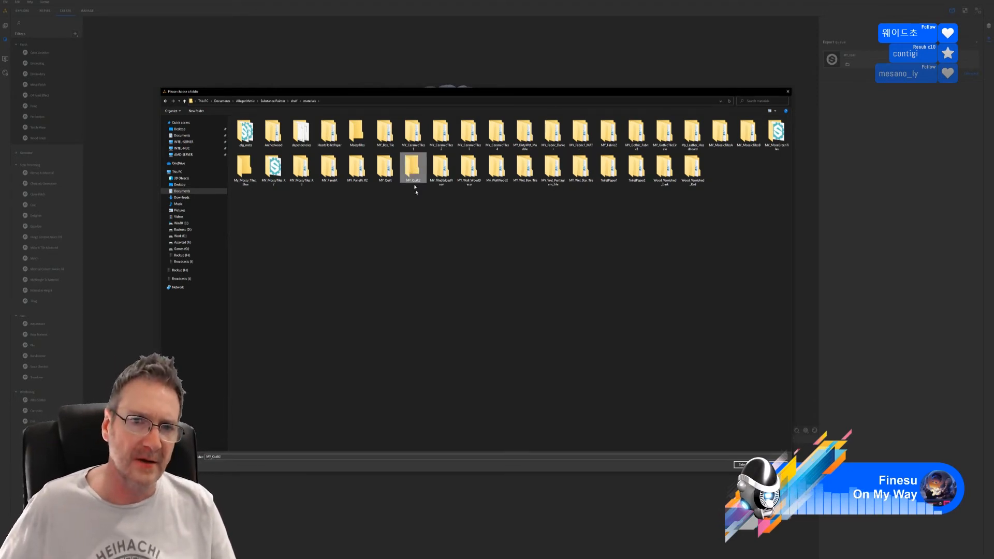
Choose the MY_Quilt2 folder as the destination, name the material MY_Quilt2 and export it
double_click(415, 167)
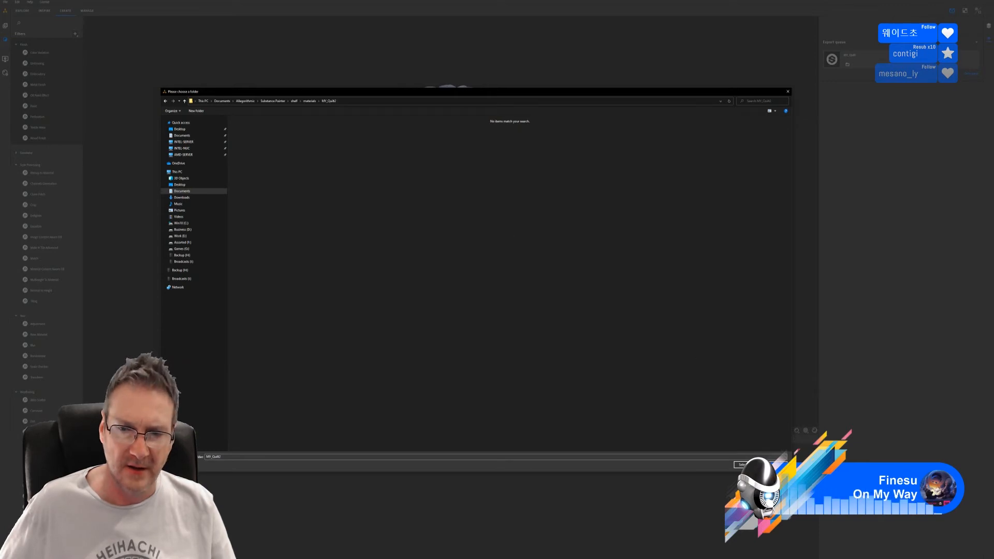
left_click(741, 465)
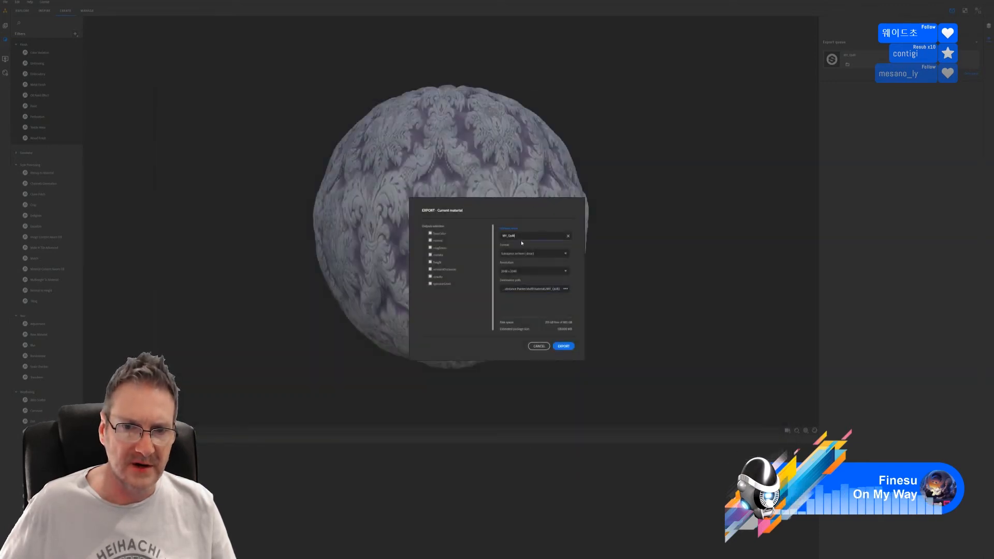
left_click(563, 346)
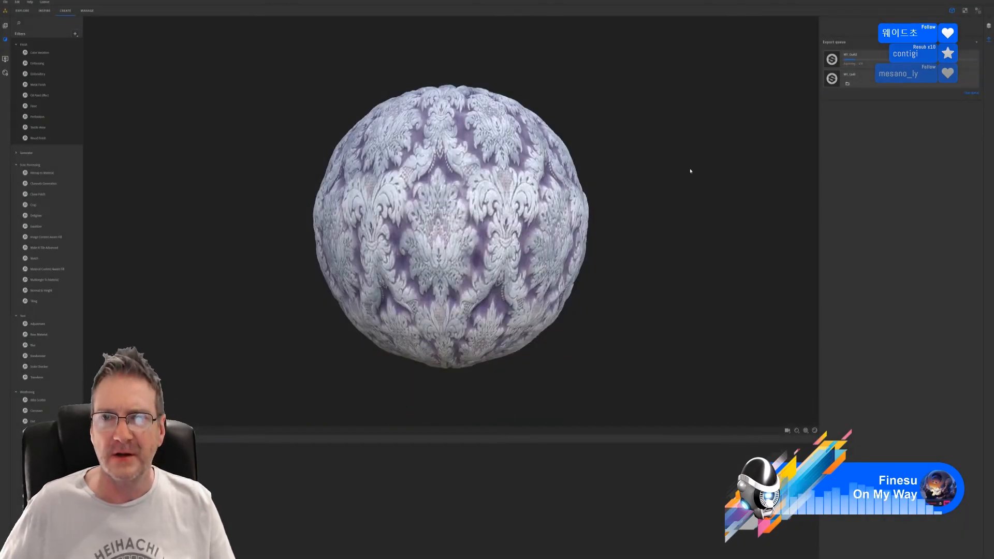
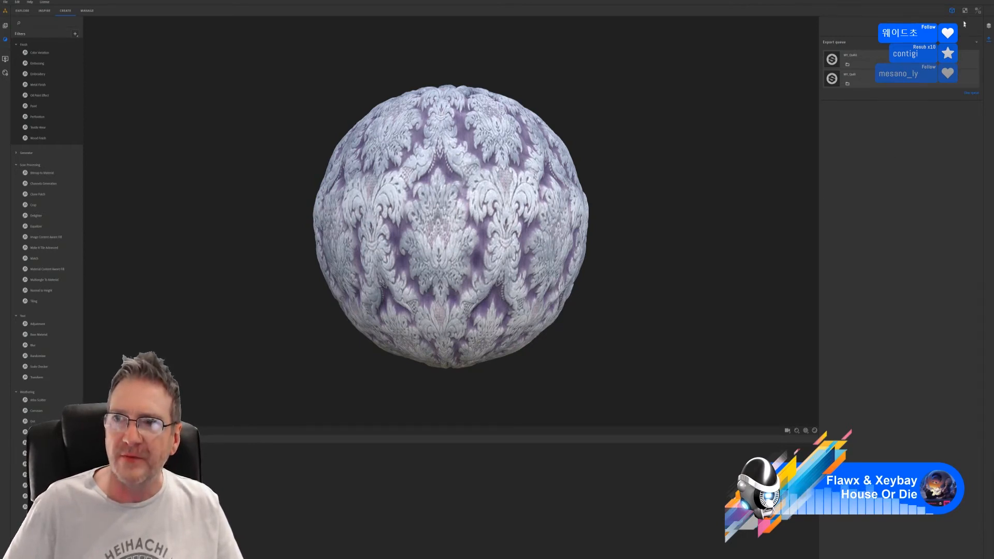
Switch to Substance Painter and add the MY_Quilt2 material to the bed as a new fill layer
key("super+d")
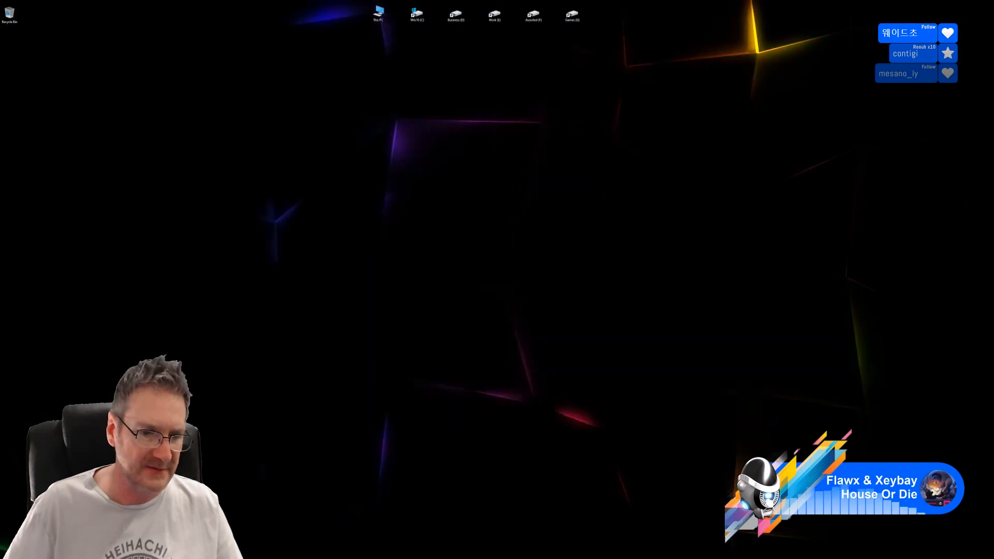
key("alt+Tab")
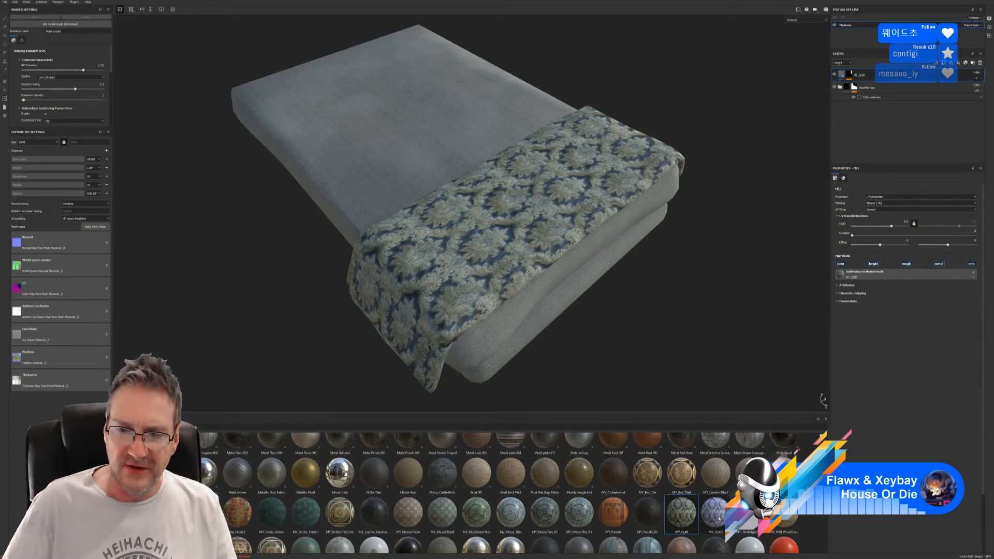
left_click_drag(718, 518, 586, 191)
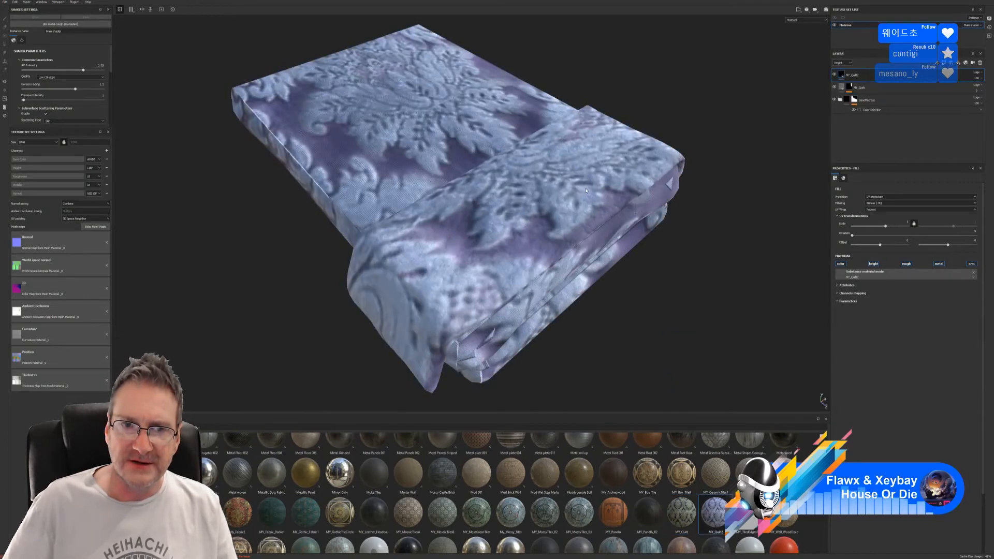
Mask the MY_Quilt2 layer with a color selection that picks the blanket's ID color
right_click(876, 77)
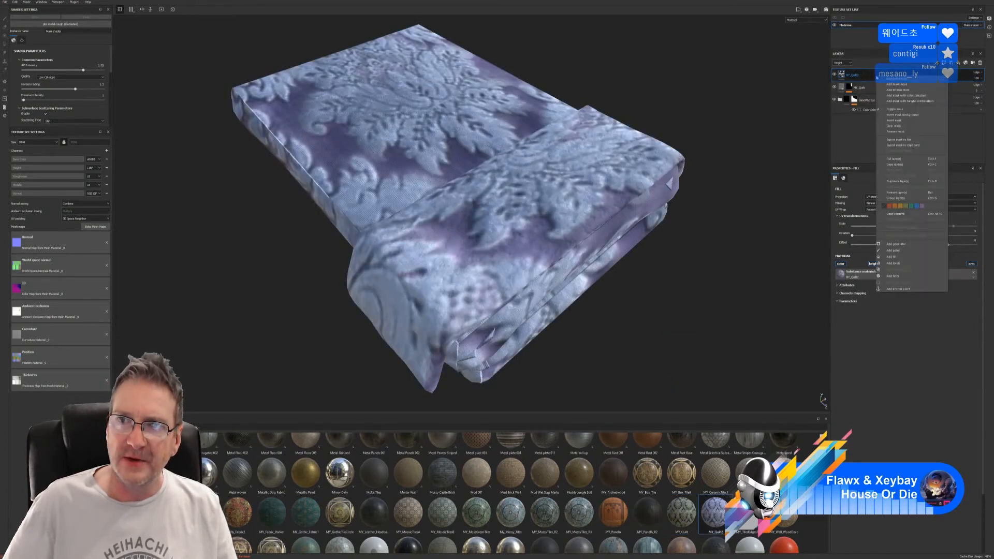
left_click(911, 95)
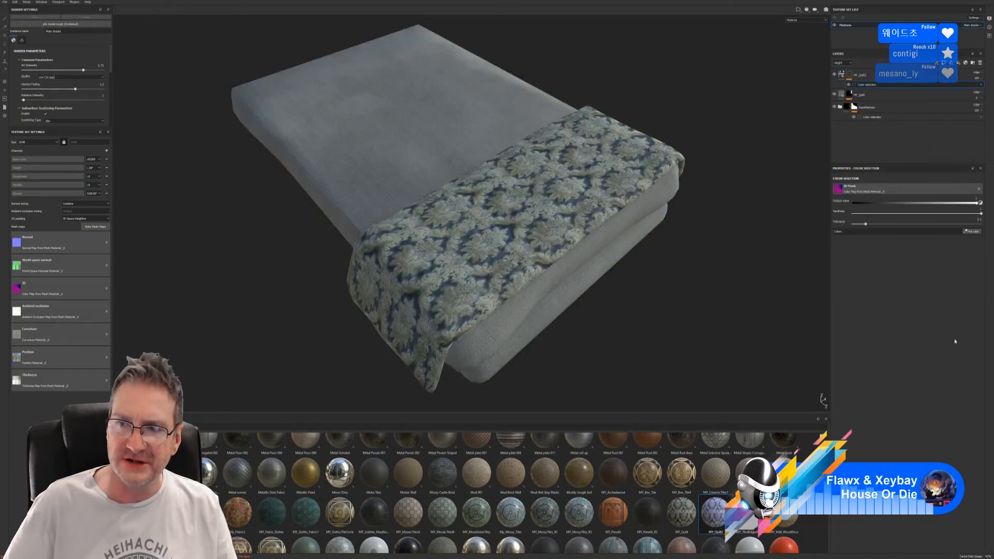
left_click(972, 231)
left_click(550, 192)
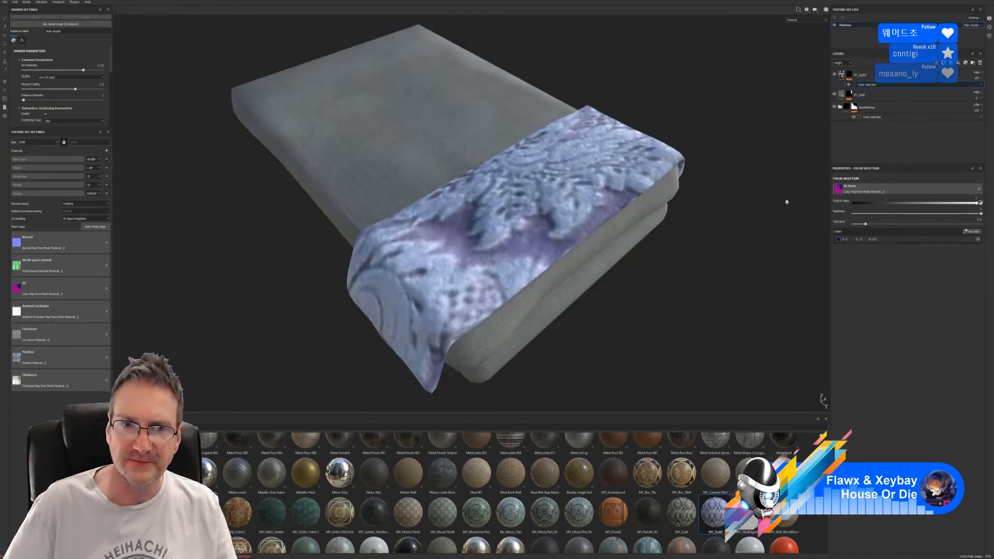
Match the MY_Quilt2 fill's UV scale to the MY_Quilt fill's and lower its height channel opacity to soften the relief
left_click(851, 95)
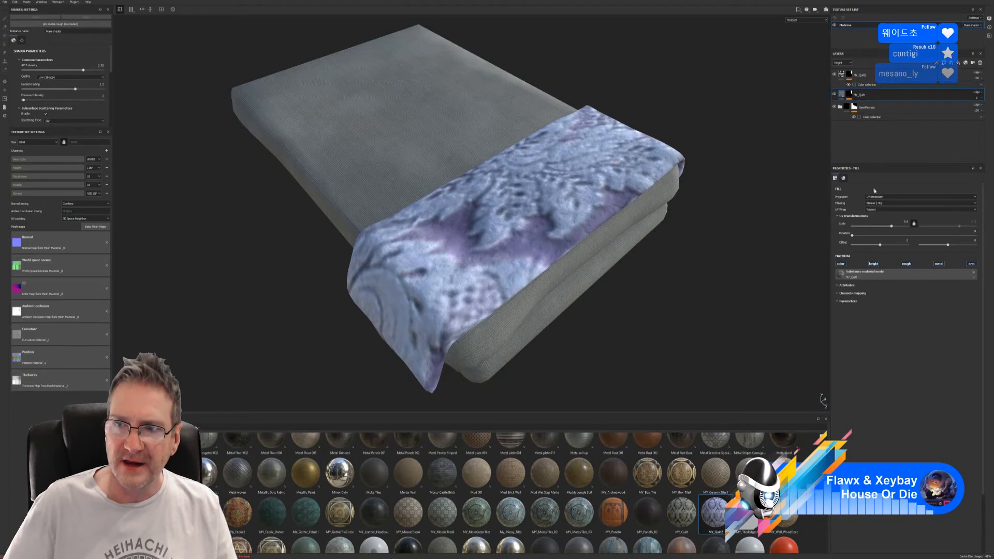
left_click(906, 222)
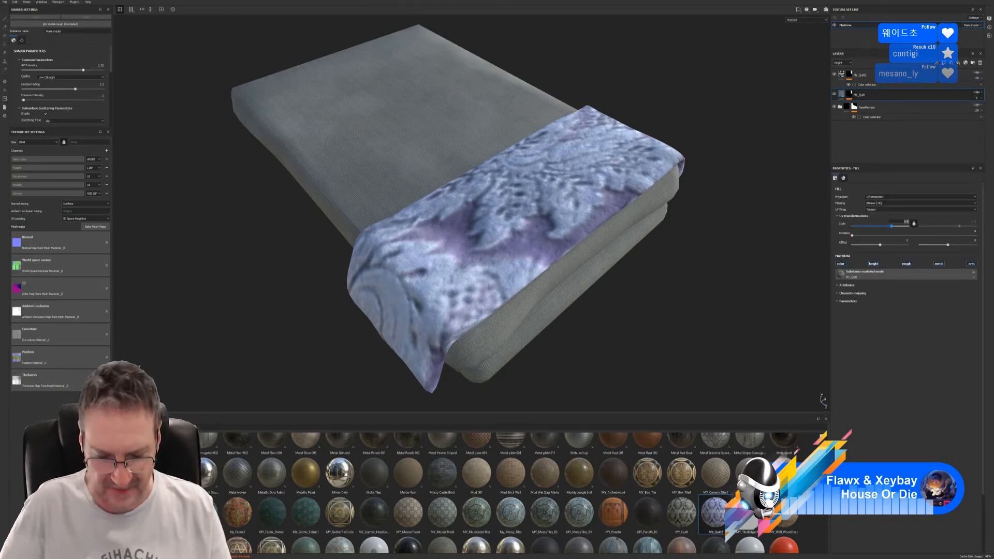
left_click(842, 78)
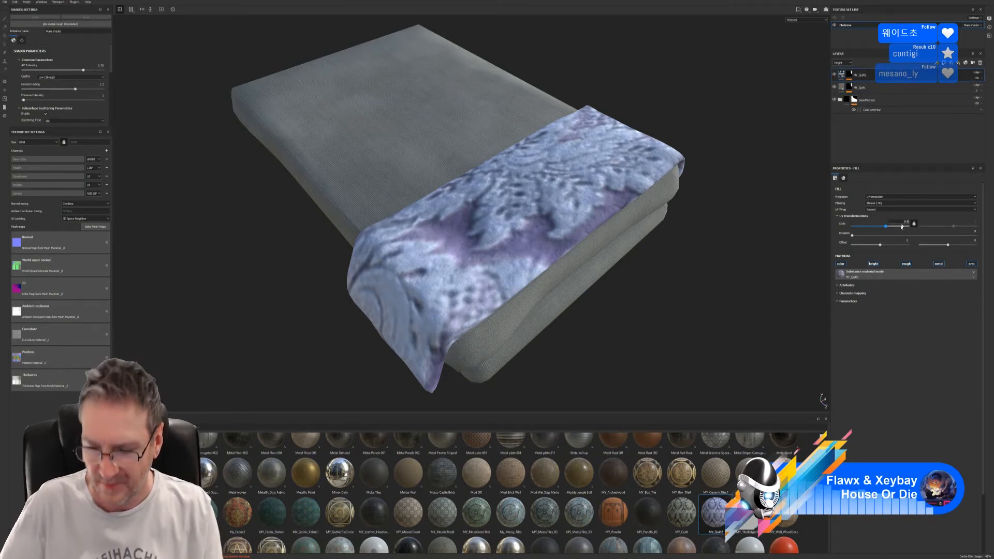
key("Return")
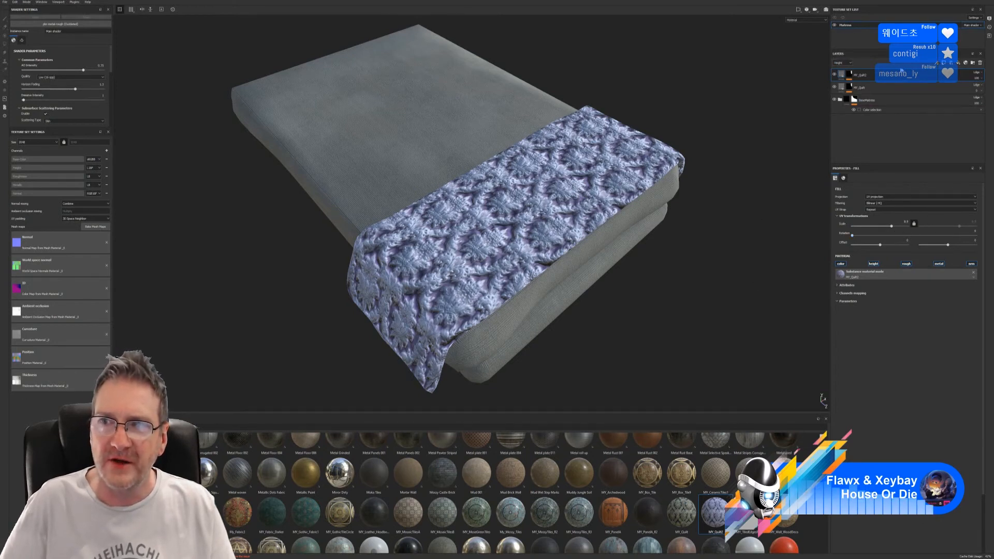
left_click(980, 78)
left_click_drag(991, 88, 966, 89)
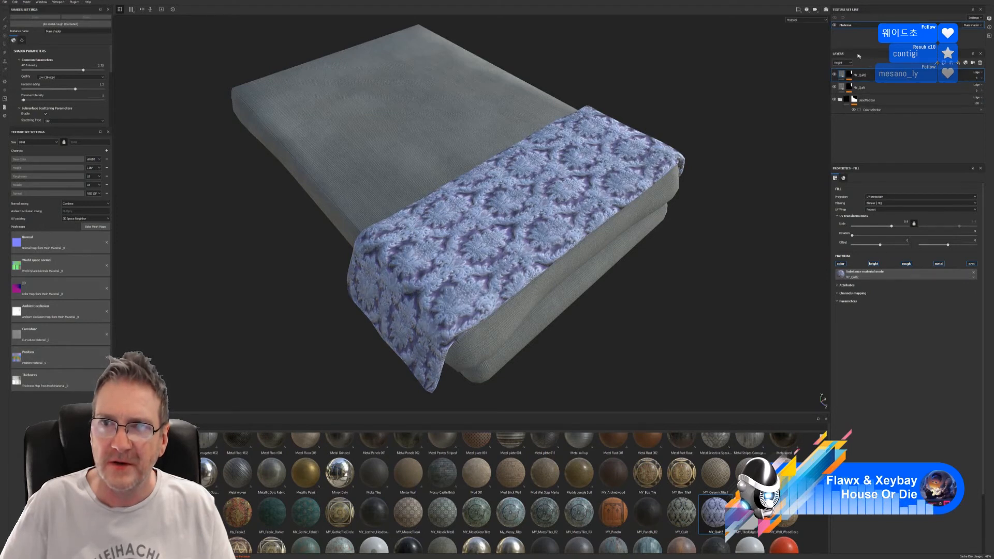
Show the layer stack's Base Color channel and toggle MY_Quilt2 off and on to compare the two quilt colors
left_click(842, 63)
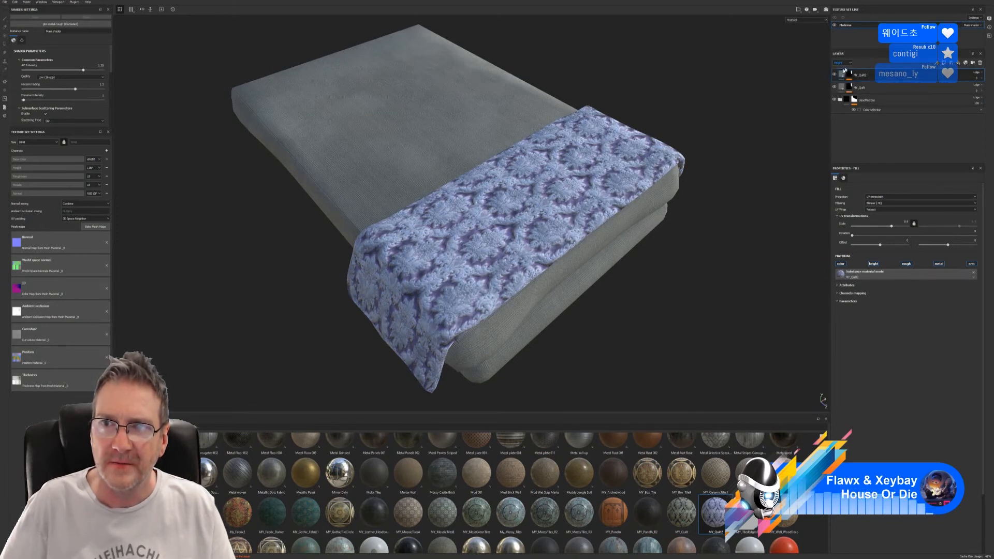
left_click(846, 68)
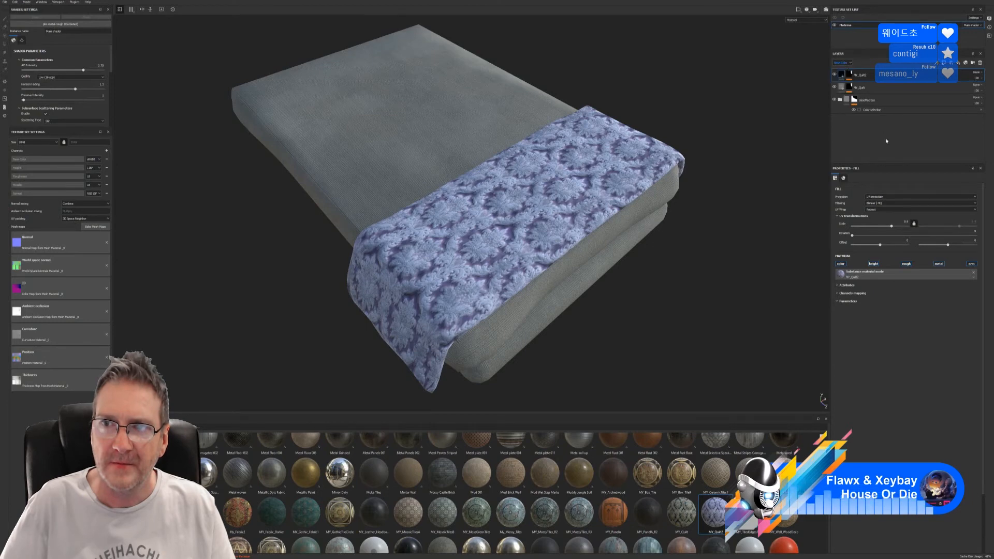
left_click(834, 74)
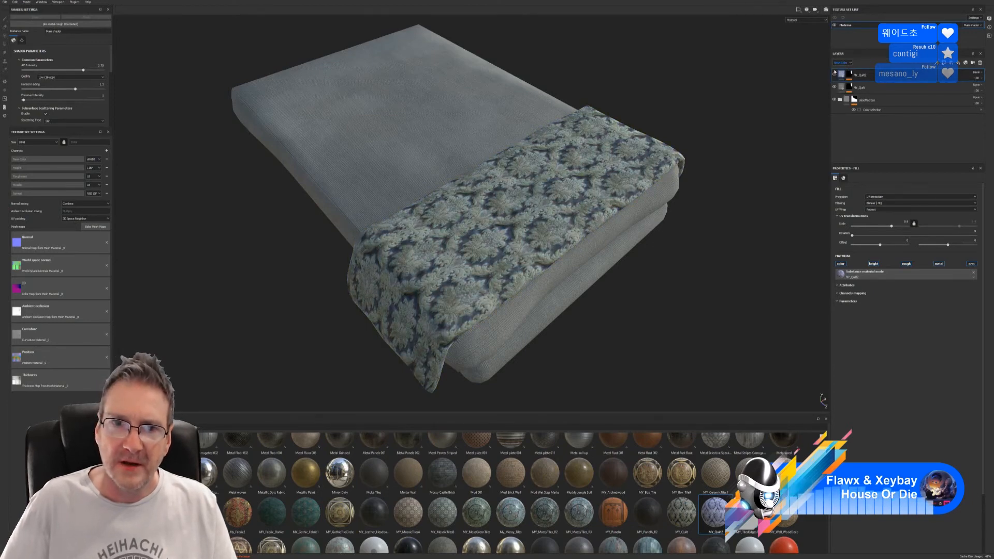
left_click(834, 73)
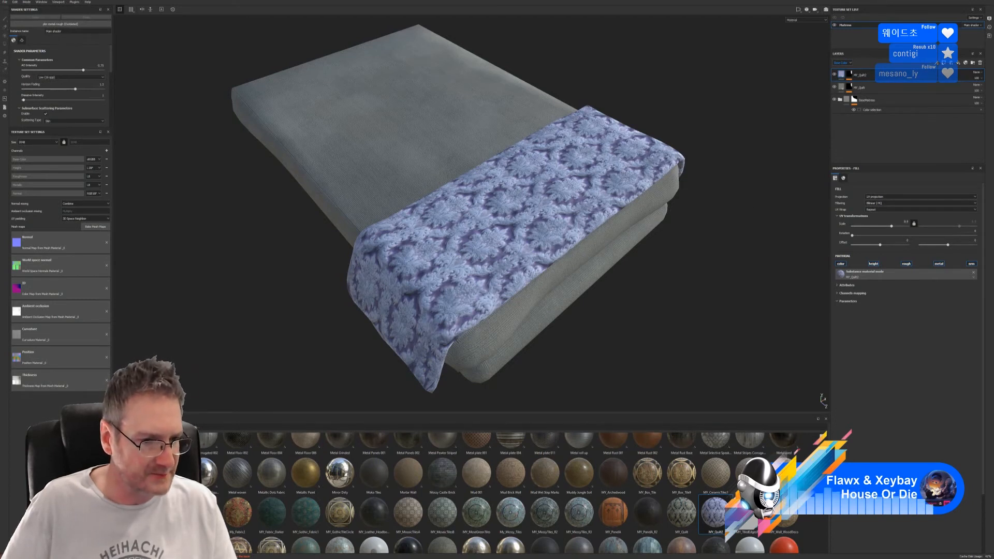
Apply the Surface Worn smart mask to the MY_Quilt2 layer
left_click(119, 452)
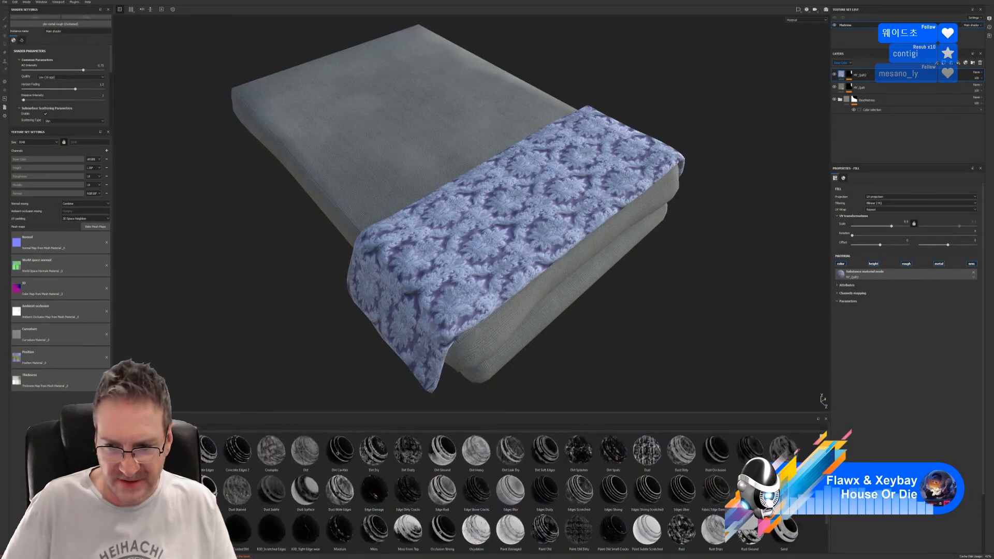
scroll(496, 539, "down", 1)
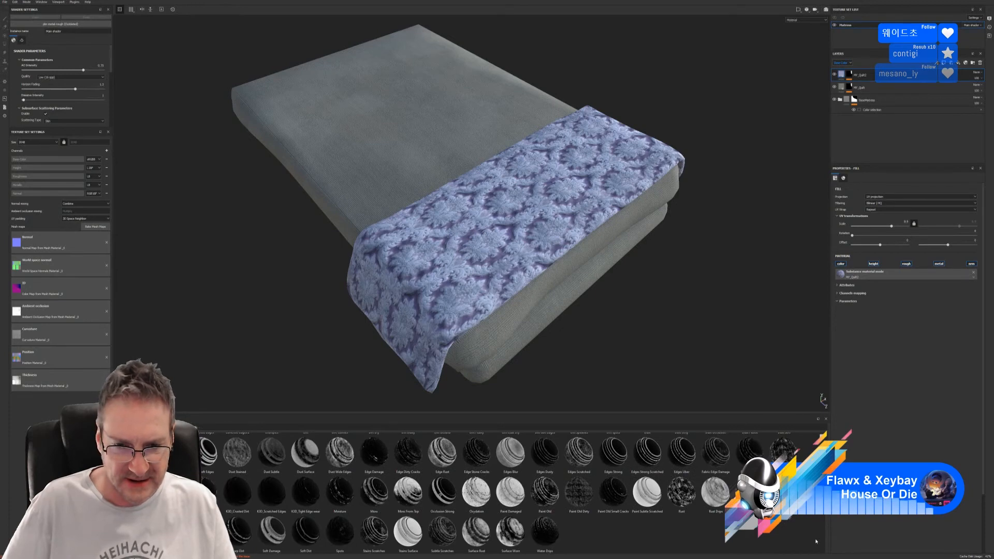
mouse_move(500, 538)
left_mouse_down()
mouse_move(880, 137)
mouse_move(877, 78)
mouse_move(891, 69)
mouse_move(882, 75)
left_mouse_up()
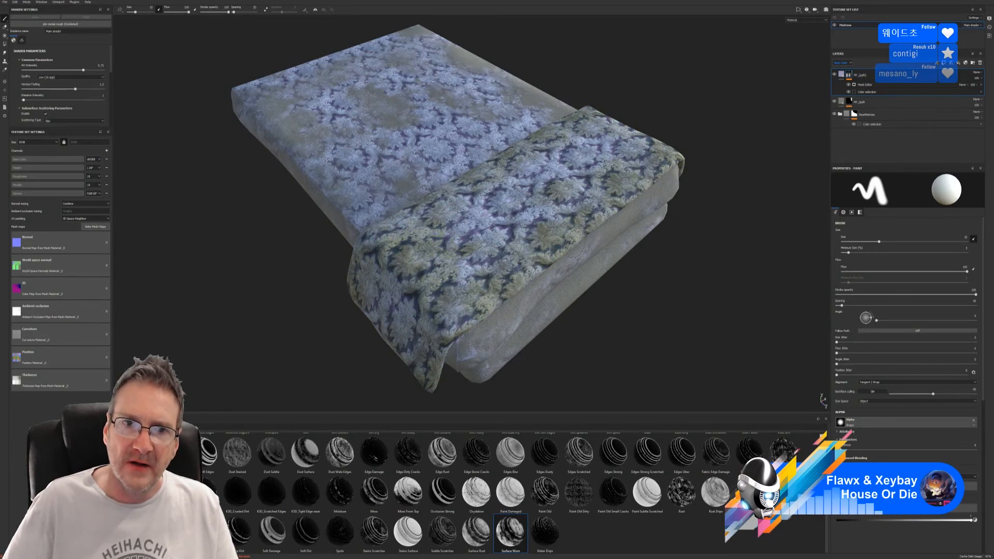
Group the MY_Quilt and MY_Quilt2 layers and name the group Quilt
right_click(869, 102)
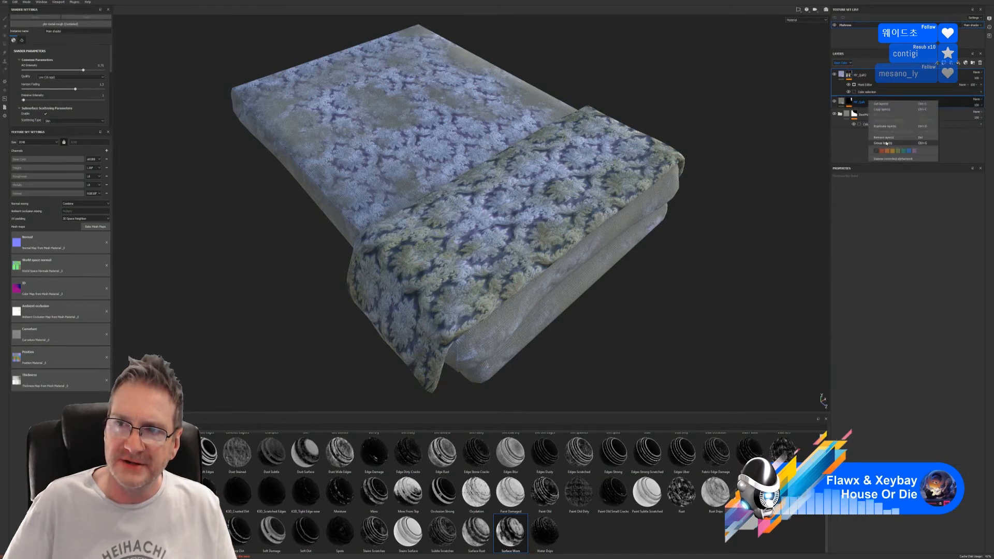
left_click(886, 143)
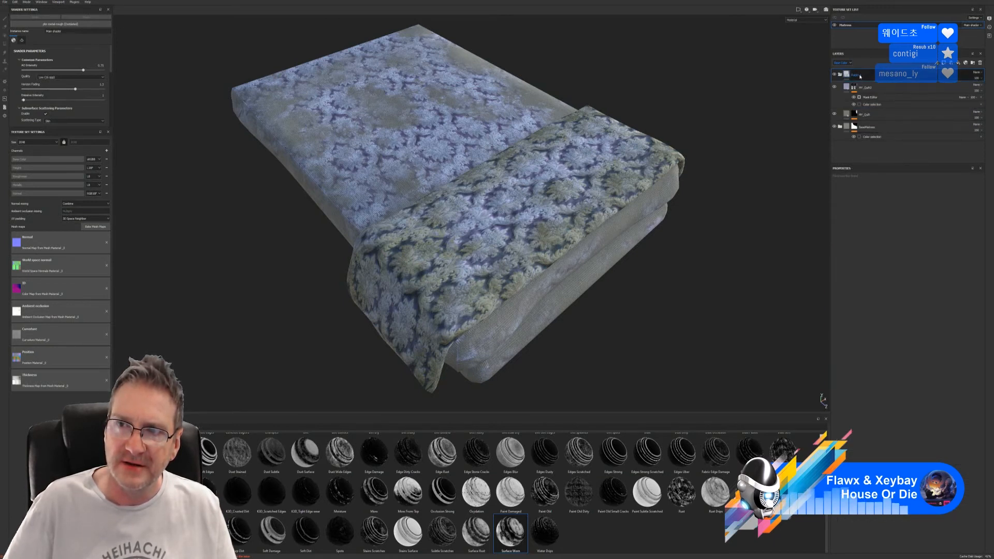
type("Quil")
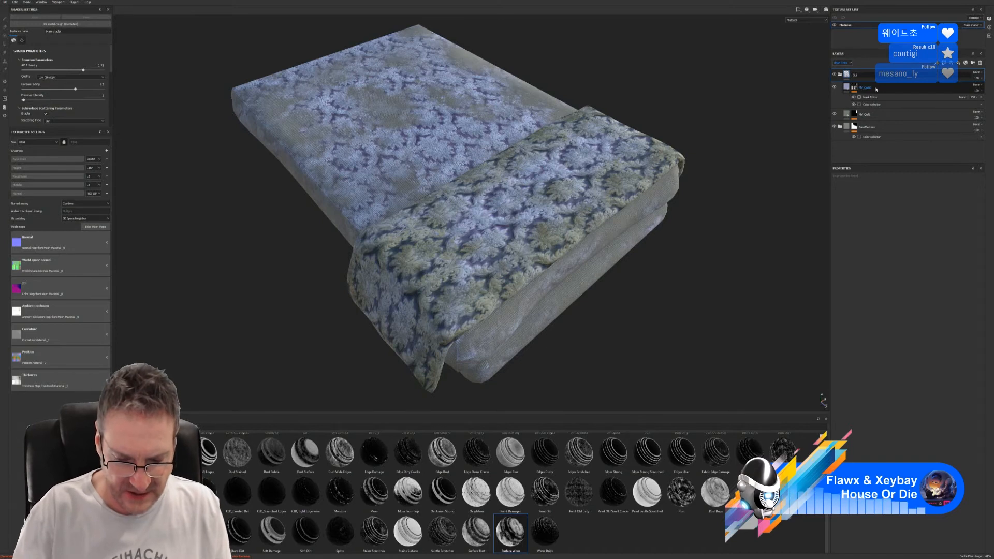
type("t")
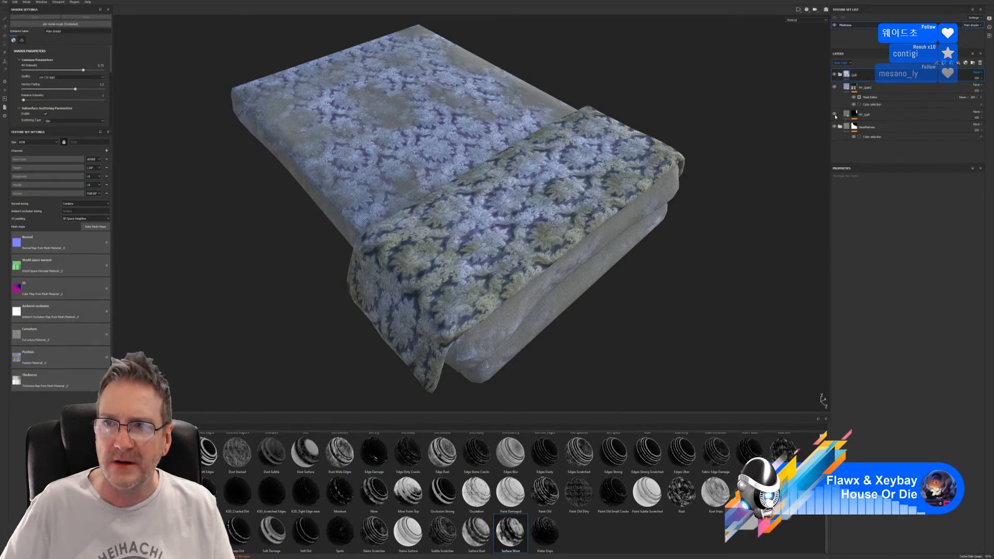
Add a color selection mask to the Quilt group and pick the blanket's dark blue ID color
left_click(834, 114)
left_click(834, 115)
left_click(857, 118)
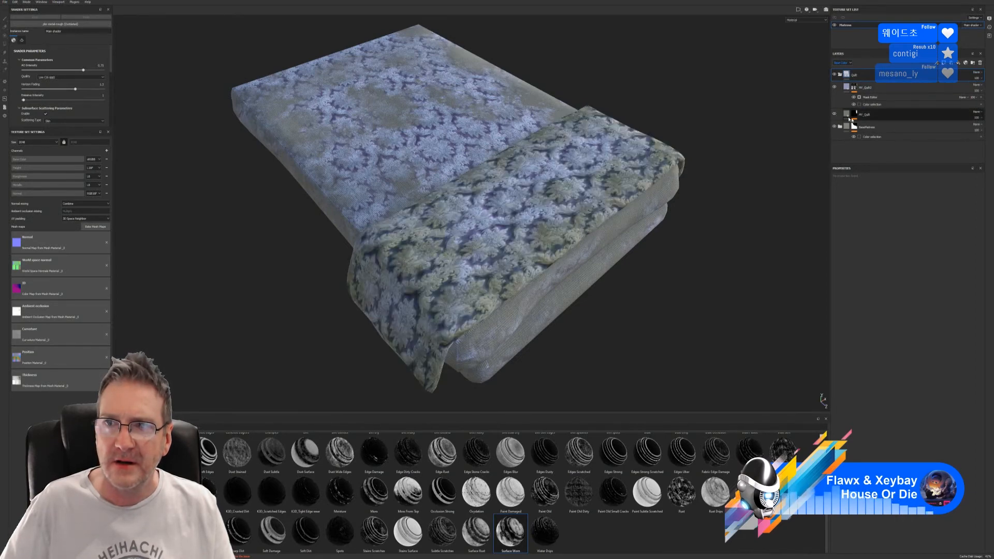
left_click(841, 77)
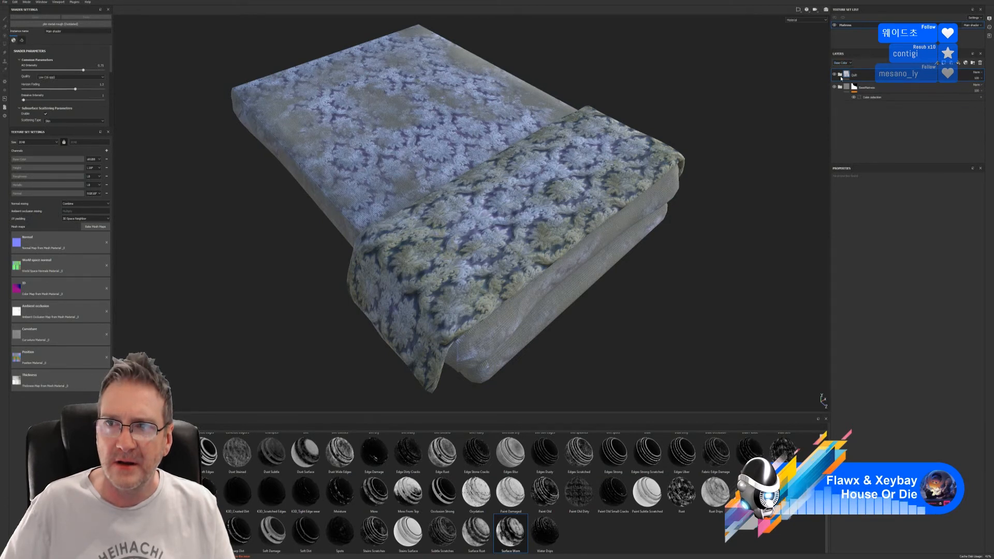
left_click(841, 77)
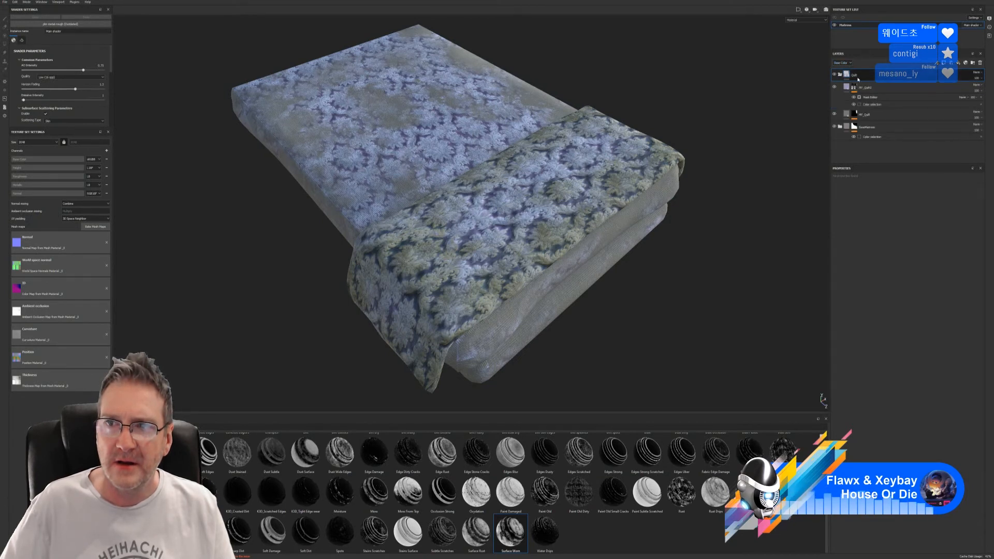
right_click(896, 78)
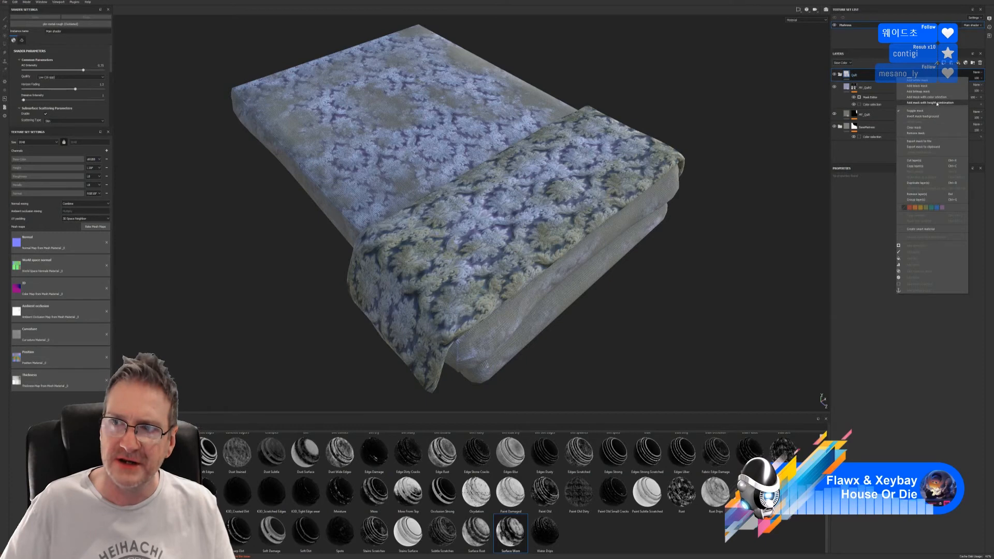
left_click(929, 97)
left_click(973, 232)
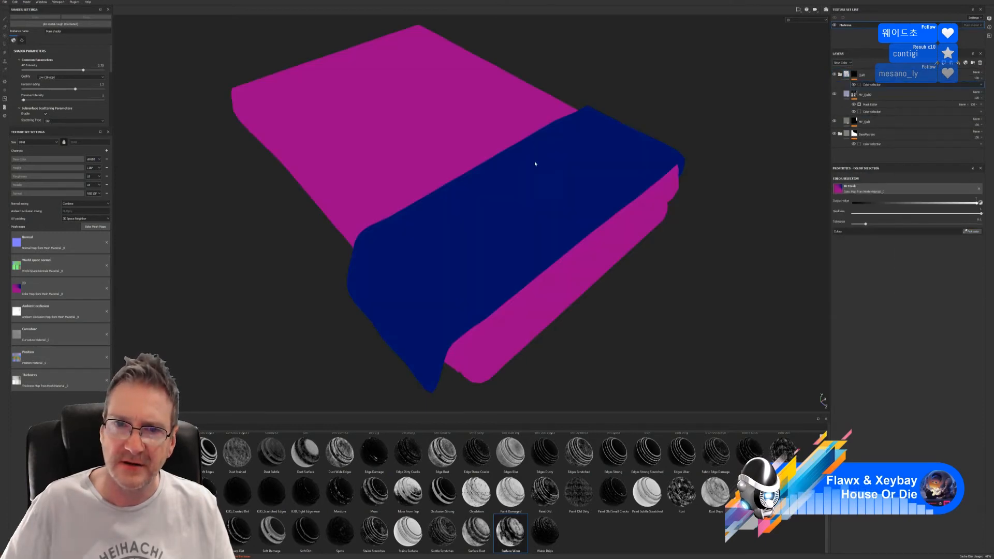
left_click(534, 163)
left_click_drag(614, 279, 664, 265, "alt")
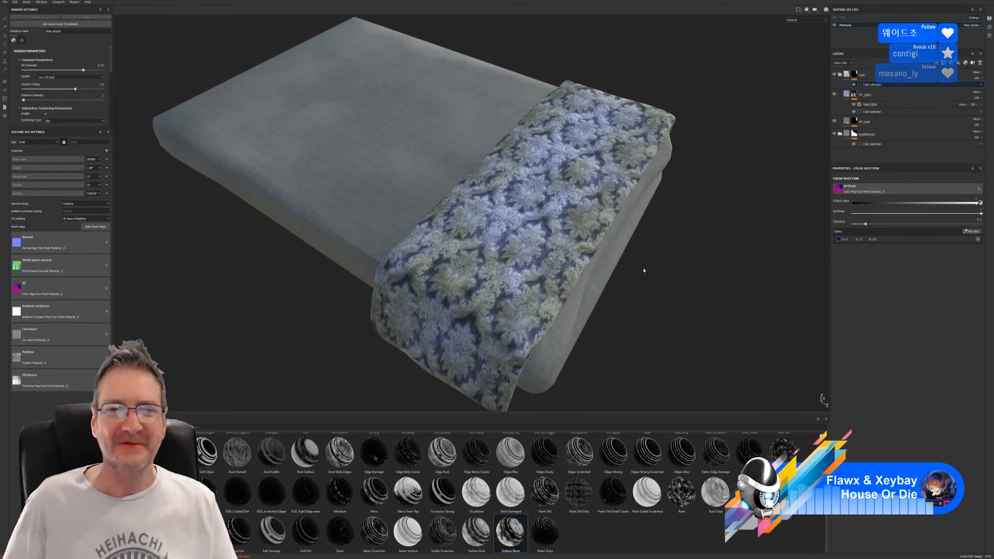
left_click_drag(593, 294, 572, 283, "alt")
Turn on Global Invert in the MY_Quilt2 mask's Mask Editor generator and raise its Global Balance
left_click(849, 95)
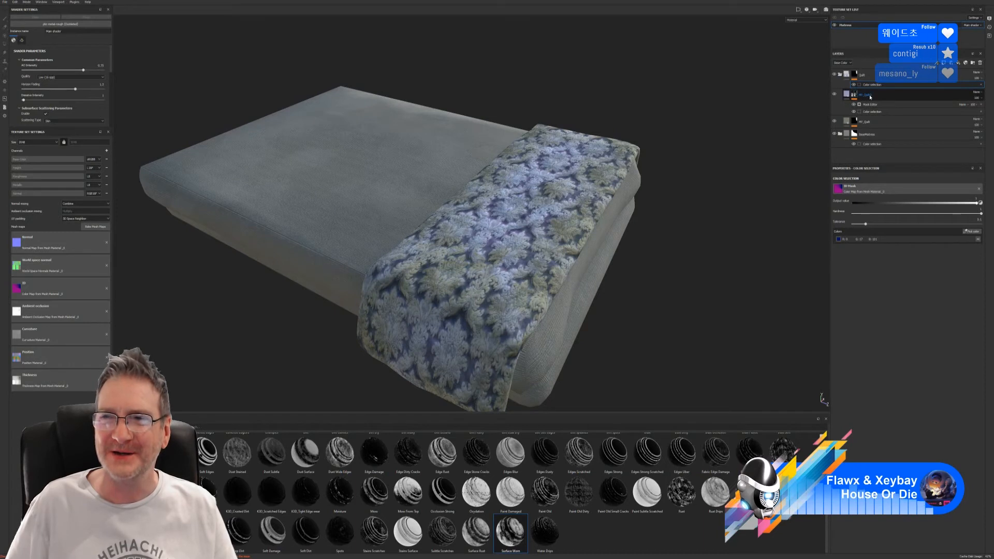
left_click(880, 112)
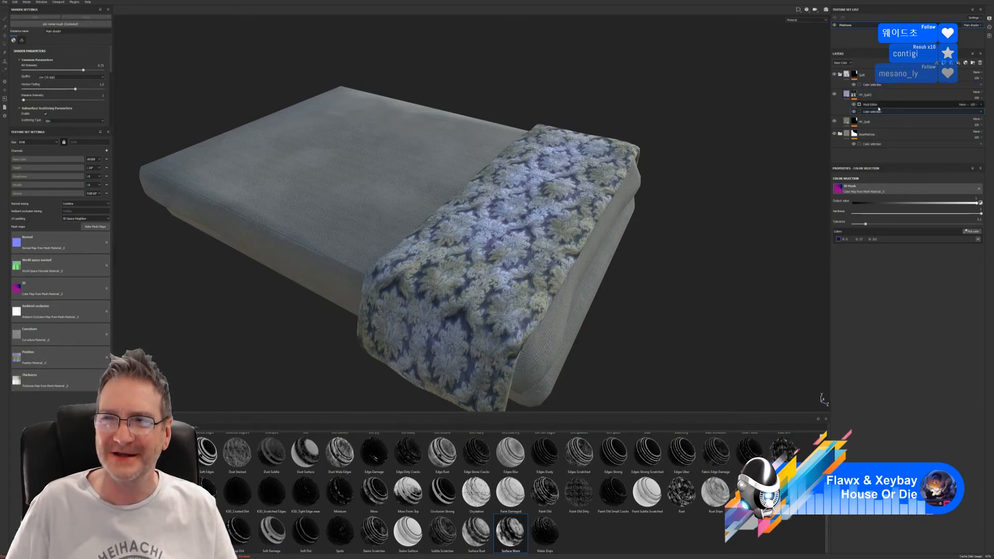
left_click(878, 106)
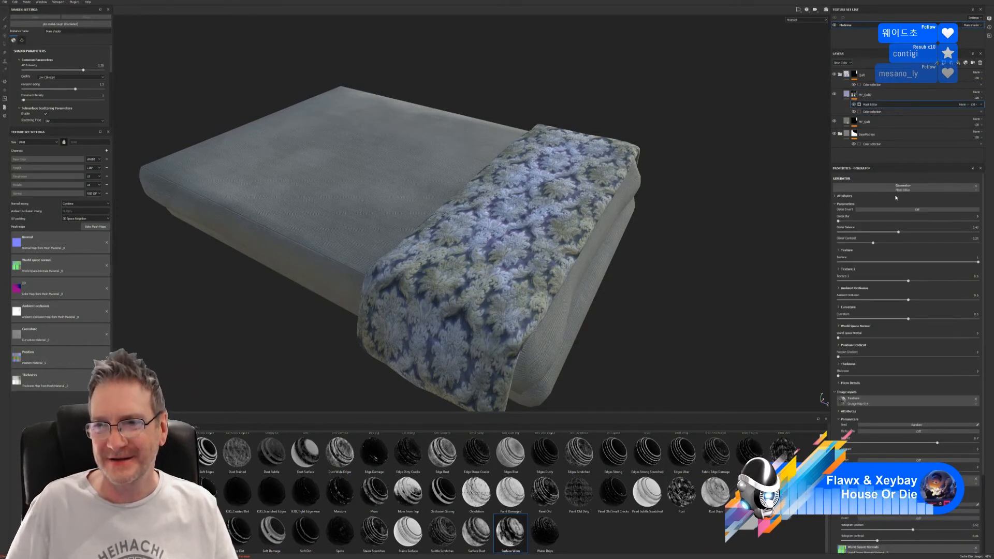
left_click(917, 210)
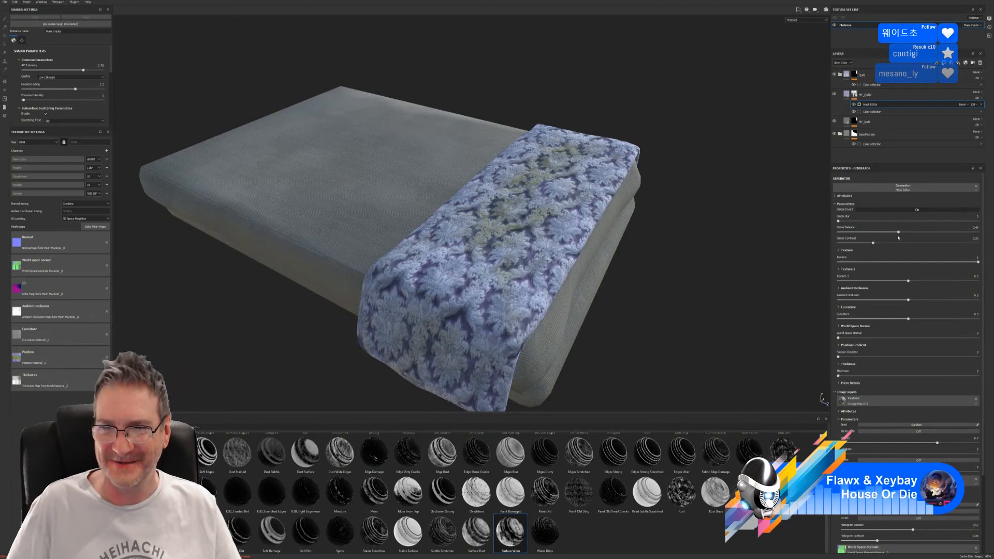
left_click_drag(899, 233, 928, 237)
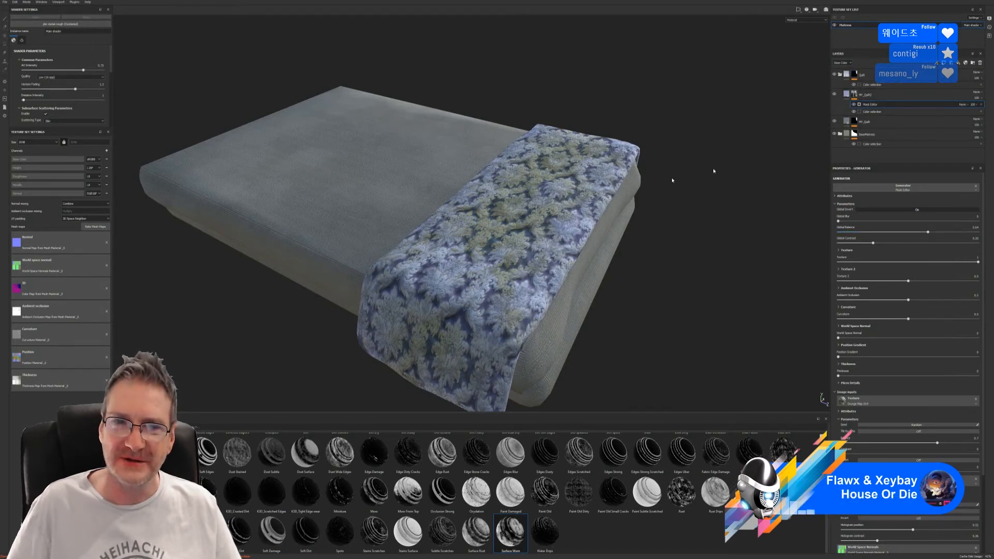
Hide the MY_Quilt layer to view the masked MY_Quilt2 layer alone, and show MY_Quilt again
left_click(834, 121)
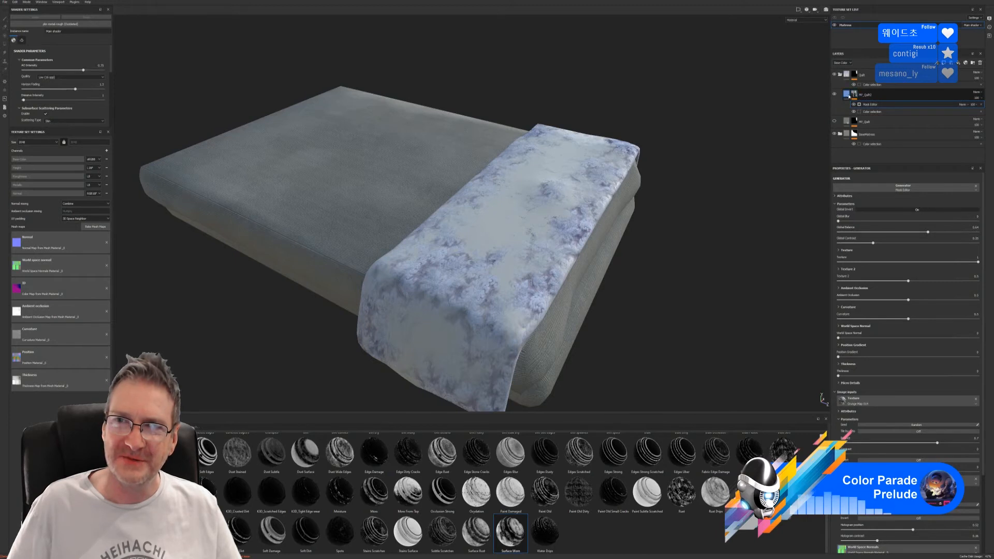
left_click(848, 95)
right_click(849, 95)
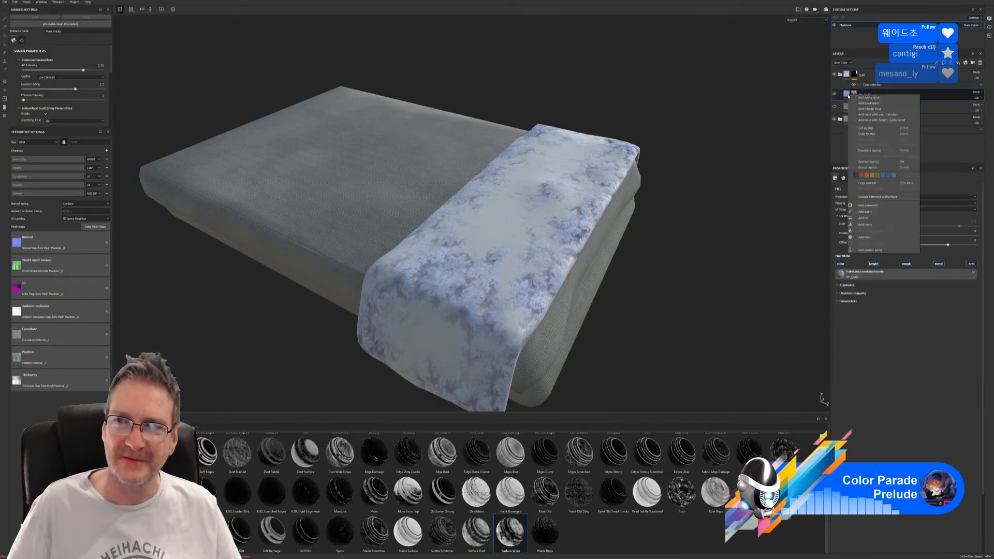
left_click(834, 117)
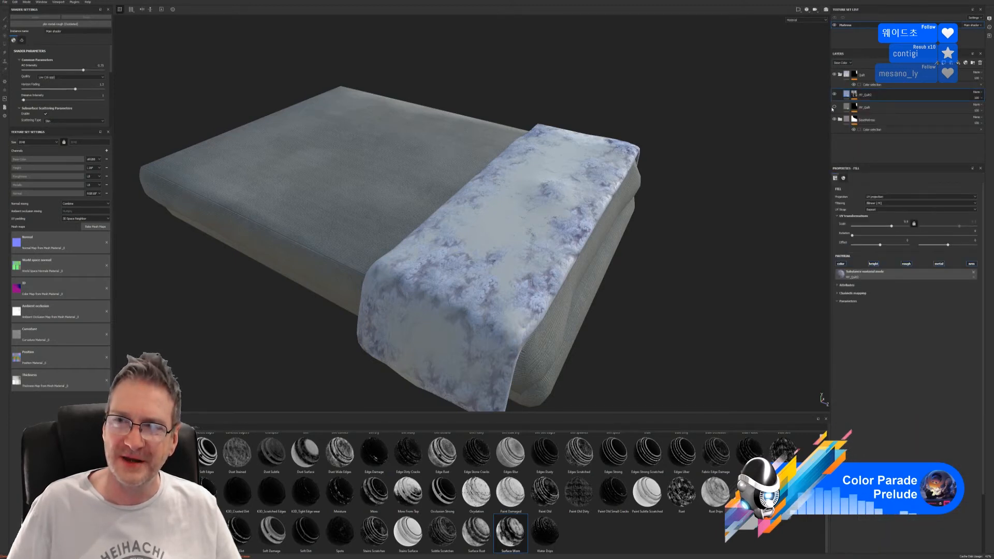
left_click(834, 107)
Examine the MY_Quilt fill's channel mapping and attributes, and toggle the layer's visibility to compare the blend
left_click(869, 107)
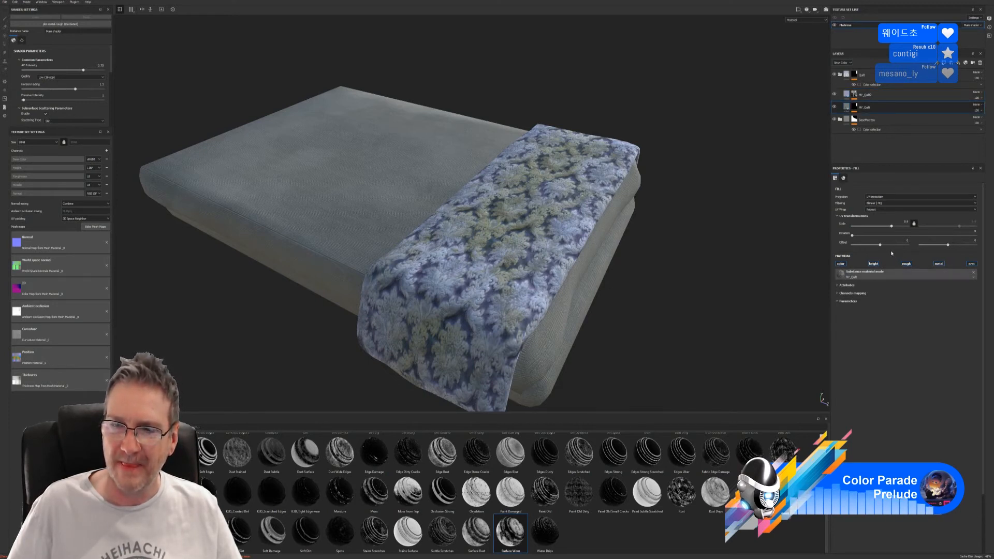
left_click(838, 293)
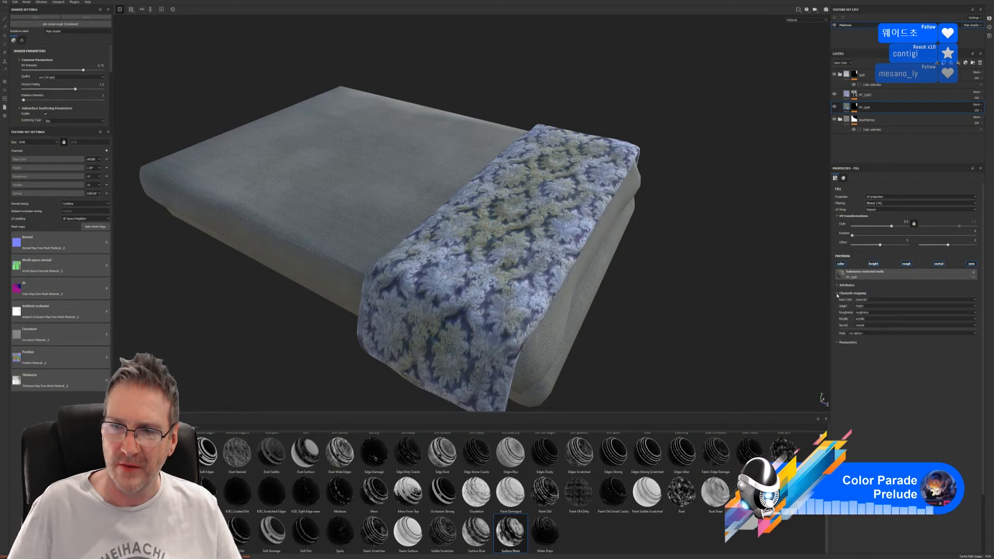
left_click(837, 294)
left_click(838, 285)
left_click(838, 285)
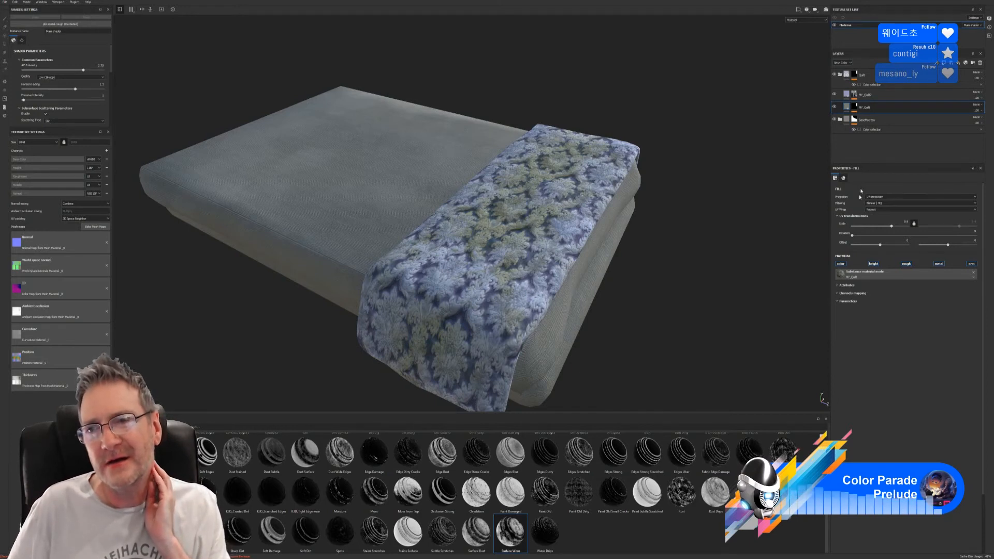
left_click(835, 107)
left_click(835, 106)
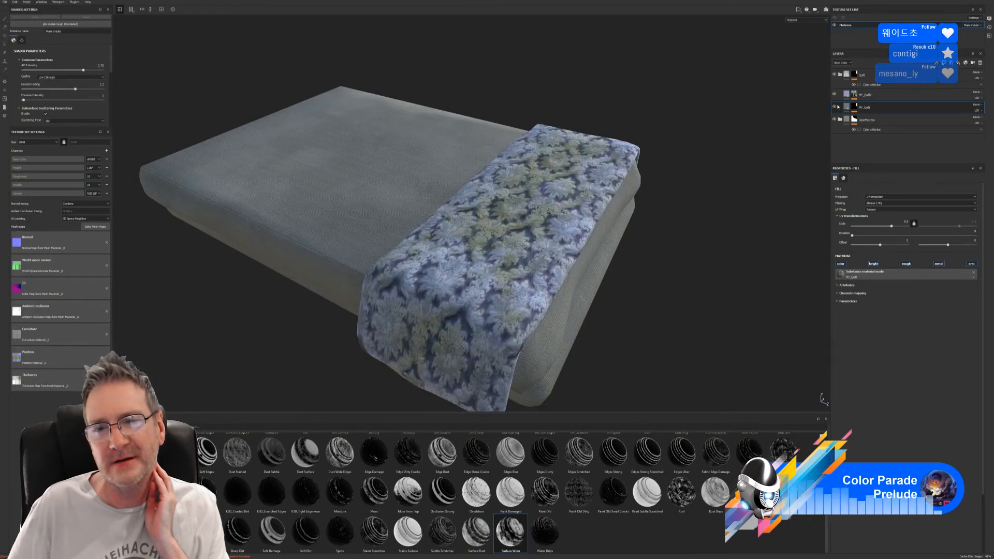
Duplicate the MY_Quilt2 layer with MY_Quilt hidden, and remove the Mask Editor generator from the copy's mask
left_click(836, 107)
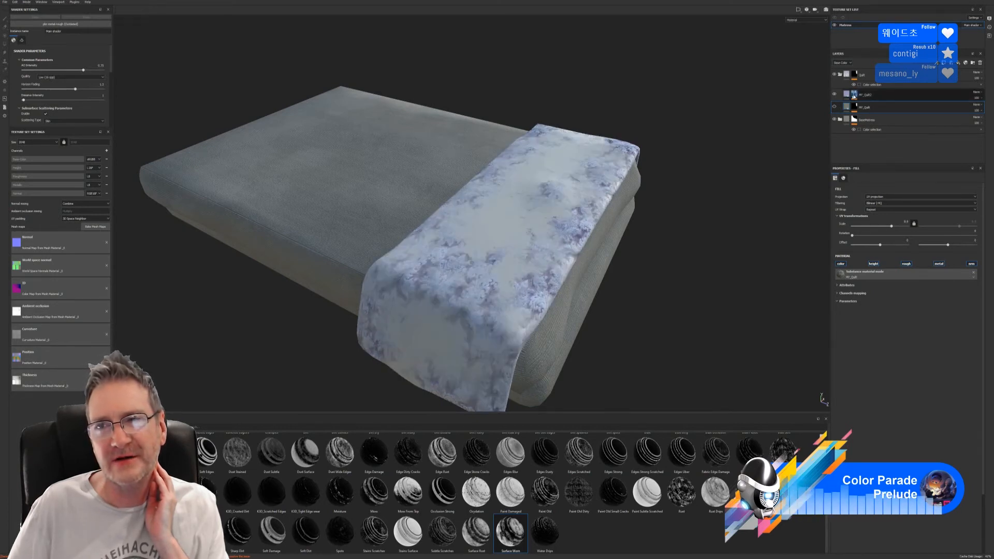
left_click(849, 96)
right_click(849, 96)
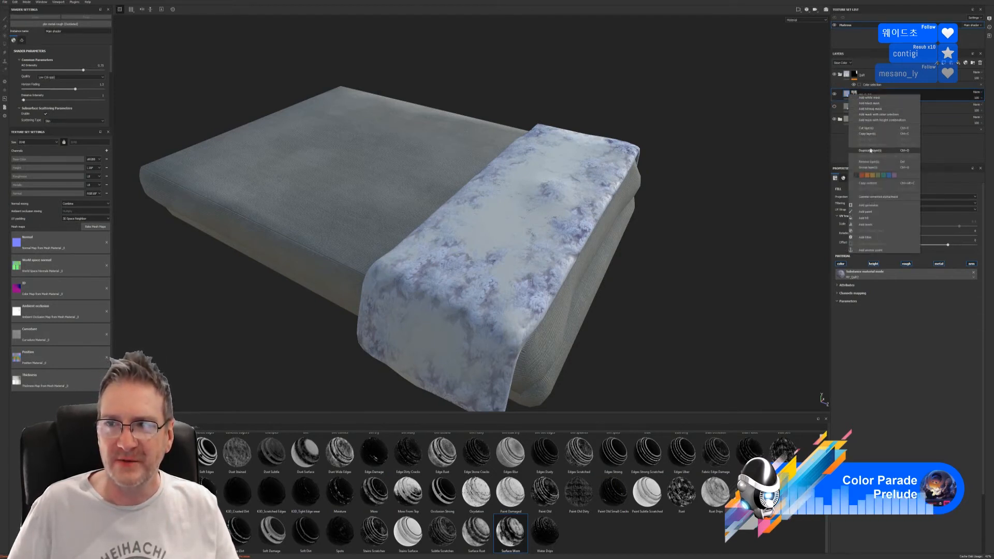
left_click(869, 151)
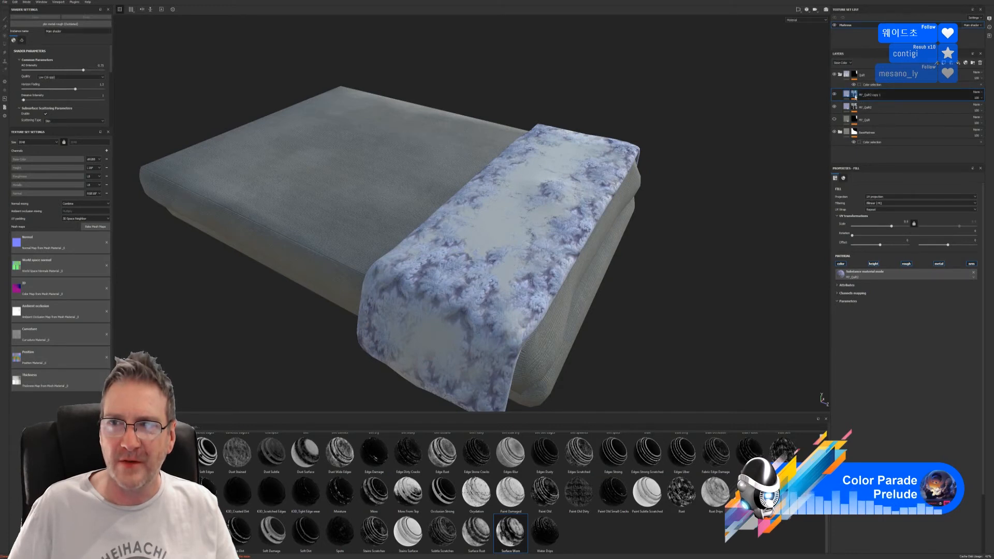
left_click(854, 96)
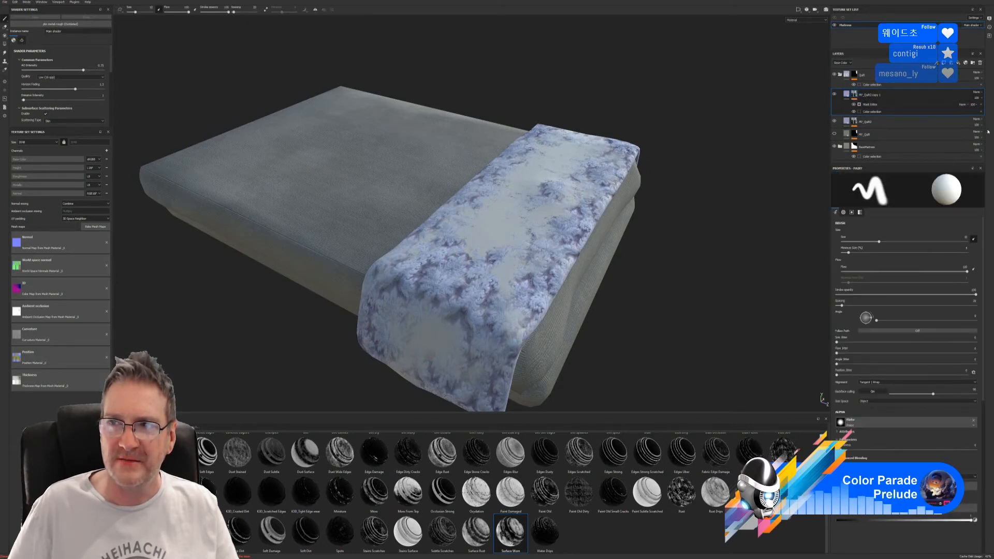
left_click(982, 104)
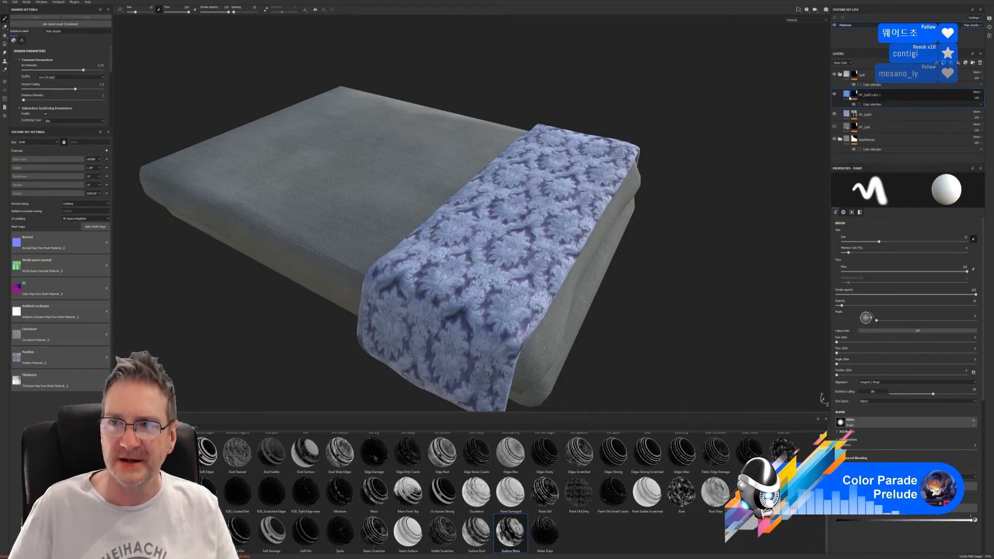
Reorder the layers so the MY_Quilt2 copy sits below the original MY_Quilt2, and select the copy's fill
mouse_move(876, 111)
left_mouse_down()
mouse_move(882, 97)
mouse_move(896, 95)
mouse_move(894, 103)
mouse_move(889, 98)
left_mouse_up()
left_click(888, 97)
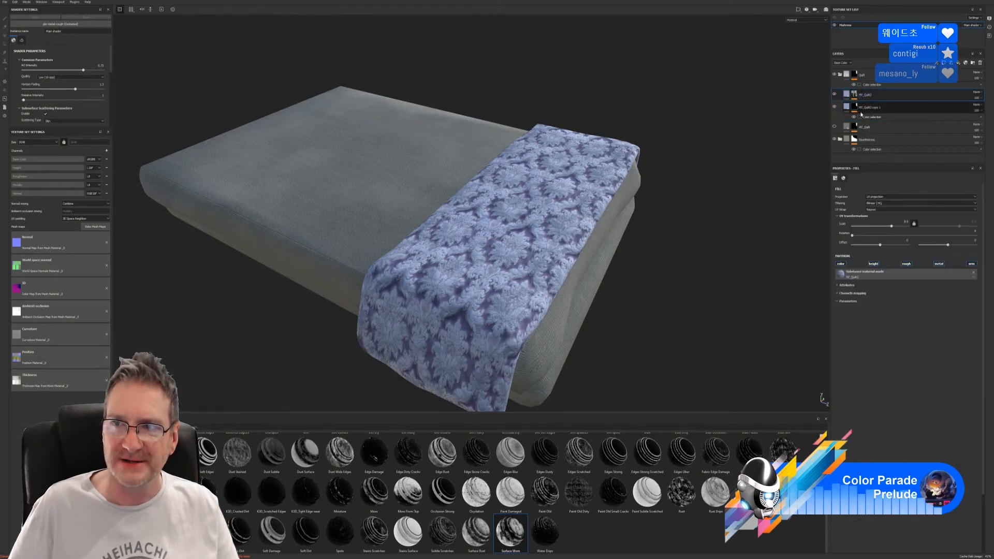
left_click(855, 108)
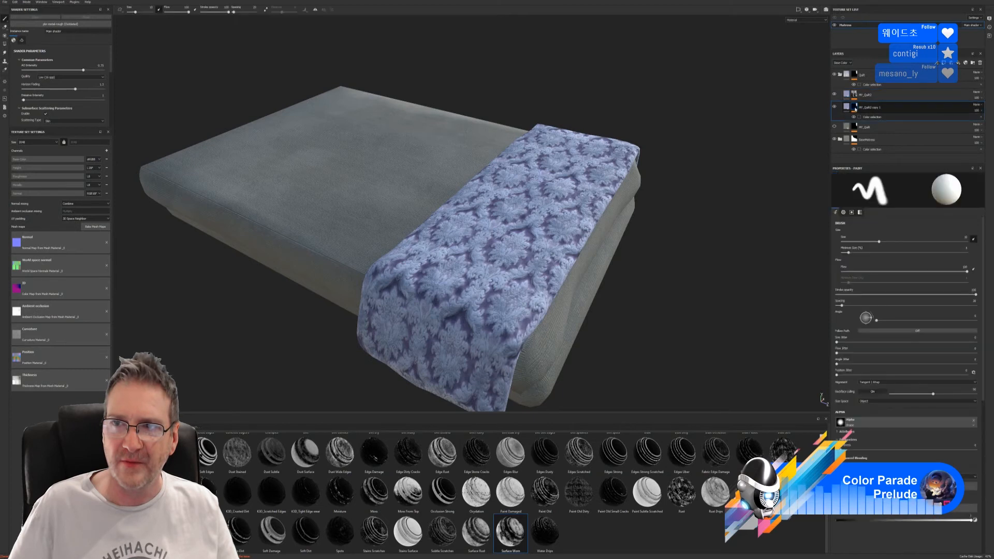
left_click(849, 110)
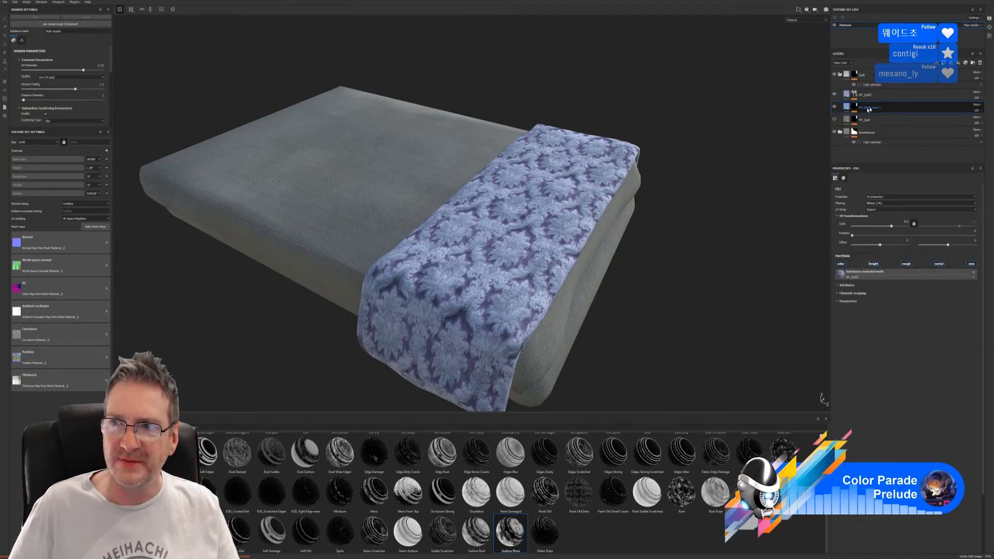
Try the Passthrough blending mode on the MY_Quilt2 copy and check it with the original MY_Quilt2 hidden
left_click(980, 106)
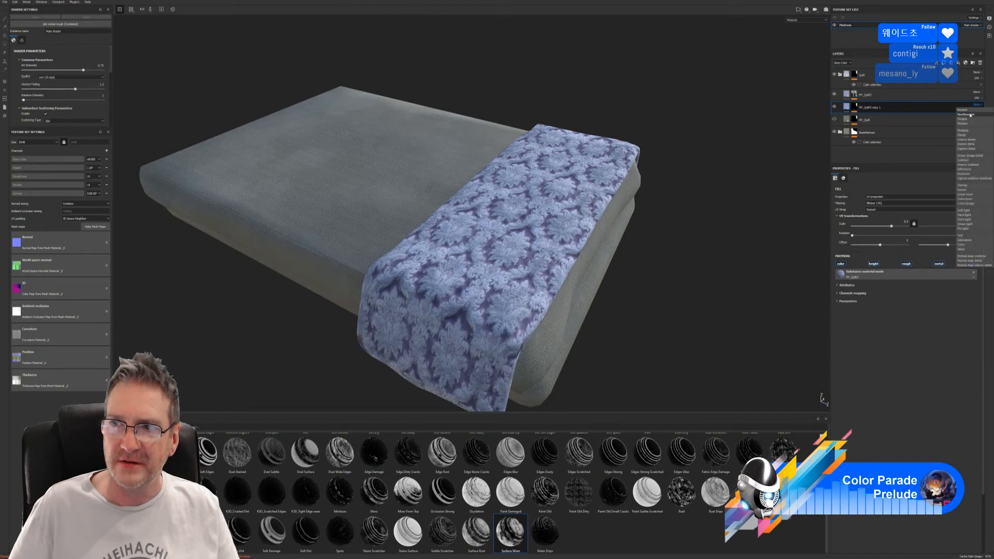
left_click(969, 114)
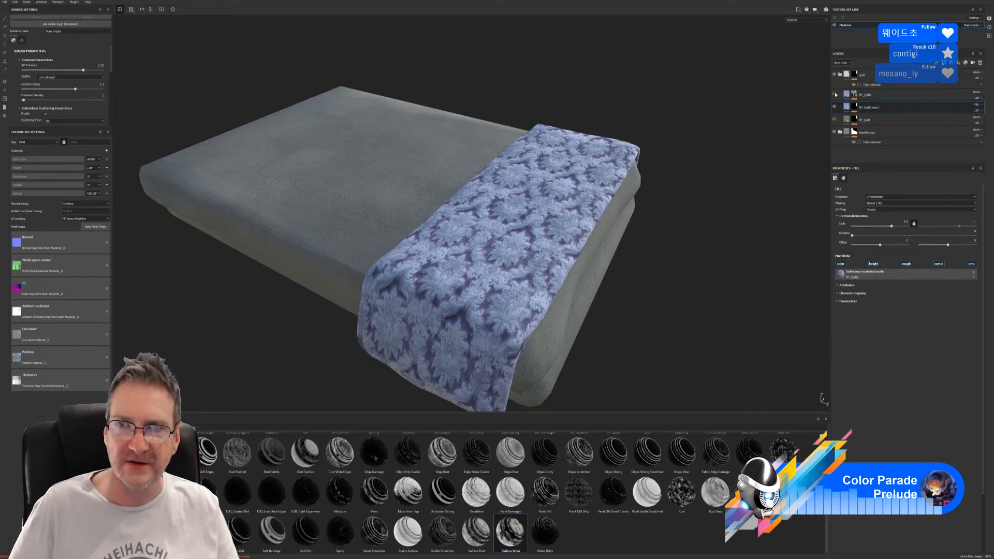
left_click(976, 106)
left_click(977, 110)
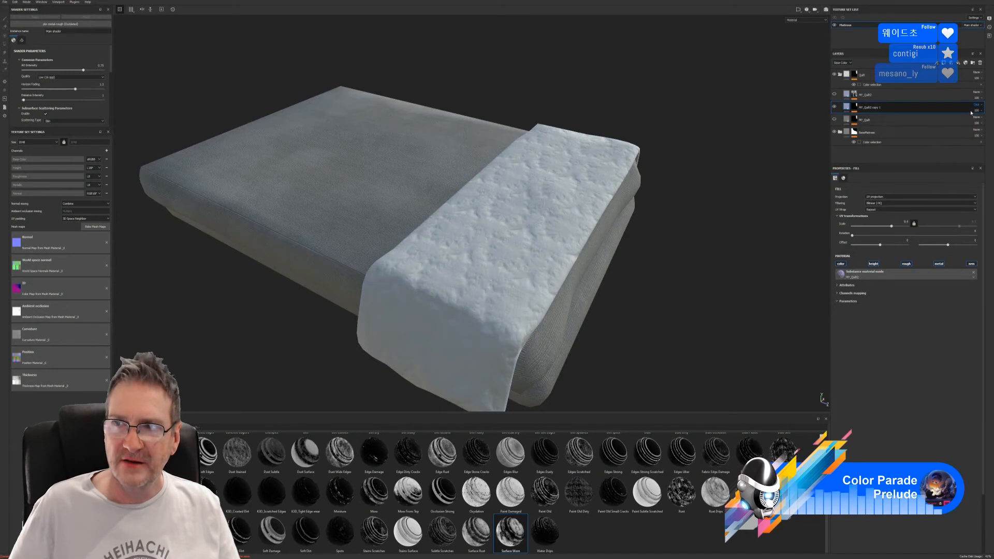
key("Down")
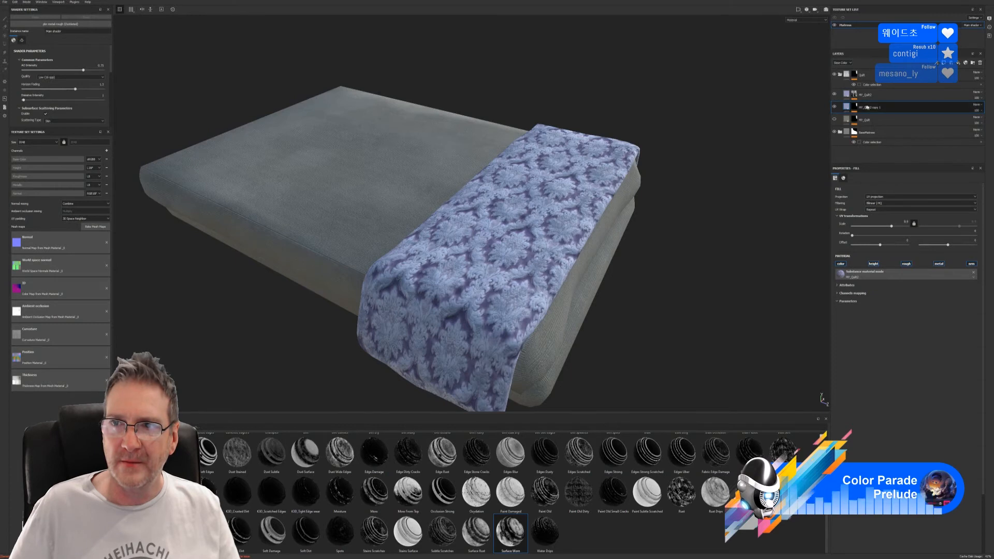
Move the MY_Quilt2 copy above the original MY_Quilt2 and step through its blending modes to preview each on the blanket
left_click_drag(877, 110, 874, 96)
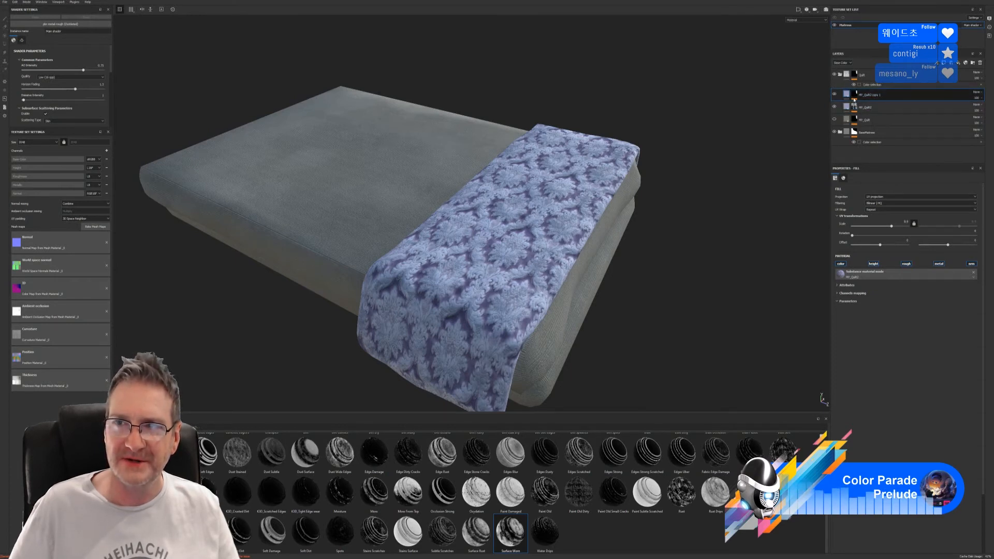
left_click(978, 95)
left_click(976, 94)
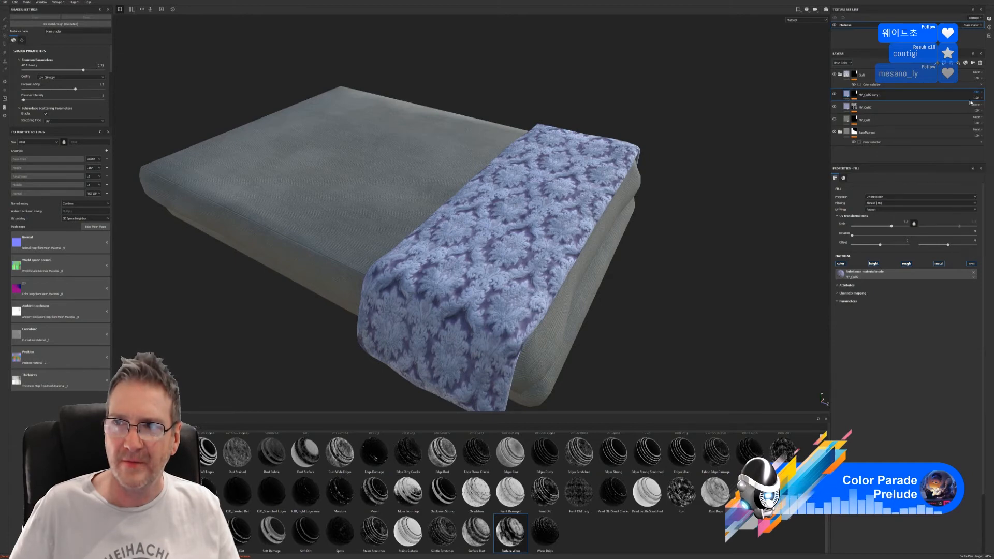
key("Down")
key("Down")
key("Down")
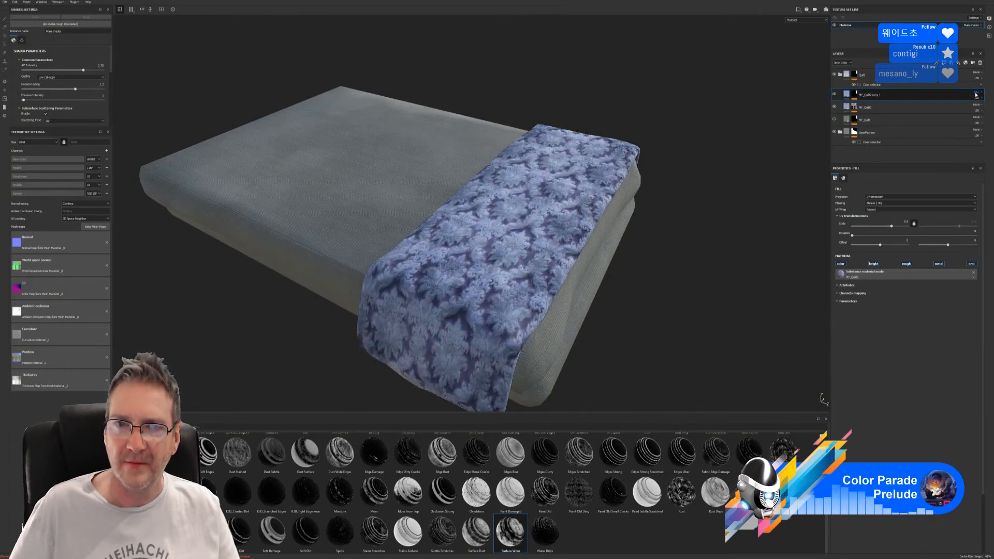
key("Down")
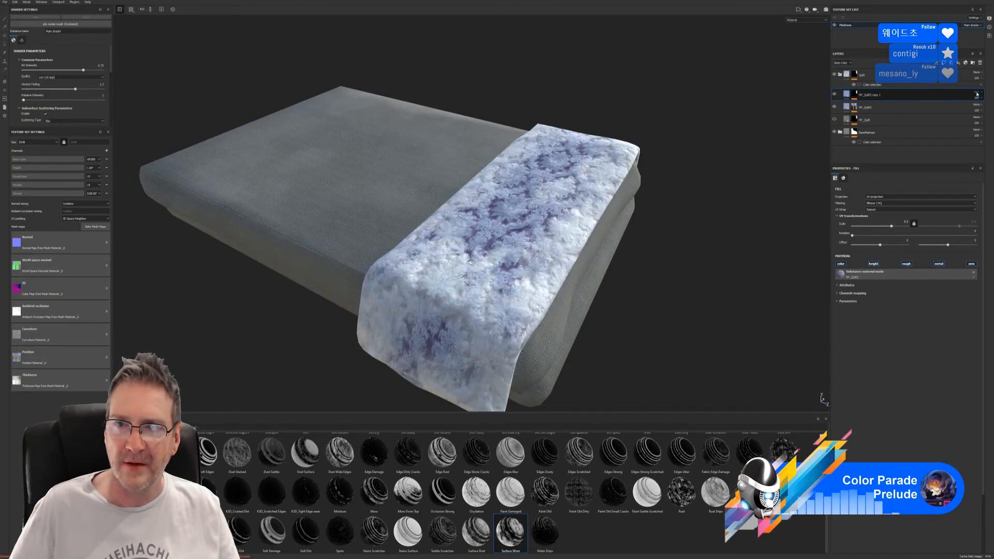
key("Down")
key("Down")
key("Down")
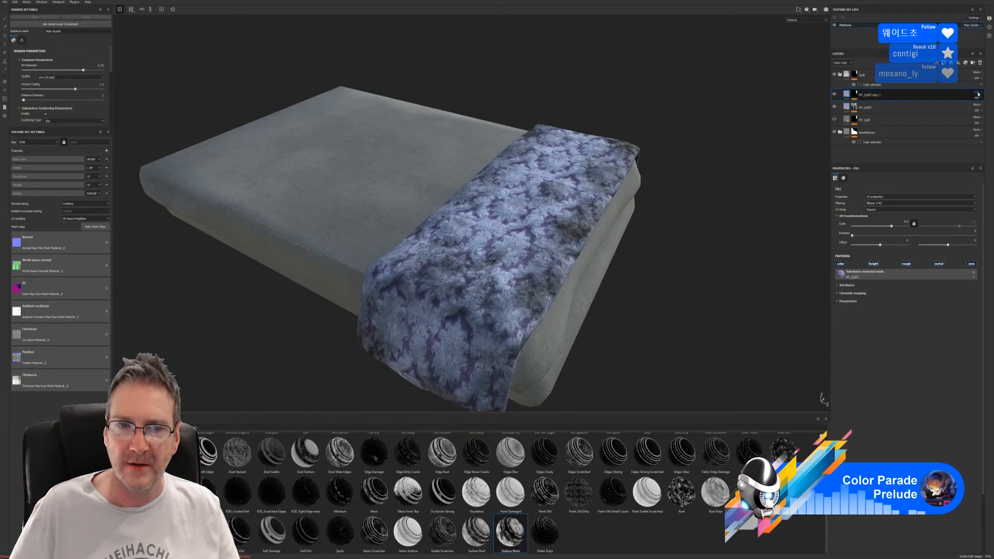
key("Down")
key("Down")
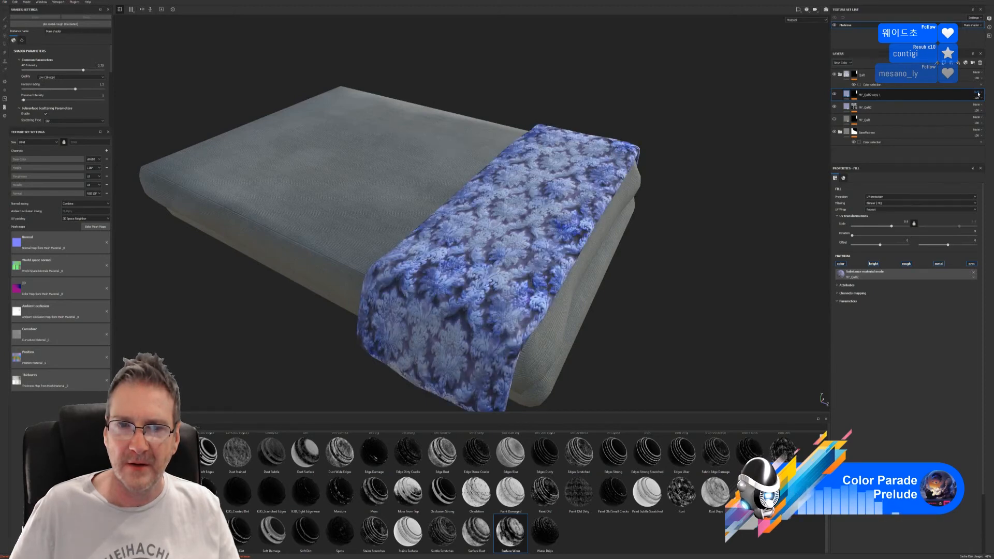
key("Down")
key("Down")
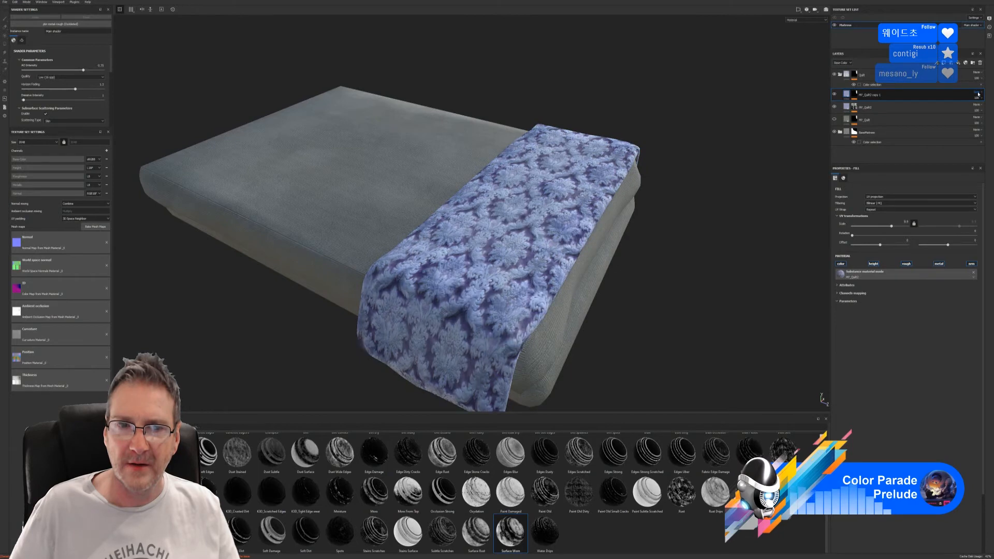
key("Down")
key("Down")
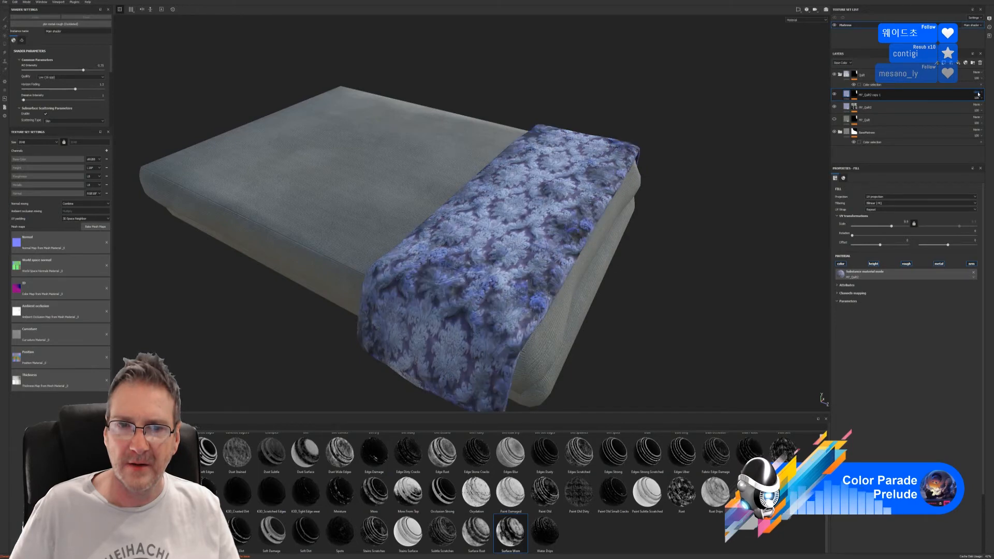
key("Down")
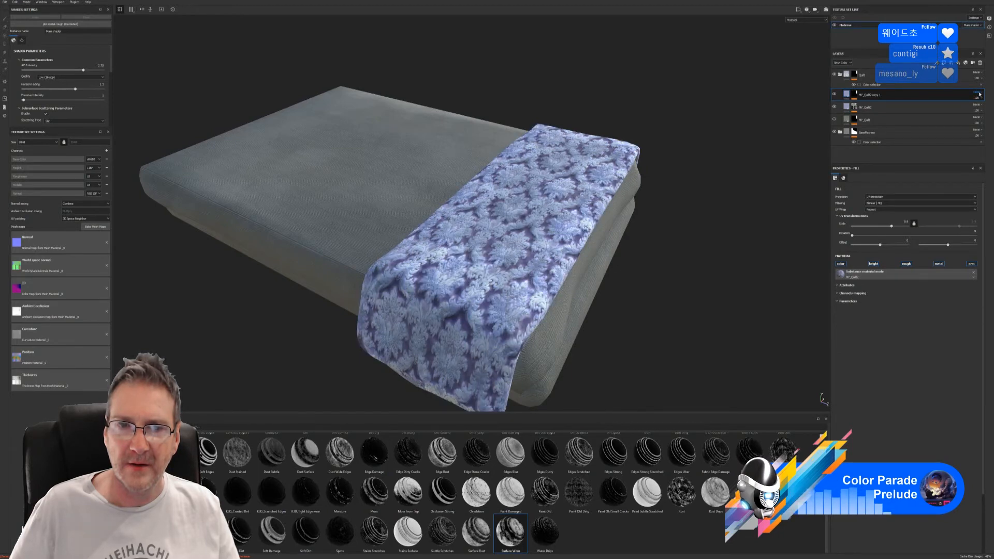
key("Down")
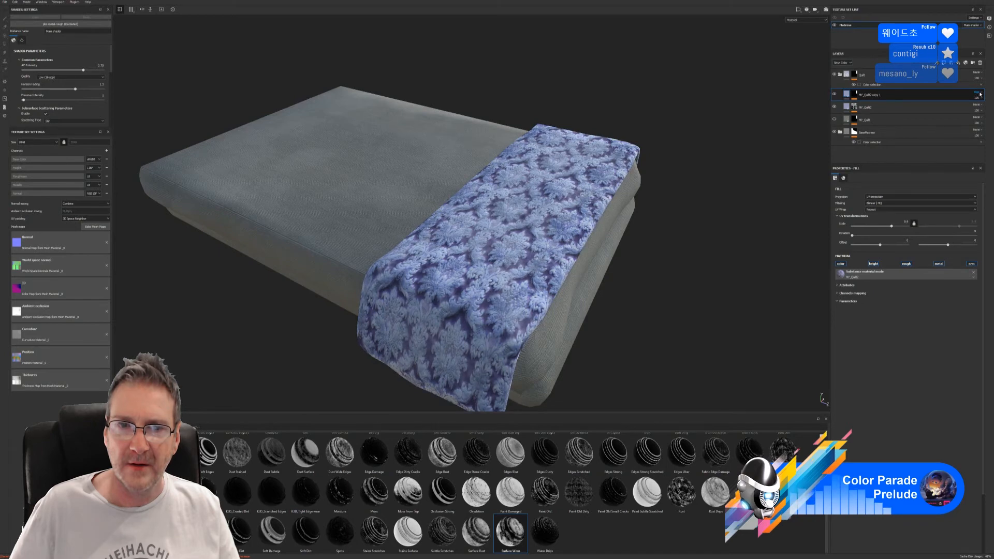
key("Down")
key("Down")
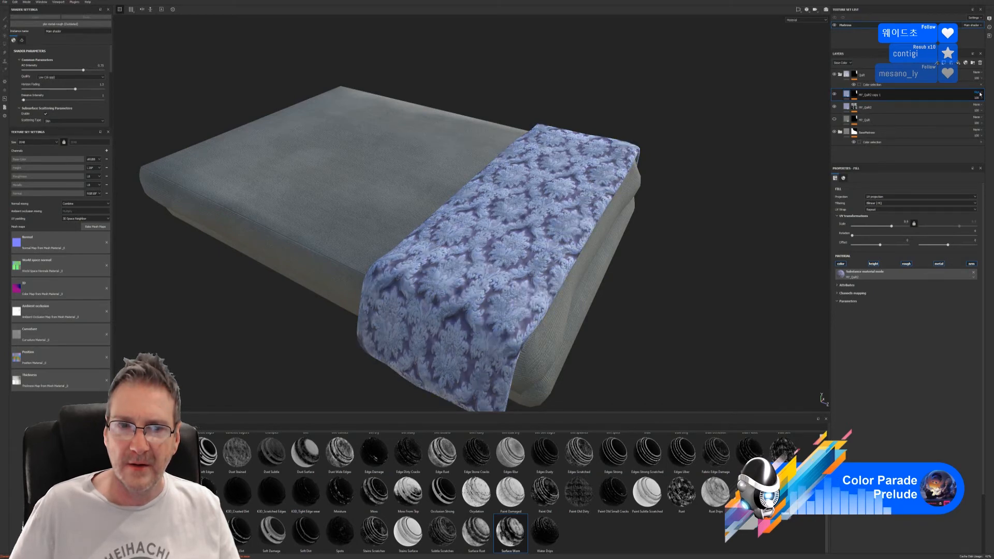
key("Down")
key("Down")
key("Down")
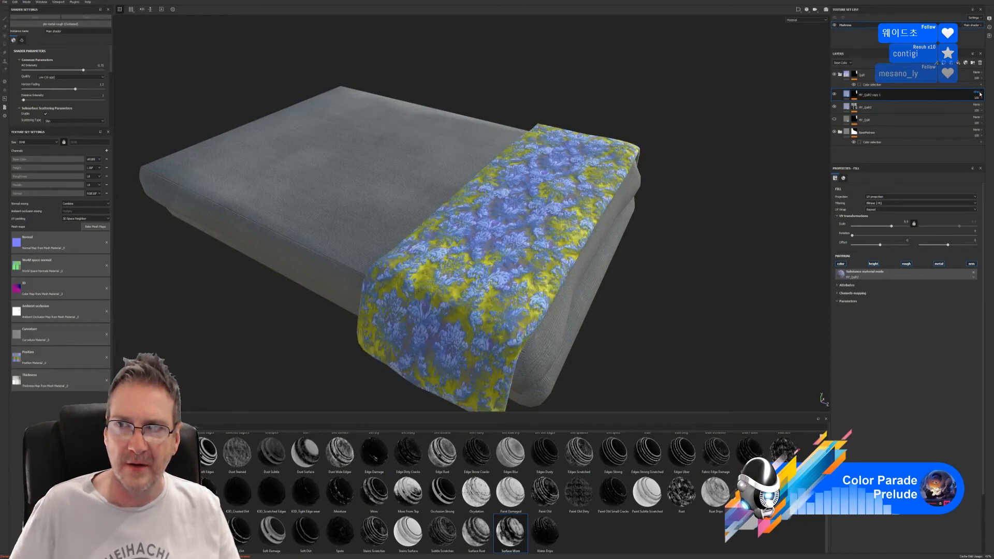
key("Down")
key("Down")
key("Down")
key("Down")
key("Down")
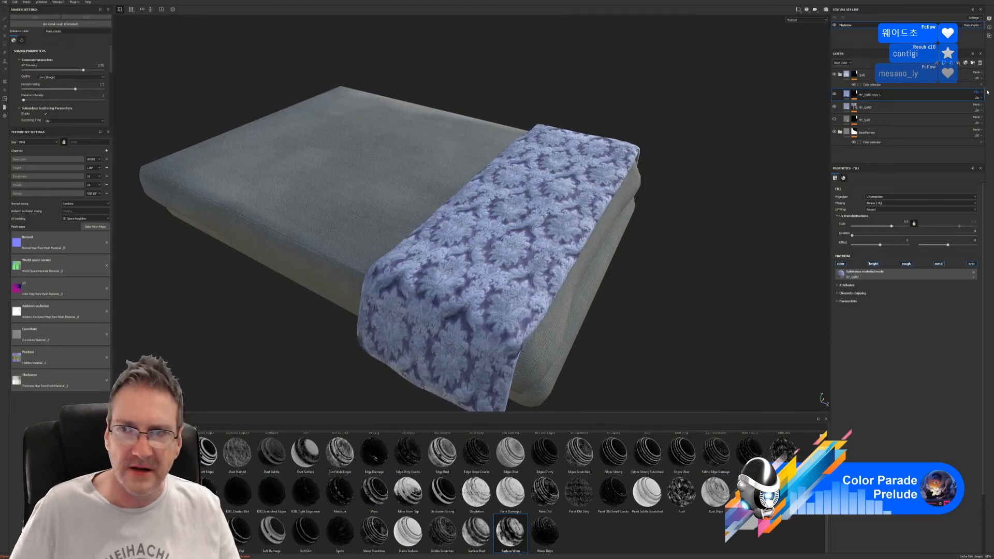
Apply a darker blending mode to the MY_Quilt2 copy and compare the blanket with the copy hidden and shown
key("Down")
key("Down")
key("Down")
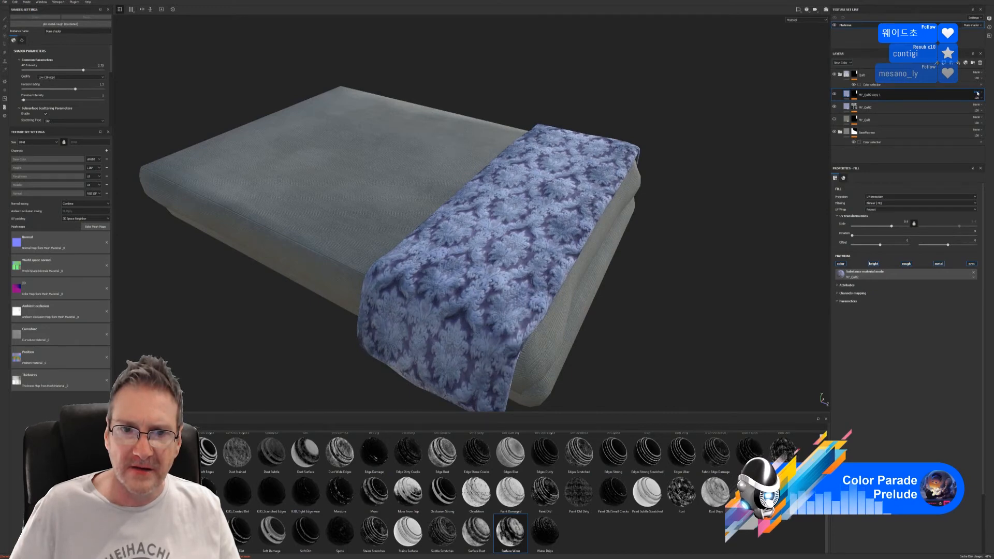
left_click(835, 95)
left_click(834, 95)
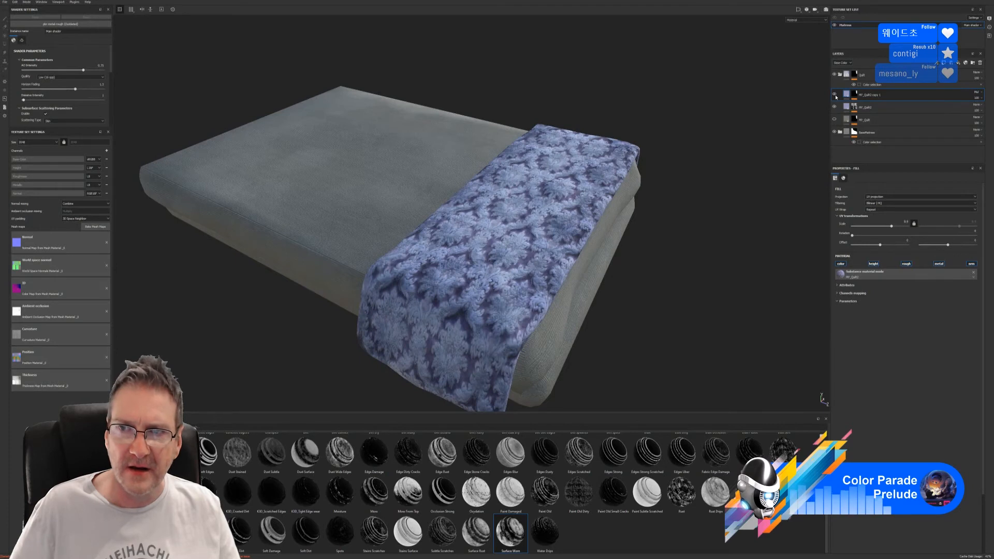
Toggle Global Invert in the Mask Editor on the original MY_Quilt2 mask to compare both results, and leave it off
left_click(854, 95)
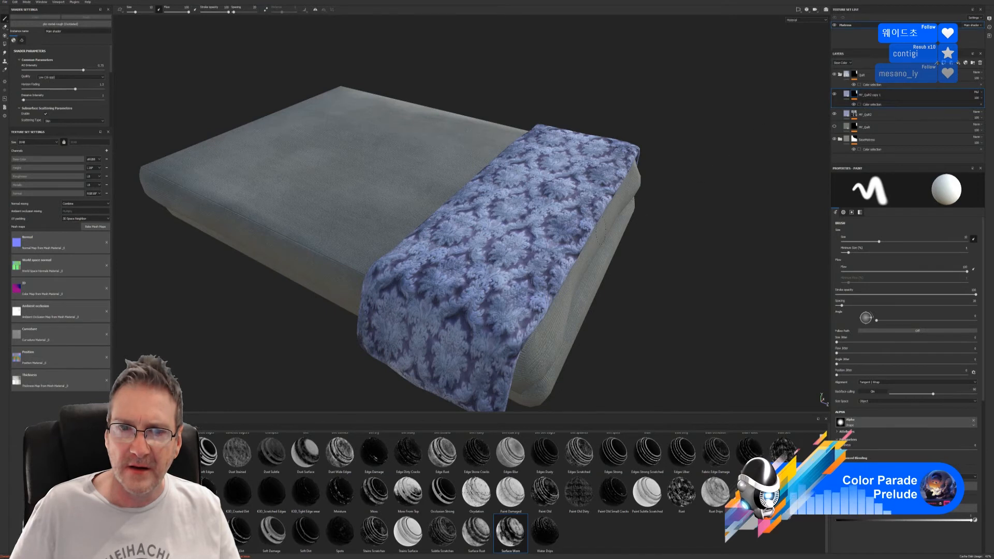
left_click(854, 119)
left_click(871, 125)
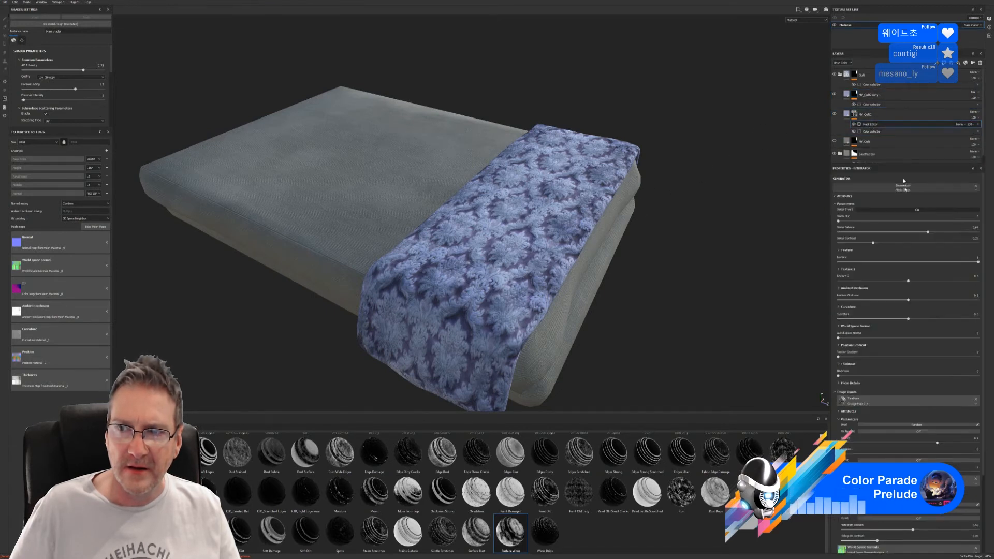
left_click(919, 210)
left_click(919, 211)
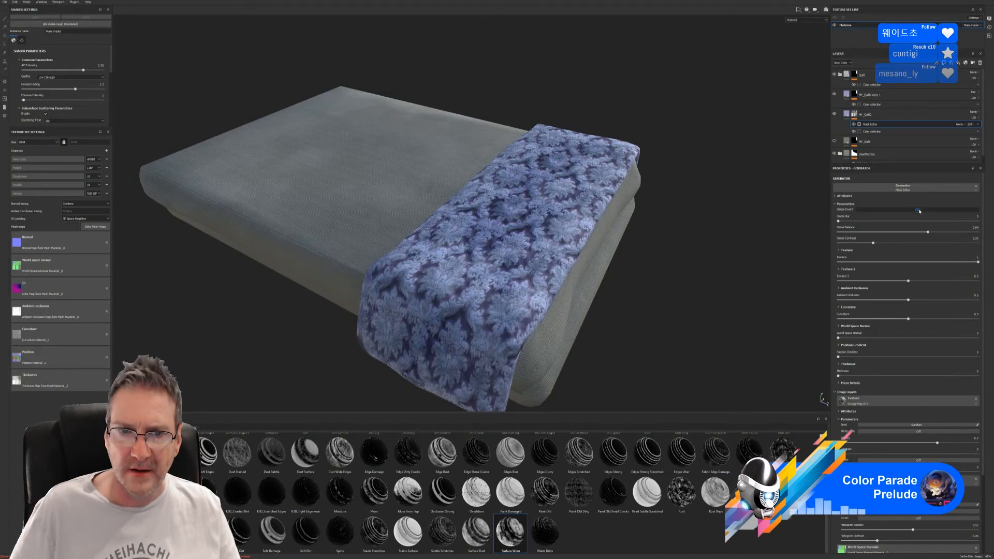
left_click(920, 211)
left_click(920, 211)
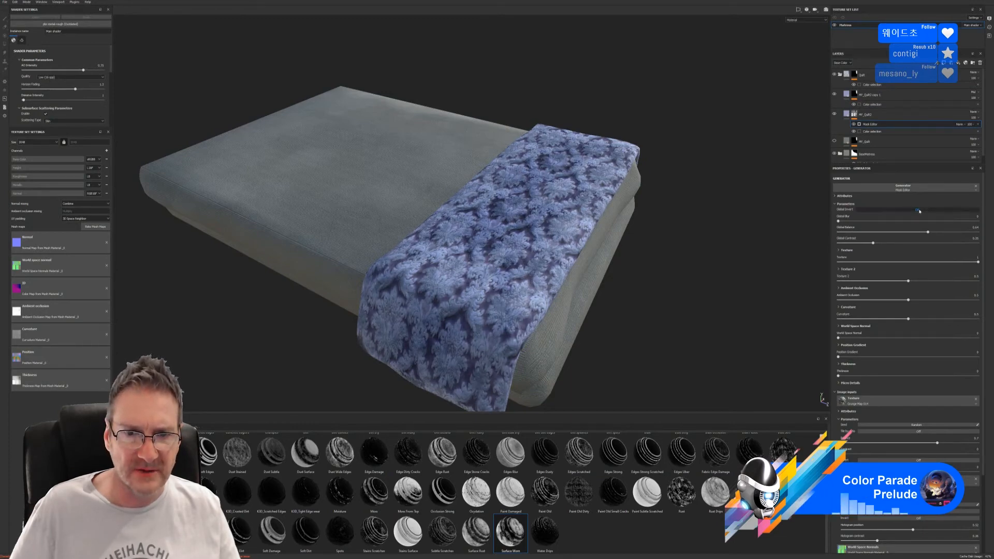
left_click(919, 212)
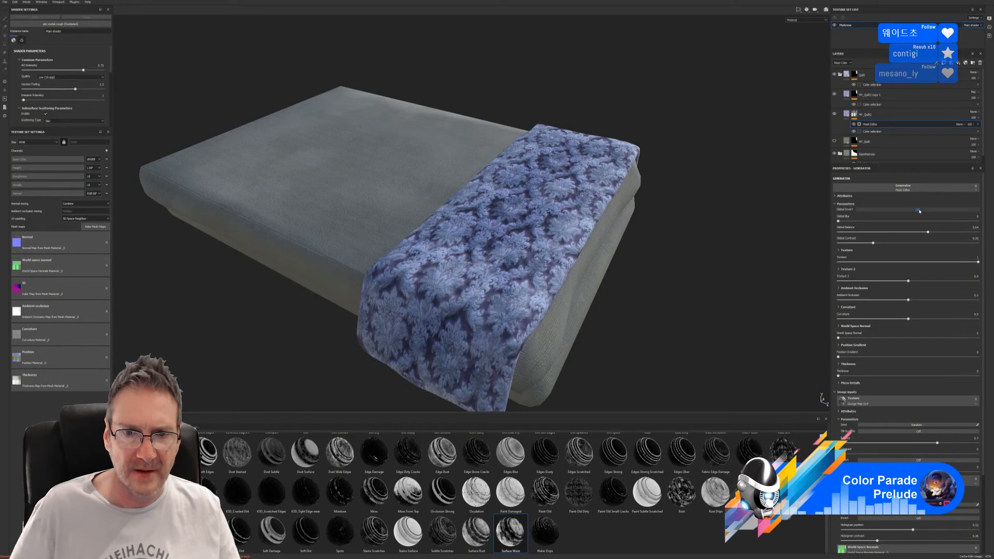
left_click(920, 211)
left_click(919, 212)
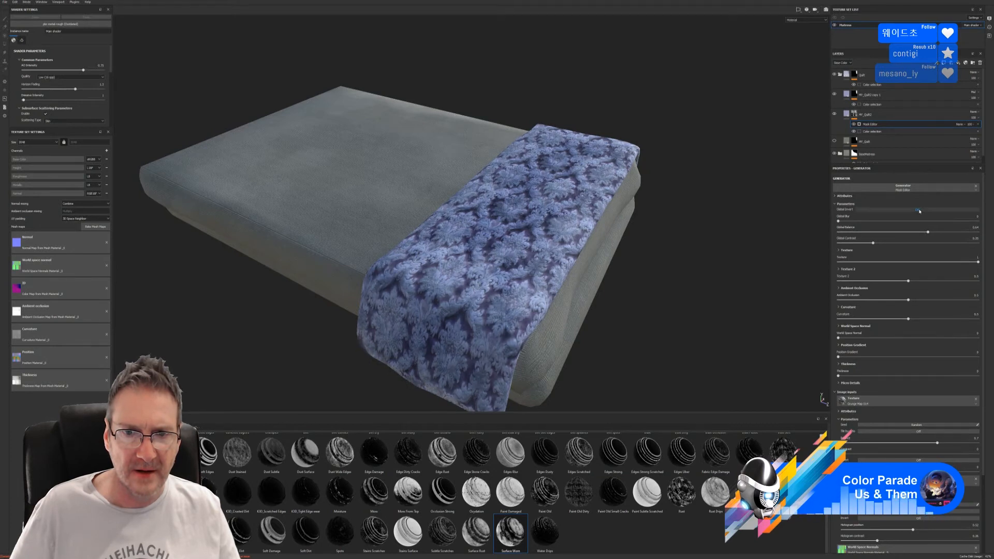
Set the Mask Editor's Global Balance to about 0.58 and Global Contrast to about 0.12, and adjust its Texture, Curvature, World Space Normal and Position Gradient
mouse_move(928, 233)
left_mouse_down()
mouse_move(939, 234)
mouse_move(916, 236)
left_mouse_up()
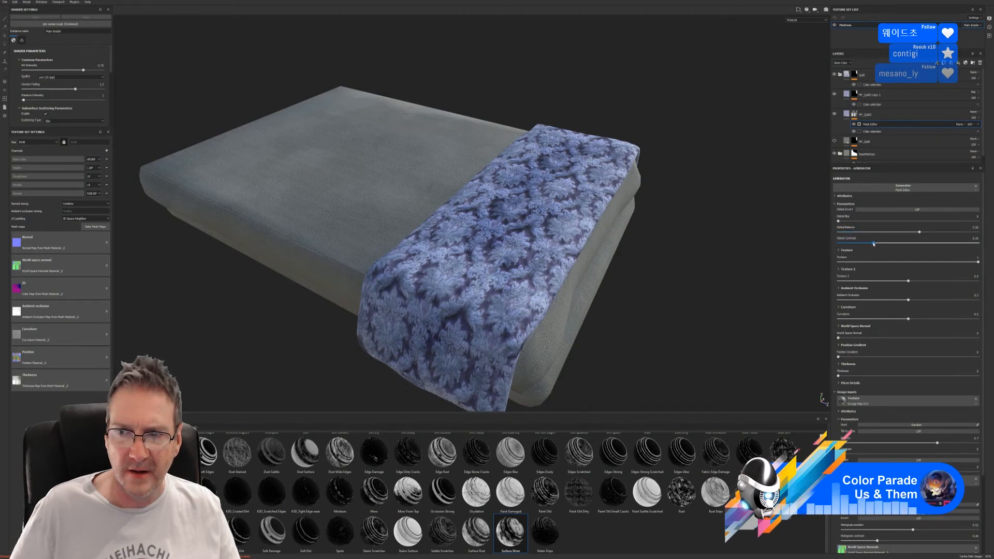
left_click_drag(874, 243, 846, 244)
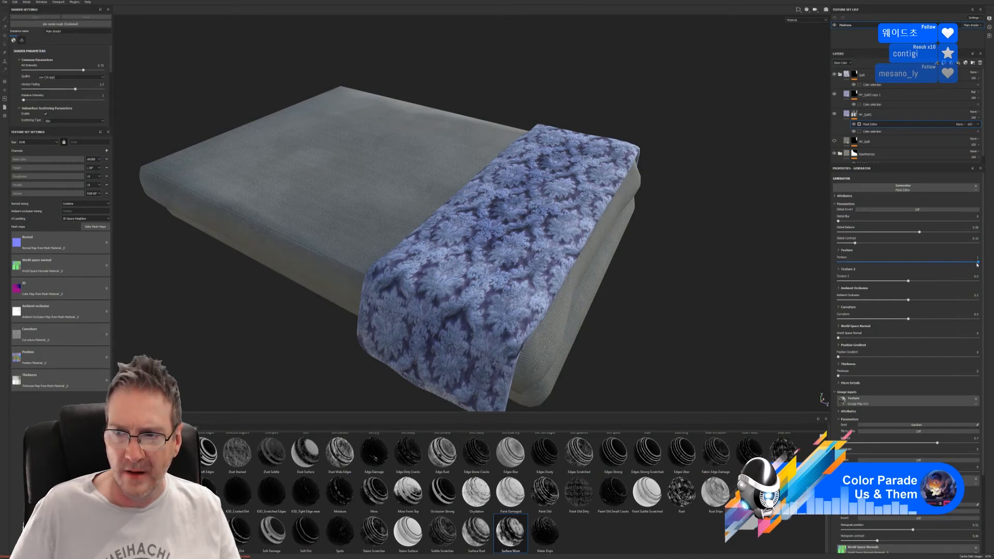
left_click_drag(977, 264, 835, 276)
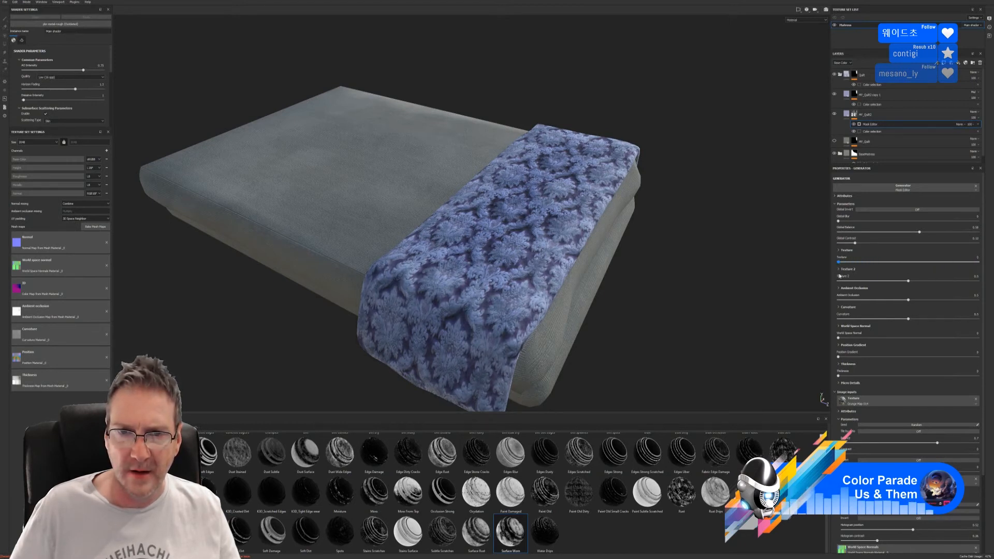
mouse_move(815, 283)
left_mouse_down()
mouse_move(846, 264)
mouse_move(911, 262)
mouse_move(910, 282)
mouse_move(965, 283)
mouse_move(869, 284)
mouse_move(908, 285)
mouse_move(909, 303)
mouse_move(847, 307)
mouse_move(958, 298)
mouse_move(906, 303)
mouse_move(911, 318)
mouse_move(976, 319)
mouse_move(903, 319)
mouse_move(938, 319)
mouse_move(840, 337)
mouse_move(889, 336)
mouse_move(856, 338)
mouse_move(872, 355)
mouse_move(905, 352)
mouse_move(823, 352)
left_mouse_up()
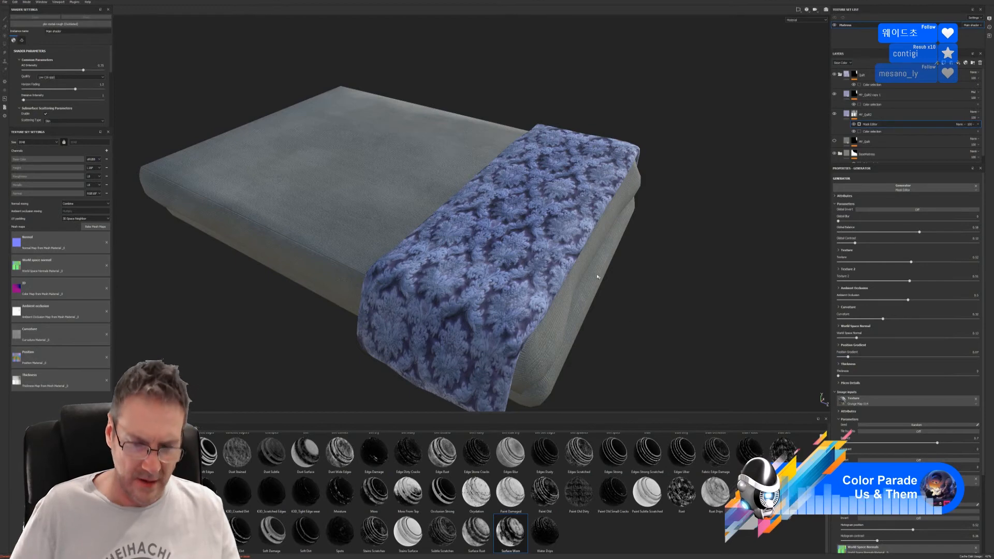
Show the MY_Quilt layer beneath the MY_Quilt2 layers, comparing the blanket with it hidden and visible
left_click_drag(659, 289, 780, 332, "alt")
right_click_drag(781, 331, 281, 372, "alt")
left_click_drag(281, 372, 331, 186, "alt")
right_click_drag(515, 322, 584, 320, "alt")
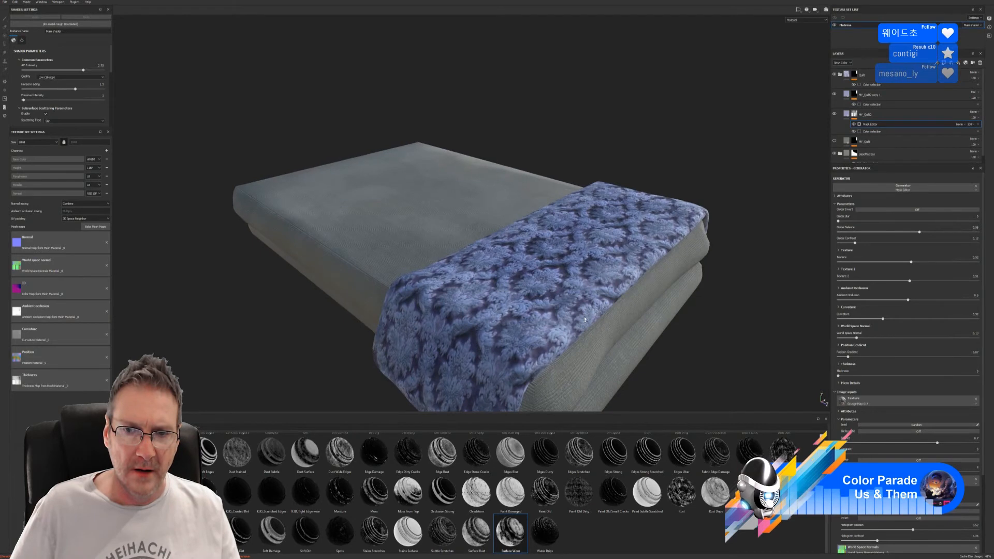
left_click_drag(584, 320, 593, 319, "alt")
mouse_move(594, 319)
right_mouse_down("alt")
mouse_move(575, 320)
mouse_move(593, 319)
right_mouse_up("alt")
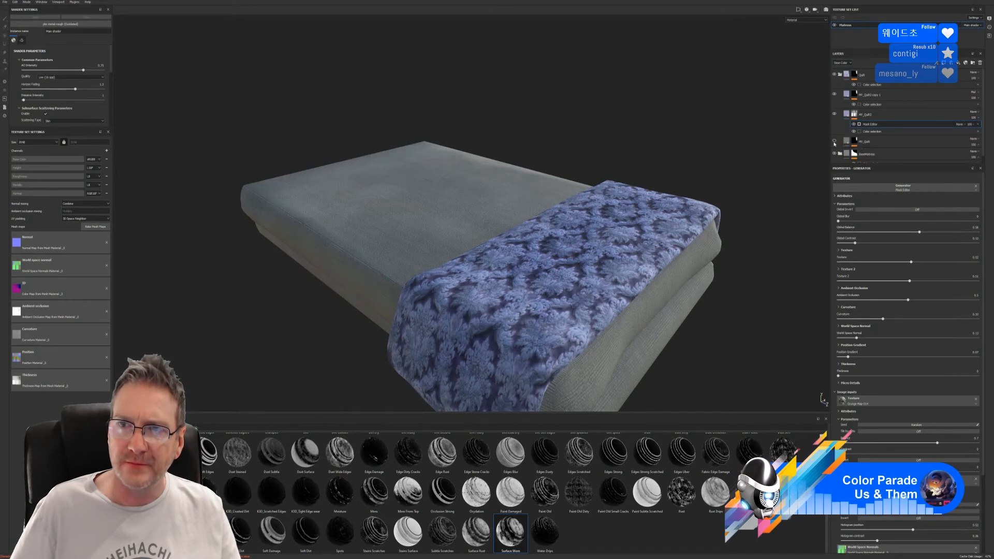
left_click(834, 141)
left_click(834, 141)
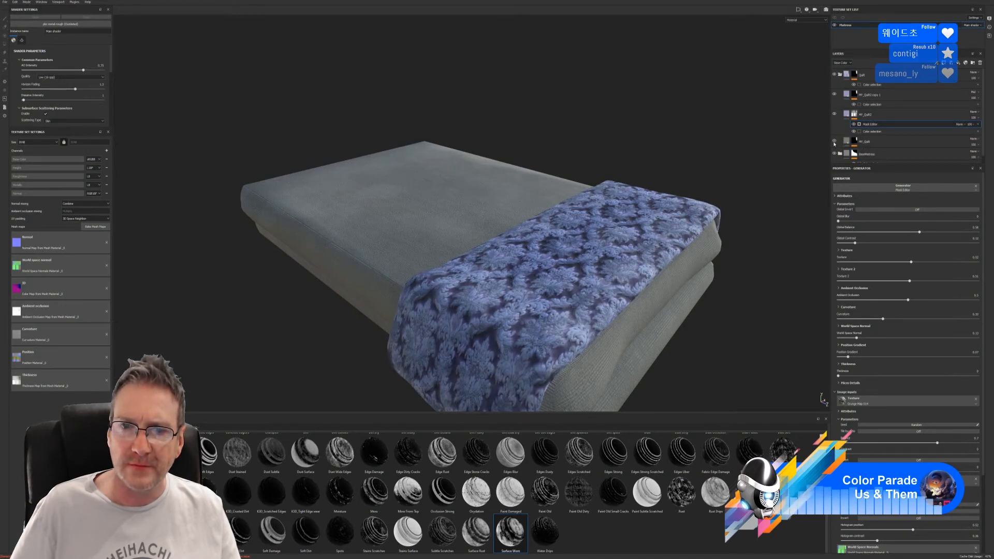
left_click(834, 141)
left_click(834, 141)
left_click(834, 141)
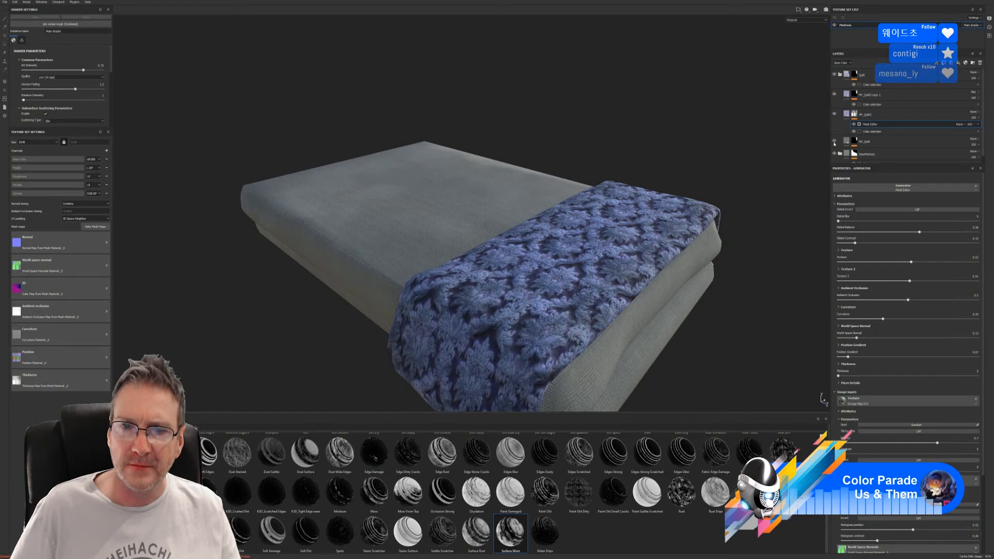
left_click(834, 142)
left_click(833, 142)
left_click_drag(722, 227, 718, 218, "alt")
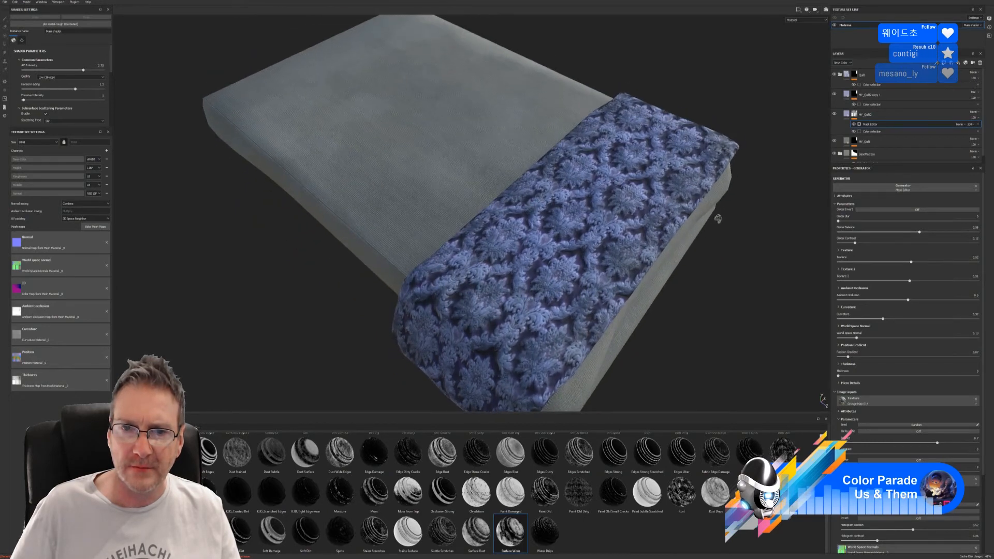
Select the MY_Quilt layer's mask and compare its contribution to the blanket by toggling the layer's visibility
left_click(857, 144)
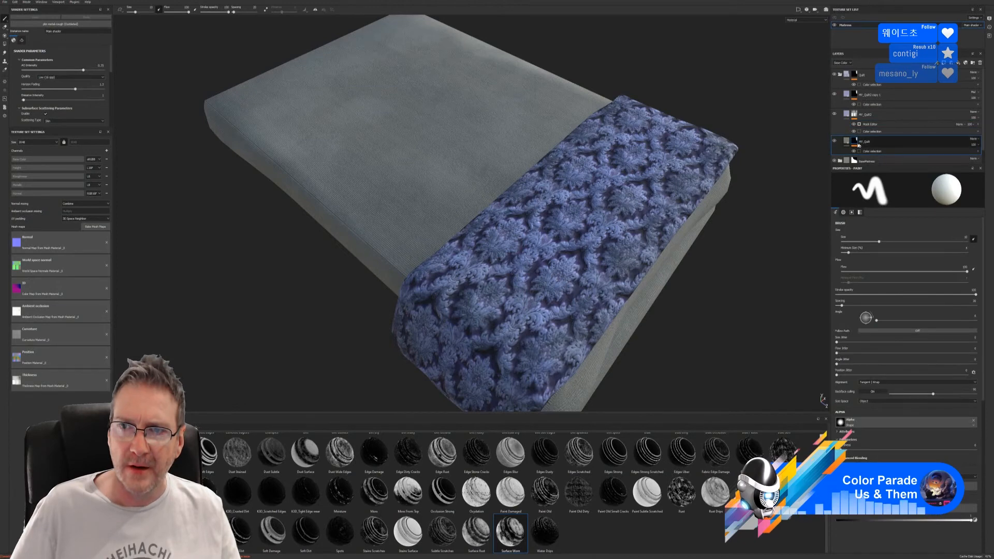
left_click(834, 142)
left_click(834, 142)
left_click(834, 141)
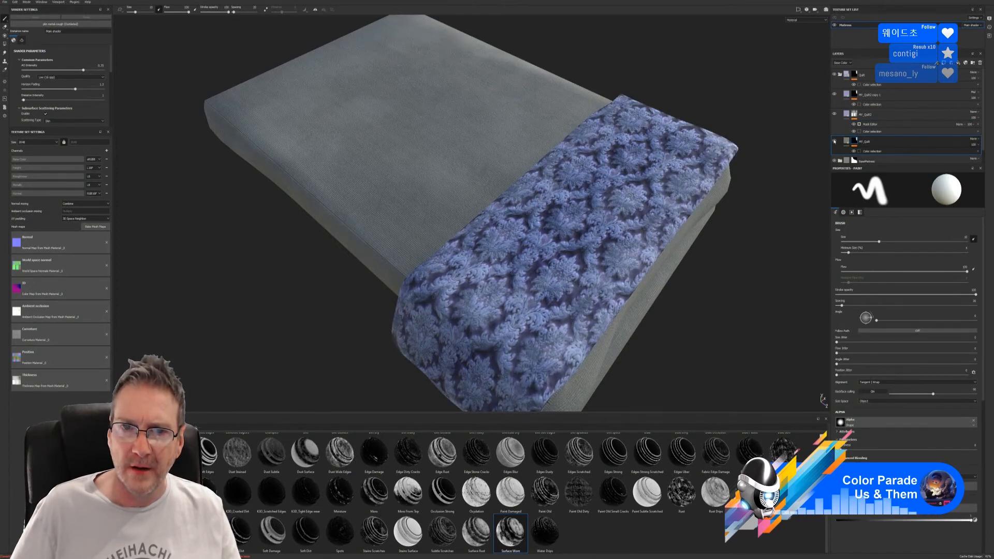
left_click(834, 142)
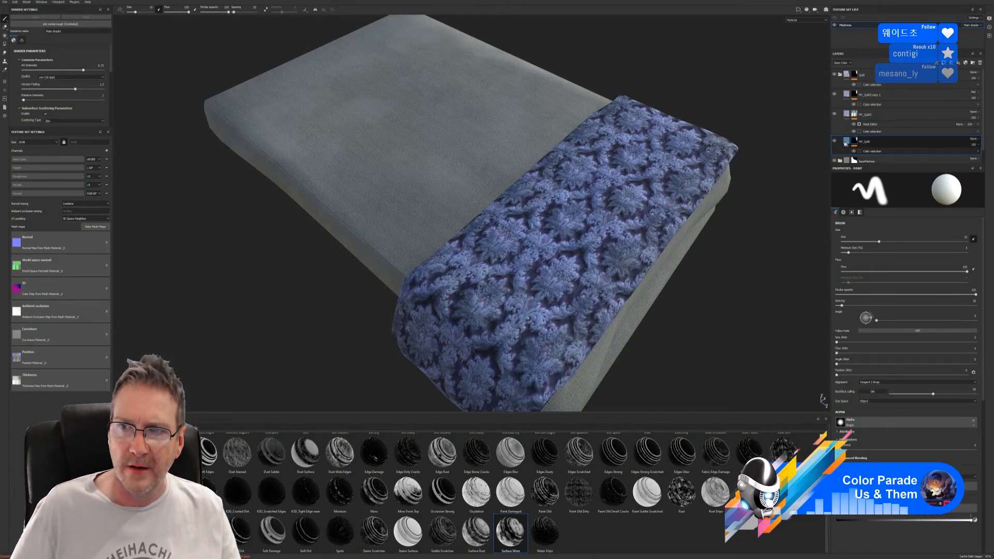
Adjust the MY_Quilt layer's opacity and inspect the blanket's damask detail up close along its edge
left_click(975, 146)
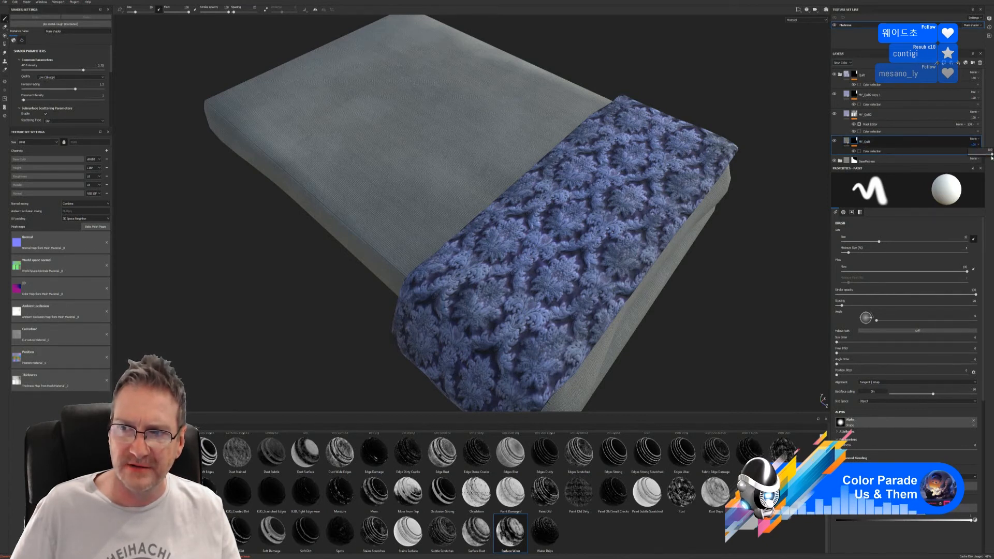
mouse_move(991, 157)
left_mouse_down()
mouse_move(966, 160)
mouse_move(991, 158)
left_mouse_up()
right_click_drag(700, 288, 817, 290, "alt")
left_click_drag(543, 238, 443, 243, "alt")
right_click_drag(444, 244, 886, 185, "alt")
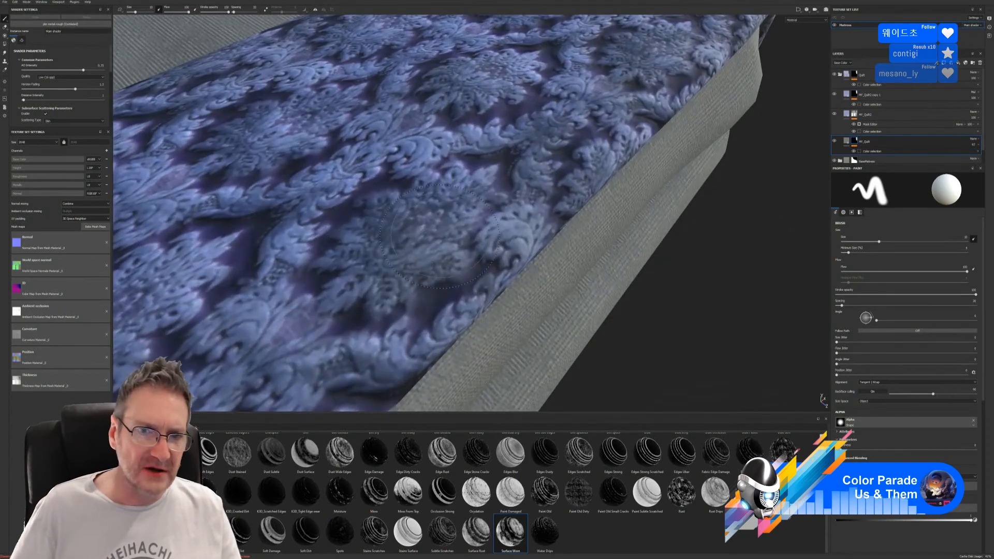
Compare the blanket's close-up damask detail with the MY_Quilt layer hidden and visible
left_click(834, 141)
left_click(834, 142)
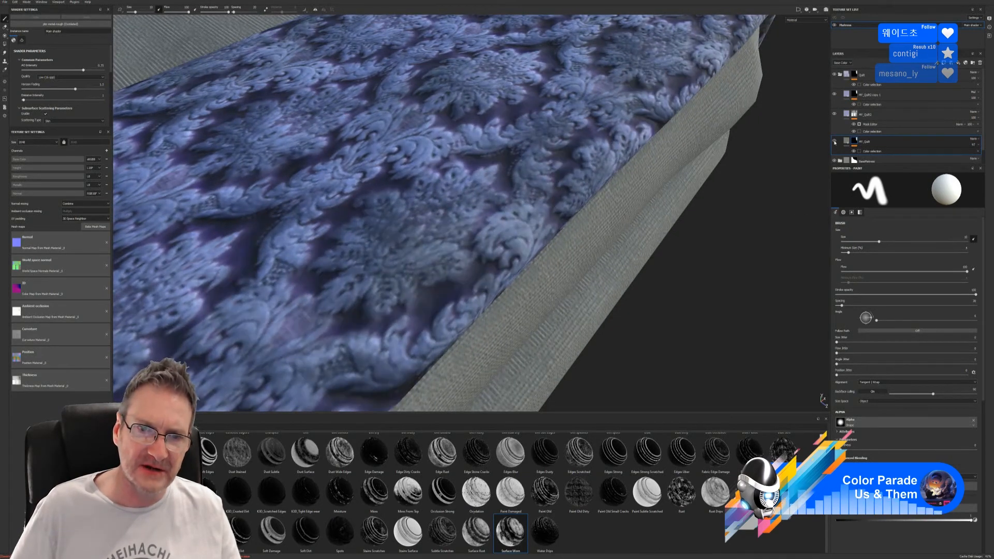
left_click(834, 142)
left_click(834, 141)
View the whole bed from an angle and compare the blanket with the MY_Quilt layer hidden and visible
right_click_drag(523, 223, 21, 256, "alt")
mouse_move(362, 243)
left_mouse_down("alt")
mouse_move(445, 238)
mouse_move(368, 243)
left_mouse_up("alt")
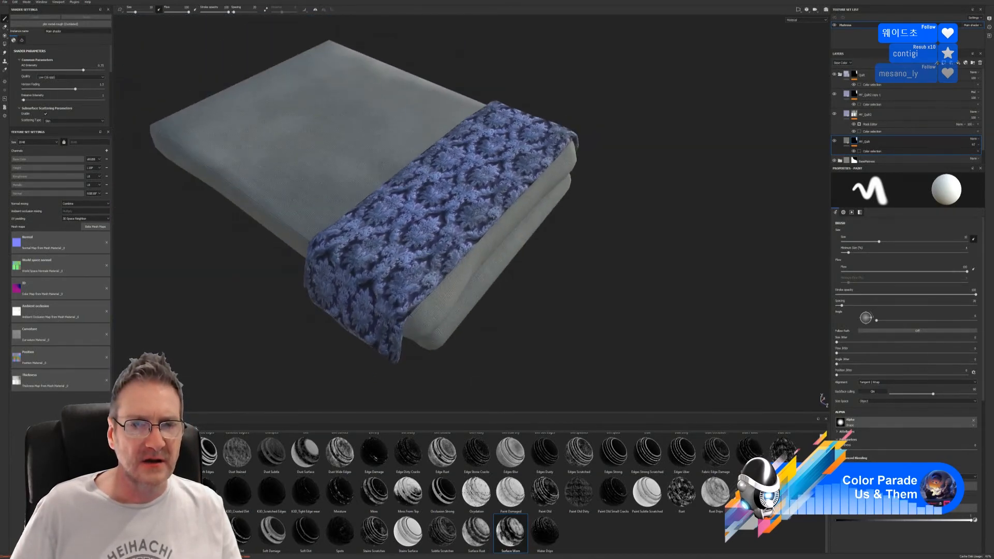
middle_click_drag(626, 247, 698, 249, "alt")
left_click_drag(699, 249, 712, 205, "alt")
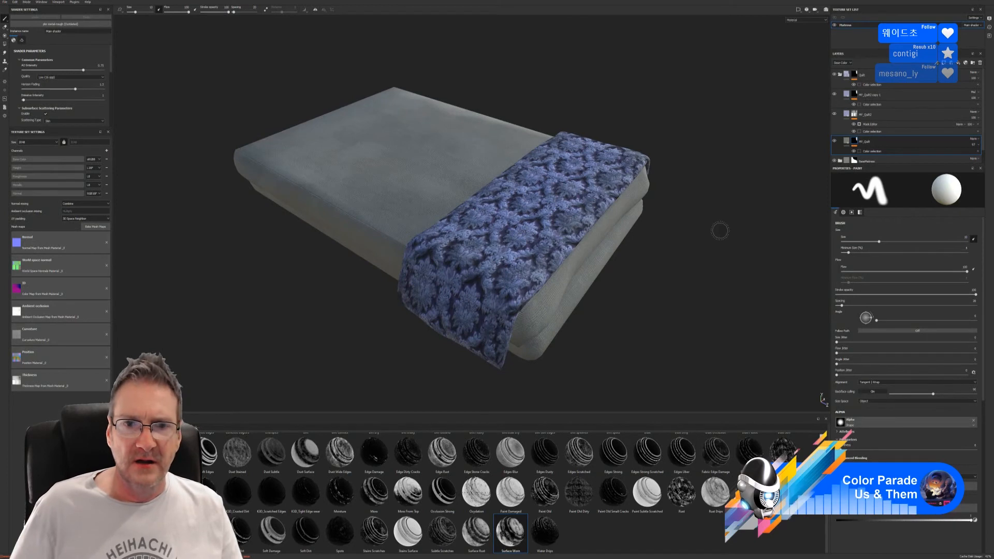
left_click(834, 141)
left_click(834, 141)
left_click(834, 140)
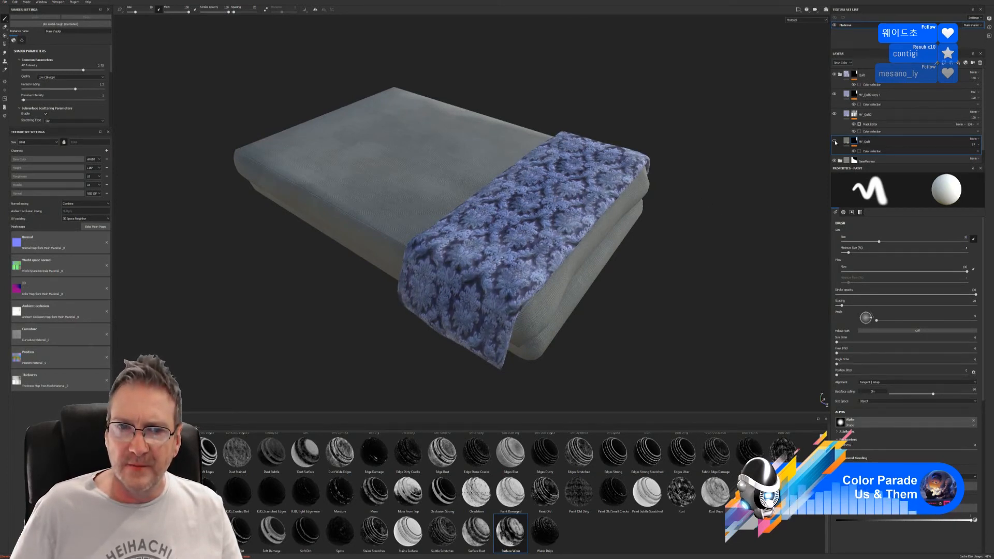
left_click(835, 142)
left_click(834, 141)
left_click(834, 141)
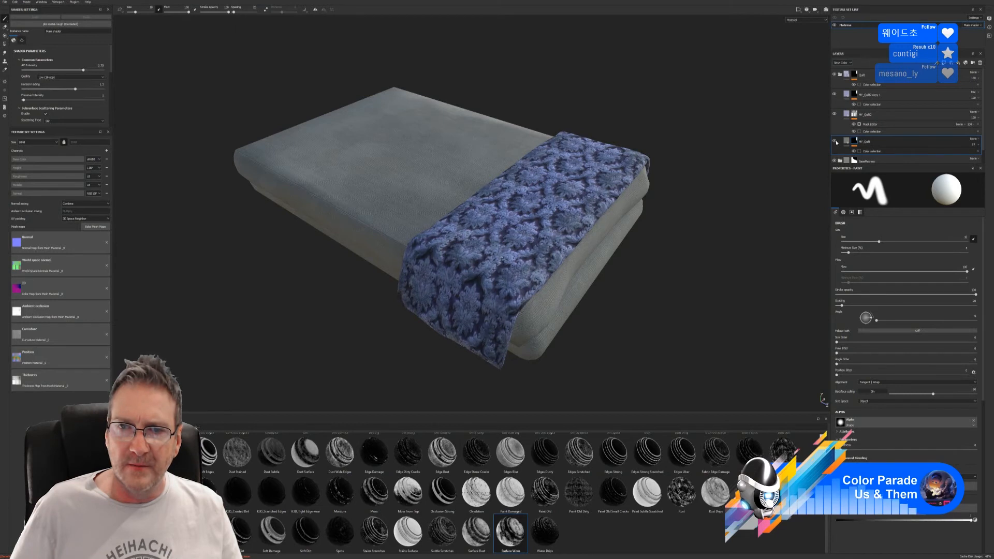
Compare the blanket's color with the MY_Quilt2 layer, and with its copy above, hidden and visible
left_click(834, 114)
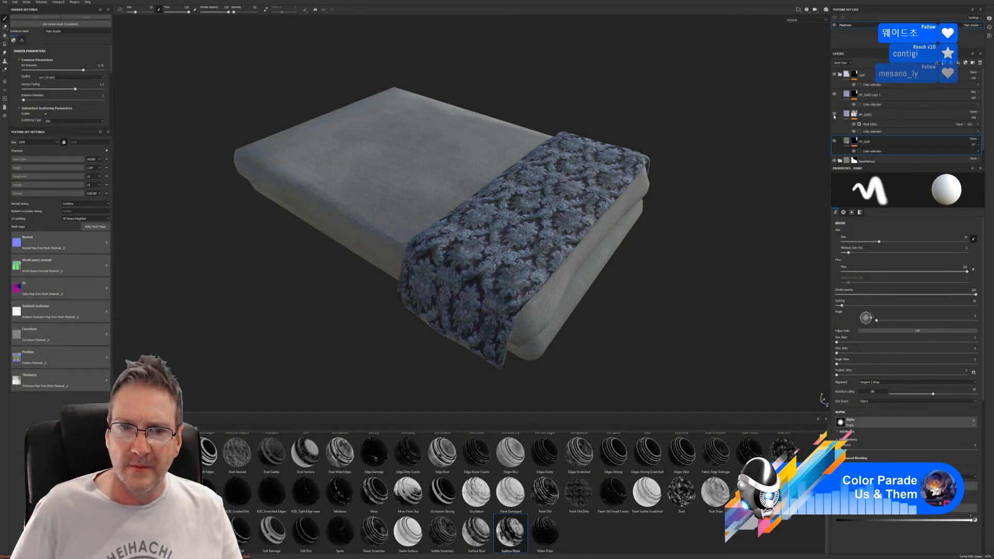
left_click(834, 115)
left_click(834, 114)
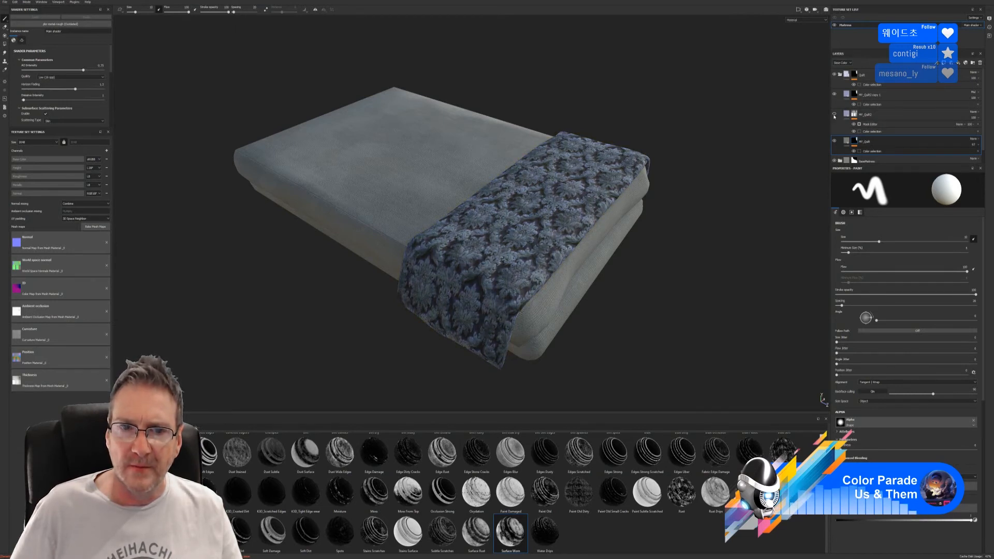
left_click(834, 115)
left_click(834, 115)
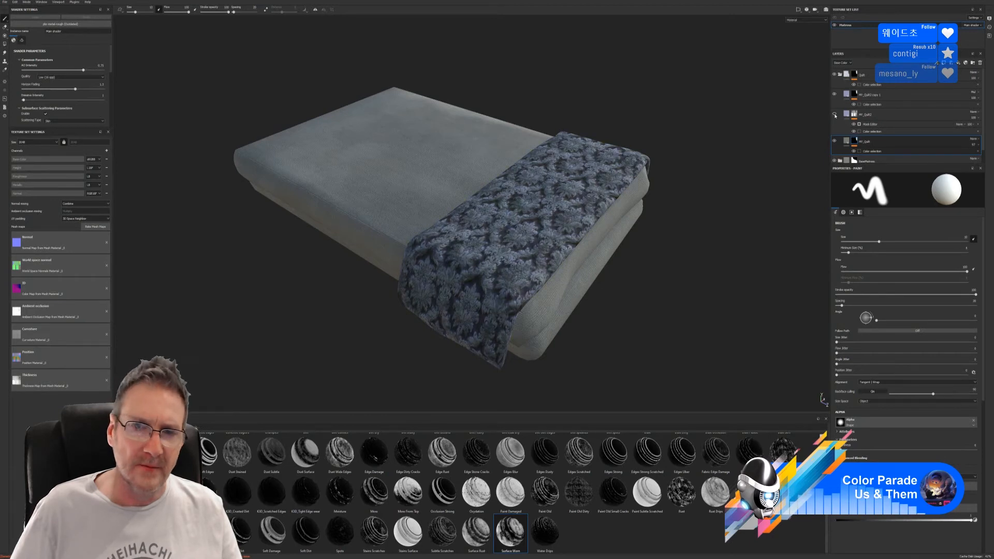
left_click(833, 114)
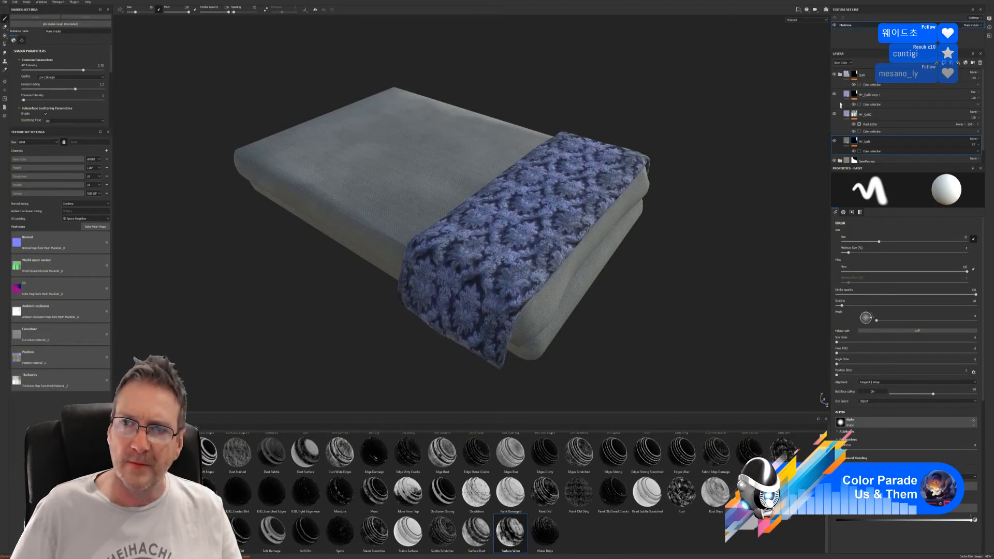
left_click(834, 94)
left_click(835, 95)
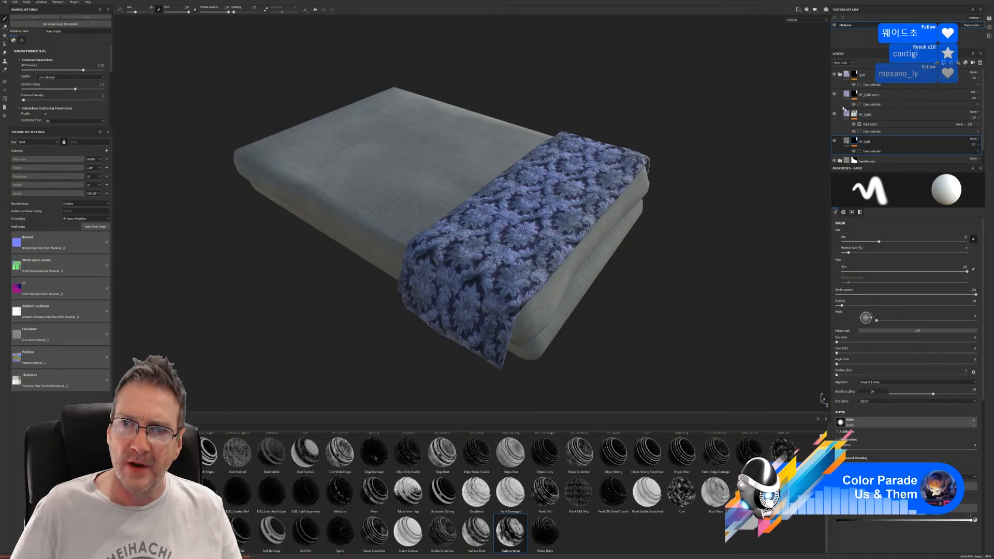
Select the MY_Quilt2 fill layer and lower its opacity to soften its color on the blanket
left_click(849, 115)
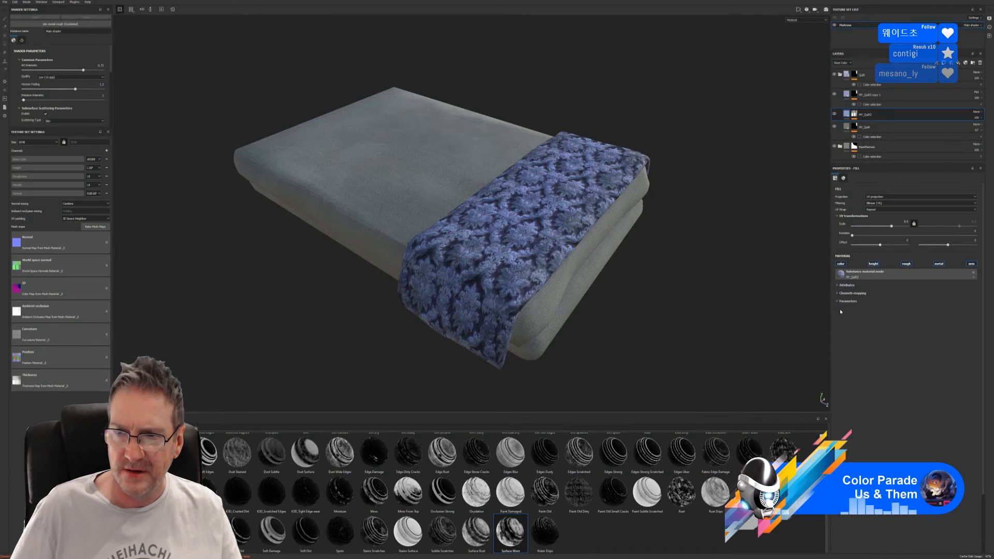
left_click(977, 118)
left_click_drag(993, 128, 992, 129)
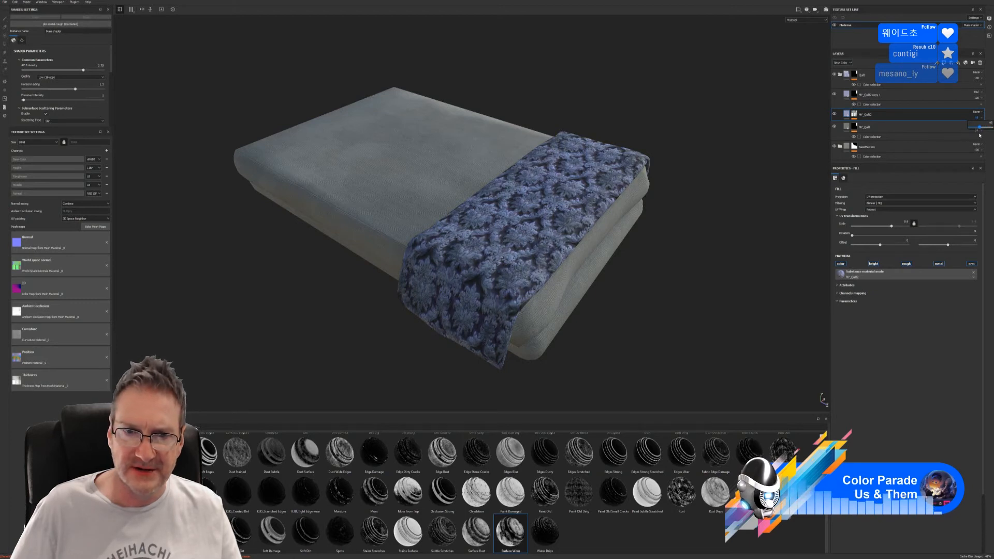
Compare stronger and weaker opacities for the Quilt2 fill layer and settle on a little under half
left_click_drag(988, 135, 993, 135)
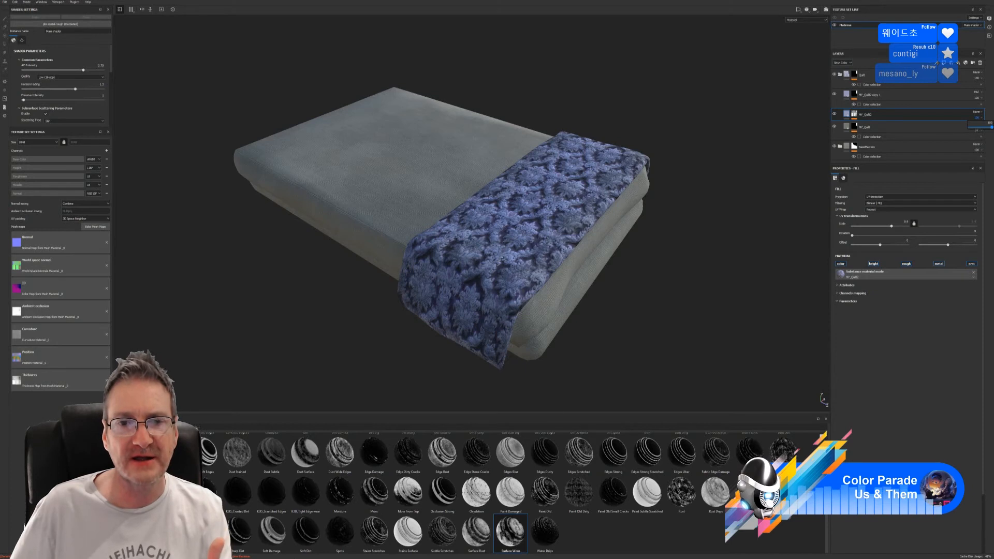
left_click_drag(992, 136, 981, 141)
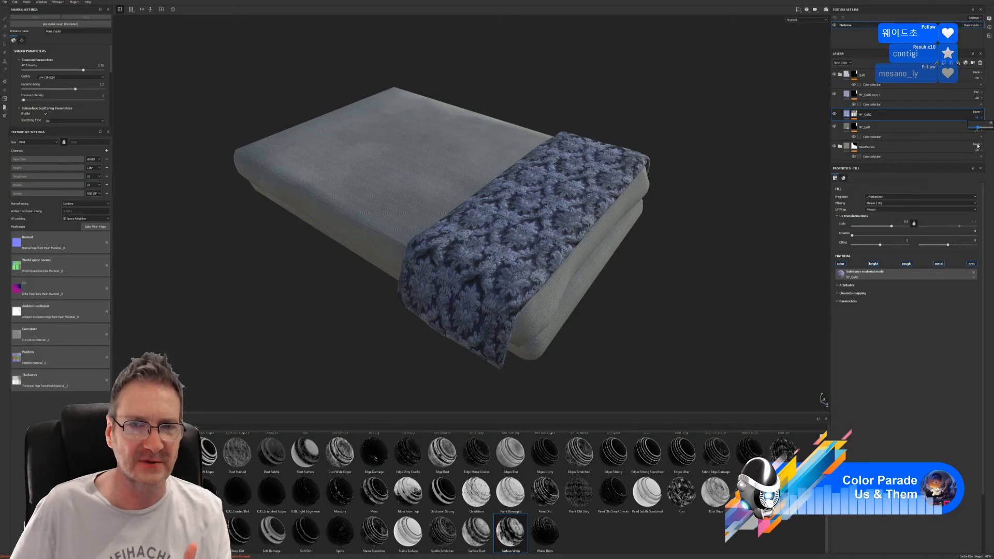
left_click_drag(977, 146, 977, 147)
left_click_drag(670, 244, 627, 246, "alt")
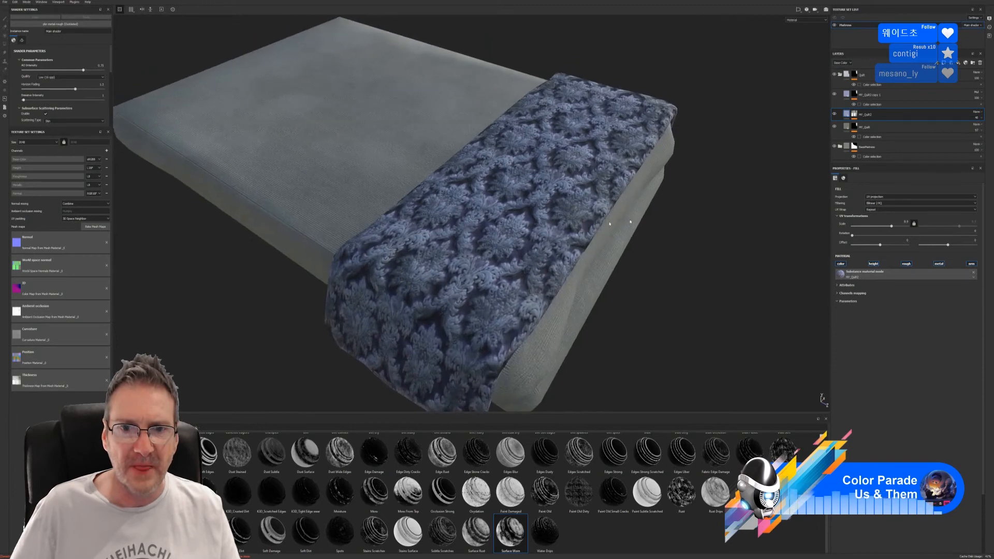
Compare the quilt's floral pattern with the Quilt2 copy 1 layer hidden and shown
left_click(834, 95)
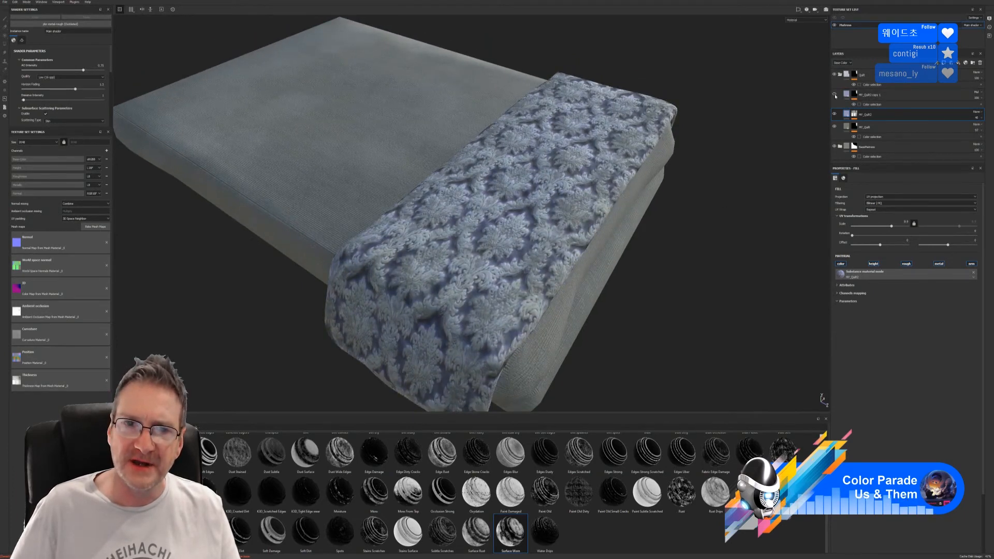
left_click(834, 95)
left_click(834, 95)
left_click(834, 94)
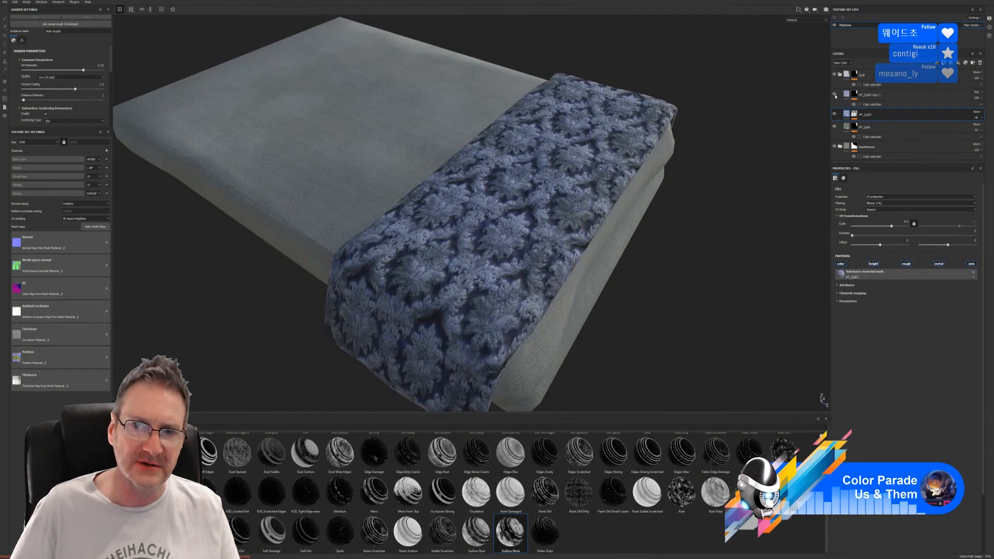
left_click(834, 95)
left_click(834, 94)
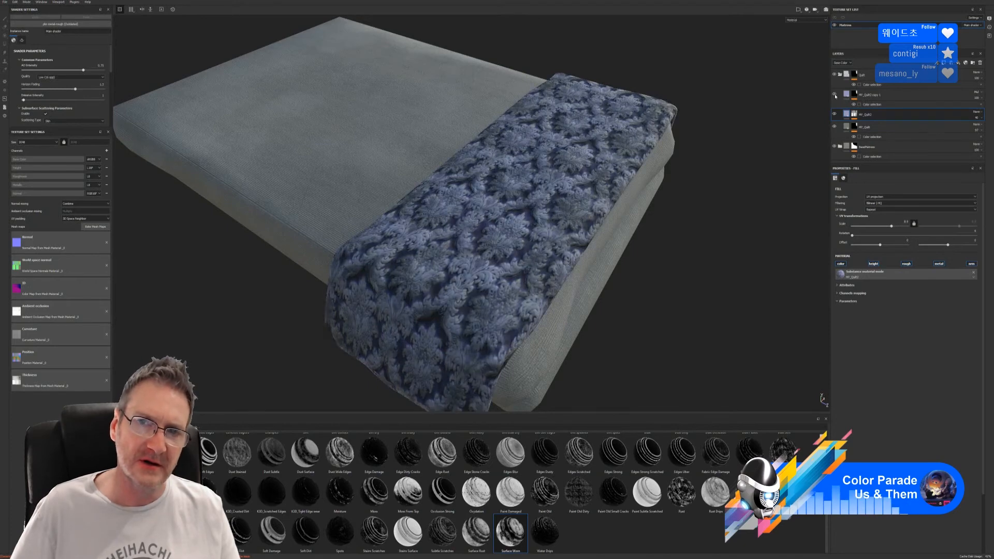
Fine-tune the opacity of the Quilt2 copy 1 layer, keeping it slightly below full strength
left_click(849, 97)
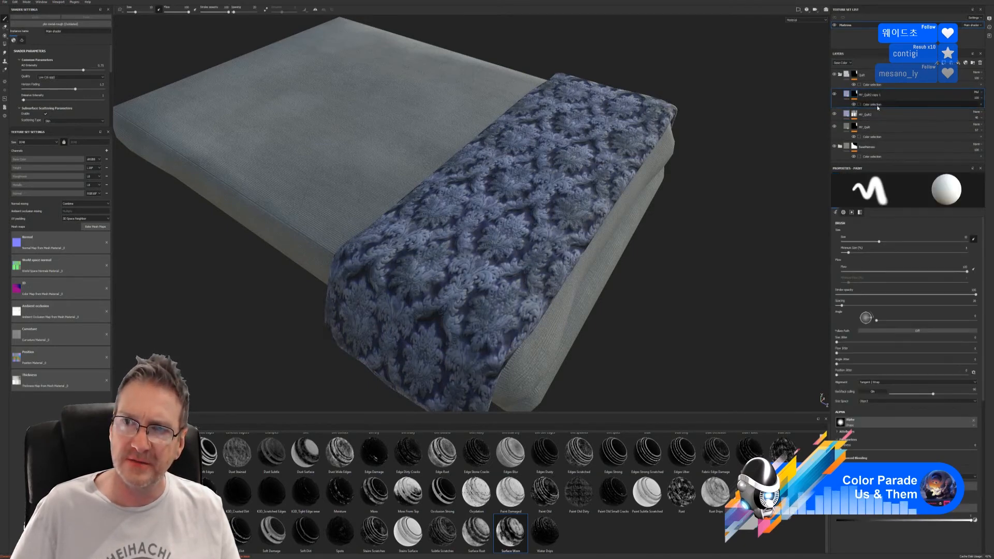
right_click(966, 112)
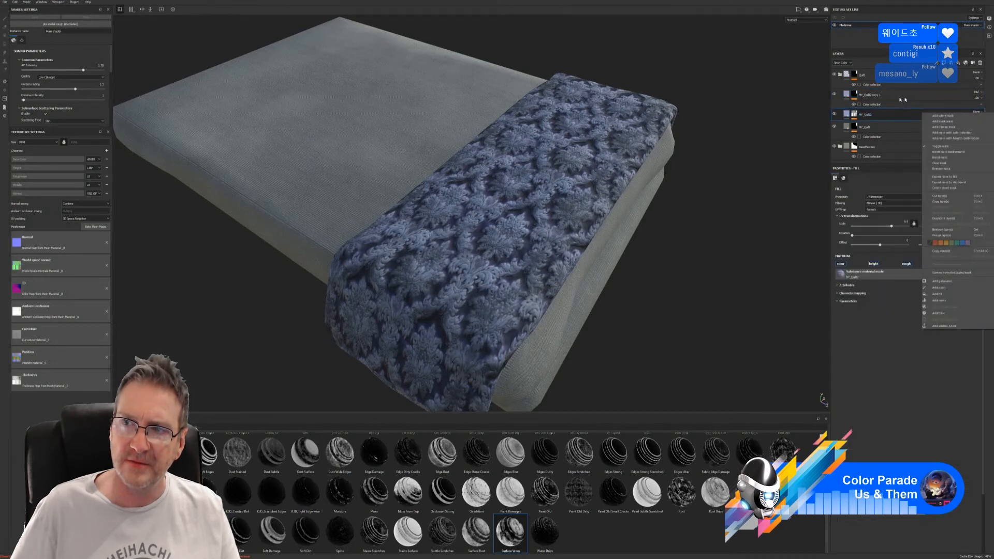
left_click(982, 98)
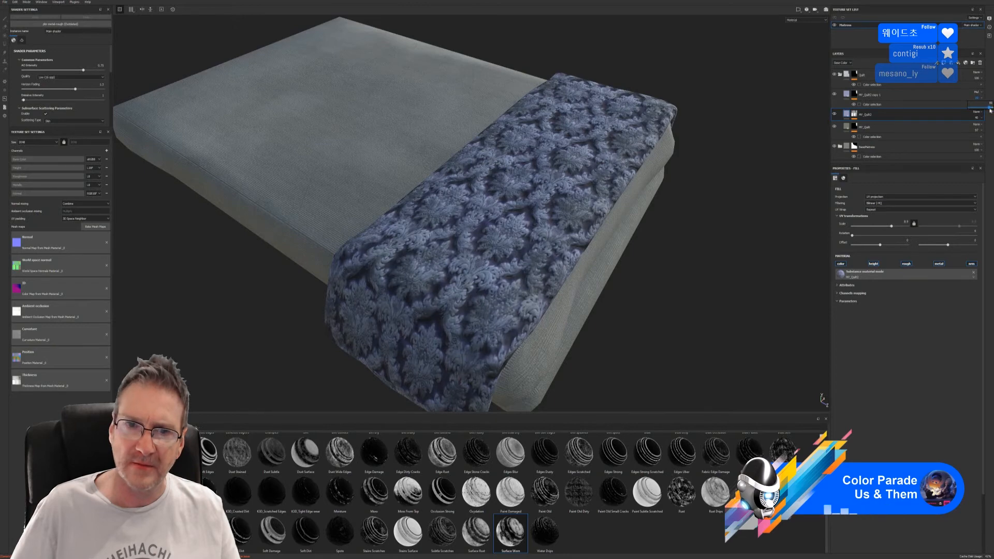
left_click_drag(990, 110, 980, 111)
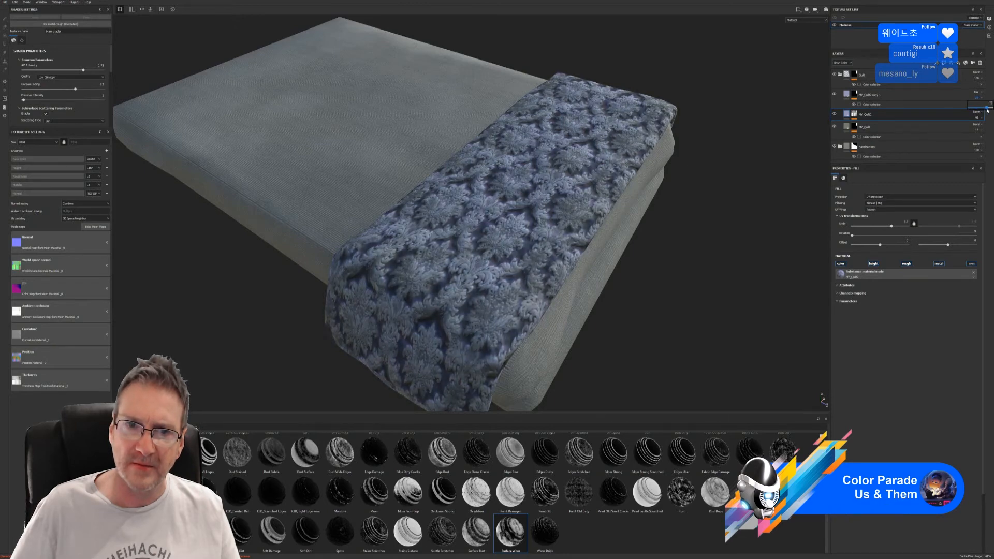
left_click_drag(987, 111, 990, 110)
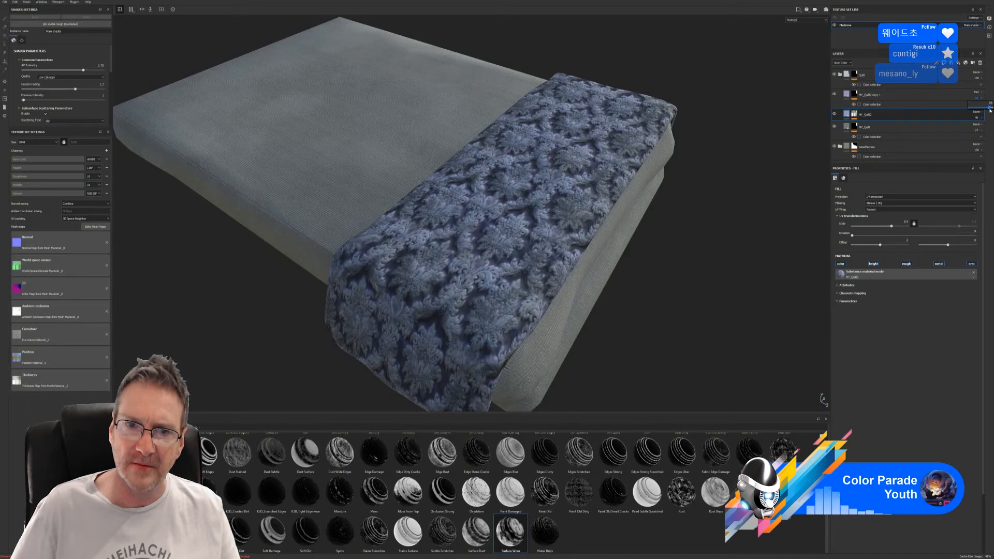
scroll(634, 239, "down", 3)
left_click_drag(635, 239, 593, 222, "alt")
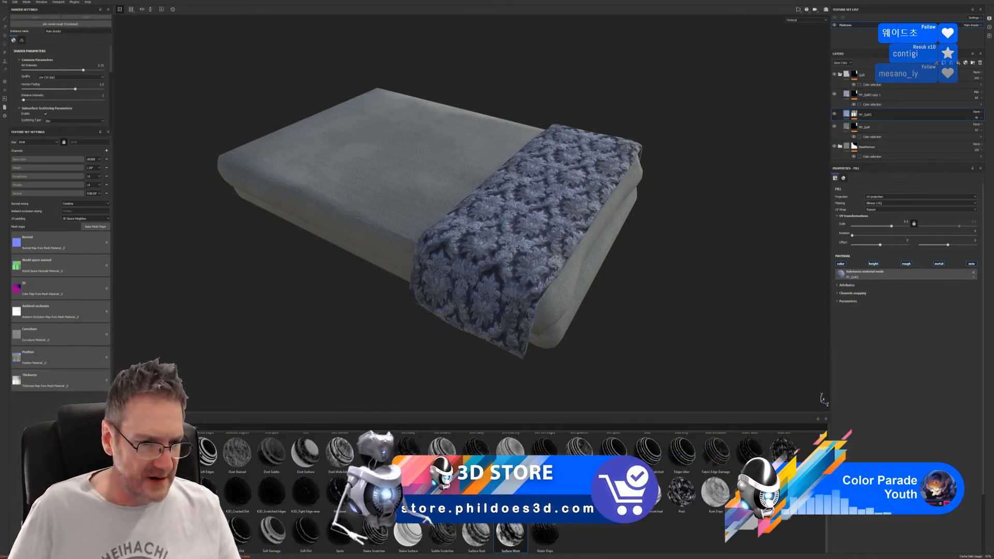
Find the Fabric Bamboo material among the library's fabric materials and apply it to the bed as a new fill layer
left_click(128, 510)
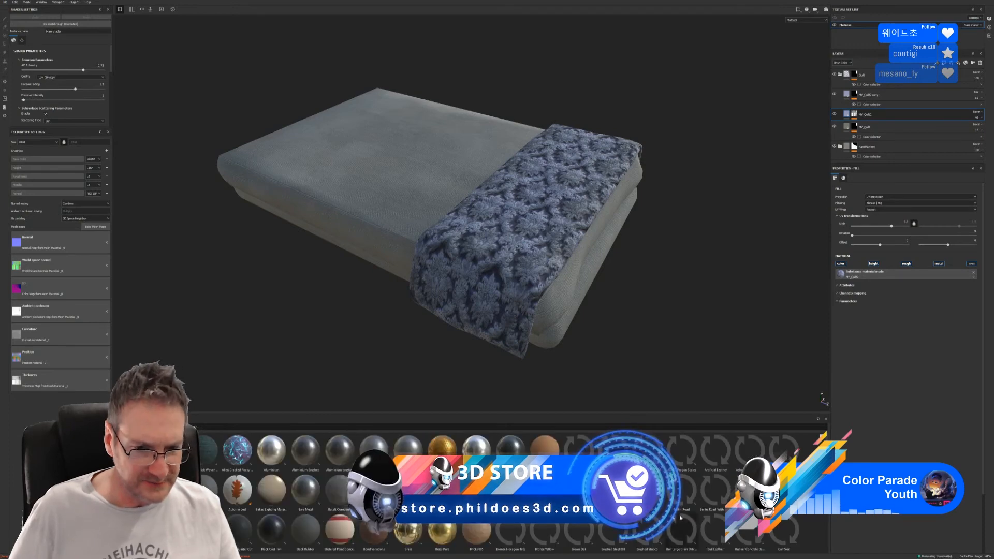
scroll(680, 517, "down", 3)
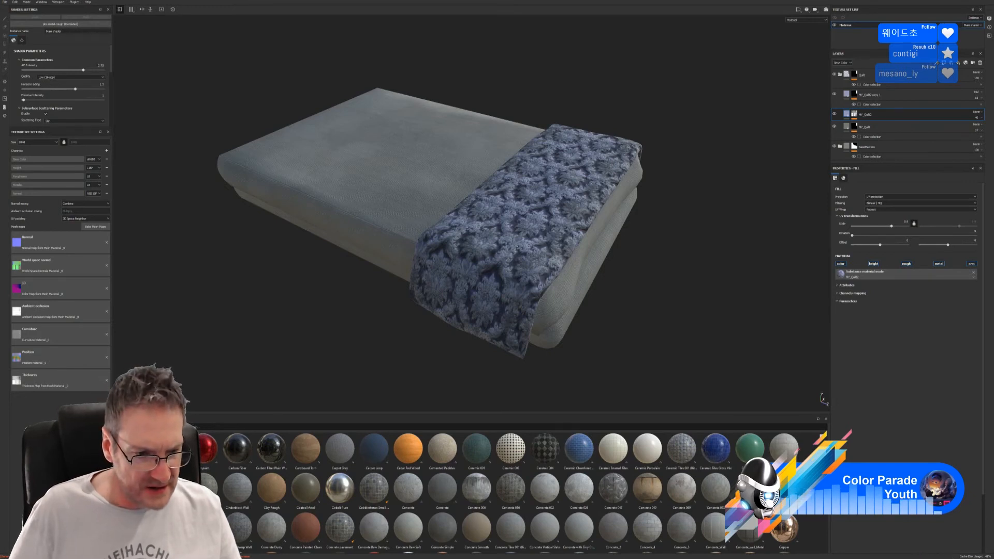
scroll(513, 492, "down", 3)
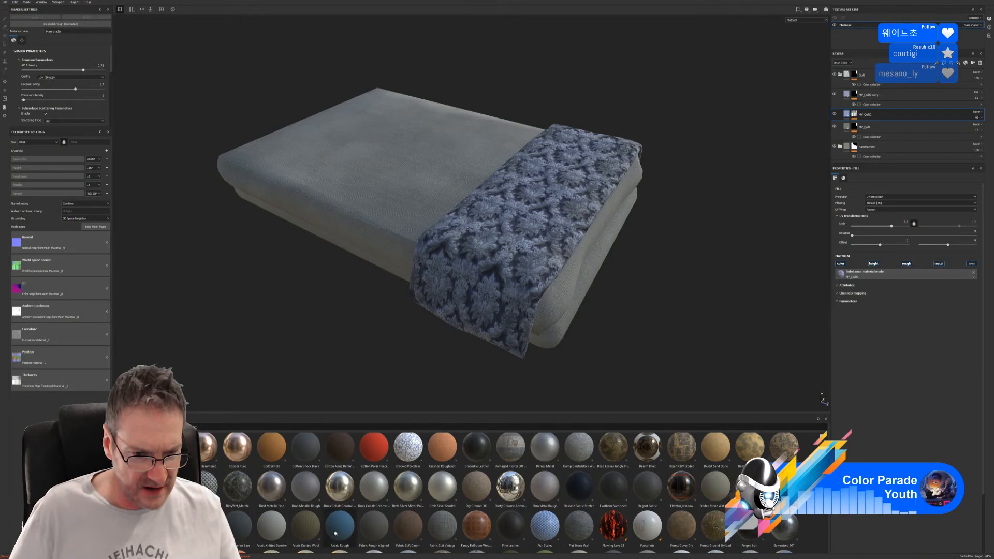
mouse_move(338, 532)
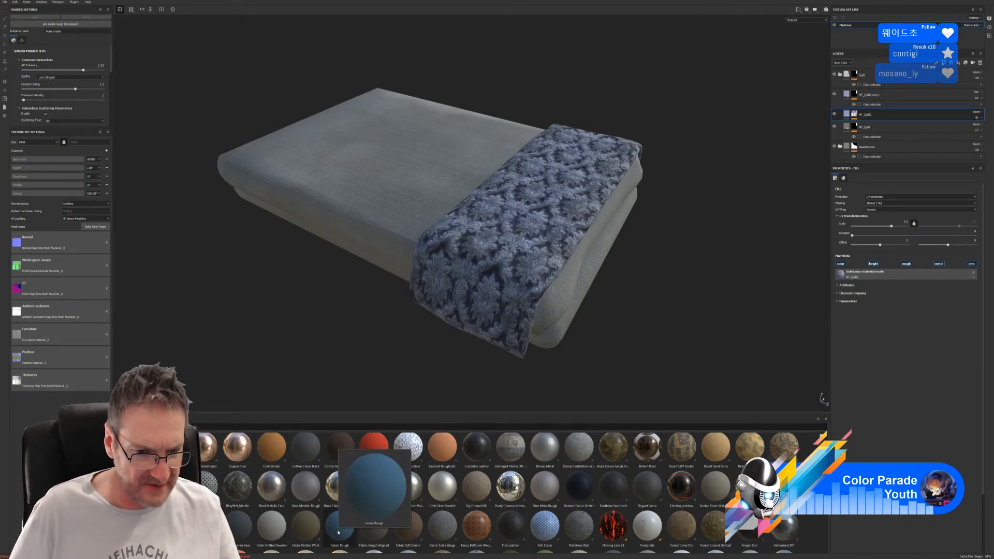
mouse_move(369, 531)
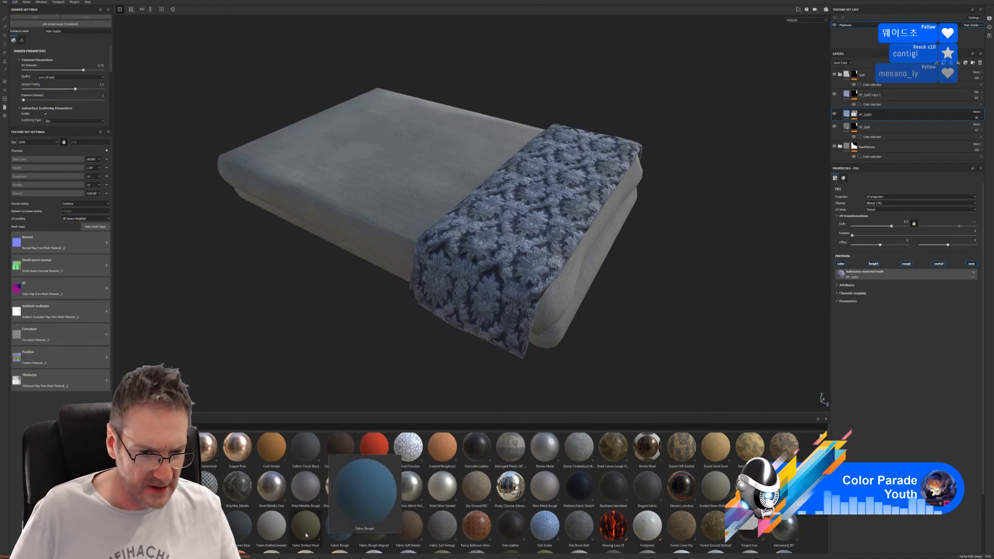
mouse_move(305, 535)
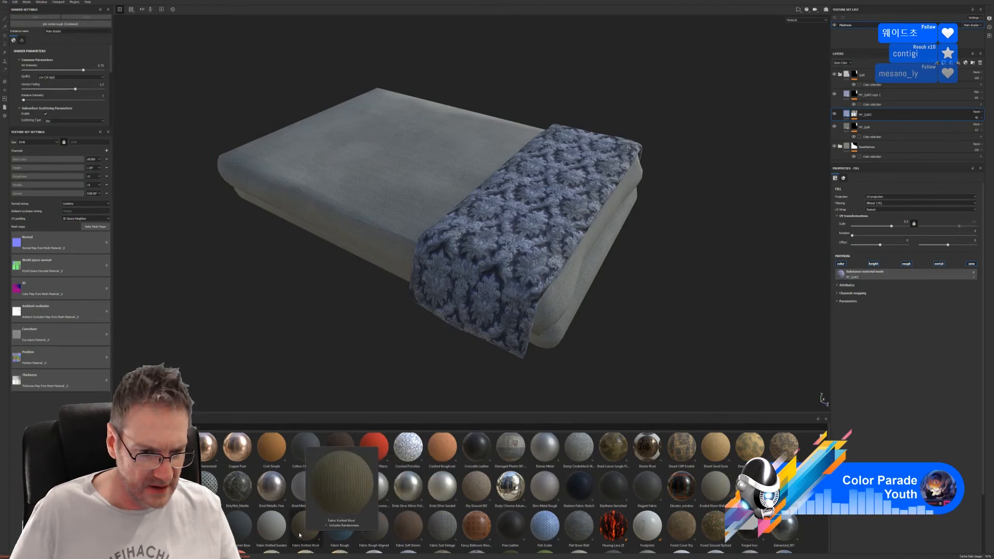
mouse_move(263, 537)
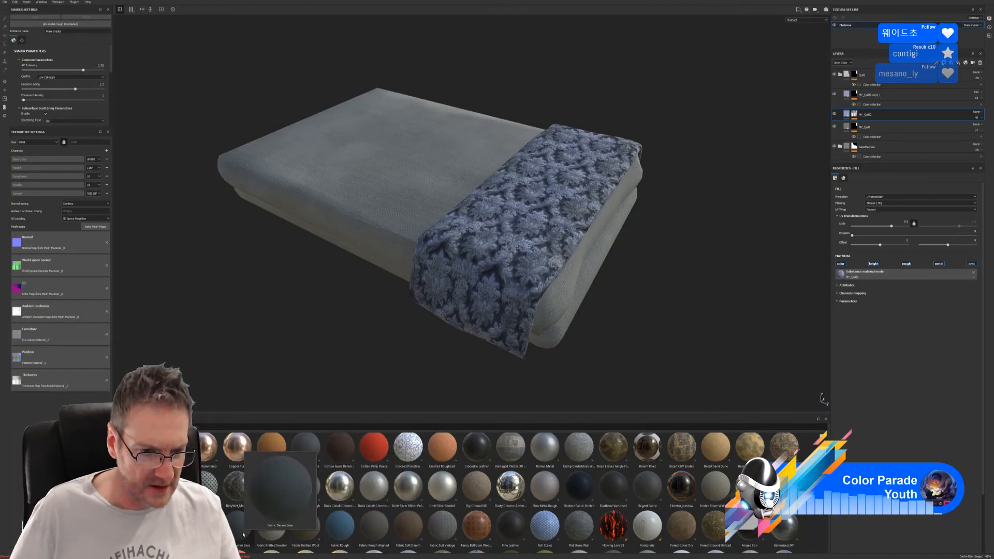
mouse_move(190, 535)
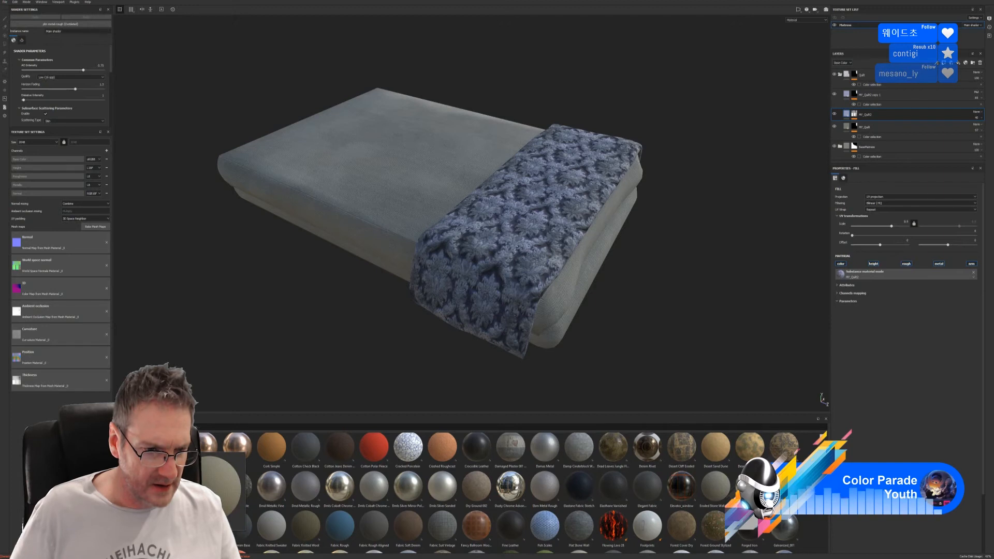
left_click_drag(172, 536, 542, 249)
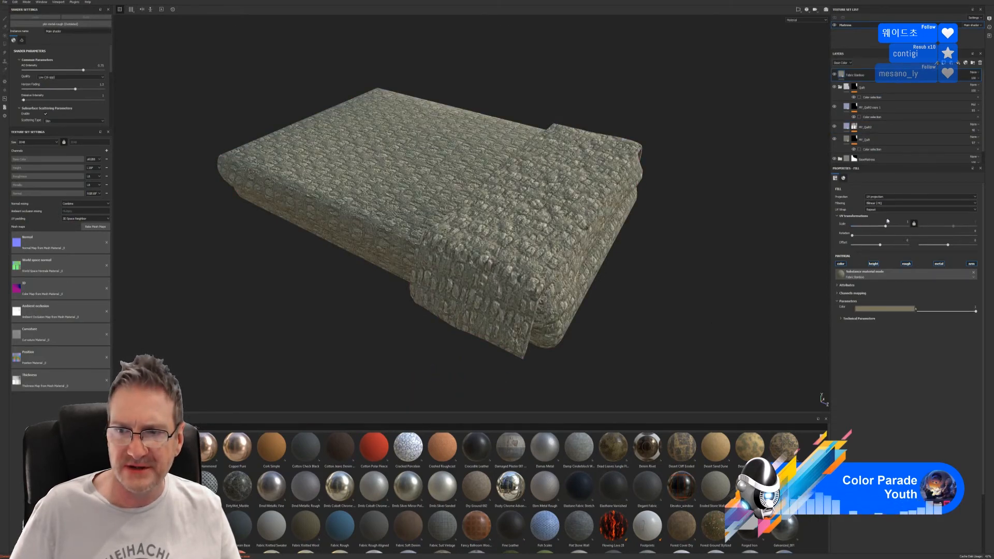
Increase the UV scale of the Fabric Bamboo layer until its weave becomes a fine fabric texture
left_click_drag(886, 228, 891, 228)
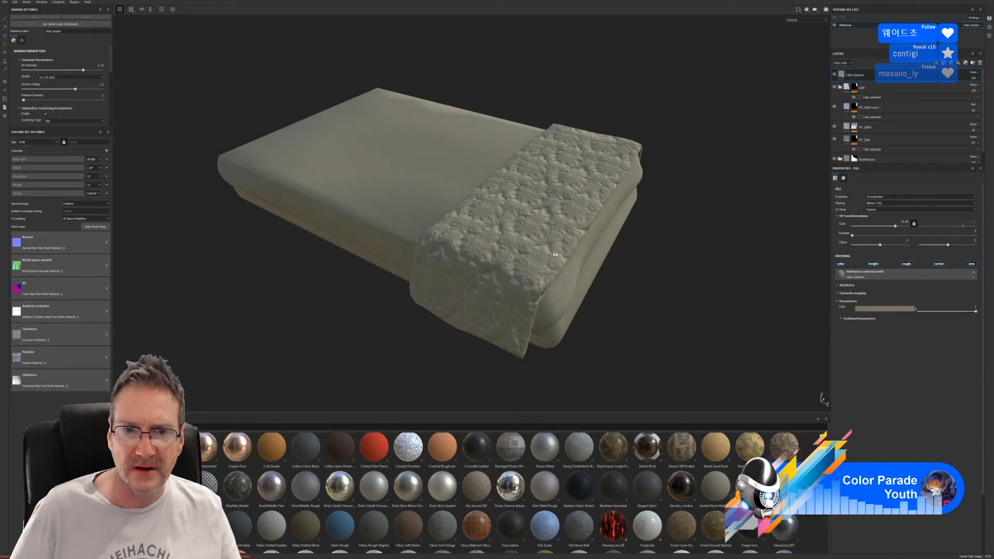
scroll(599, 293, "up", 10)
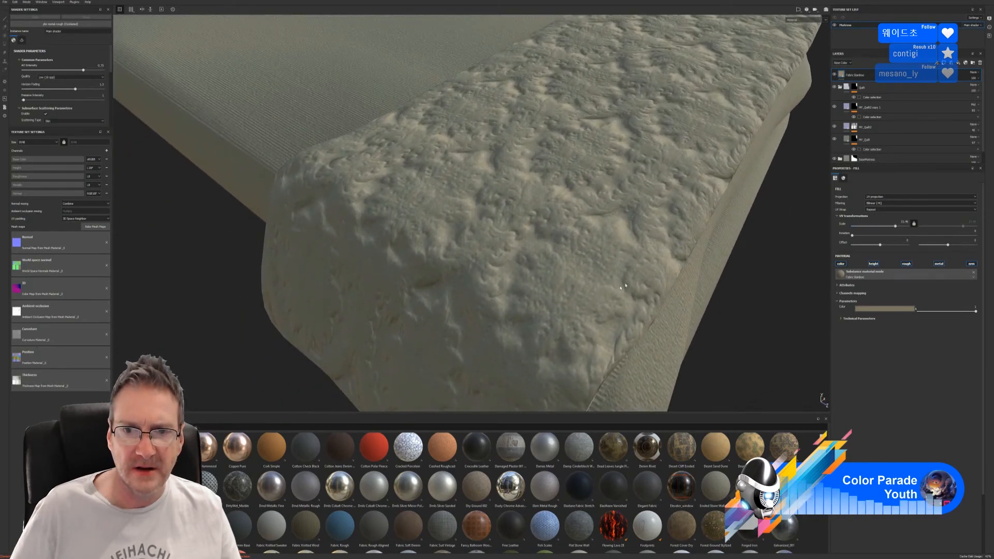
scroll(598, 293, "down", 10)
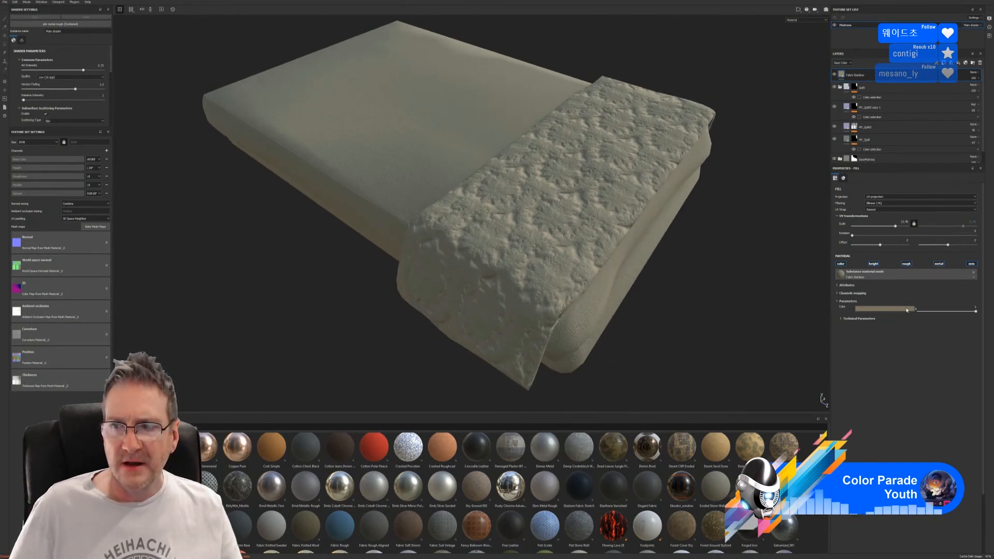
Try the Fabric Bamboo layer beneath the quilt layers, just above the base mattress group, and return it to the top of the stack
double_click(871, 75)
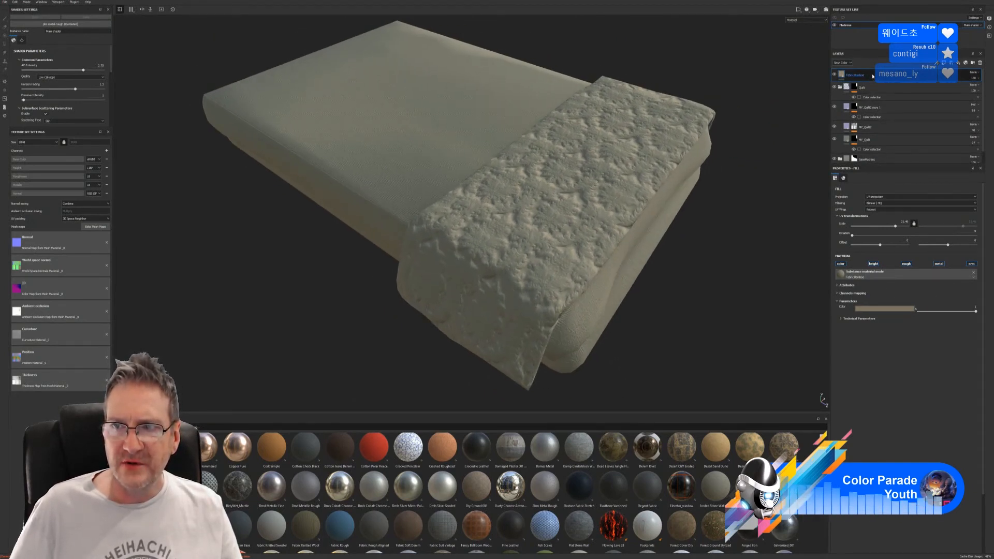
left_click_drag(873, 76, 883, 146)
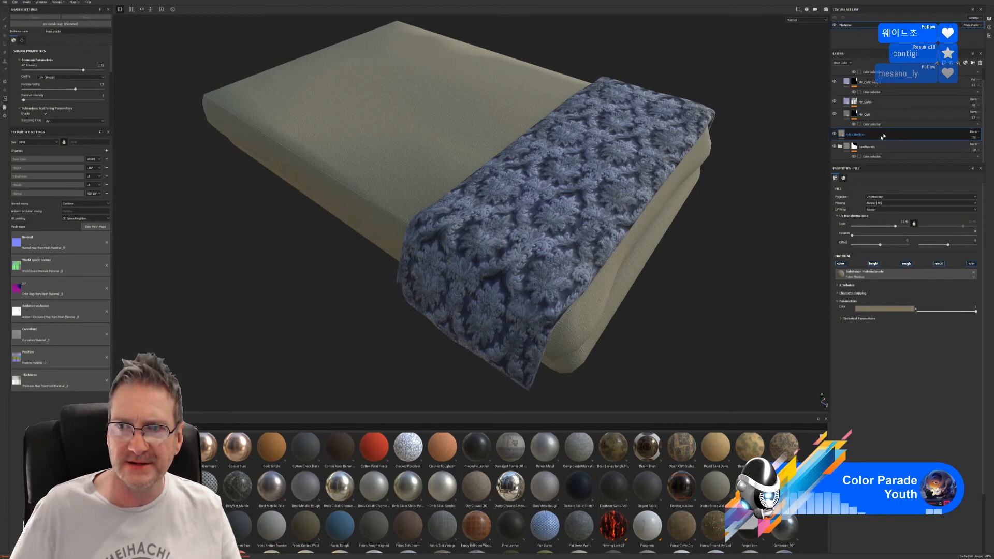
scroll(880, 139, "up", 1)
left_click_drag(874, 148, 871, 73)
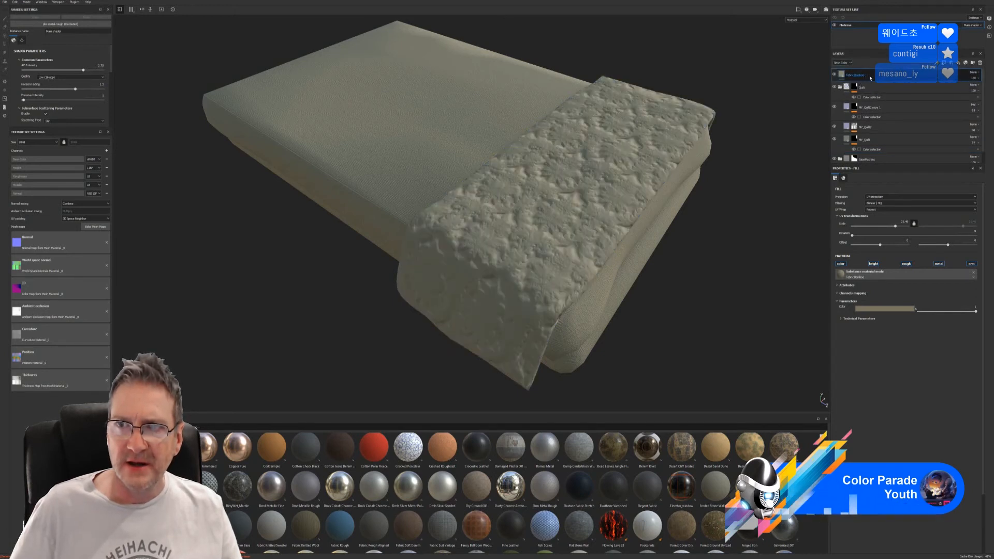
Change the Fabric Bamboo layer's color parameter to a dark, muted blue-violet
left_click(872, 309)
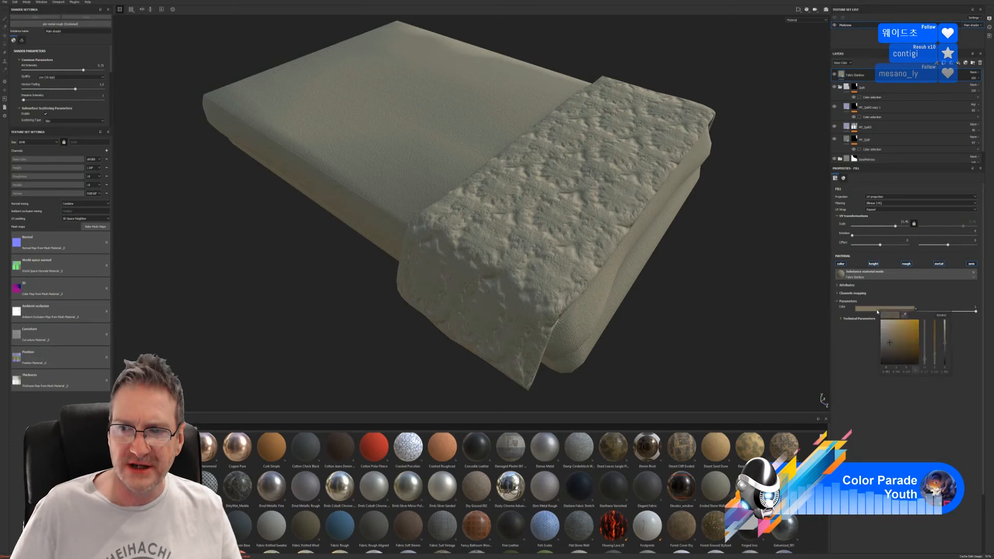
left_click(926, 334)
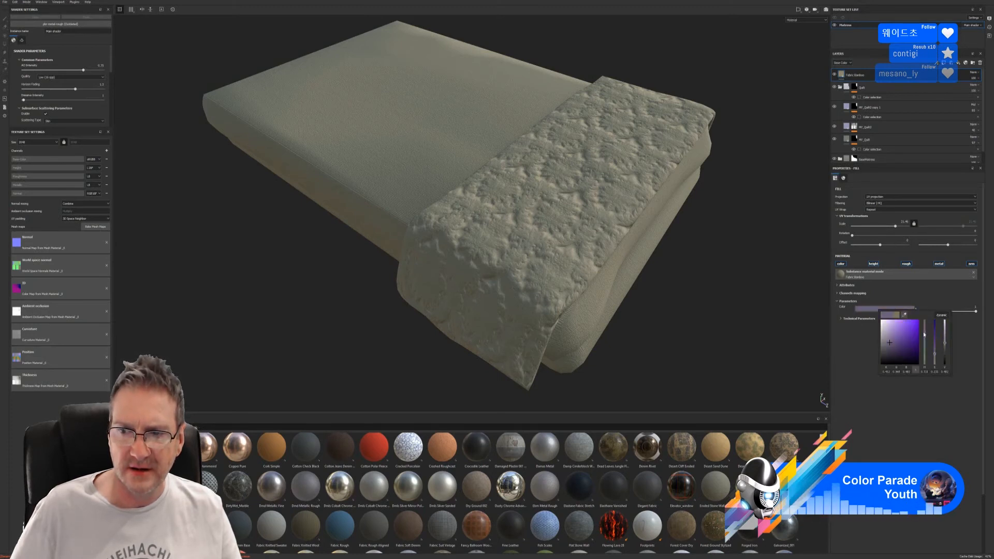
left_click(890, 358)
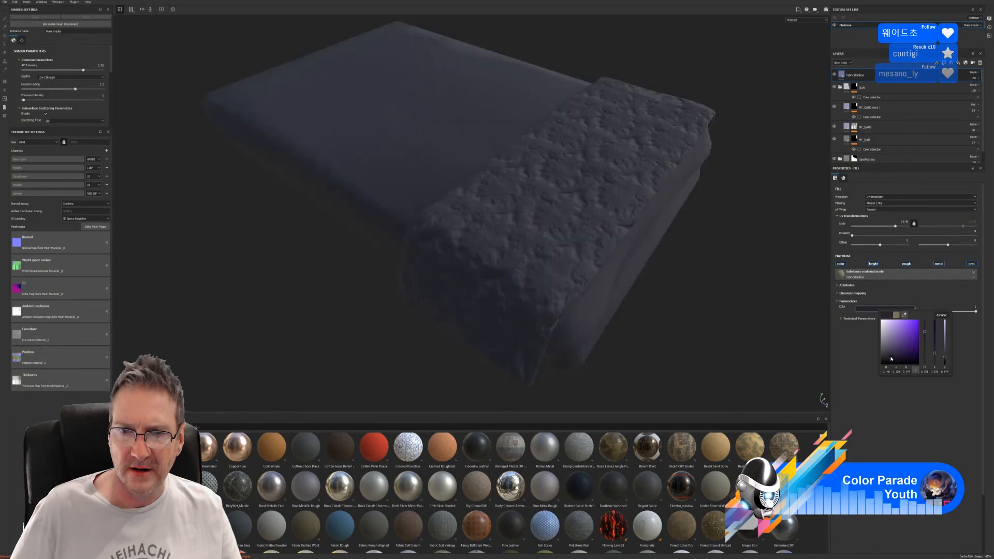
left_click(895, 353)
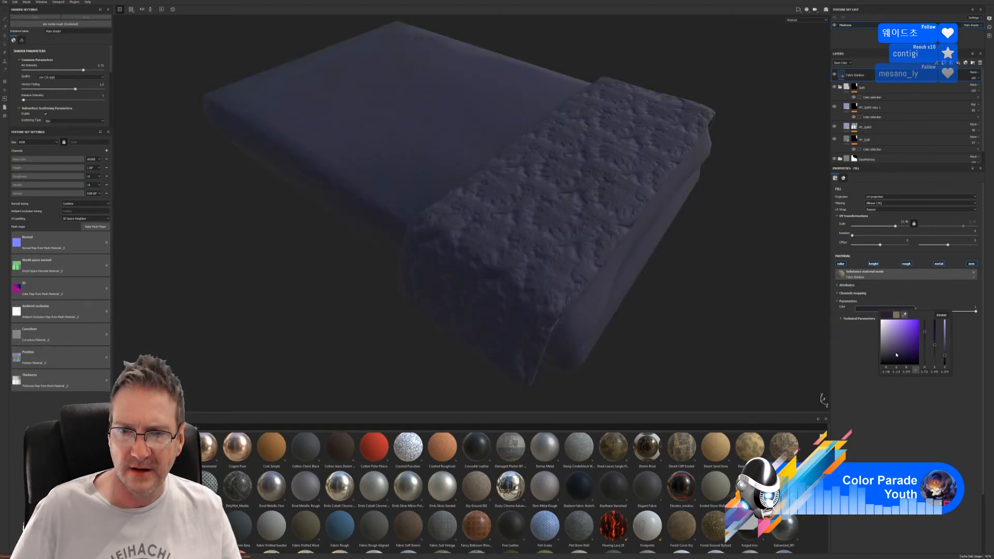
left_click(892, 345)
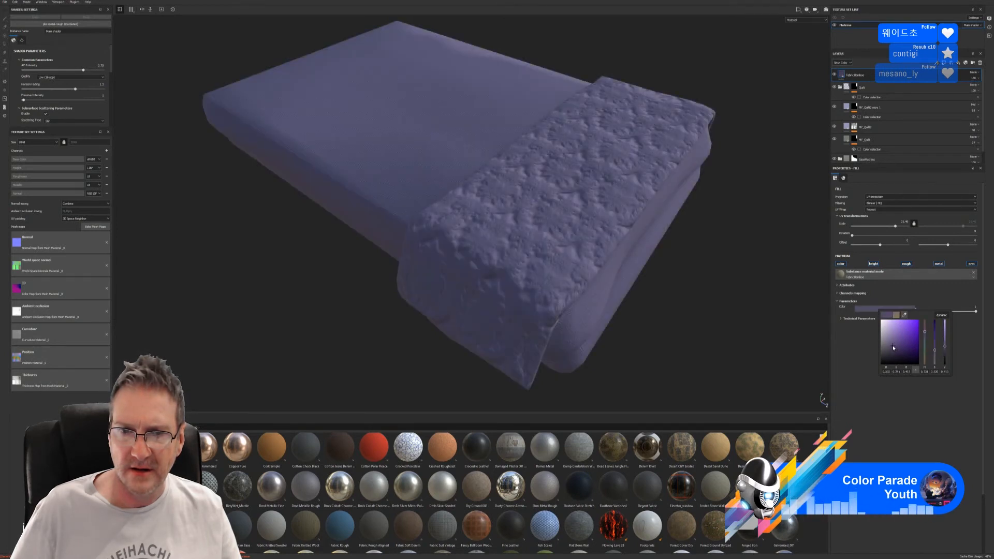
left_click(888, 356)
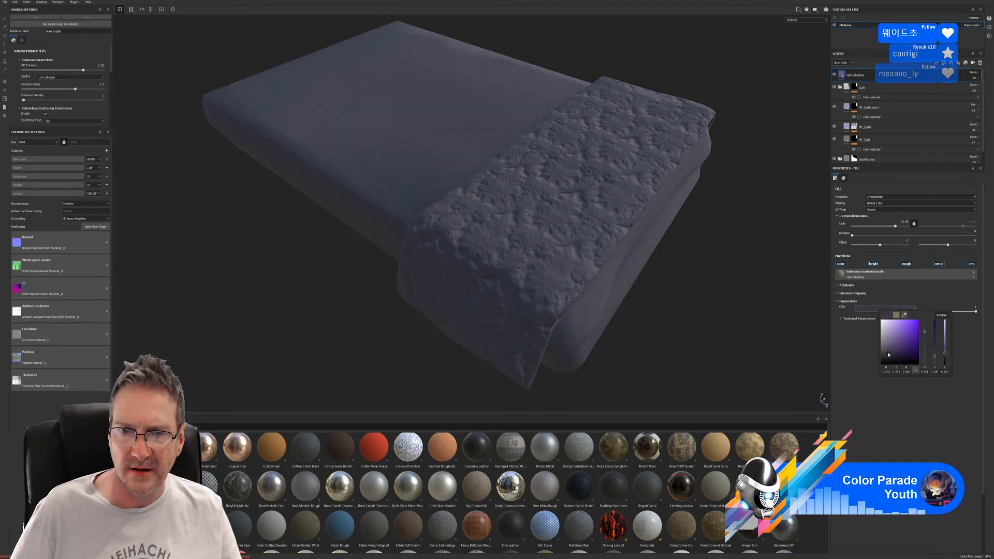
left_click(941, 433)
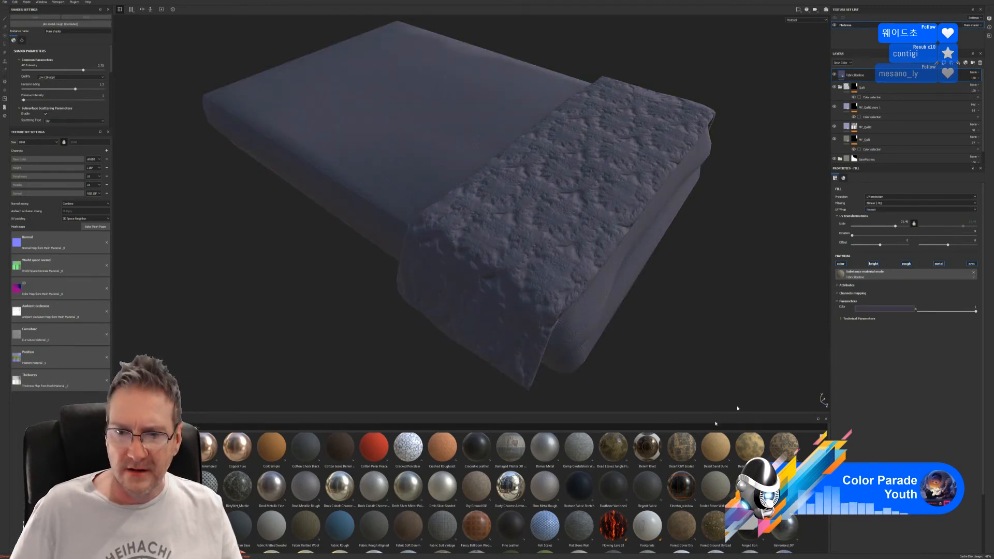
Apply a fabric smart mask from the library's smart masks to the Fabric Bamboo layer
left_click(133, 527)
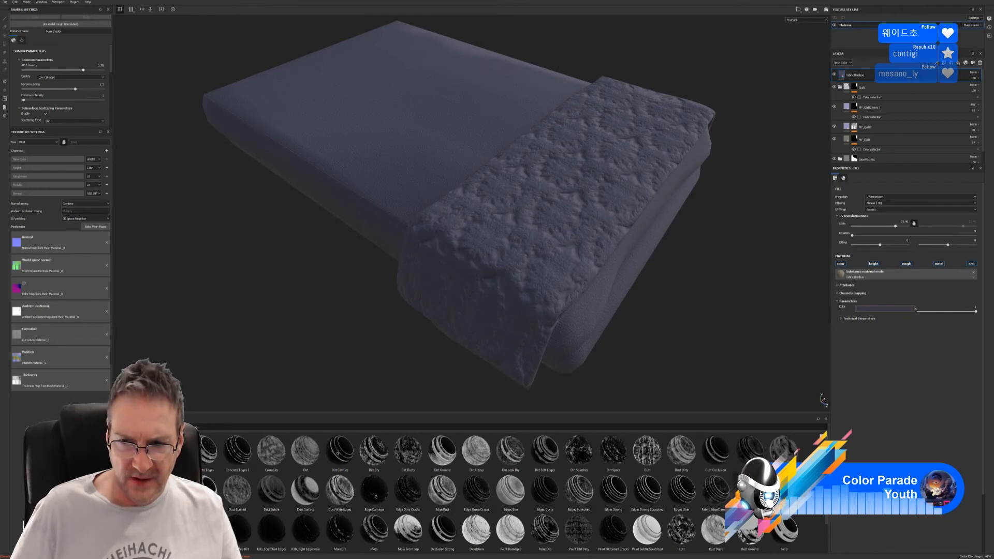
left_click_drag(750, 489, 912, 94)
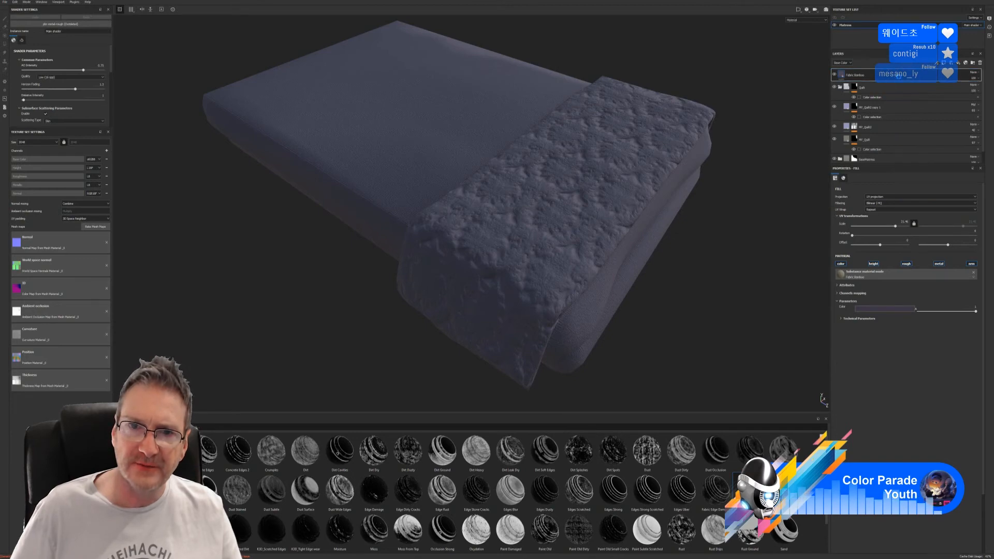
right_click_drag(750, 259, 821, 200, "alt")
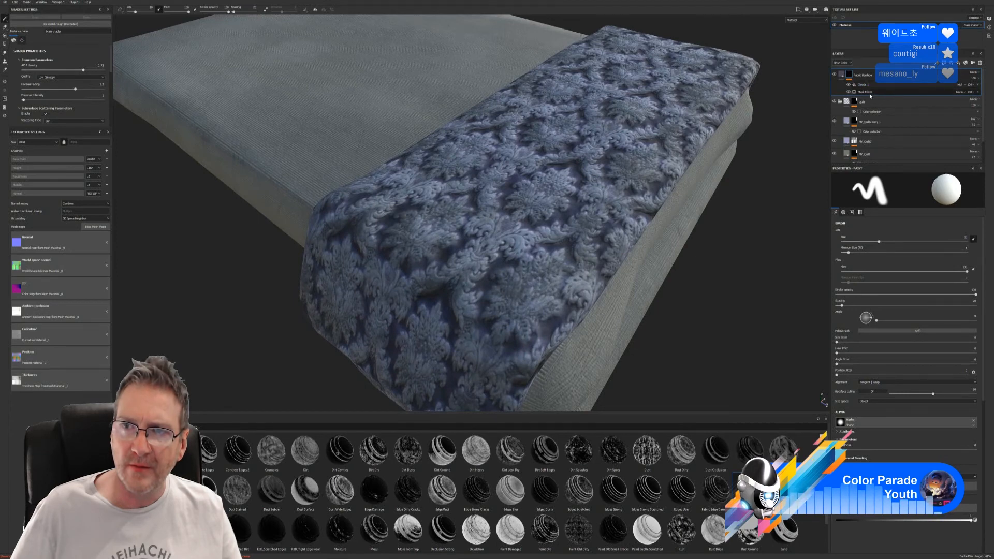
Turn on Global Invert in the Fabric Bamboo mask's Mask Editor and raise Global Balance to about 0.96
left_click(918, 210)
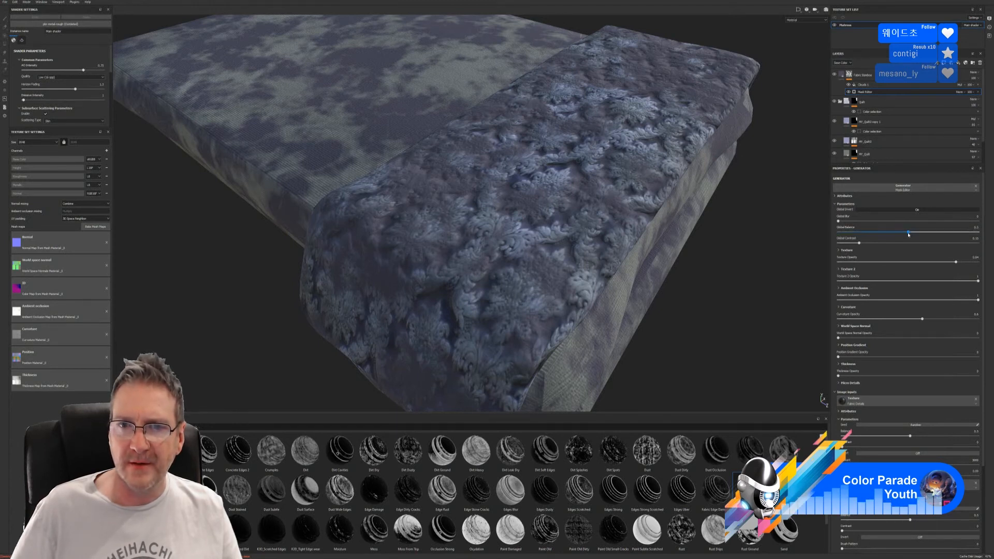
left_click_drag(936, 236, 975, 231)
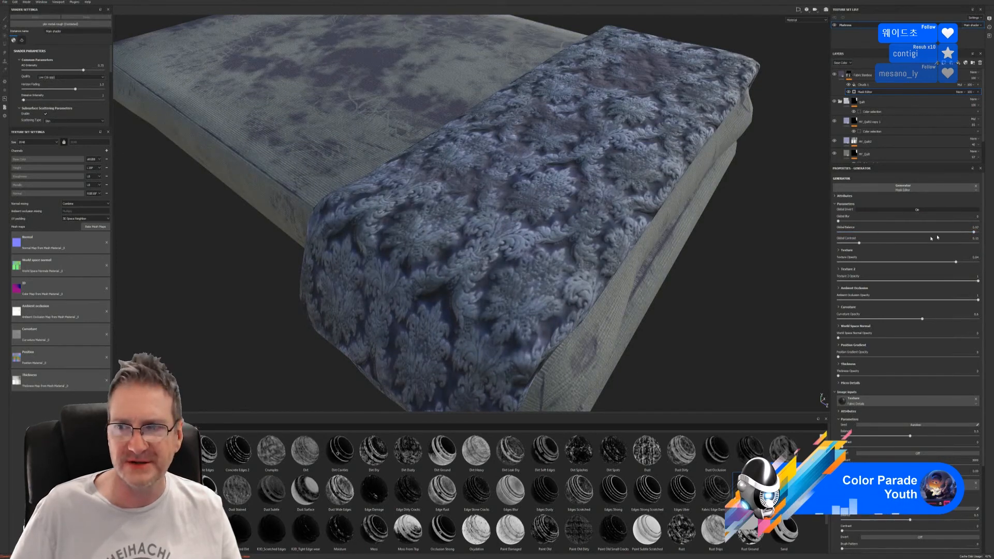
left_click_drag(973, 232, 973, 236)
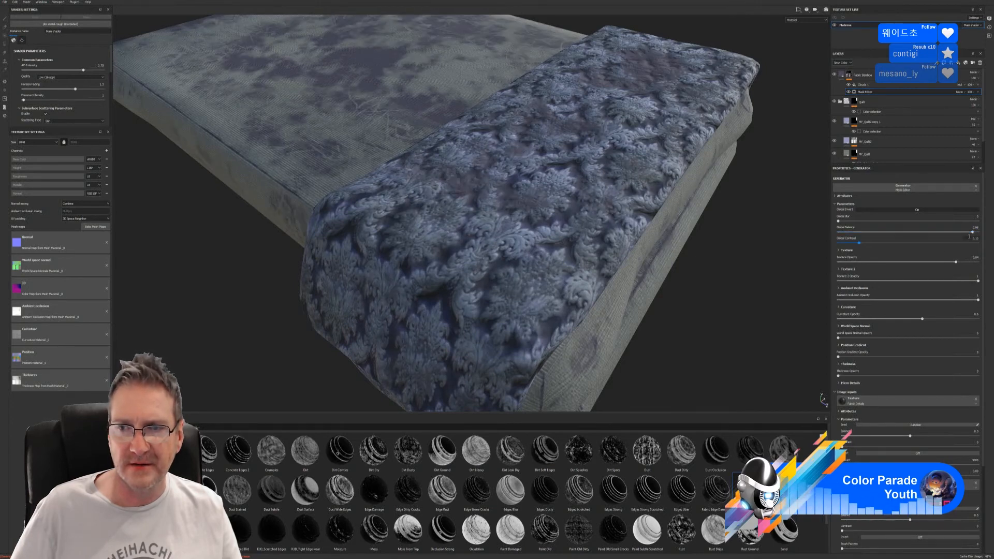
Raise the mask's Global Contrast slightly and lower its texture opacities, with the first Texture Opacity at about 0.72
left_click_drag(861, 244, 823, 252)
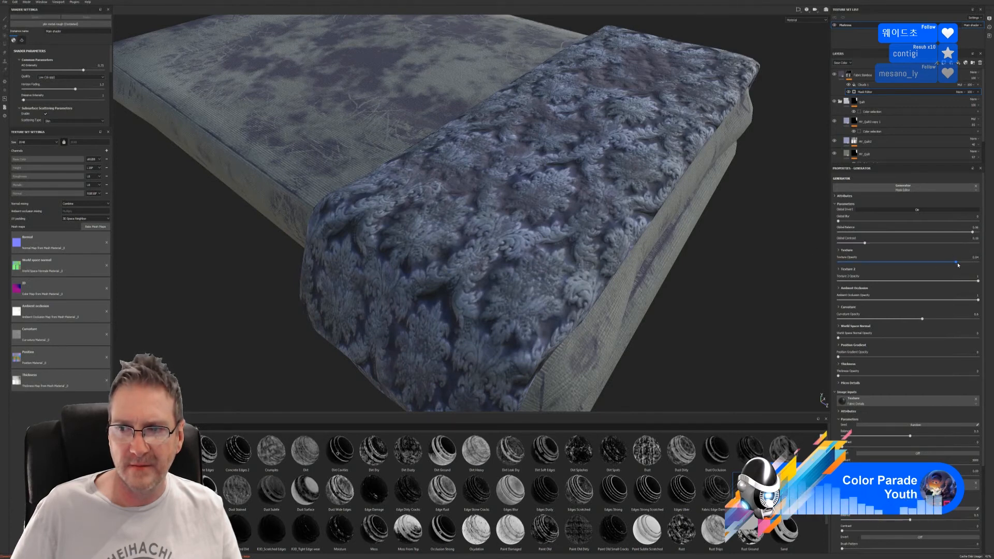
mouse_move(956, 263)
left_mouse_down()
mouse_move(878, 263)
mouse_move(938, 262)
left_mouse_up()
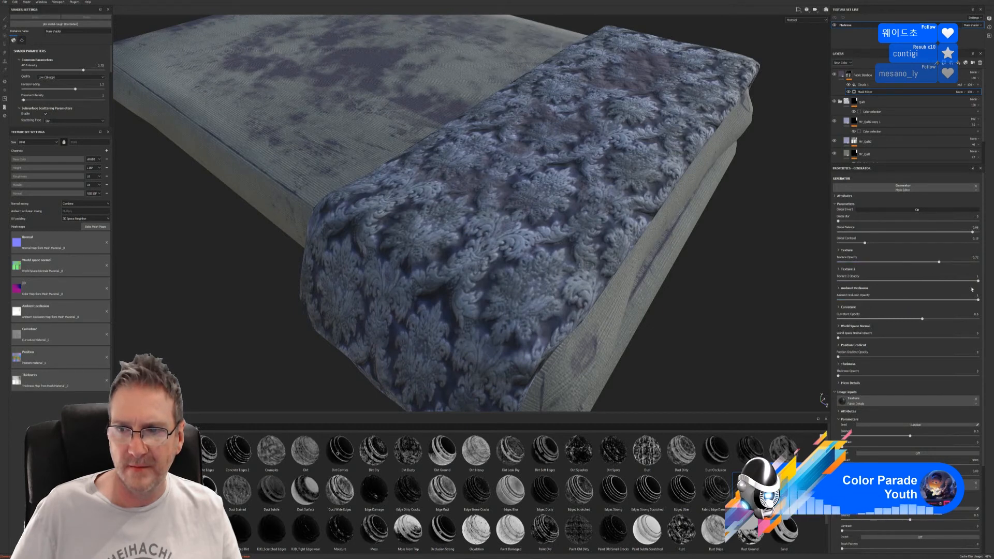
mouse_move(975, 282)
left_mouse_down()
mouse_move(872, 282)
mouse_move(977, 284)
left_mouse_up()
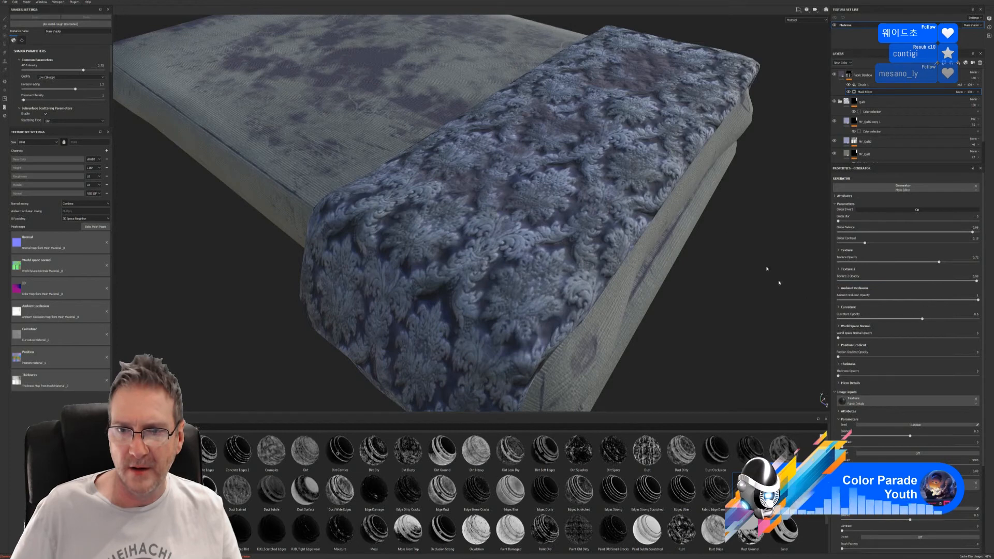
Examine the masked fabric wear up close on the quilt's pattern and along its side edge
scroll(693, 160, "up", 3)
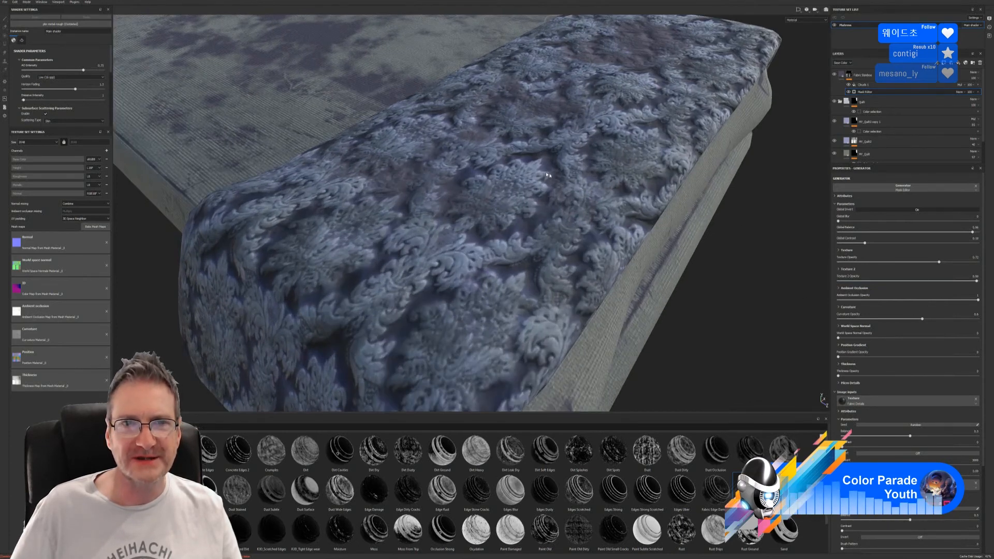
scroll(547, 175, "up", 5)
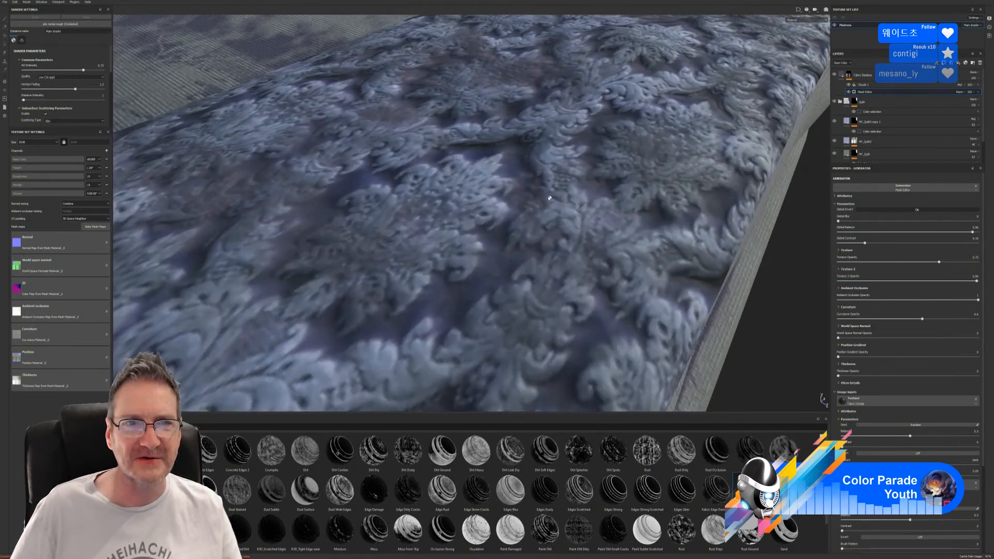
scroll(543, 202, "down", 2)
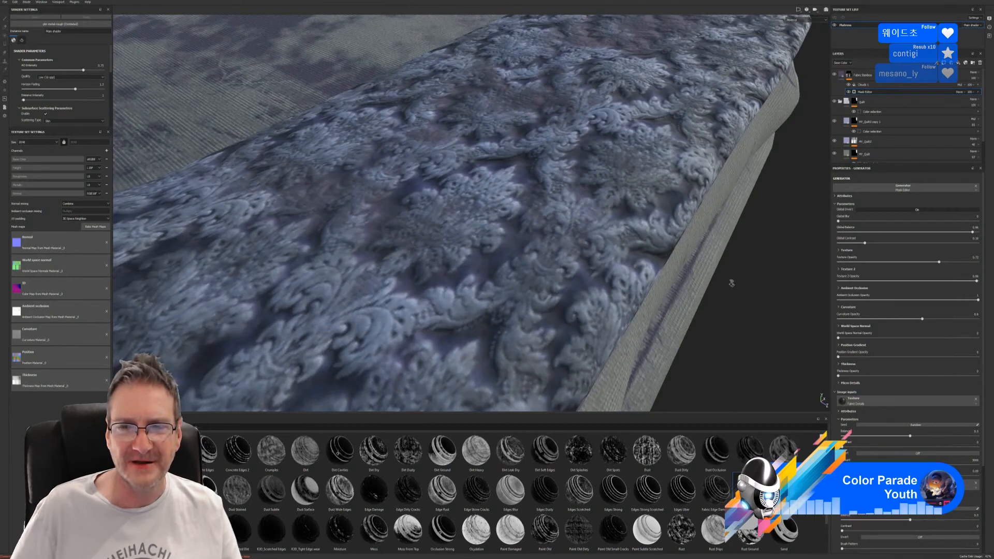
right_click_drag(731, 283, 697, 399, "alt")
middle_click_drag(697, 399, 594, 199, "alt")
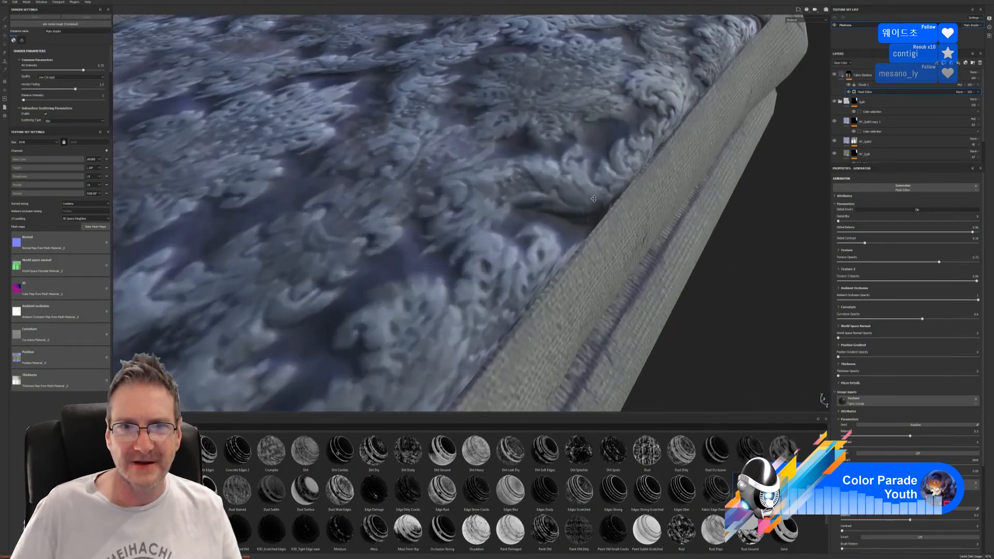
left_click_drag(593, 199, 648, 239, "alt")
right_click_drag(647, 240, 616, 212, "alt")
left_click_drag(616, 212, 580, 239, "alt")
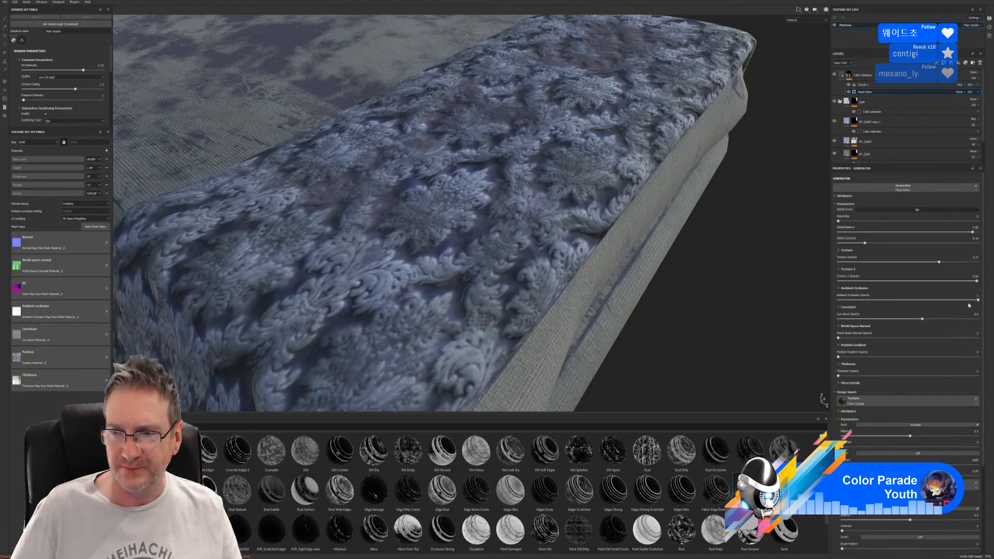
Lower the mask's Ambient Occlusion Opacity to 0.8 and Curvature Opacity to about 0.45, and slightly raise World Space Normal Opacity
mouse_move(975, 300)
left_mouse_down()
mouse_move(880, 300)
mouse_move(949, 300)
mouse_move(911, 320)
mouse_move(862, 323)
mouse_move(958, 317)
mouse_move(900, 320)
left_mouse_up()
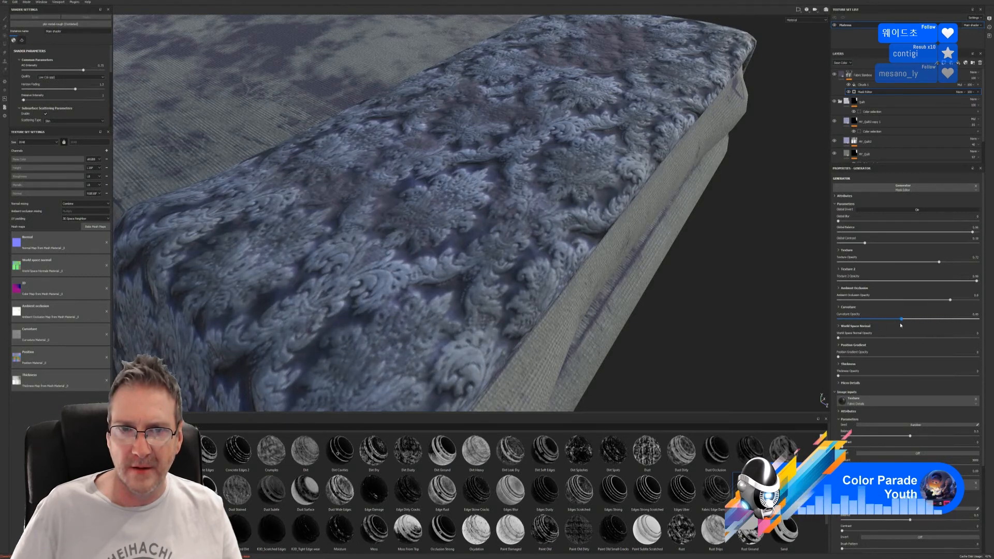
mouse_move(840, 338)
left_mouse_down()
mouse_move(888, 337)
mouse_move(840, 340)
mouse_move(898, 357)
mouse_move(836, 361)
left_mouse_up()
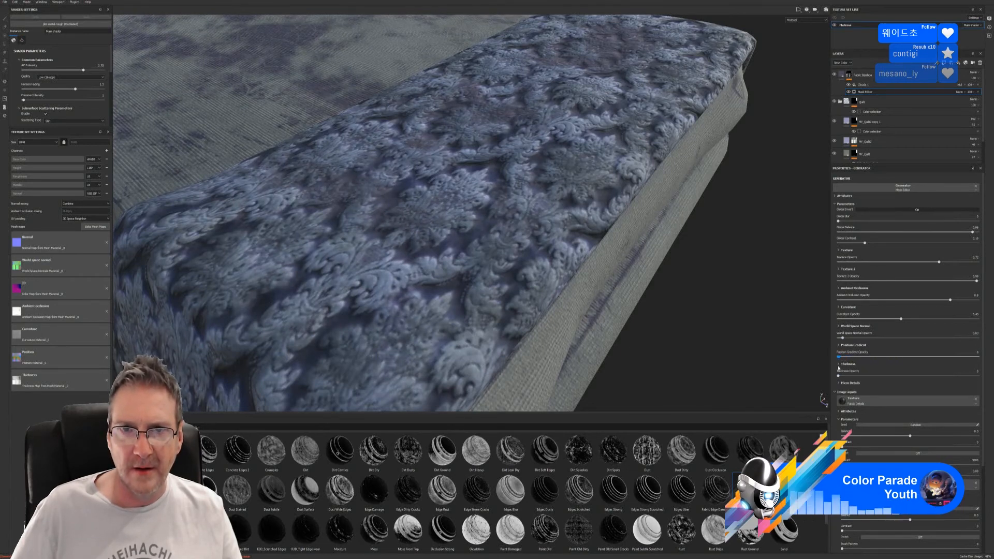
scroll(743, 349, "down", 3)
left_click_drag(735, 290, 659, 163, "alt")
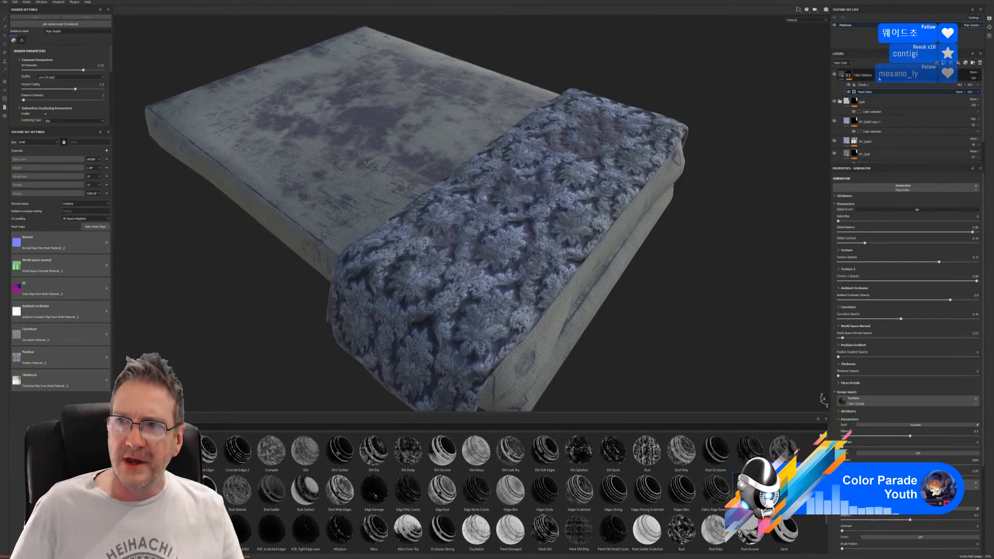
left_click(879, 78)
right_click(885, 74)
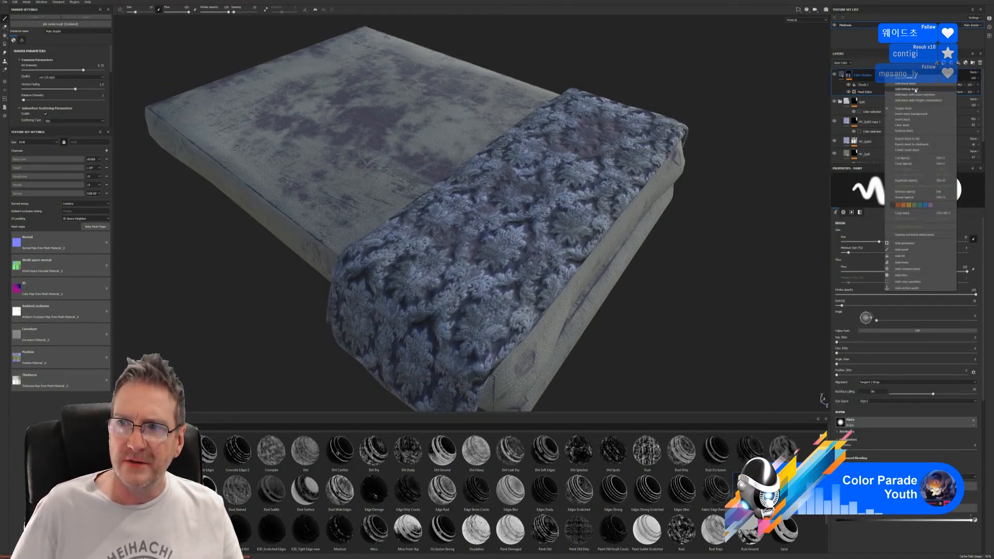
left_click(918, 99)
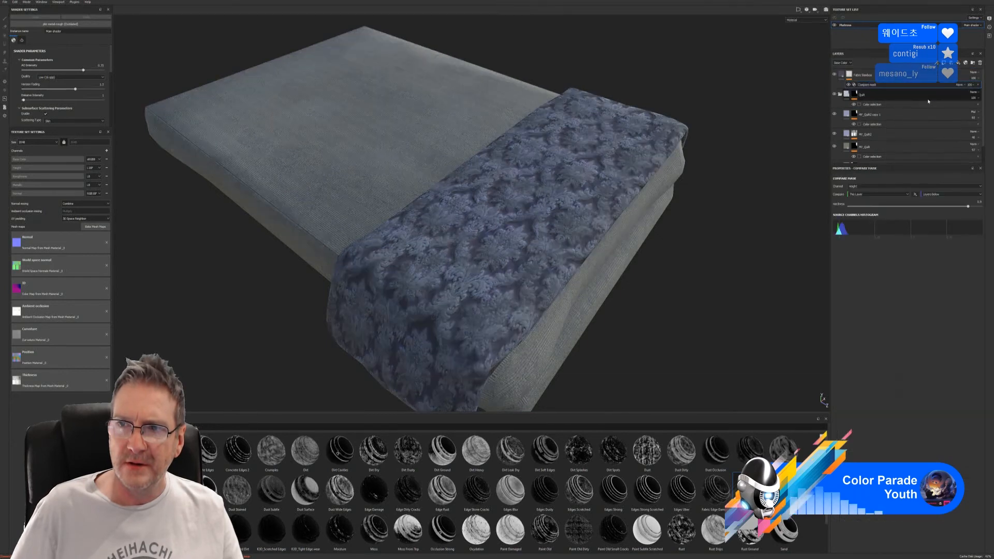
key("ctrl+z")
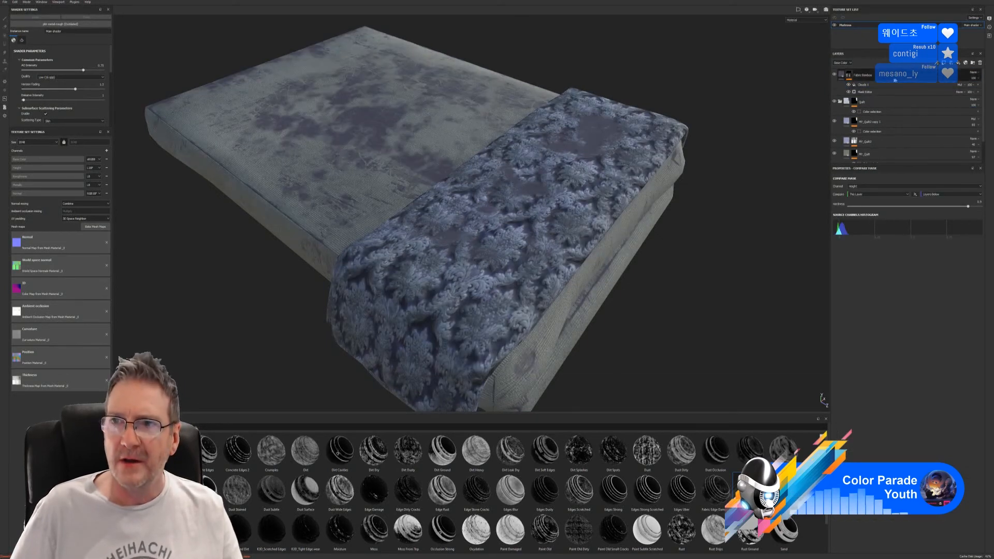
Try to replace the Fabric Bamboo layer's mask with a color selection mask
left_click(894, 80)
right_click(894, 79)
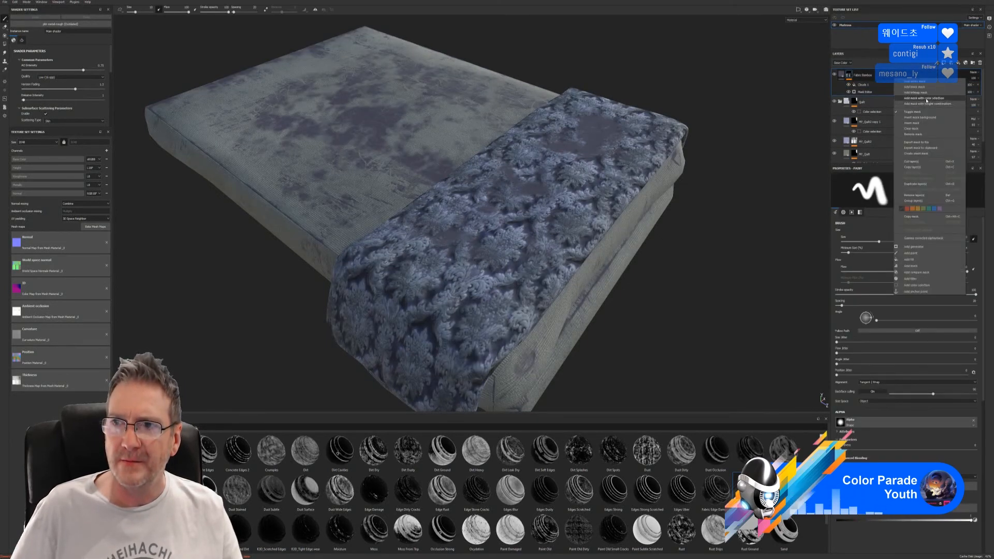
left_click(923, 98)
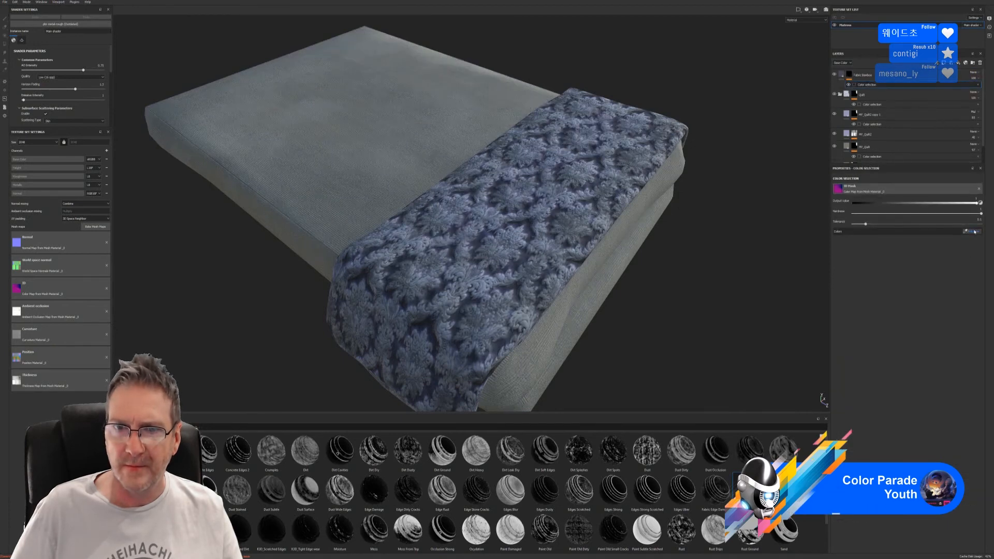
key("ctrl+z")
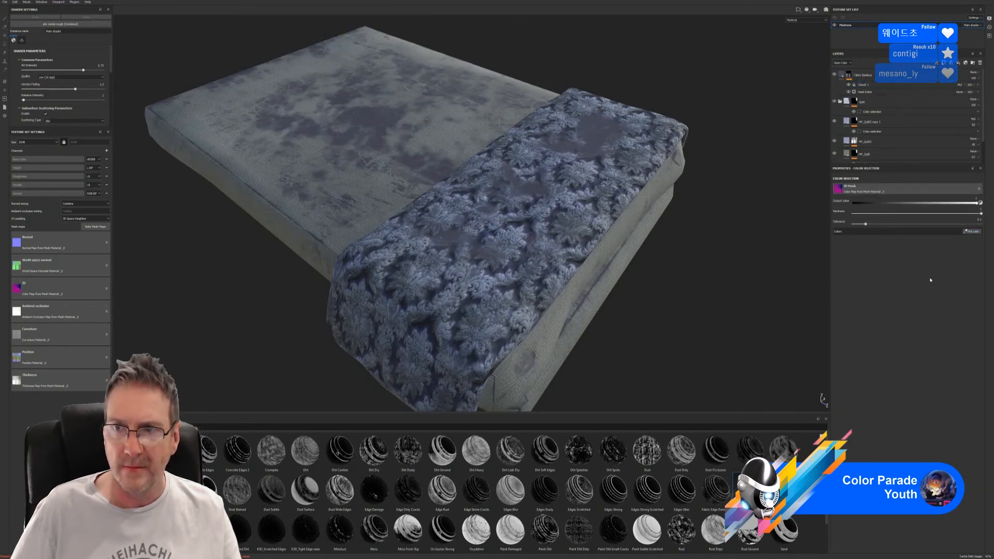
Group the Fabric Bamboo layer and the Quilt folder into a new folder named QuiltWorn
left_click(886, 80)
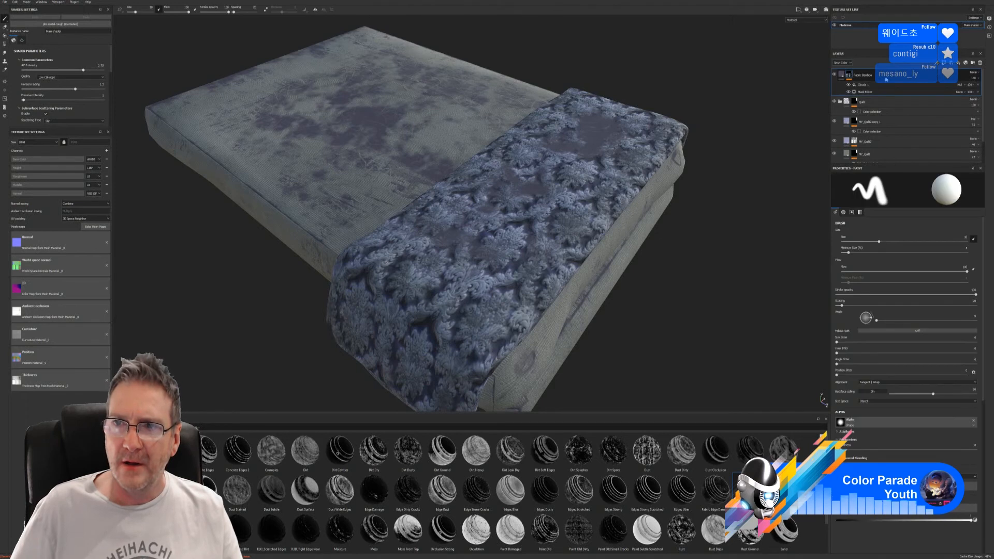
left_click(840, 103)
left_click(866, 101, "shift")
right_click(866, 100)
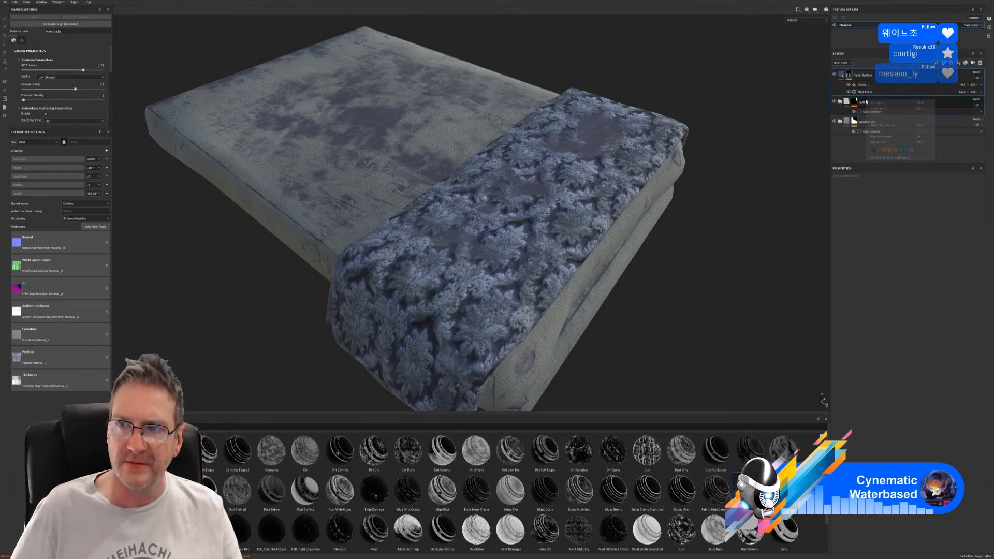
left_click(880, 141)
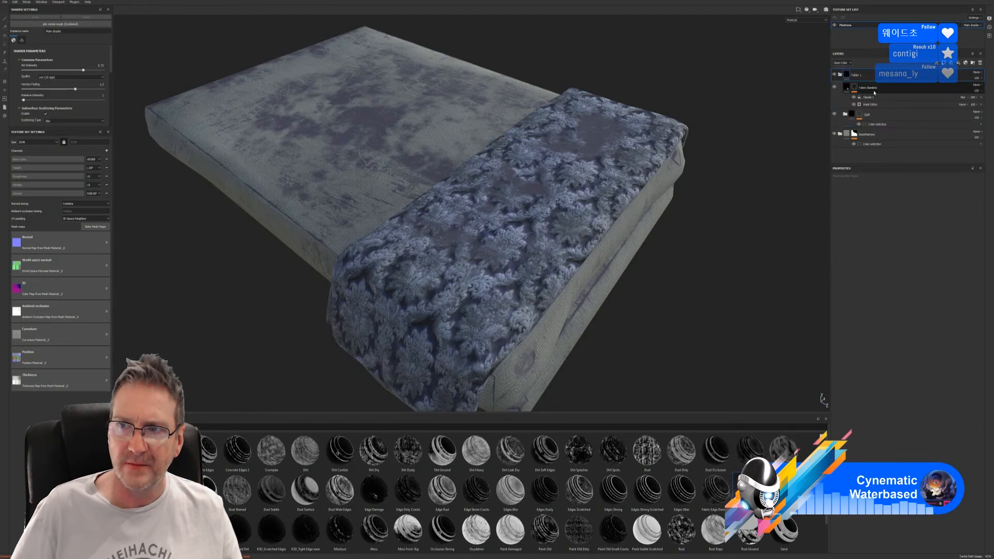
type("Quilt")
key("Return")
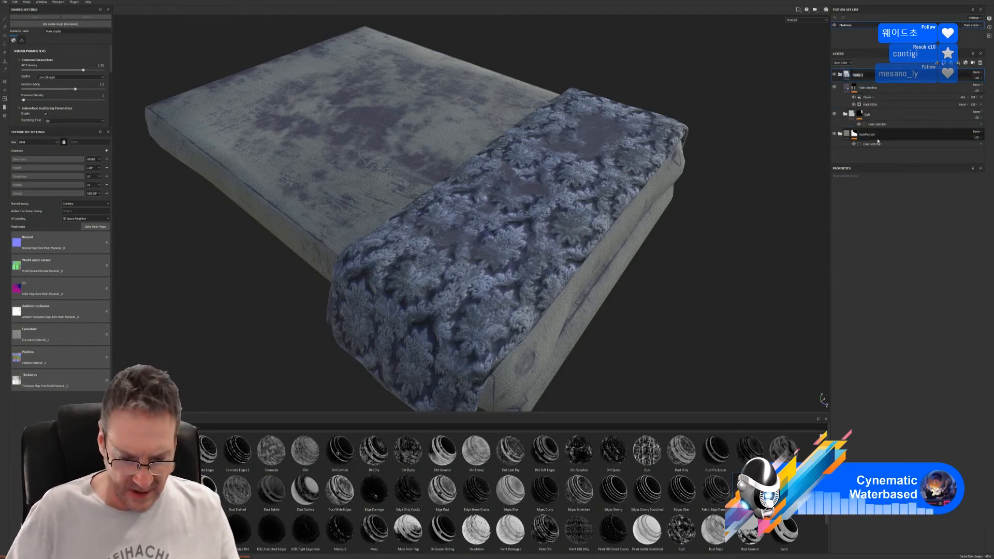
type("ltWorn")
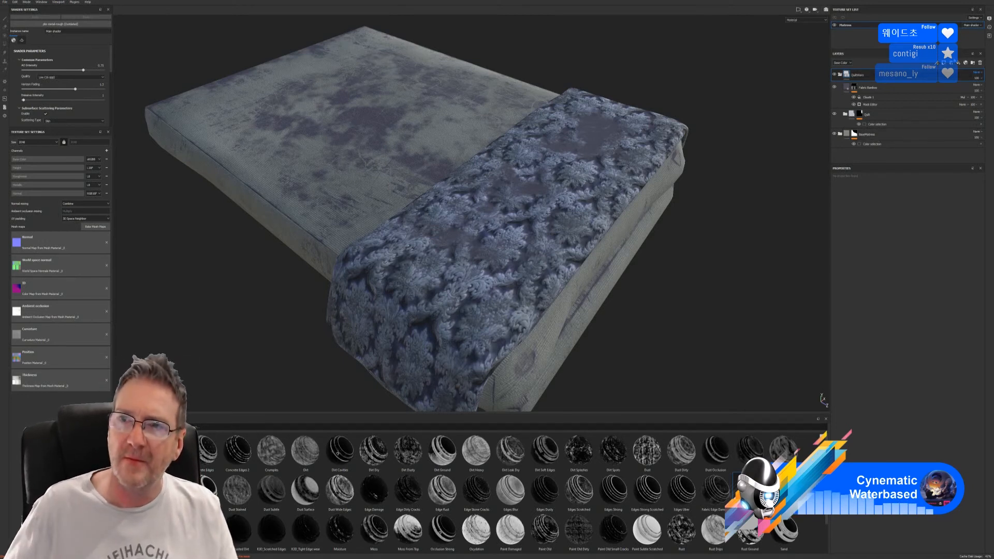
Add a color selection mask to the QuiltWorn folder and pick the quilt's ID color to limit it to the quilt
left_click(891, 78)
right_click(892, 78)
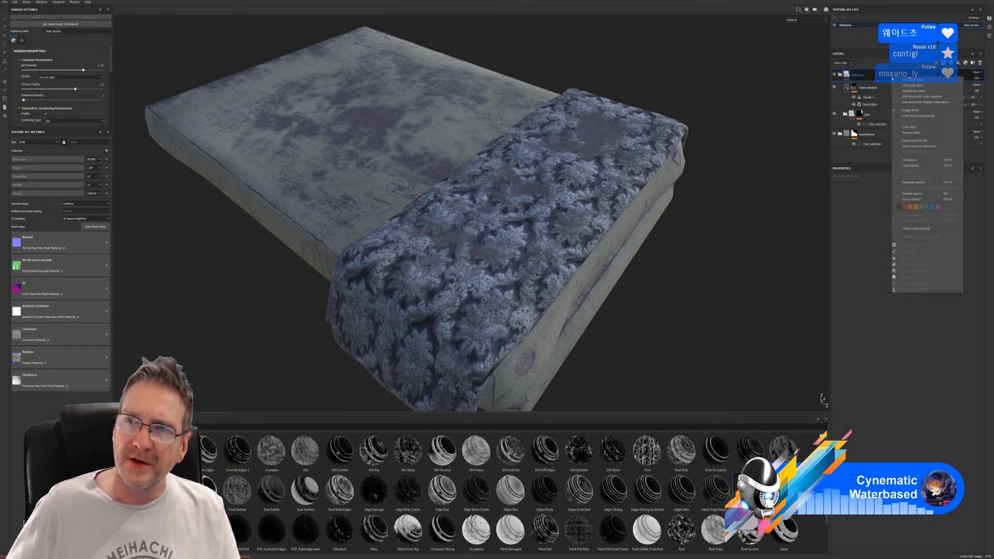
left_click(928, 98)
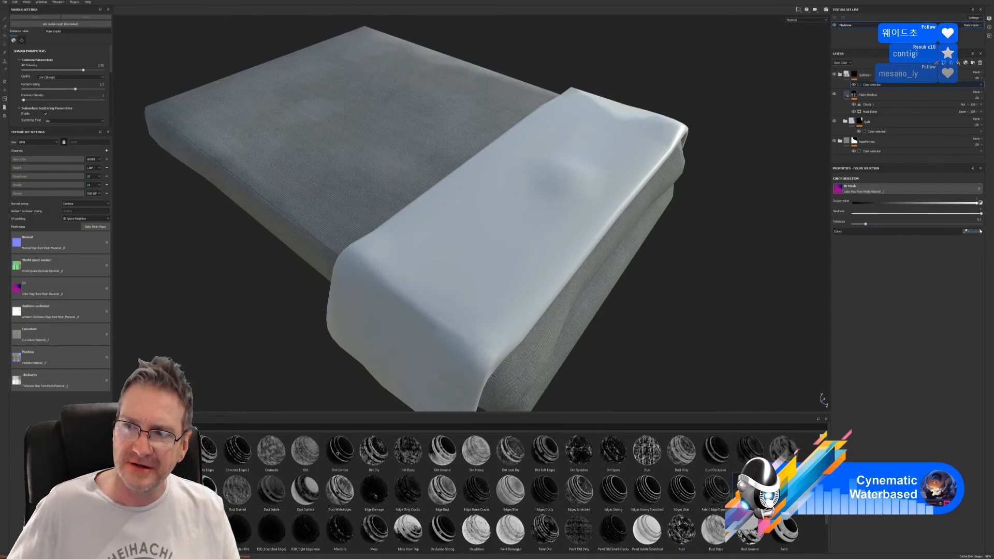
left_click(972, 231)
left_click(604, 169)
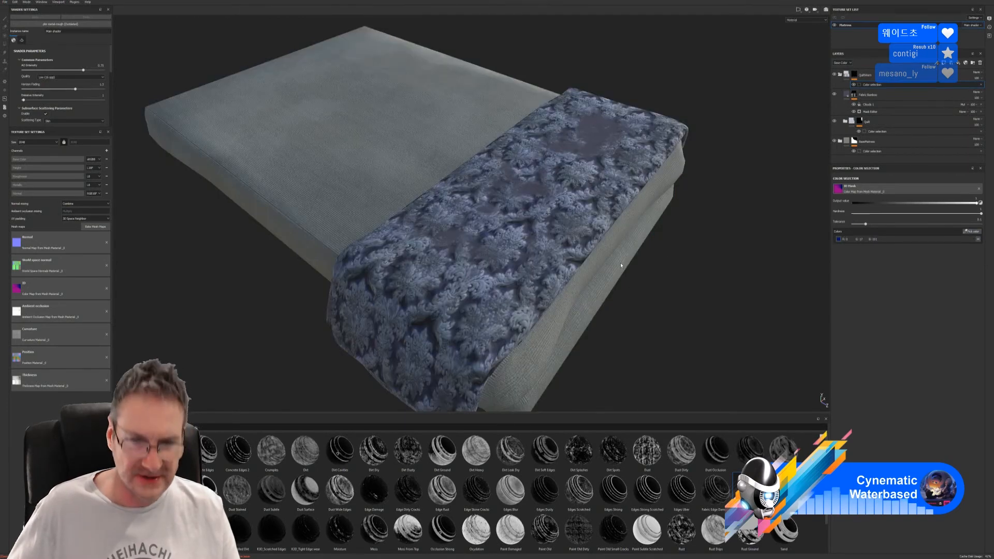
Slightly lower the Fabric Bamboo layer's opacity
left_click_drag(620, 262, 556, 297, "alt")
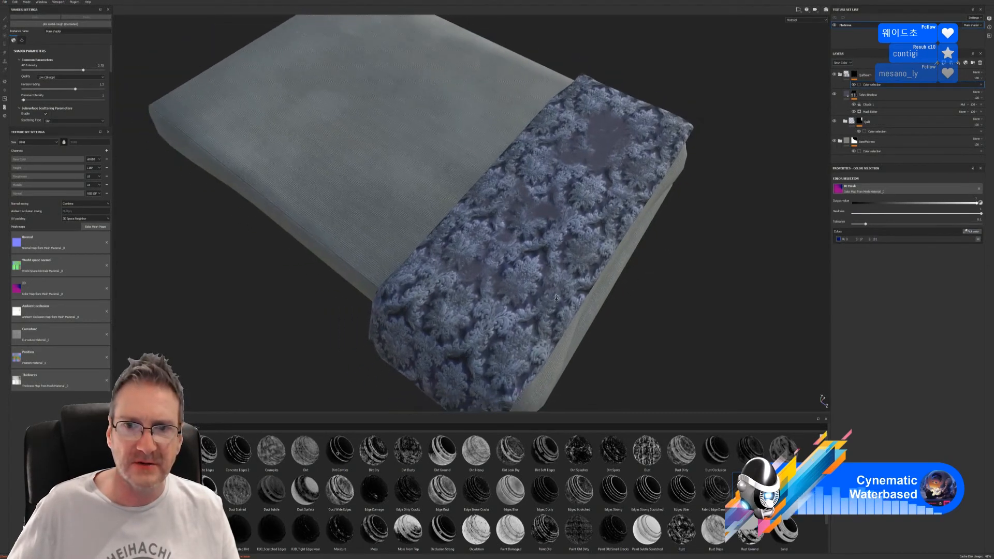
left_click(848, 95)
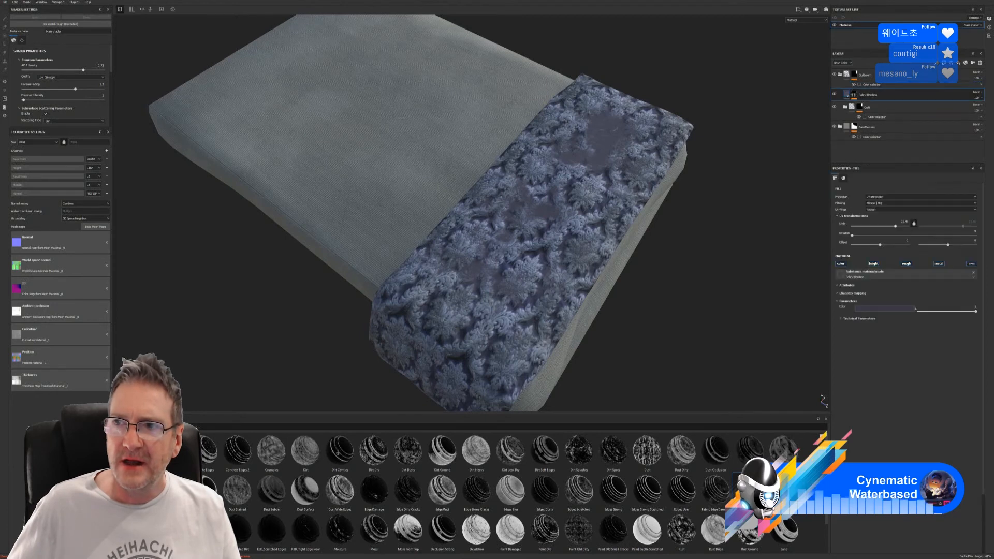
left_click(981, 99)
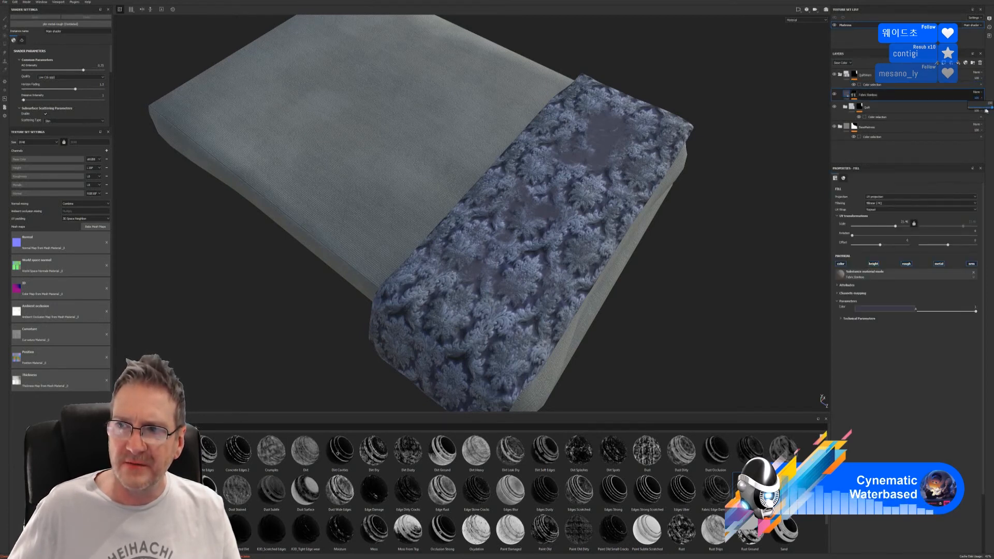
left_click_drag(992, 108, 984, 108)
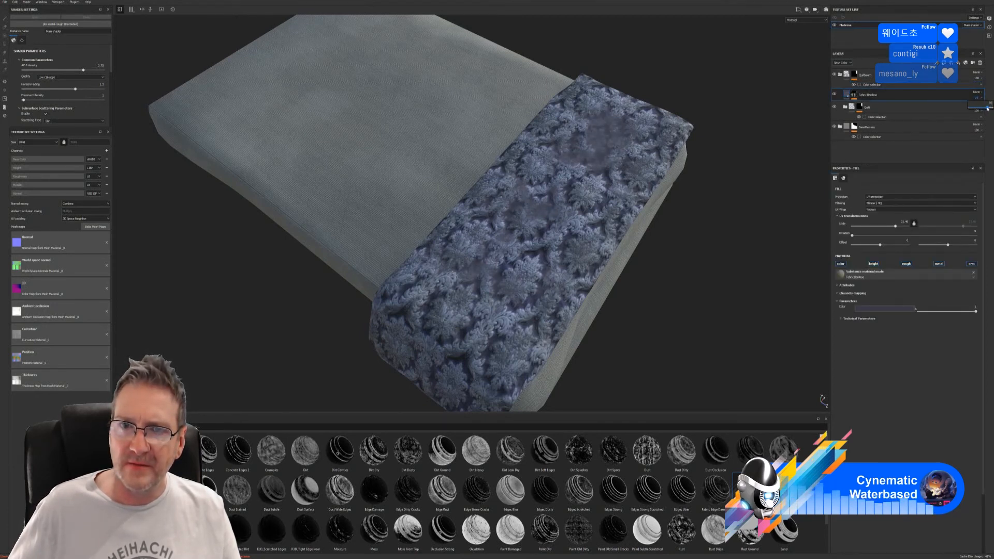
Try different blending modes on the Fabric Bamboo layer and keep one that blends it into the quilt's floral pattern
left_click(976, 92)
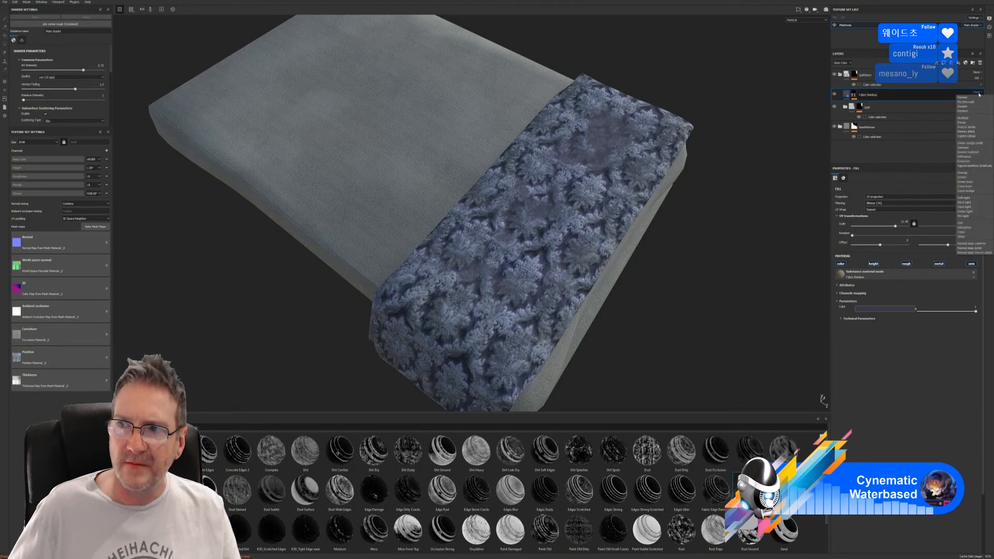
left_click(969, 104)
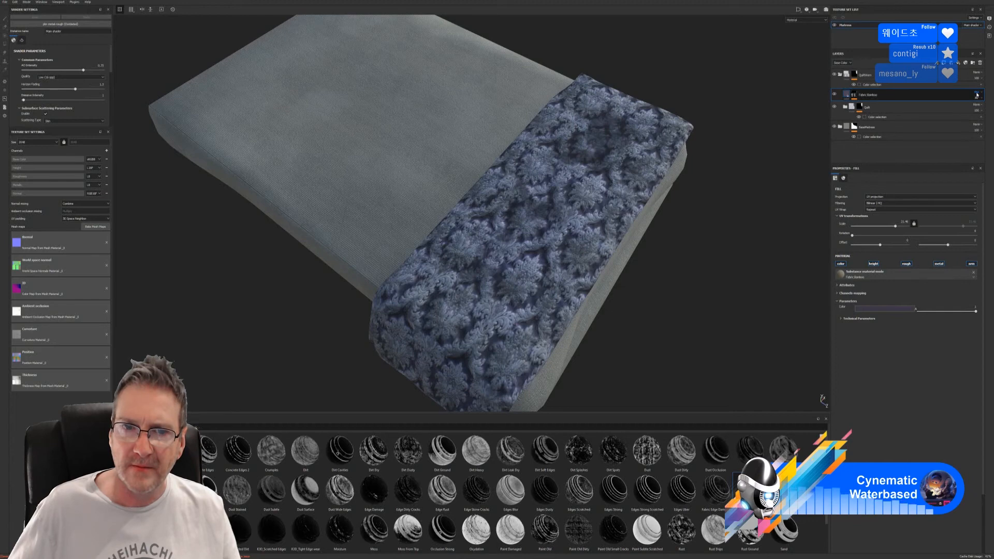
scroll(977, 94, "down", 1)
scroll(978, 96, "down", 2)
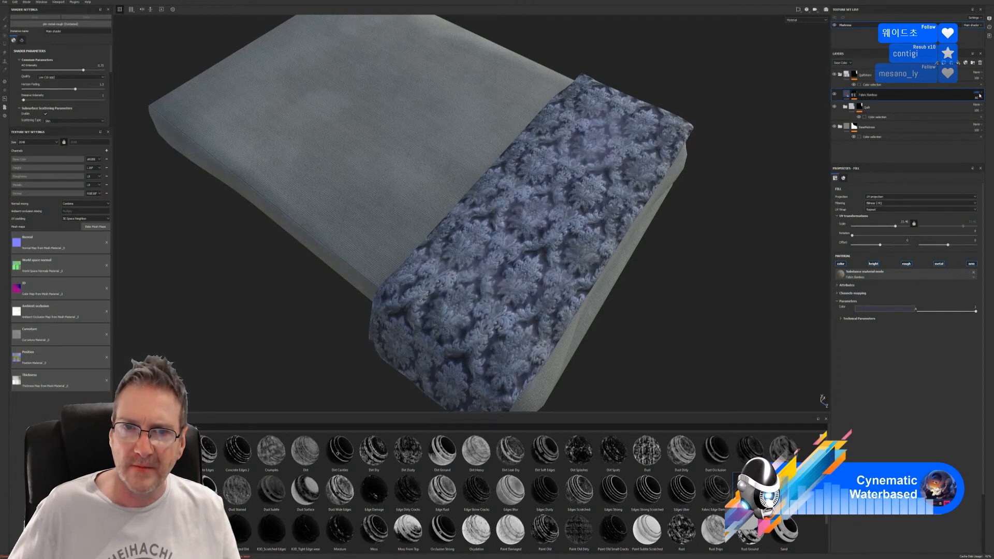
scroll(981, 97, "down", 1)
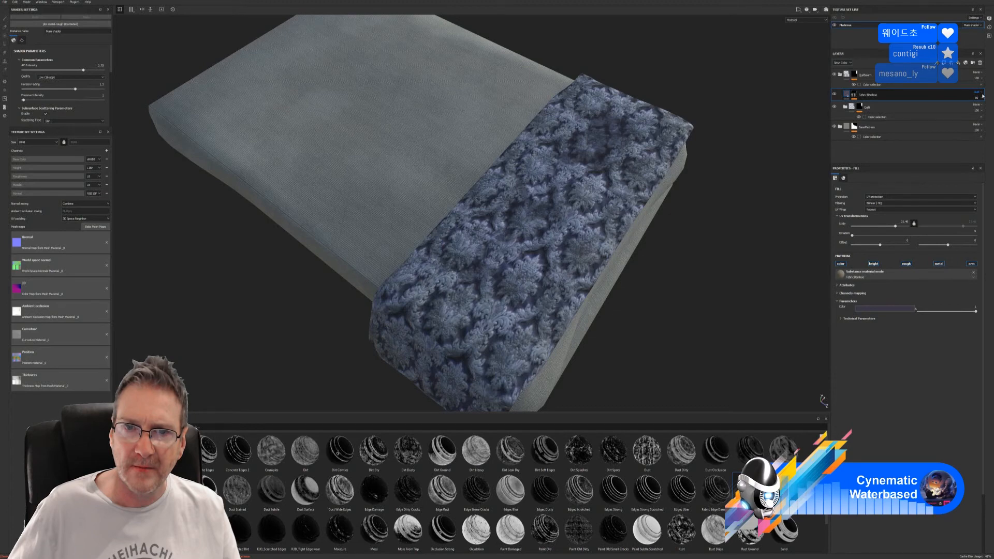
left_click_drag(762, 275, 738, 277, "alt")
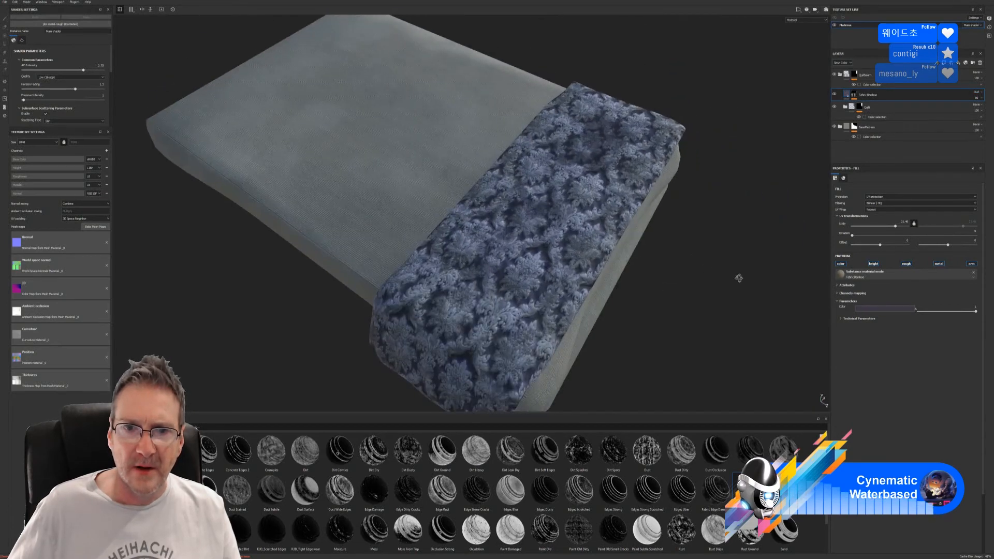
Reduce Global Balance to about 0.9 in the Fabric Bamboo mask's Mask Editor and inspect the quilt up close
left_click(854, 95)
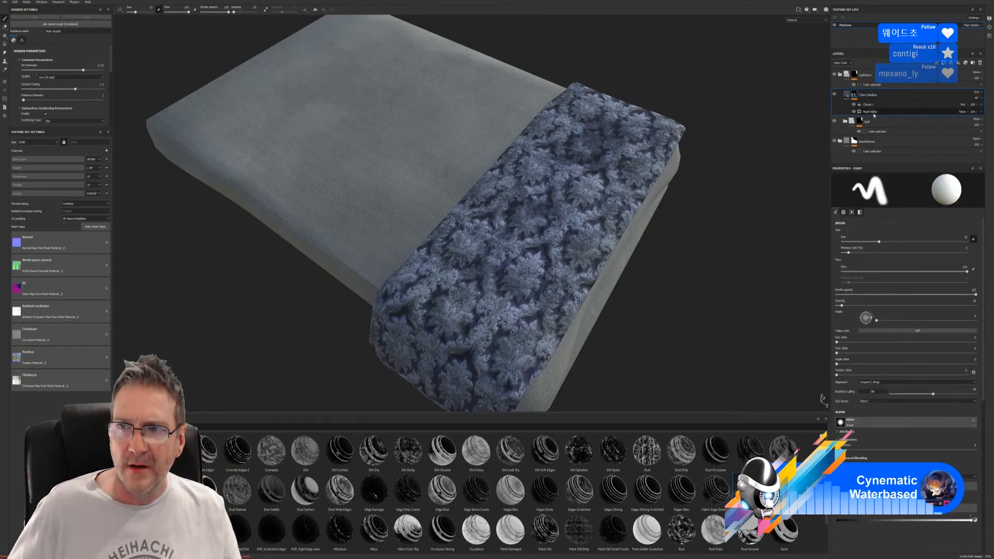
left_click(875, 111)
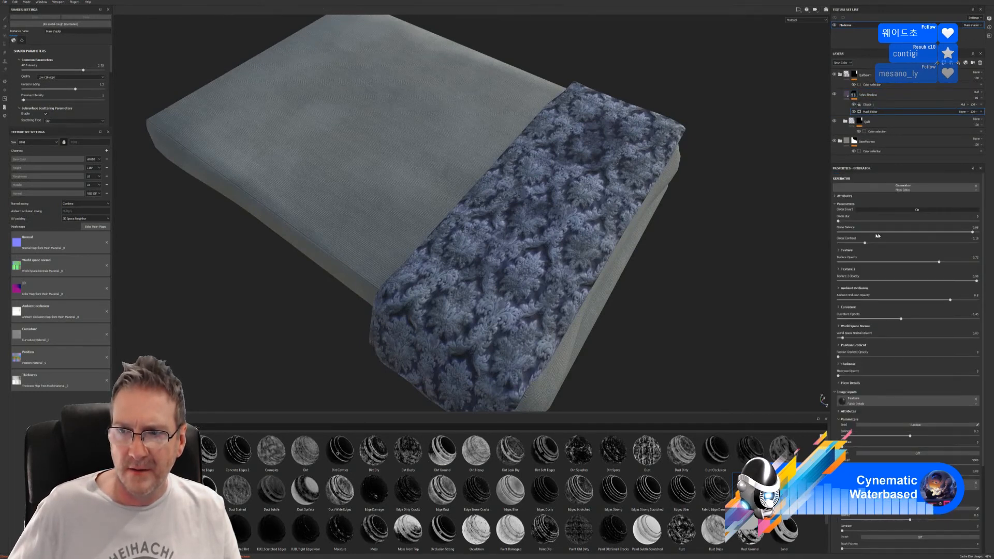
mouse_move(963, 234)
left_mouse_down()
mouse_move(953, 236)
mouse_move(965, 234)
left_mouse_up()
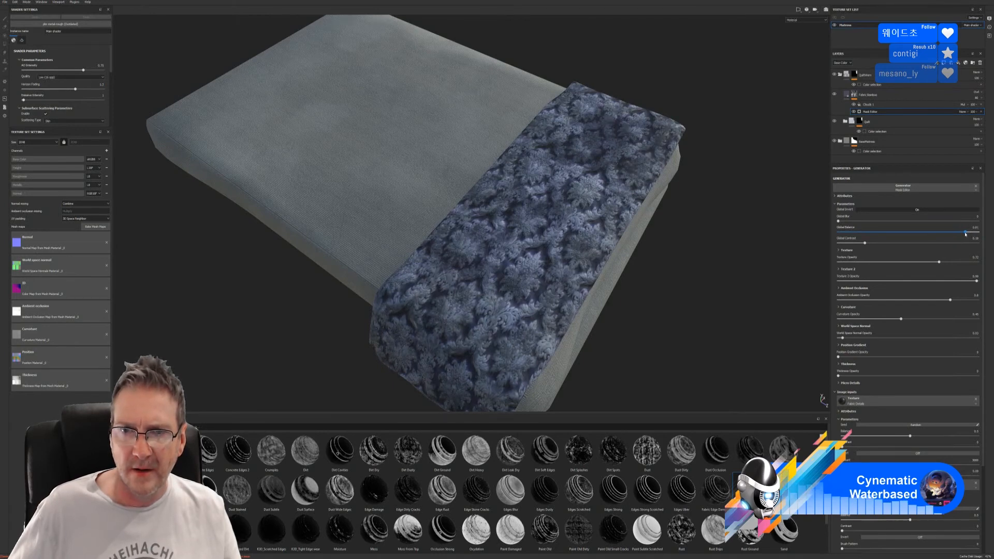
left_click_drag(549, 259, 610, 262, "alt")
right_click_drag(610, 262, 670, 228, "alt")
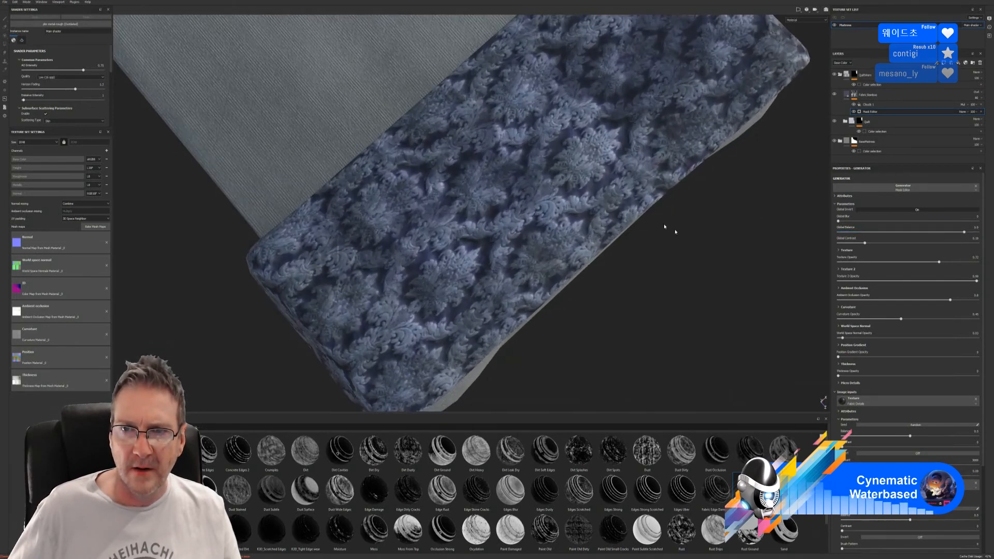
left_click_drag(670, 228, 669, 163, "alt")
right_click_drag(669, 163, 518, 217, "alt")
left_click_drag(518, 218, 726, 208, "alt")
right_click_drag(725, 208, 690, 160, "alt")
left_click_drag(690, 160, 541, 210, "alt")
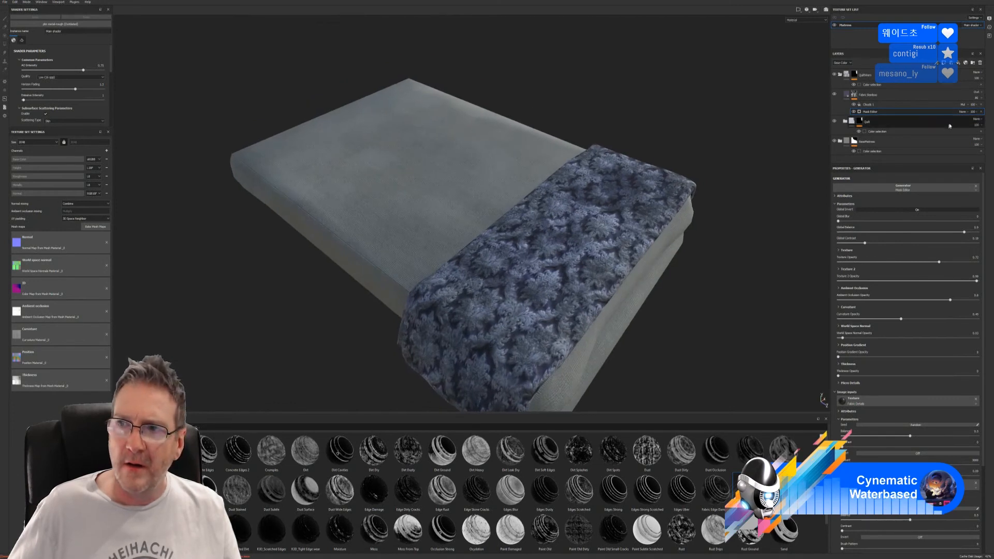
Turn on Invert for the clouds fill in the Fabric Bamboo layer's mask
left_click(875, 104)
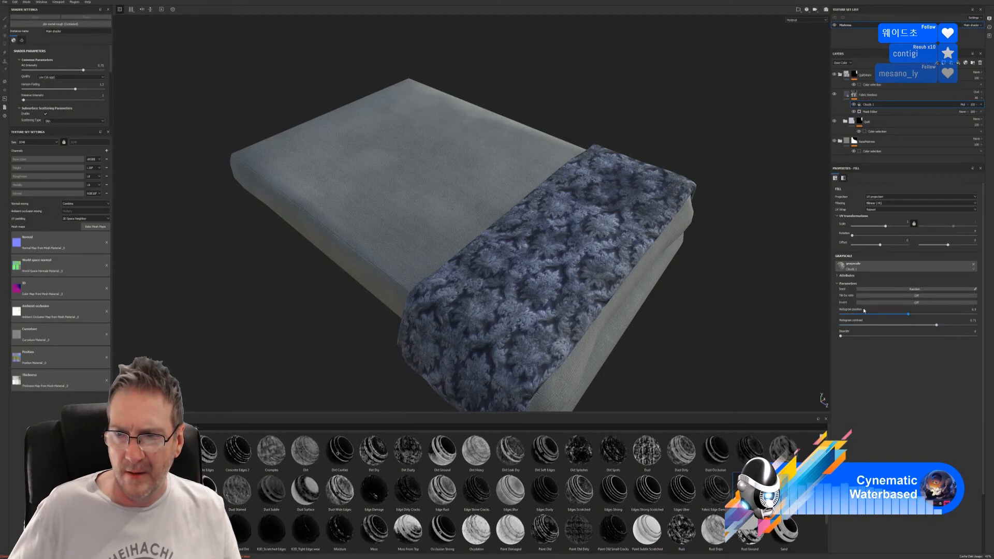
left_click(914, 302)
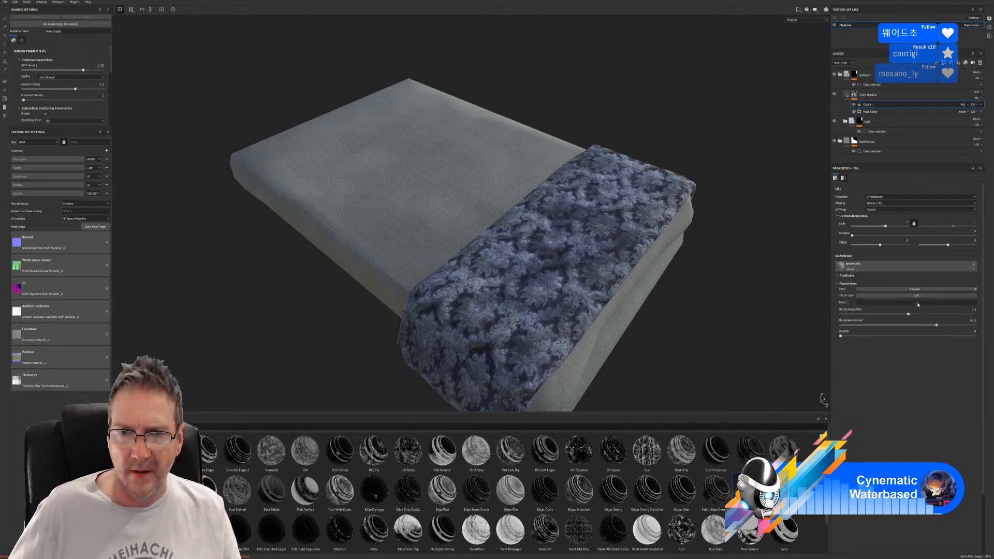
left_click(917, 304)
left_click(917, 304)
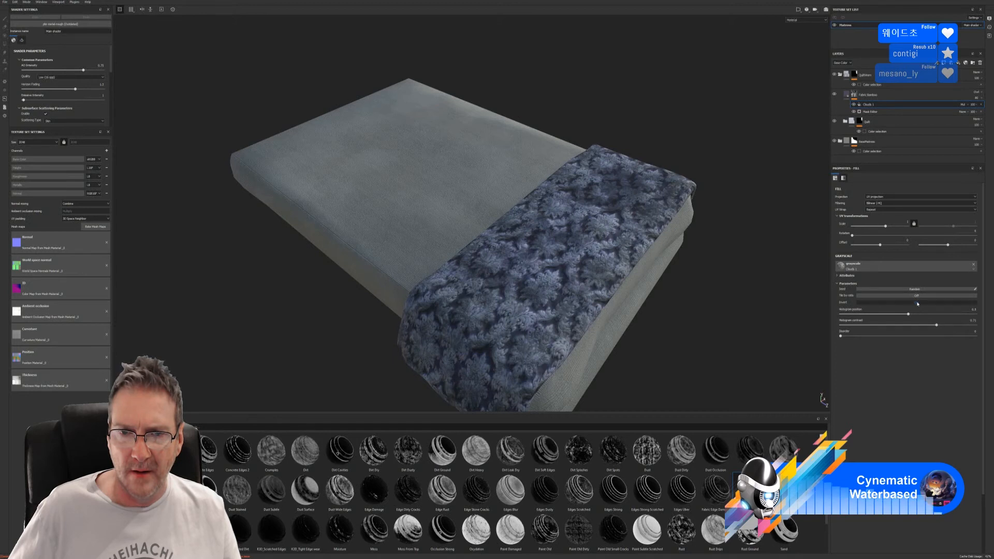
left_click(917, 304)
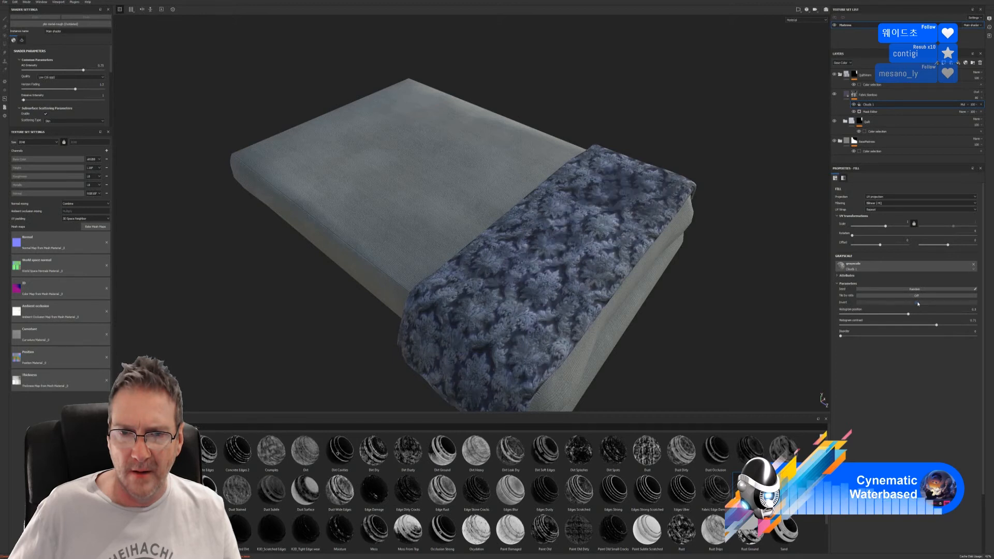
left_click(917, 304)
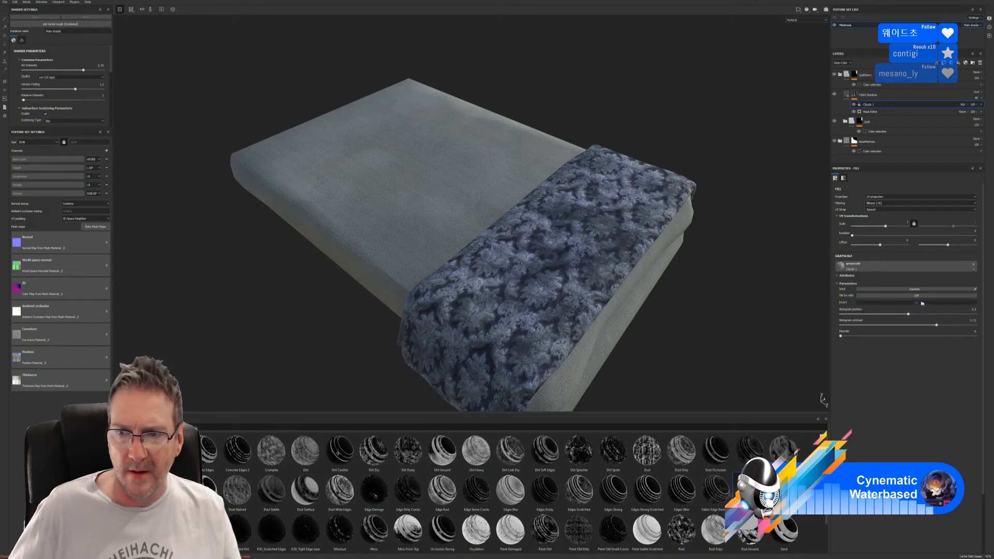
left_click(915, 297)
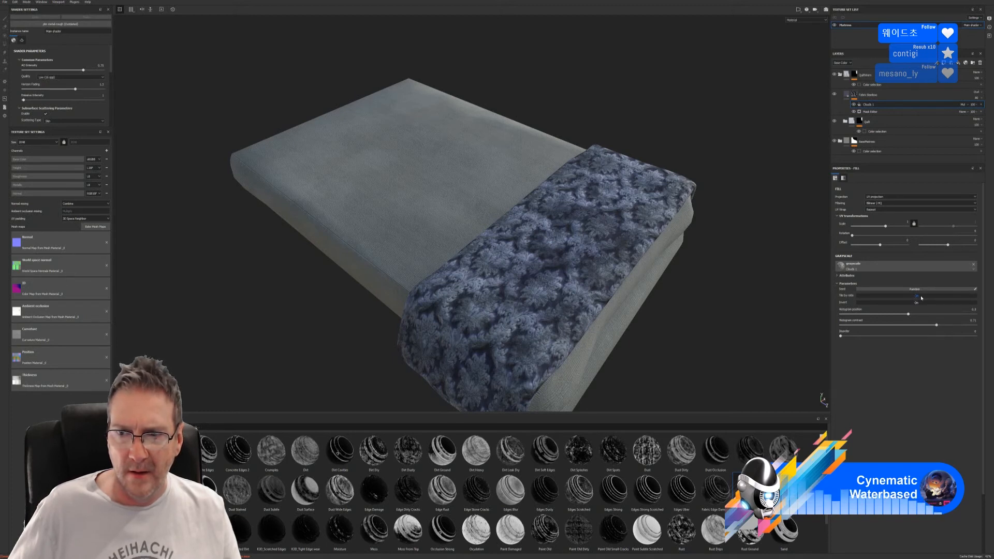
left_click(917, 296)
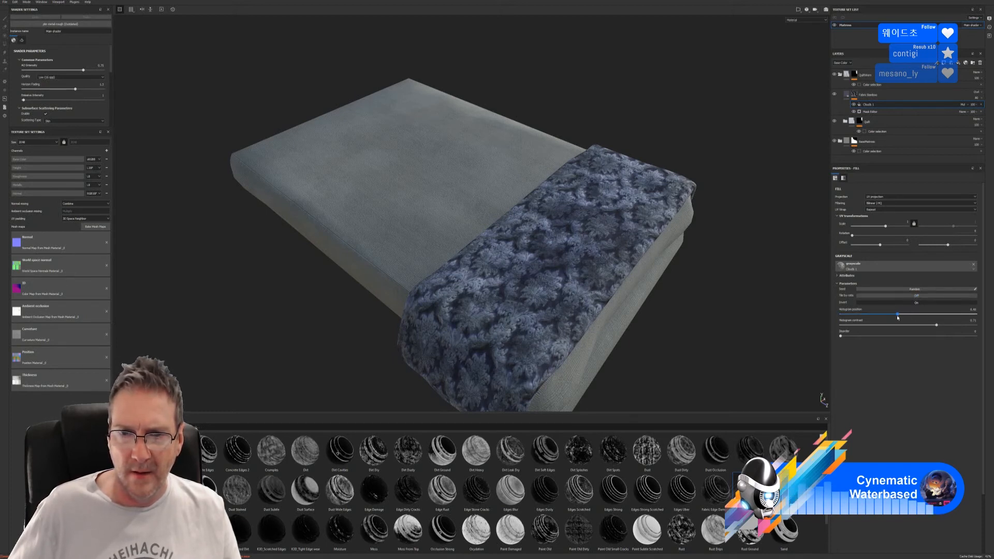
Lower the clouds fill's histogram position to about 0.44 and its histogram contrast to about 0.45
left_click_drag(910, 315, 944, 340)
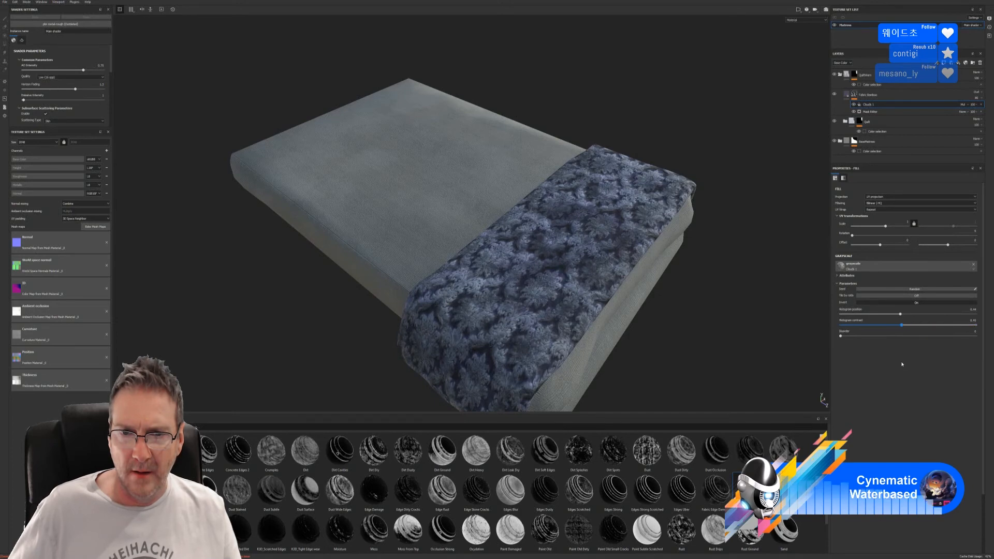
left_click_drag(621, 270, 557, 243, "alt")
right_click_drag(556, 243, 561, 220, "alt")
left_click_drag(562, 220, 531, 268, "alt")
Duplicate the Fabric Bamboo layer inside the QuiltWorn folder
left_click(846, 95)
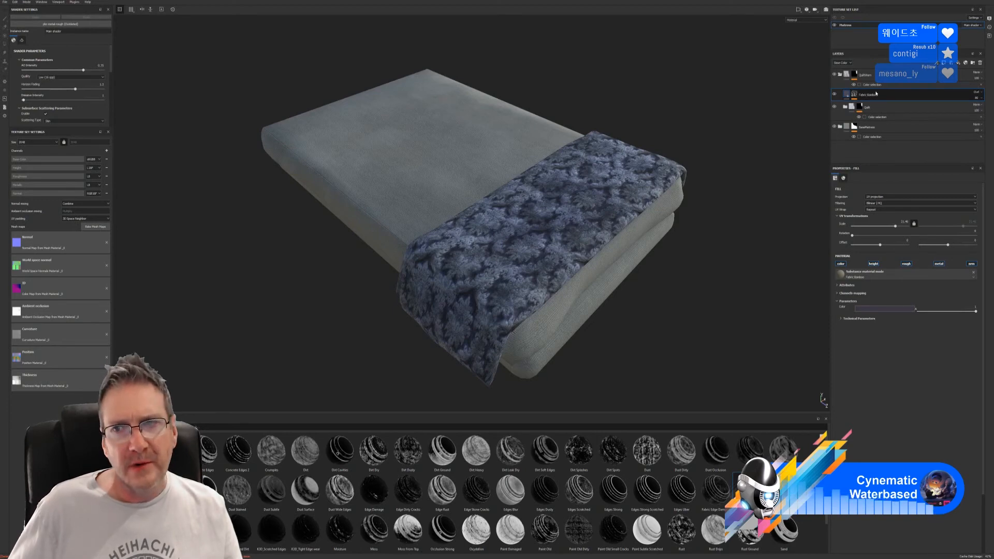
left_click_drag(794, 148, 596, 218, "alt")
scroll(783, 215, "up", 3)
scroll(580, 222, "down", 2)
middle_click_drag(561, 226, 542, 227, "alt")
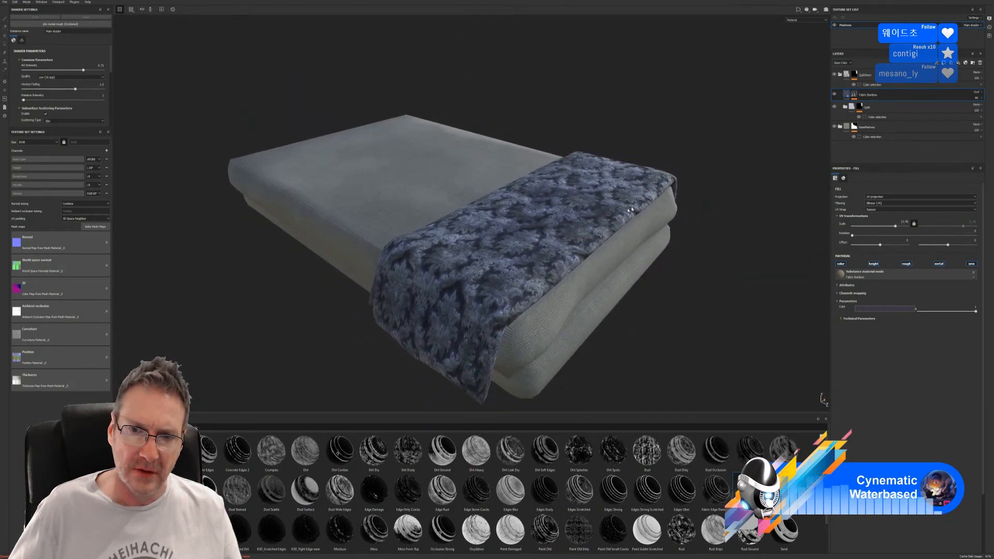
right_click(875, 96)
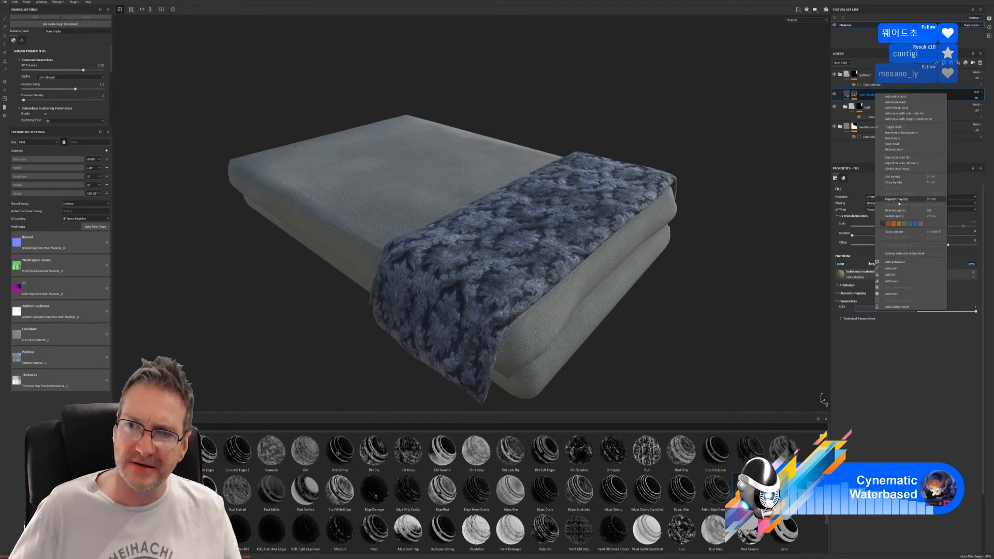
left_click(896, 200)
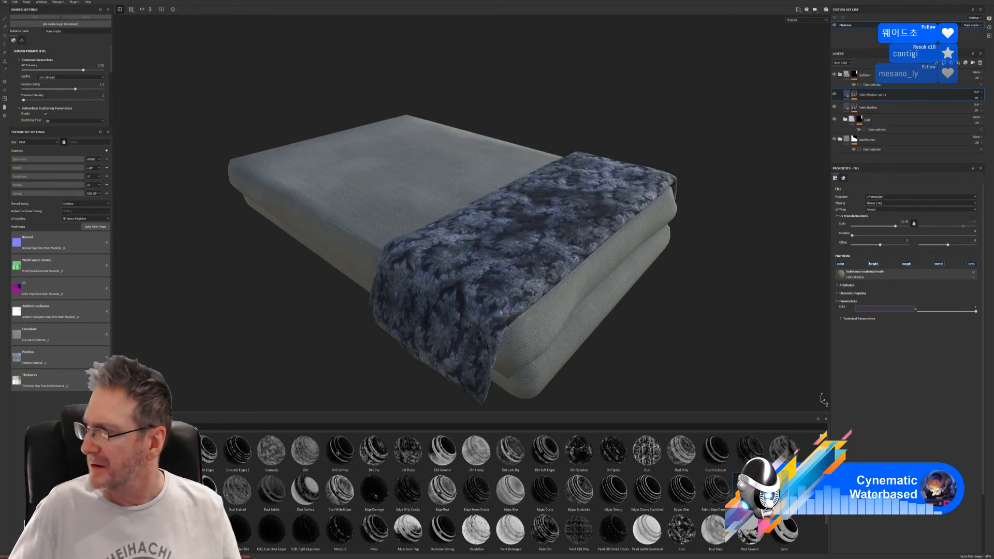
Change the duplicated Fabric Bamboo layer's material color to a deep red
left_click_drag(688, 302, 686, 337, "alt")
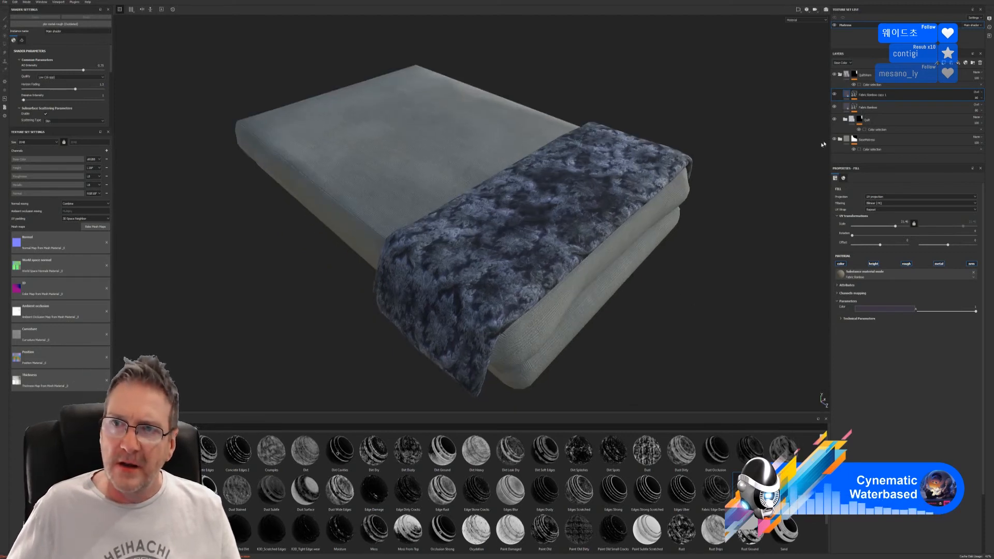
left_click(903, 309)
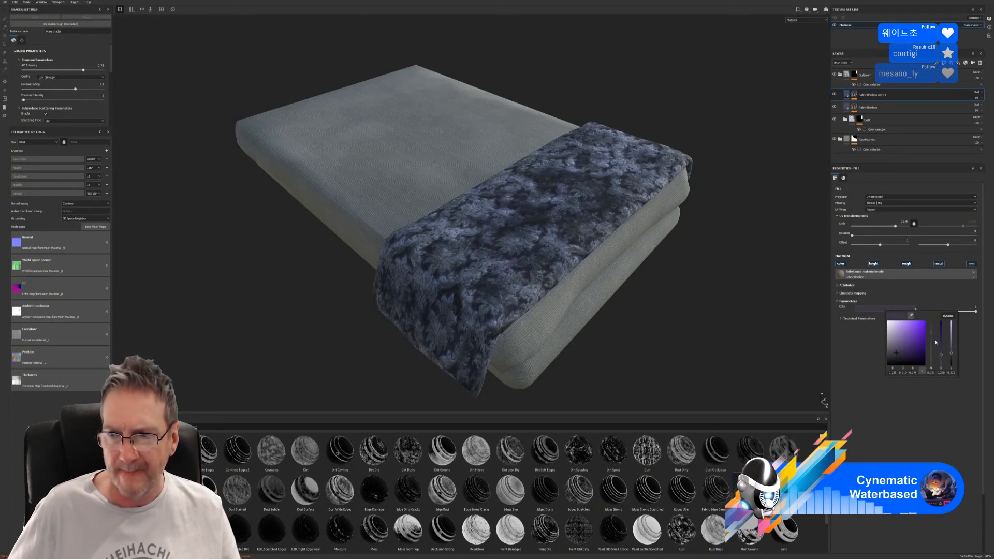
left_click(931, 328)
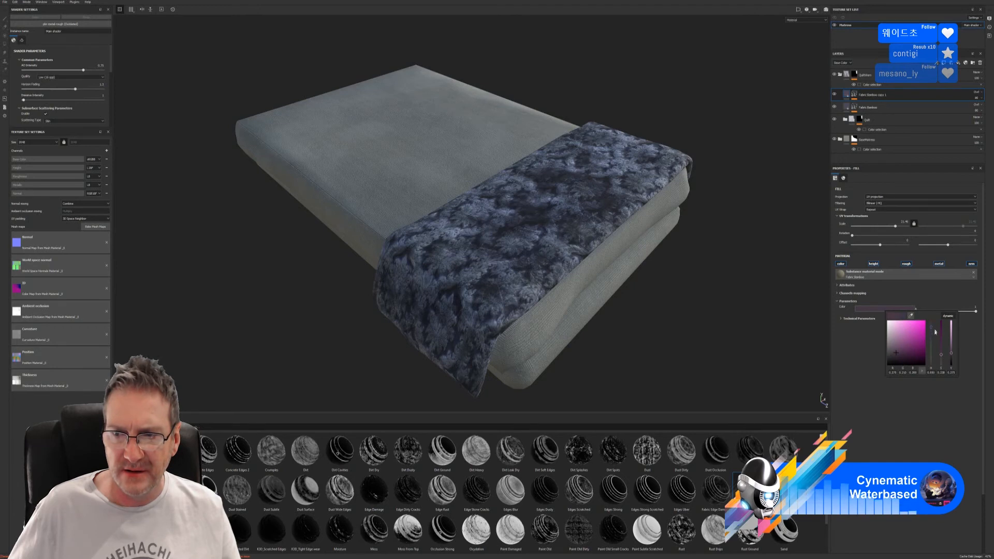
left_click(933, 363)
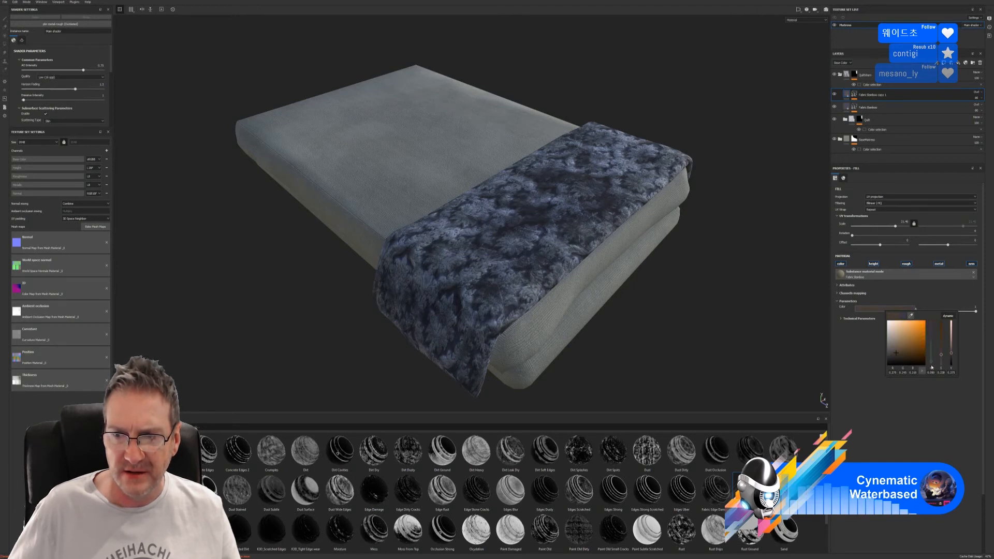
left_click(932, 367)
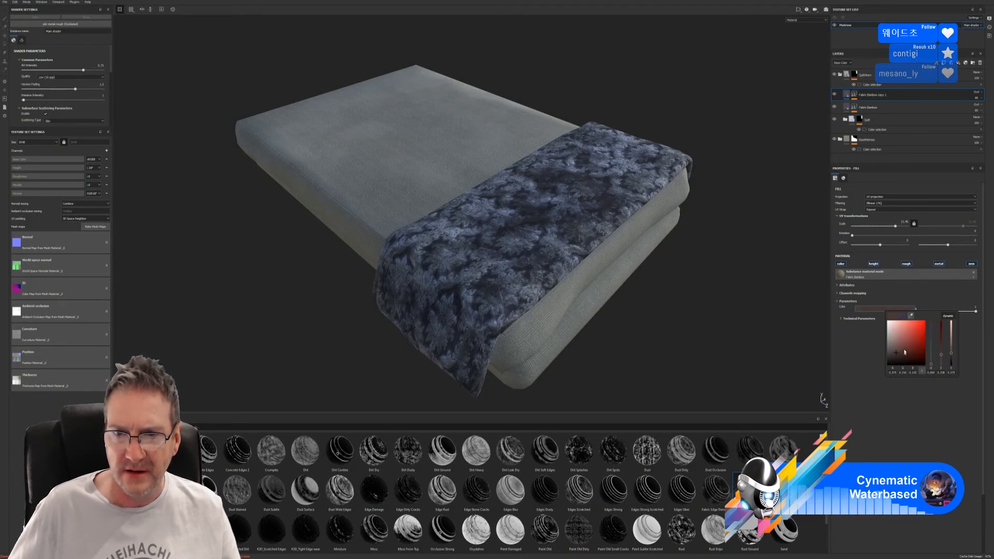
left_click(904, 351)
left_click_drag(906, 350, 910, 349)
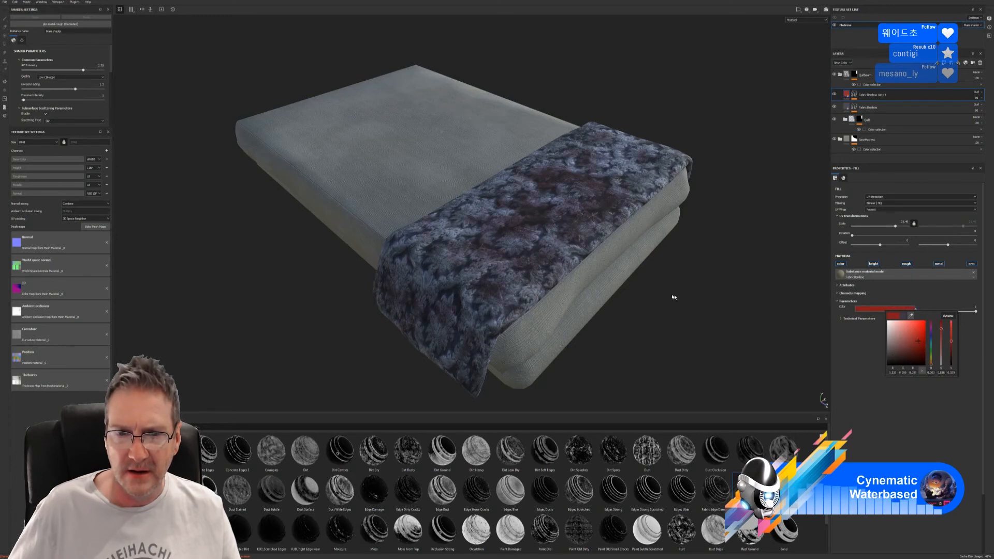
Remove the Mask Editor and clouds effects from the duplicated Fabric Bamboo layer's mask and clear the mask
left_click_drag(517, 225, 561, 288, "alt")
right_click_drag(561, 288, 638, 211, "alt")
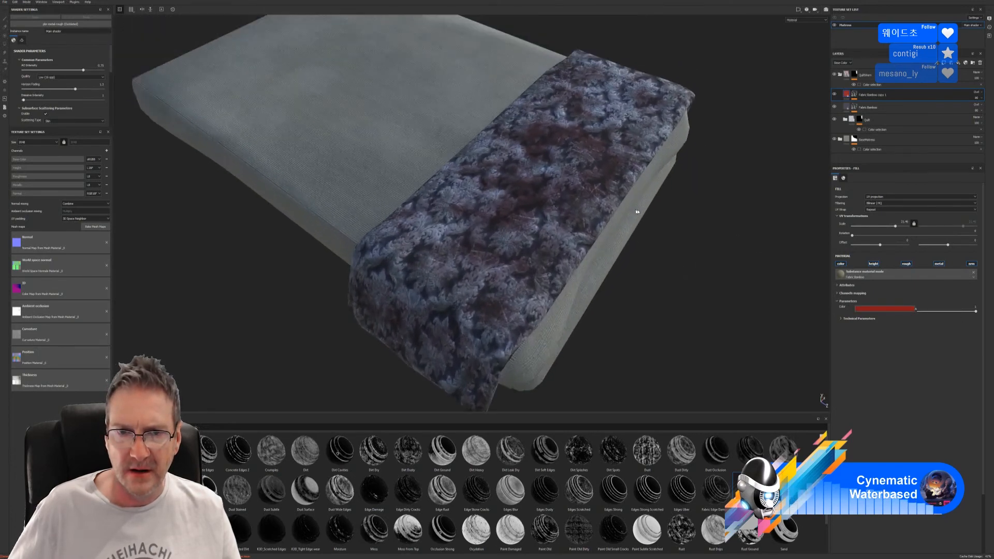
left_click_drag(639, 211, 650, 239, "alt")
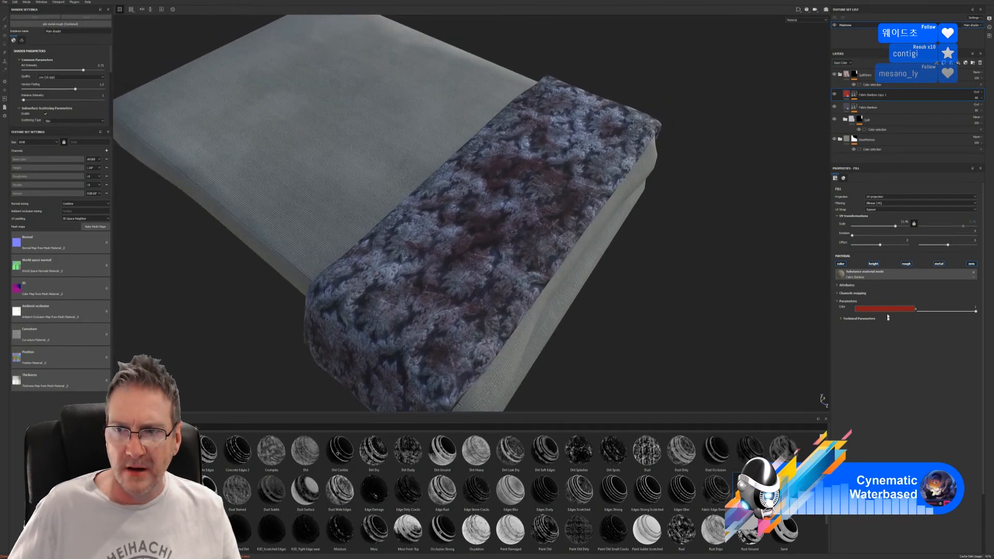
left_click(854, 94)
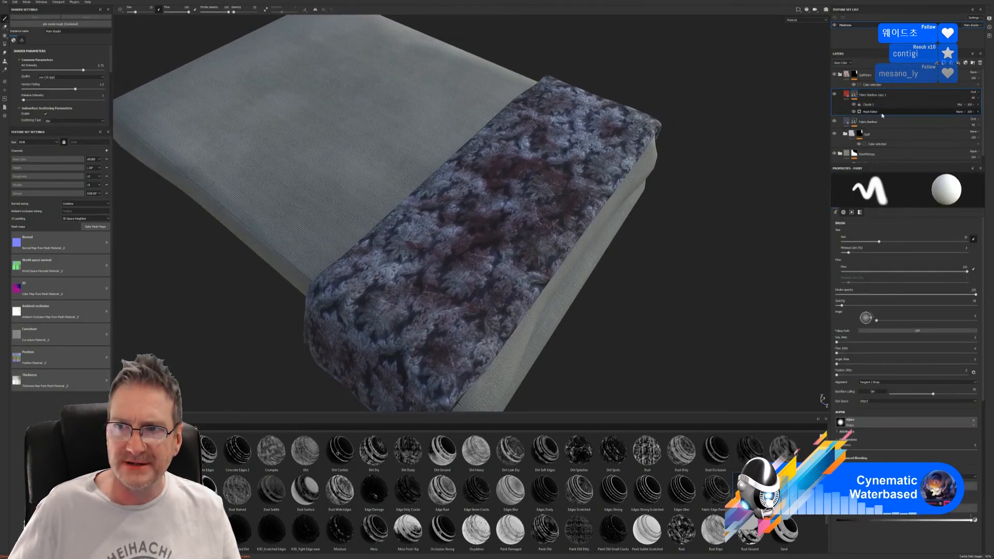
left_click(977, 111)
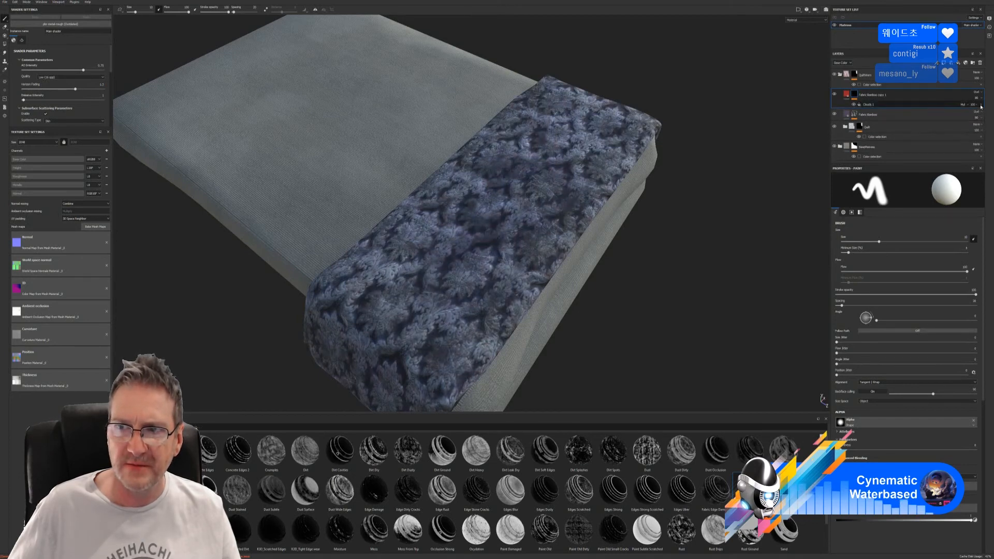
left_click(980, 105)
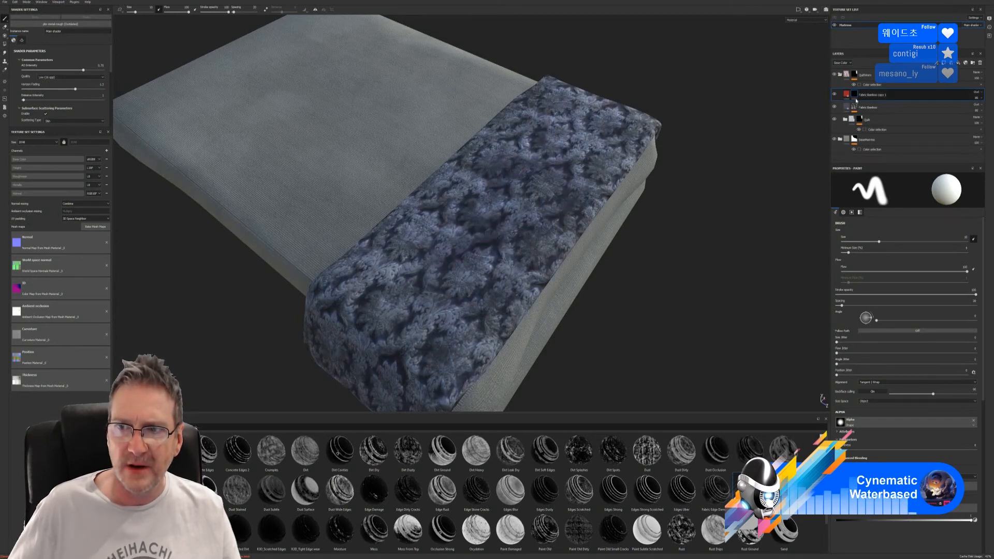
right_click(855, 96)
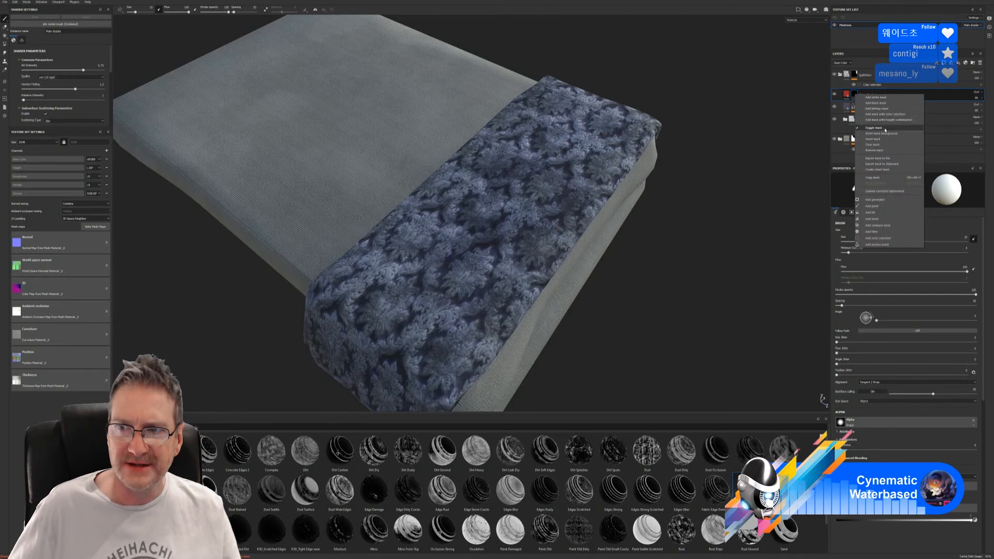
left_click(880, 144)
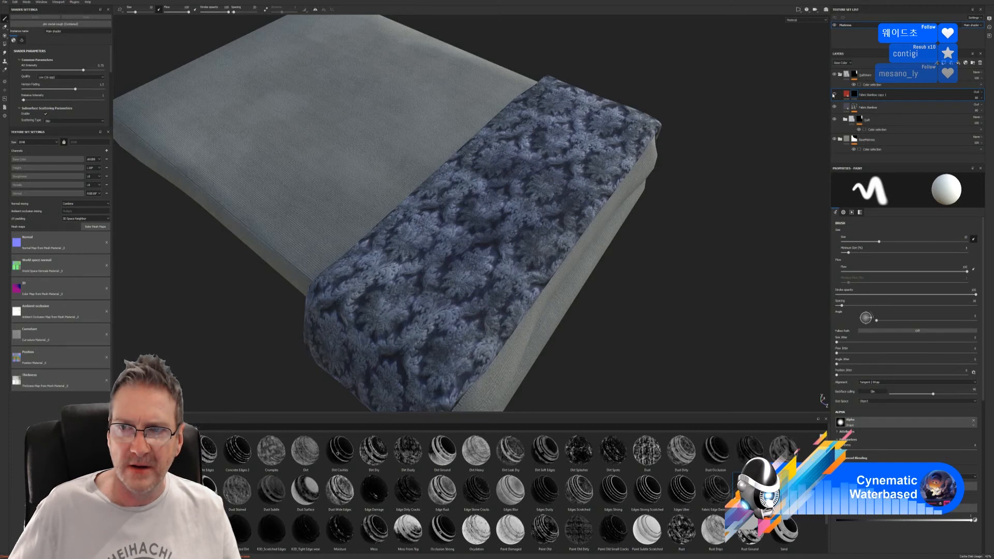
Set the duplicated Fabric Bamboo layer's blending mode to Normal and its opacity to 100
left_click(977, 93)
left_click(976, 98)
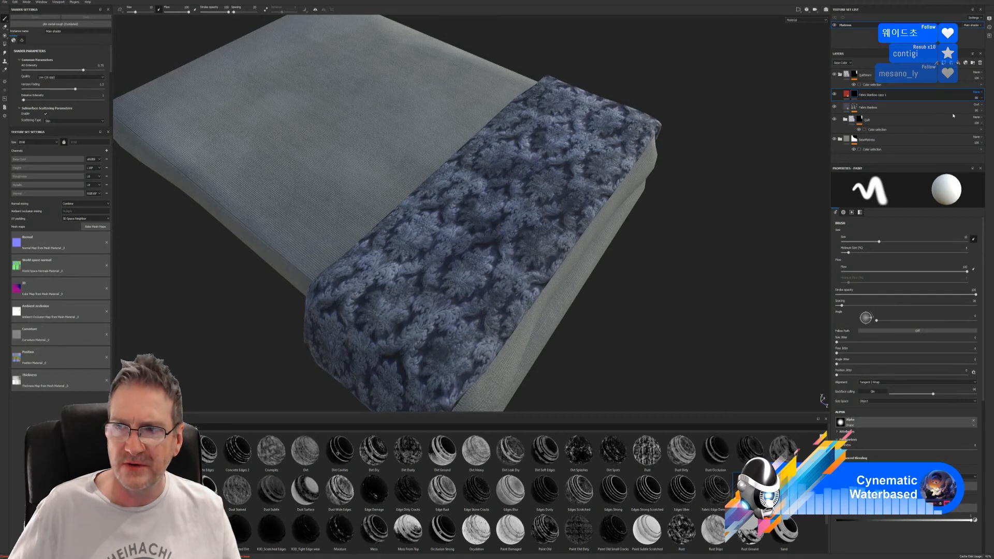
left_click(978, 98)
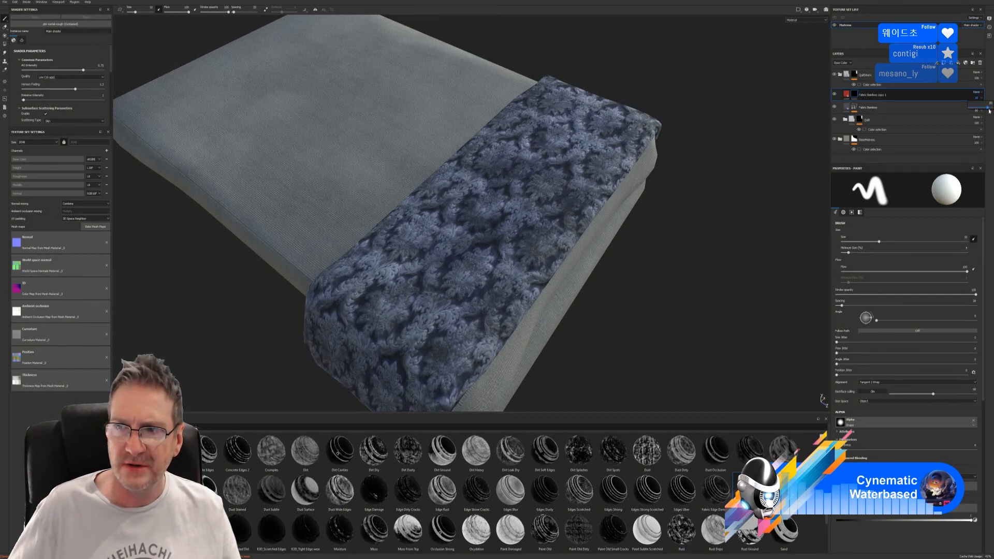
left_click_drag(988, 110, 993, 110)
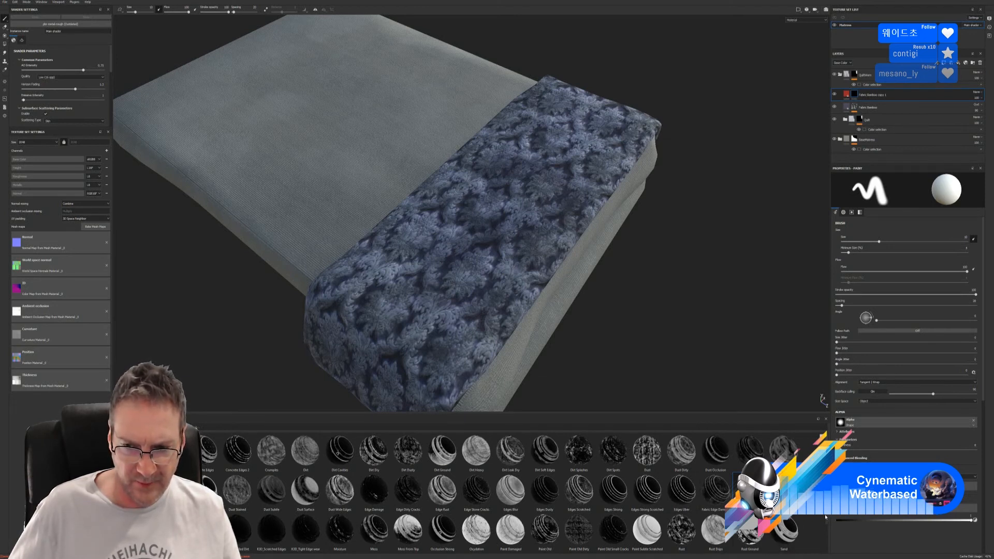
Apply a blotchy smart mask from the library to the duplicated Fabric Bamboo layer
scroll(826, 516, "down", 1)
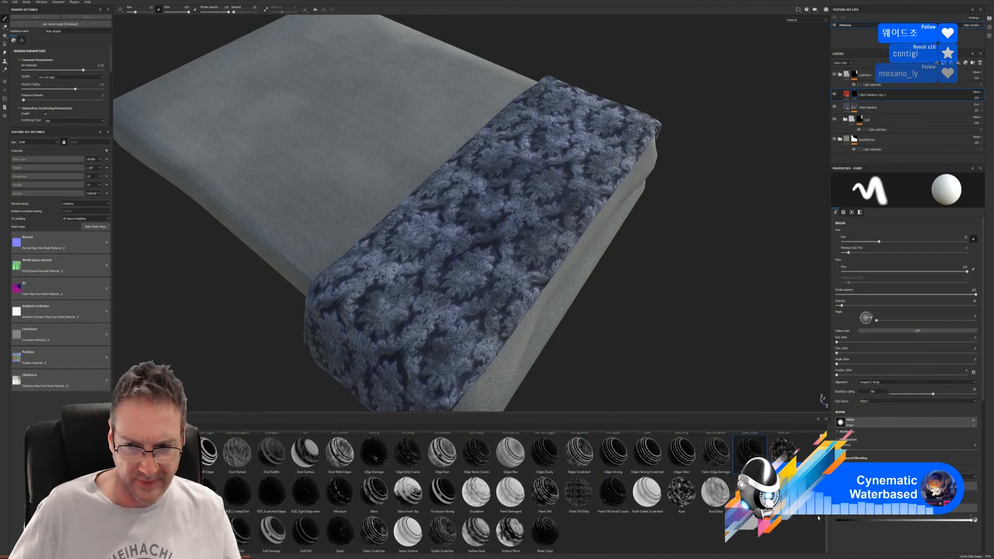
scroll(825, 517, "up", 1)
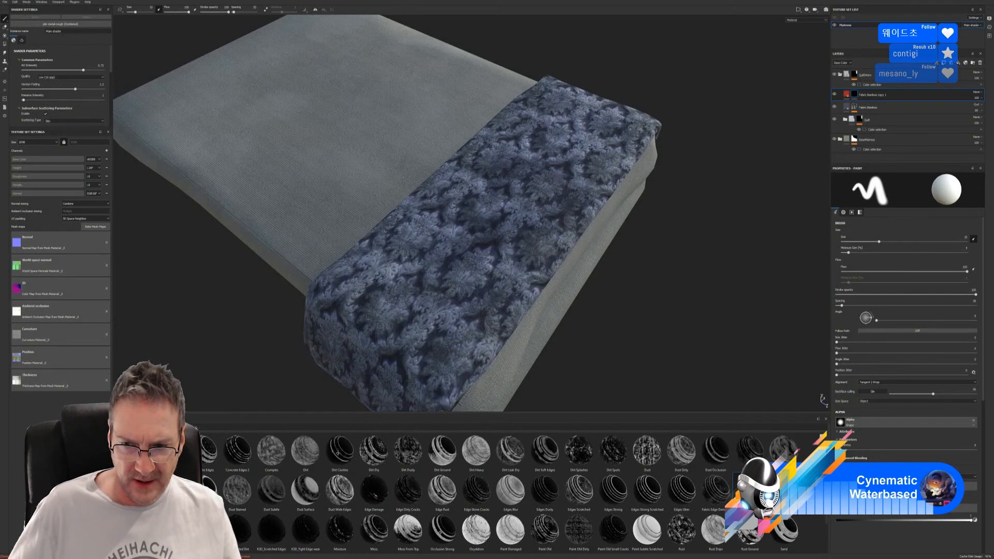
left_click_drag(783, 448, 893, 97)
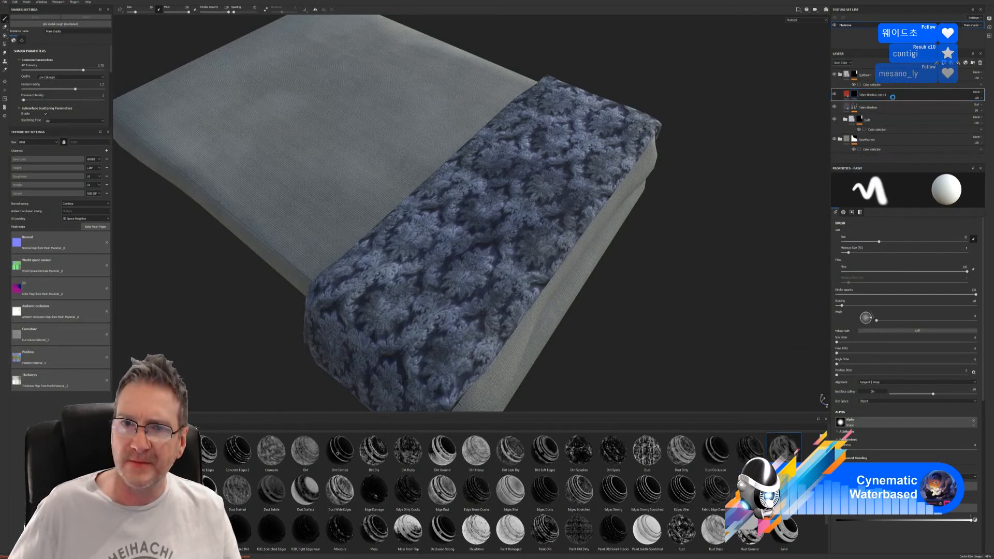
right_click_drag(631, 308, 607, 315, "alt")
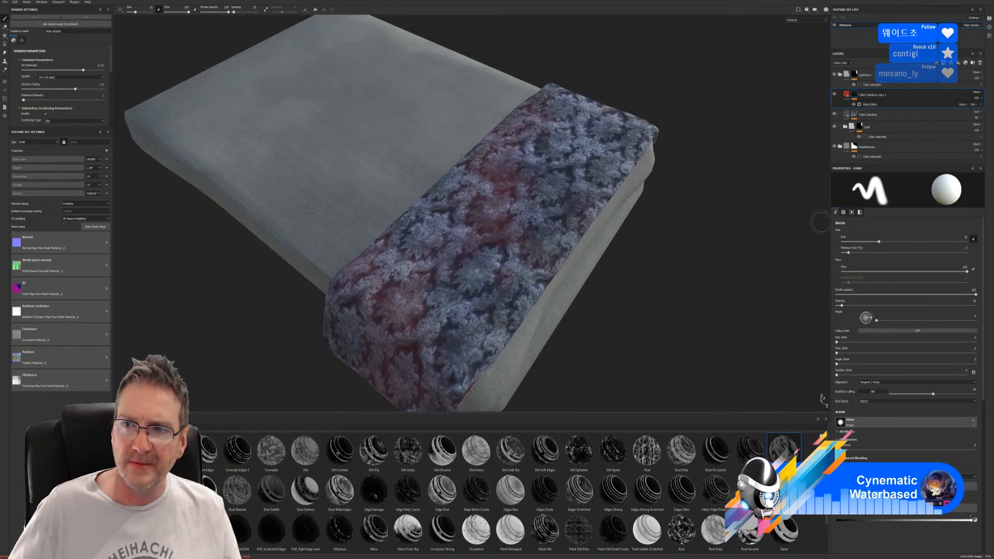
Darken the duplicated Fabric Bamboo layer's material color to a very dark red
left_click(846, 94)
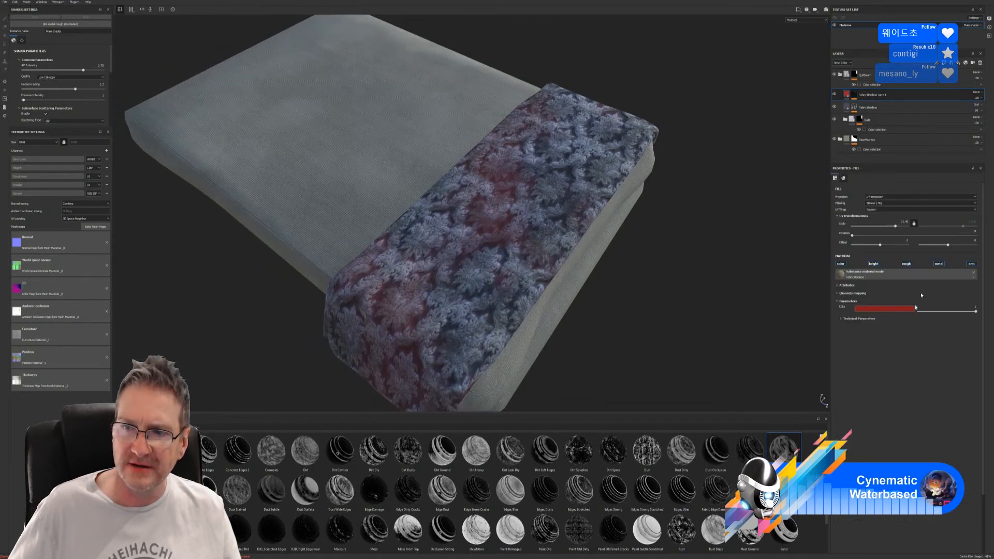
left_click(896, 310)
left_click(960, 355)
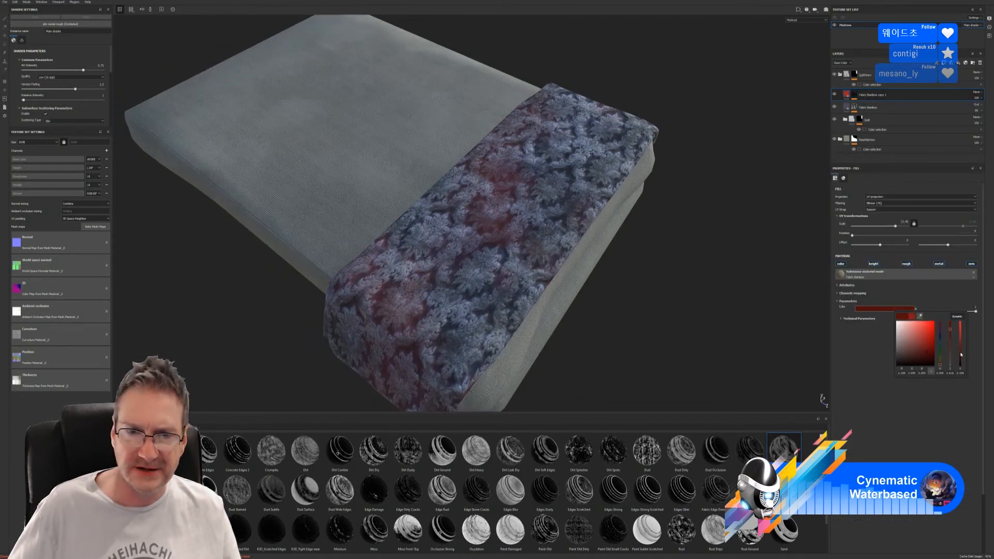
left_click(961, 361)
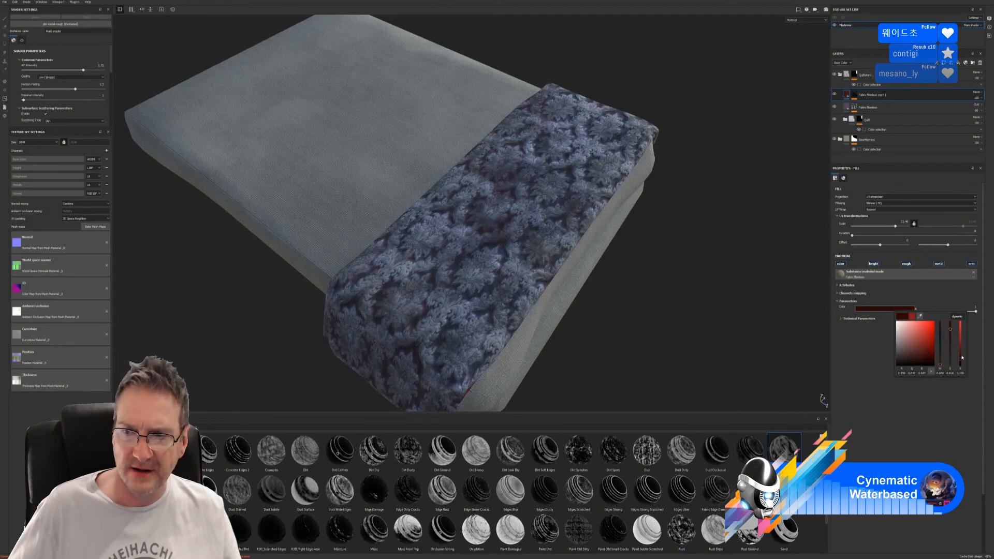
left_click(960, 356)
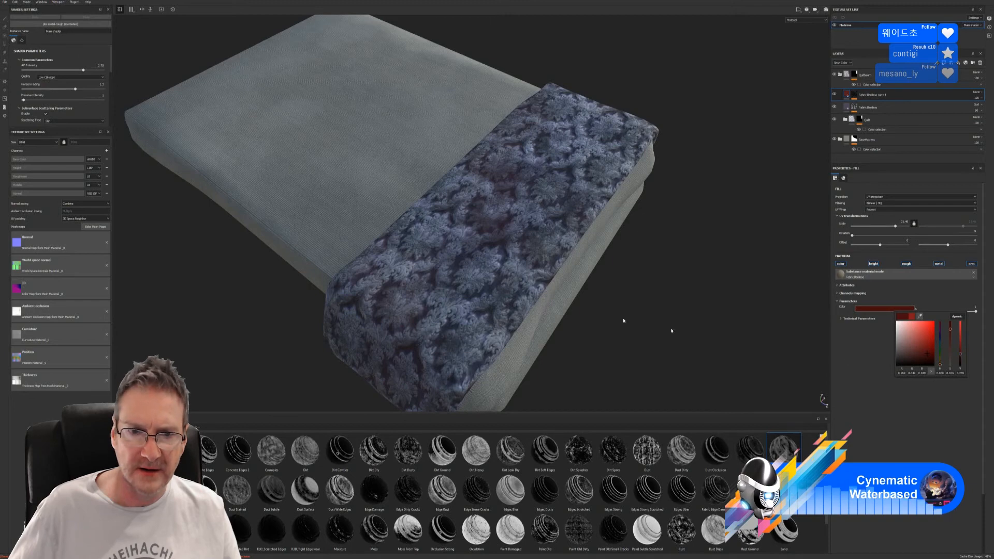
left_click(603, 315)
Reduce the saturation of the duplicated Fabric Bamboo layer's dark red, and compare the quilt with the layer hidden and shown
left_click_drag(549, 282, 548, 251, "alt")
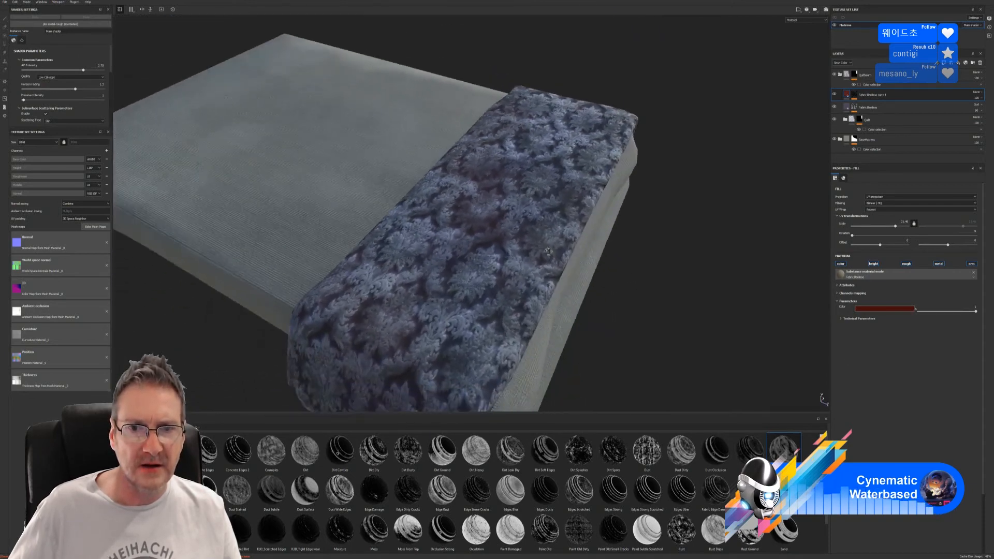
left_click(895, 310)
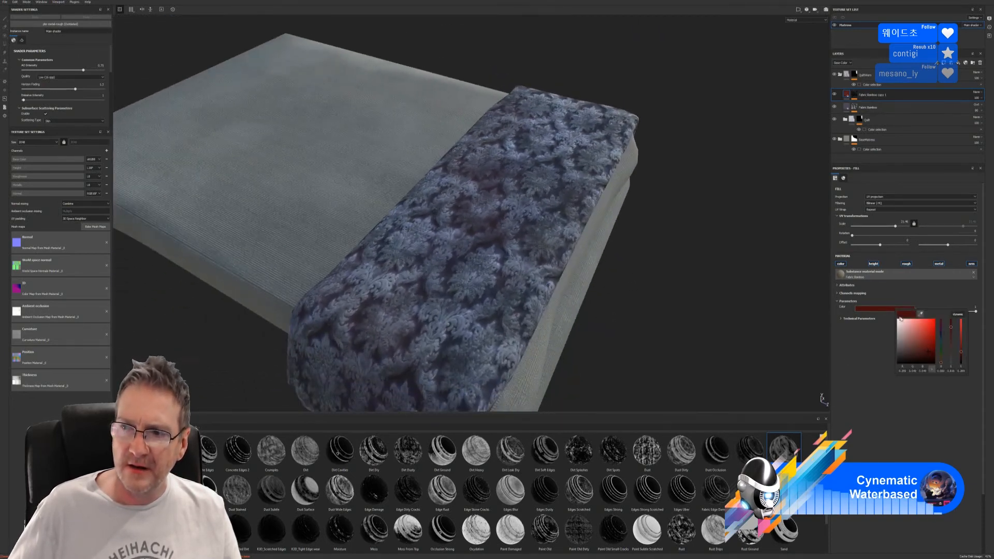
left_click(952, 339)
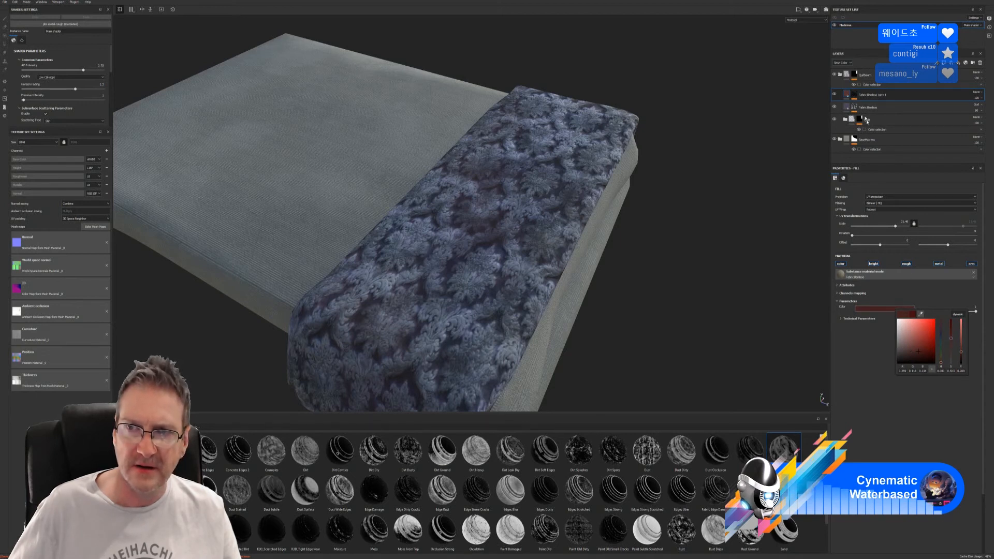
left_click(834, 96)
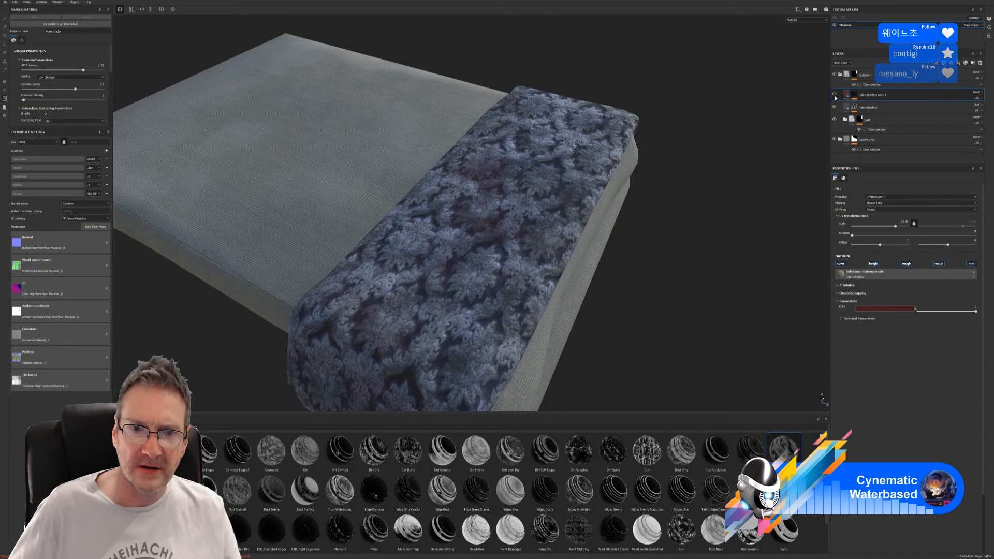
left_click(834, 96)
left_click(835, 97)
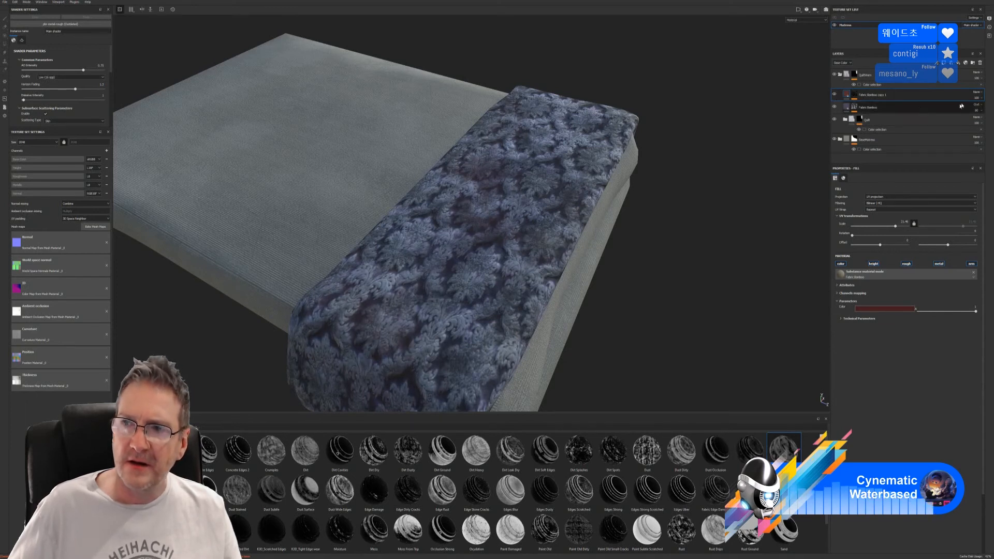
Cycle through the blending modes of the duplicated Fabric Bamboo layer and keep one that blends subtly with the quilt pattern
left_click(976, 92)
left_click(974, 104)
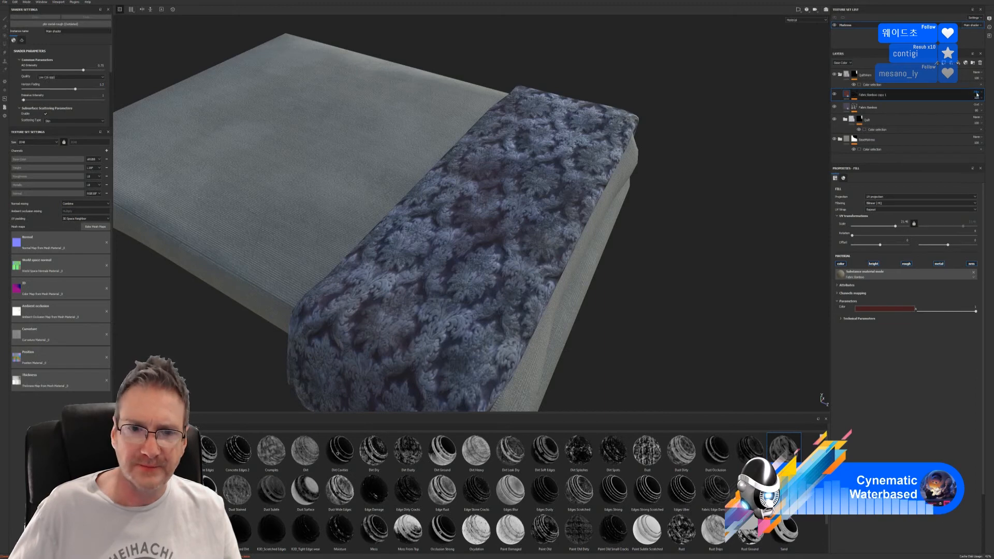
scroll(976, 95, "down", 3)
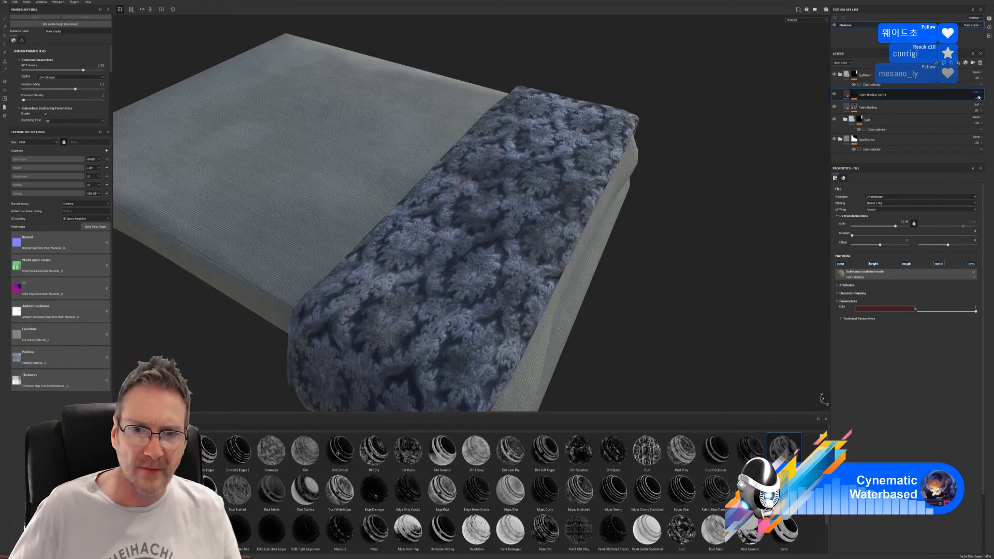
scroll(977, 94, "down", 1)
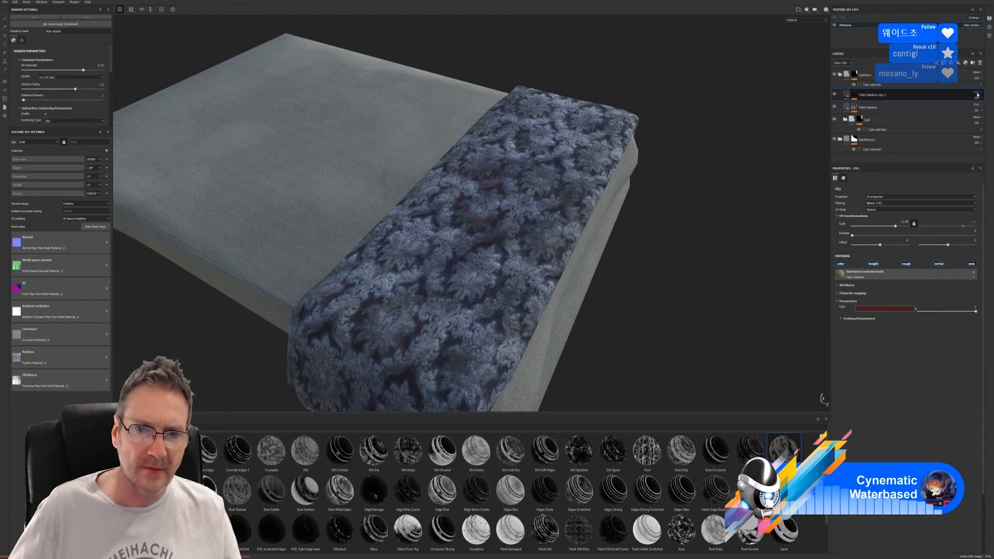
scroll(977, 94, "down", 1)
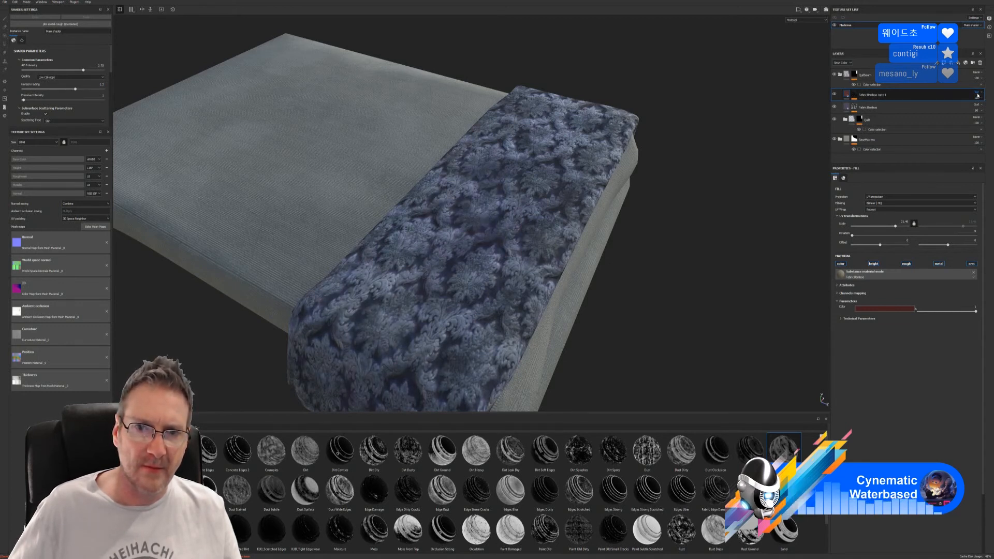
scroll(976, 97, "down", 1)
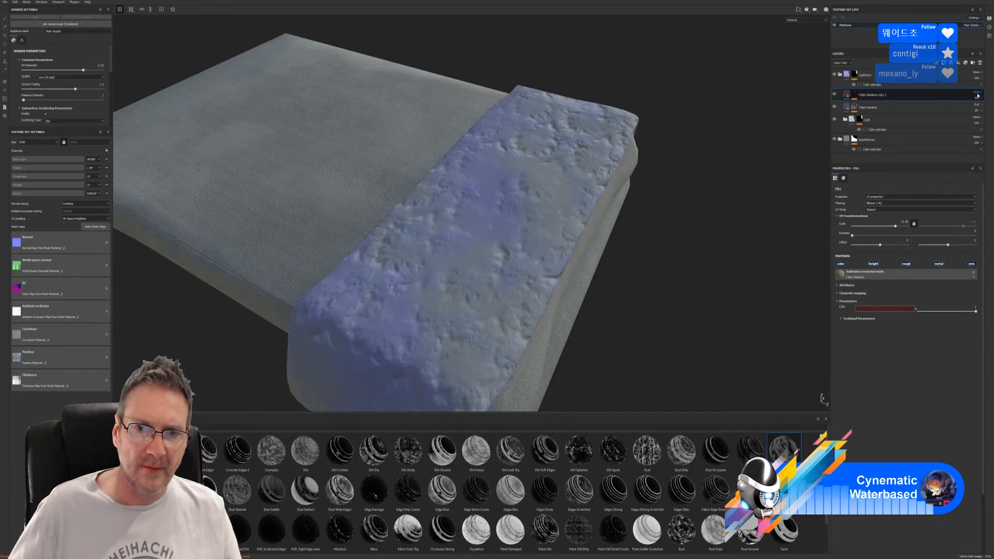
scroll(977, 96, "down", 1)
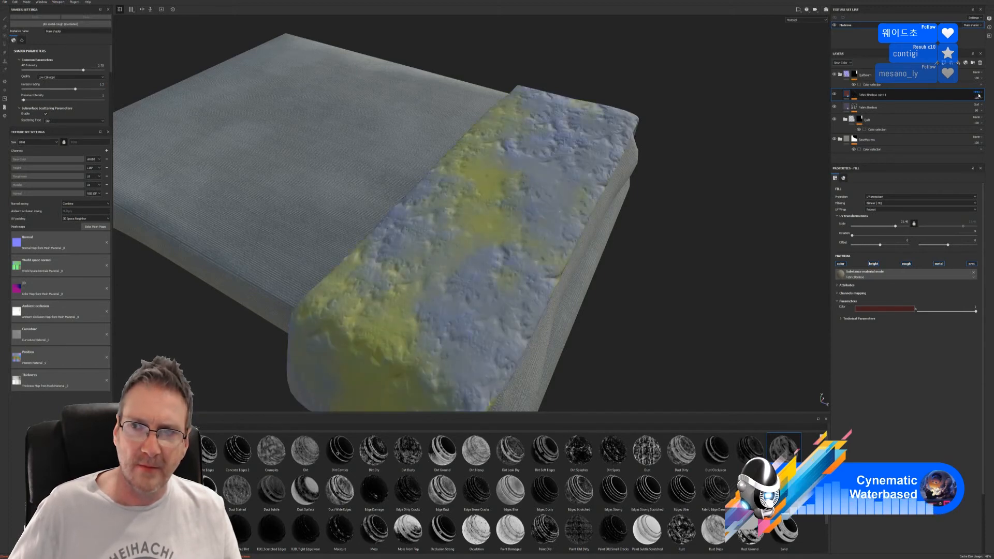
scroll(978, 96, "up", 2)
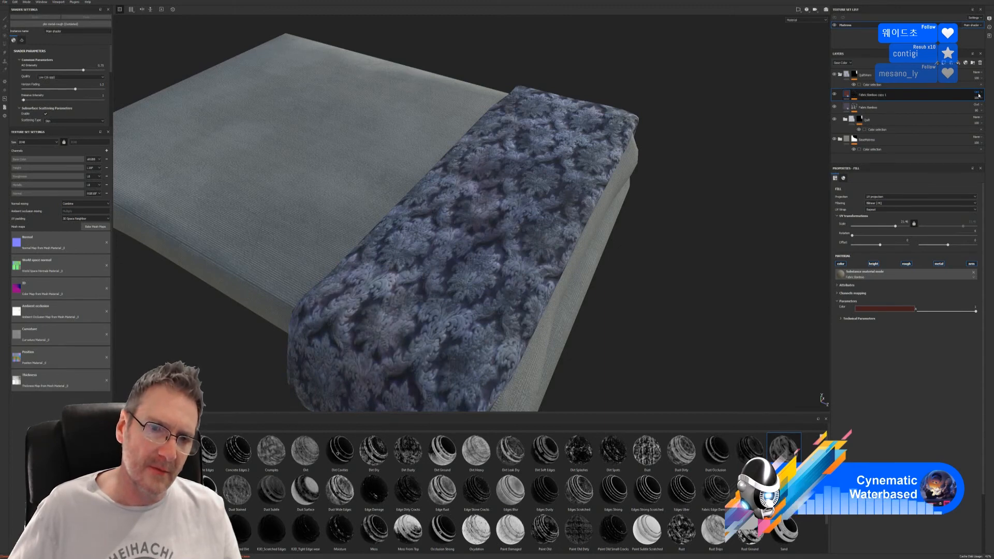
left_click_drag(772, 215, 491, 282, "alt")
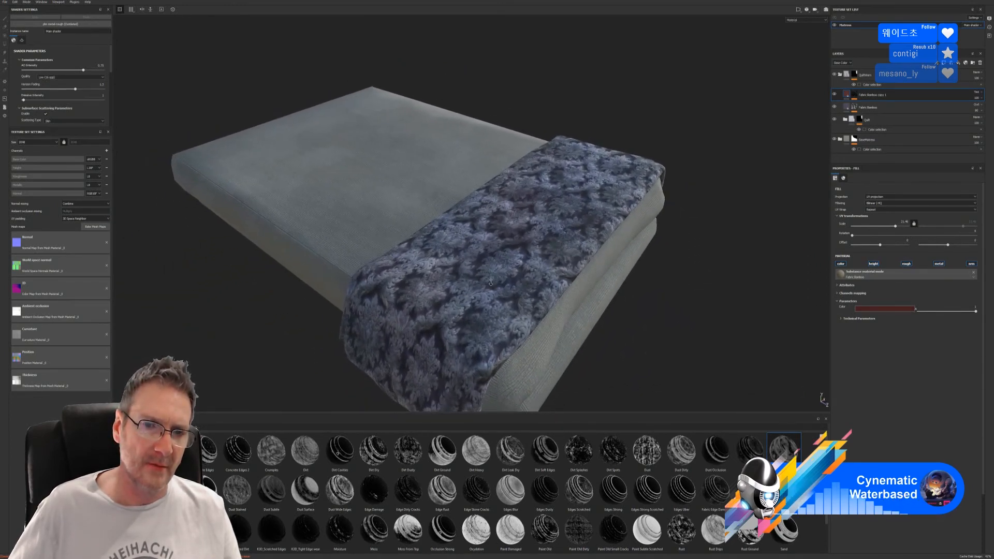
Shift the hue of the duplicated Fabric Bamboo layer's material color from red to dark blue
left_click(889, 310)
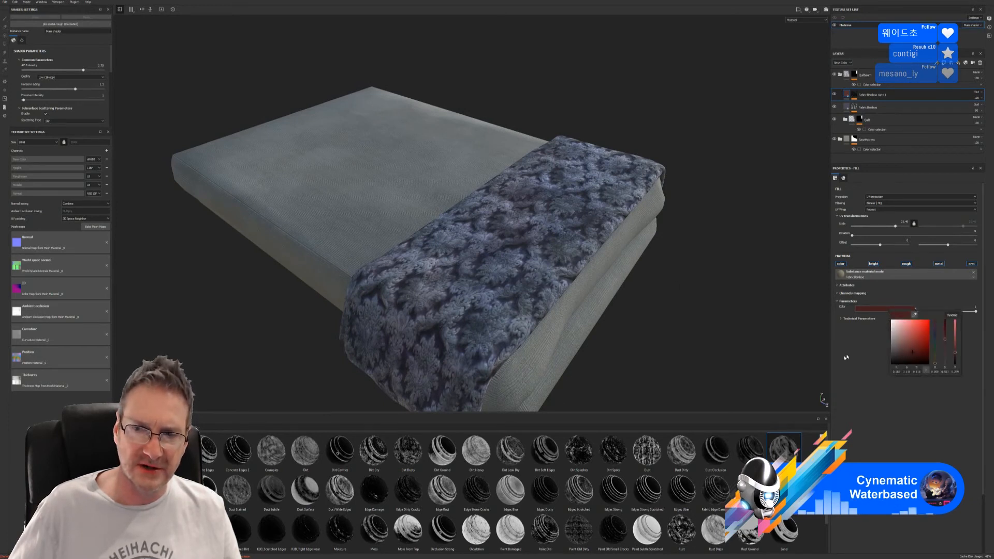
left_click(933, 336)
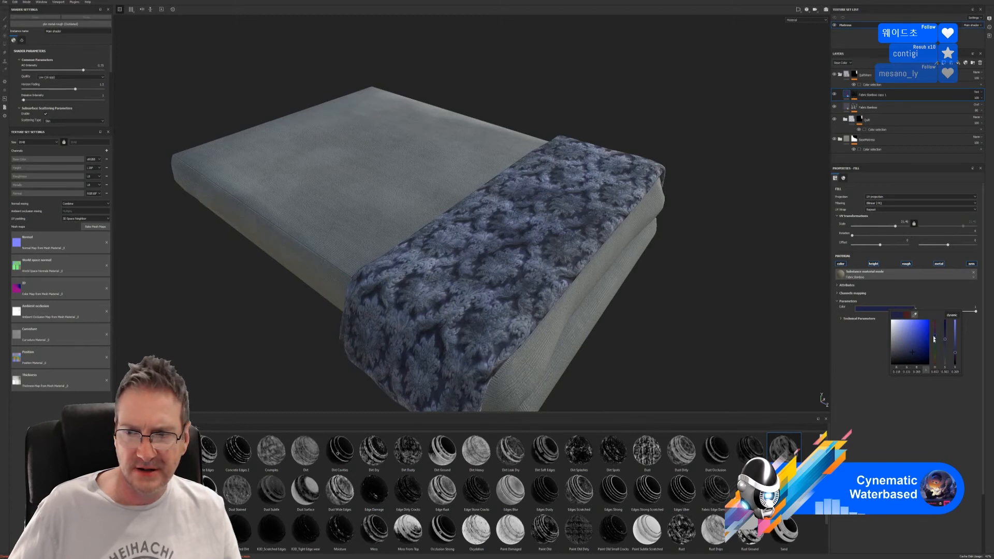
left_click(935, 349)
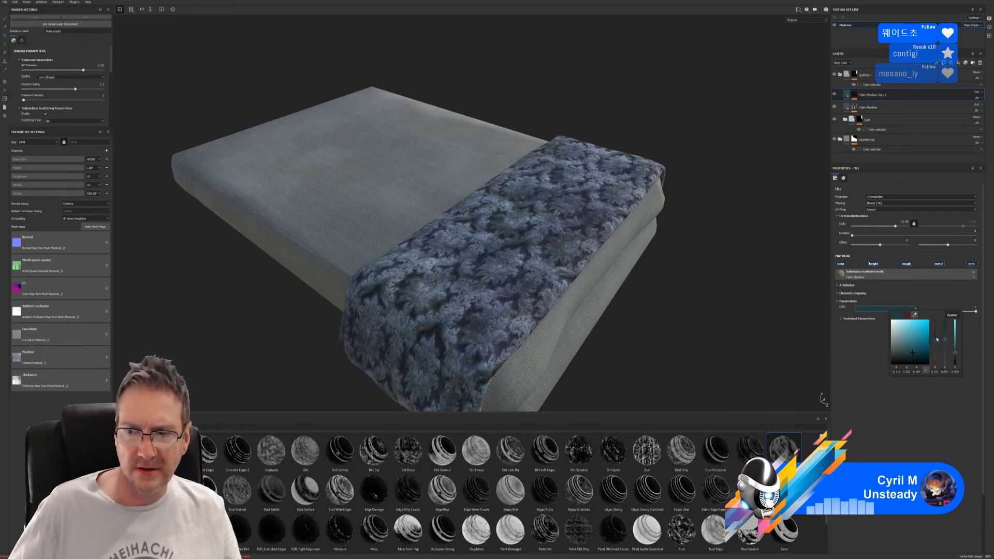
left_click(934, 339)
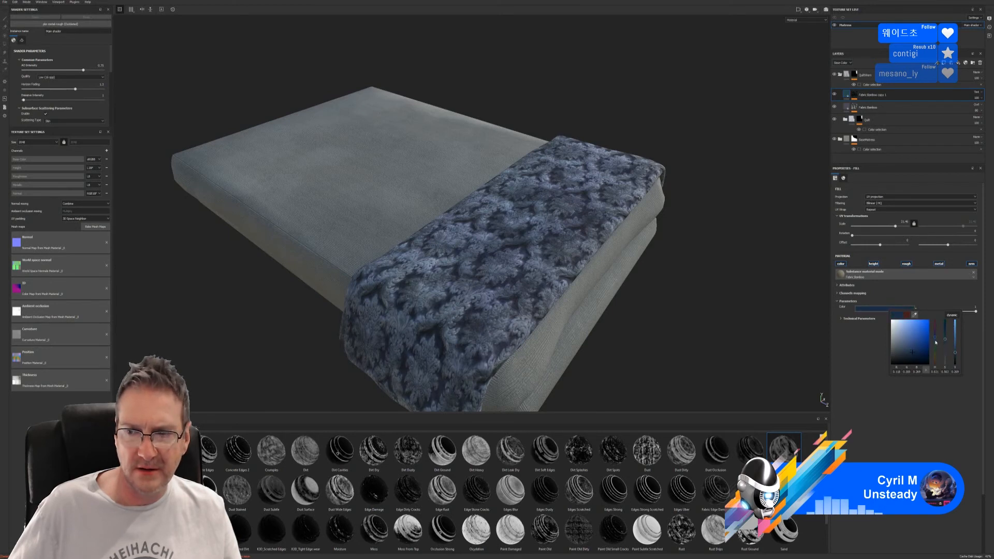
Shift the hue of the duplicated Fabric Bamboo layer's material color from dark blue to teal and check the quilt
left_click(935, 344)
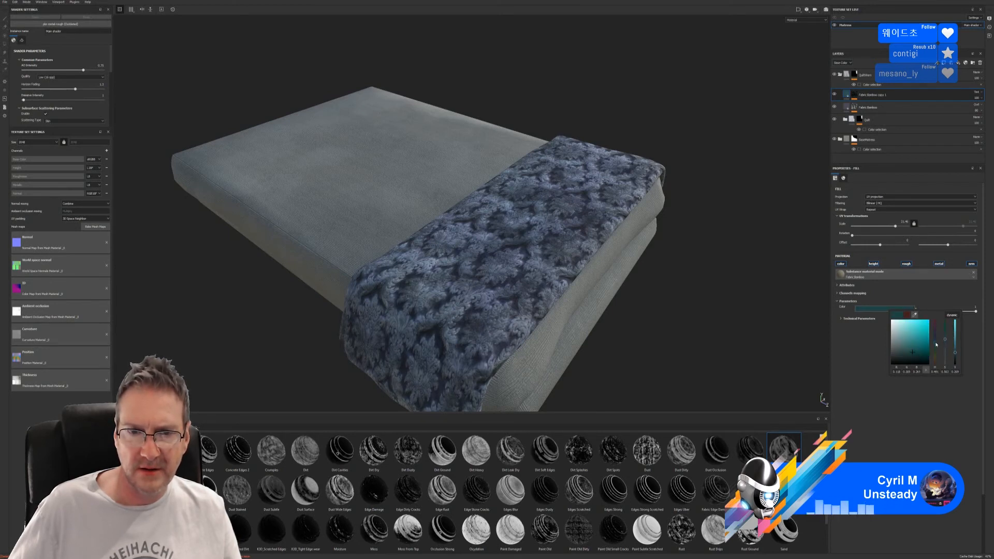
scroll(670, 337, "up", 3)
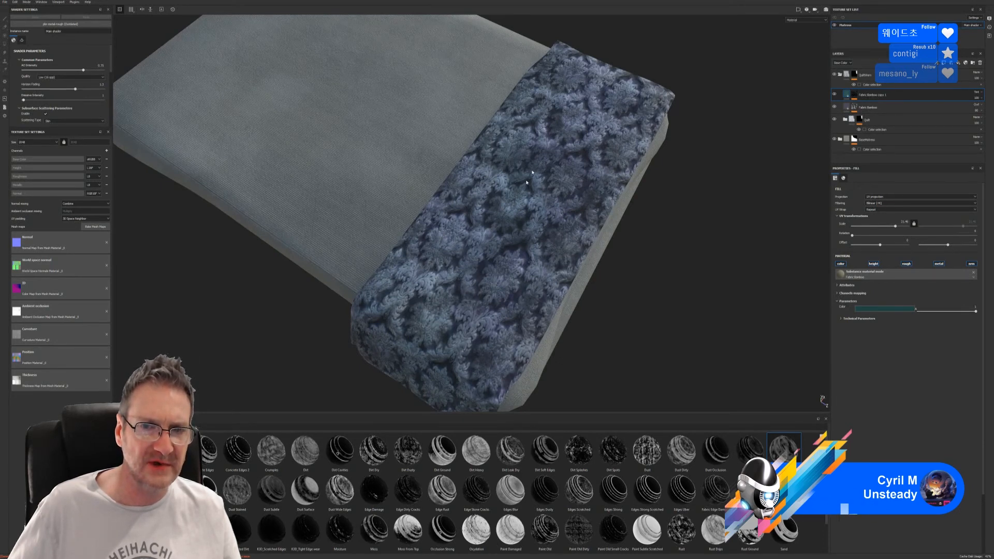
left_click_drag(650, 285, 710, 213, "alt")
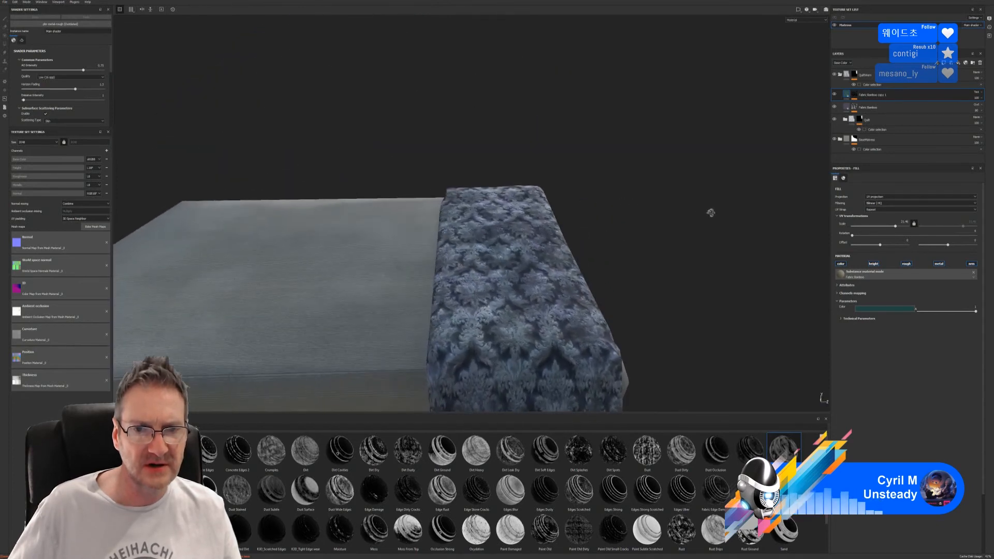
key("f")
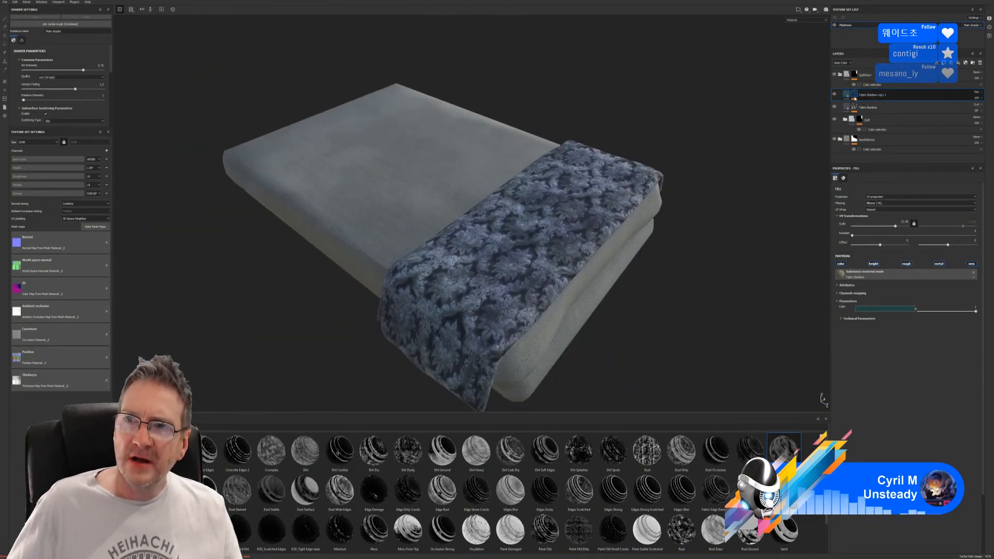
In the duplicated Fabric Bamboo layer's Mask Editor, set Global Balance to about 0.51, Texture to 0.63 and Texture 2 to 0.26
left_click(854, 97)
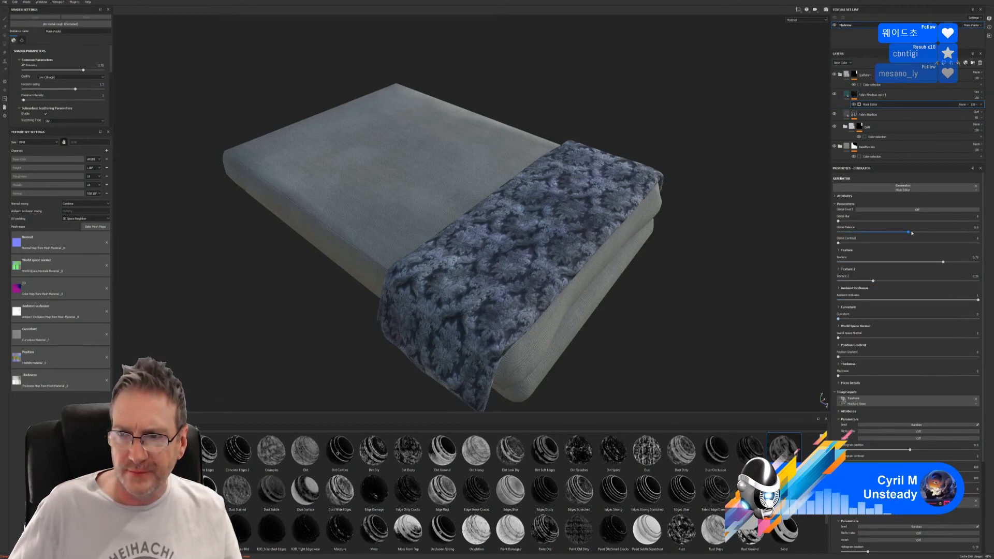
left_click_drag(909, 233, 933, 232)
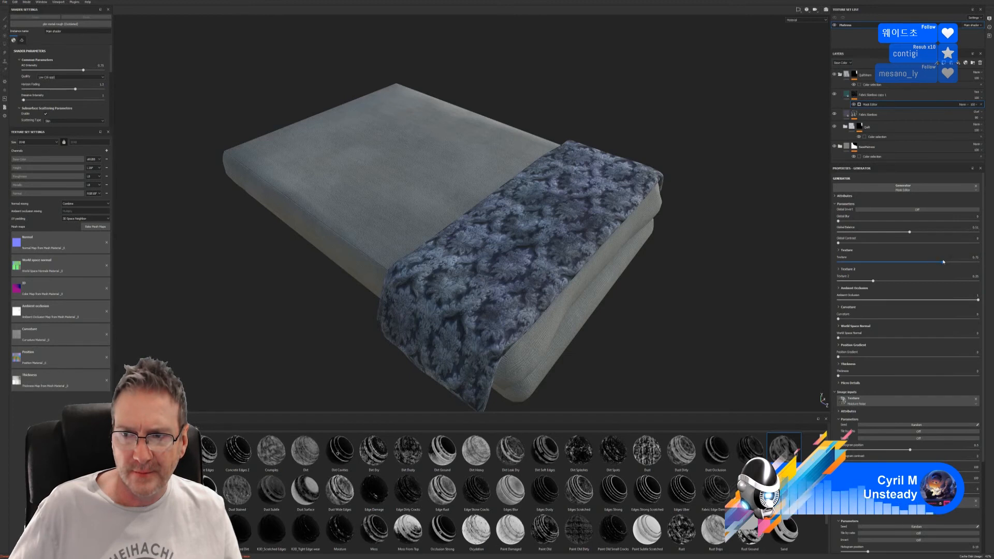
left_click_drag(939, 263, 926, 262)
mouse_move(873, 281)
left_mouse_down()
mouse_move(933, 281)
mouse_move(868, 286)
left_mouse_up()
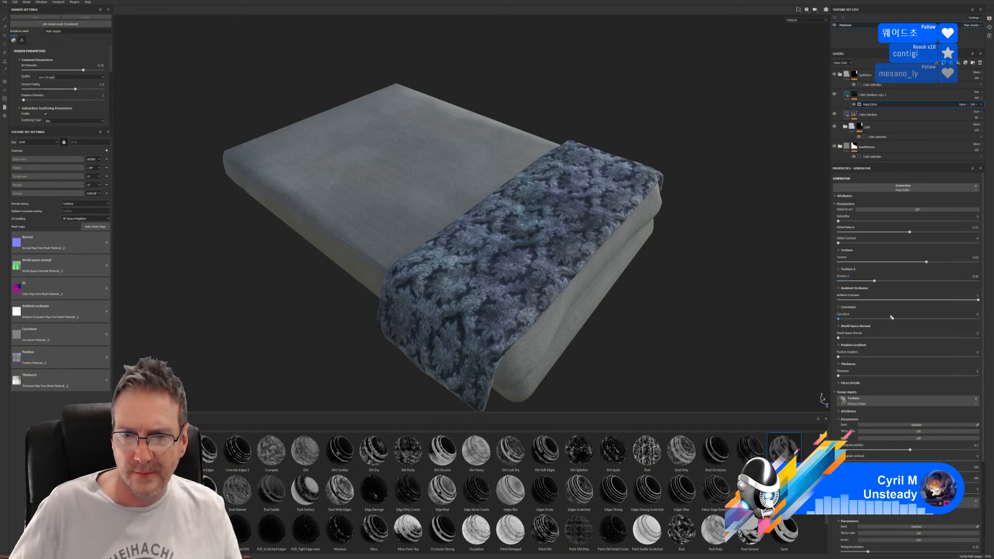
Set the mask's Ambient Occlusion to 0.72, Curvature to about 0.08, World Space Normal to 0.17, Position Gradient to 0.2 and Thickness to 0
left_click_drag(978, 300, 938, 300)
left_click_drag(840, 320, 954, 317)
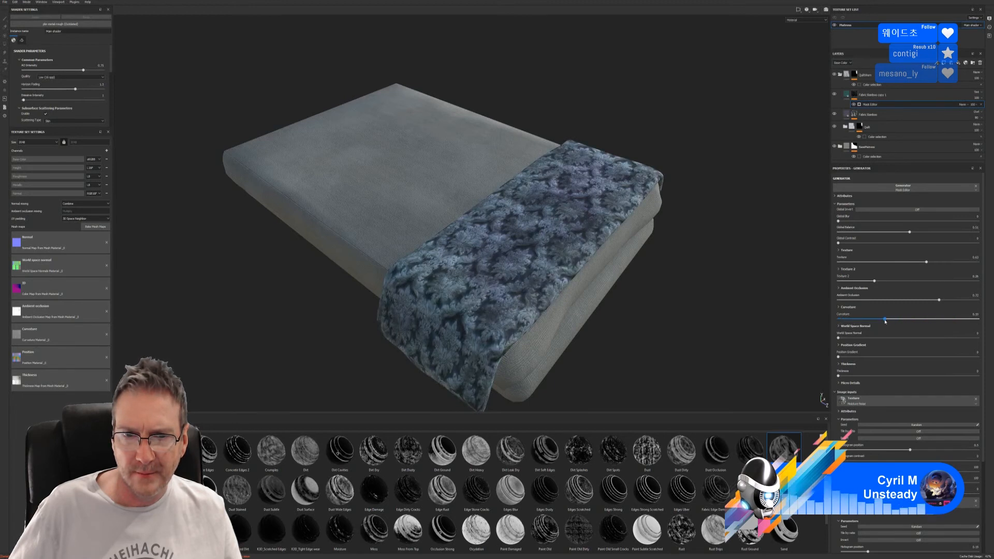
mouse_move(884, 319)
left_mouse_down()
mouse_move(810, 333)
mouse_move(920, 319)
mouse_move(843, 327)
mouse_move(857, 326)
mouse_move(856, 338)
mouse_move(916, 338)
mouse_move(864, 345)
mouse_move(887, 355)
mouse_move(866, 357)
mouse_move(904, 374)
mouse_move(943, 373)
mouse_move(889, 372)
left_mouse_up()
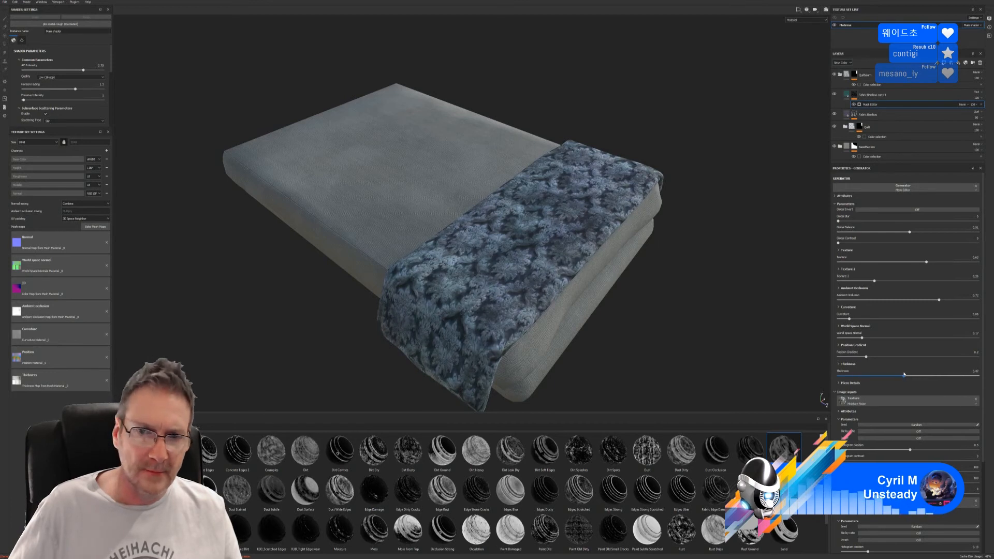
left_click_drag(904, 374, 839, 380)
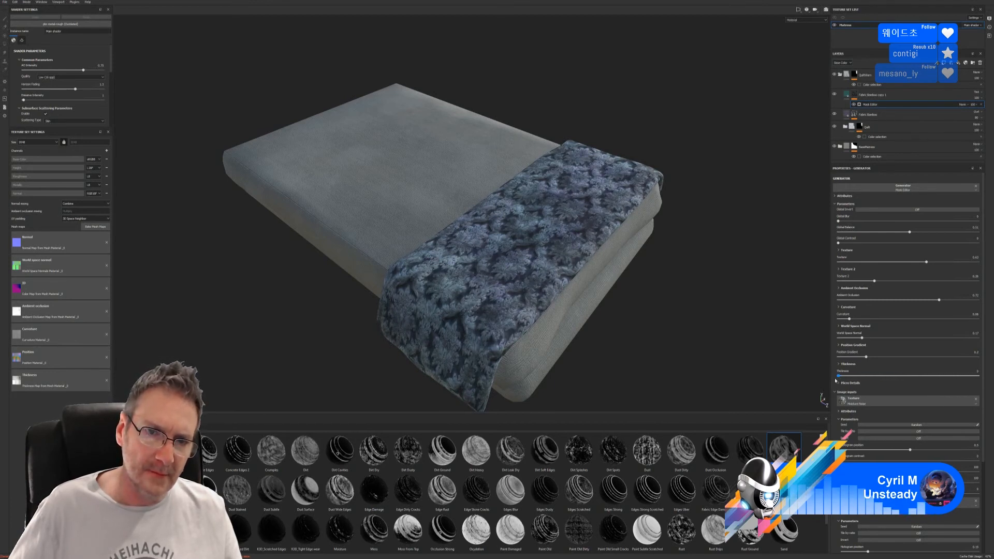
Lower the opacity of the duplicated Fabric Bamboo layer so the color variation on the quilt is subtler
left_click_drag(730, 348, 691, 317, "alt")
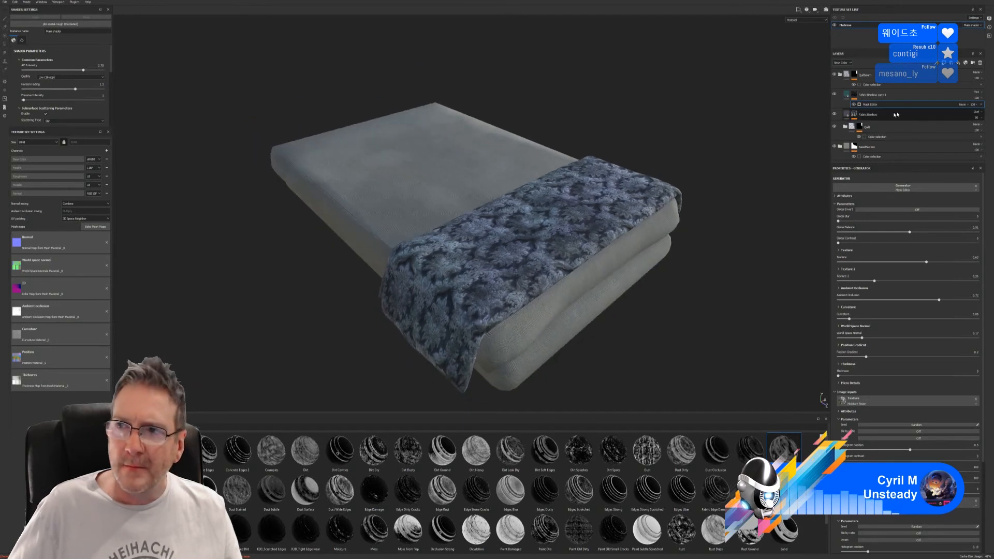
left_click(979, 103)
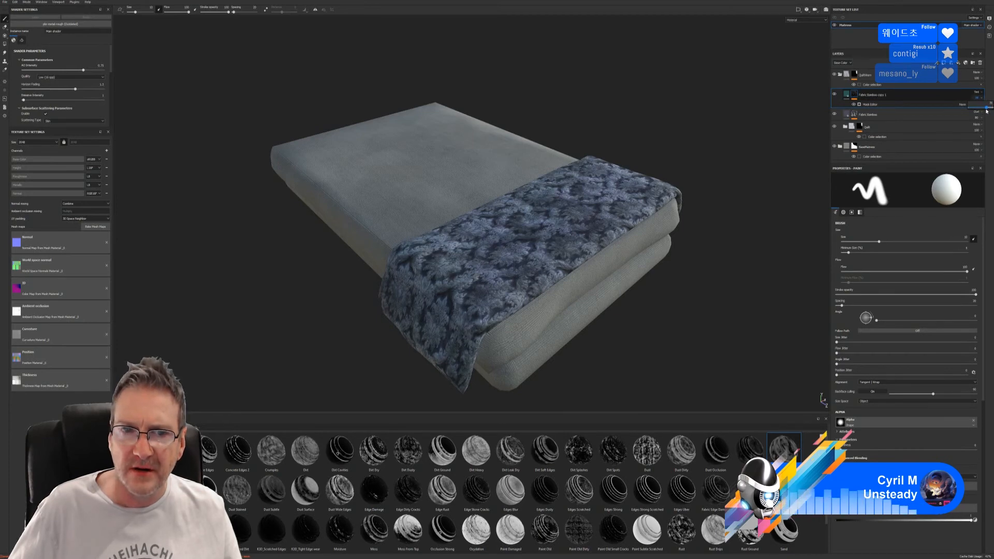
Examine the quilt's pattern, folds and edges up close and from several angles, along with the whole mattress
left_click_drag(595, 230, 779, 179, "alt")
scroll(672, 207, "down", 2)
left_click_drag(637, 248, 477, 321, "alt")
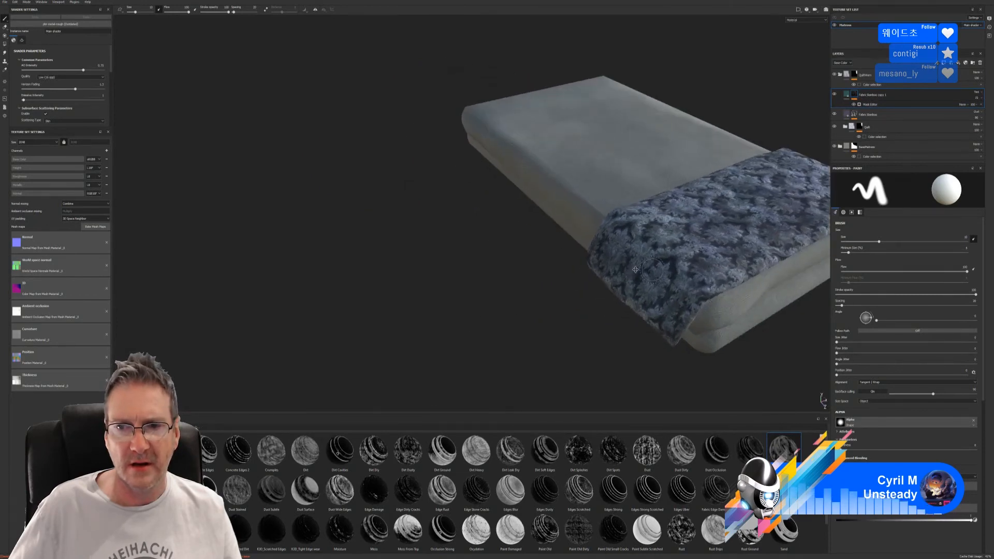
middle_click_drag(673, 290, 502, 300, "alt")
left_click_drag(503, 305, 430, 290, "alt")
scroll(430, 290, "up", 4)
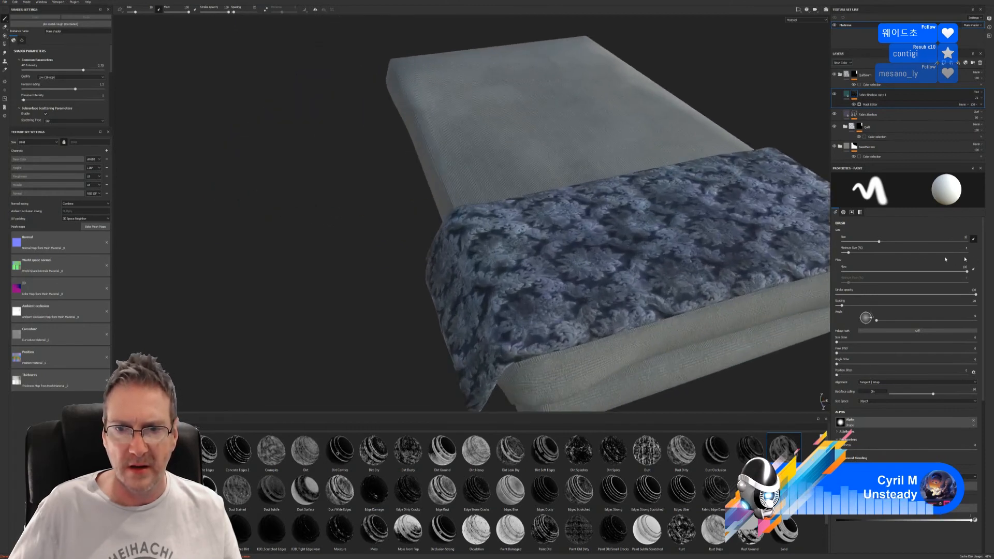
scroll(585, 282, "up", 3)
mouse_move(585, 282)
left_mouse_down("alt")
mouse_move(528, 285)
mouse_move(564, 331)
mouse_move(781, 244)
mouse_move(772, 206)
mouse_move(418, 198)
mouse_move(769, 200)
mouse_move(632, 218)
mouse_move(629, 250)
left_mouse_up("alt")
scroll(528, 284, "up", 5)
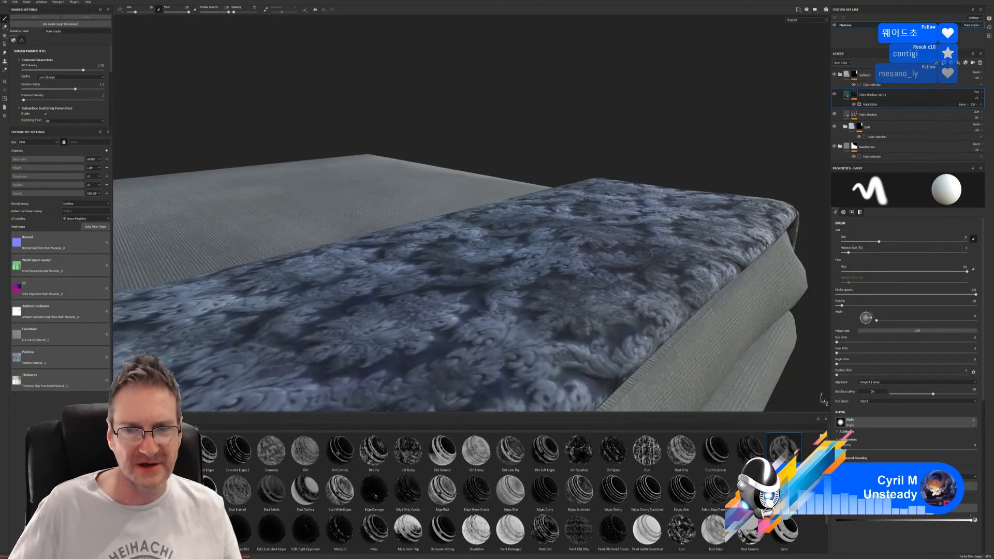
left_click_drag(615, 304, 612, 331, "alt")
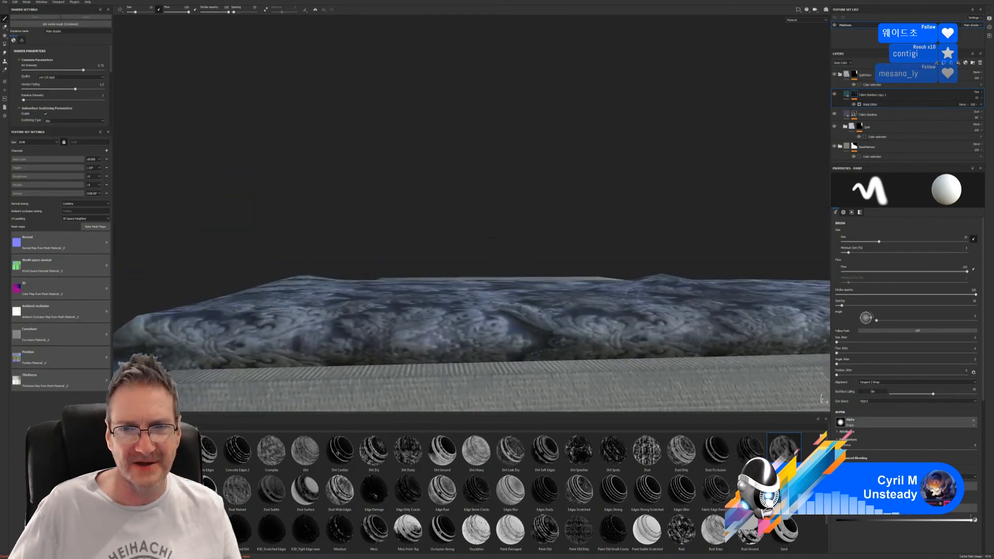
left_click_drag(527, 307, 504, 328, "alt")
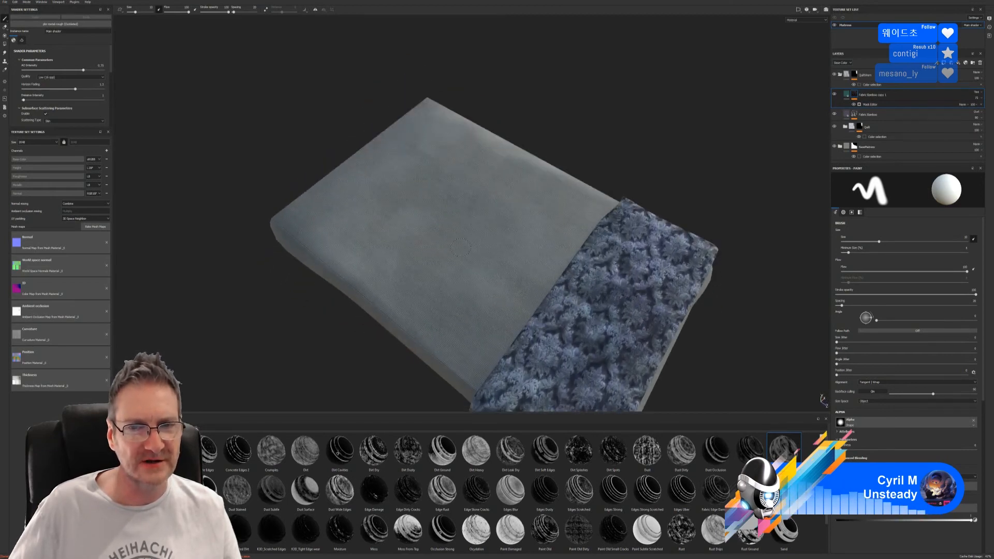
mouse_move(470, 255)
left_mouse_down("alt")
mouse_move(455, 262)
mouse_move(551, 263)
mouse_move(600, 277)
left_mouse_up("alt")
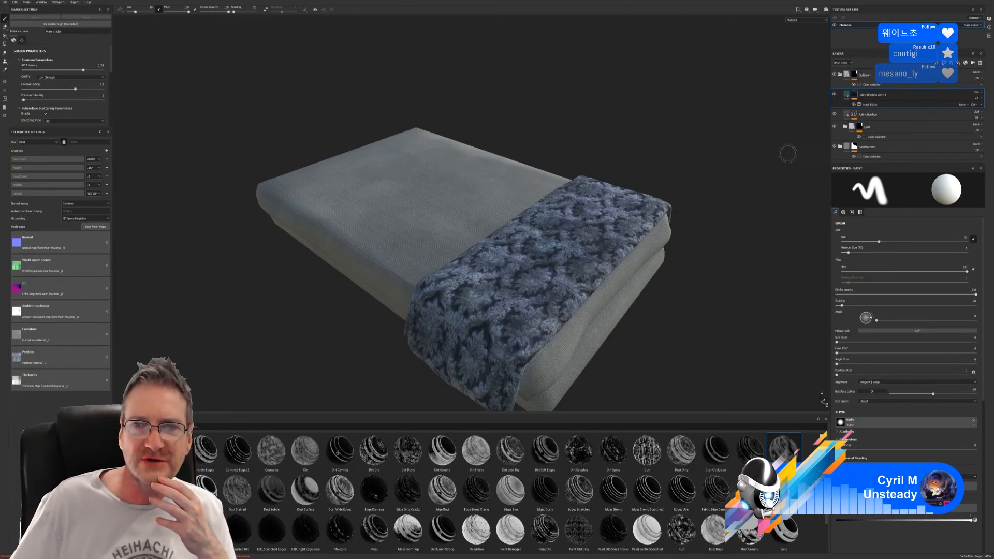
In the original Fabric Bamboo layer's Mask Editor, set Global Balance to about 0.75 and Global Contrast to about 0.24
left_click(835, 115)
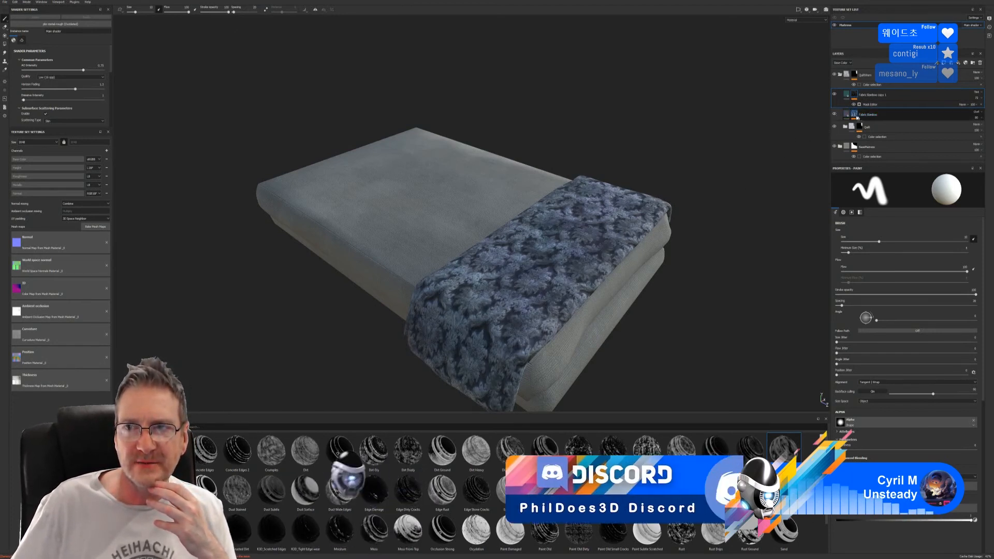
left_click(855, 115)
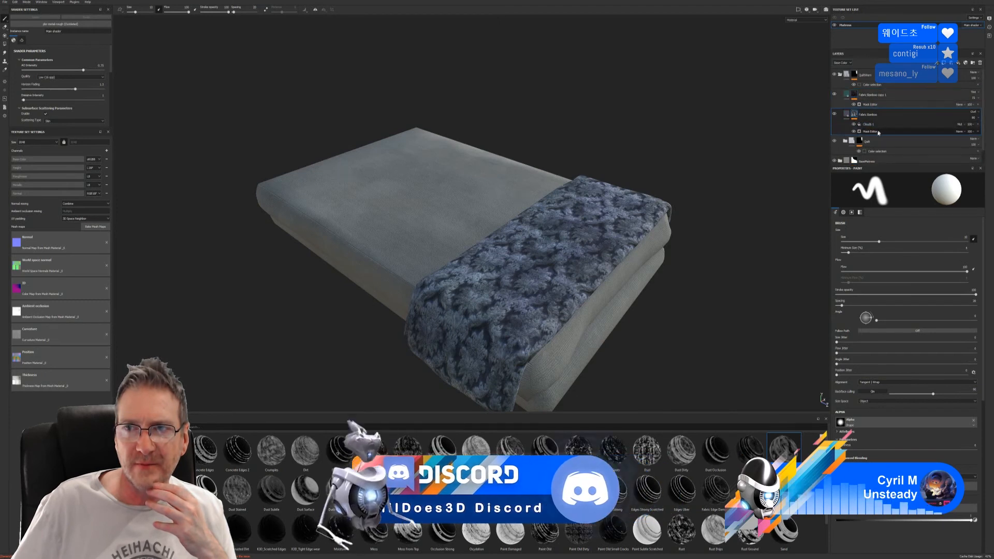
left_click(878, 132)
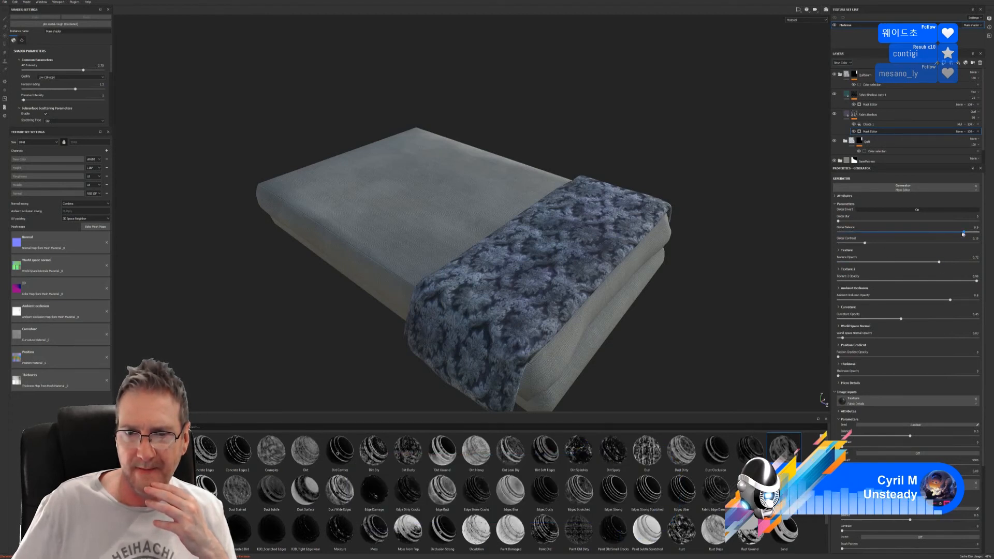
left_click_drag(962, 233, 926, 239)
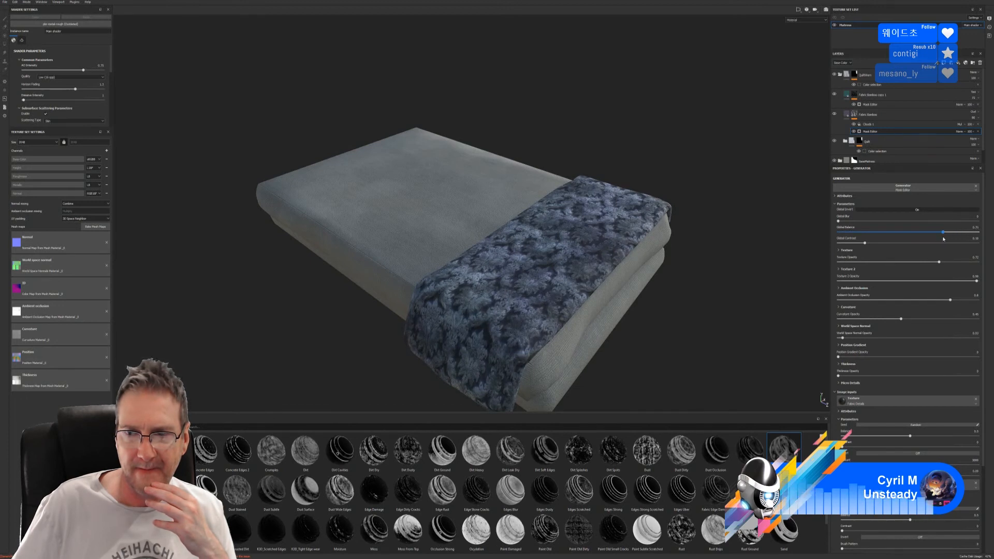
left_click_drag(864, 242, 934, 242)
left_click_drag(864, 243, 872, 243)
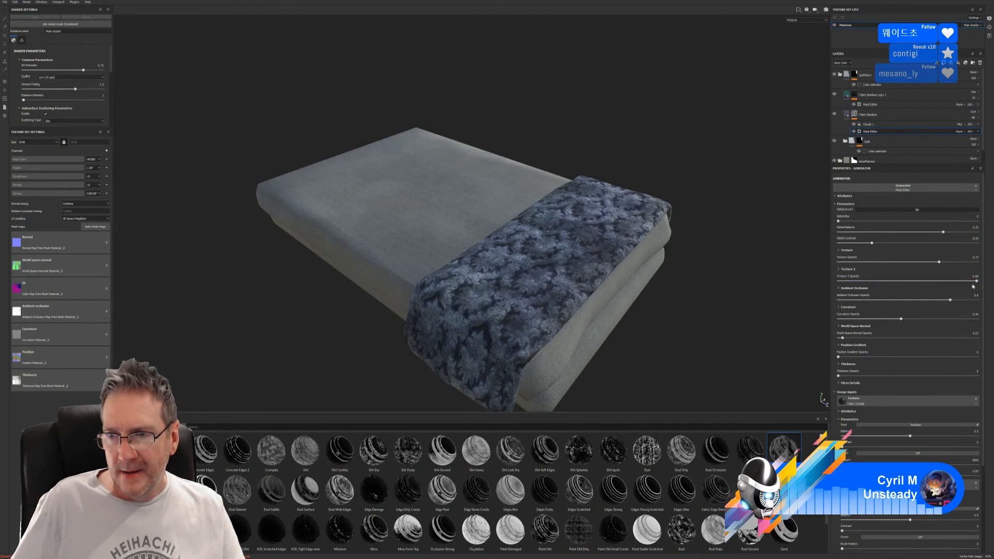
Set the same mask's Texture 2 Opacity to about 0.93, Ambient Occlusion to 0.62, Curvature to 0.42 and World Space Normal to 0.1
left_click_drag(958, 281, 933, 281)
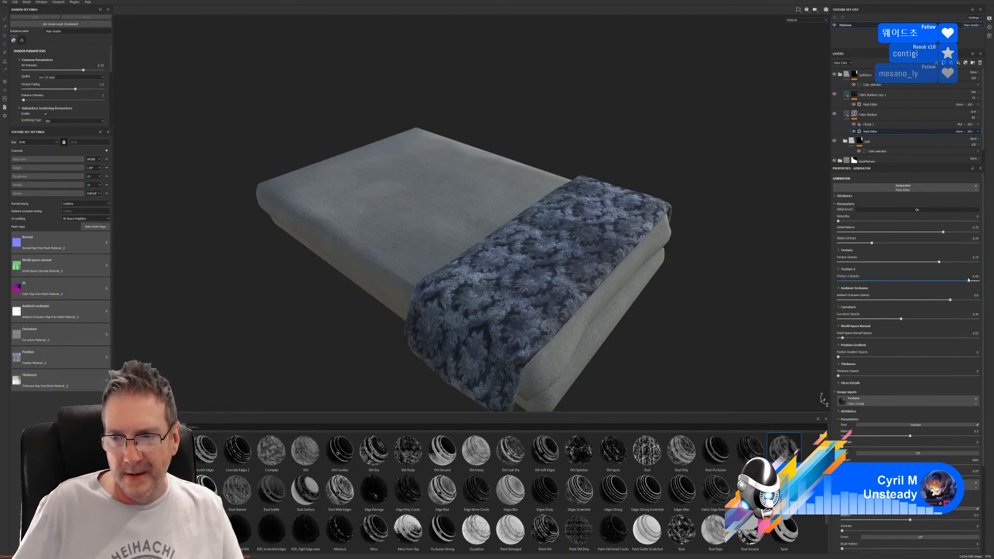
left_click(968, 281)
left_click_drag(950, 300, 884, 319)
left_click(943, 319)
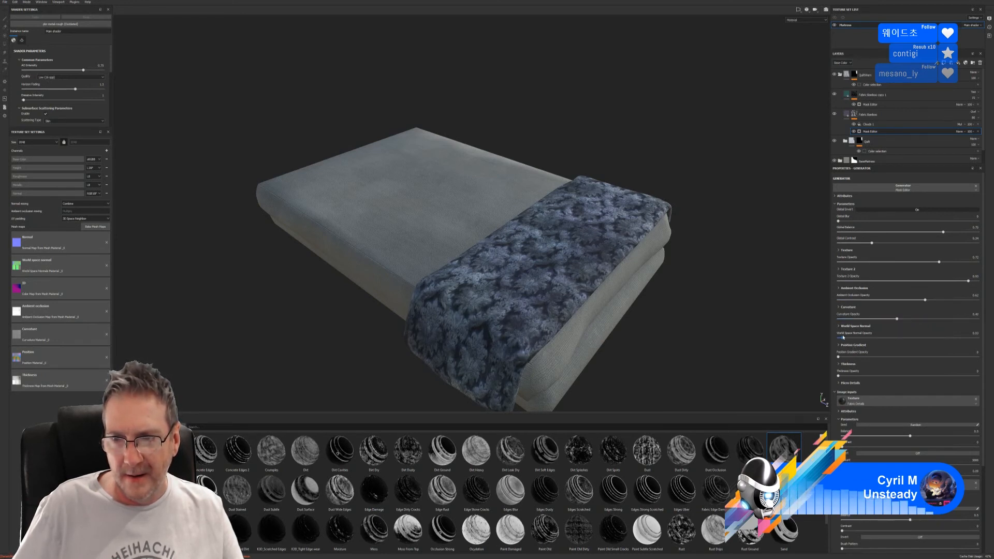
mouse_move(843, 339)
left_mouse_down()
mouse_move(901, 338)
mouse_move(841, 350)
mouse_move(853, 352)
left_mouse_up()
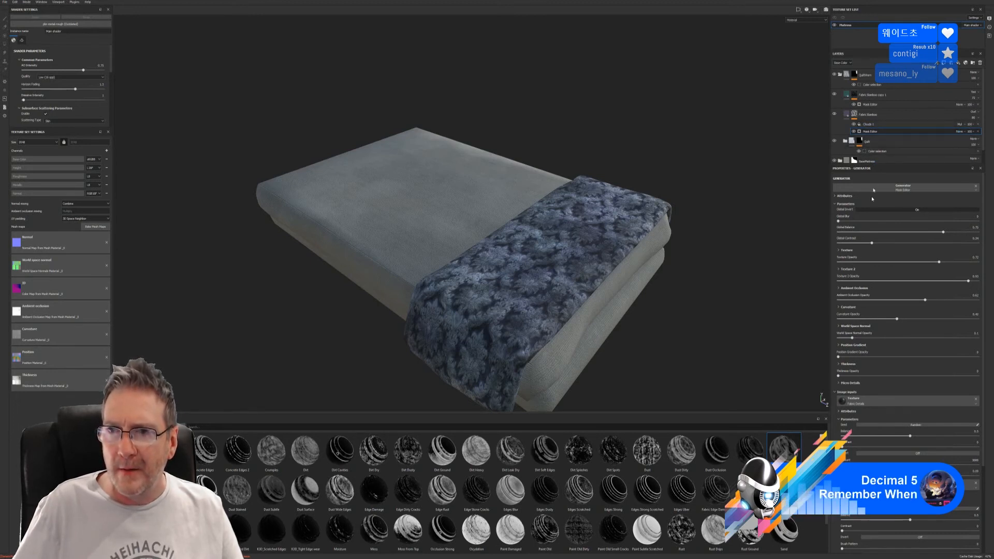
Review the bed from a slightly different angle and save the project
left_click_drag(651, 288, 574, 297, "alt")
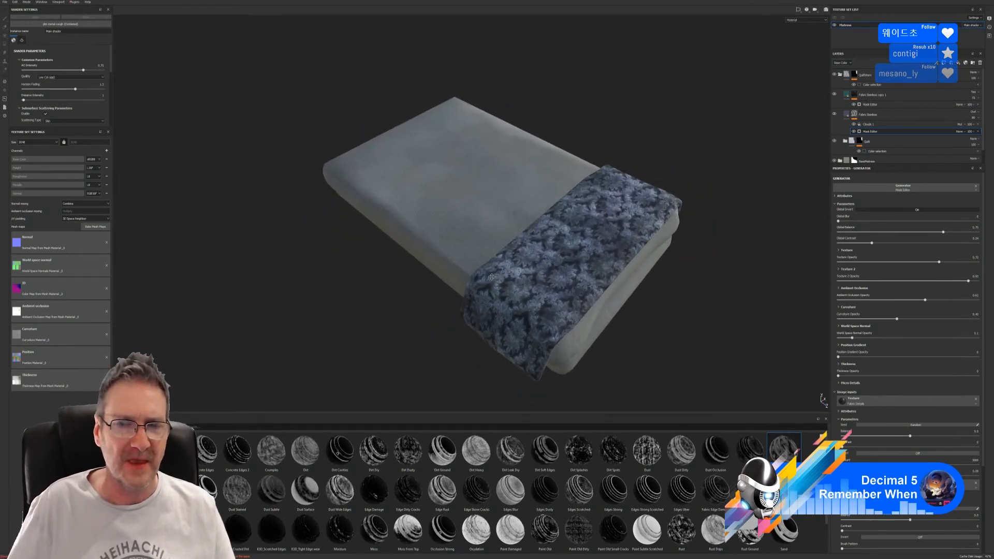
left_click(5, 3)
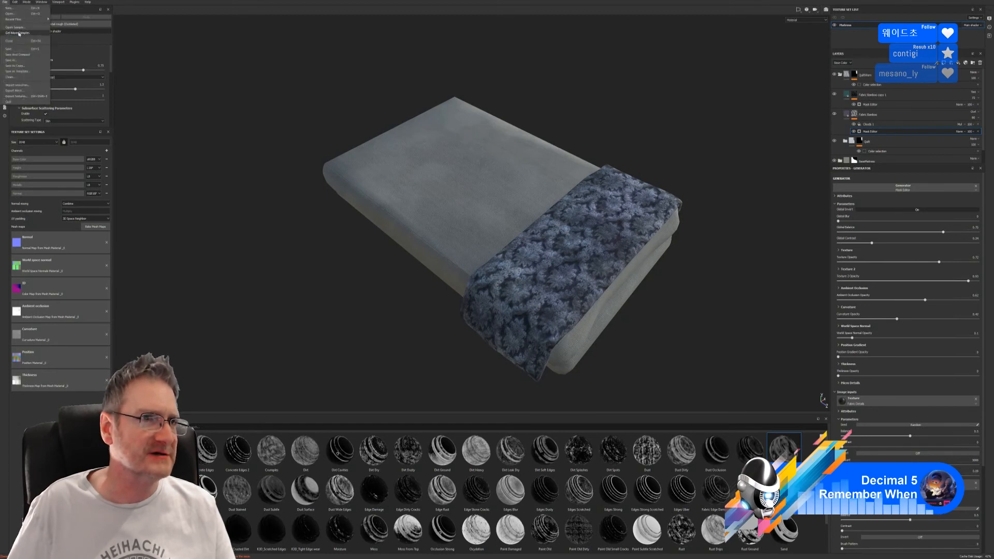
left_click(12, 50)
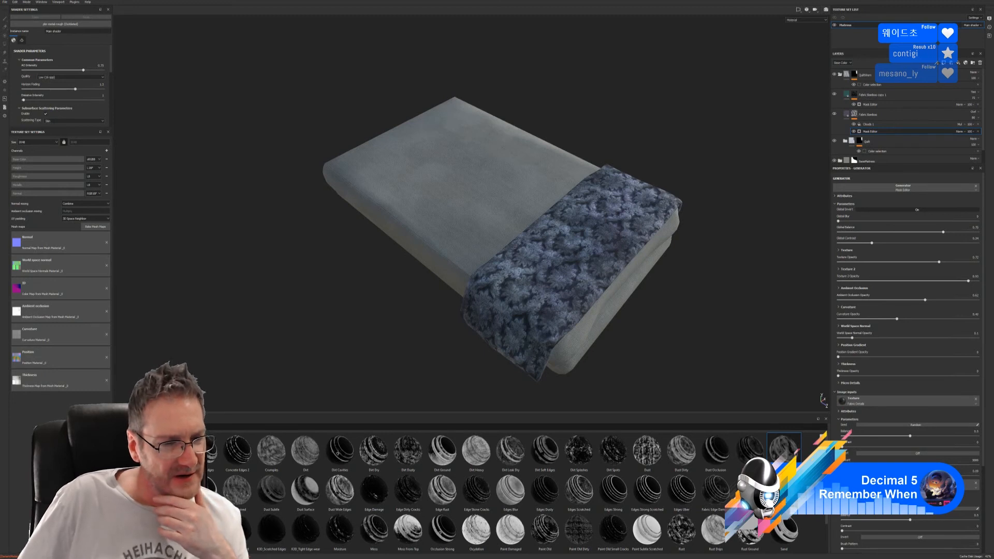
Browse the material library for patterned fabrics and preview MY_Gothic_Fabric1 and My_Fabric2
left_click(118, 437)
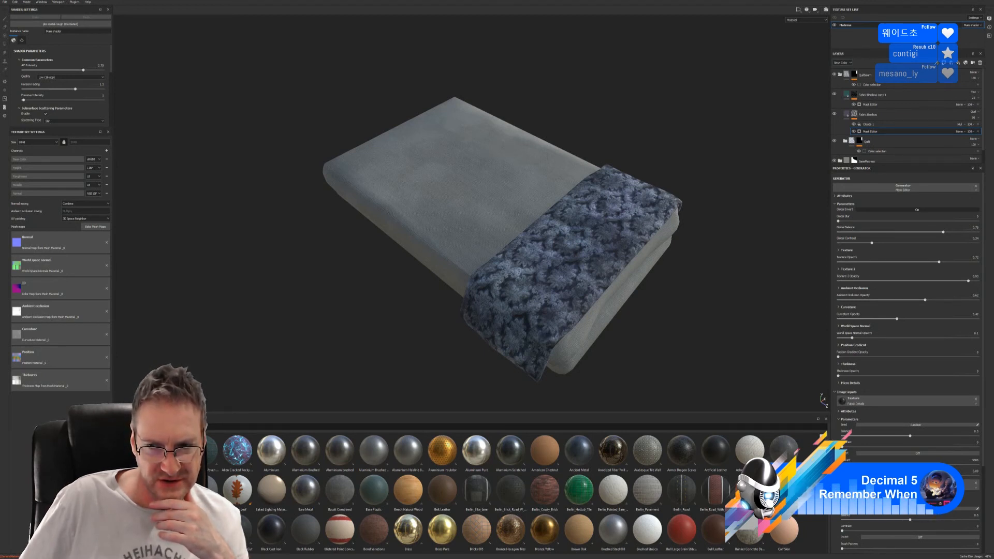
scroll(520, 491, "down", 5)
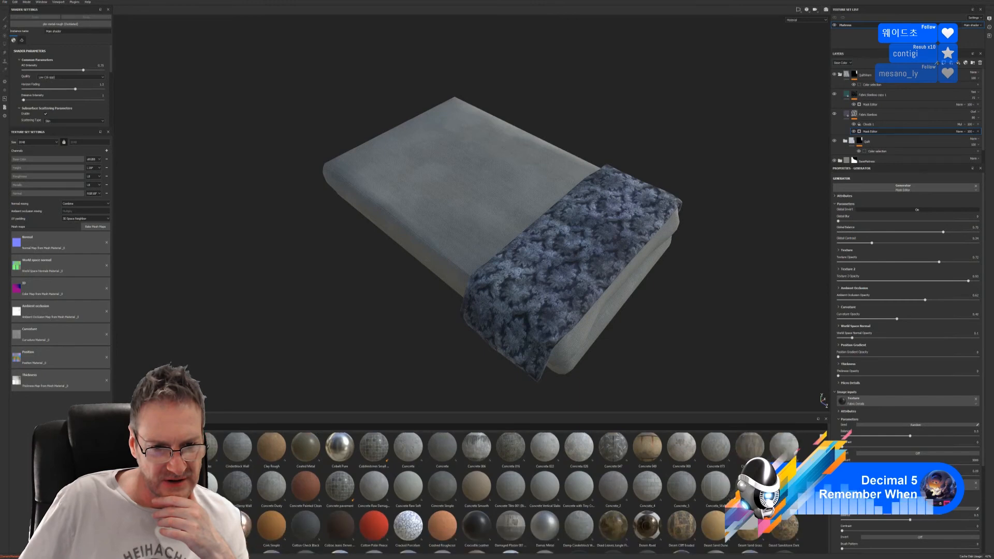
scroll(520, 491, "down", 3)
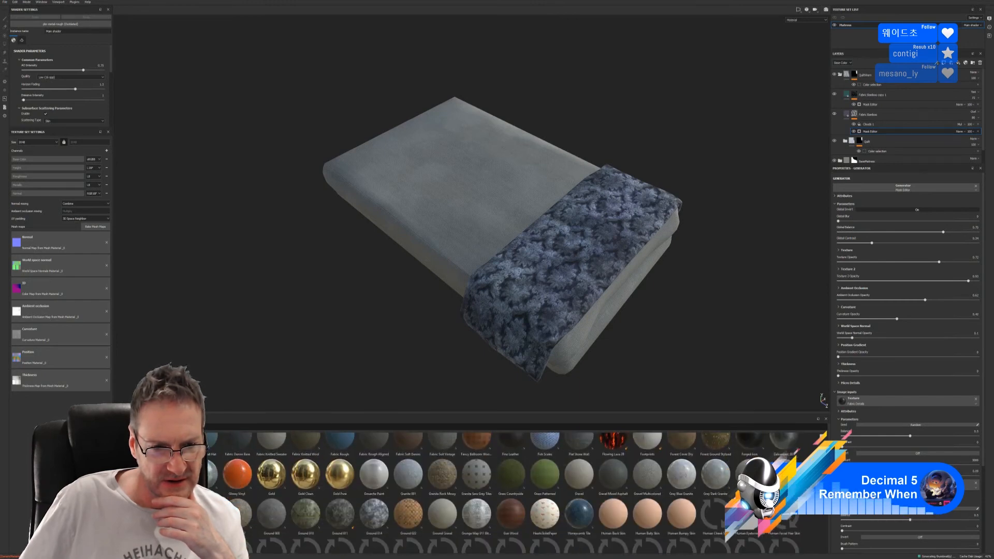
scroll(520, 492, "down", 3)
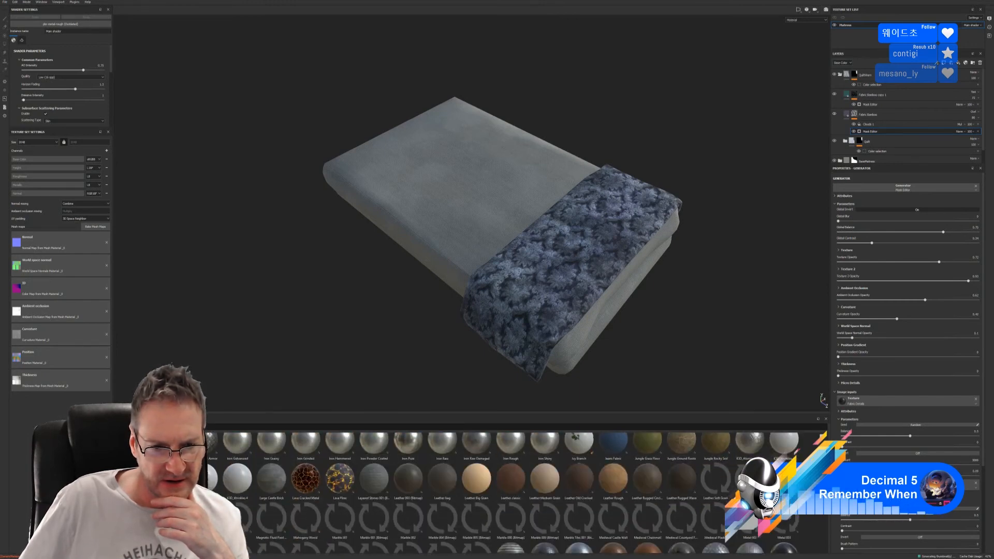
scroll(520, 492, "down", 3)
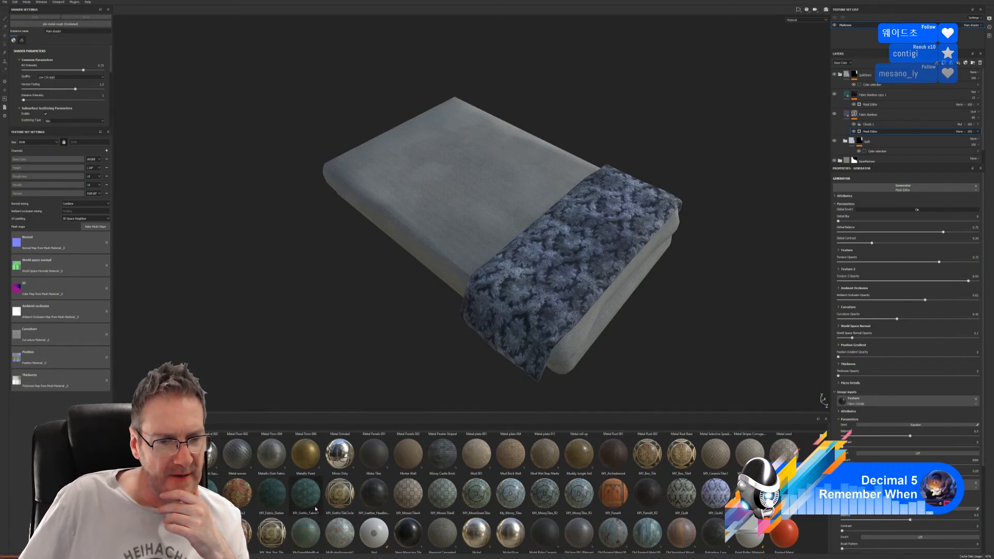
mouse_move(312, 507)
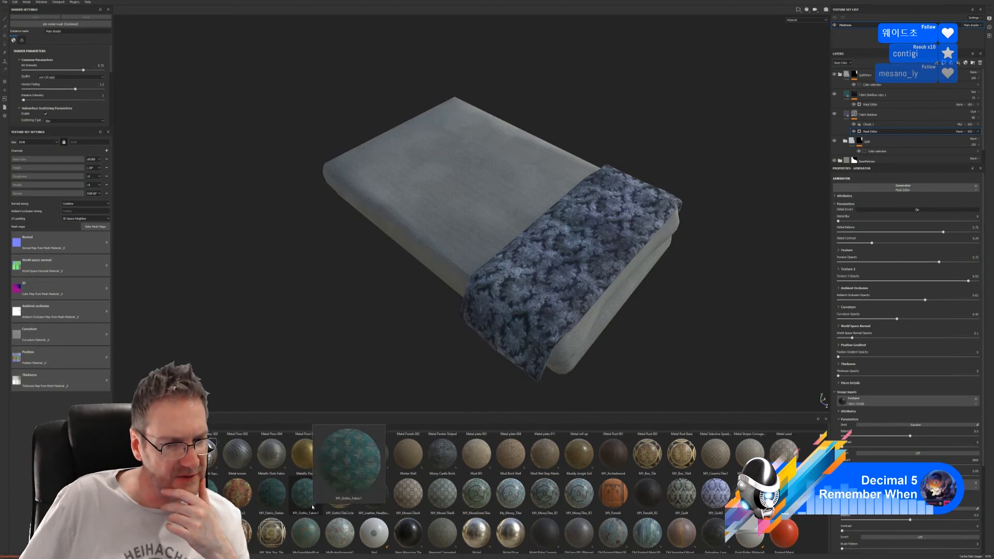
mouse_move(230, 498)
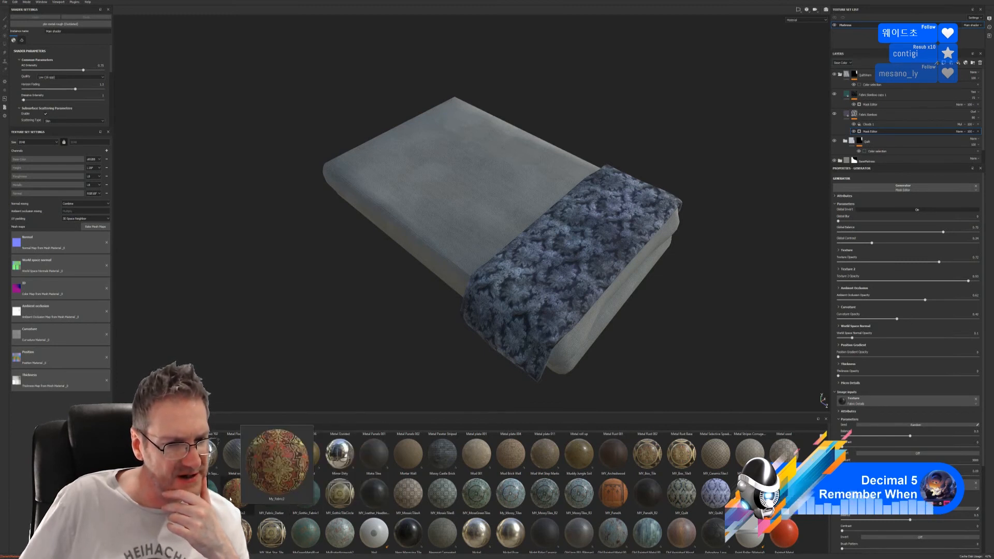
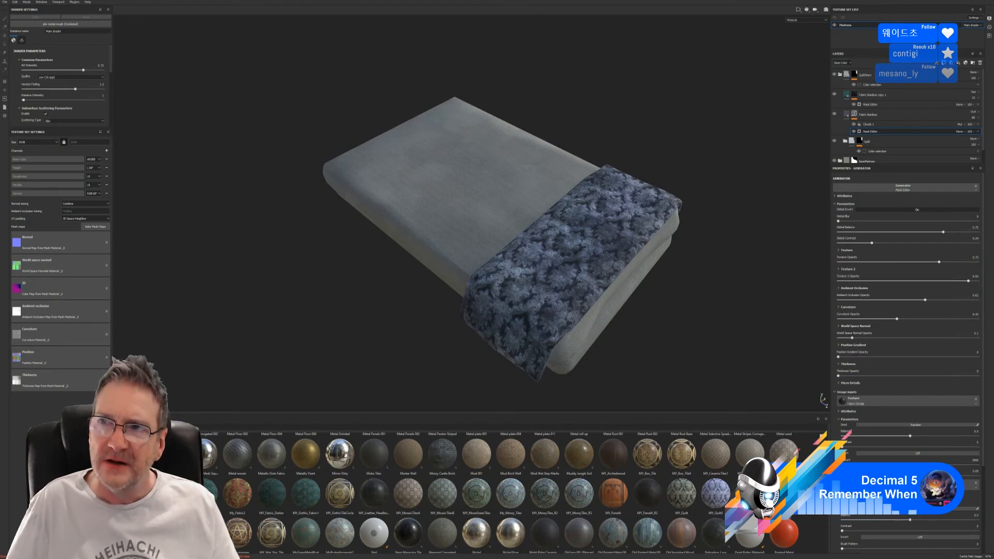
Switch to Quixel Bridge and search the asset library for fabric
key("super+d")
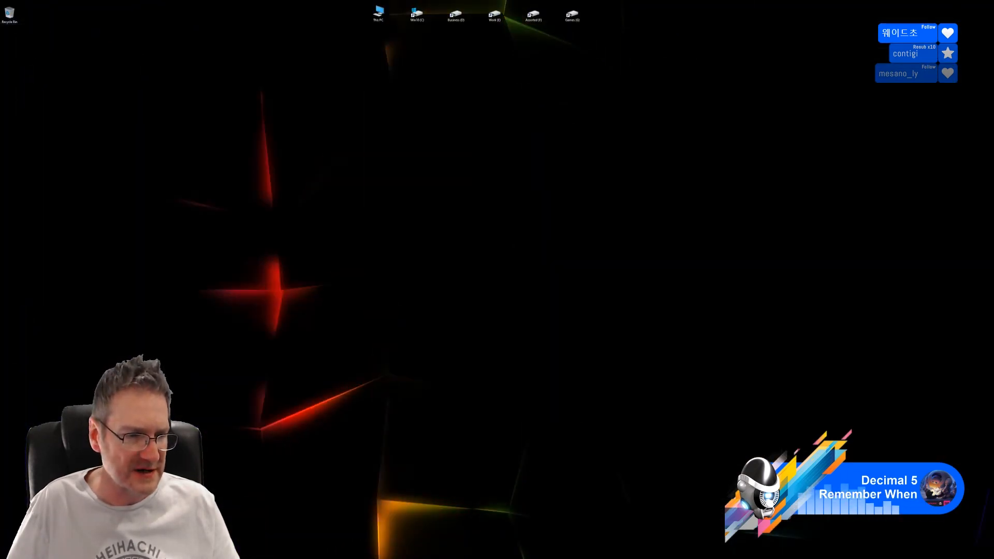
key("super")
left_click(107, 486)
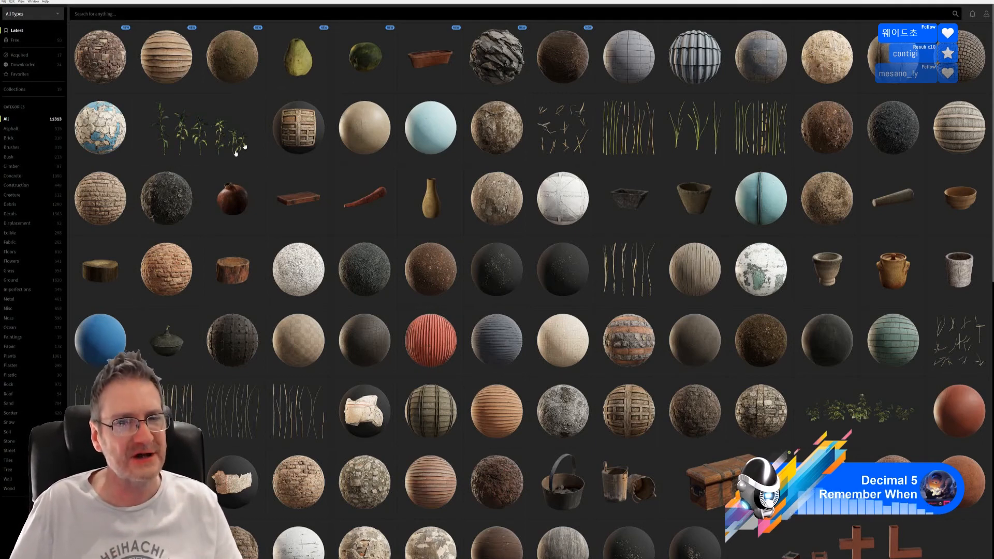
scroll(611, 265, "down", 2)
scroll(611, 265, "down", 6)
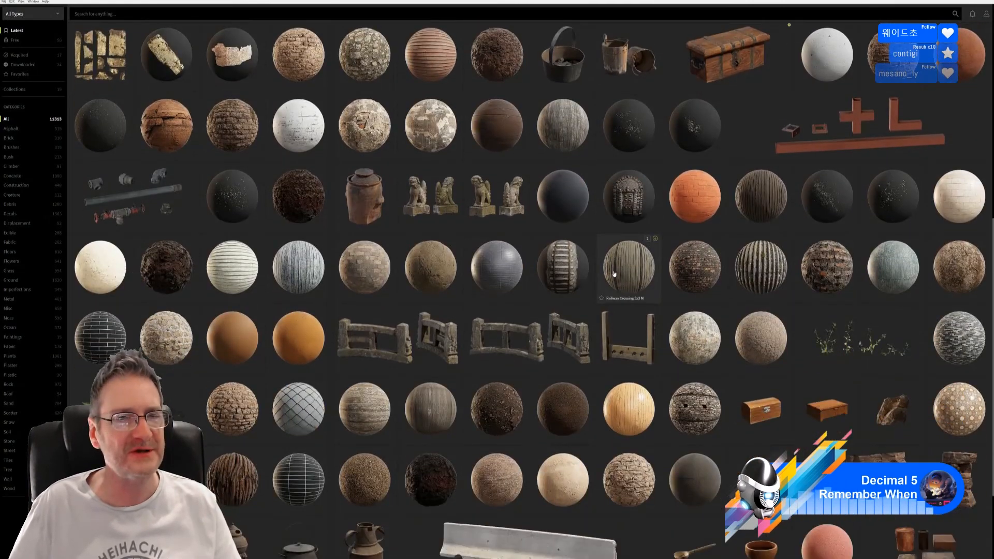
scroll(614, 274, "up", 6)
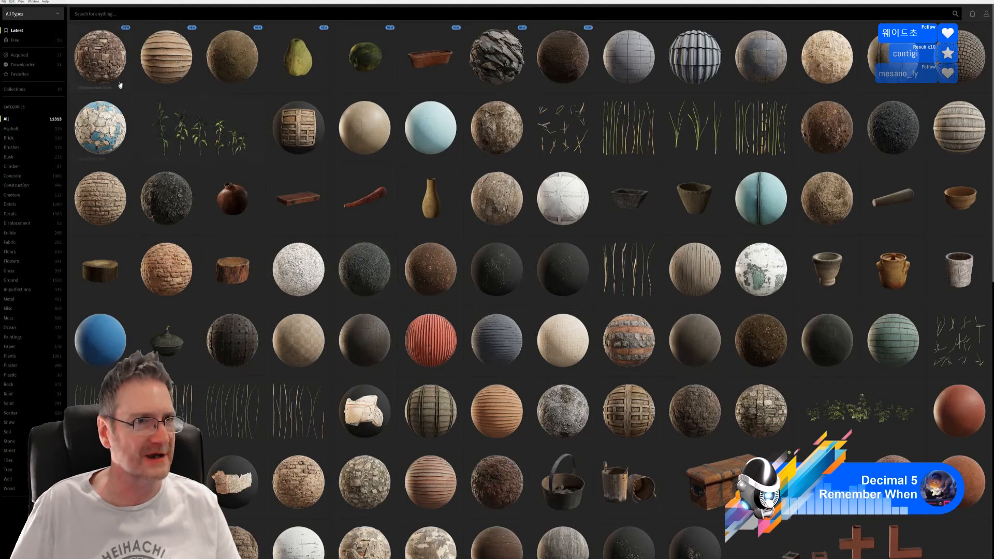
left_click(106, 14)
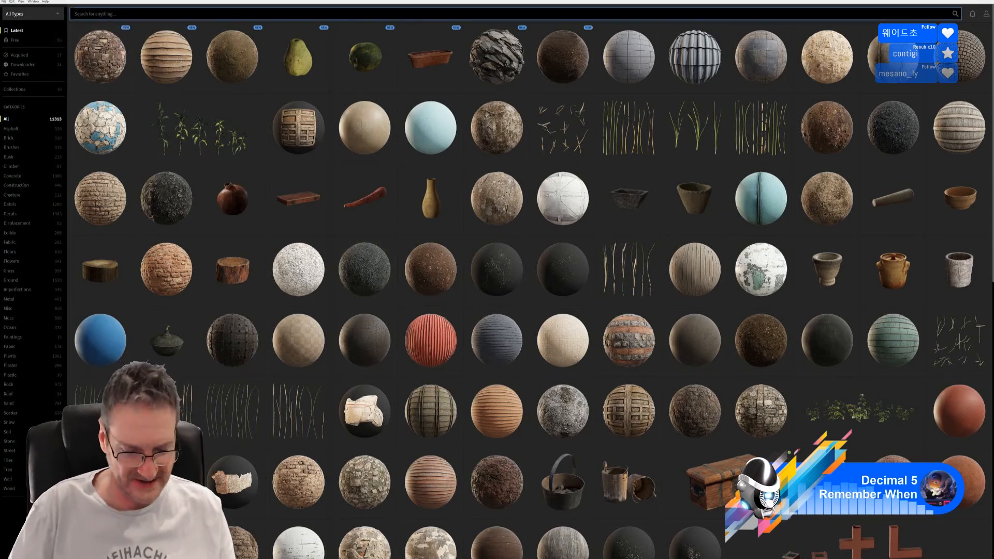
type("fabric")
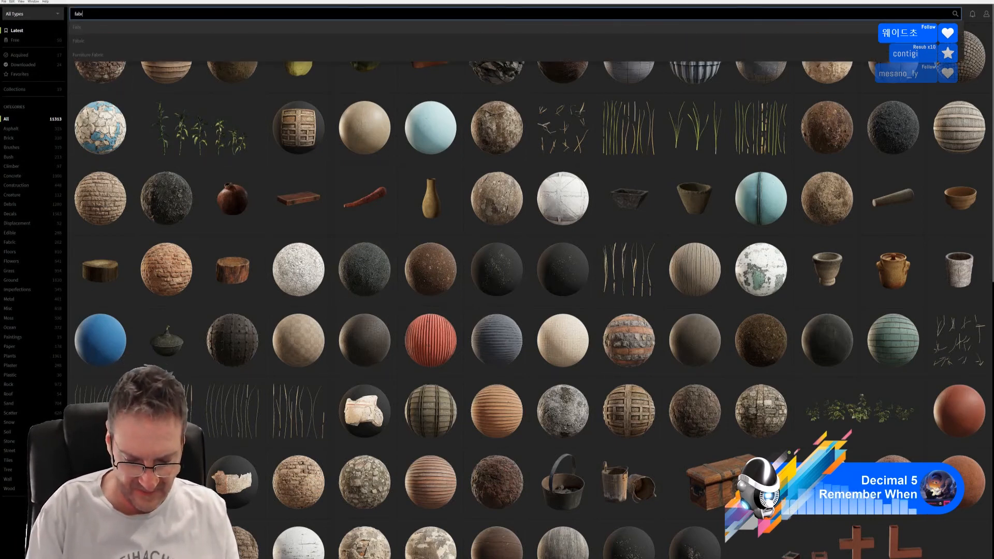
key("Return")
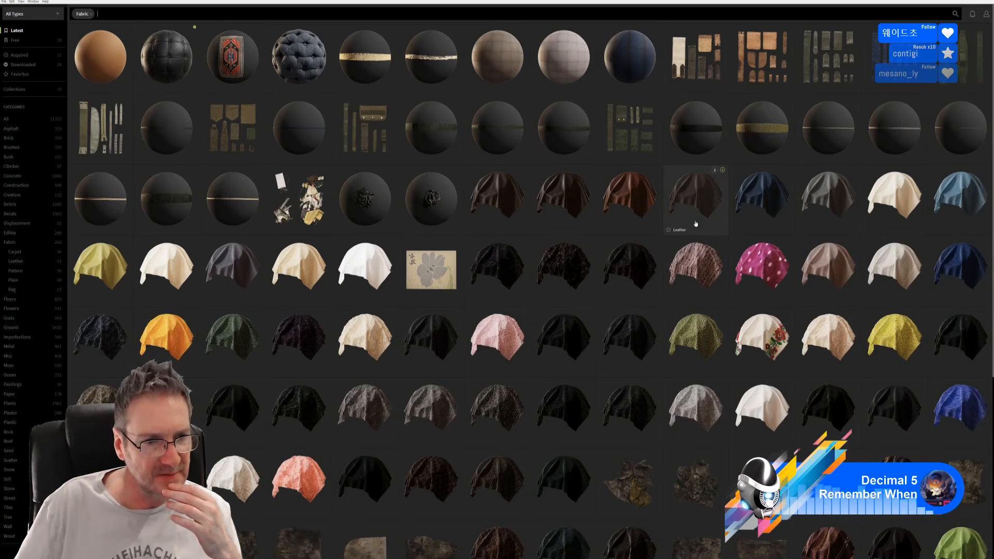
Look through the fabric assets for a patterned cloth suited to the bedding
scroll(693, 228, "down", 2)
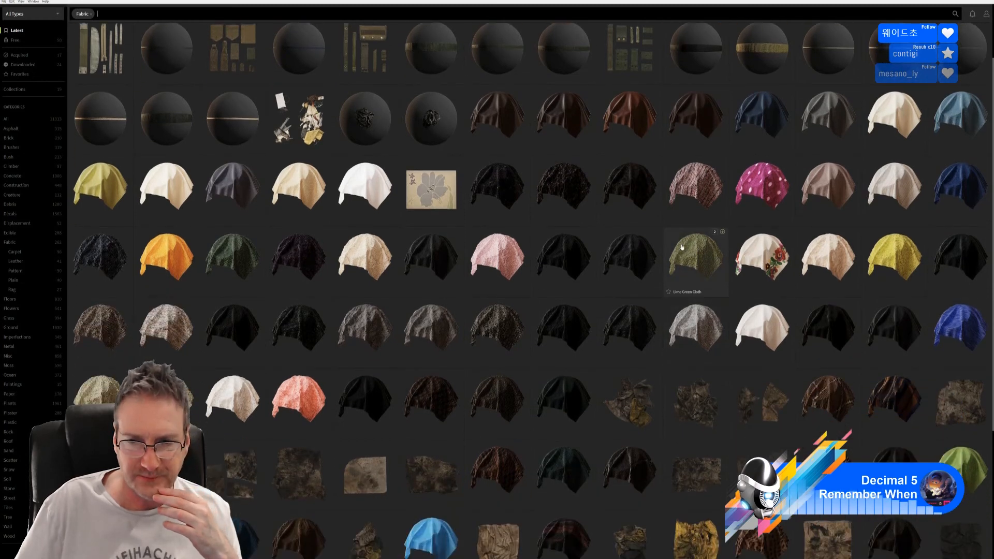
scroll(682, 248, "down", 1)
scroll(682, 248, "down", 4)
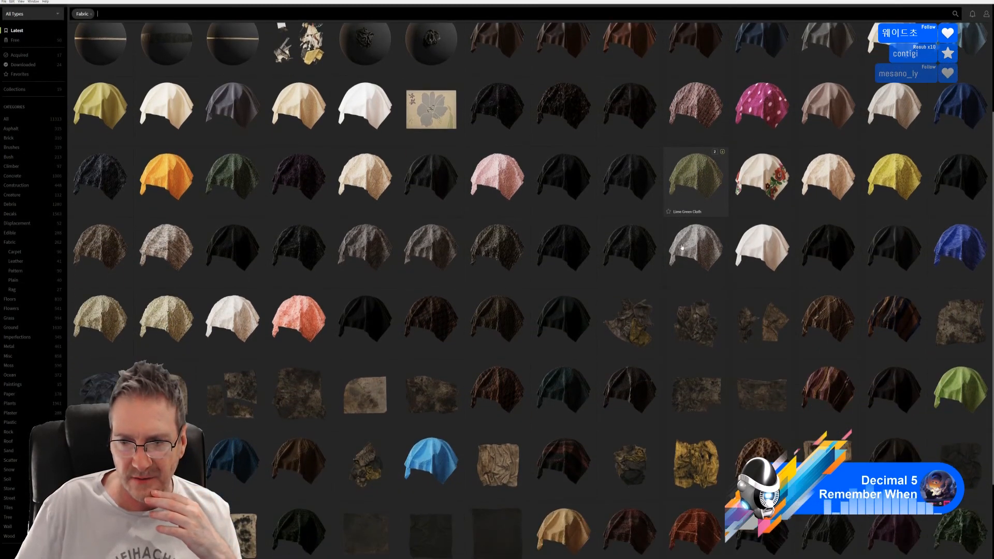
scroll(682, 247, "down", 1)
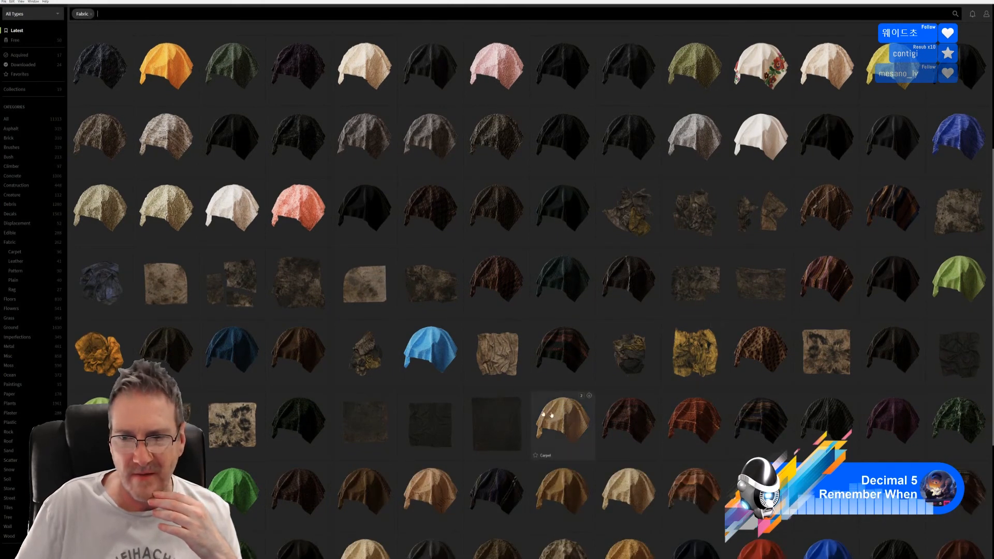
scroll(534, 313, "down", 3)
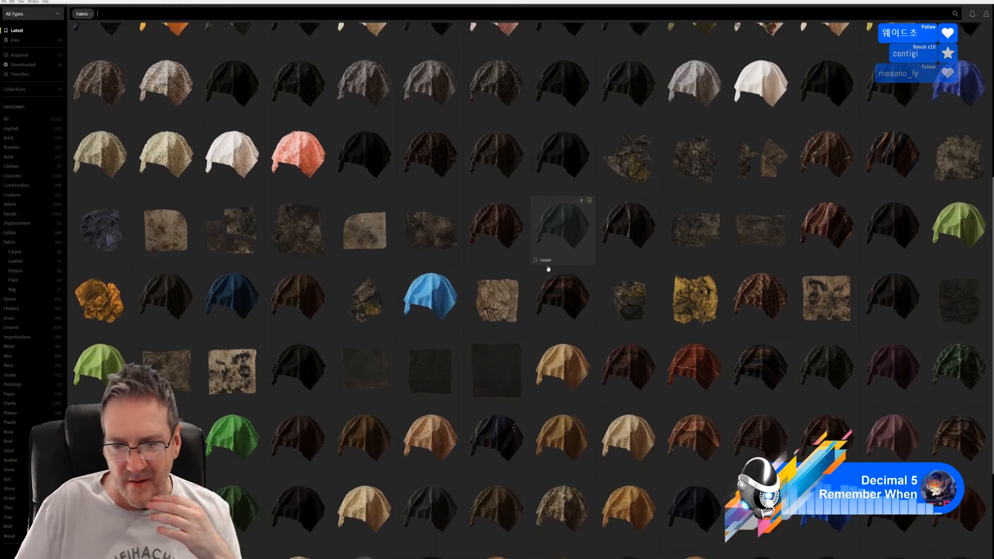
scroll(548, 268, "down", 1)
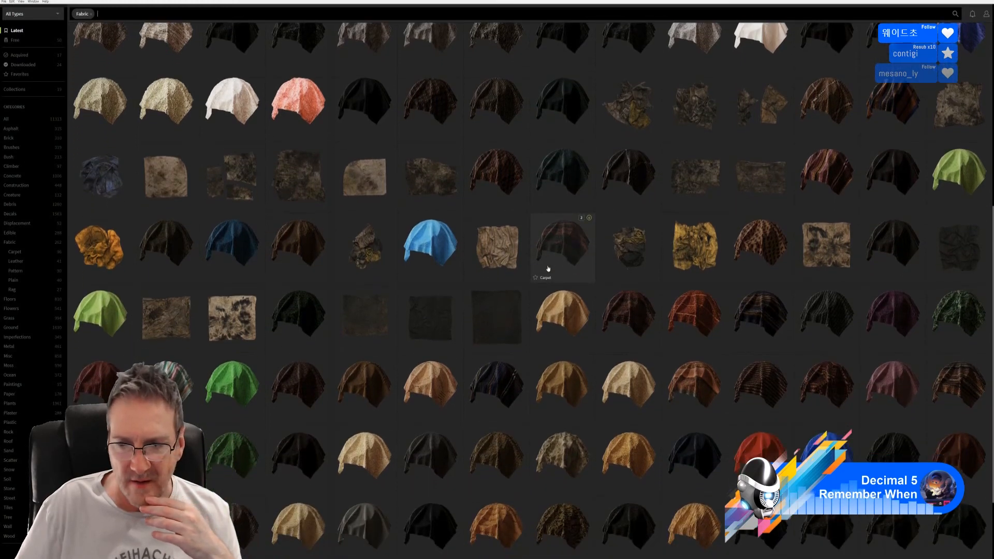
scroll(548, 268, "down", 2)
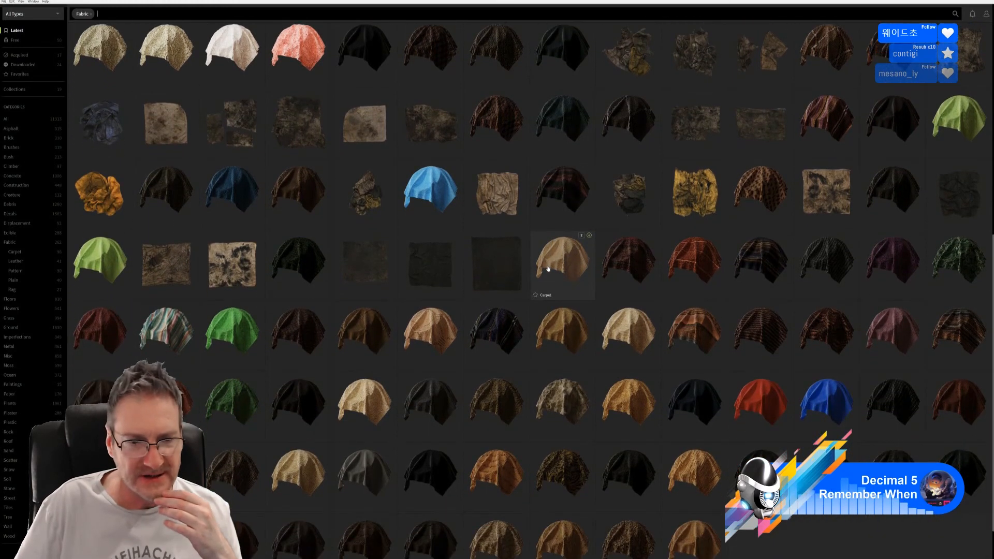
scroll(549, 269, "down", 1)
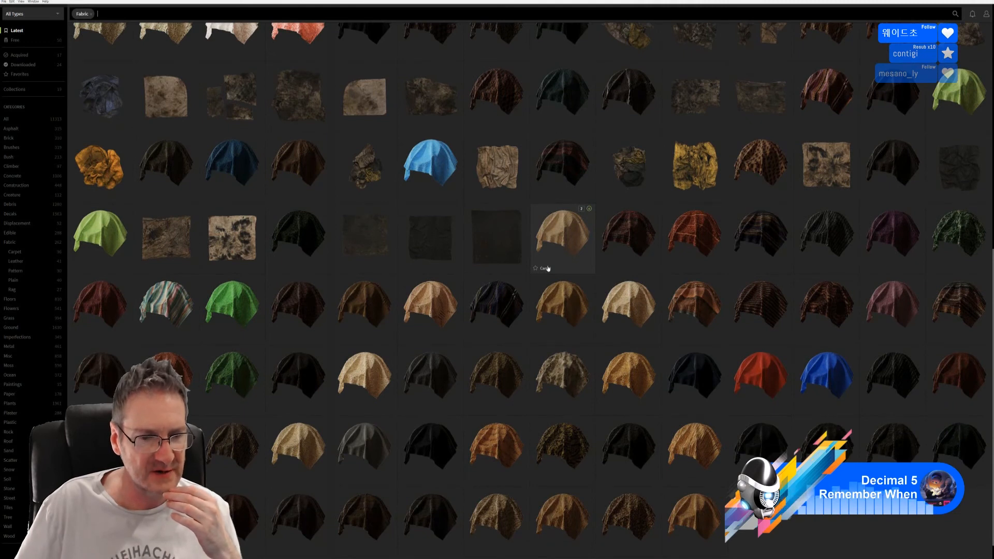
scroll(549, 269, "down", 1)
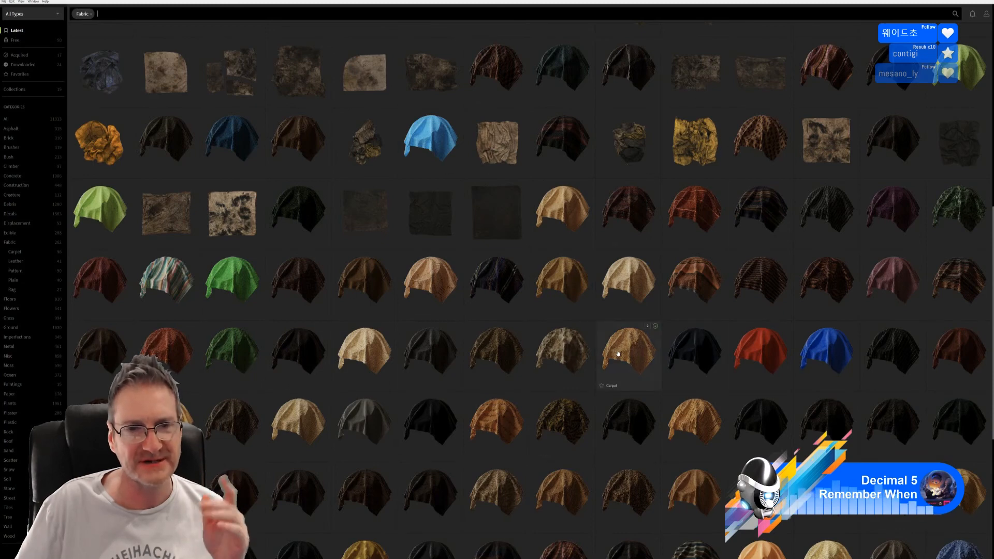
scroll(617, 353, "down", 2)
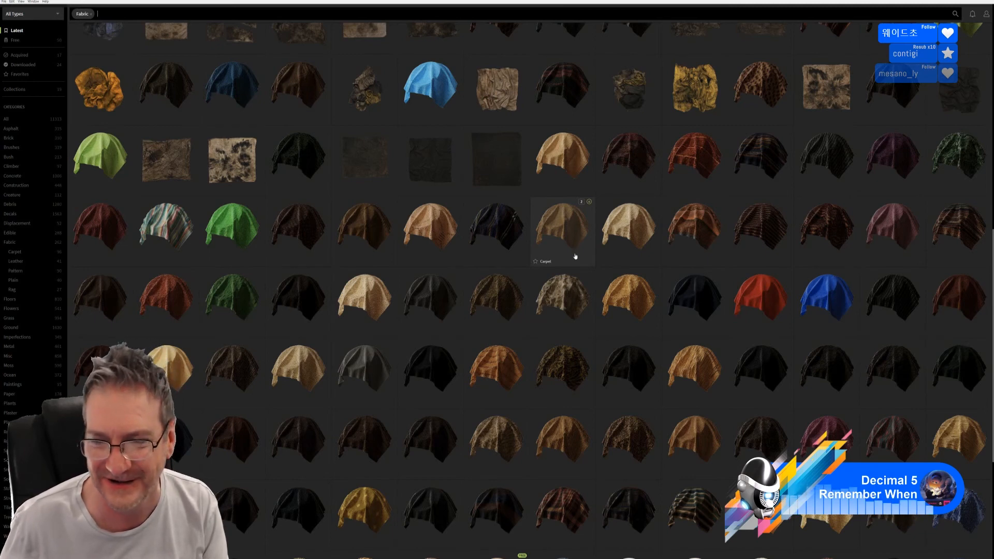
scroll(575, 255, "down", 2)
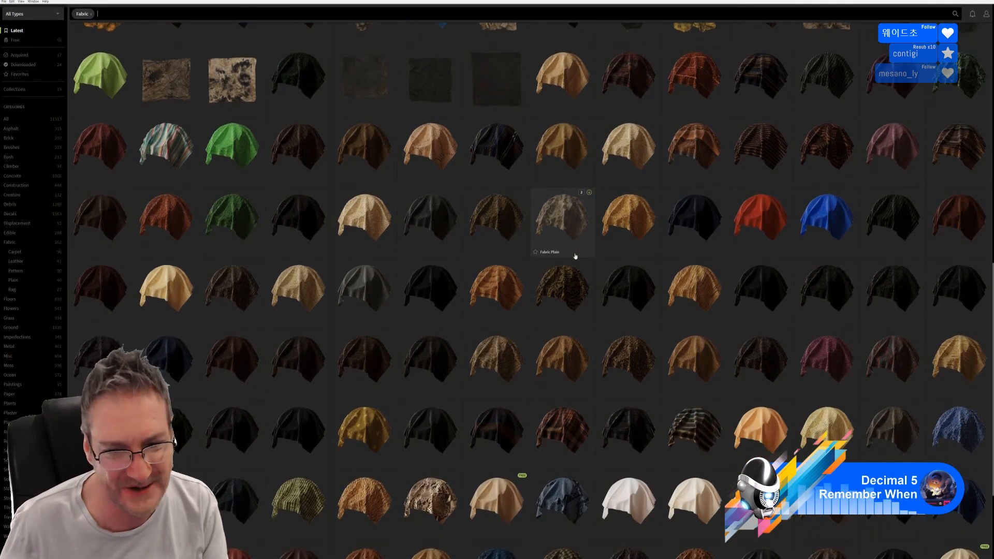
scroll(575, 256, "down", 2)
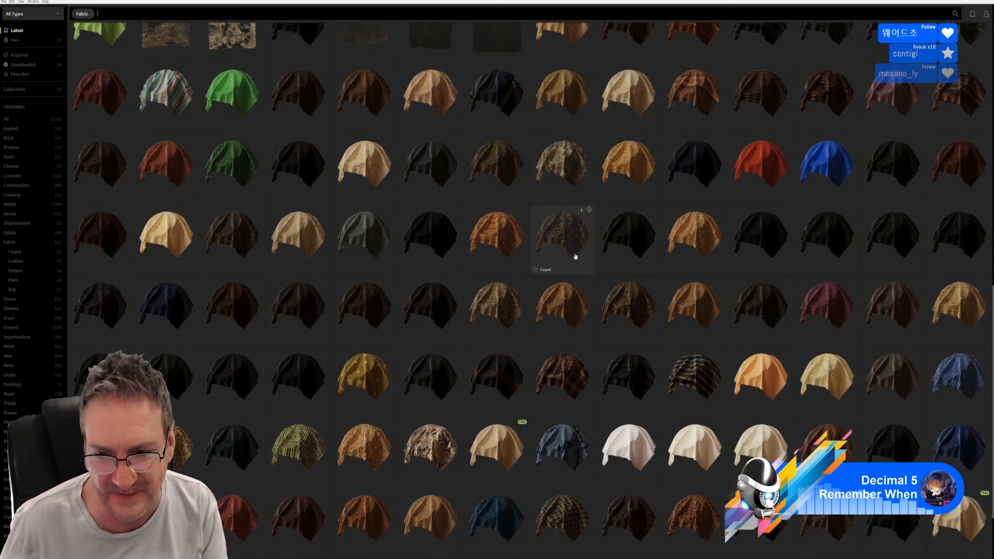
scroll(575, 256, "down", 1)
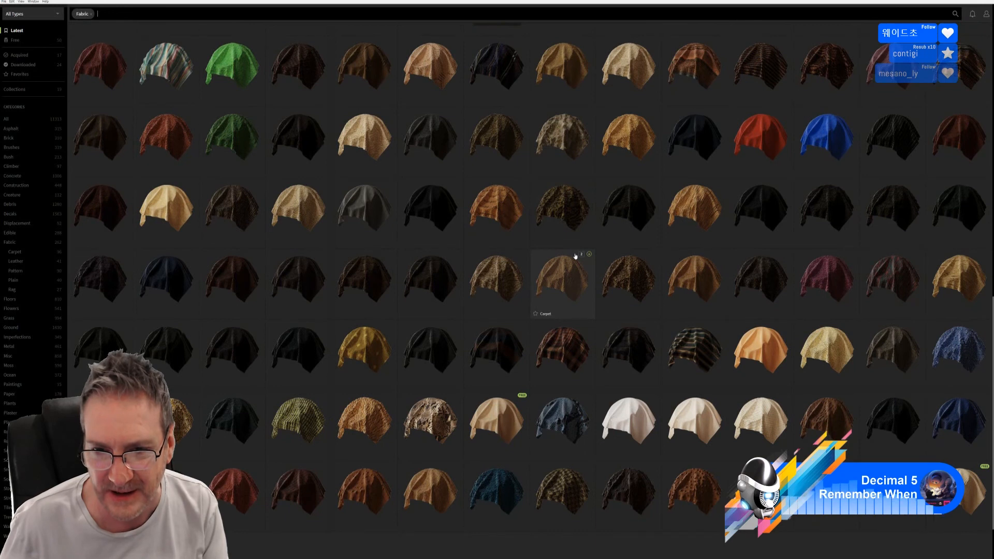
Open the dark striped Patterned Fabric asset and examine its enlarged render and rotatable 3D sphere preview
left_click(686, 347)
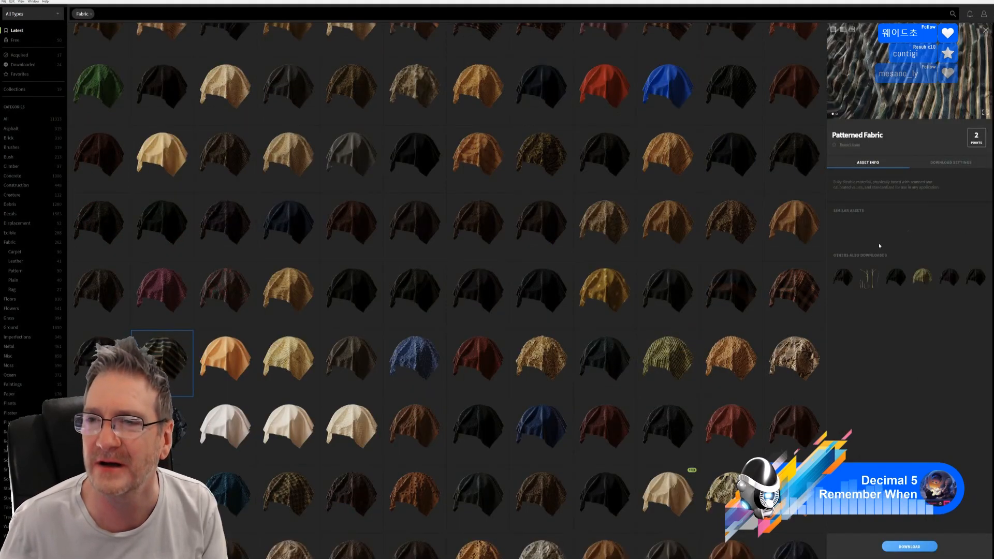
left_click(986, 112)
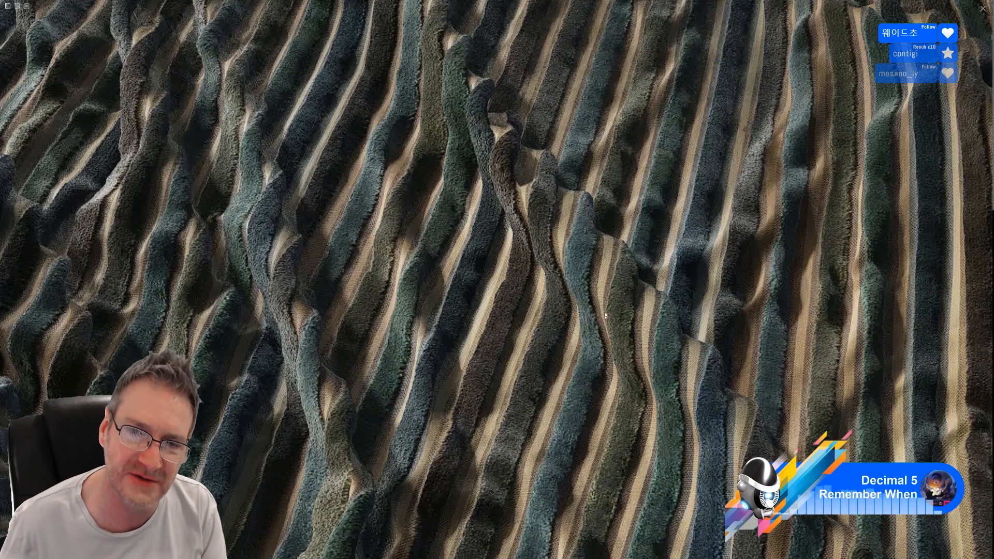
left_click(26, 6)
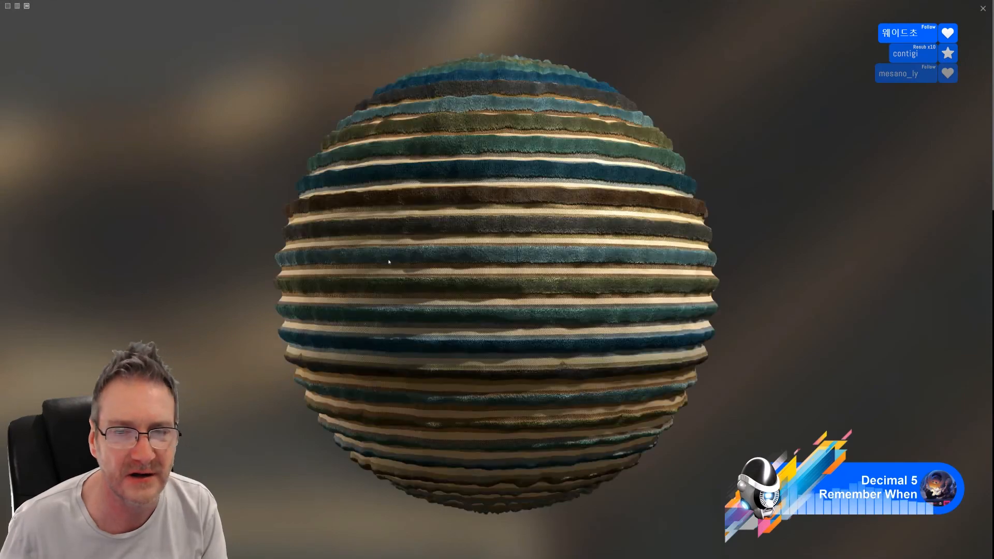
left_click_drag(550, 284, 505, 284)
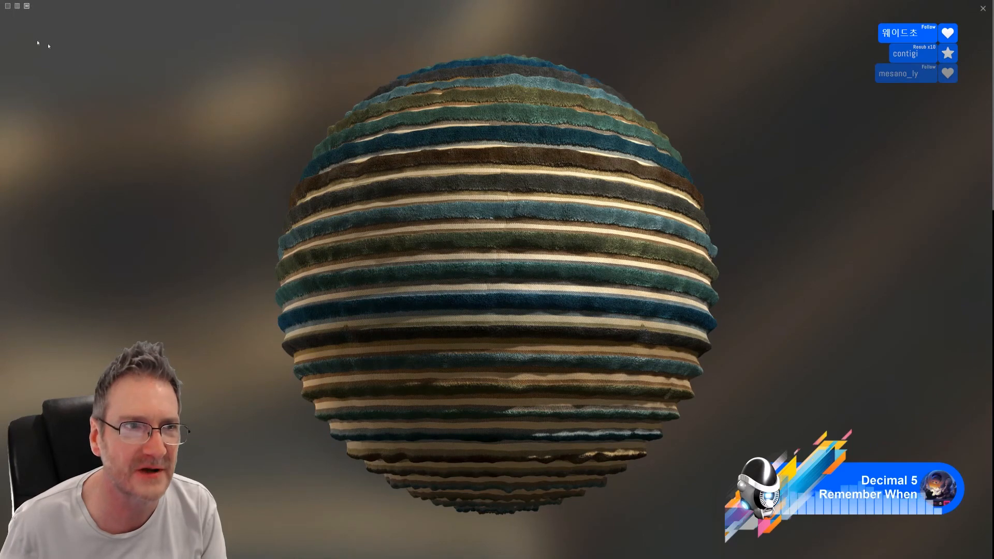
left_click(8, 7)
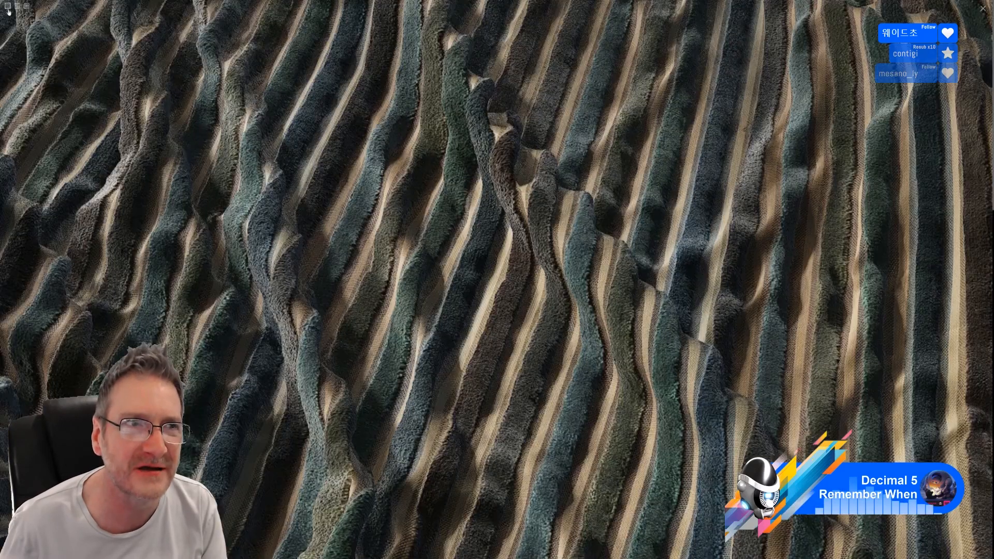
left_click(981, 8)
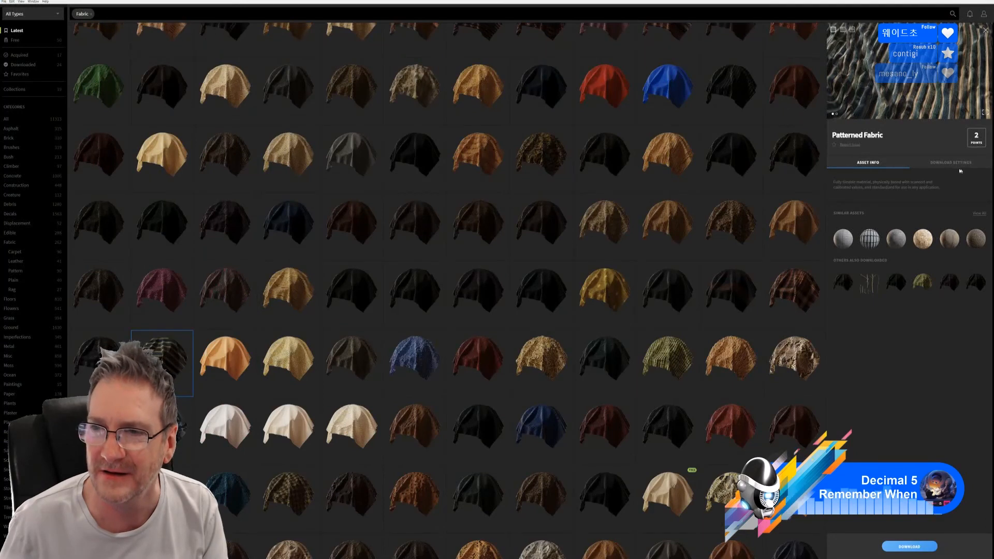
Check the download settings of the Patterned Fabric asset and download it
left_click(950, 164)
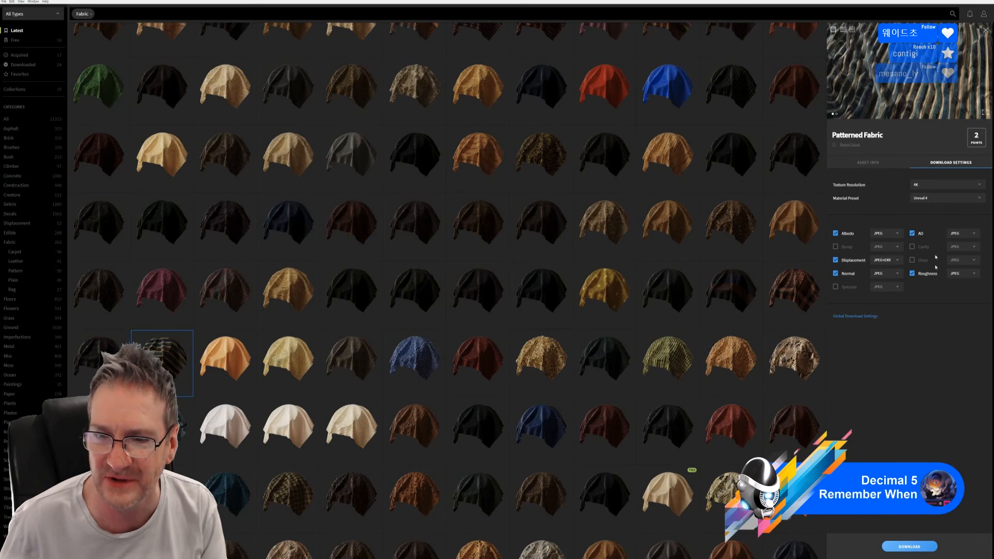
left_click(910, 548)
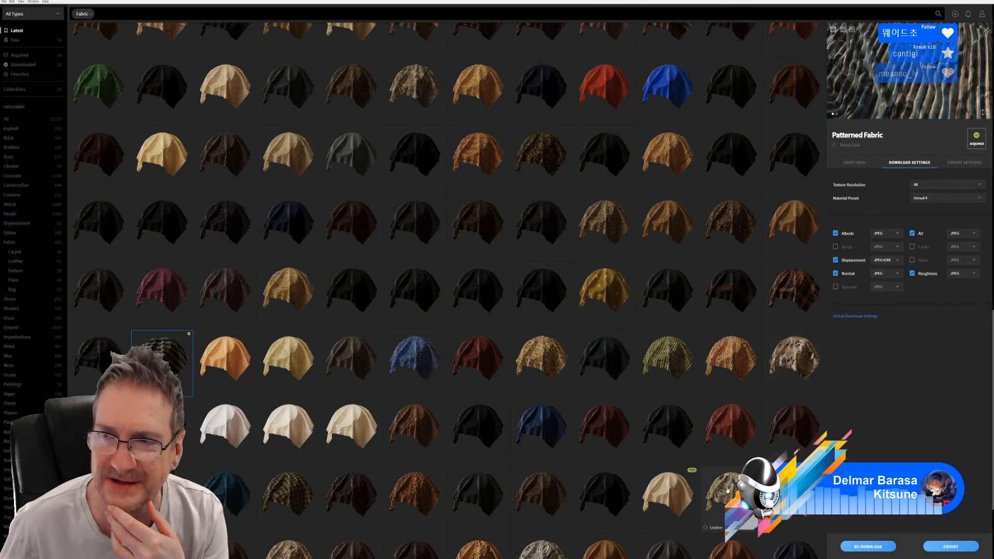
Export the downloaded Patterned Fabric asset and open the details of the beige-and-dark mottled Leather asset
left_click(953, 541)
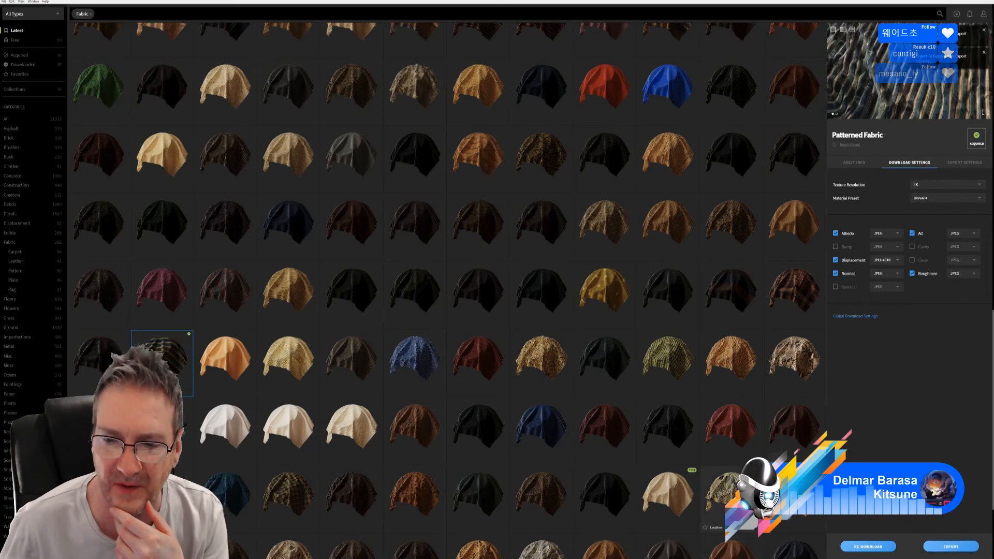
left_click(751, 520)
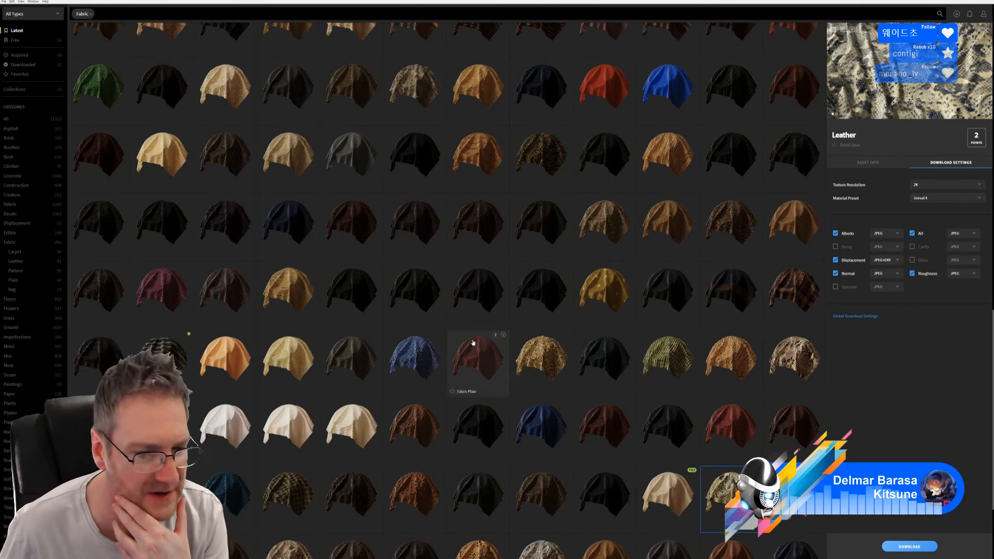
Look through the rest of the fabric search results for another patterned or striped cloth
scroll(472, 342, "down", 2)
scroll(472, 342, "down", 2)
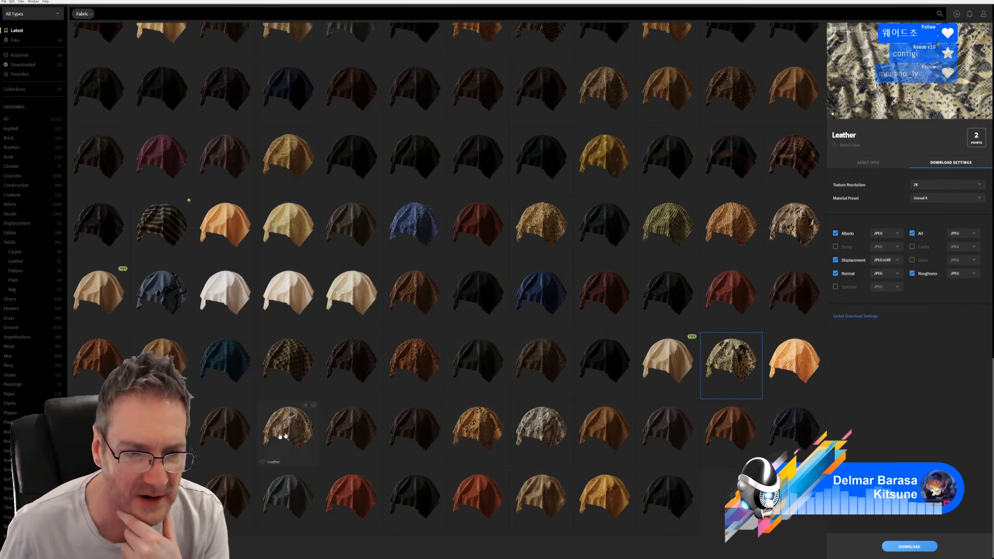
scroll(509, 365, "down", 1)
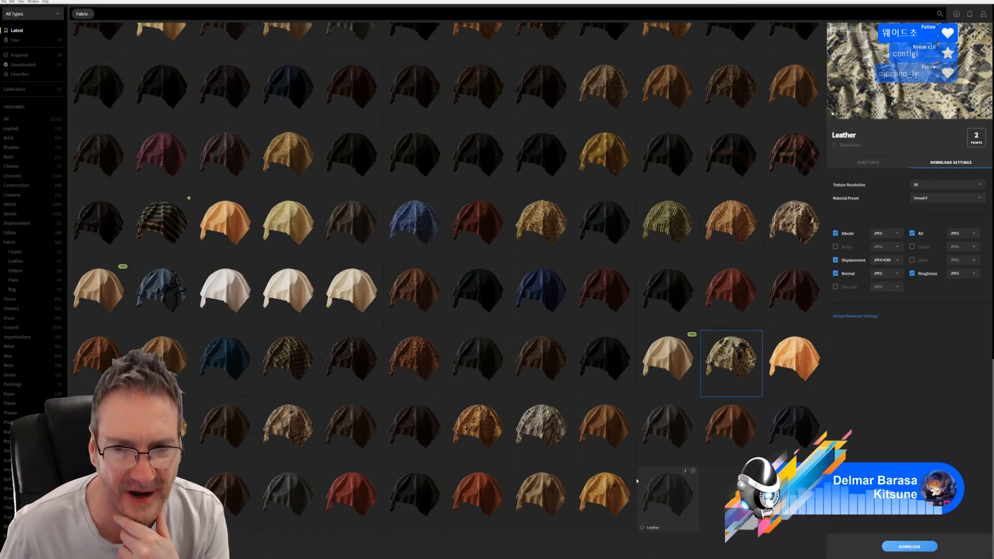
scroll(637, 480, "up", 1)
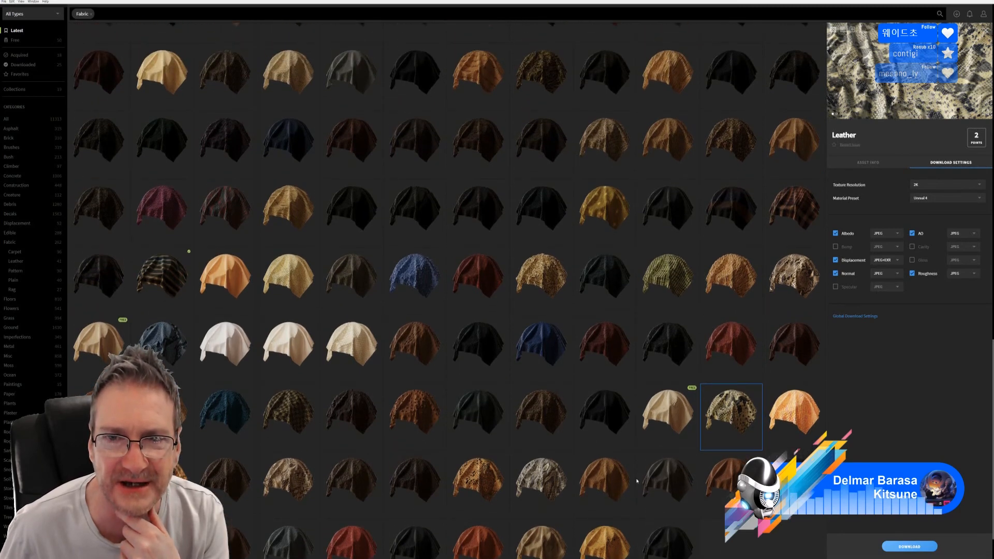
scroll(636, 480, "up", 1)
scroll(636, 481, "up", 3)
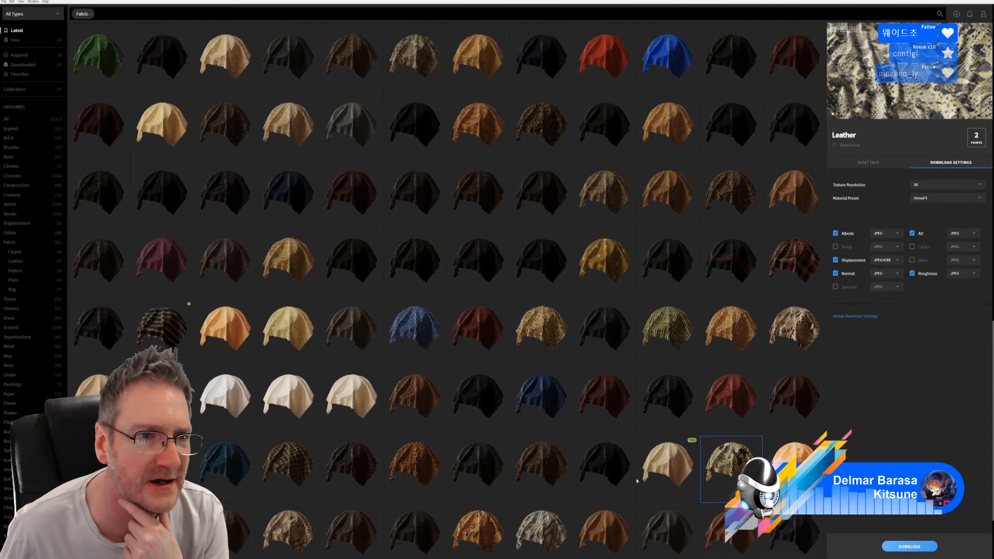
scroll(637, 481, "up", 5)
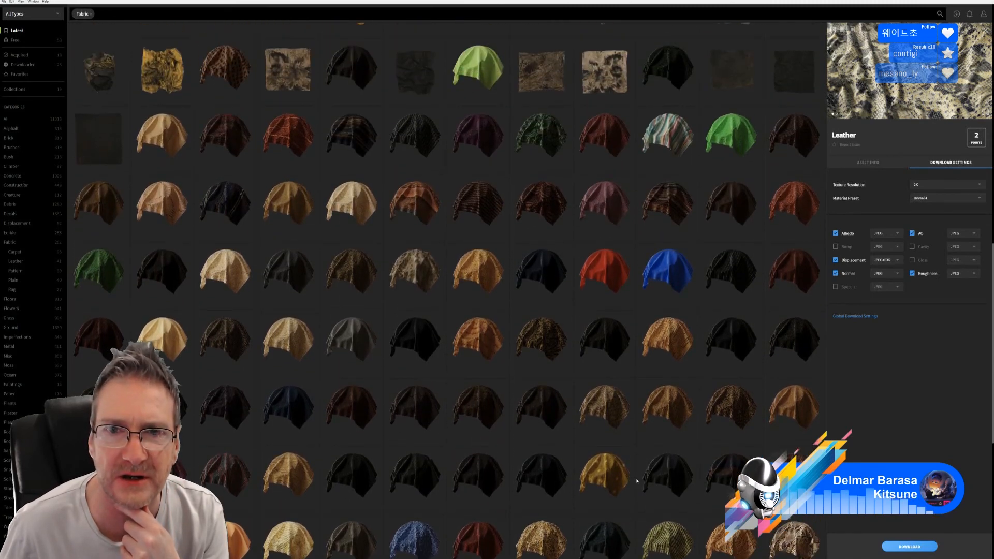
scroll(636, 481, "up", 3)
scroll(636, 481, "up", 1)
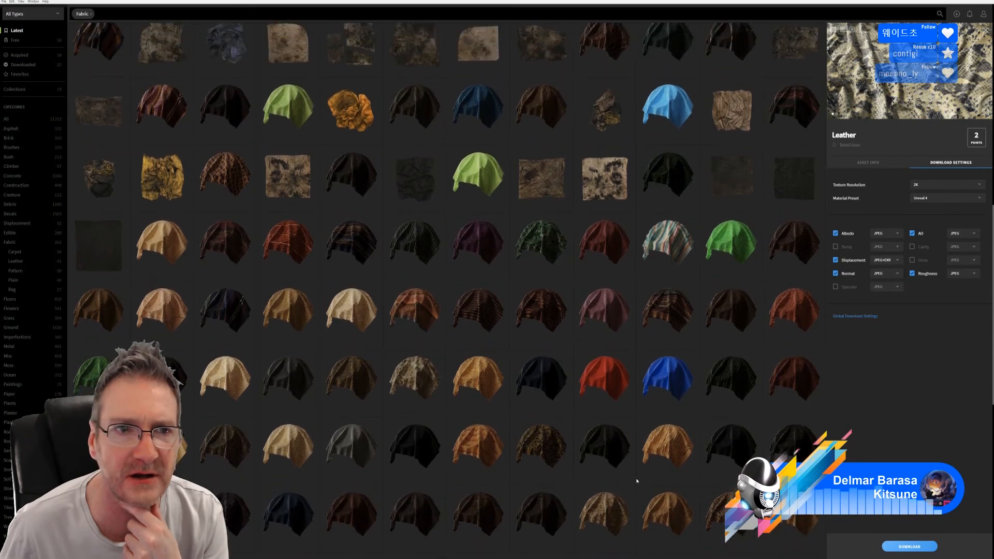
scroll(636, 480, "up", 2)
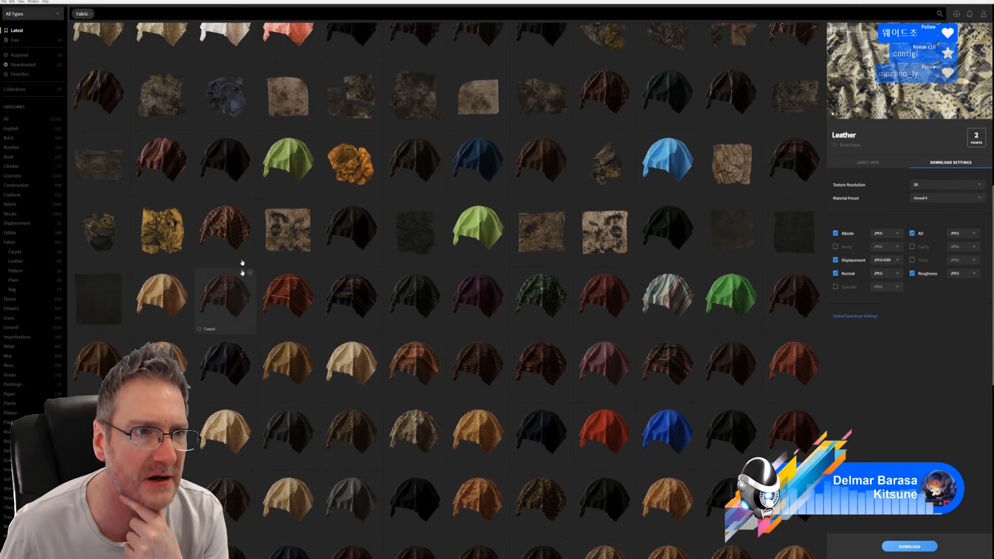
Examine the enlarged render of the Carpet asset with blue, brown and cream stripes
left_click(100, 98)
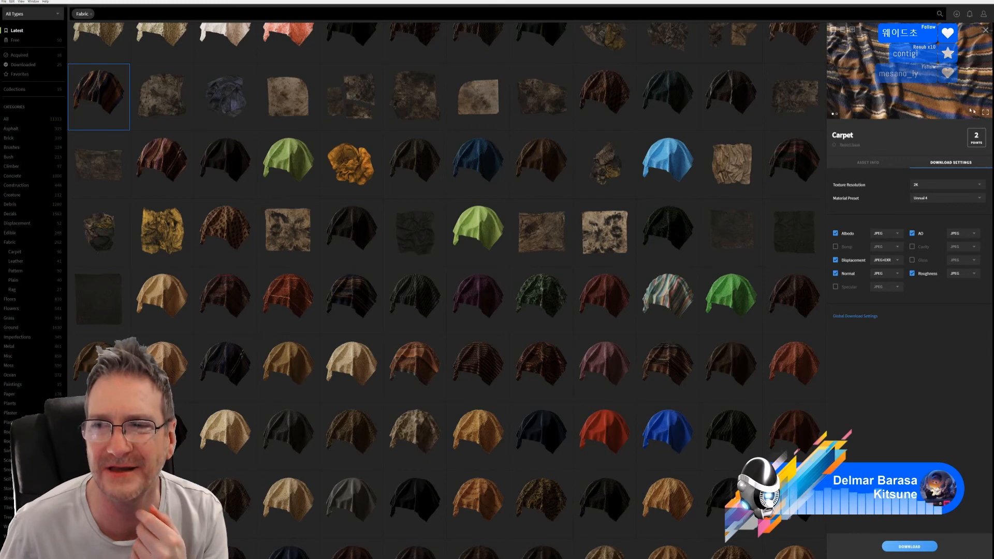
left_click(986, 114)
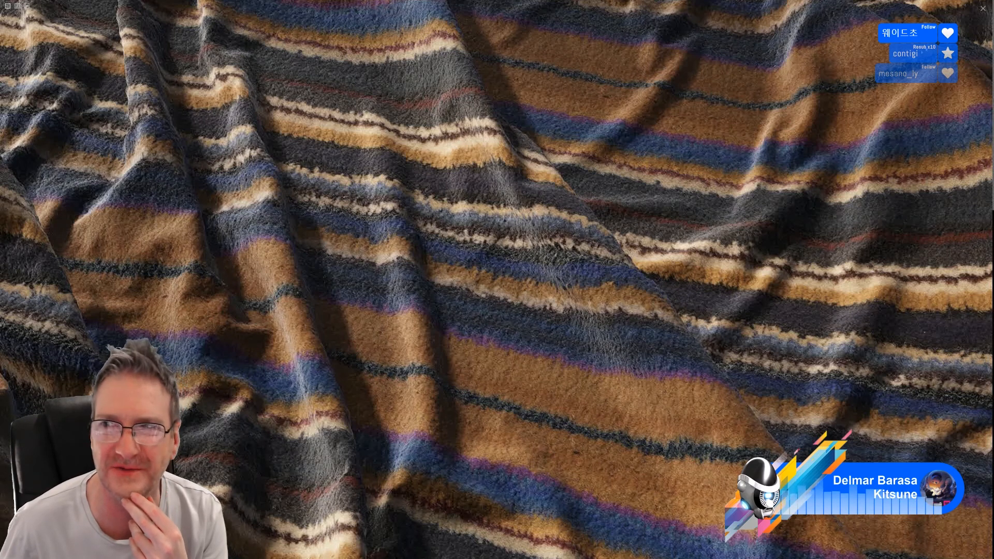
left_click(982, 9)
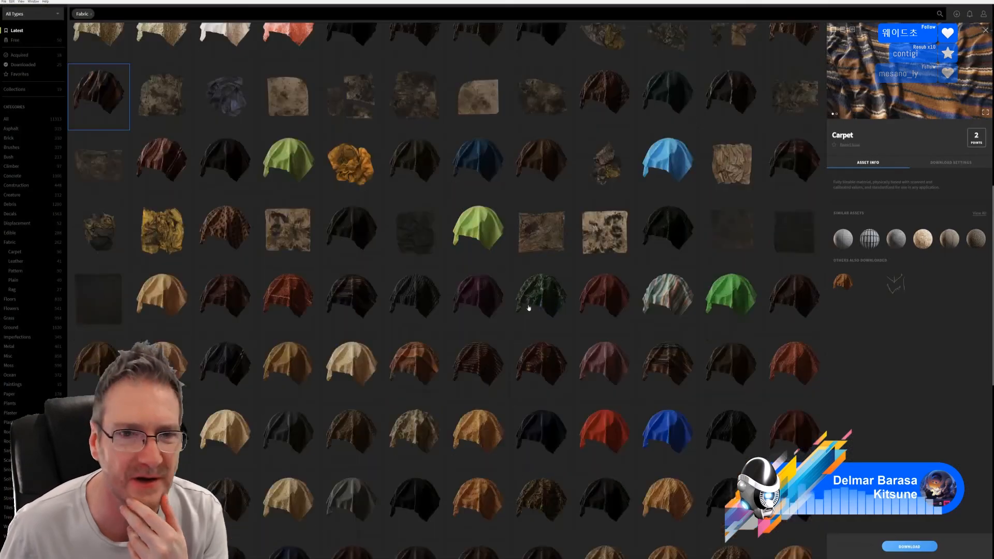
Compare the earlier fabric results, including the coloured, floral and plain cloths, as alternatives to the striped Carpet
scroll(553, 336, "up", 1)
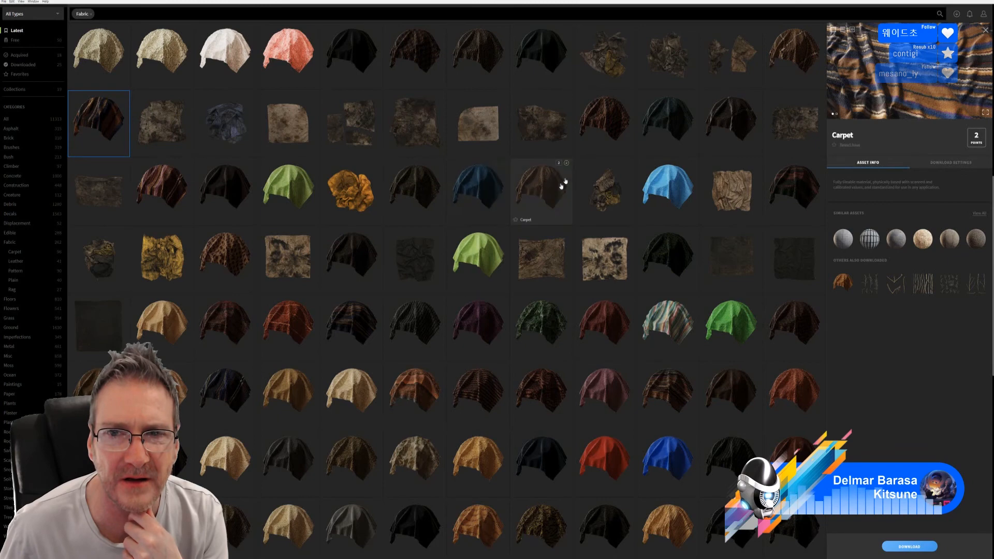
scroll(632, 213, "up", 5)
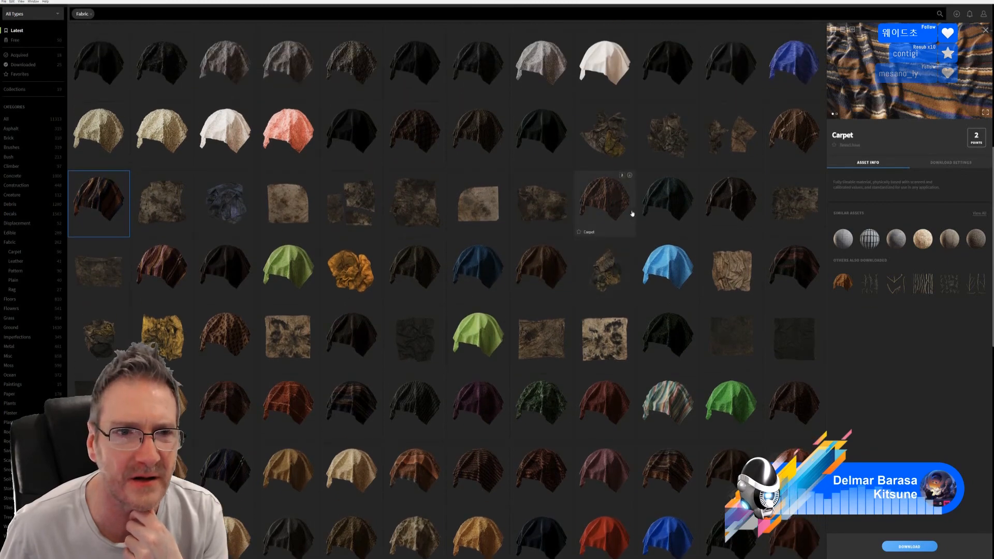
scroll(632, 213, "up", 1)
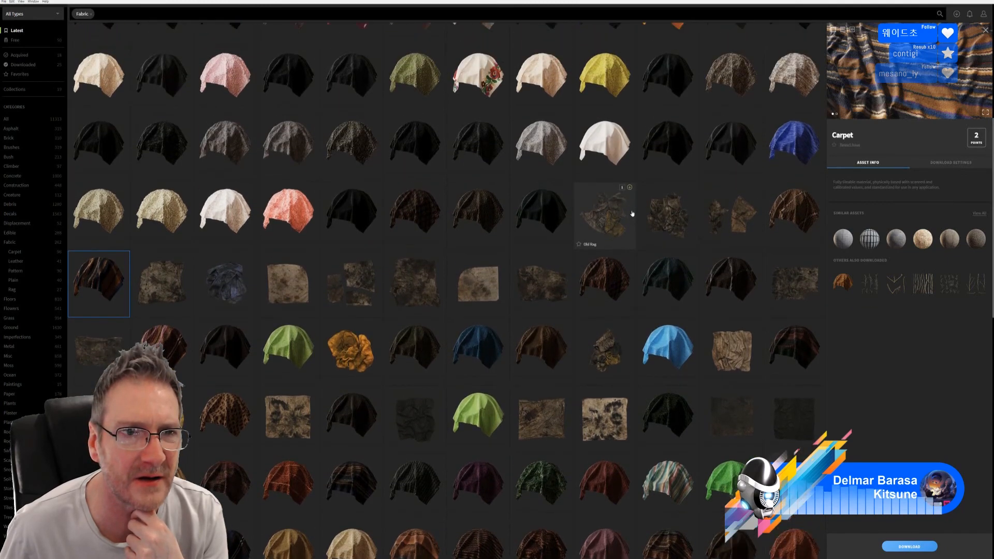
scroll(632, 214, "up", 2)
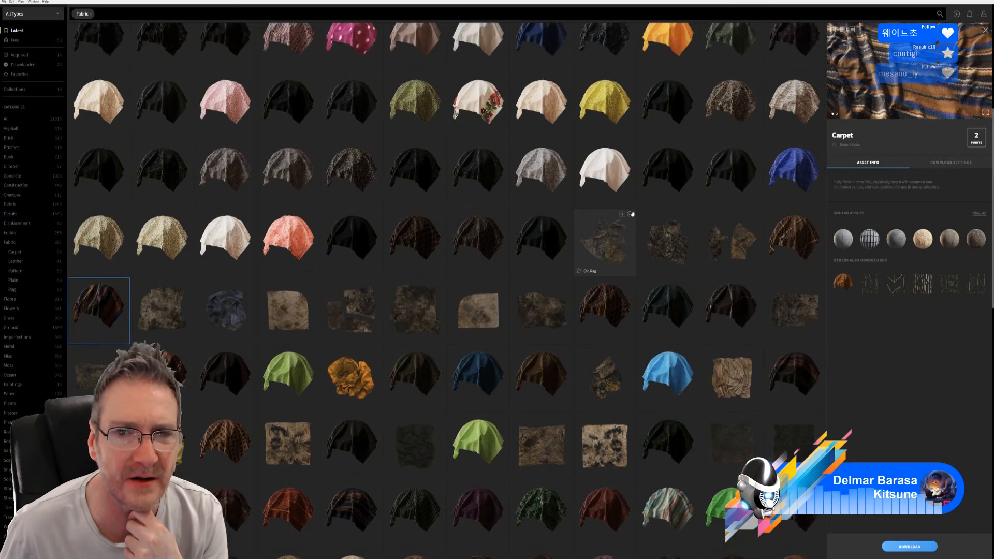
scroll(632, 213, "up", 3)
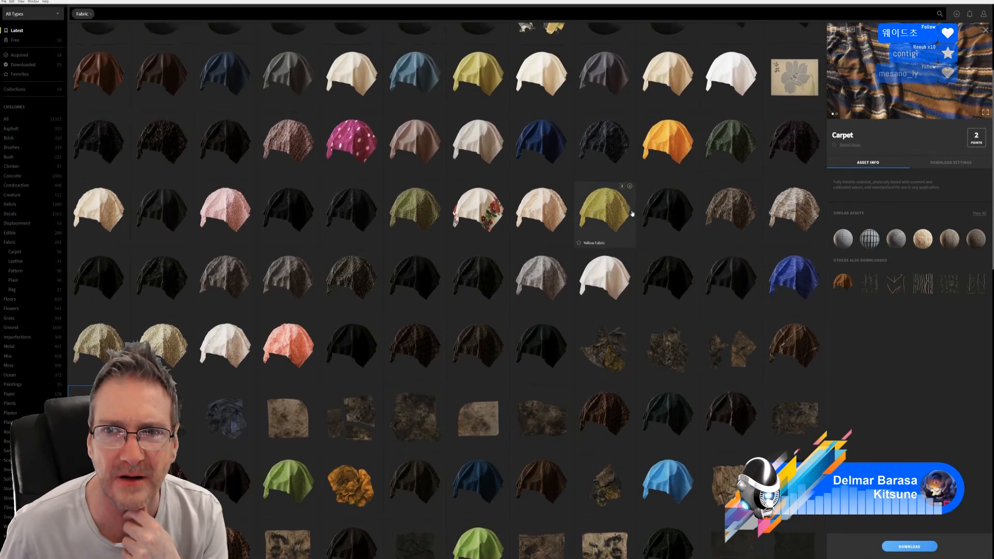
scroll(632, 214, "up", 2)
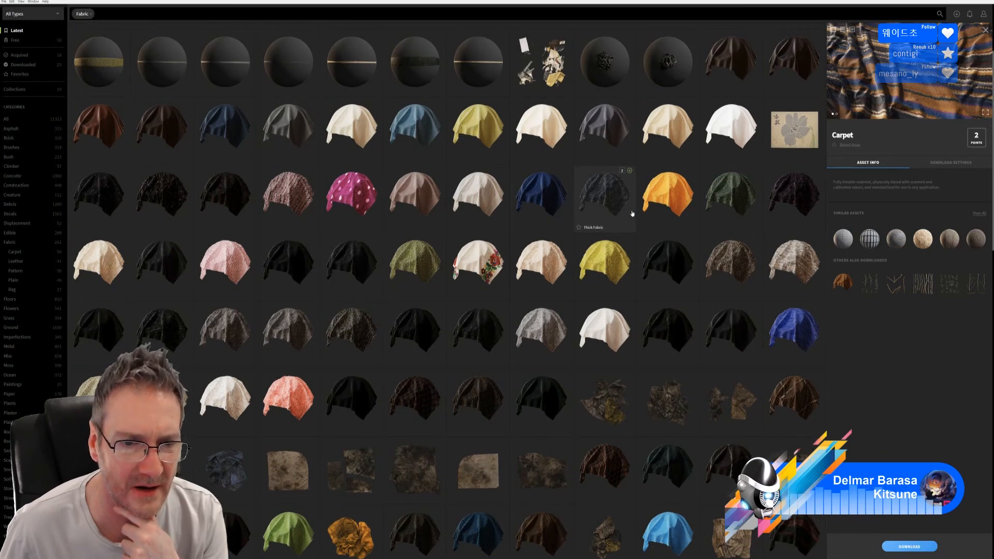
scroll(623, 256, "down", 7)
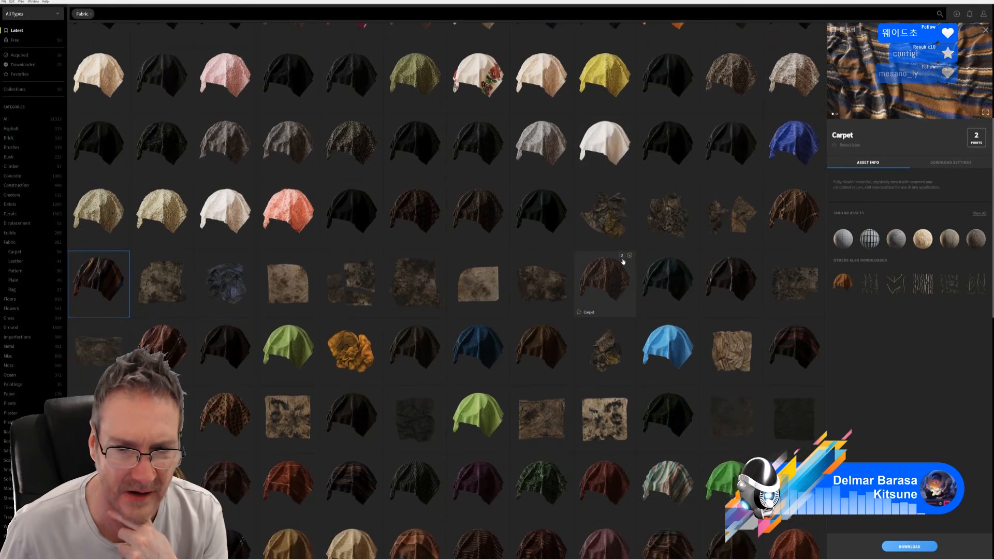
scroll(622, 261, "down", 5)
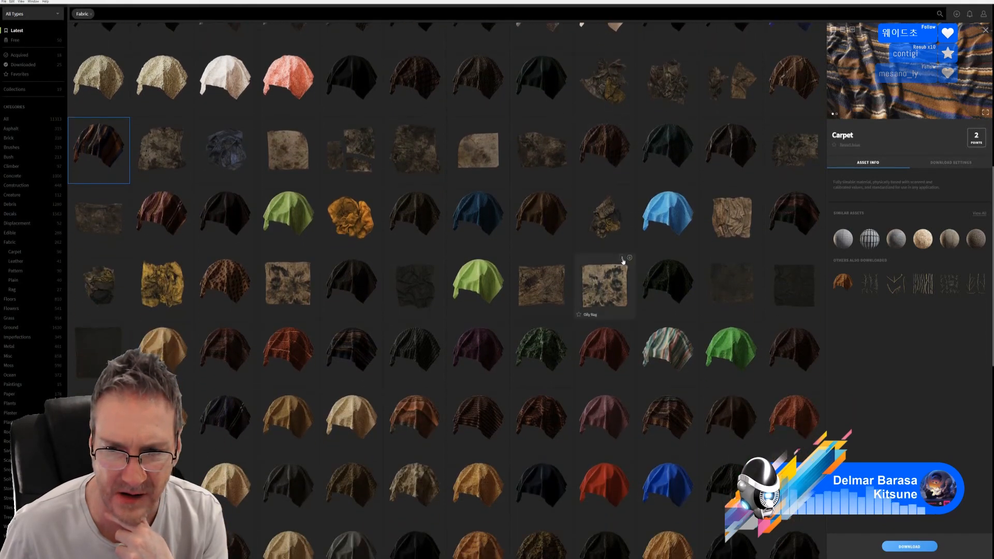
Examine the enlarged render of the dark grey ribbed Carpet asset
left_click(412, 353)
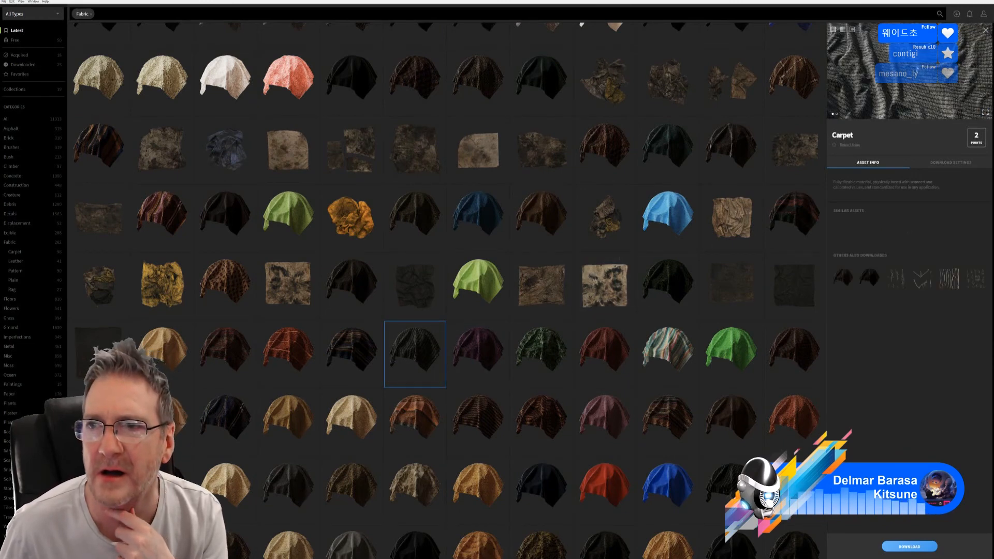
left_click(985, 111)
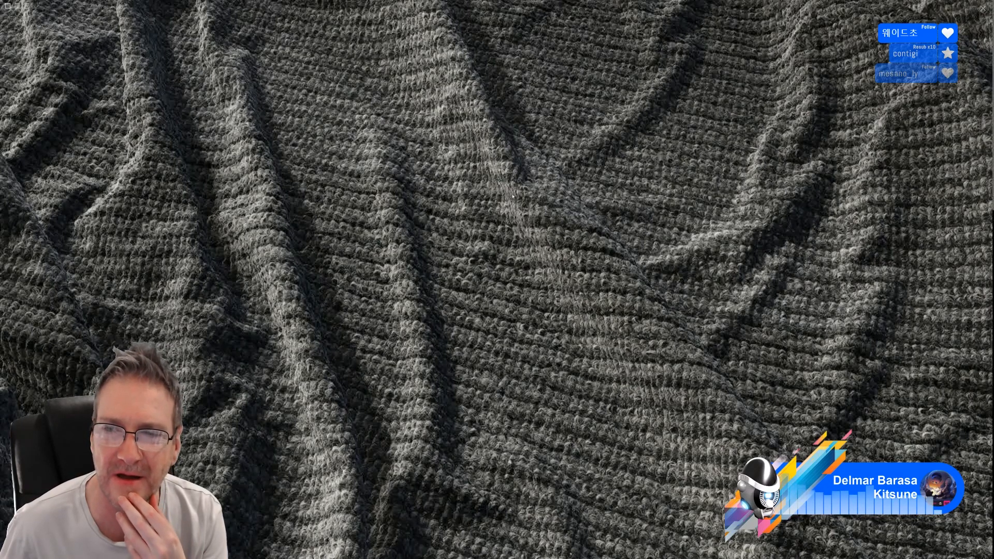
left_click(983, 9)
Find the dark Fabric Pattern asset among the results and examine its enlarged render
scroll(541, 284, "down", 5)
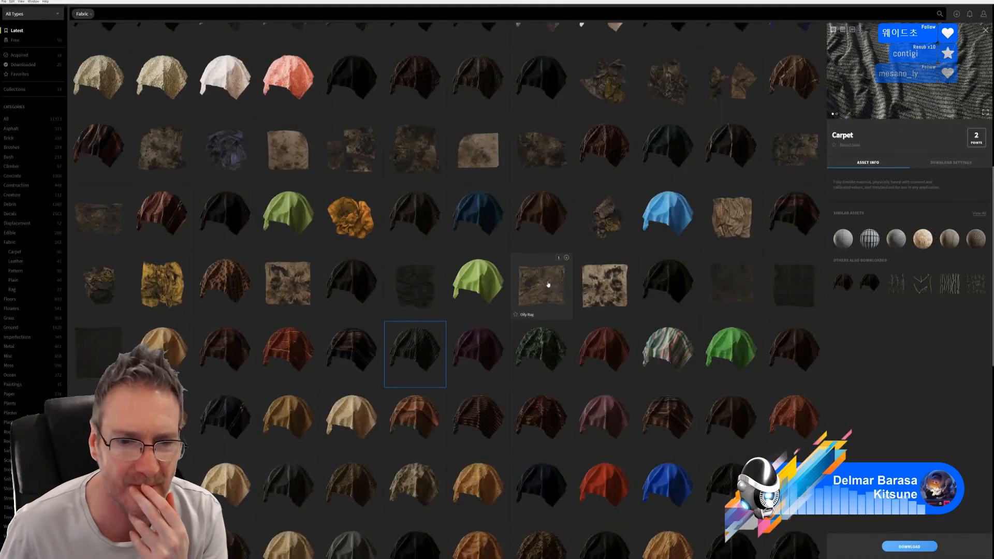
scroll(541, 284, "down", 2)
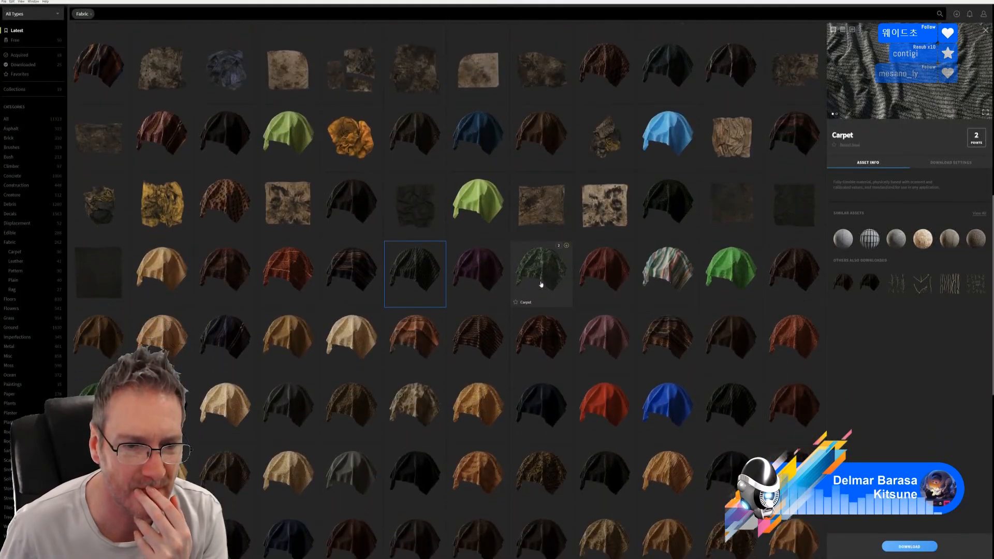
scroll(541, 285, "down", 1)
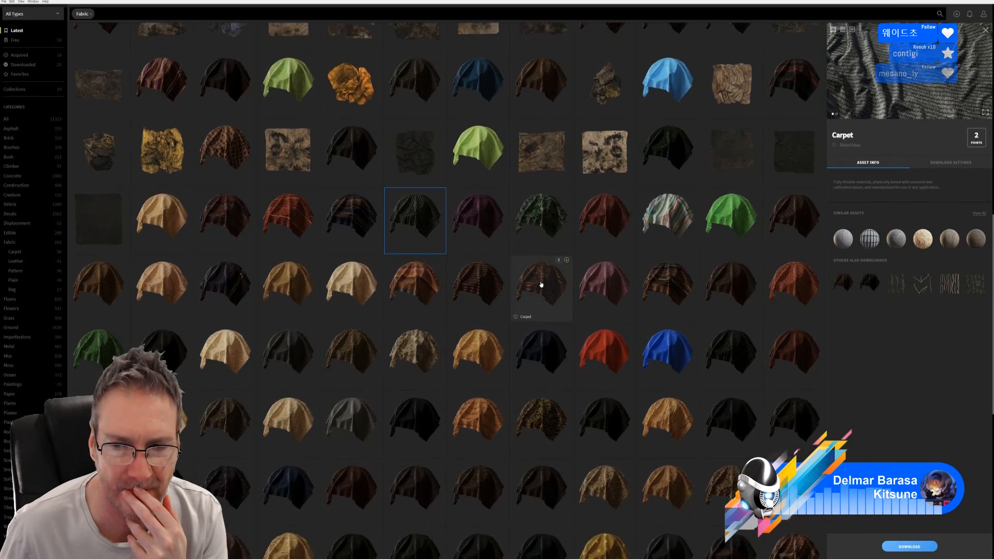
left_click(733, 344)
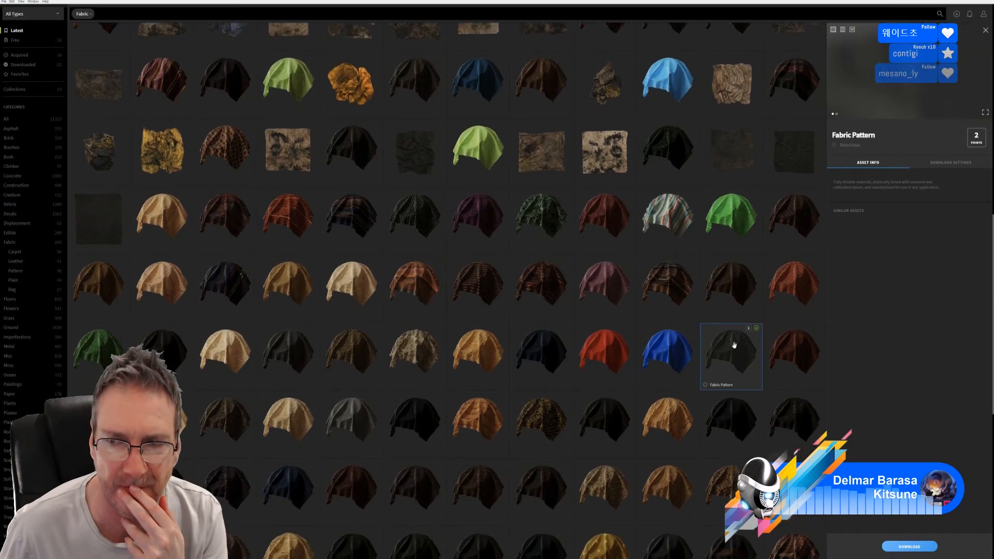
left_click(985, 112)
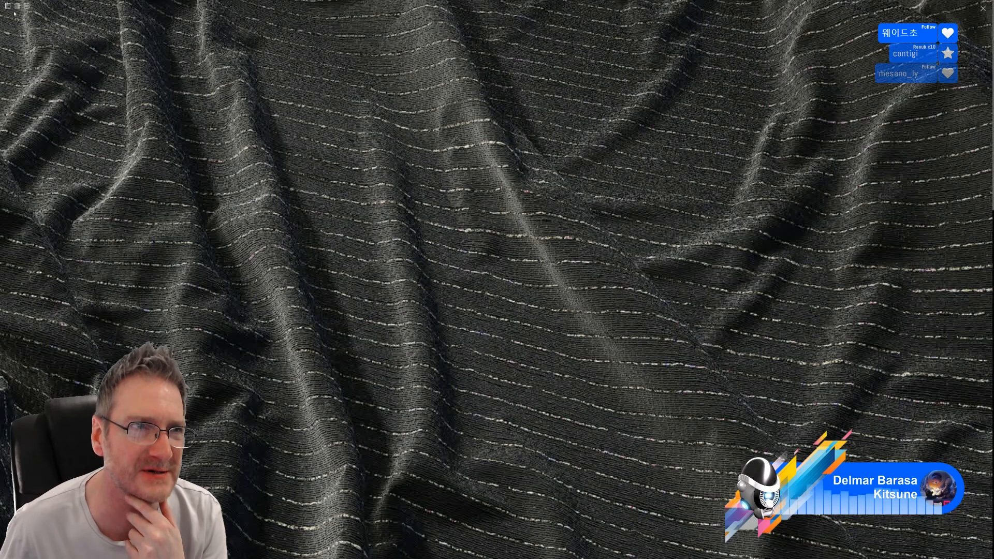
left_click(982, 9)
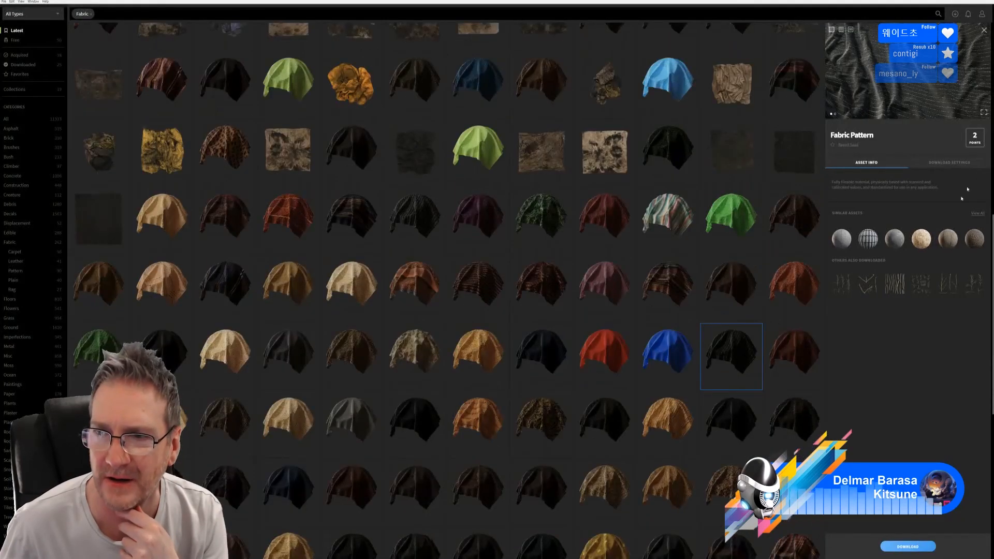
Check the download settings of the Fabric Pattern asset, download it and export it
left_click(949, 163)
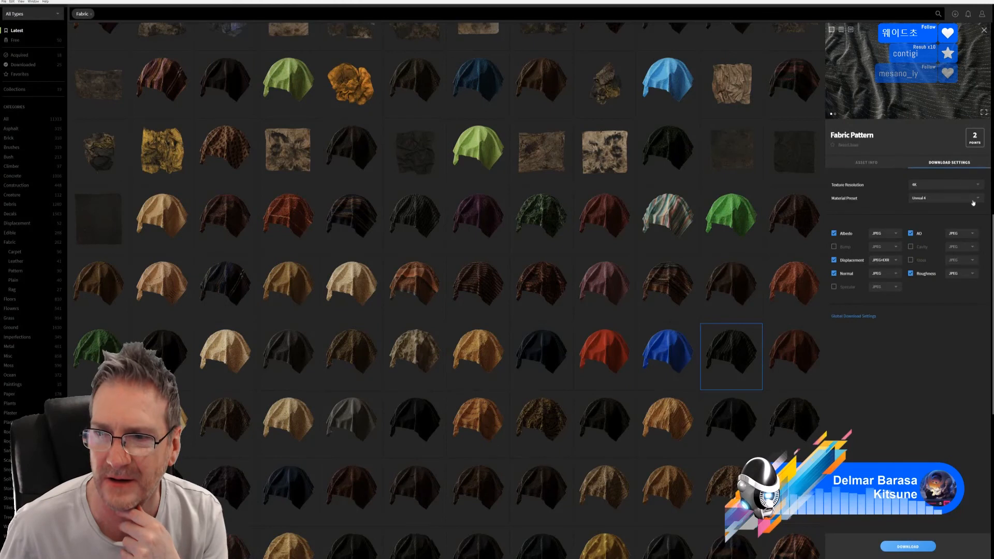
left_click(907, 546)
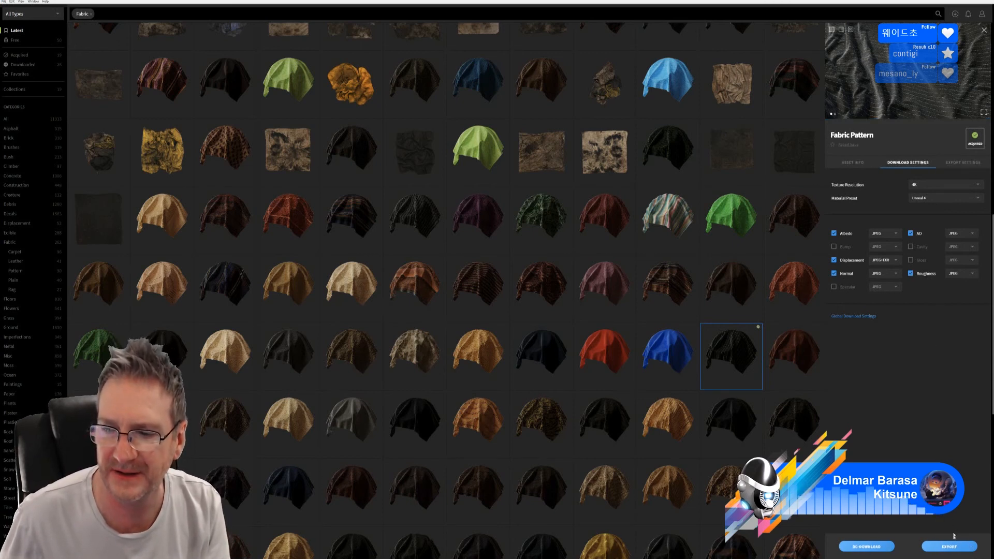
left_click(950, 546)
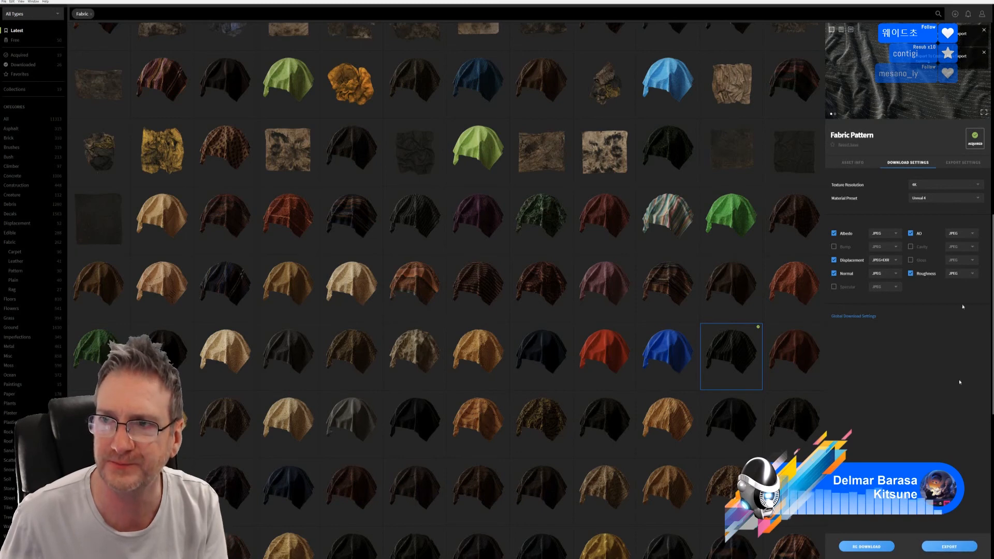
Switch to Substance Alchemist and create a new, named fabric project with the PBR Metallic / Roughness workflow
left_click(963, 0)
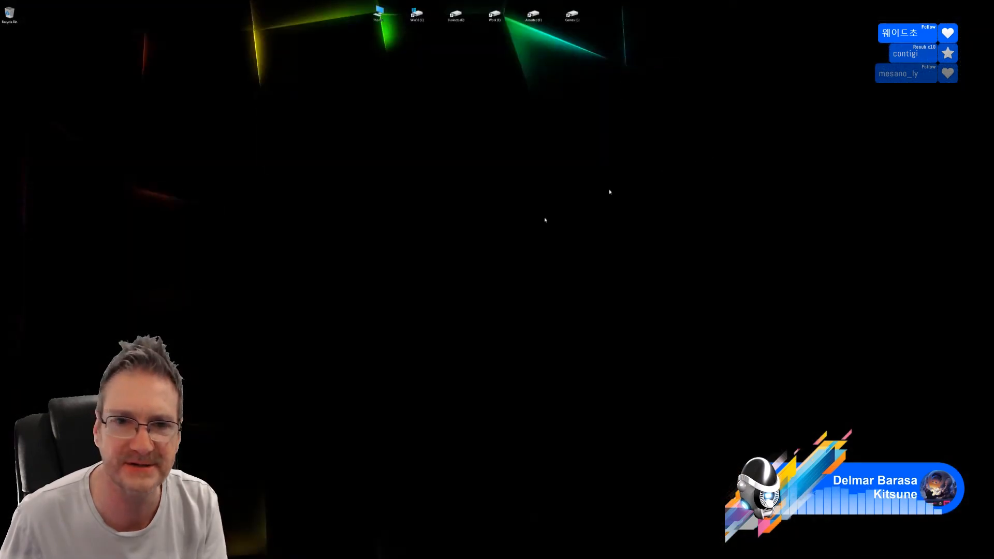
left_click(456, 552)
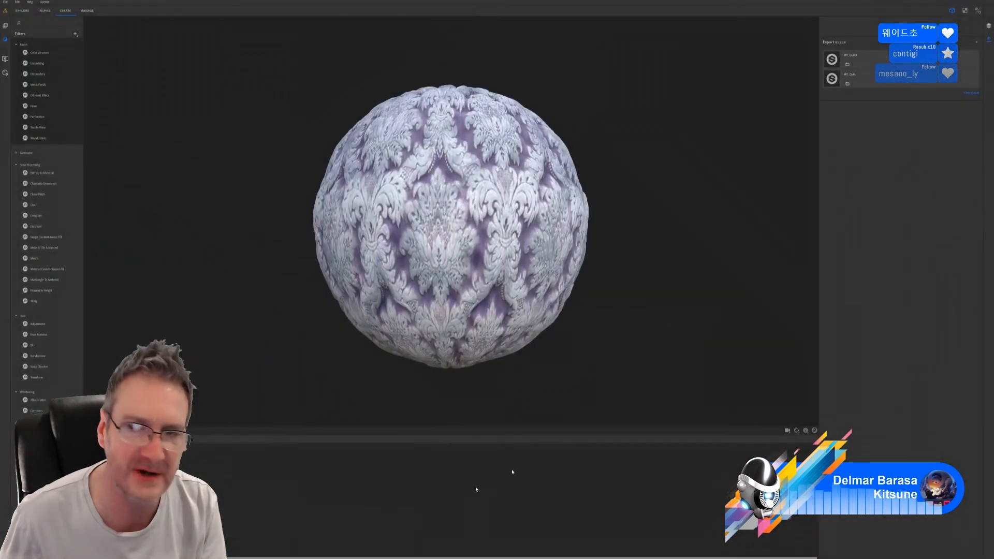
left_click(6, 3)
left_click(12, 13)
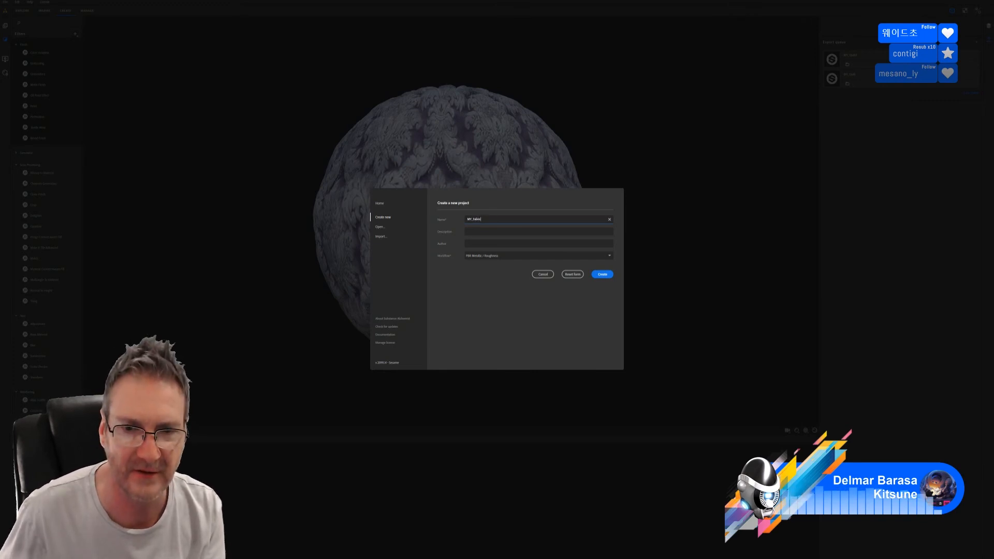
left_click(603, 275)
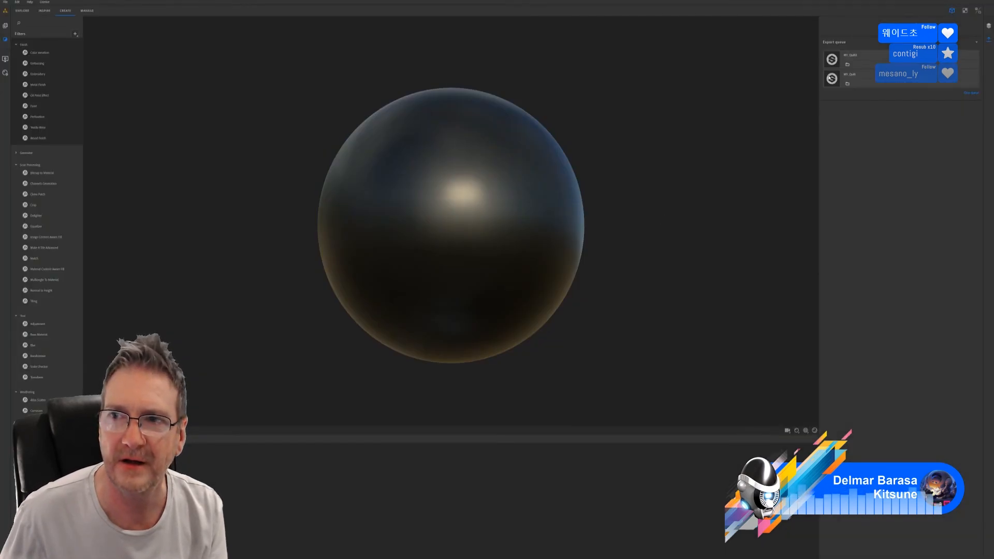
Import the dark Fabric Pattern's 4K albedo image from the Megascans Library Exports folder using the Bitmap to material template
left_click(988, 24)
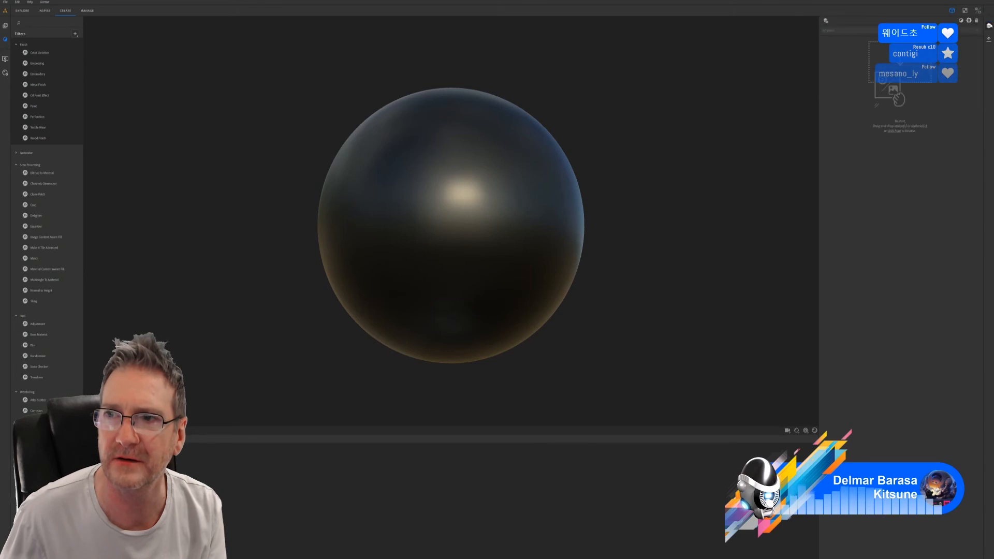
left_click(893, 93)
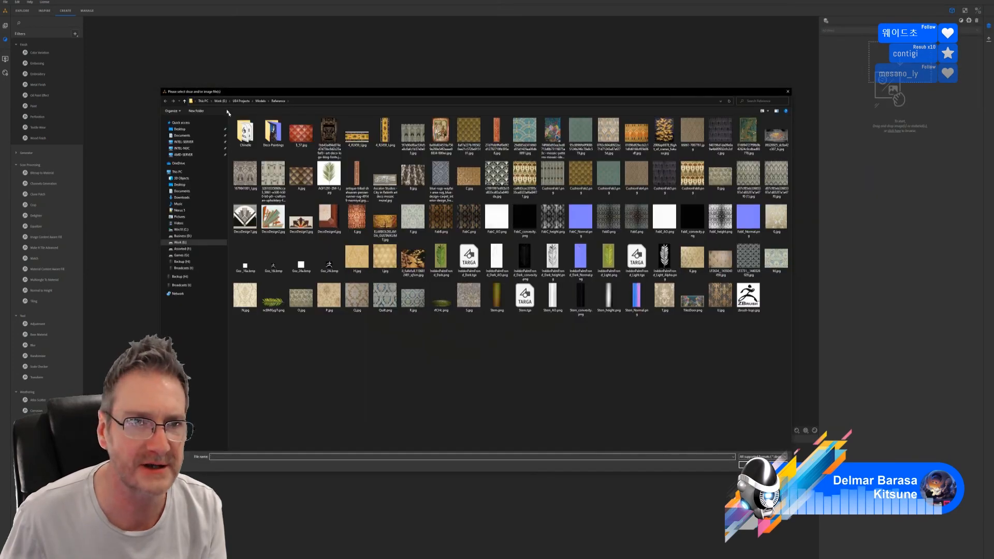
left_click(220, 101)
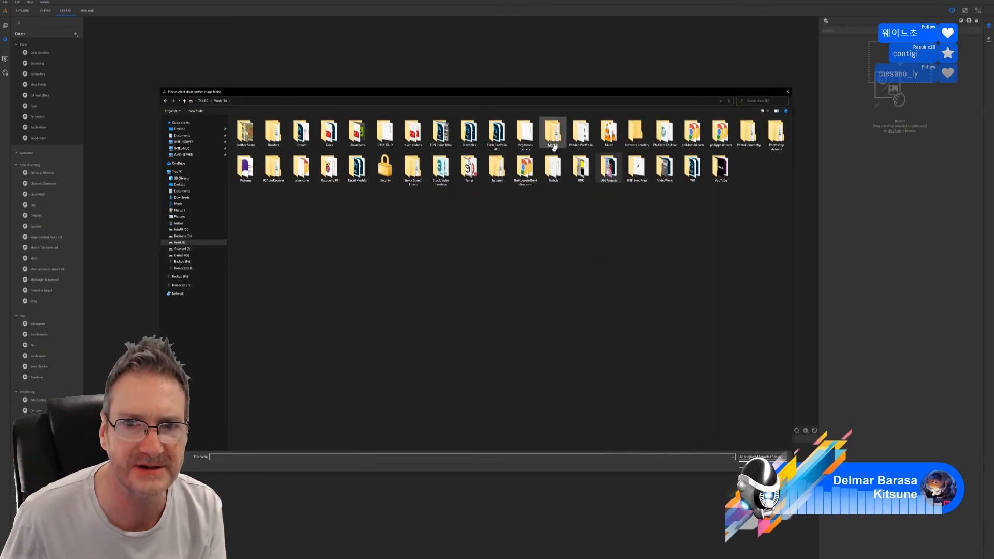
double_click(524, 132)
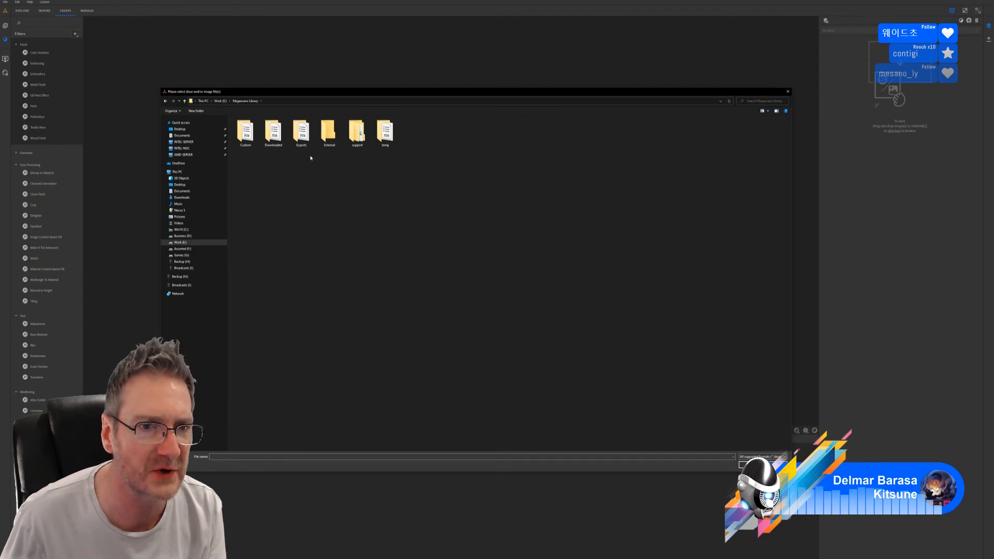
double_click(301, 134)
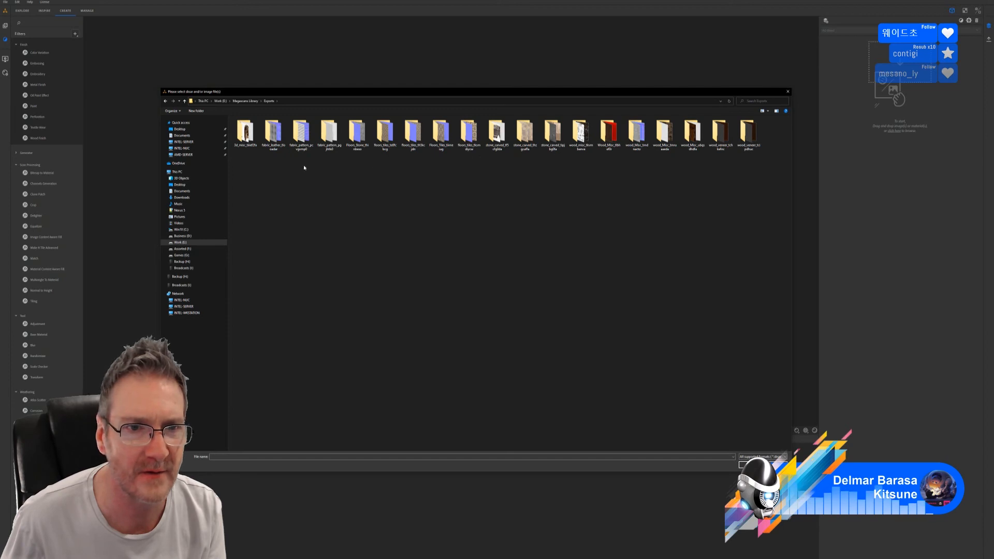
double_click(302, 132)
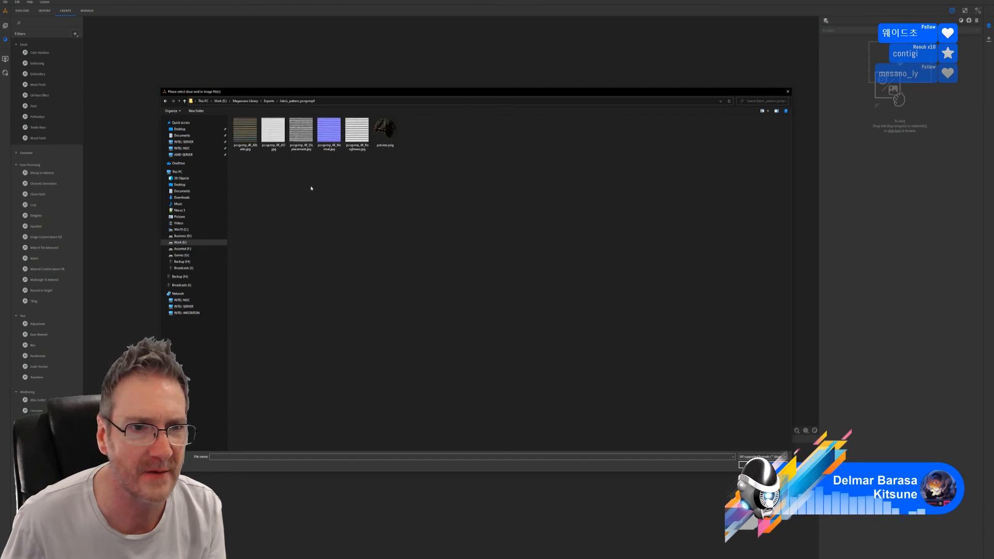
left_click(271, 101)
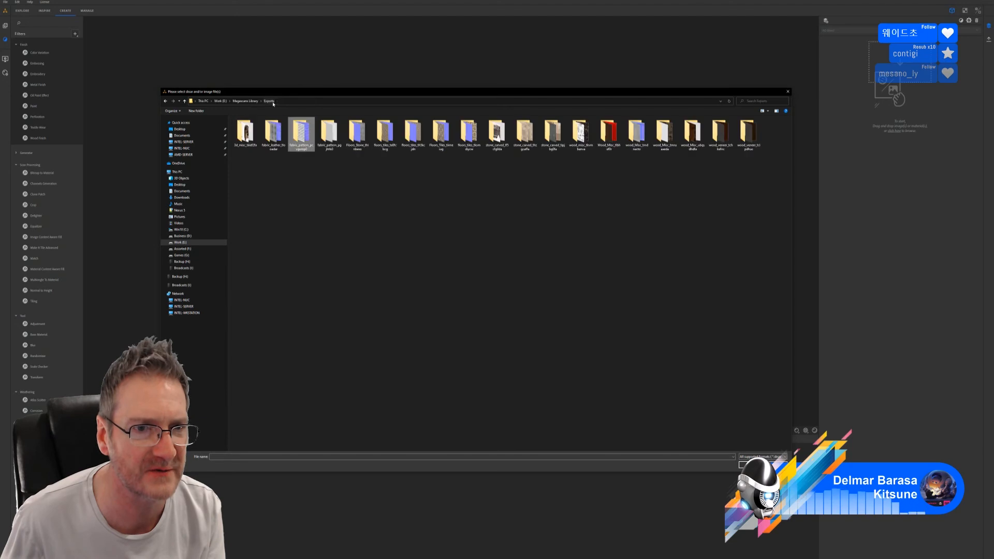
double_click(332, 147)
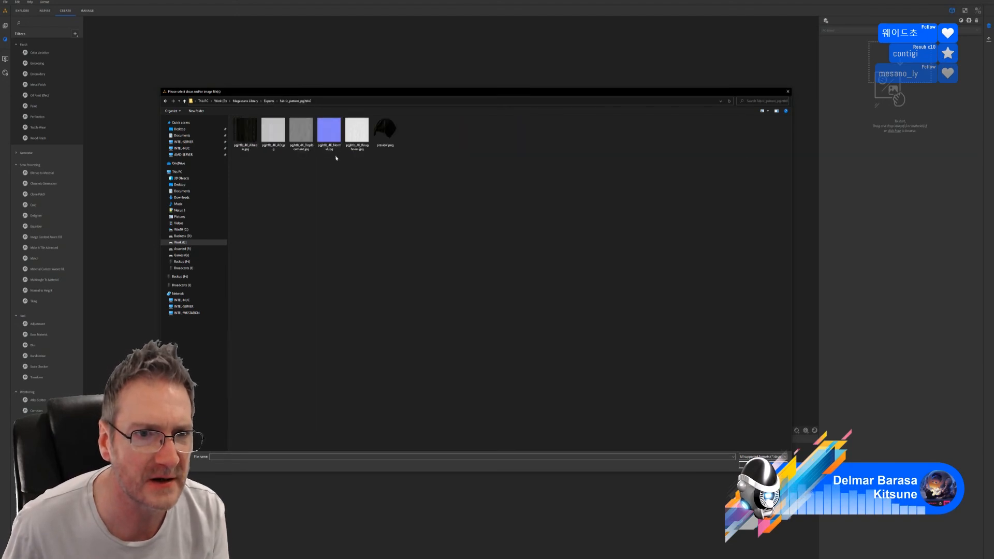
double_click(248, 134)
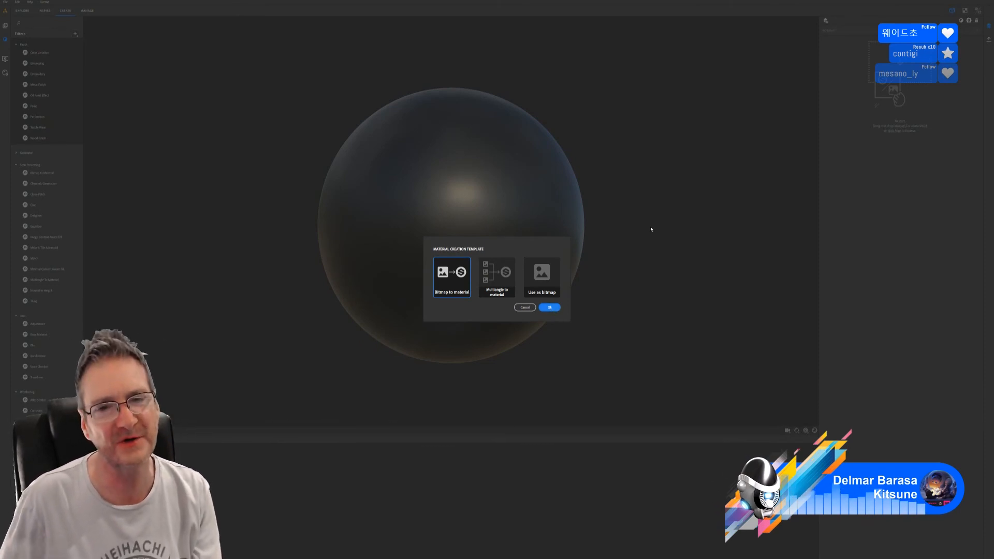
key("Return")
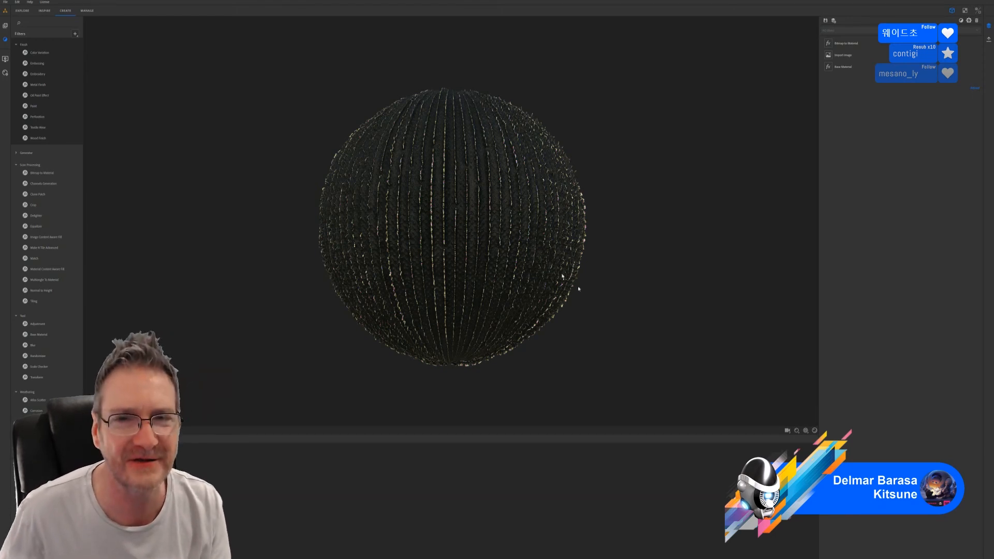
Try to bring up the Bitmap to Material layer's parameters by reloading the layer stack and the Create workspace
left_click_drag(483, 201, 497, 233)
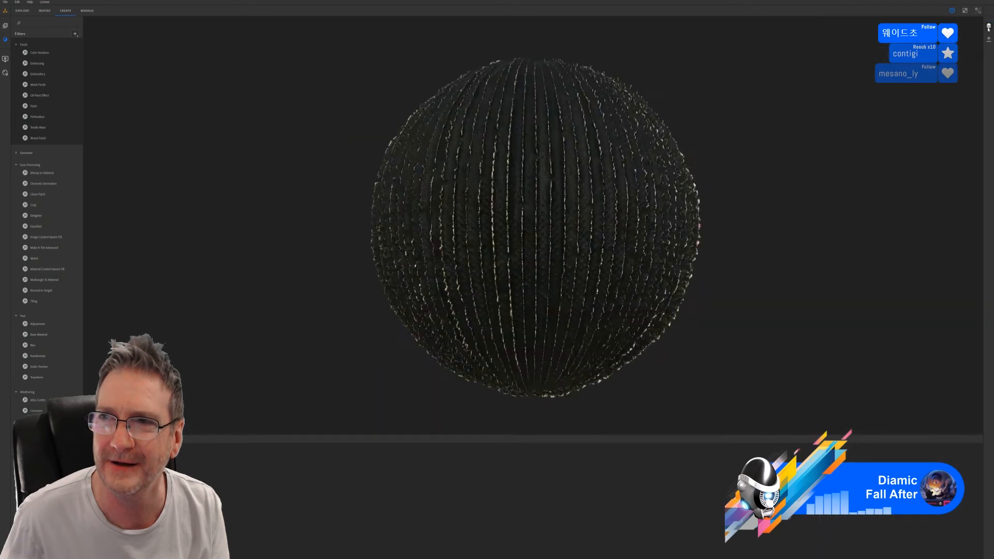
left_click(988, 25)
left_click(988, 27)
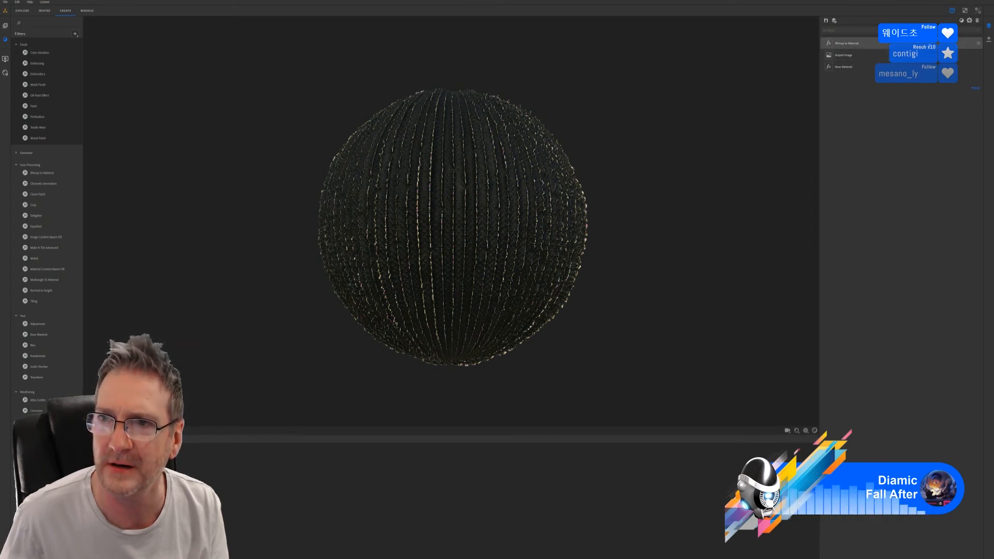
left_click(88, 12)
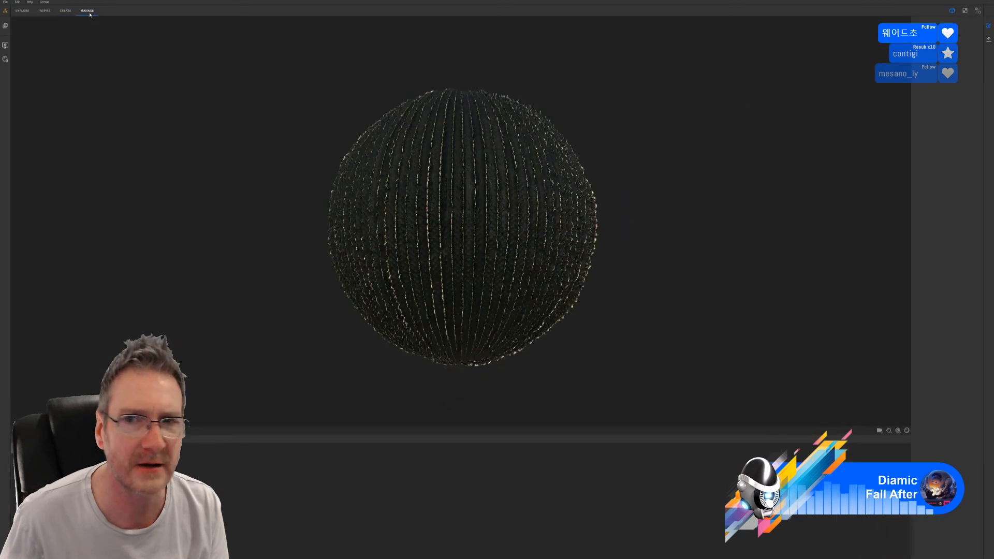
left_click(66, 11)
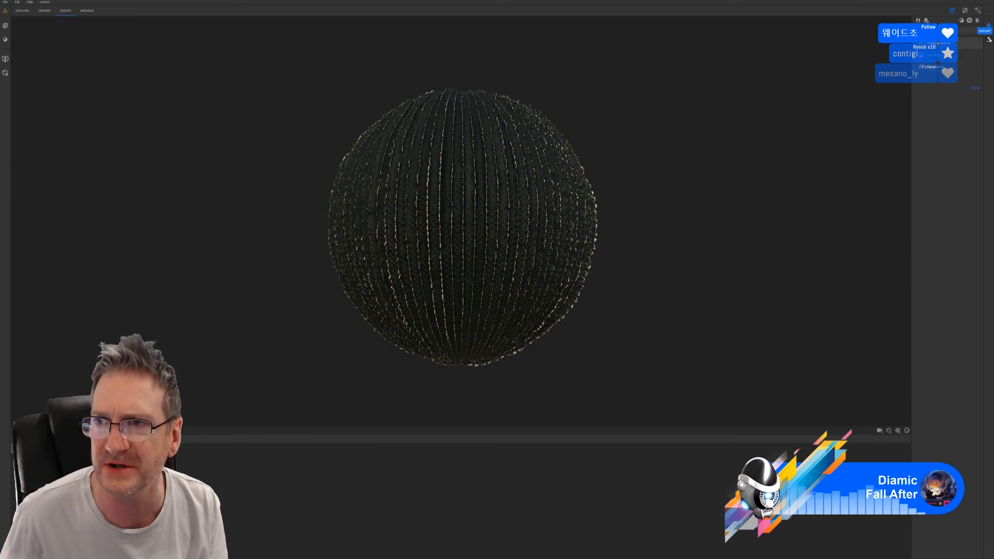
left_click(988, 27)
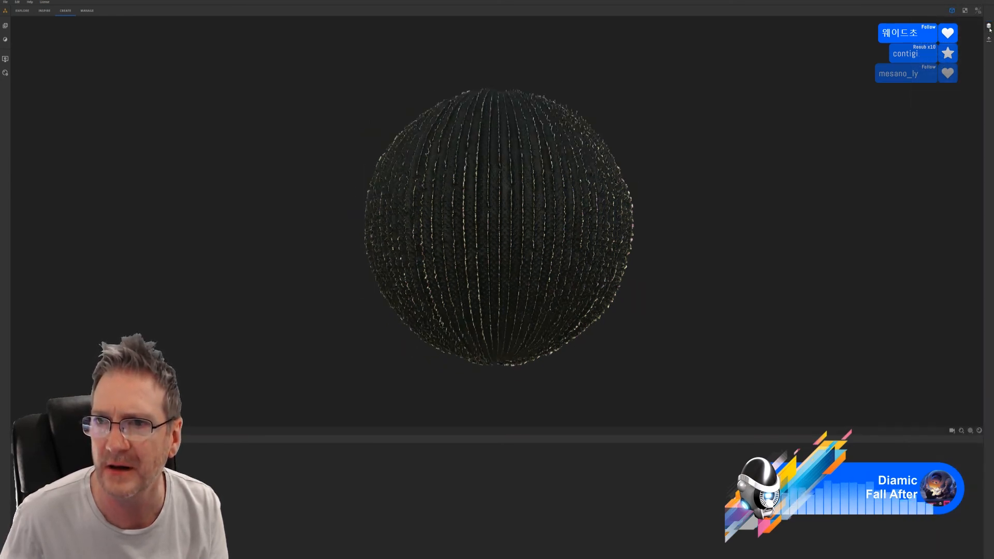
left_click(988, 27)
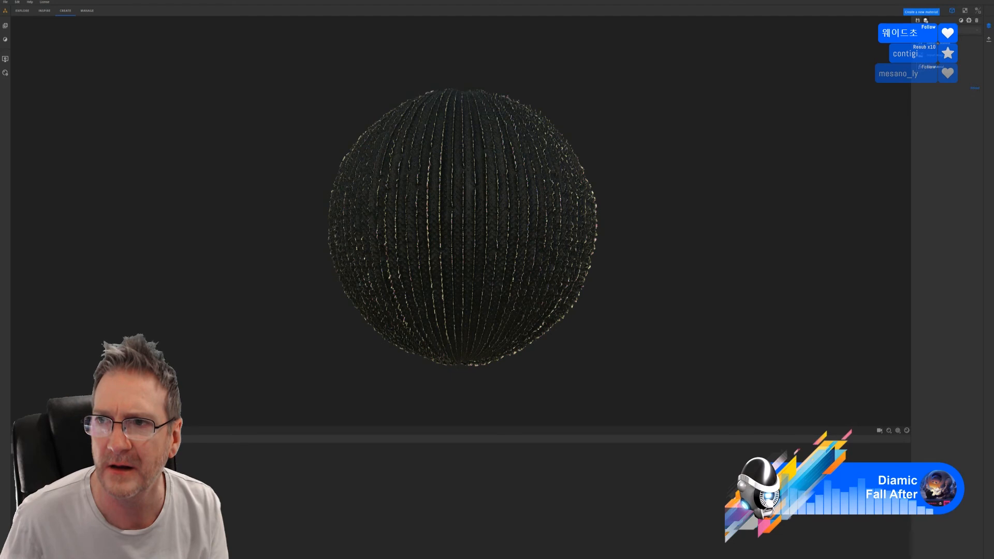
Discard the current material, start a new one and reimport the same albedo image with the Bitmap to material template
left_click(925, 20)
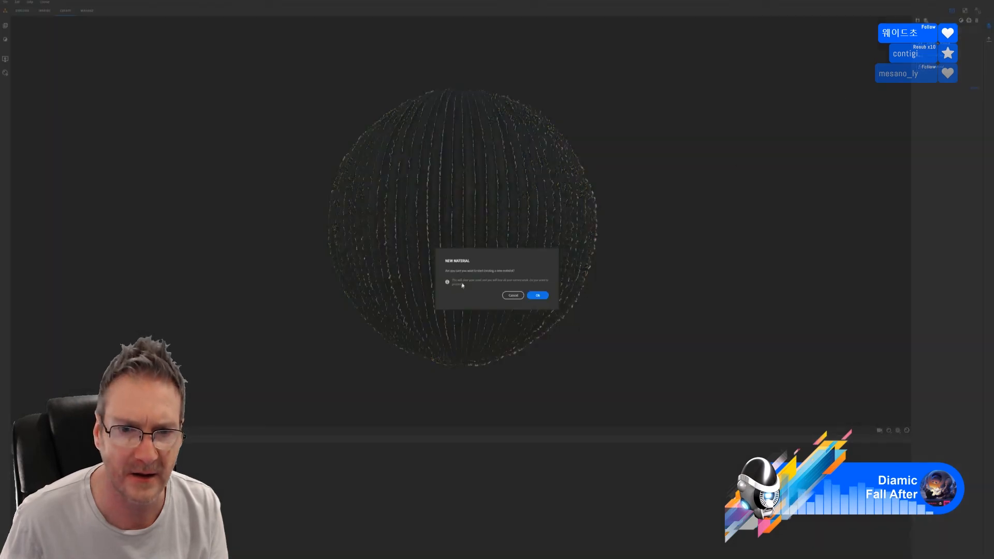
left_click(537, 295)
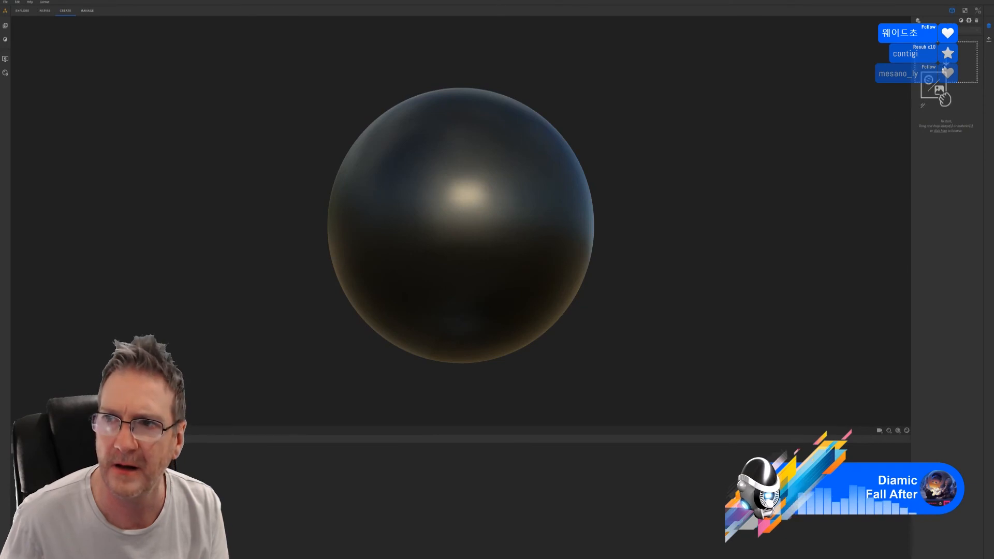
left_click(935, 89)
double_click(246, 132)
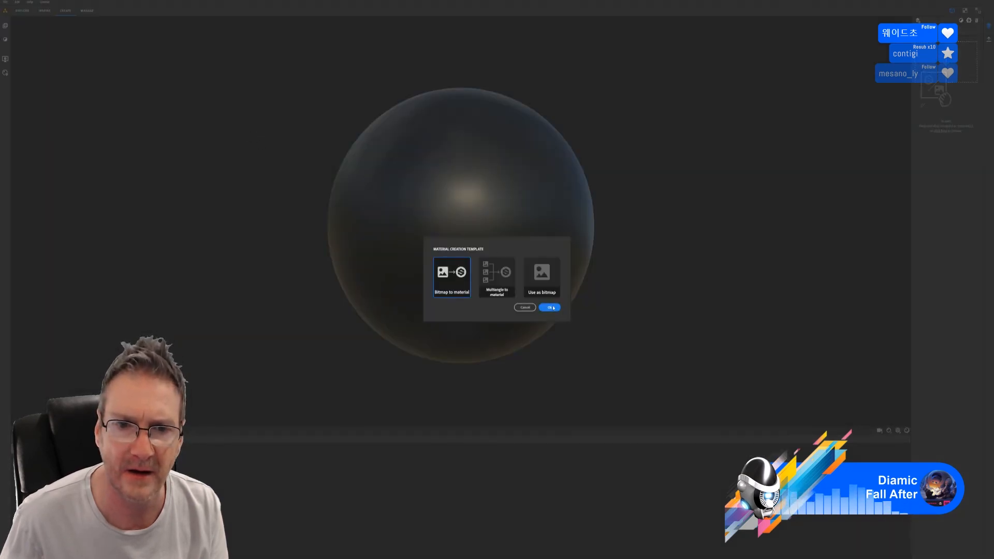
left_click(550, 308)
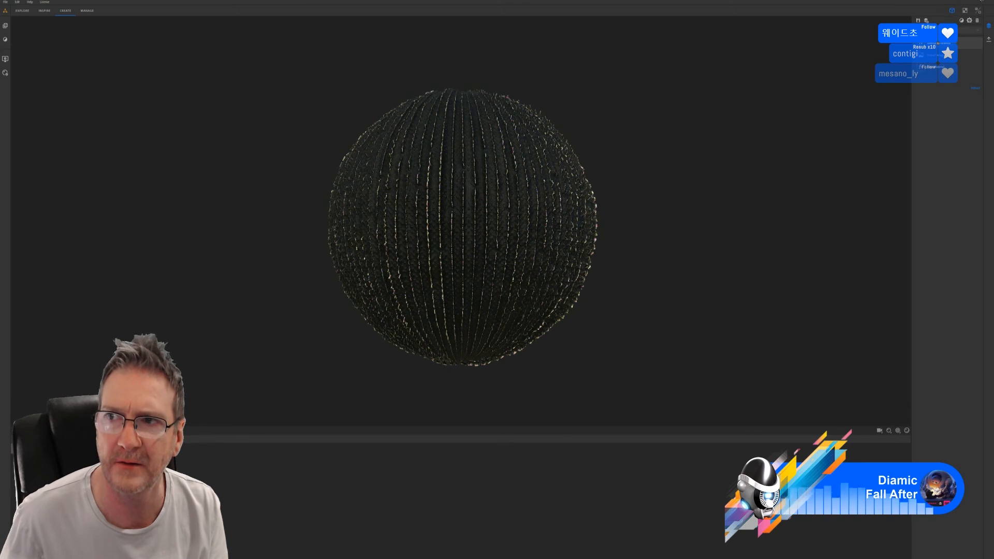
Relaunch Substance Alchemist and create a new, named fabric project with the PBR Metallic / Roughness workflow
key("super+d")
key("super")
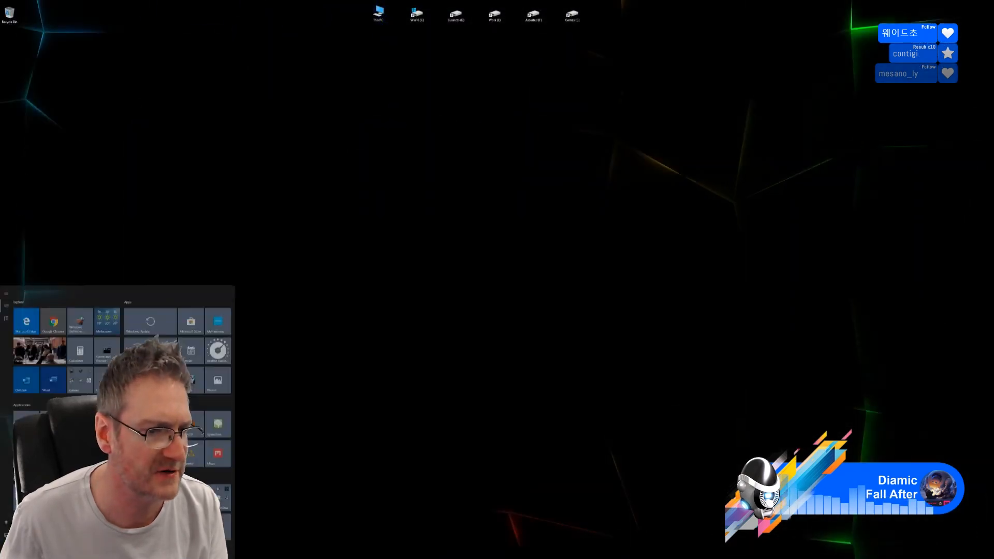
left_click(164, 465)
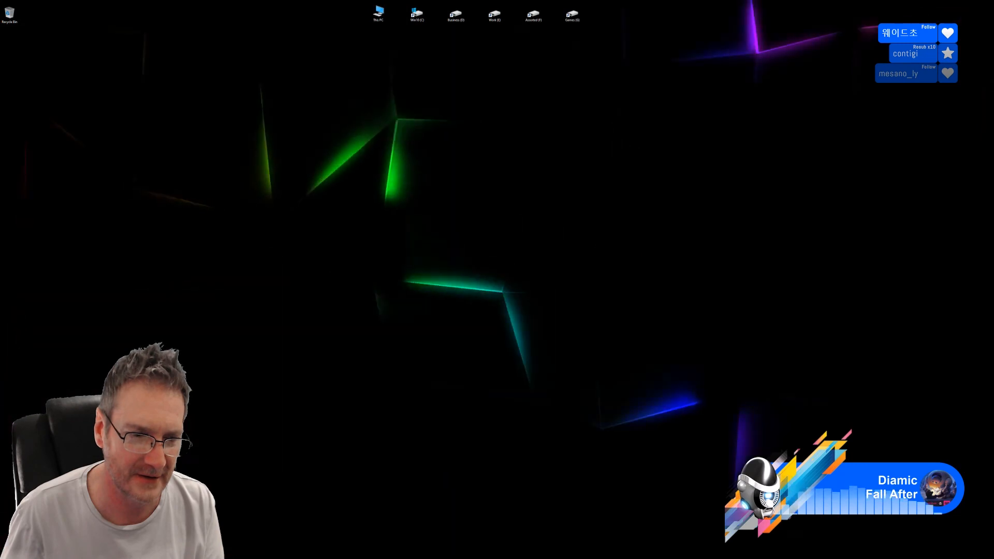
key("super")
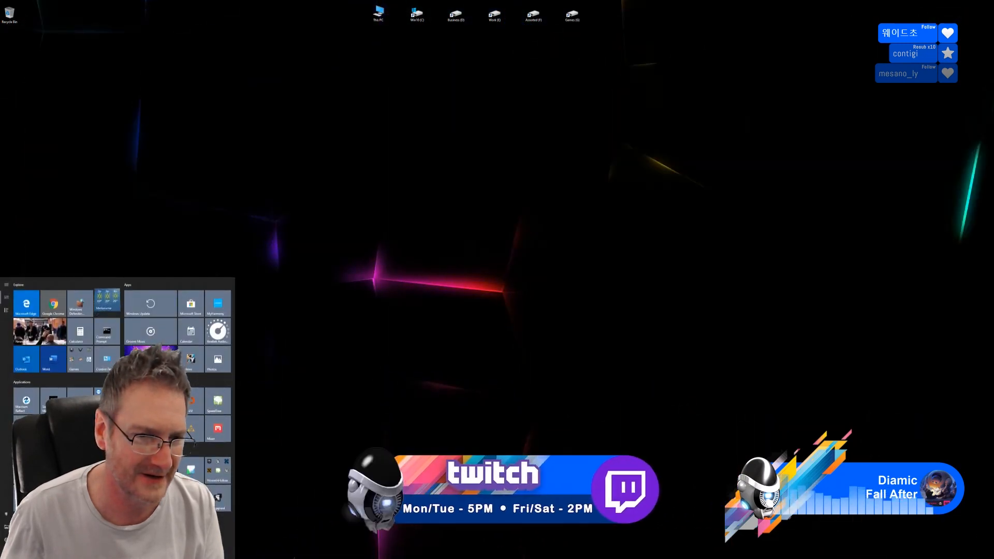
left_click(201, 432)
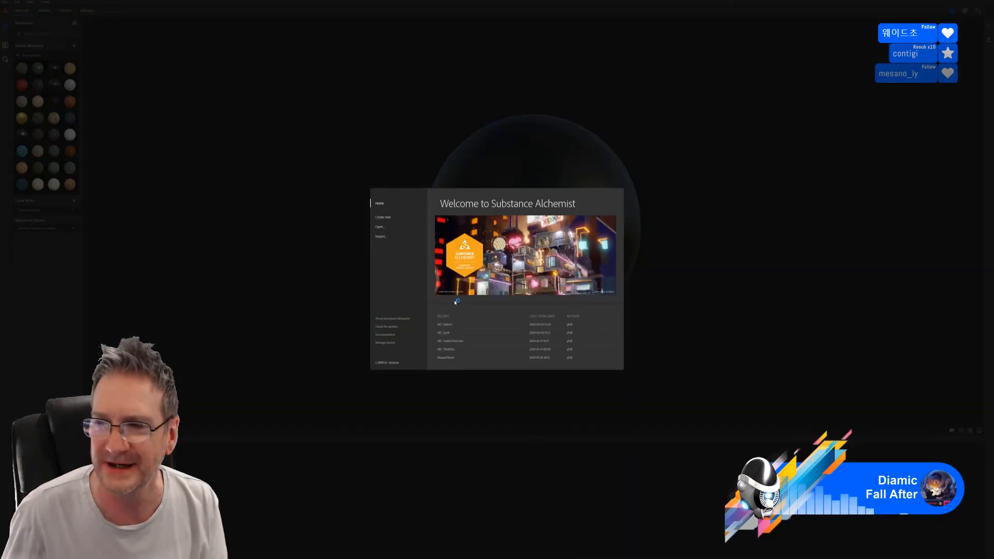
left_click(384, 218)
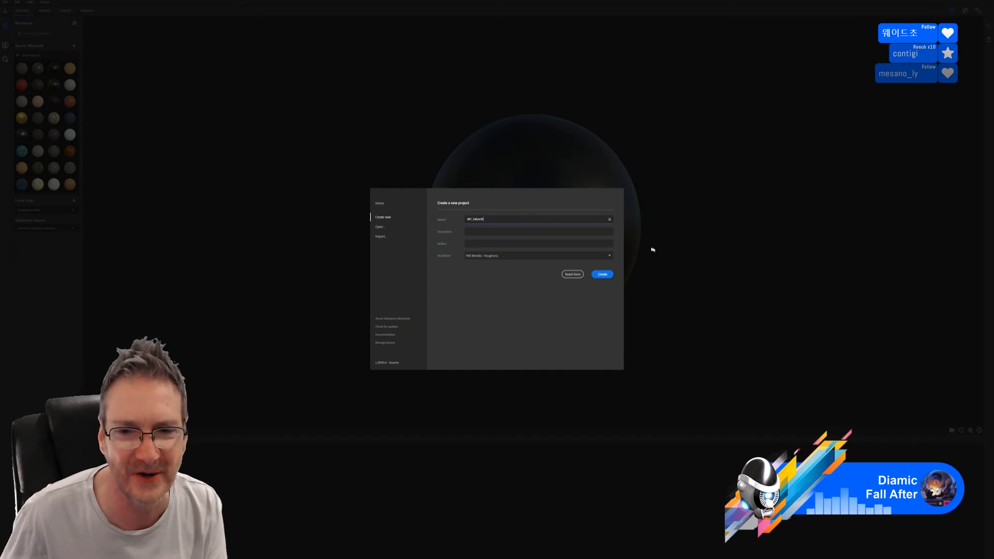
left_click(601, 275)
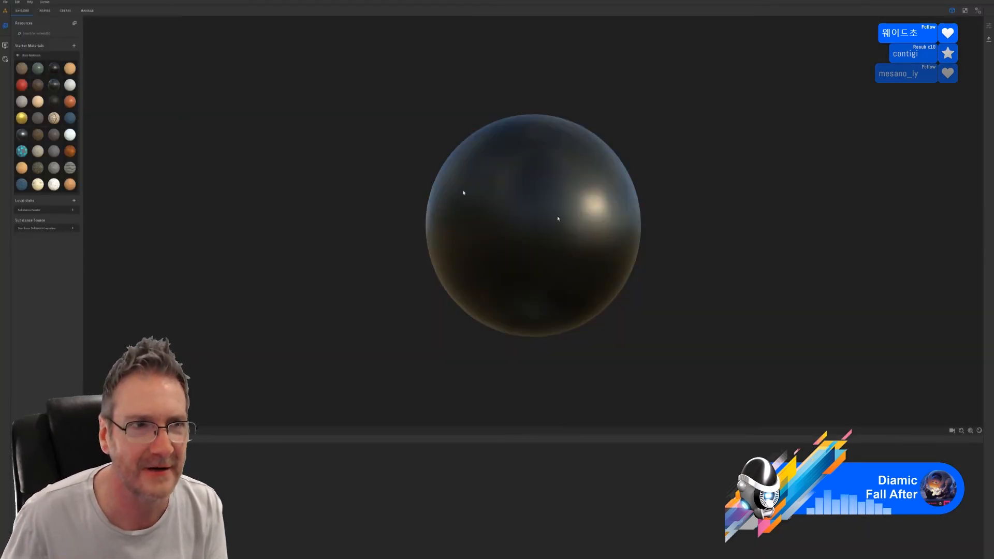
In the Create workspace, build a Bitmap to Material material from the dark Fabric Pattern's 4K albedo in the Megascans Library Exports folder
left_click(67, 10)
left_click(940, 131)
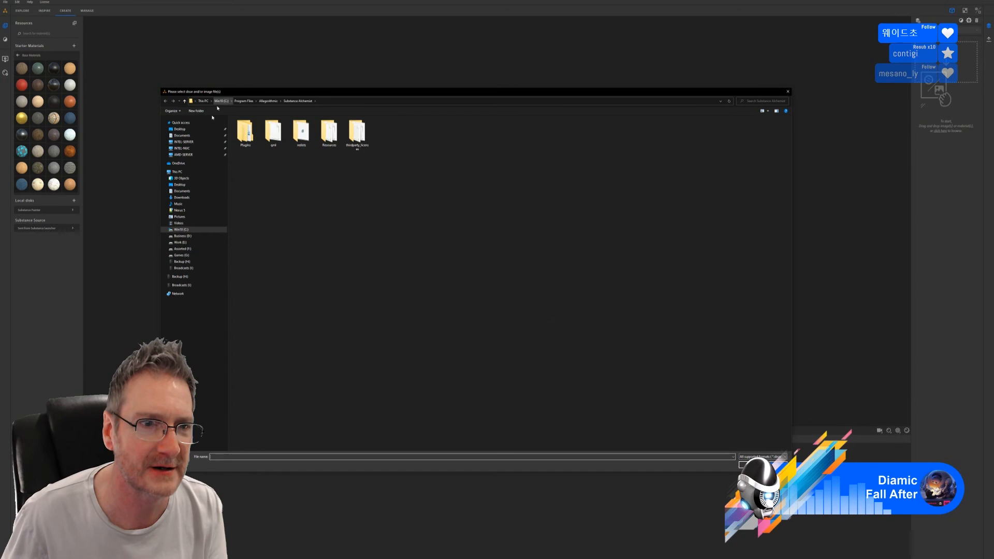
left_click(182, 241)
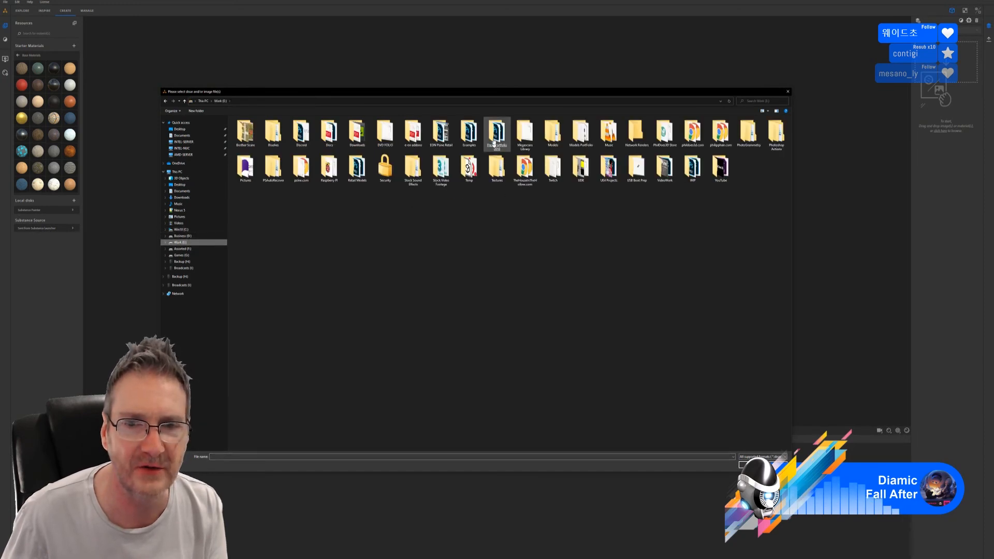
double_click(525, 132)
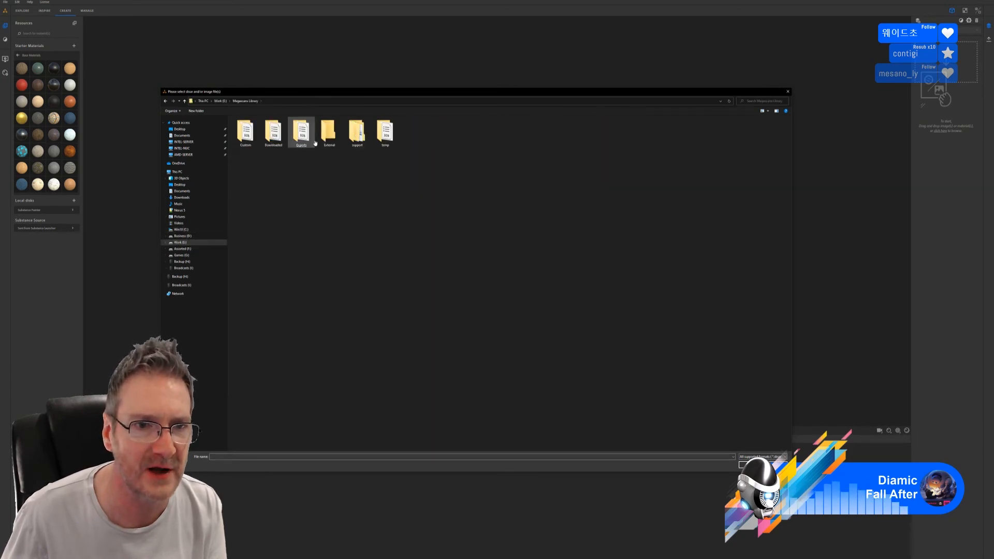
double_click(301, 133)
double_click(302, 135)
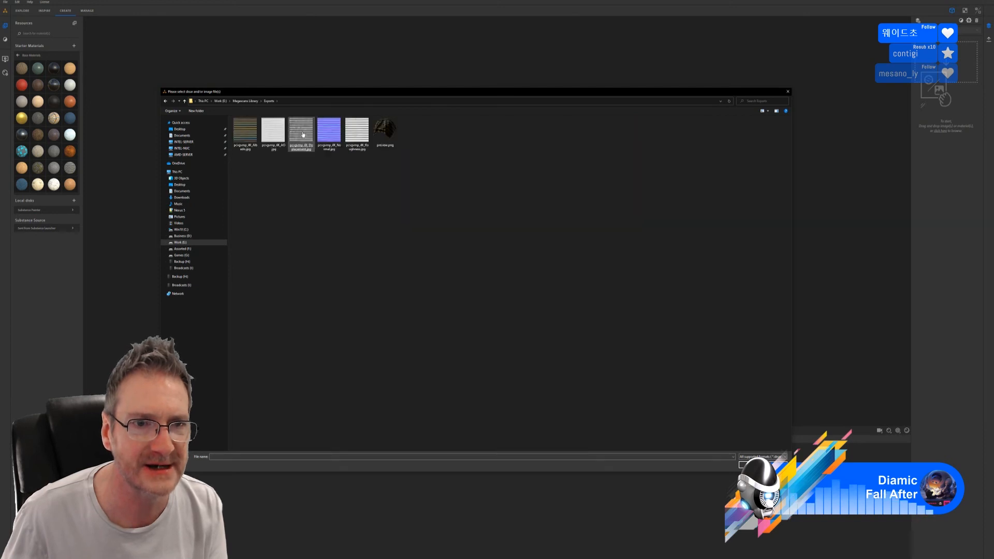
left_click(269, 101)
double_click(334, 133)
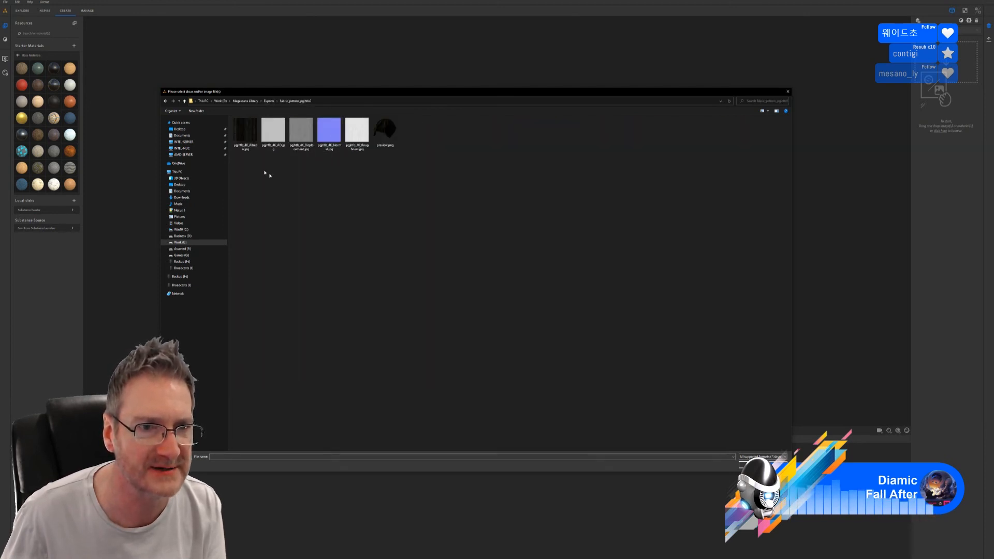
double_click(244, 134)
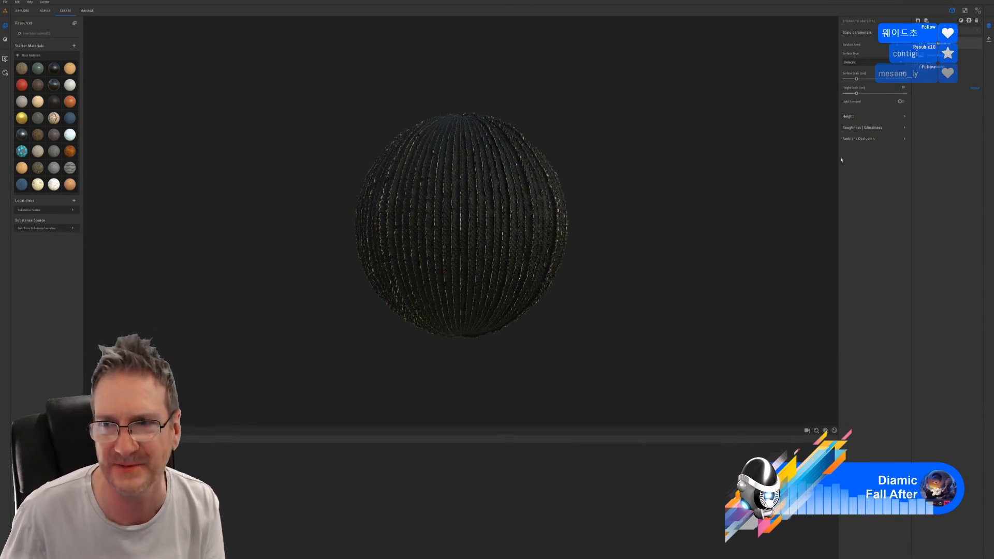
Reduce the Bitmap to Material layer's height scale to 0 and raise its base roughness to about 0.9
left_click(856, 93)
left_click(845, 94)
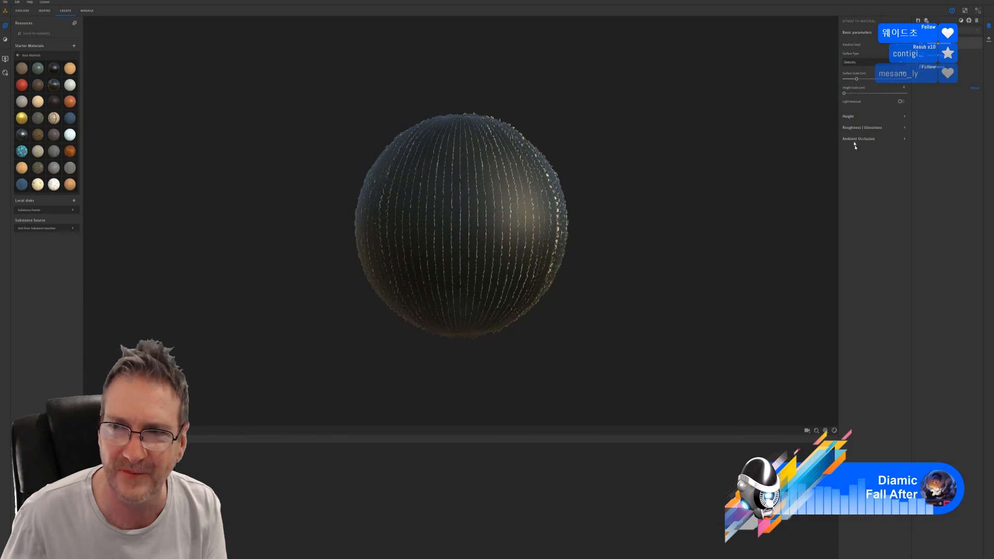
left_click(884, 129)
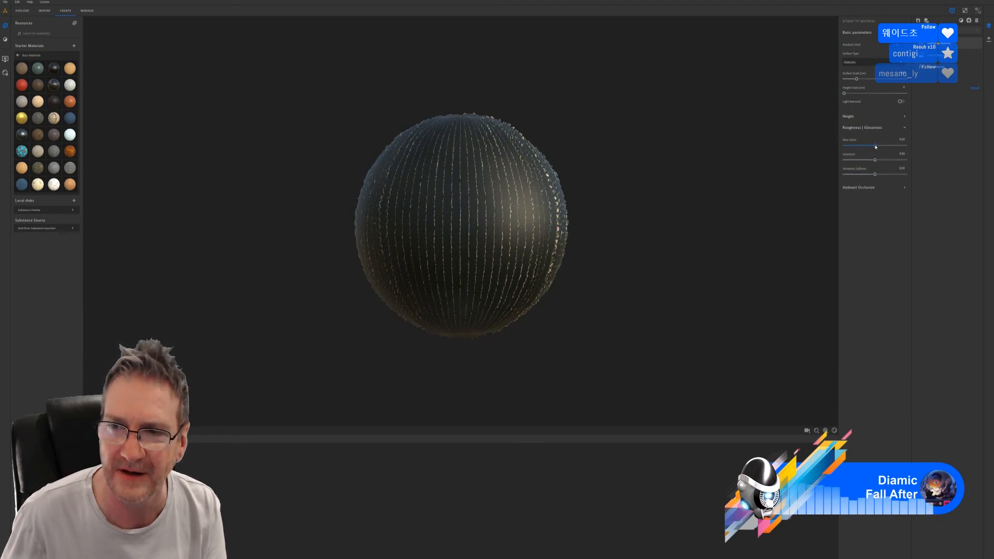
left_click_drag(875, 146, 900, 149)
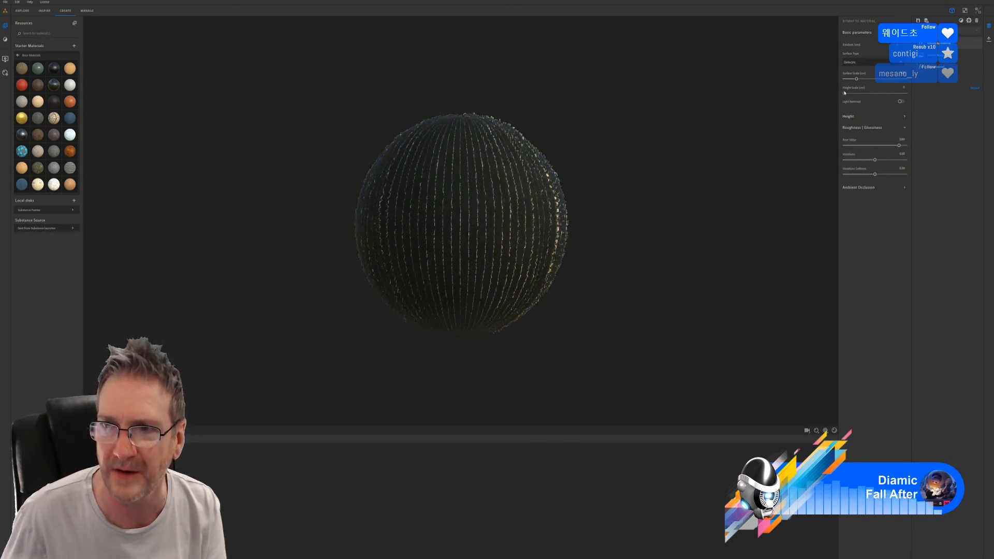
Review the height parameters and fabric preview, and save the material to the collection as MY_Fabric10
left_click(904, 117)
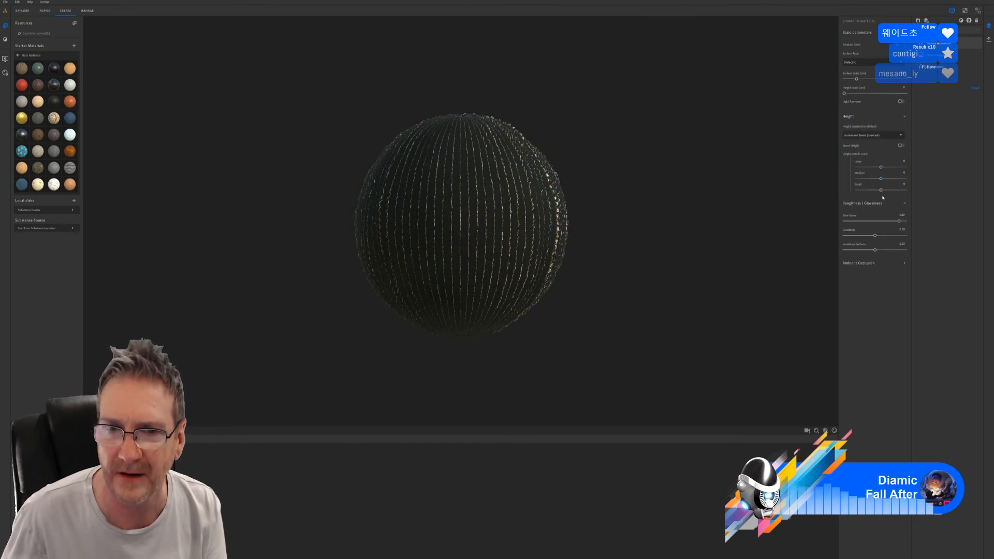
left_click_drag(548, 215, 627, 192)
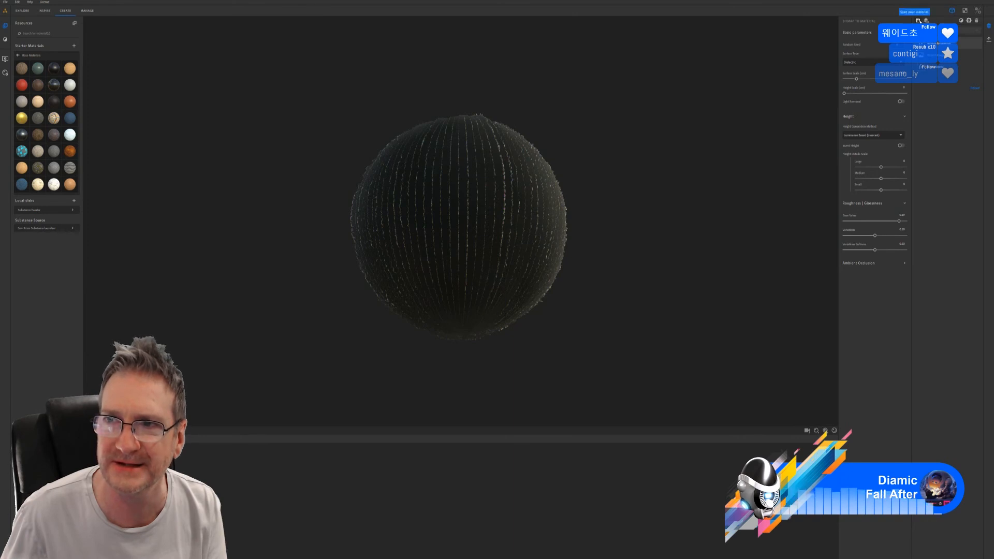
left_click(918, 21)
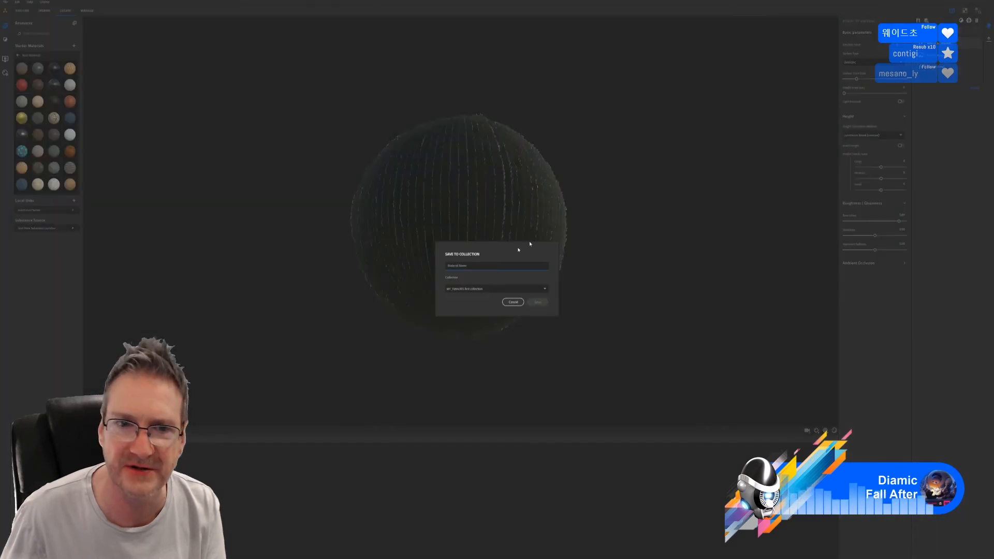
type("my")
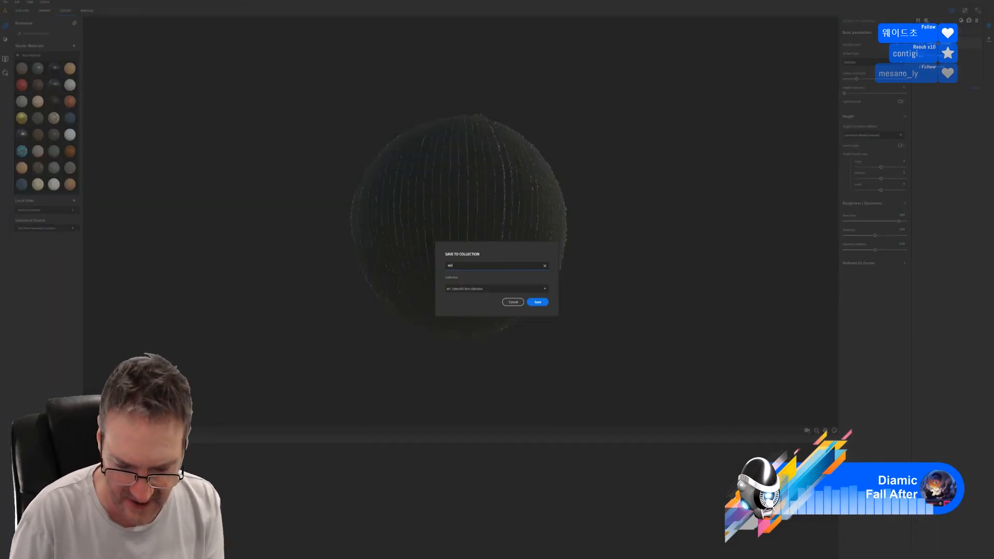
type("_Fab")
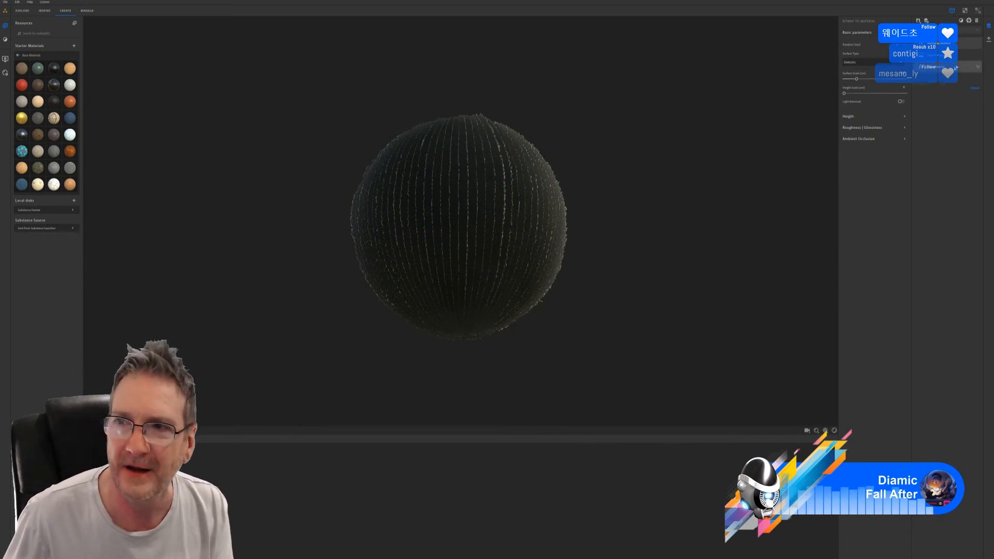
Start exporting the current material and browse for the destination to Documents, Allegorithmic, Substance Painter, shelf, materials
left_click(989, 39)
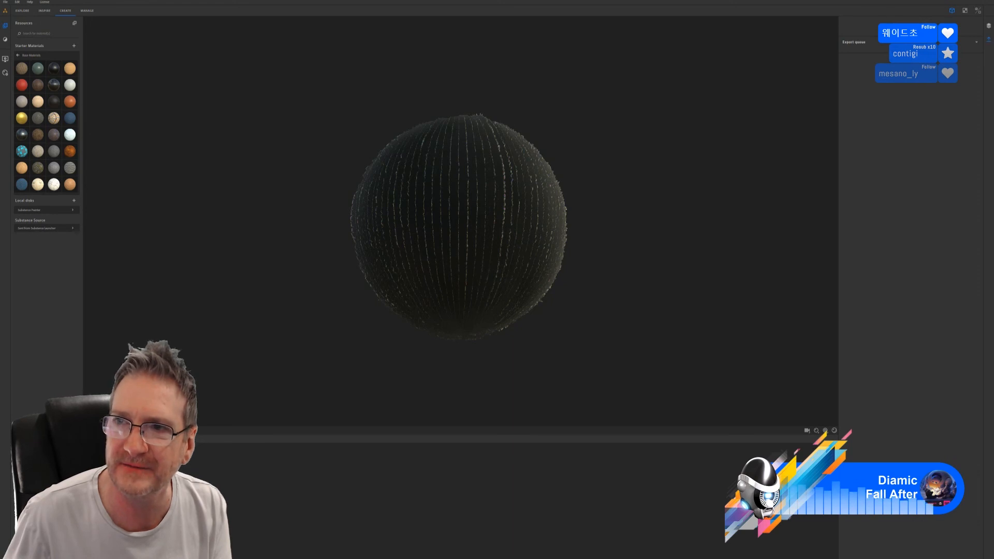
left_click(910, 29)
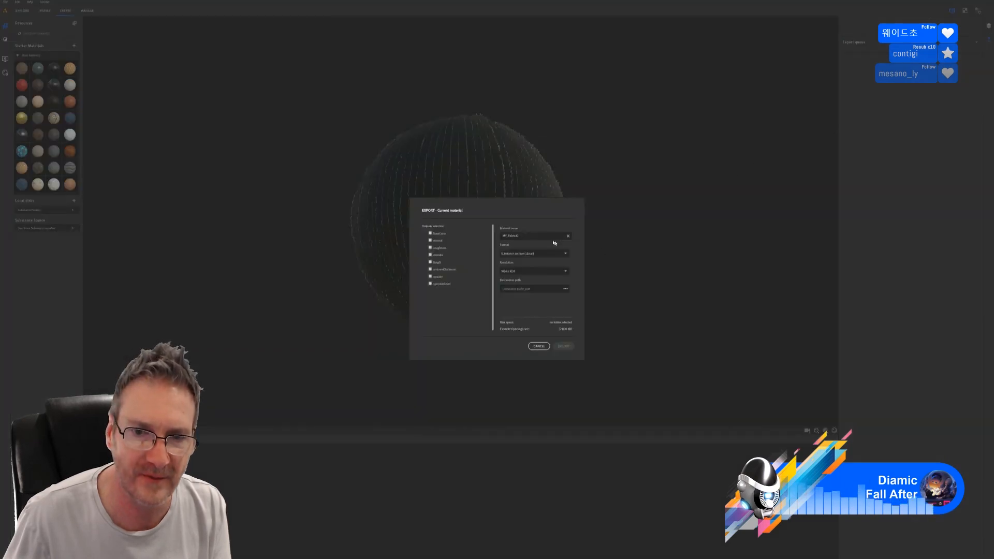
left_click(566, 289)
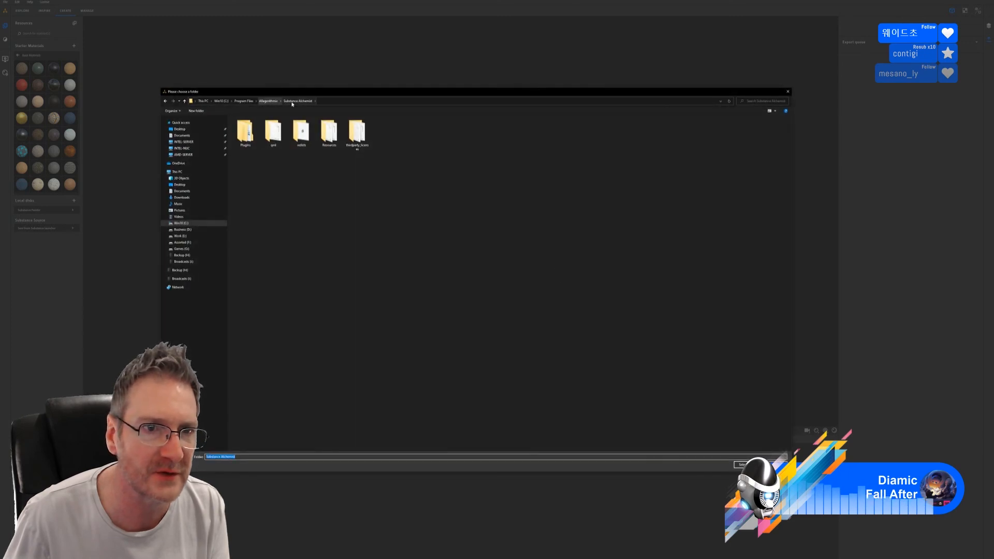
left_click(181, 135)
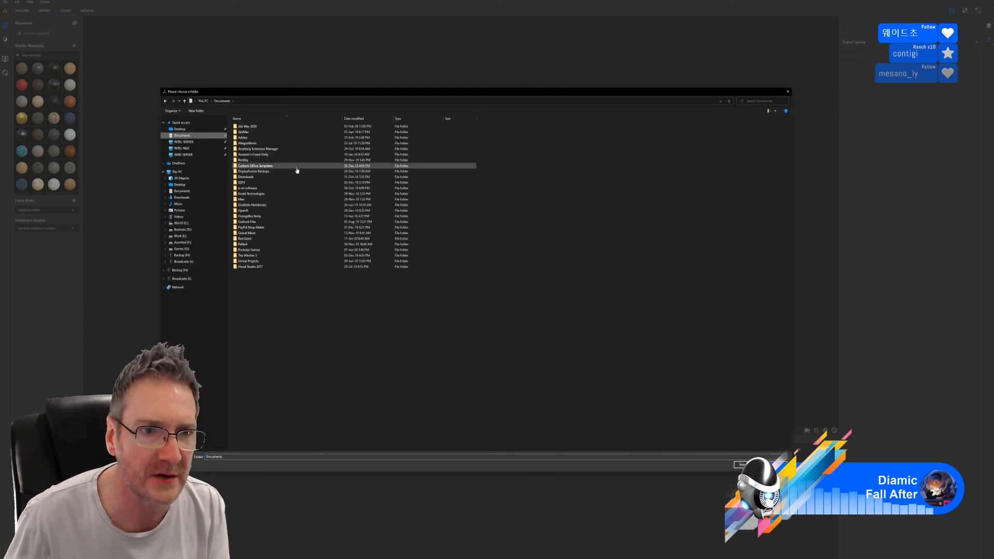
double_click(249, 143)
left_click(260, 133)
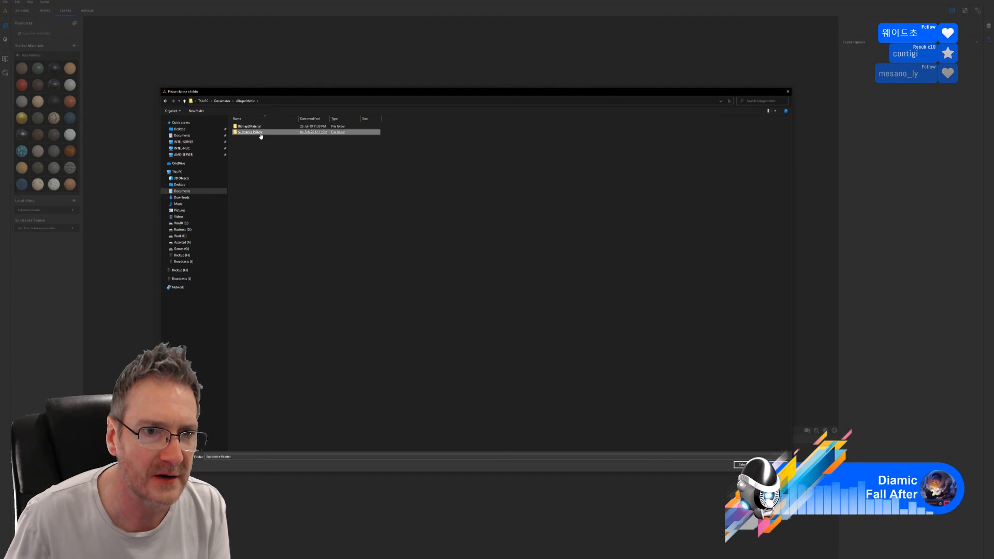
double_click(261, 133)
double_click(264, 145)
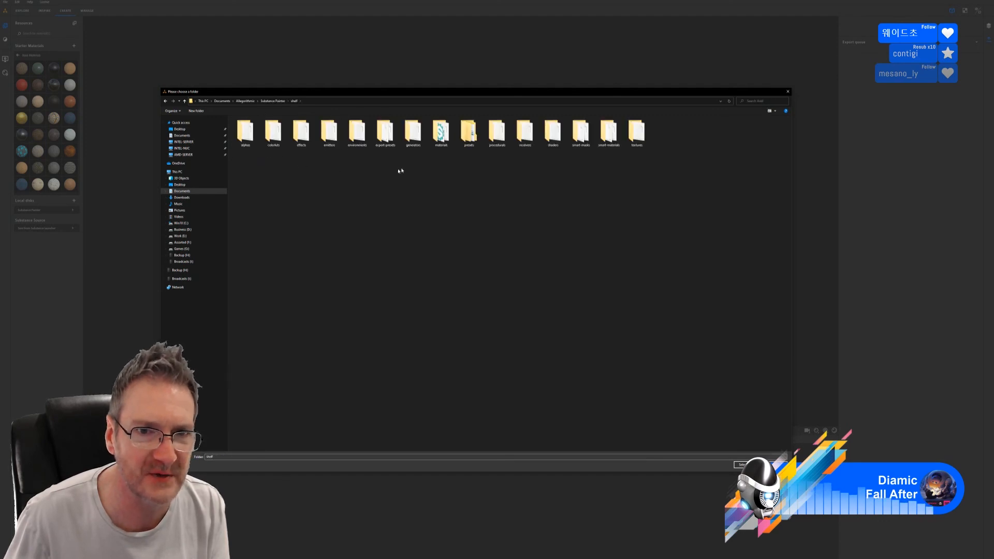
double_click(441, 132)
Create a new folder named MY_Fabric10 inside the materials folder and choose it as the export destination
right_click(485, 298)
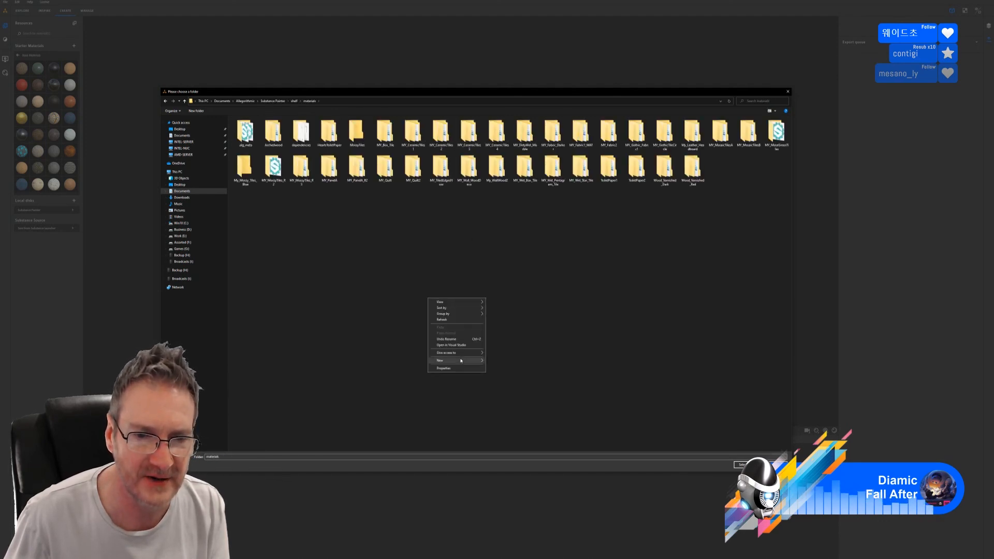
mouse_move(466, 360)
left_click(503, 363)
type("M")
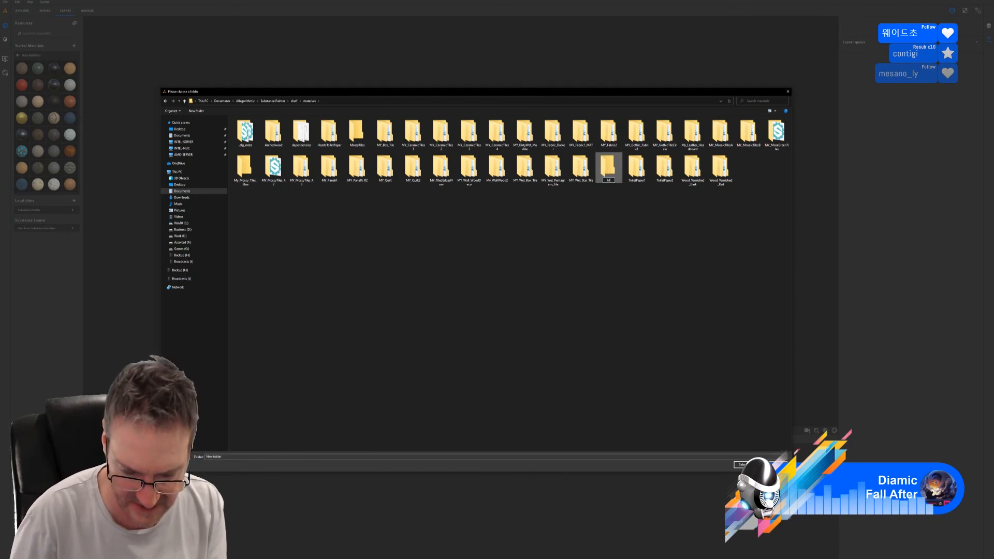
type("Y_Fabric")
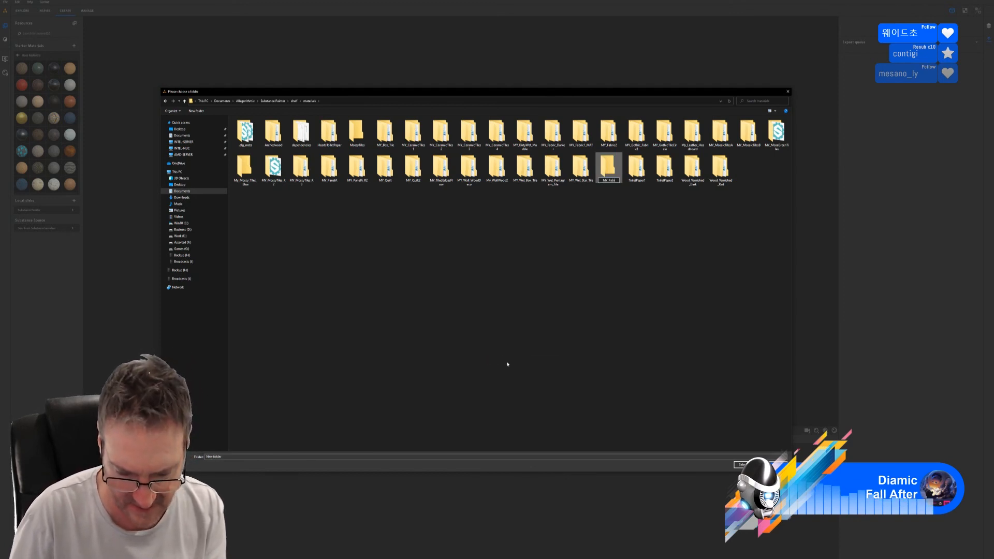
type("10")
key("Return")
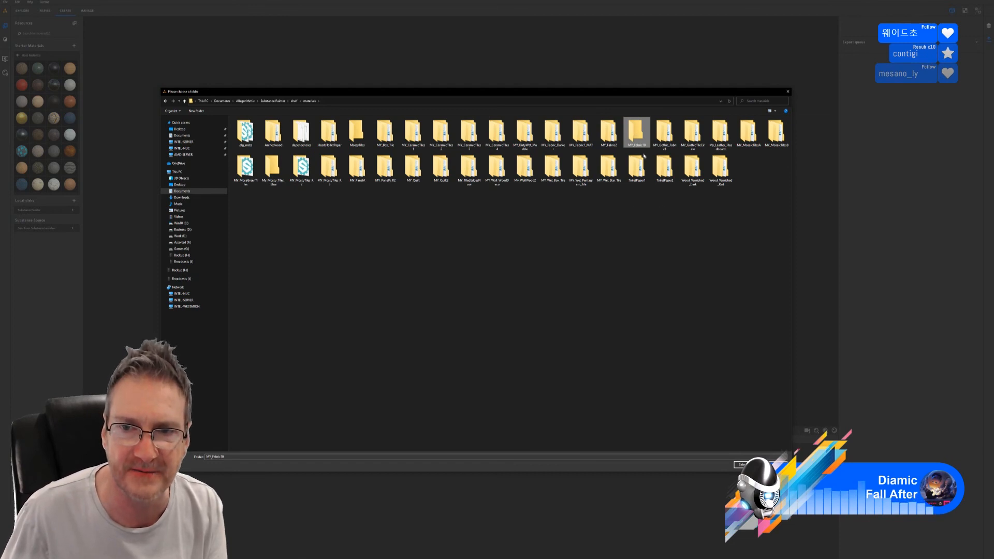
double_click(638, 137)
left_click(742, 464)
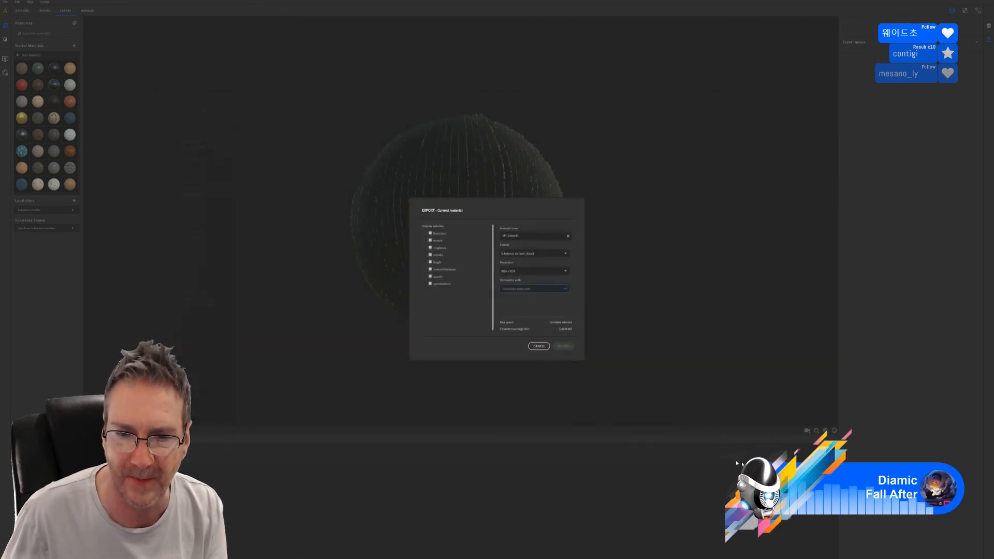
Set the export resolution to 2048 x 2048 and export the material as a Substance archive
left_click(563, 271)
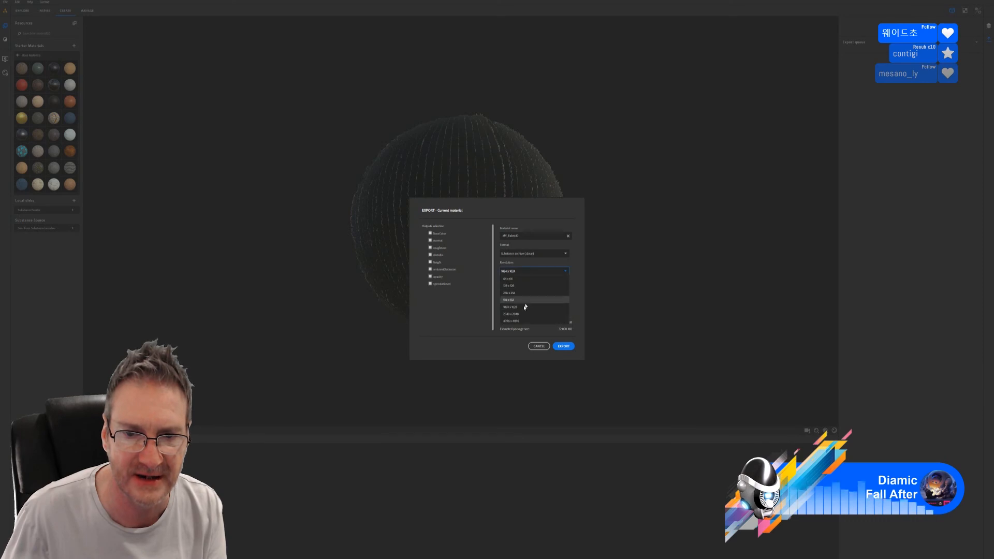
left_click(567, 314)
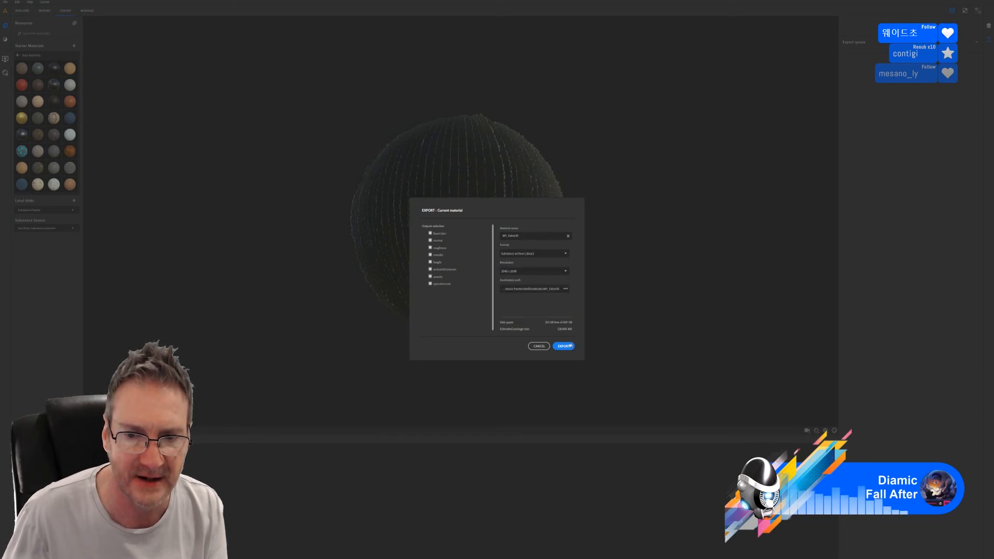
left_click(564, 346)
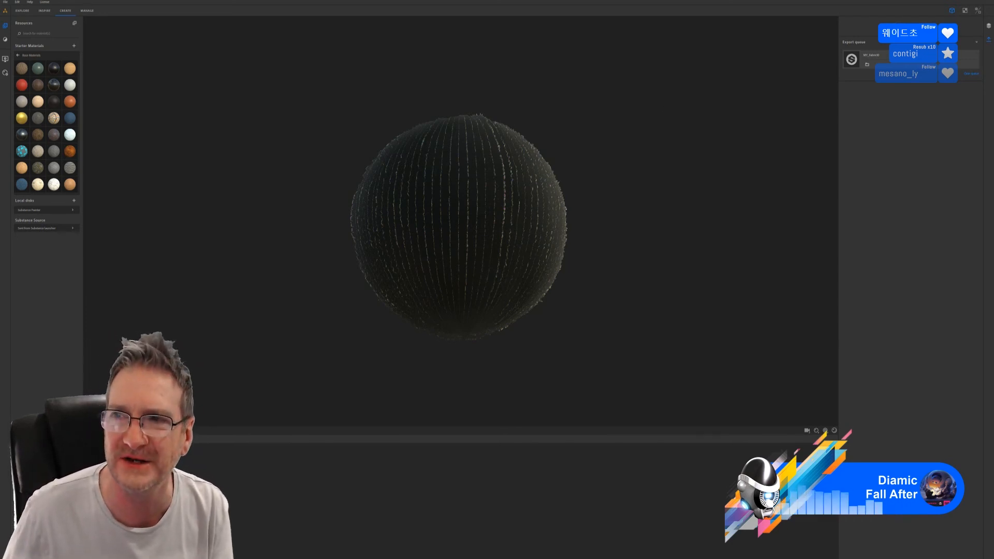
Switch to Substance Painter, collapse the quilt folder, and add the MY_Fabric10 material from the shelf as a layer above it
key("super+d")
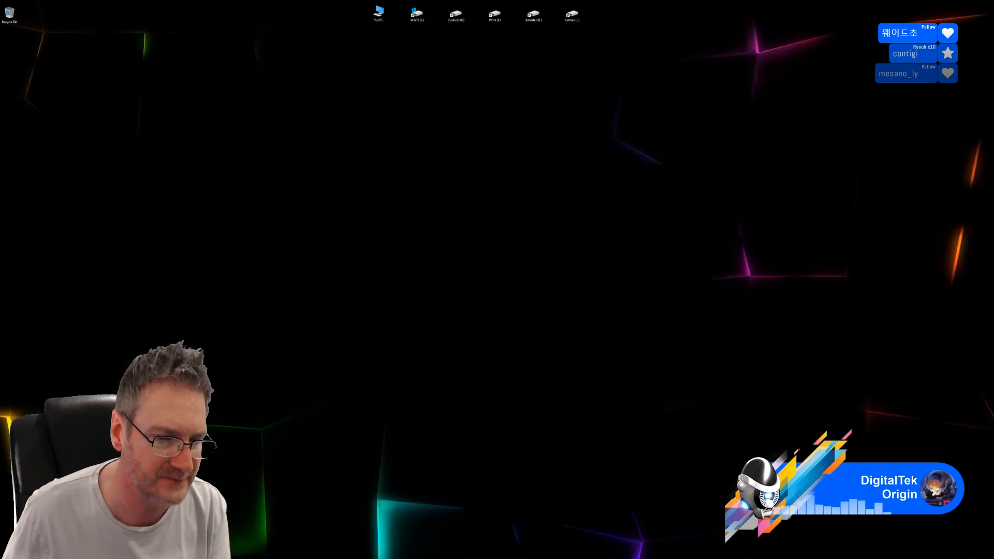
key("alt+Tab")
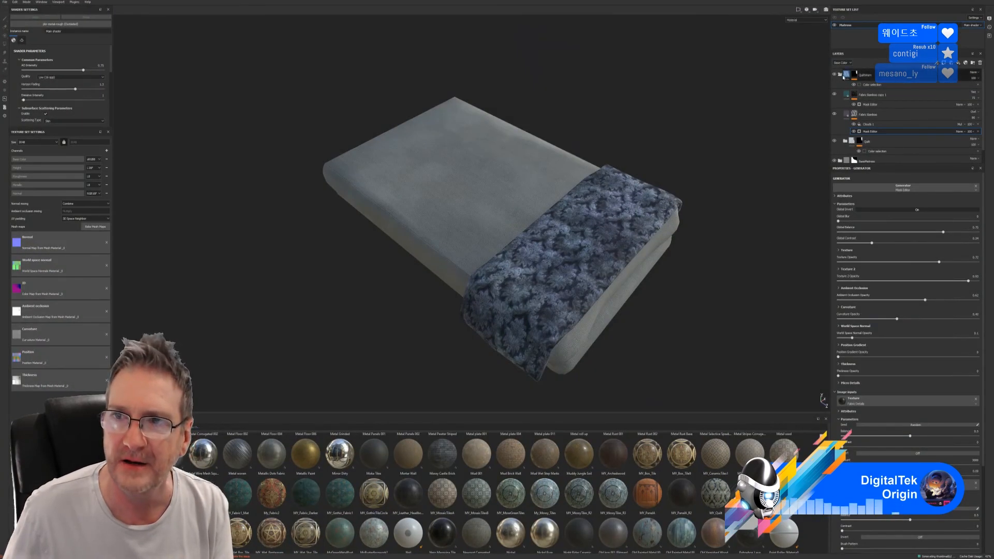
left_click(840, 75)
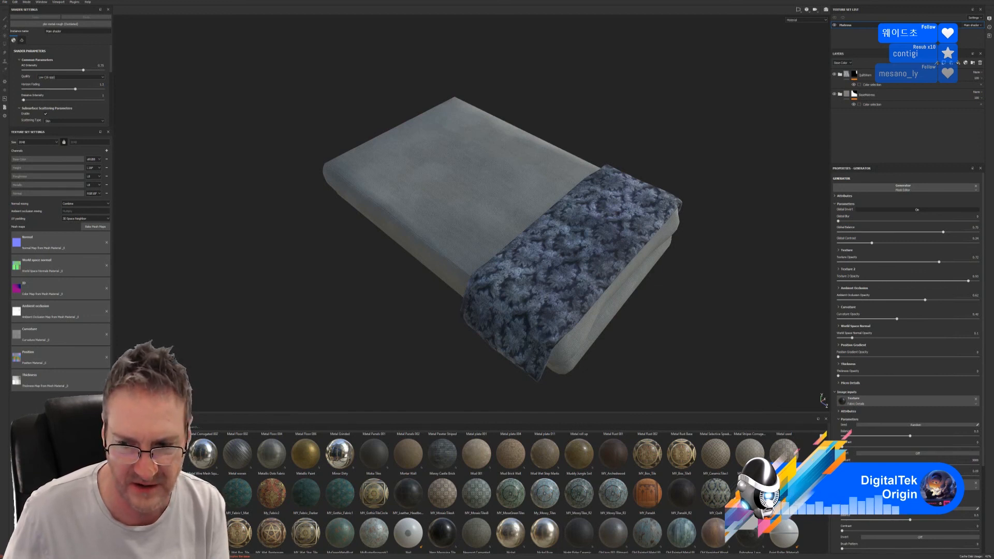
scroll(512, 493, "down", 1)
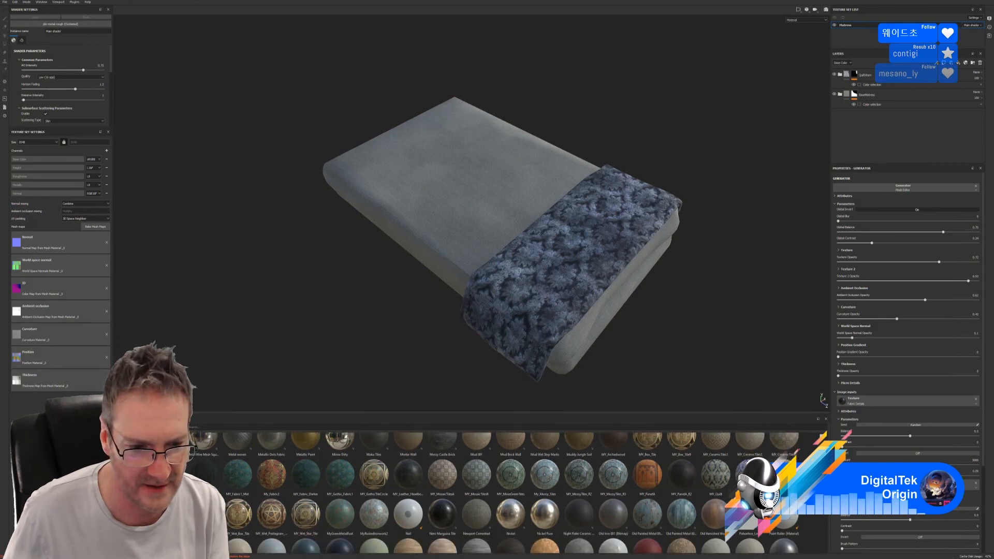
scroll(512, 493, "up", 1)
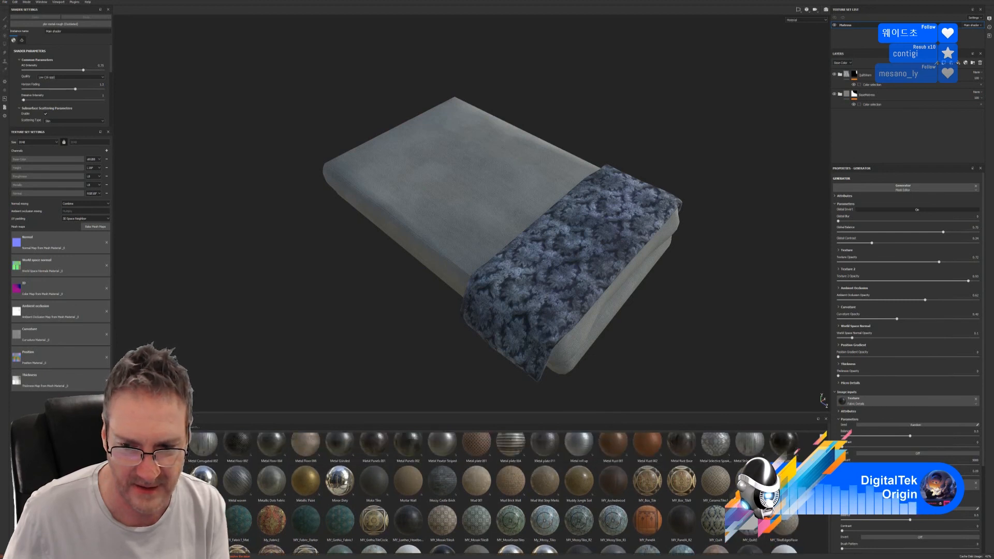
scroll(512, 493, "down", 1)
scroll(511, 492, "up", 1)
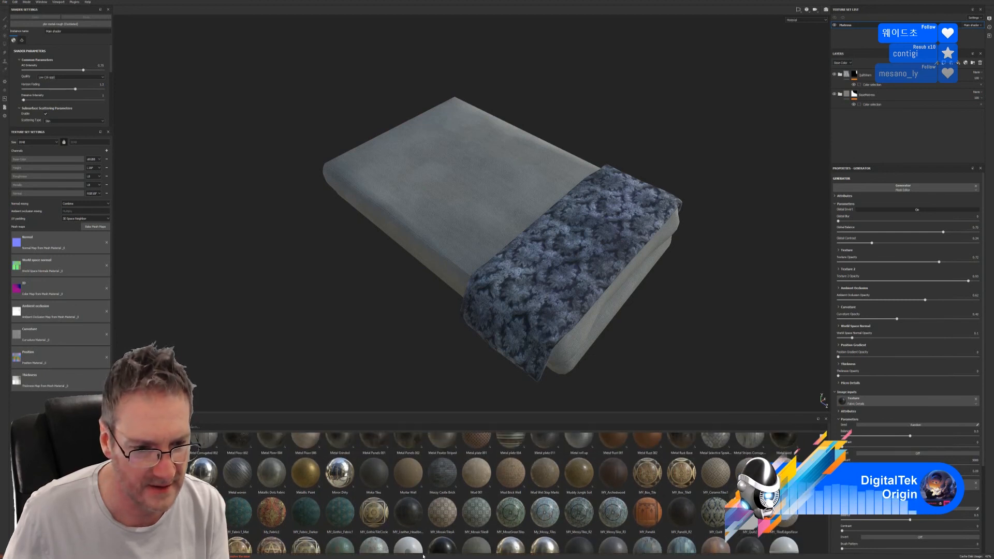
left_click_drag(207, 517, 878, 74)
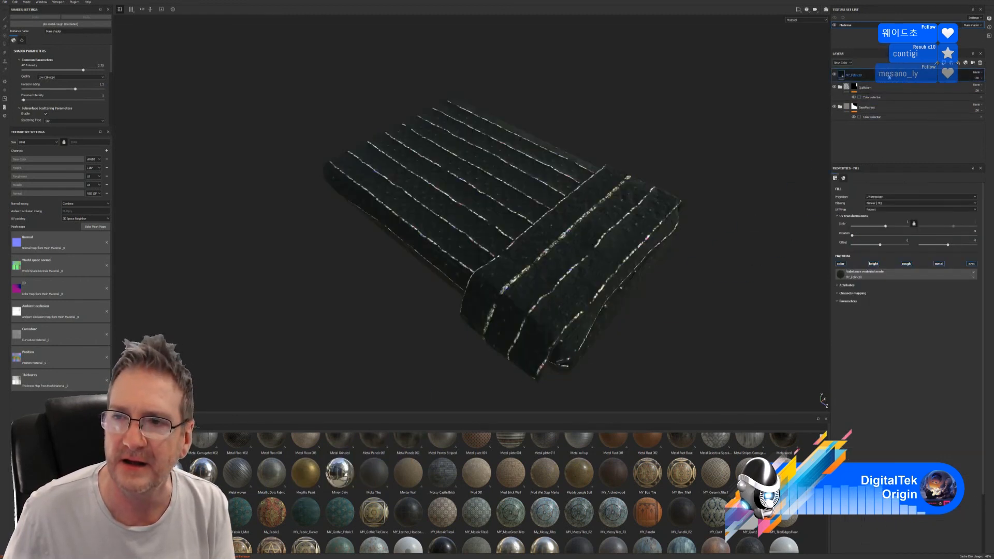
Add a color selection mask to the MY_Fabric10 layer and pick the quilt's ID color
right_click(888, 76)
left_click(928, 96)
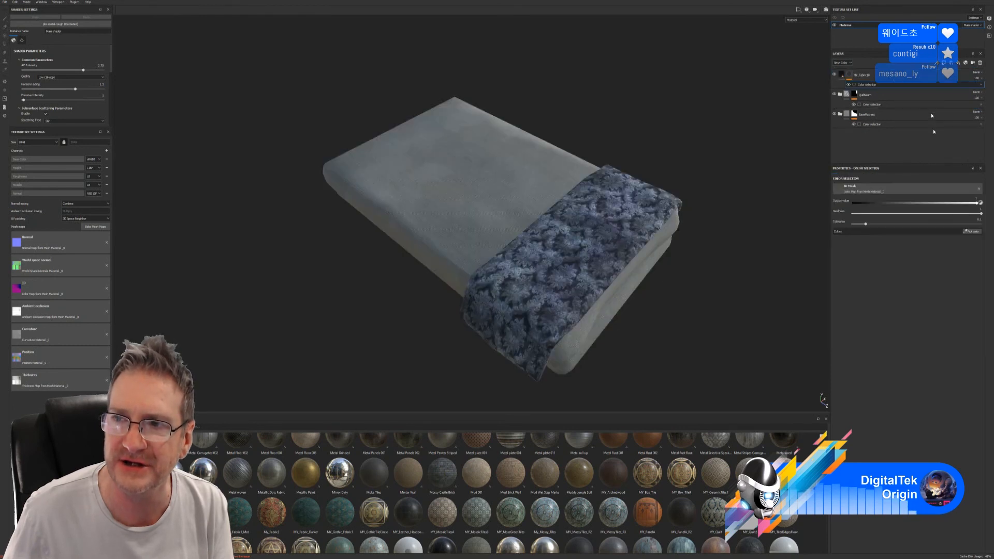
left_click(974, 232)
left_click(590, 259)
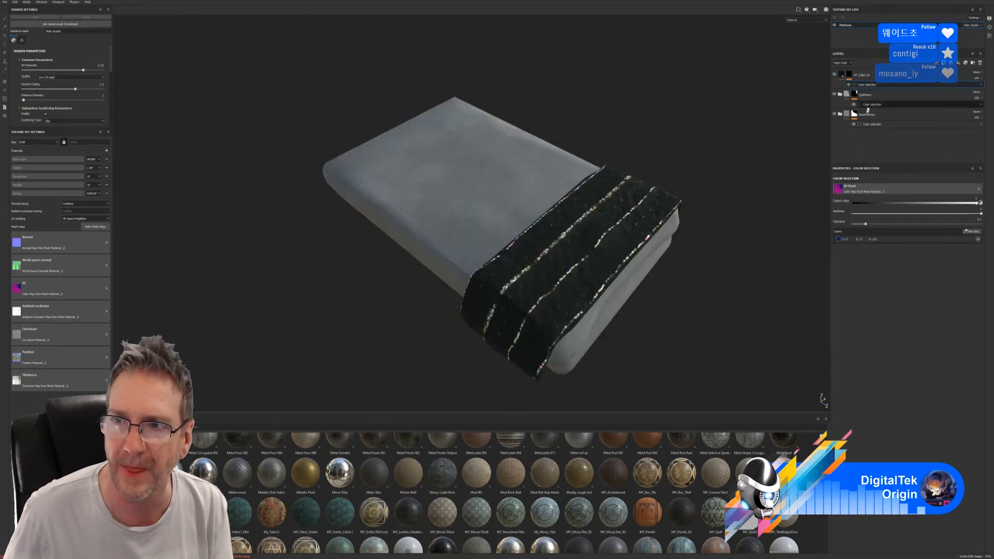
Increase the MY_Fabric10 fill's UV scale so the stripes tile finely across the quilt, and inspect the weave up close
left_click(841, 74)
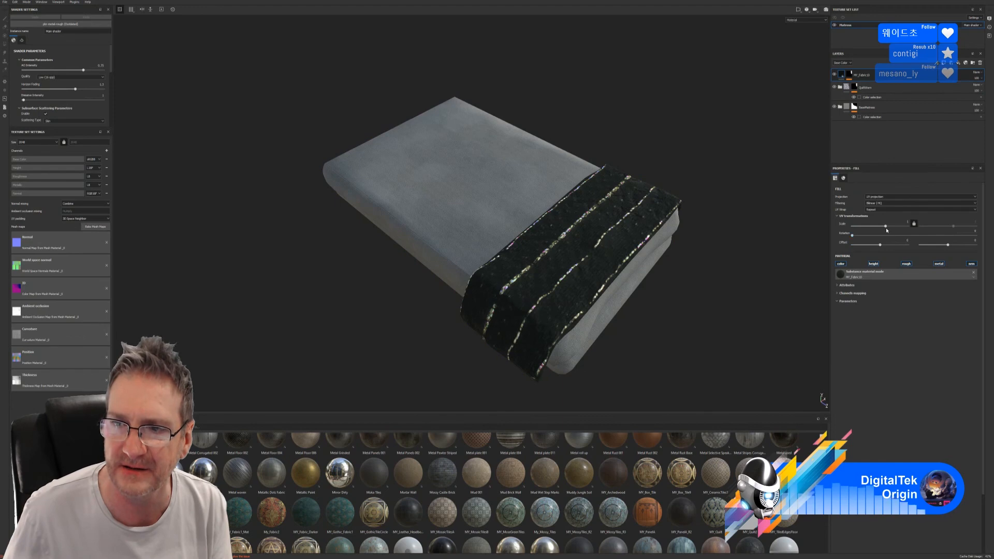
left_click_drag(885, 226, 894, 227)
scroll(595, 277, "up", 6)
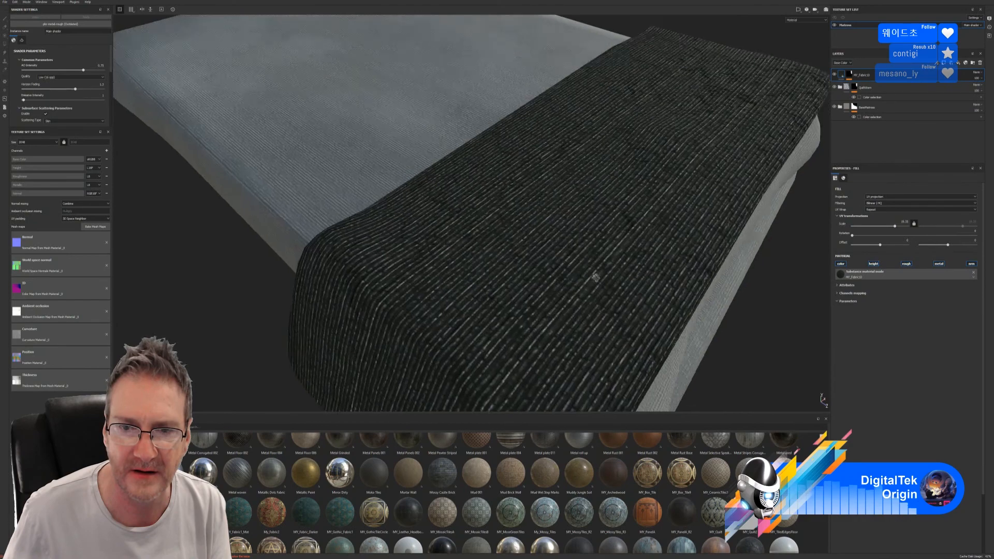
left_click_drag(595, 277, 653, 243, "alt")
right_click_drag(653, 244, 562, 286, "alt")
left_click_drag(562, 286, 556, 264, "alt")
right_click_drag(580, 278, 580, 282, "alt")
left_click_drag(557, 281, 584, 289, "alt")
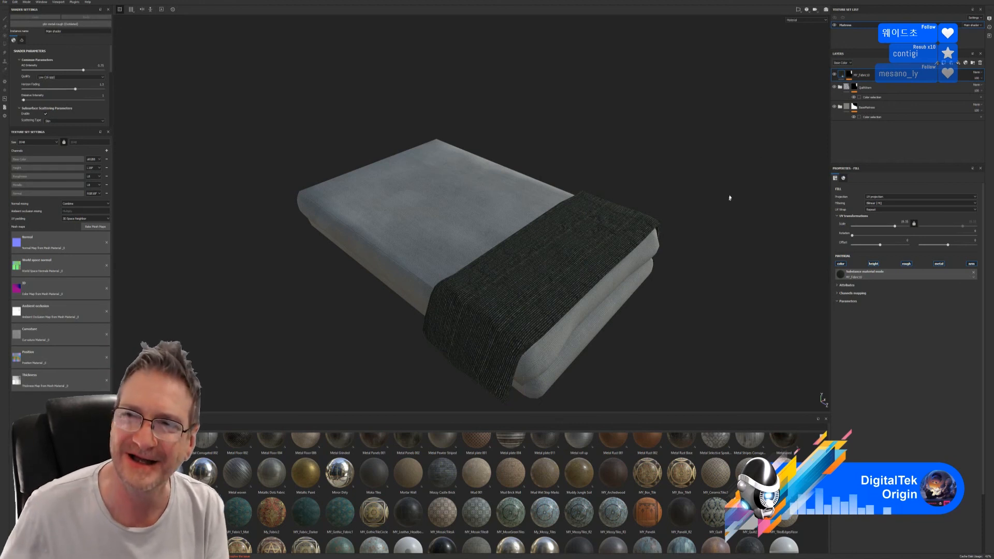
Toggle the MY_Fabric10 layer's visibility repeatedly to compare the striped fabric with the patterned quilt beneath
left_click(835, 76)
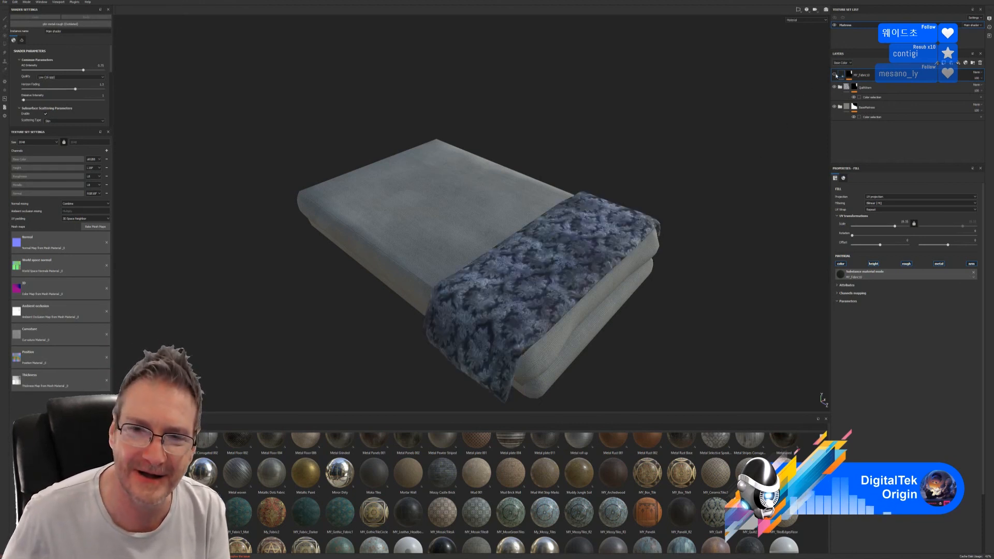
left_click(835, 75)
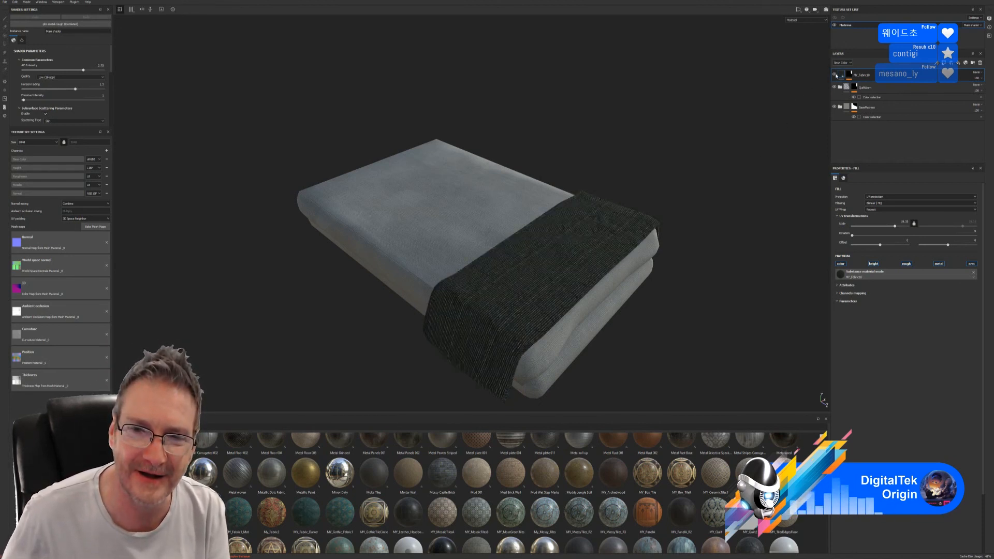
left_click(834, 75)
left_click(835, 75)
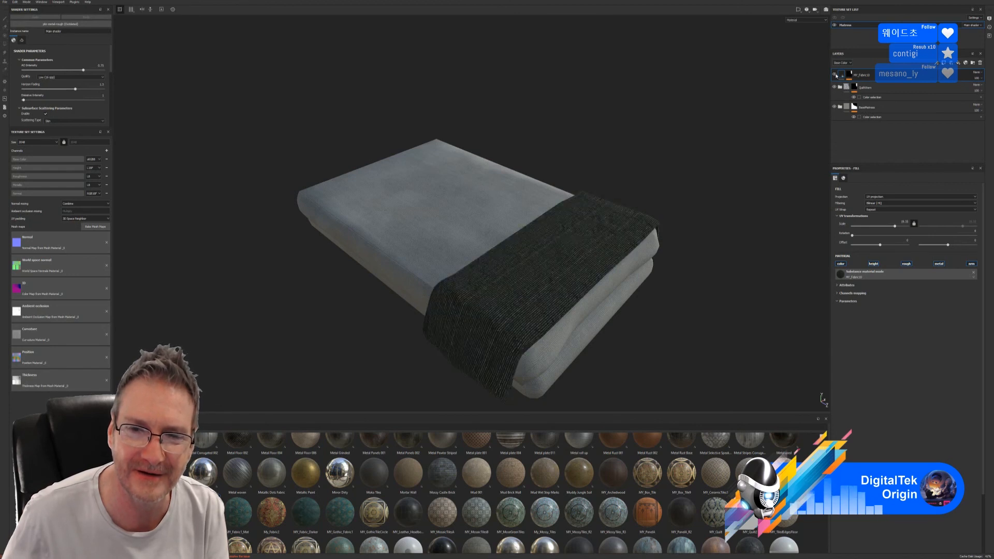
left_click(834, 75)
left_click(835, 76)
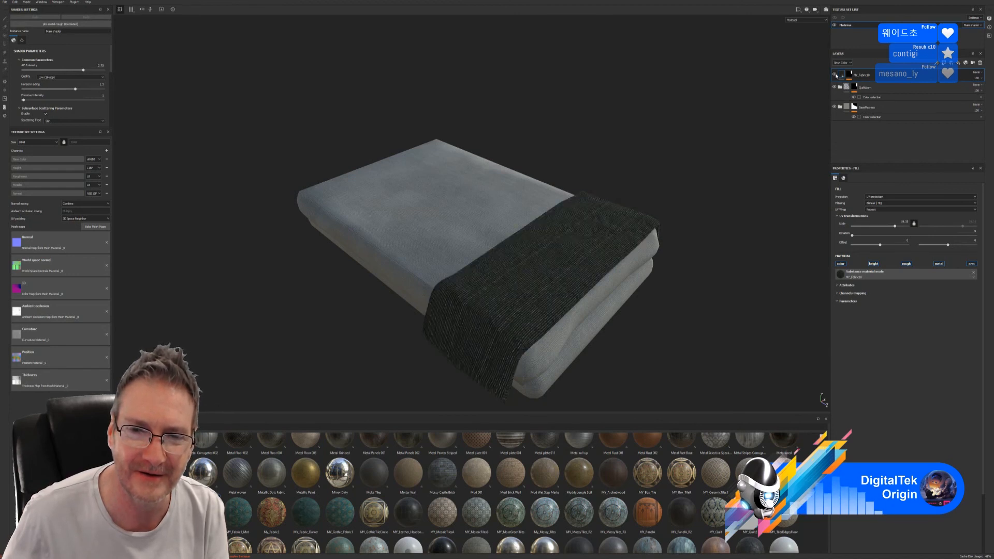
Try different blending modes on the MY_Fabric10 layer and inspect how its weave combines with the patterned quilt up close
scroll(495, 309, "up", 2)
scroll(496, 309, "up", 2)
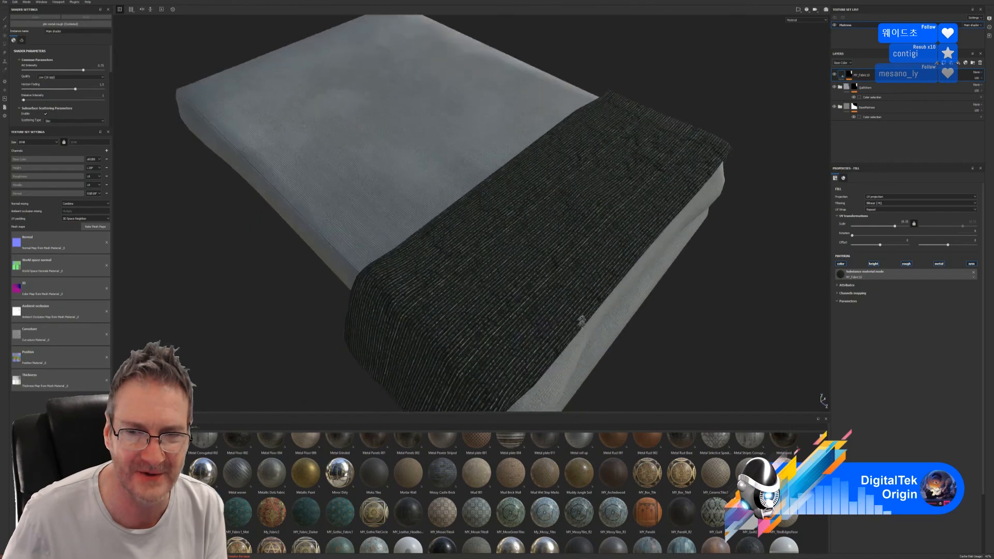
left_click(977, 73)
left_click(967, 85)
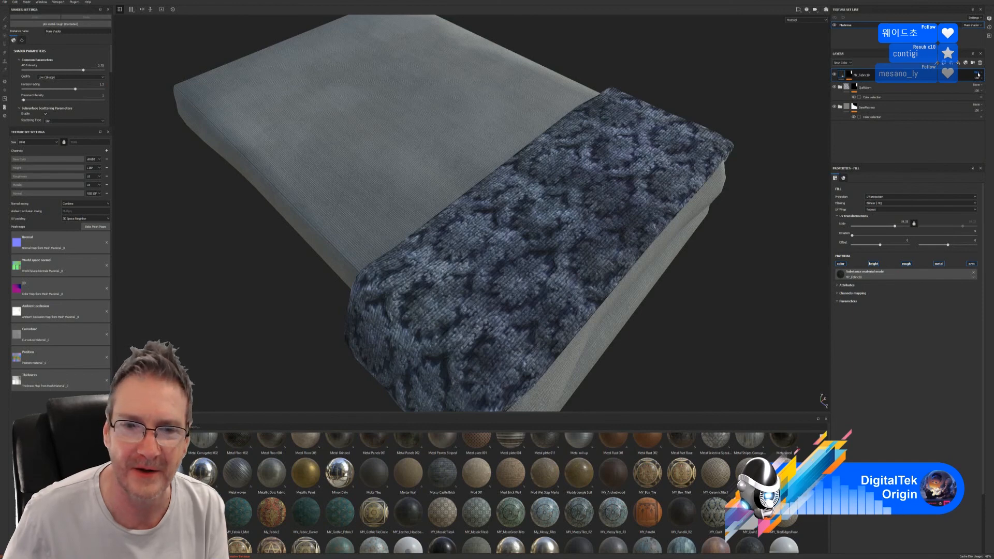
scroll(977, 75, "down", 3)
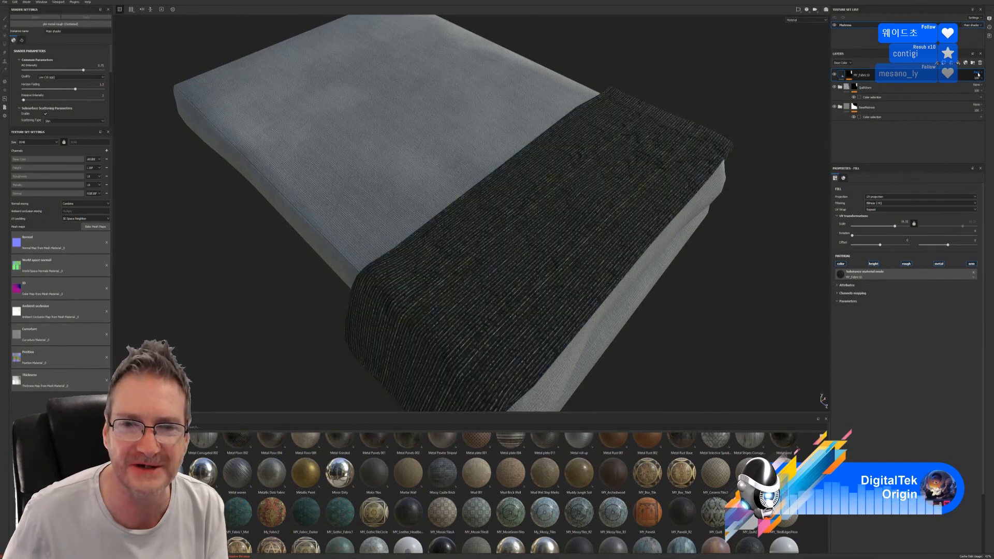
scroll(978, 75, "down", 4)
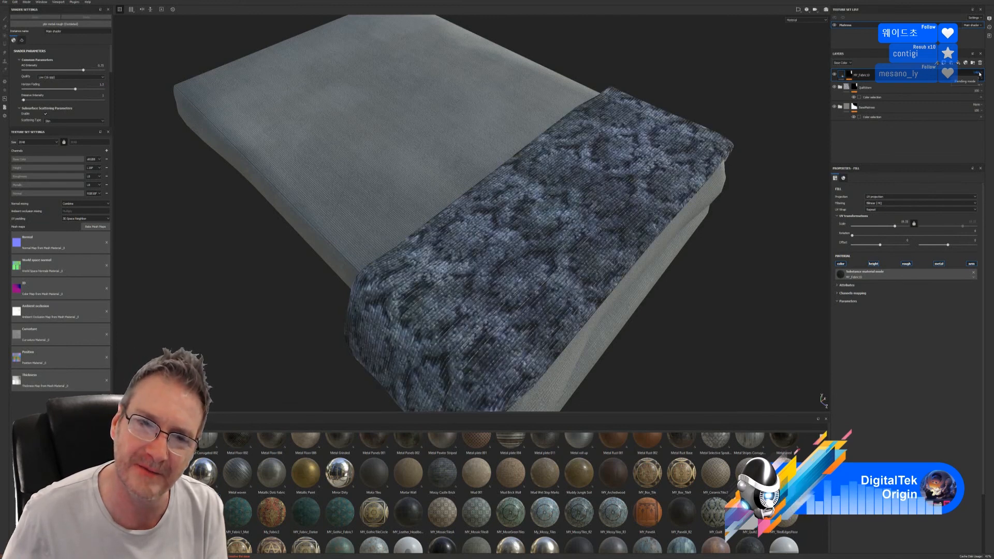
scroll(978, 74, "down", 1)
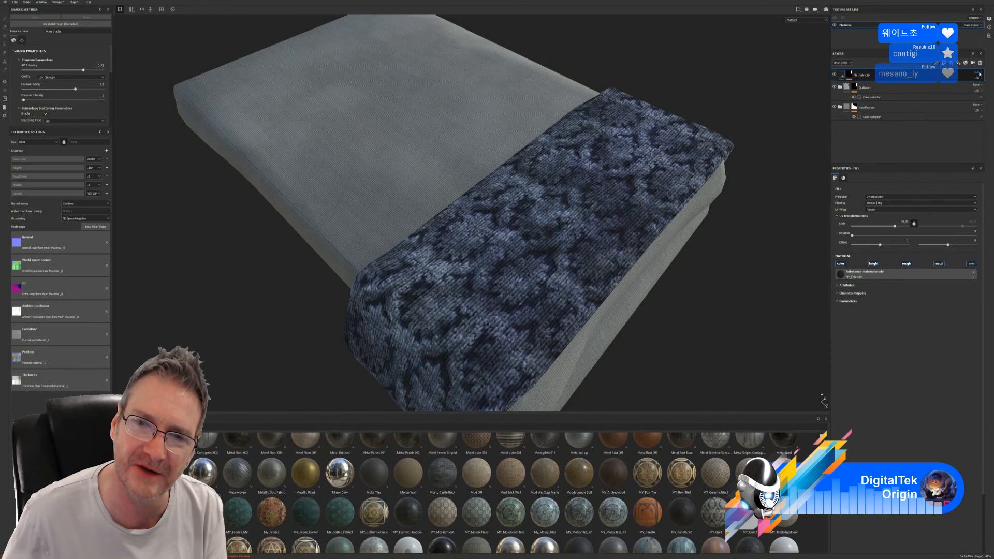
scroll(539, 259, "up", 5)
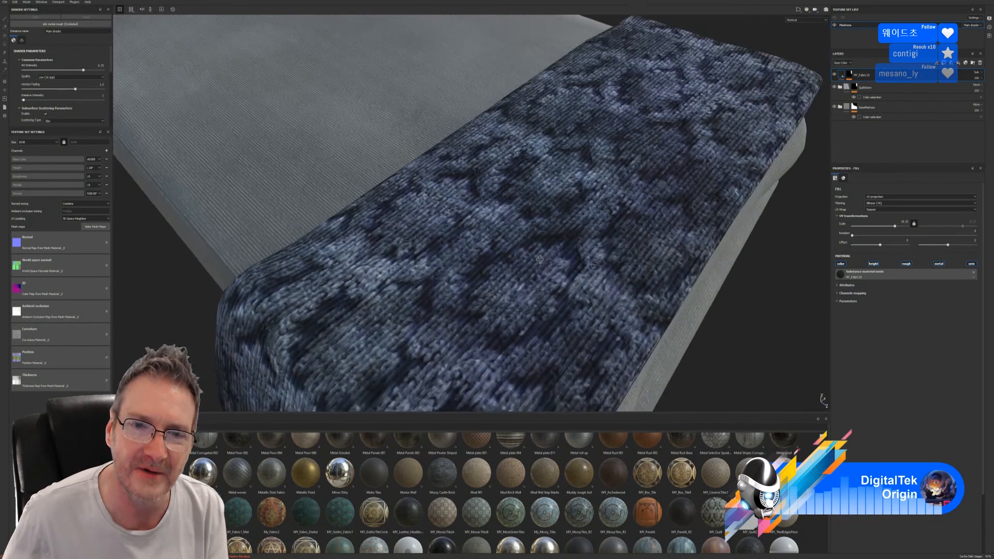
right_click_drag(540, 259, 311, 310, "alt")
left_click_drag(311, 311, 565, 234, "alt")
Cycle through the MY_Fabric10 layer's blending modes and keep one that shows the blue quilt pattern through the weave
left_click(981, 73)
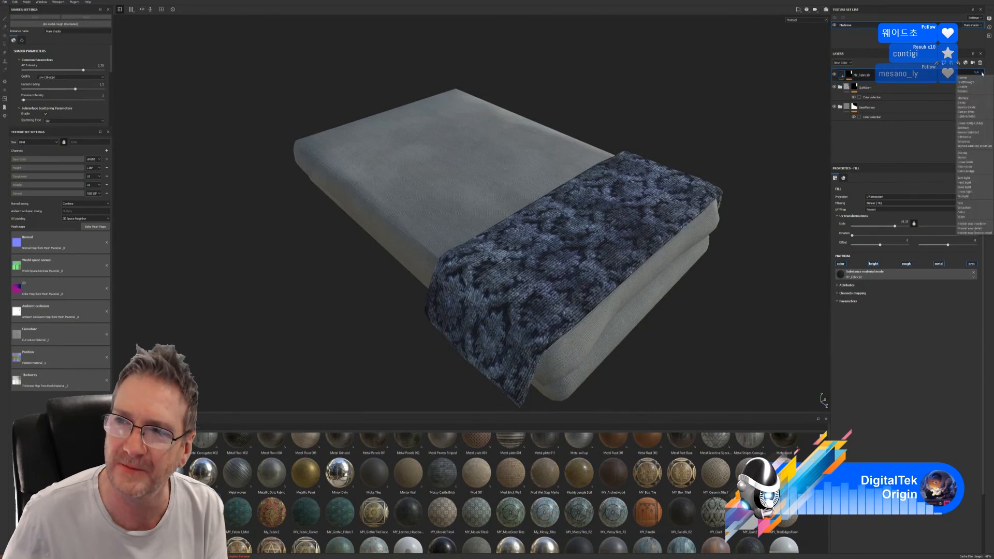
left_click(971, 135)
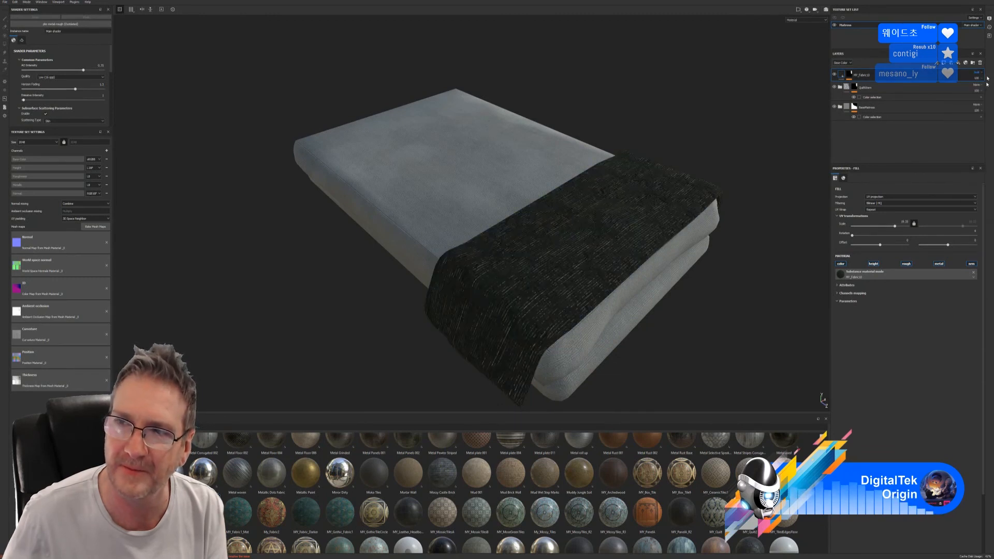
scroll(979, 74, "down", 1)
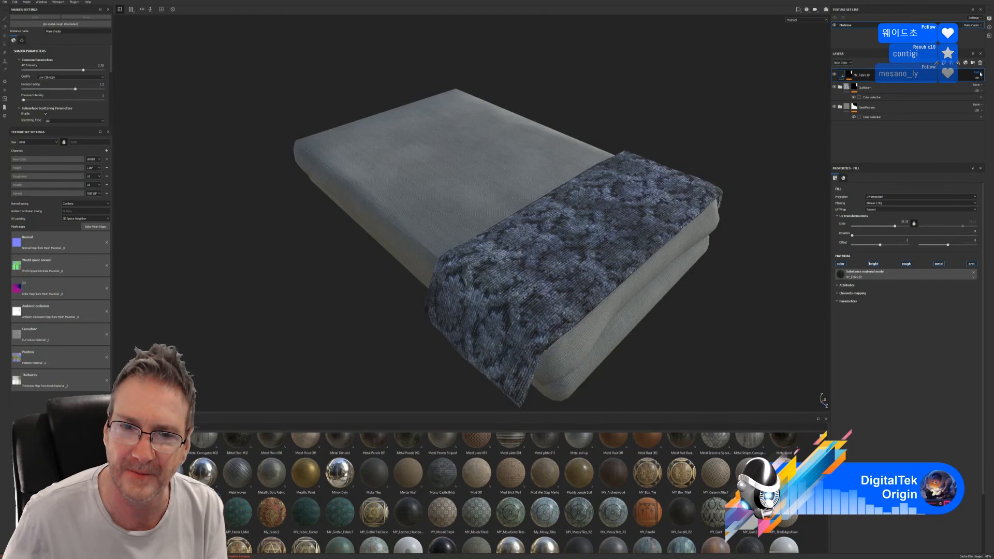
scroll(980, 74, "down", 3)
scroll(979, 74, "down", 1)
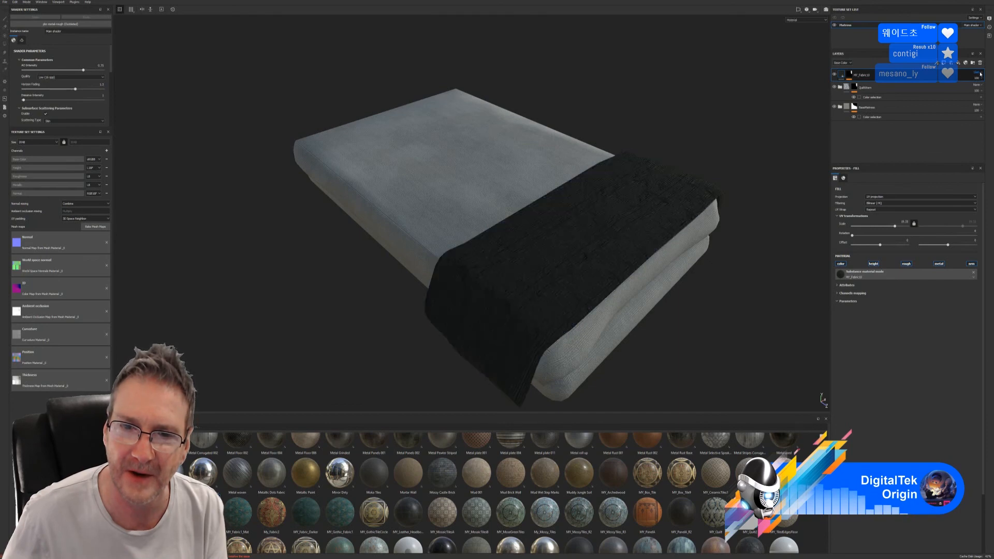
scroll(980, 74, "down", 1)
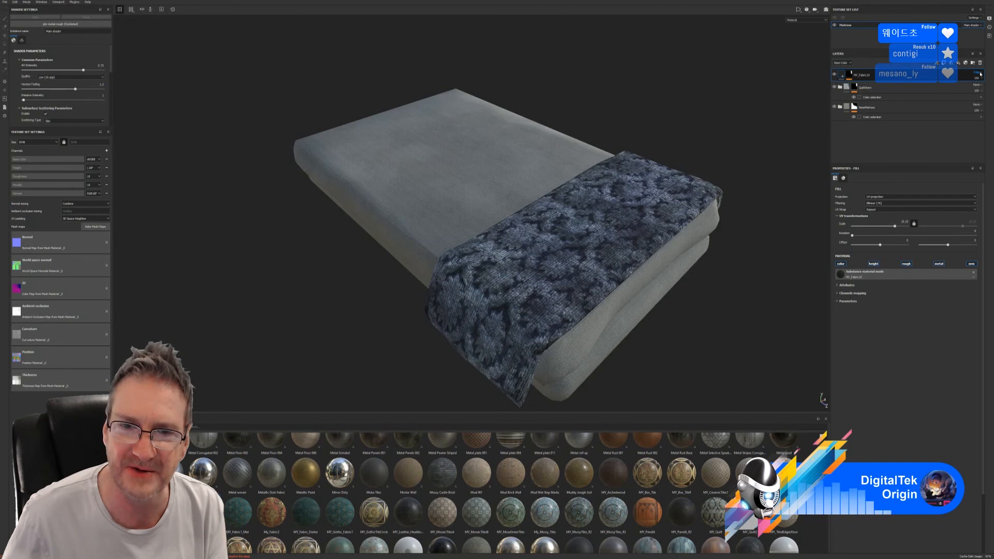
scroll(979, 74, "down", 1)
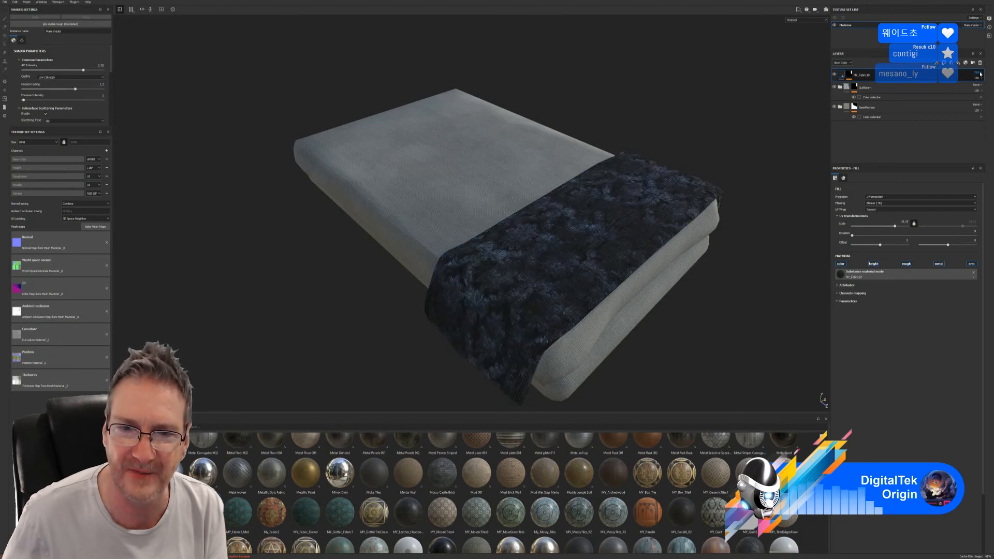
scroll(979, 74, "down", 1)
scroll(979, 74, "down", 1)
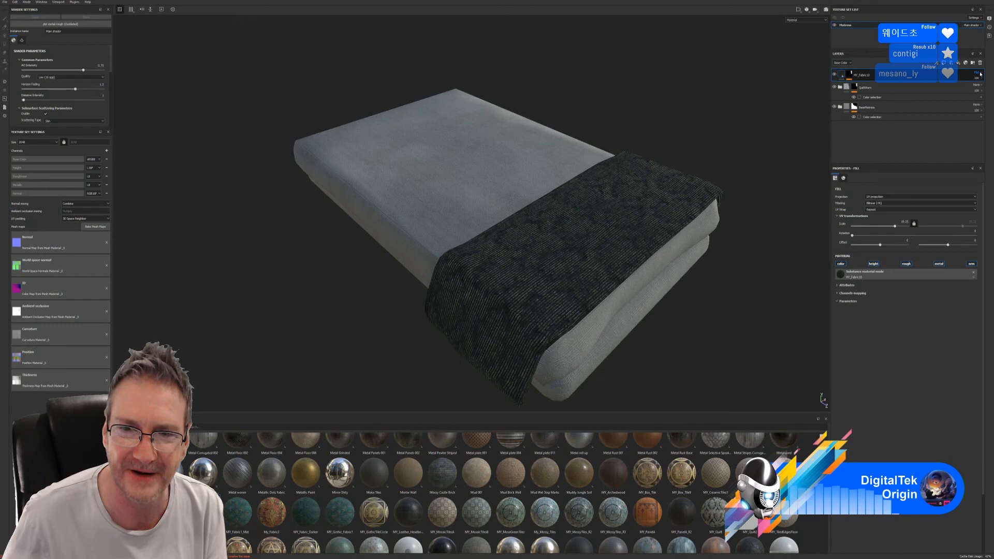
scroll(979, 74, "down", 4)
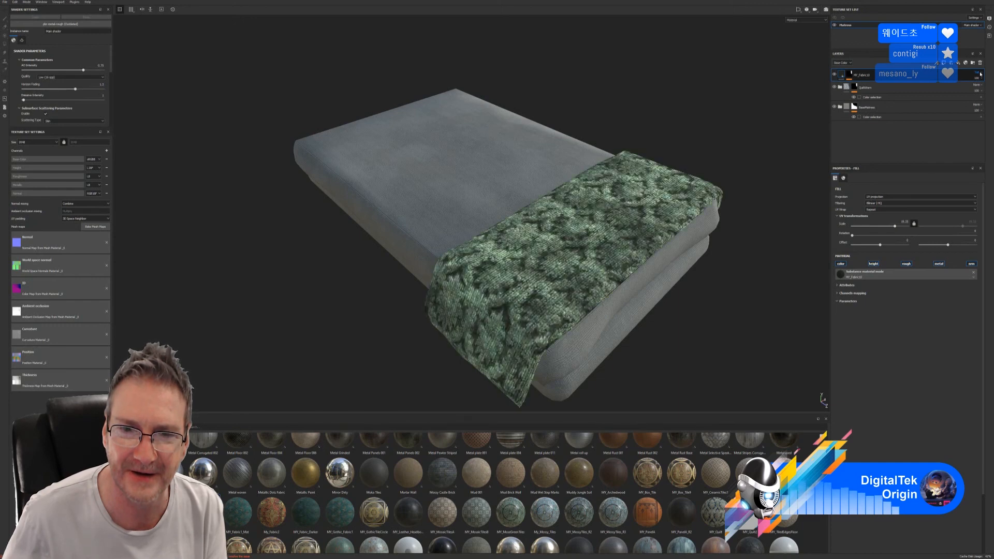
scroll(980, 74, "down", 2)
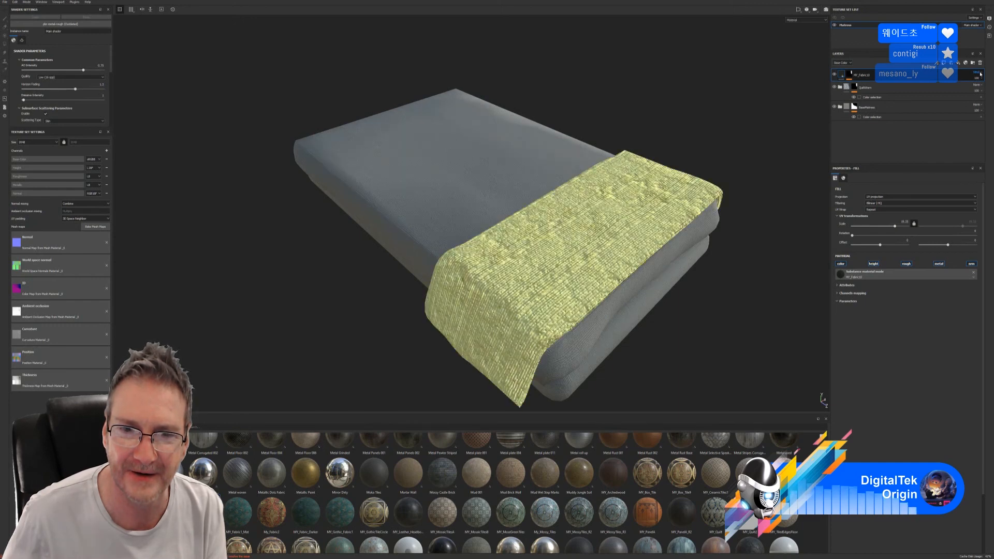
scroll(979, 74, "down", 3)
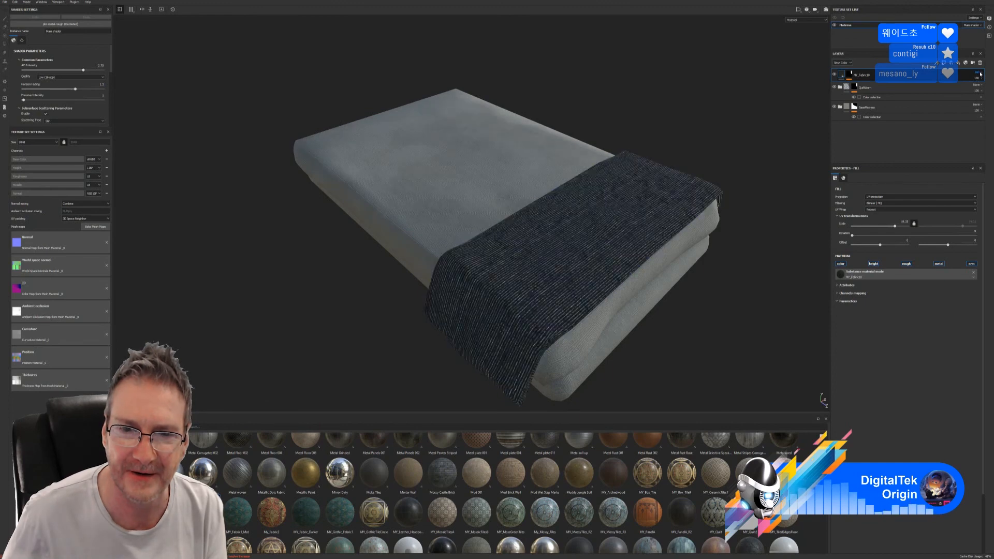
scroll(979, 74, "down", 3)
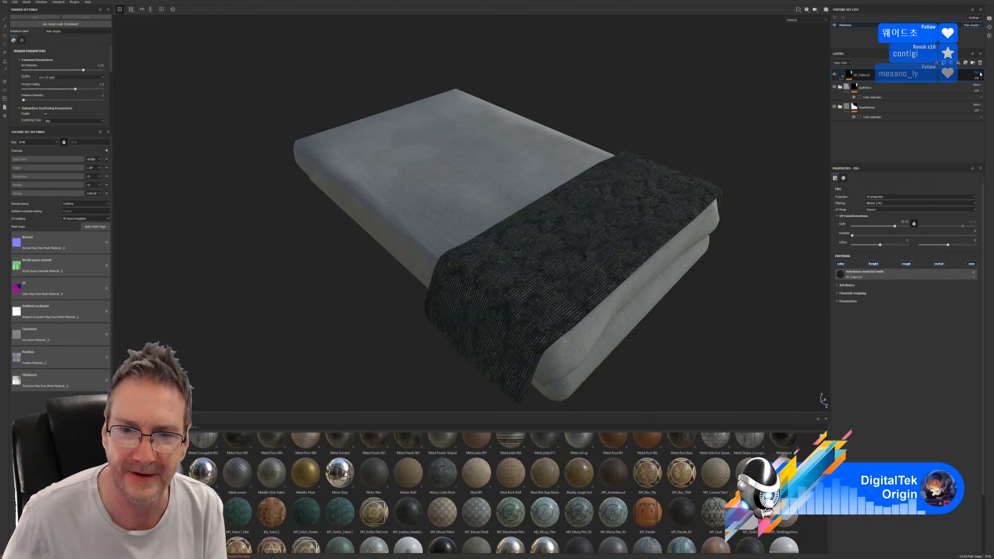
scroll(979, 74, "down", 1)
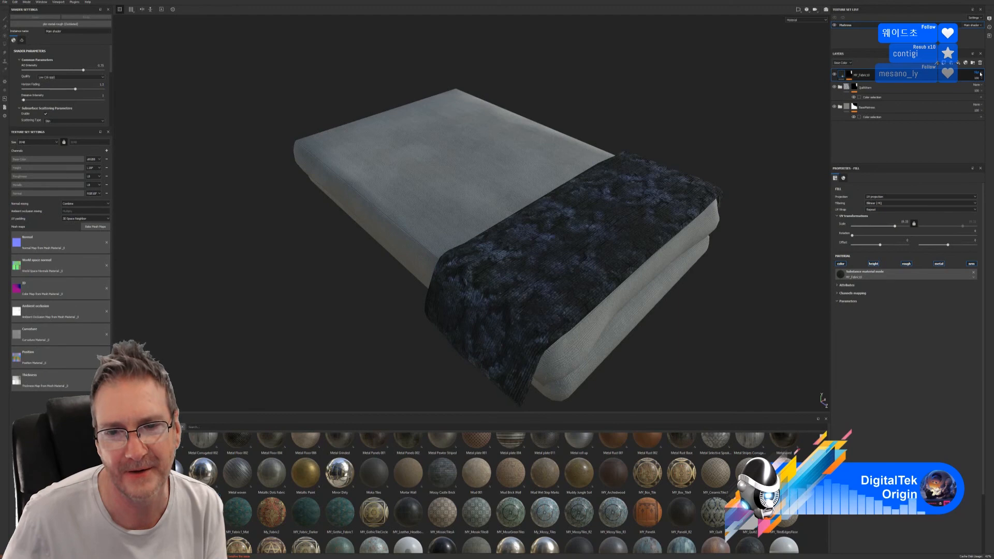
scroll(980, 74, "down", 1)
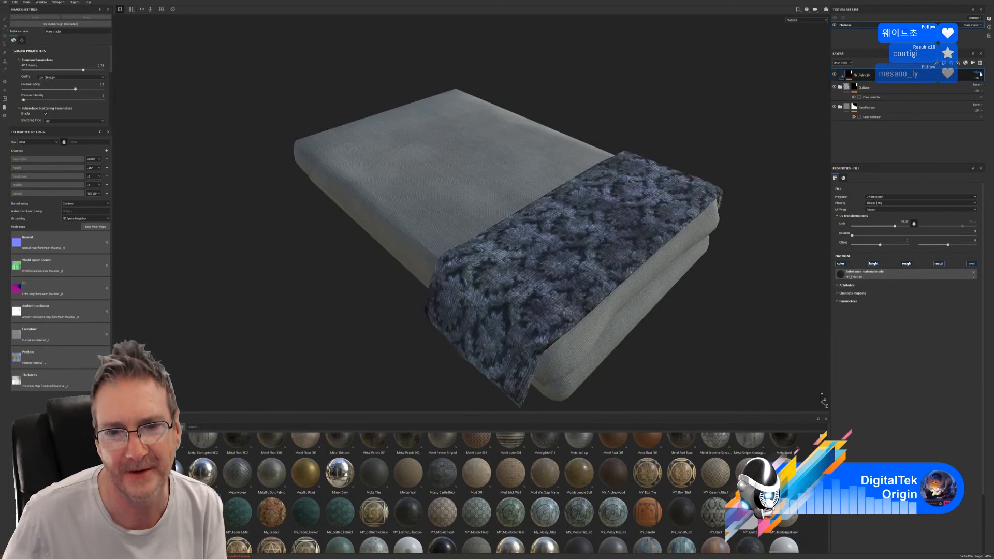
scroll(980, 74, "down", 1)
scroll(980, 74, "down", 1)
scroll(980, 74, "down", 1)
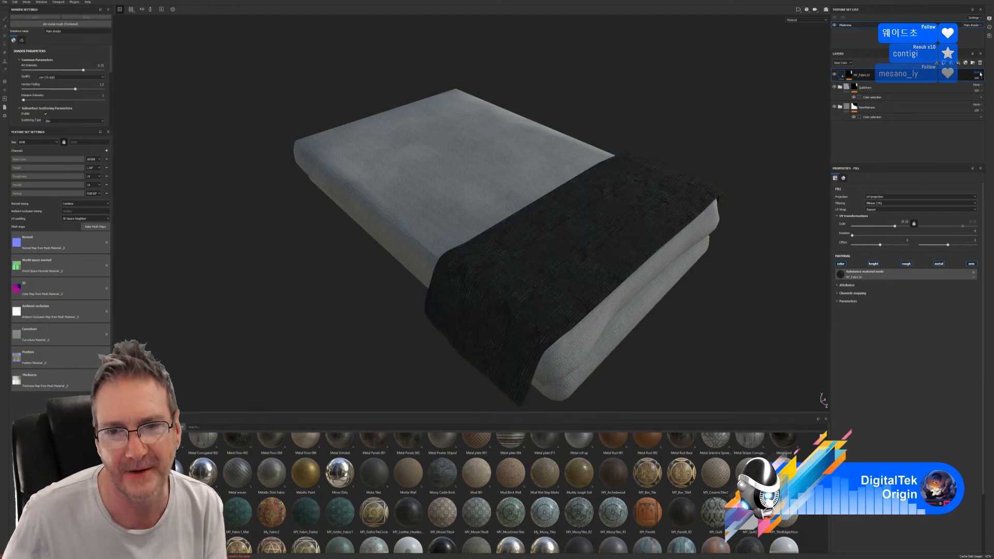
scroll(979, 74, "down", 1)
scroll(979, 74, "down", 1)
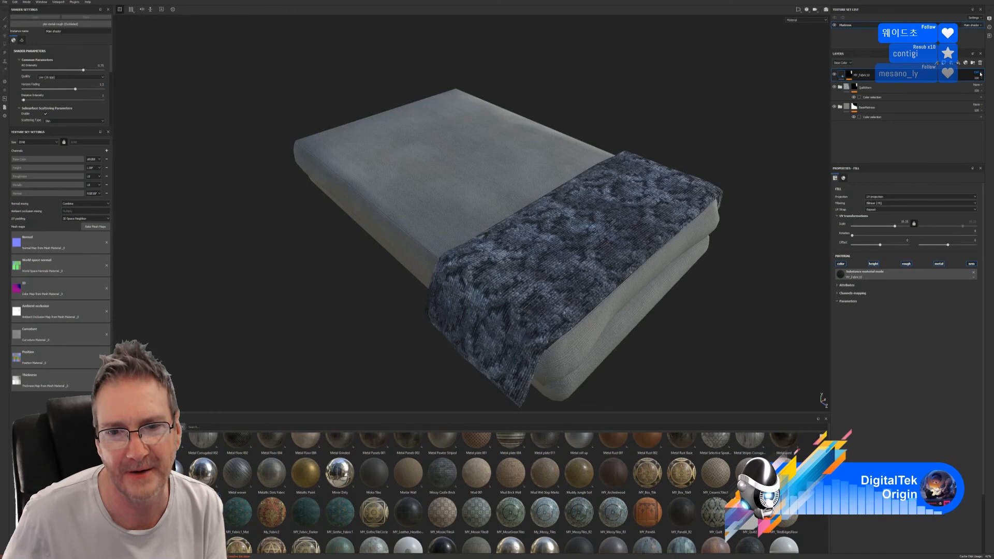
scroll(979, 74, "down", 1)
scroll(979, 74, "down", 1)
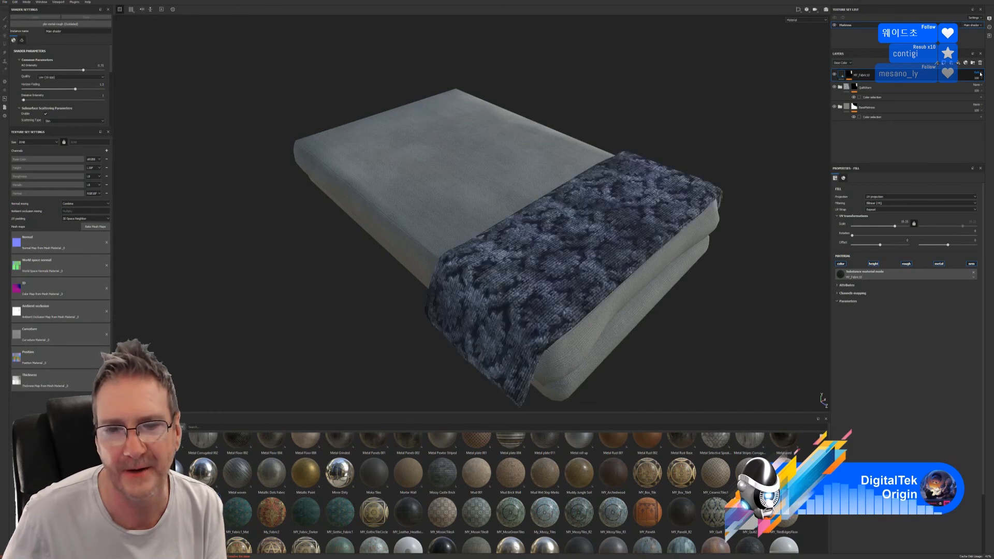
scroll(980, 74, "down", 1)
scroll(979, 74, "down", 1)
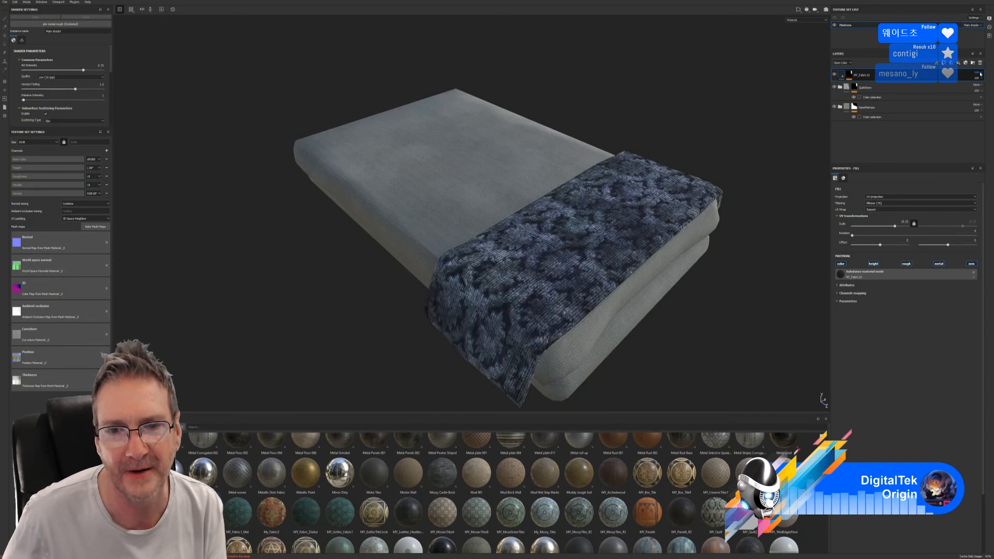
scroll(979, 74, "down", 1)
scroll(979, 74, "down", 1)
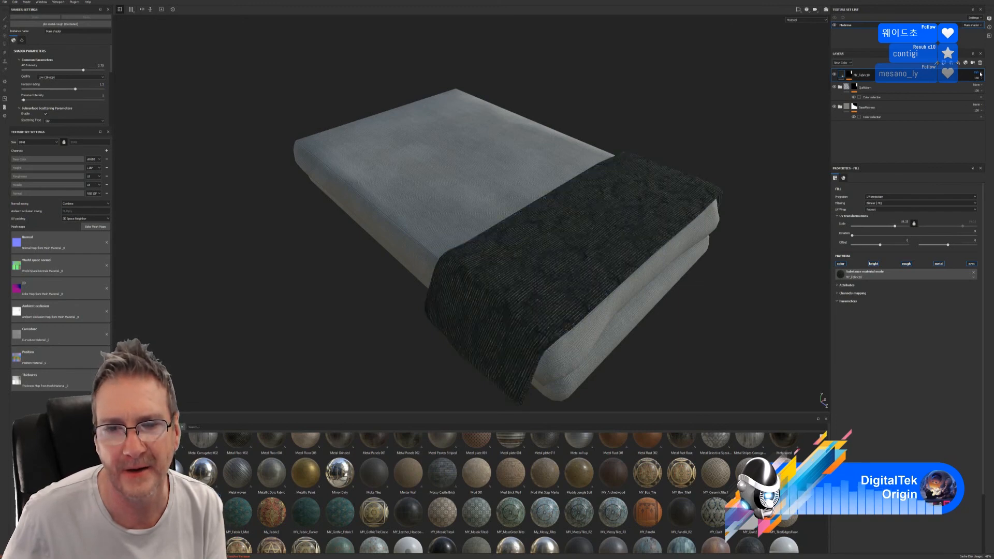
scroll(979, 74, "down", 1)
scroll(980, 74, "down", 4)
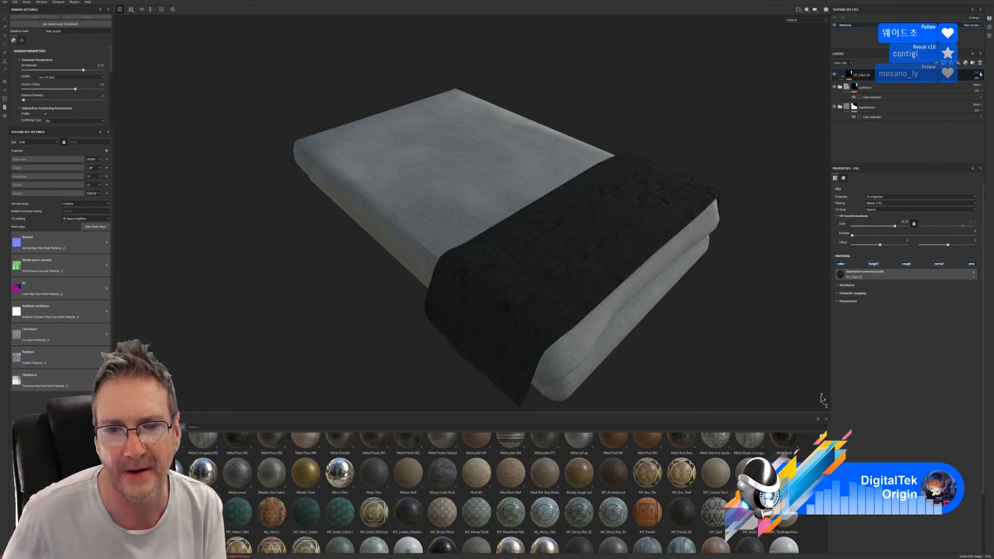
scroll(979, 74, "down", 3)
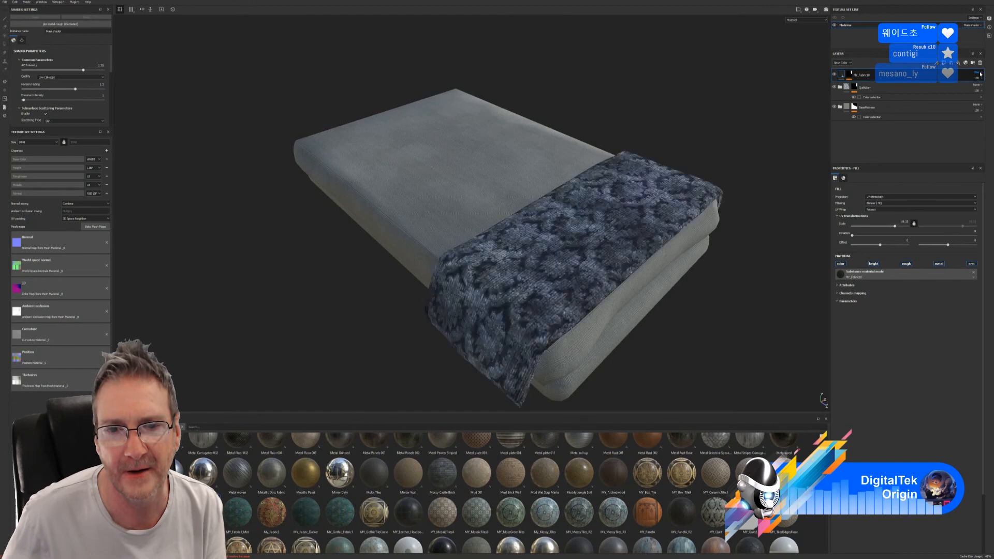
scroll(979, 74, "down", 1)
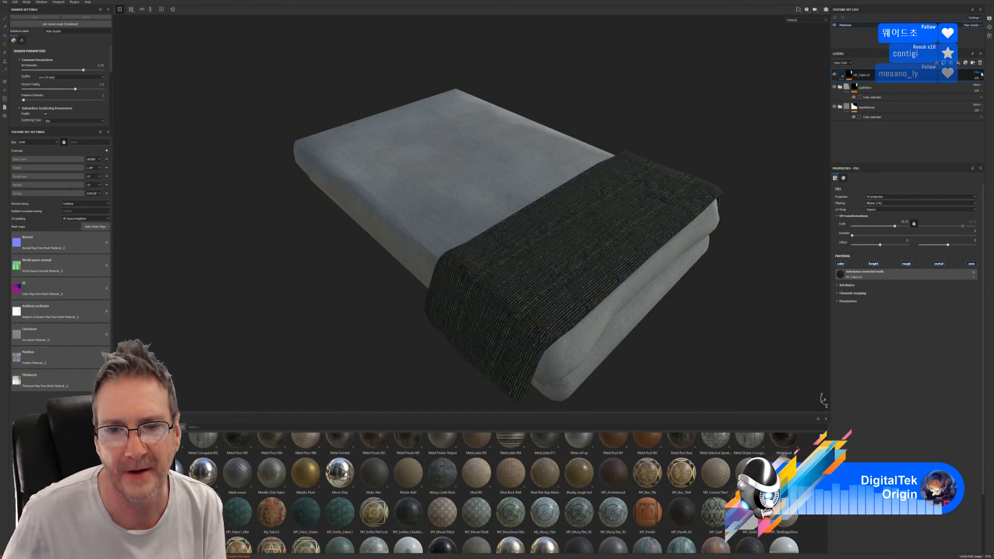
scroll(981, 74, "down", 4)
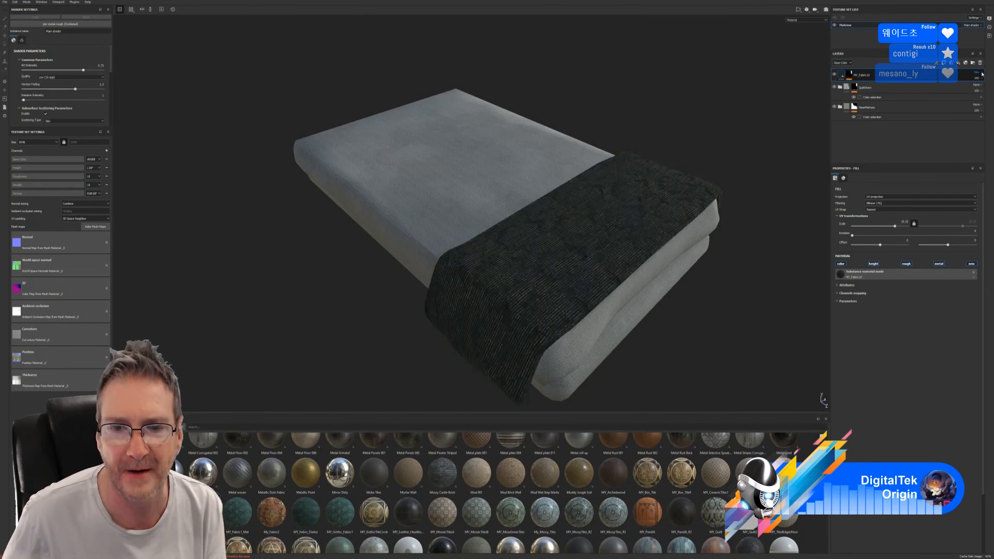
scroll(981, 74, "down", 1)
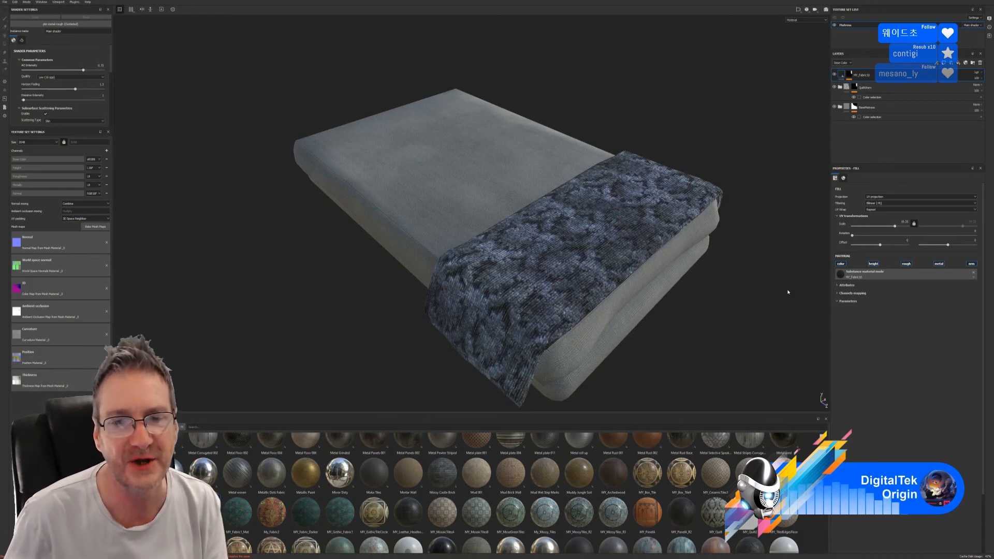
Increase the MY_Fabric10 fill's UV scale slightly for a finer weave, and hide the layer to compare the quilt without it
scroll(589, 154, "up", 10)
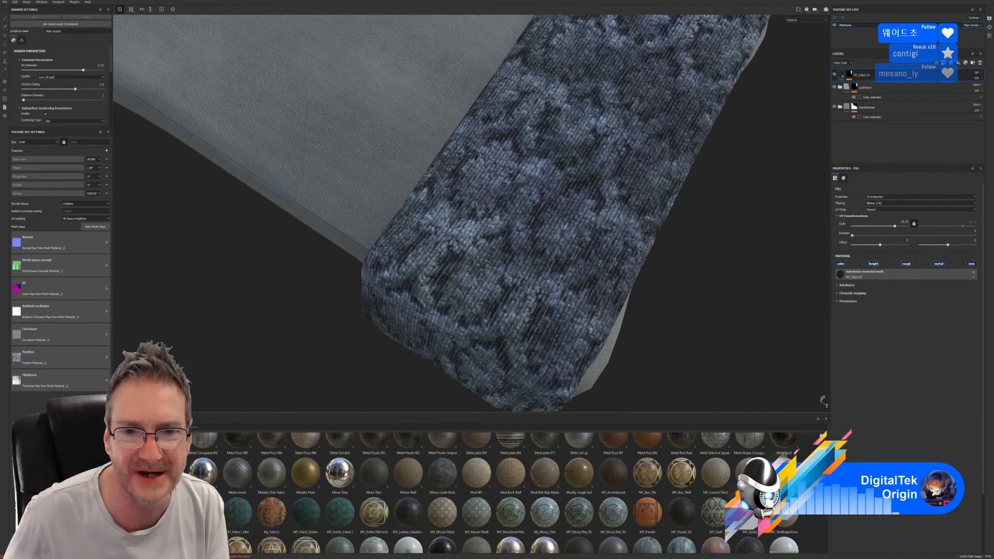
right_click_drag(601, 263, 595, 218, "alt")
left_click_drag(596, 218, 670, 209, "alt")
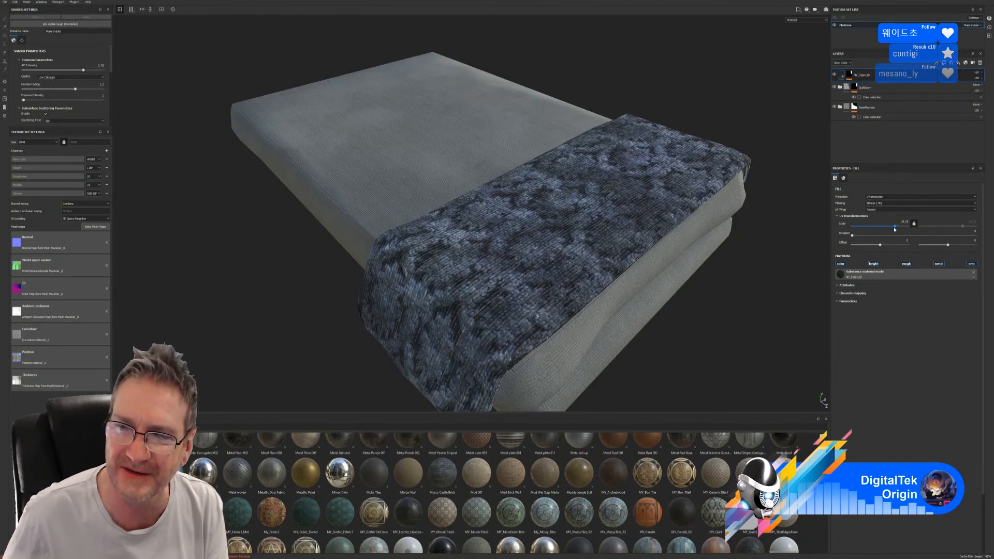
left_click_drag(895, 229, 899, 227)
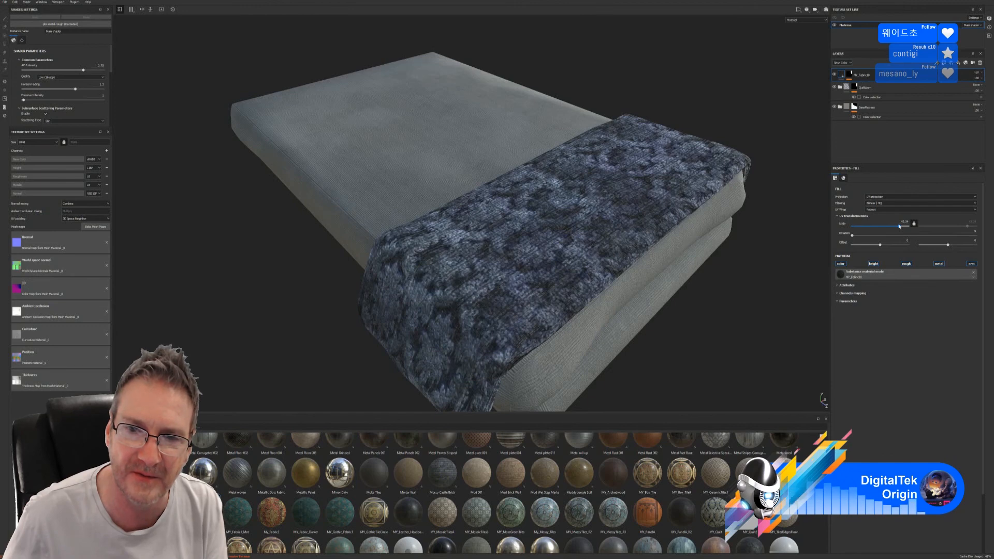
scroll(547, 253, "up", 5)
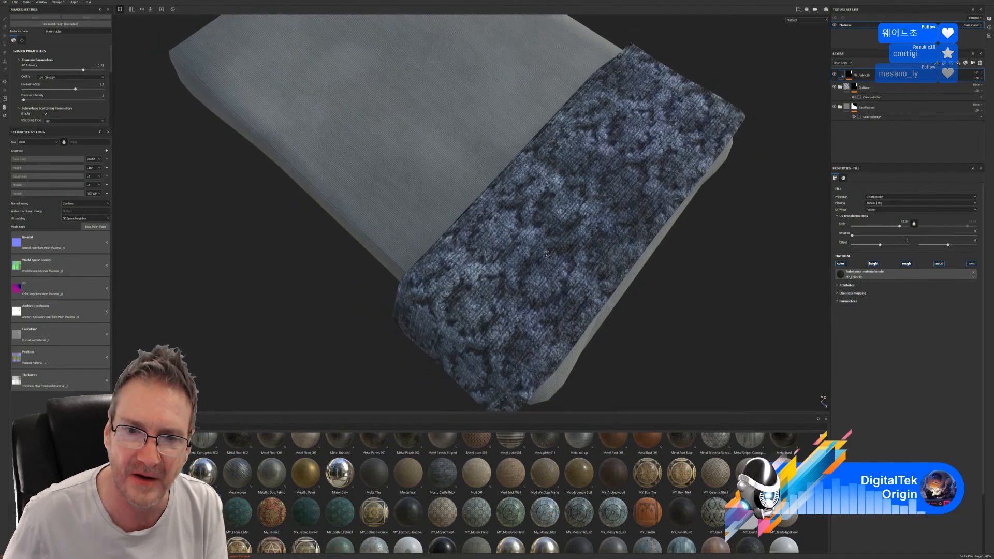
left_click_drag(546, 254, 574, 168, "alt")
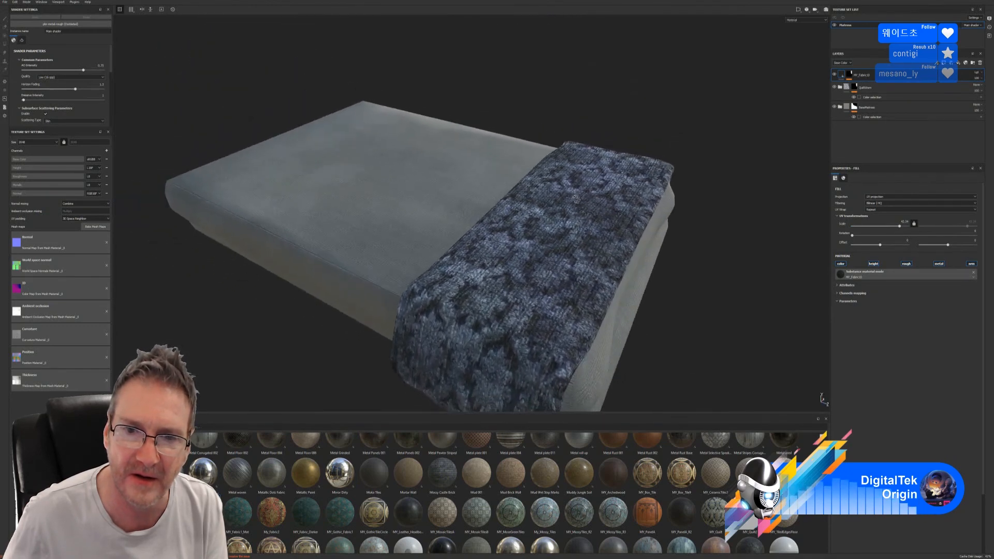
left_click(834, 75)
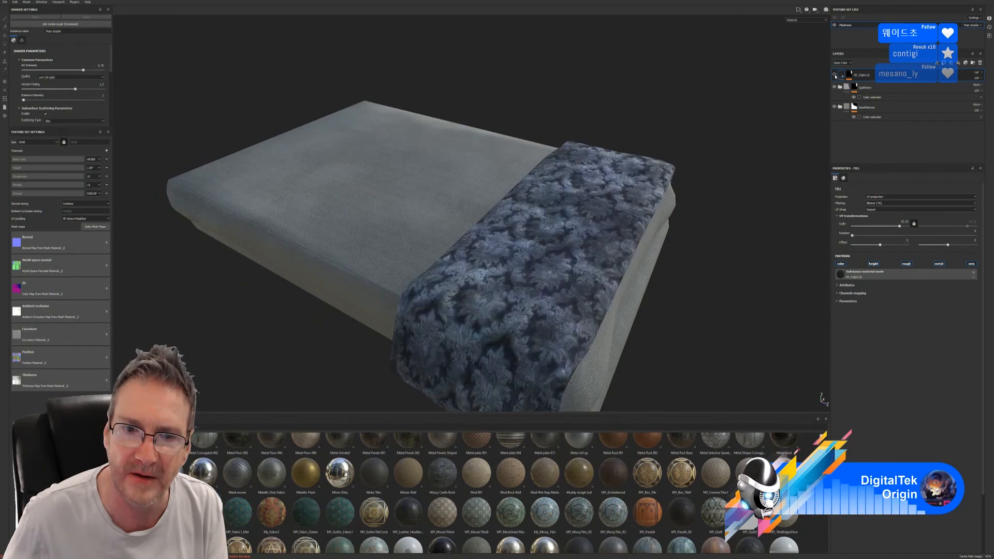
Show the MY_Fabric10 layer again and turn its height channel off and back on to compare the weave relief
left_click(834, 75)
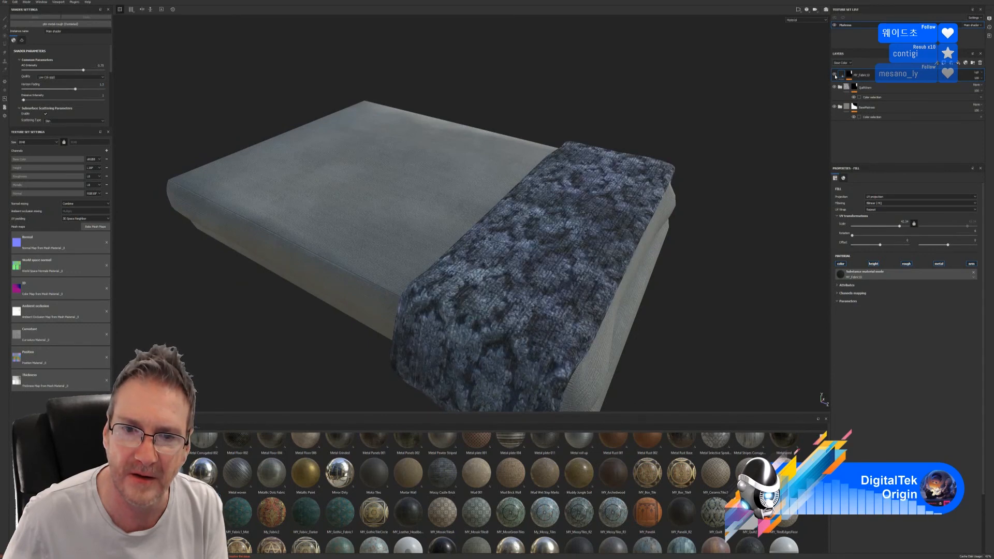
left_click_drag(551, 269, 555, 309, "alt")
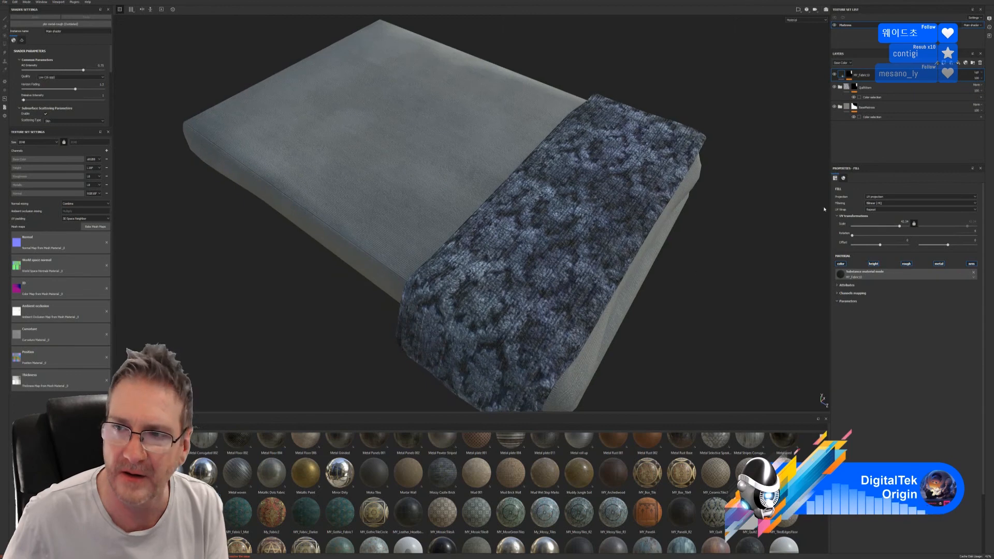
left_click(874, 264)
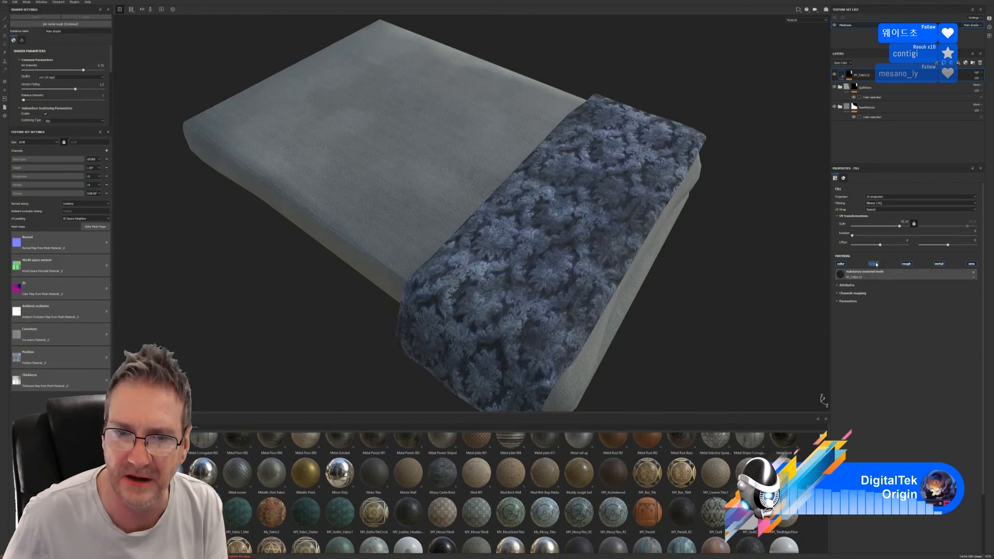
left_click(874, 264)
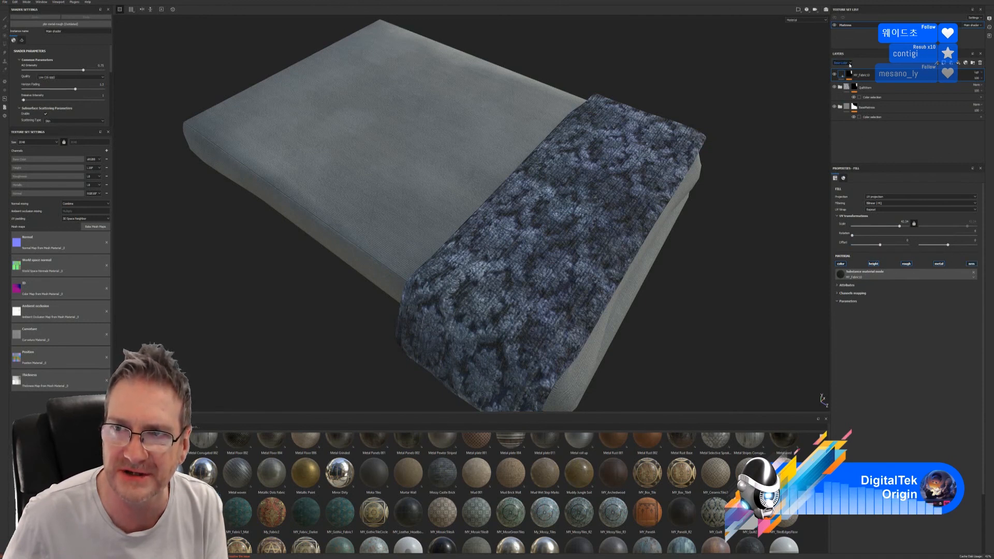
View the layer stack by its height channel and reduce the MY_Fabric10 layer's height opacity to soften the weave relief
left_click(850, 63)
left_click(843, 73)
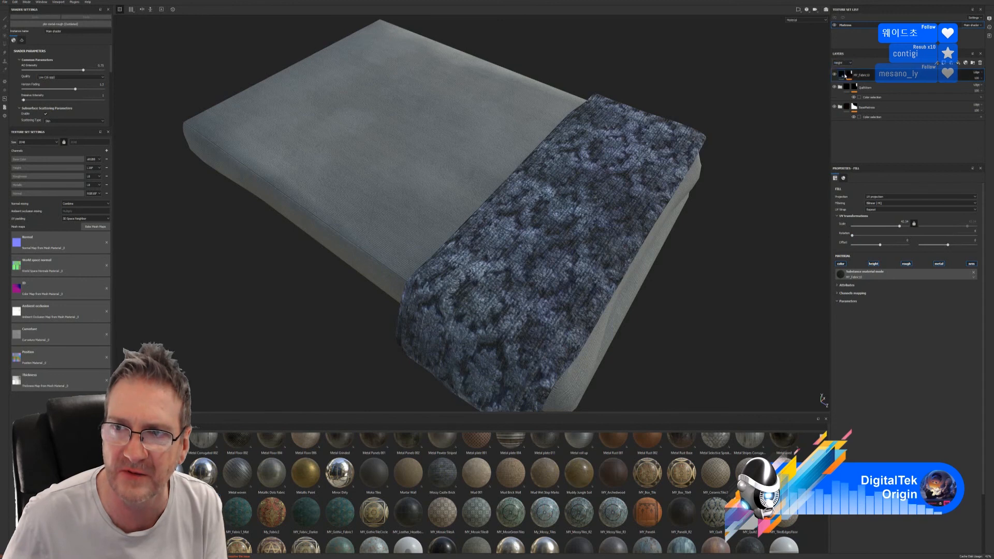
left_click(975, 89)
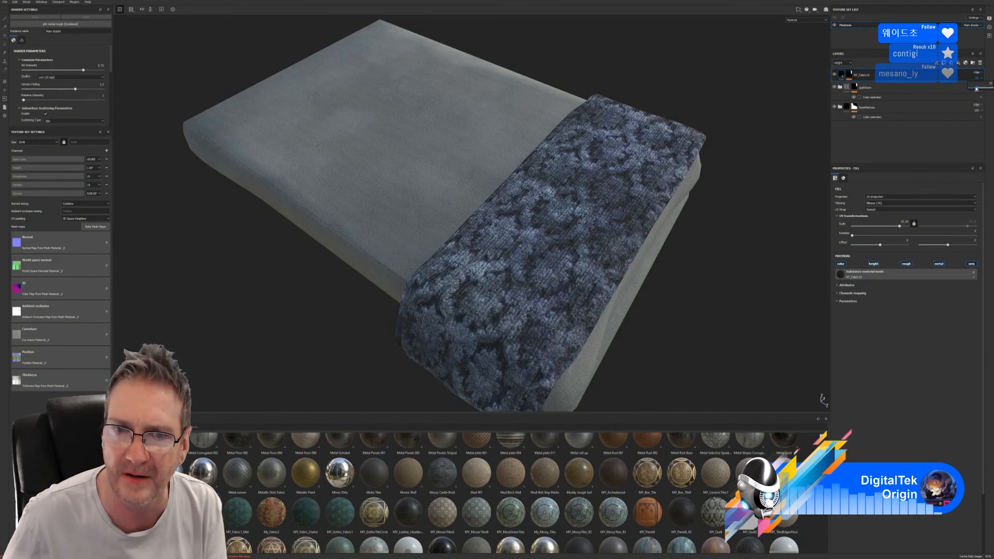
left_click_drag(976, 89, 974, 89)
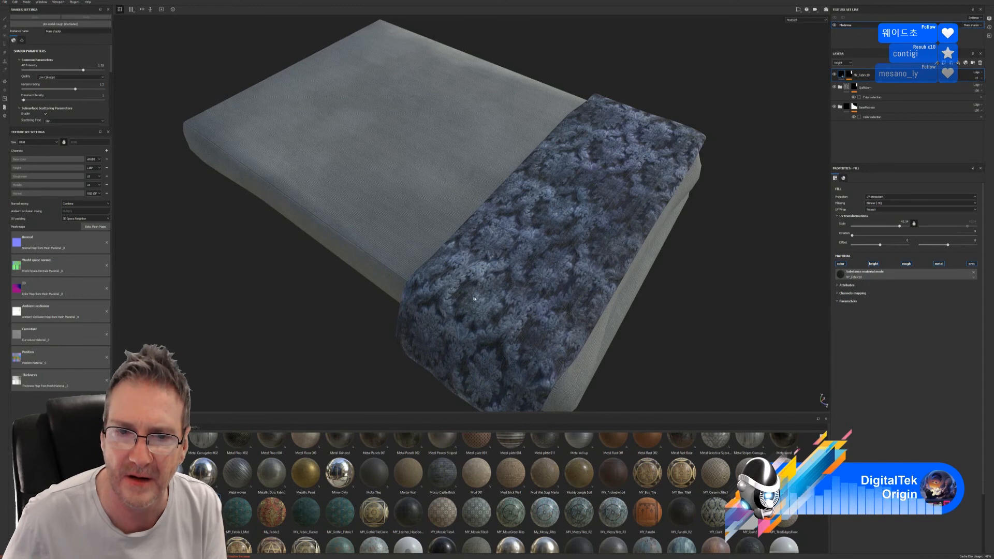
Examine the softened weave relief on the quilt up close and from several angles
right_click_drag(474, 295, 672, 309, "alt")
left_click_drag(671, 308, 610, 282, "alt")
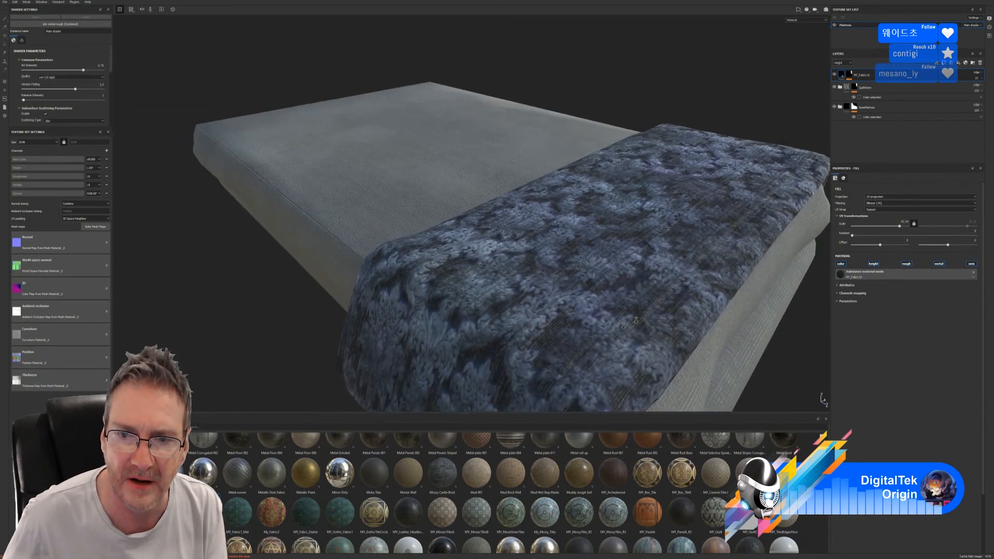
right_click_drag(609, 282, 607, 304, "alt")
left_click_drag(607, 305, 536, 311, "alt")
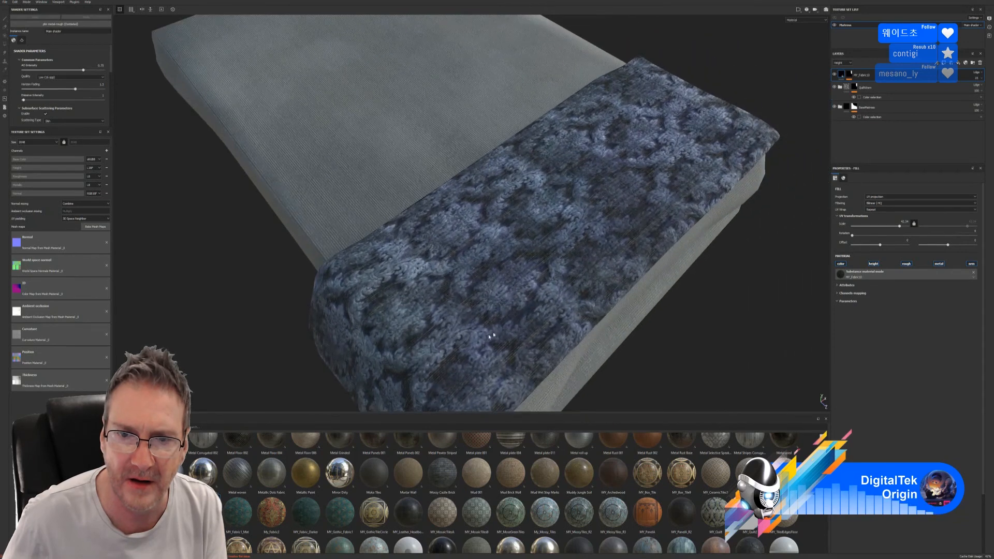
right_click_drag(537, 311, 497, 329, "alt")
left_click_drag(497, 329, 517, 365, "alt")
right_click_drag(518, 365, 501, 368, "alt")
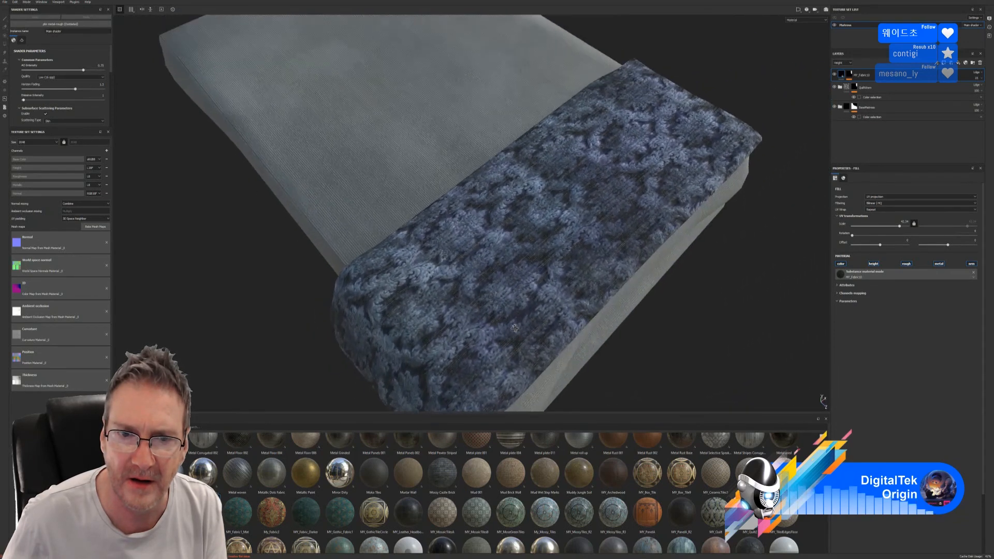
left_click_drag(501, 369, 525, 306, "alt")
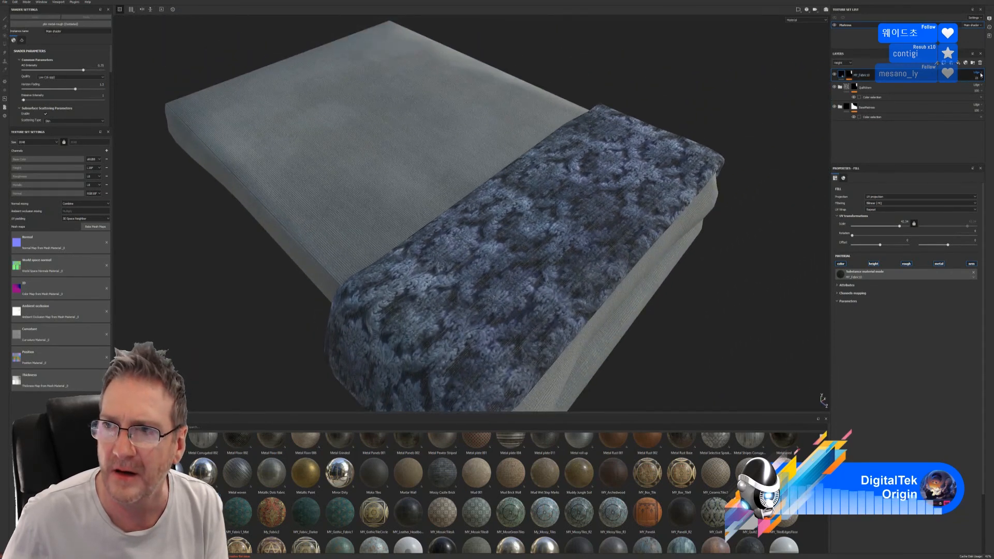
Return the layer stack to the base color channel and examine how the weave blends with the quilt pattern from near and far
left_click(842, 63)
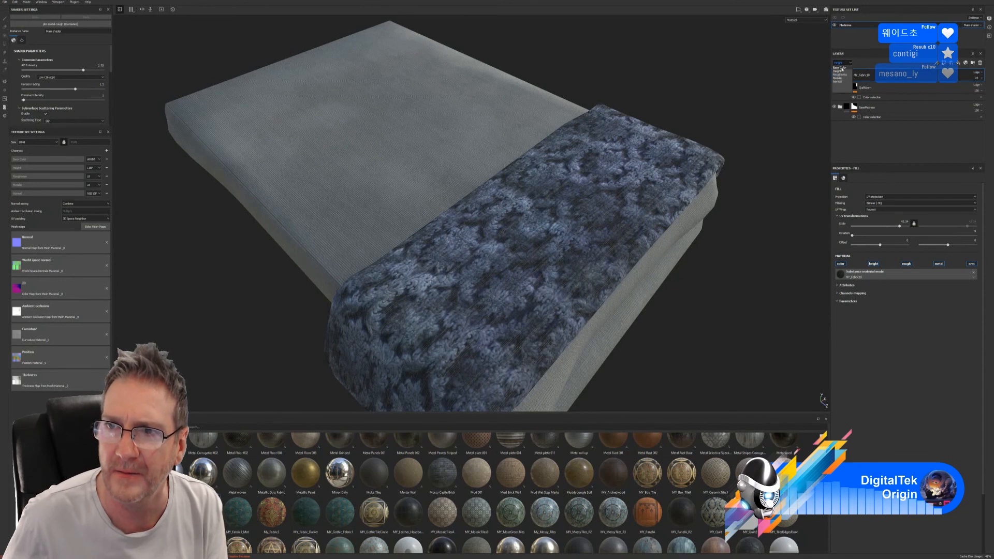
left_click(839, 68)
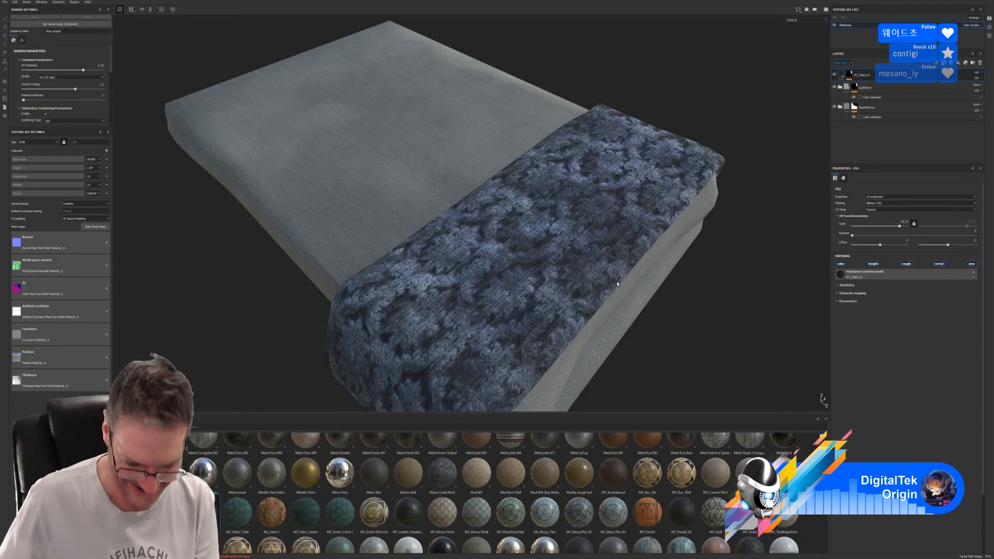
right_click_drag(558, 377, 497, 342, "alt")
left_click_drag(497, 342, 528, 386, "alt")
right_click_drag(528, 386, 507, 336, "alt")
left_click_drag(507, 337, 578, 273, "alt")
right_click_drag(579, 273, 596, 306, "alt")
left_click_drag(595, 306, 577, 277, "alt")
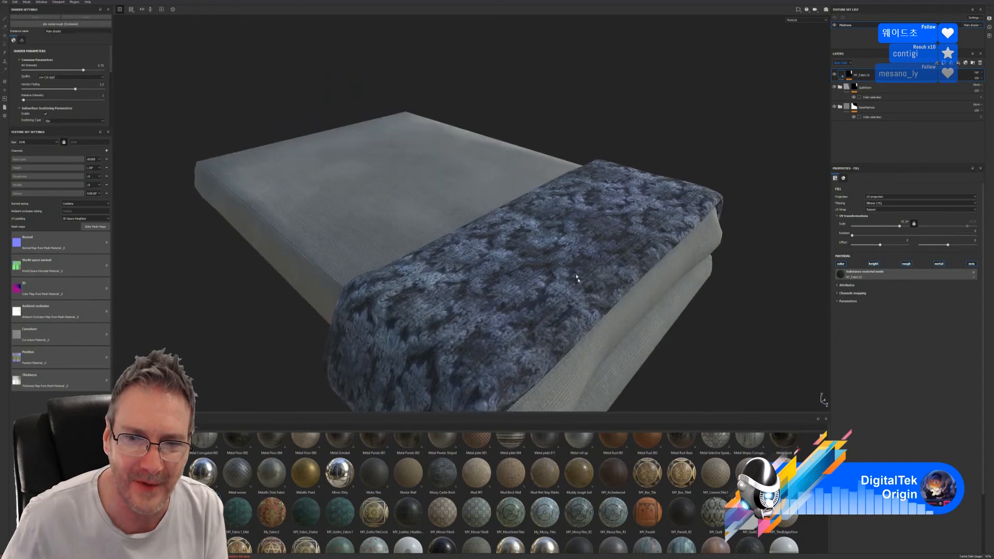
right_click_drag(577, 277, 474, 310, "alt")
left_click_drag(473, 310, 516, 335, "alt")
left_click_drag(525, 371, 522, 224, "alt")
mouse_move(546, 293)
left_mouse_down("alt")
mouse_move(450, 321)
mouse_move(417, 315)
mouse_move(655, 278)
mouse_move(543, 287)
left_mouse_up("alt")
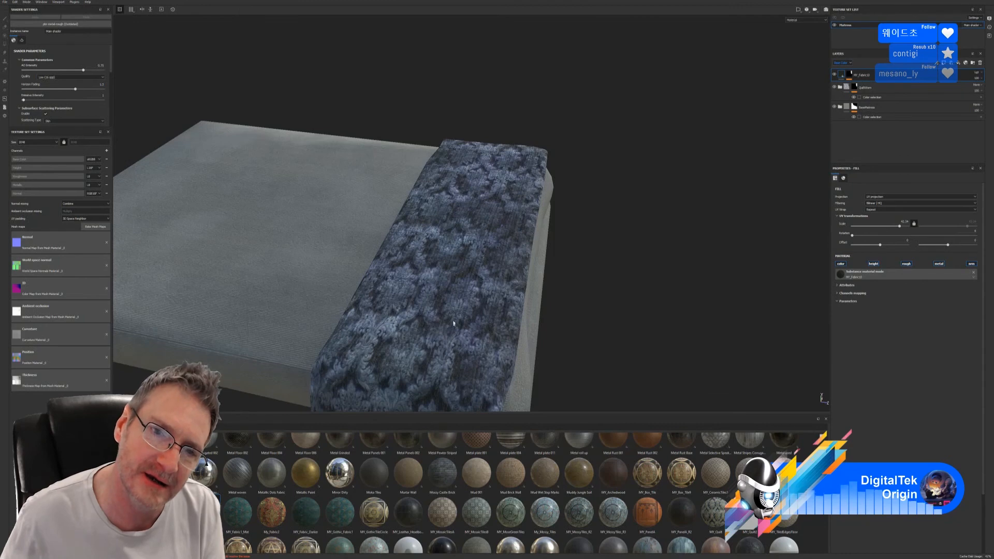
left_click_drag(454, 323, 412, 335, "alt")
right_click_drag(413, 335, 777, 258, "alt")
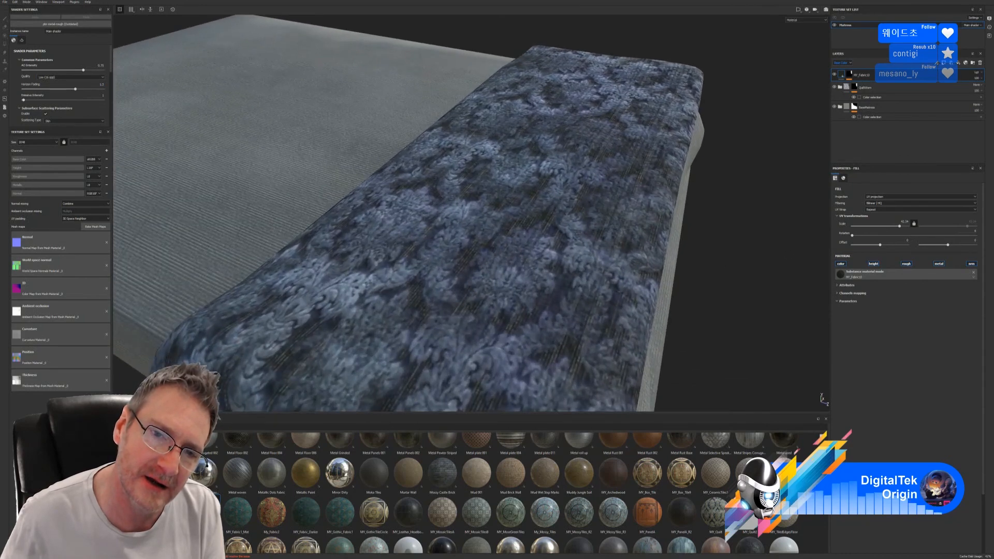
left_click_drag(508, 302, 595, 305, "alt")
left_click_drag(642, 198, 655, 156, "alt")
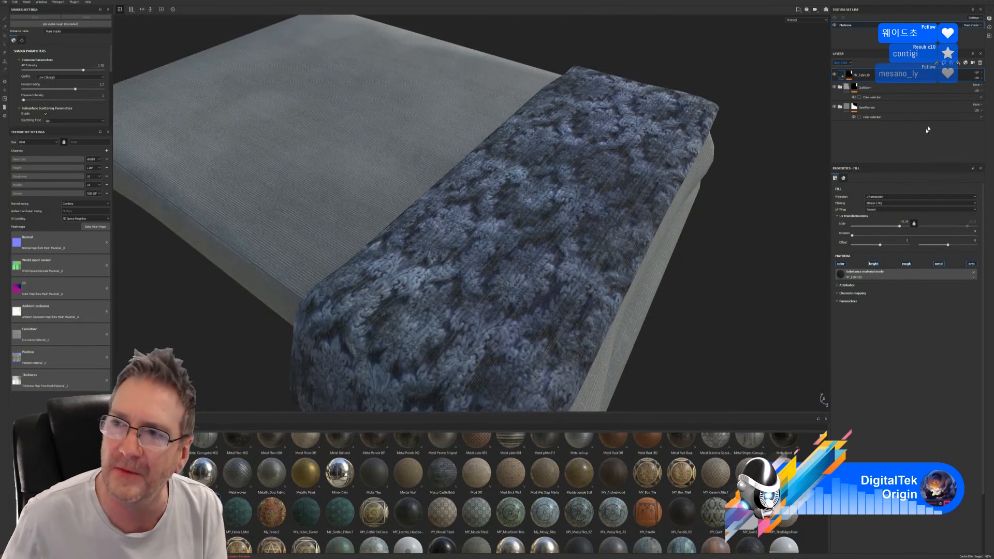
Try Multiply and other blending modes for the MY_Fabric10 layer's base color and compare them on the quilt
left_click(977, 72)
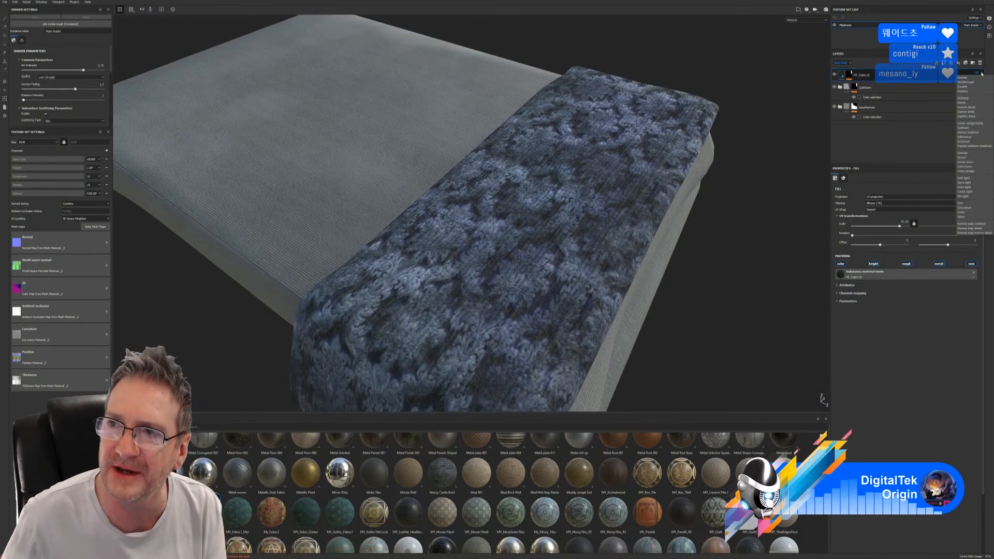
left_click(963, 98)
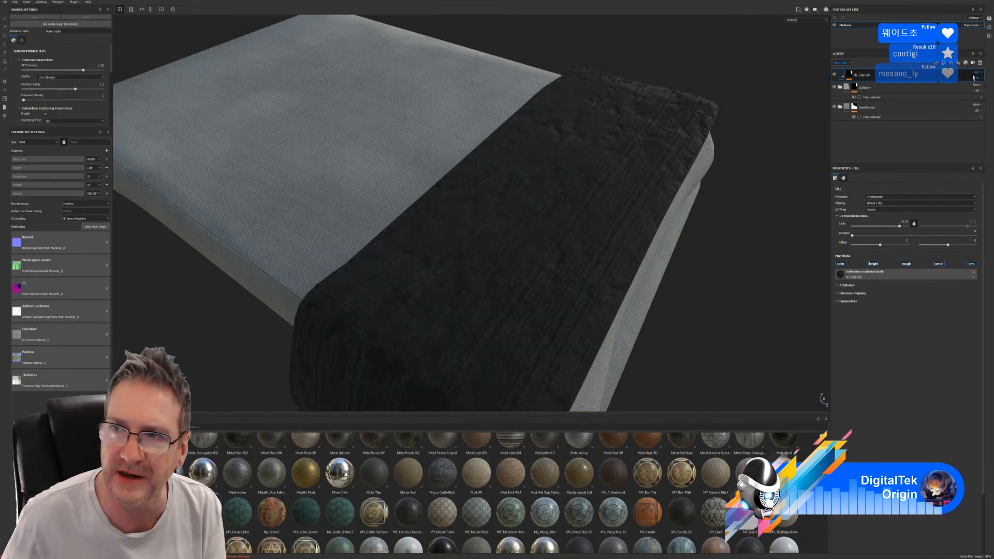
scroll(976, 73, "down", 4)
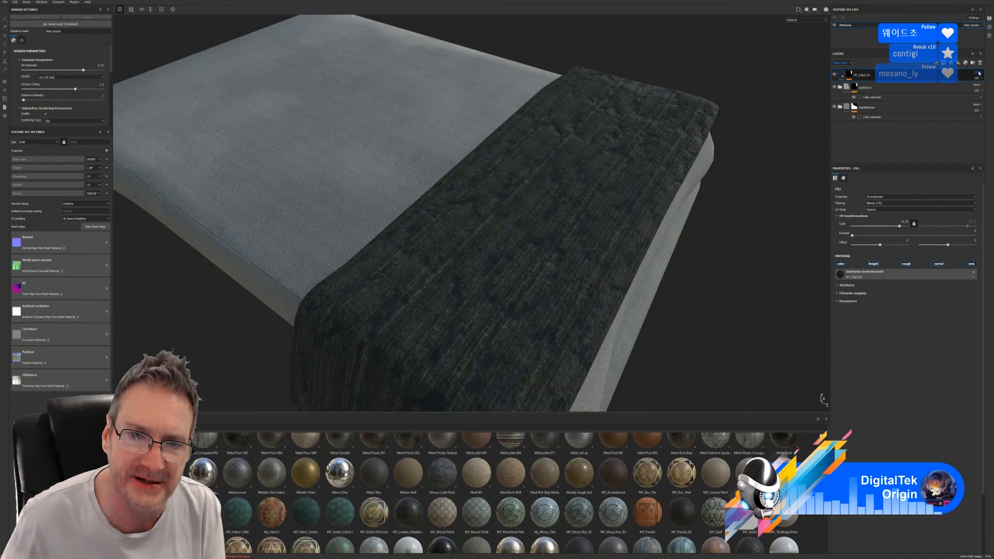
scroll(978, 74, "down", 4)
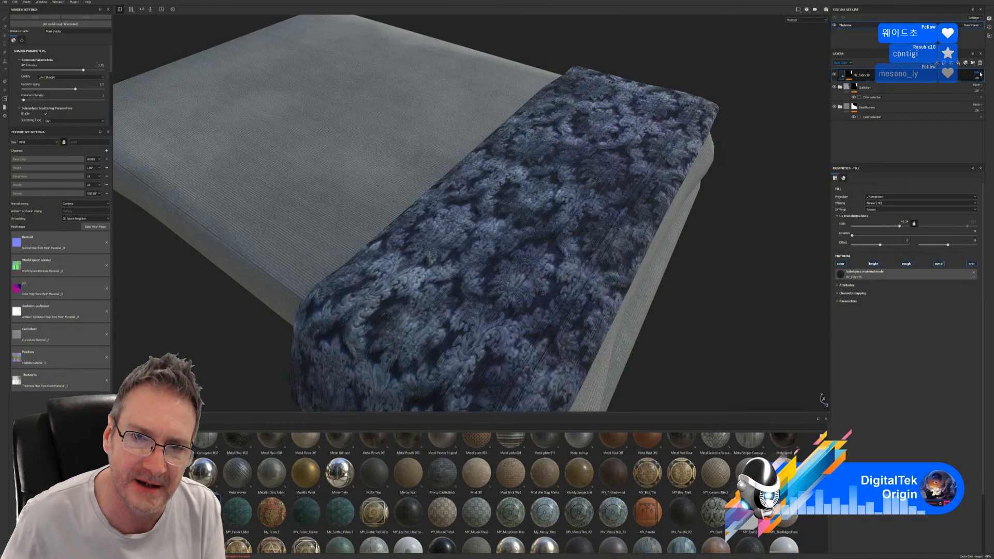
scroll(981, 74, "down", 1)
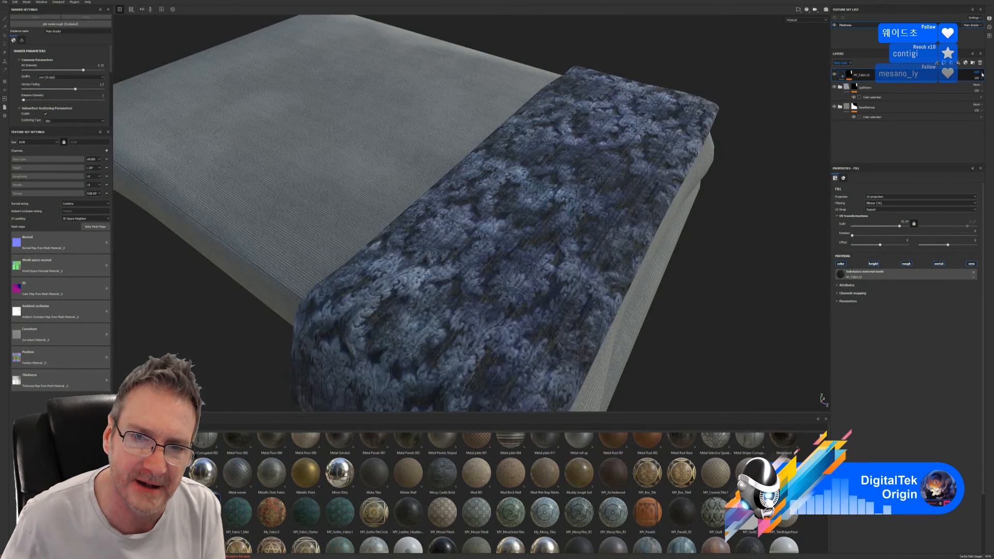
scroll(982, 74, "down", 2)
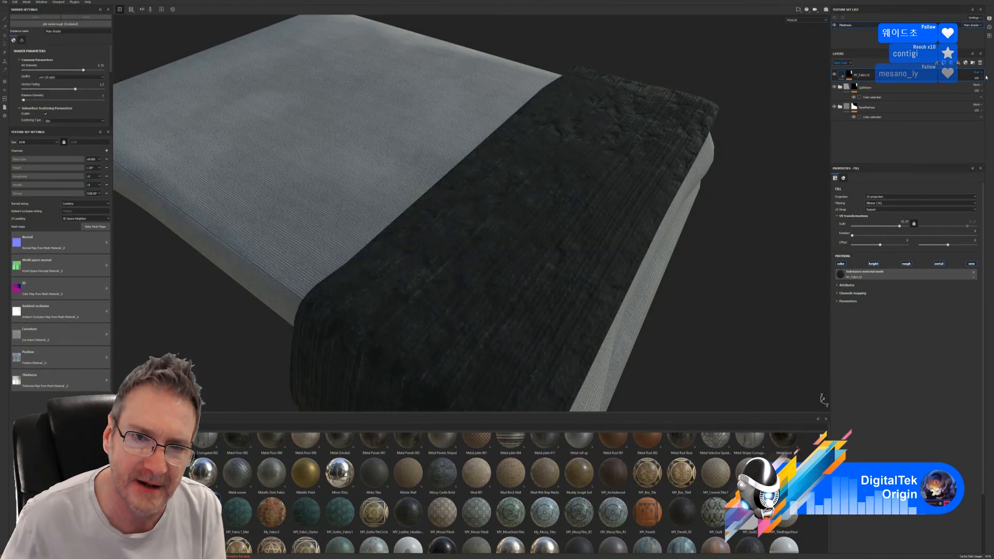
scroll(978, 74, "down", 3)
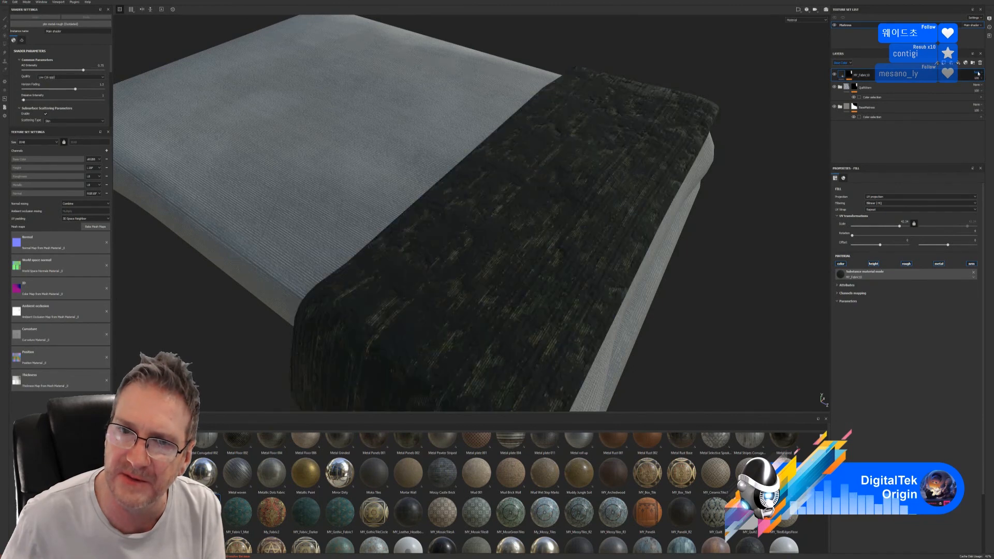
scroll(978, 74, "down", 3)
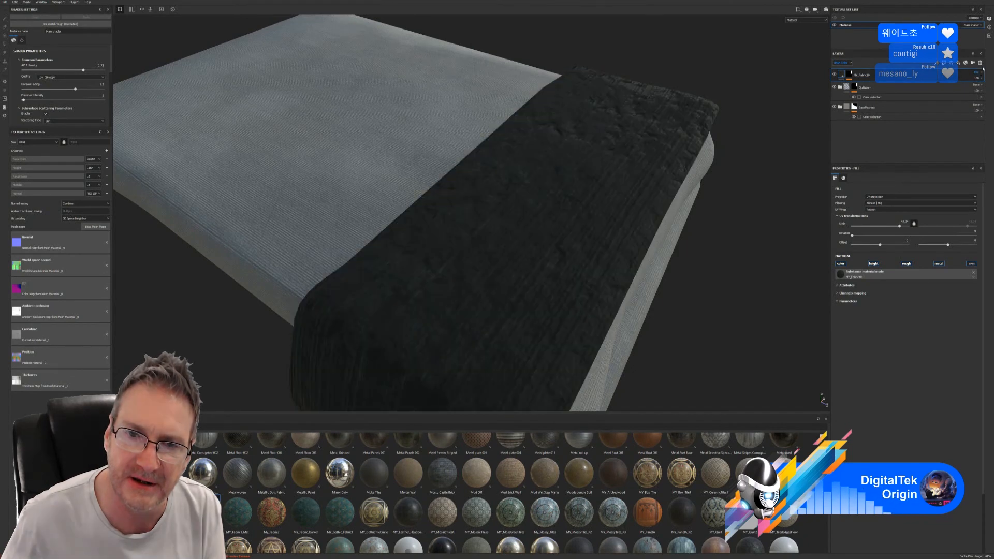
scroll(978, 74, "down", 3)
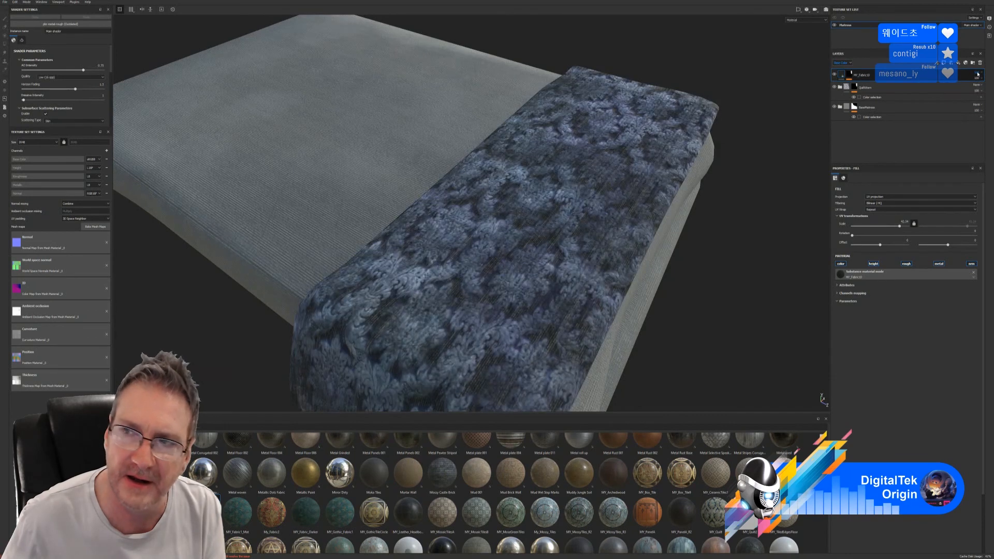
Reduce the MY_Fabric10 layer's base color opacity so the blue quilt pattern shows more strongly, and check the whole mattress
left_click(979, 81)
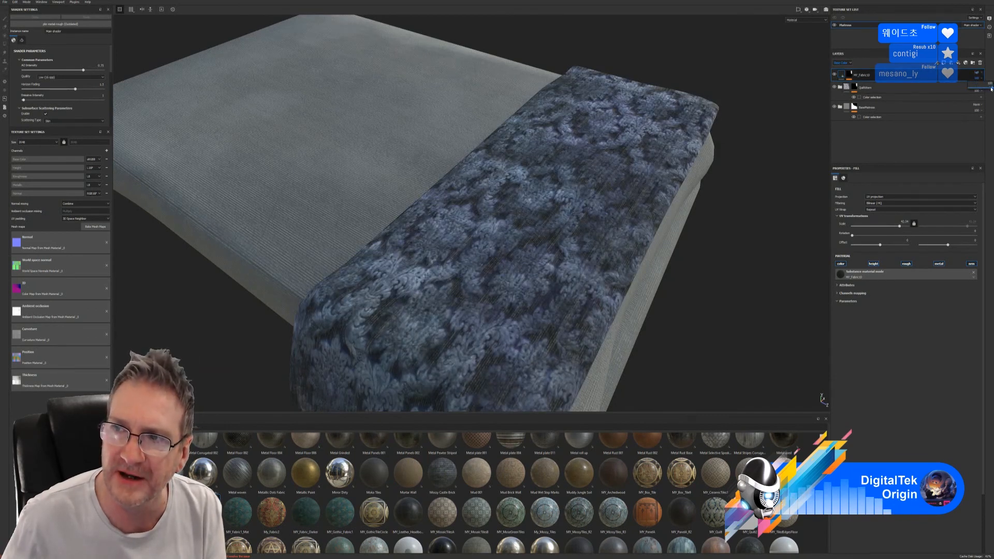
left_click_drag(991, 89, 978, 88)
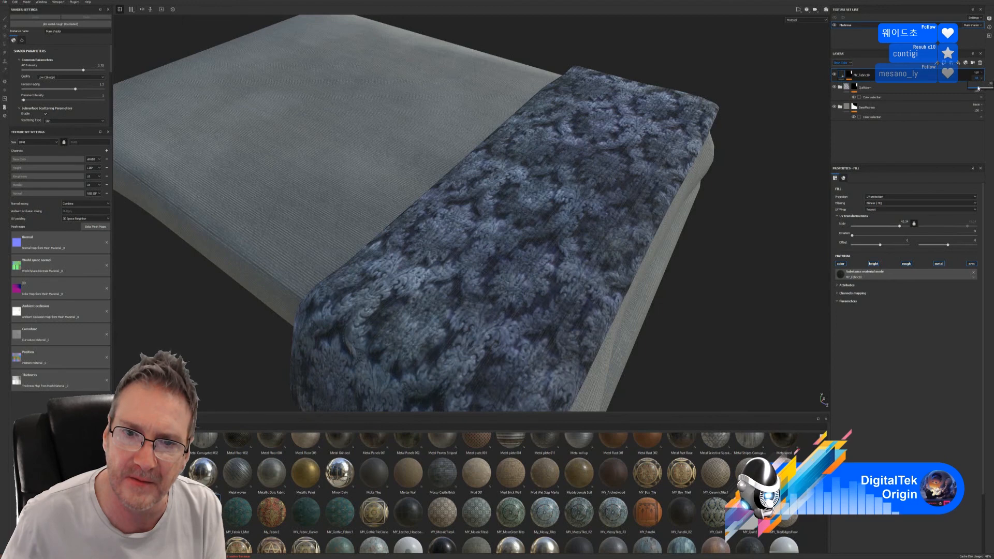
left_click(858, 128)
left_click_drag(497, 197, 517, 258, "alt")
right_click_drag(363, 269, 138, 299, "alt")
left_click_drag(440, 311, 535, 226, "alt")
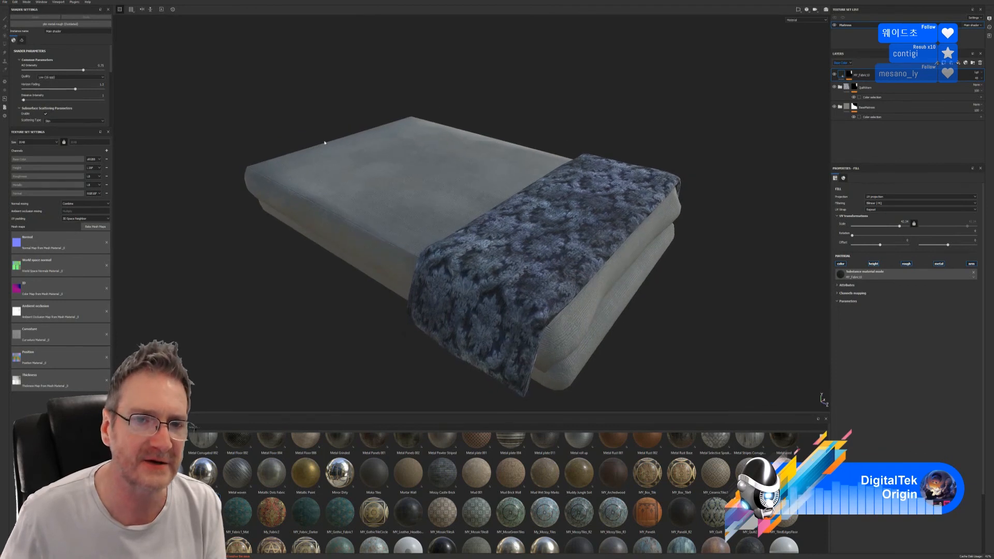
Save the mattress project, including the adjusted fabric layers
left_click(4, 2)
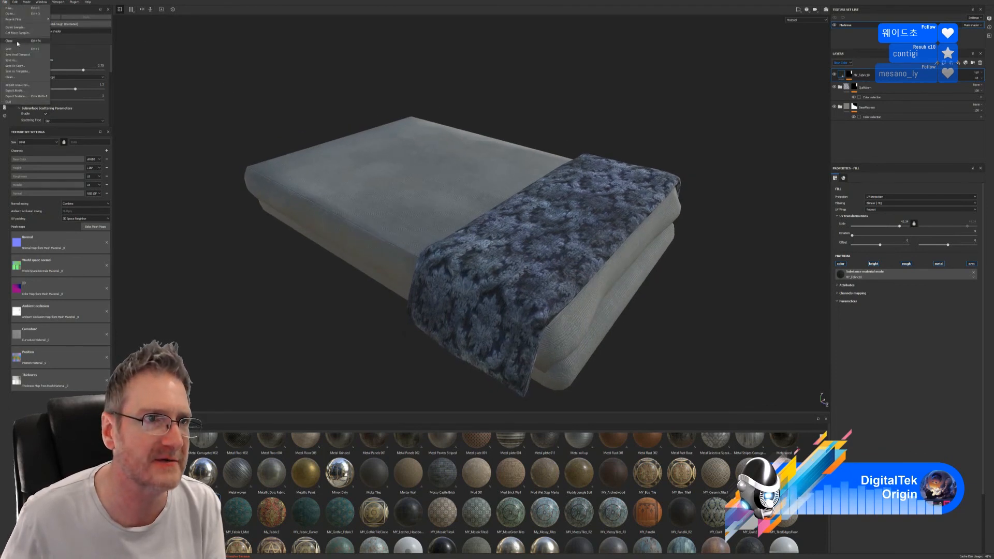
left_click(15, 49)
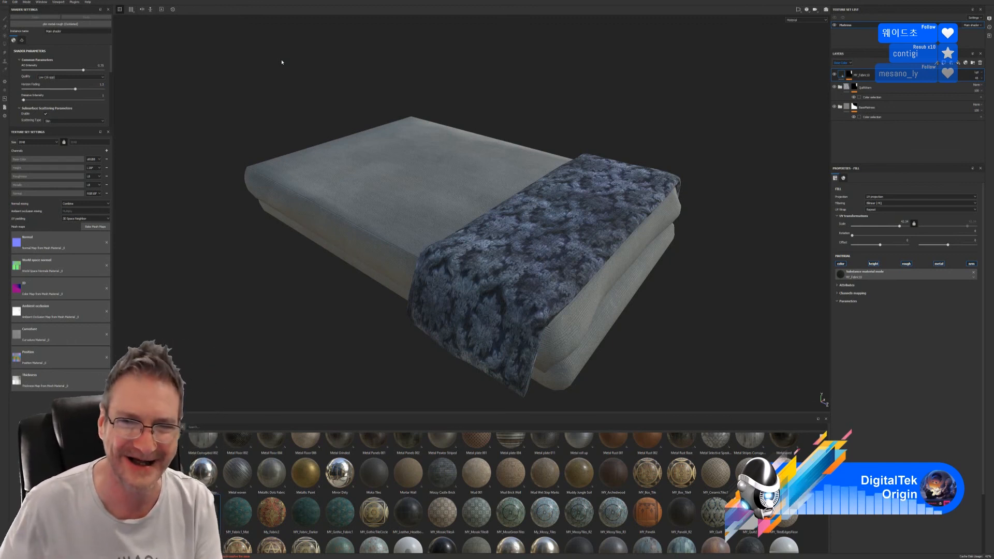
left_click(4, 2)
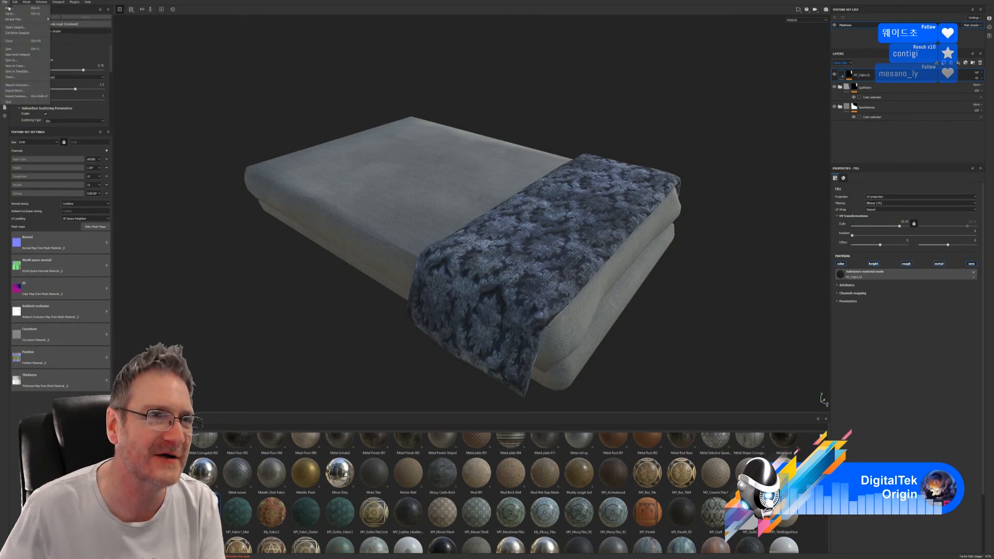
left_click(23, 50)
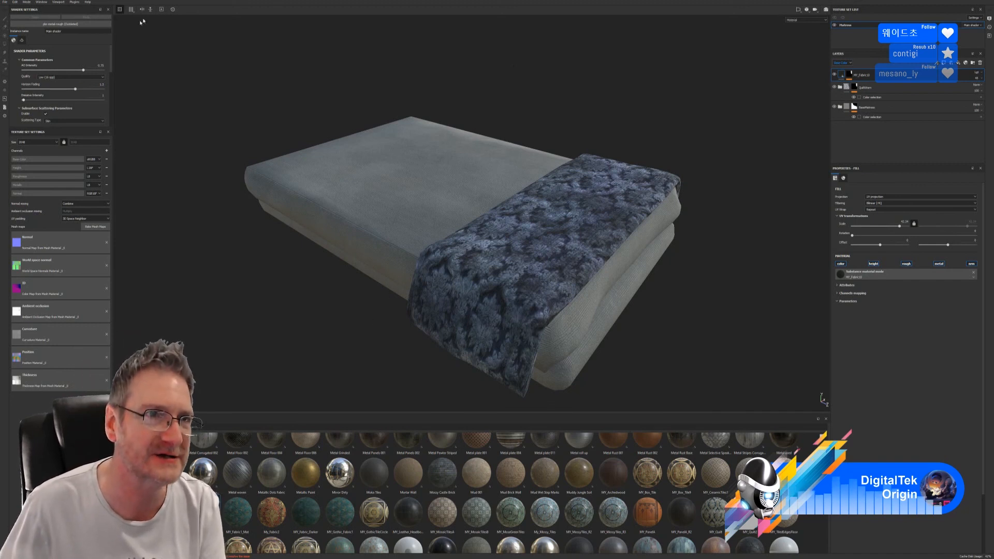
left_click(75, 2)
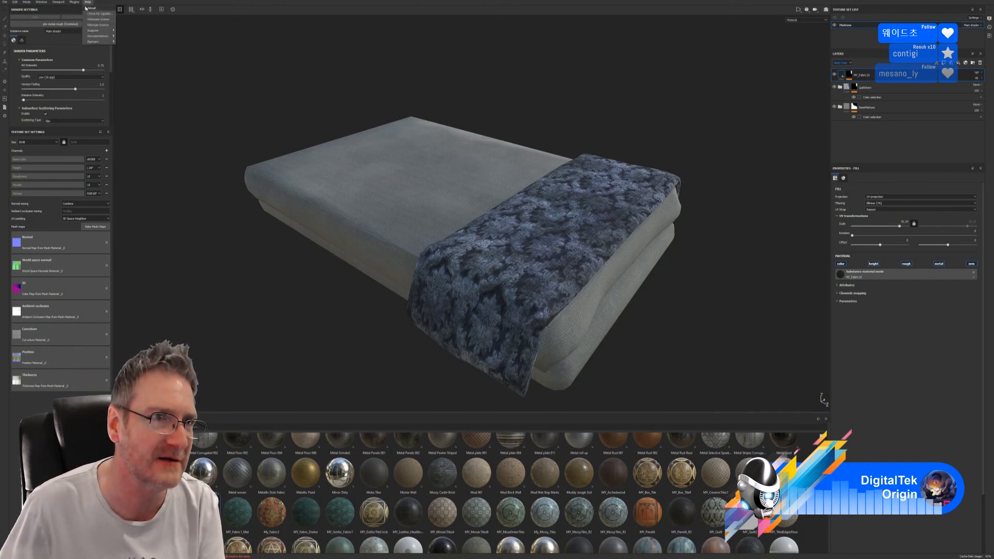
mouse_move(90, 9)
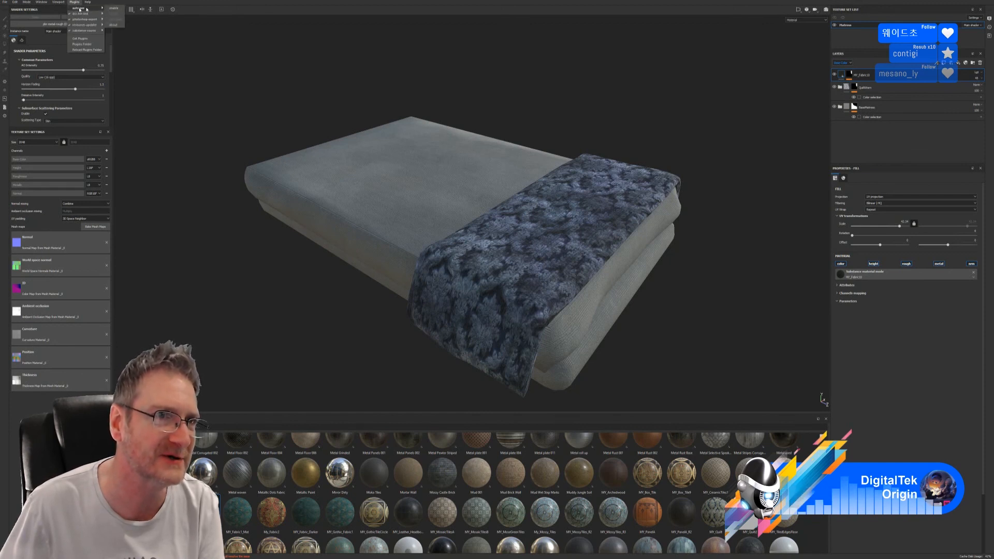
key("Escape")
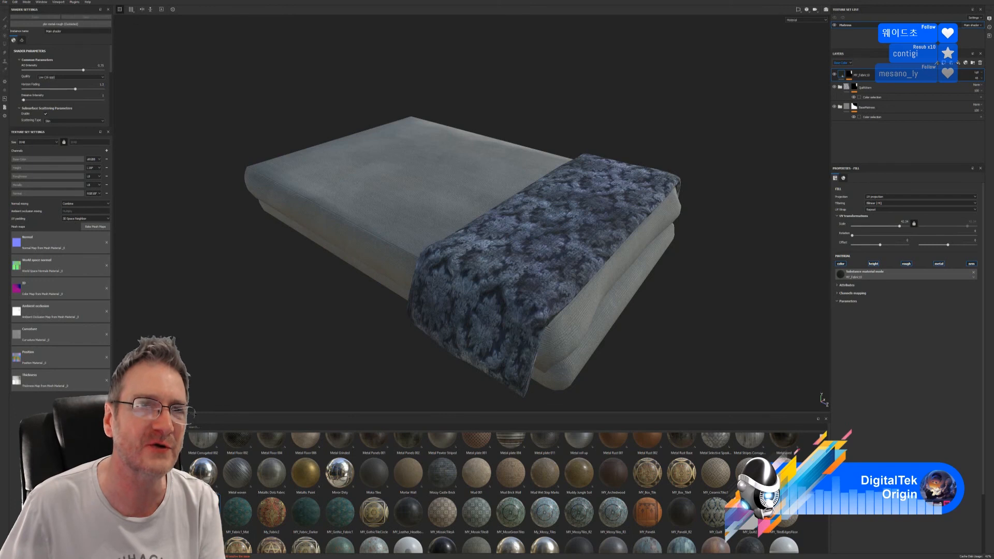